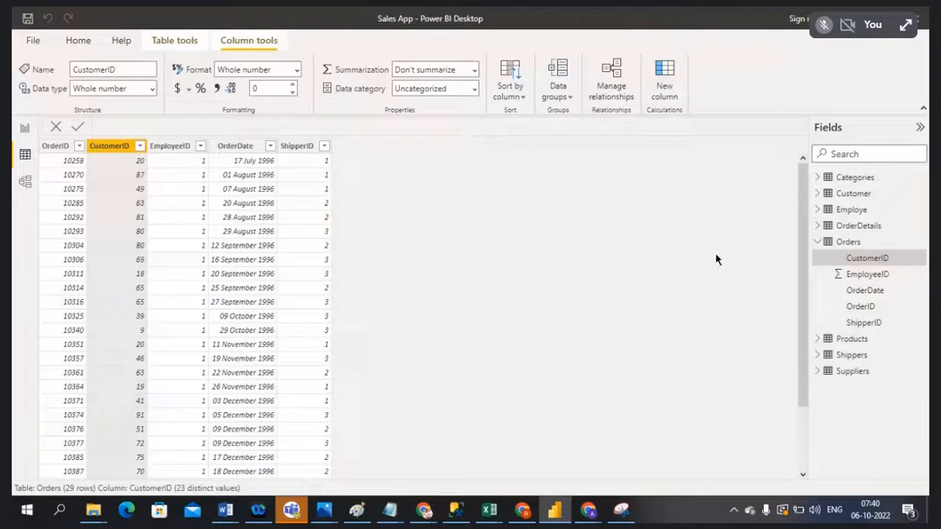
# Step: Open the model view and examine the tables and the relationships between them across the whole diagram
pyautogui.click(24, 131)
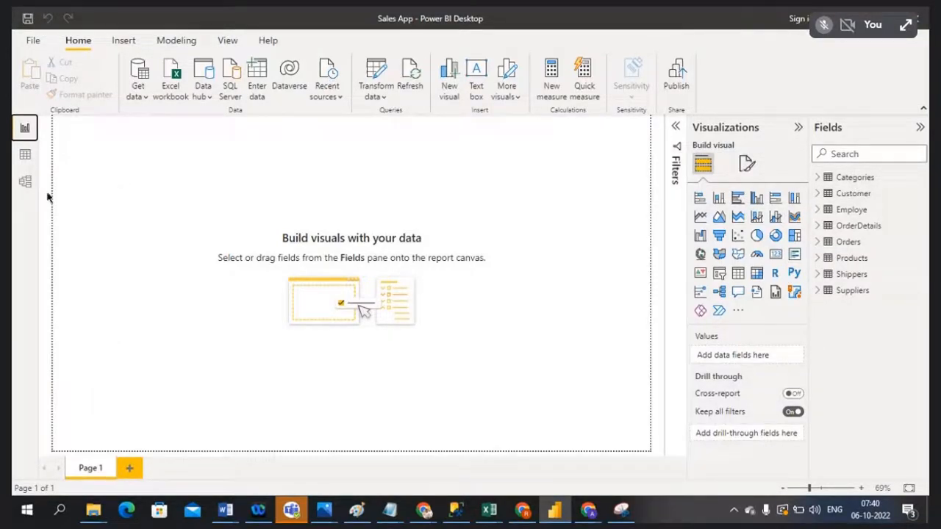
pyautogui.click(22, 184)
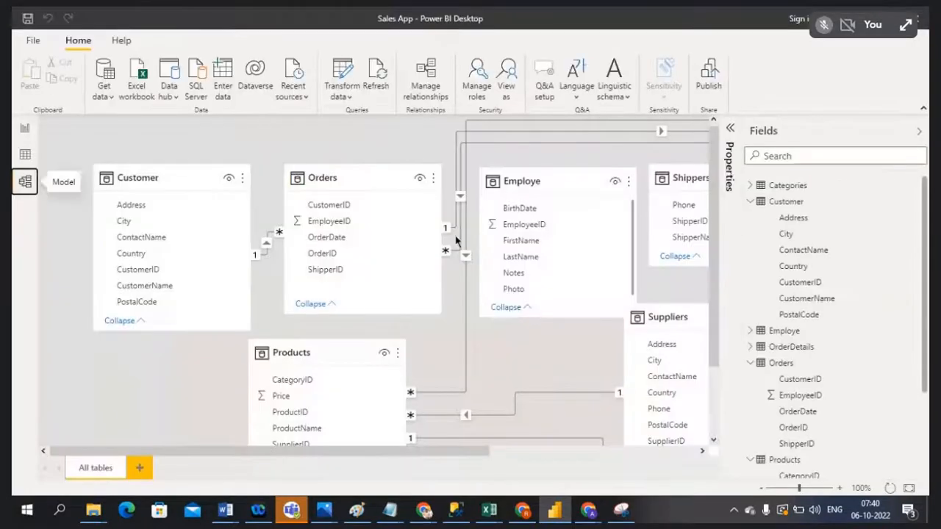
pyautogui.moveTo(344, 453)
pyautogui.mouseDown()
pyautogui.moveTo(558, 452)
pyautogui.moveTo(328, 458)
pyautogui.mouseUp()
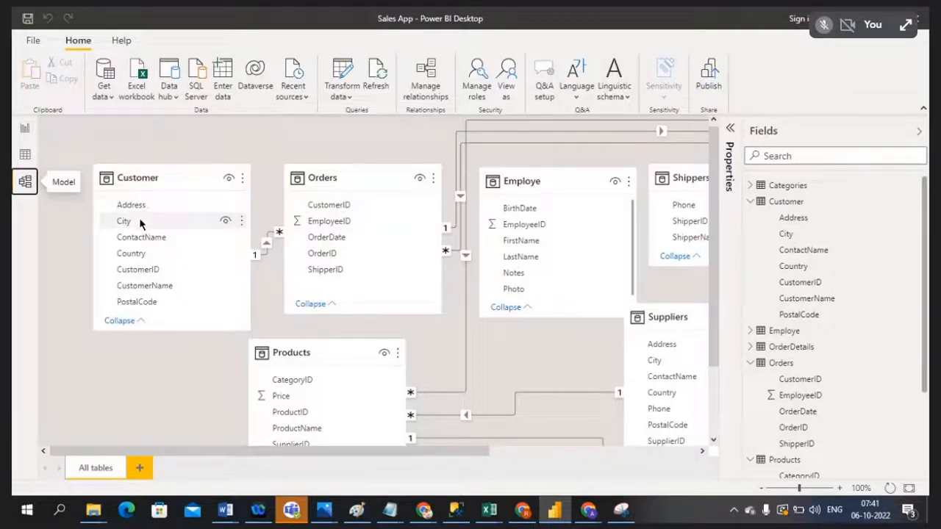
pyautogui.moveTo(386, 452); pyautogui.dragTo(589, 459)
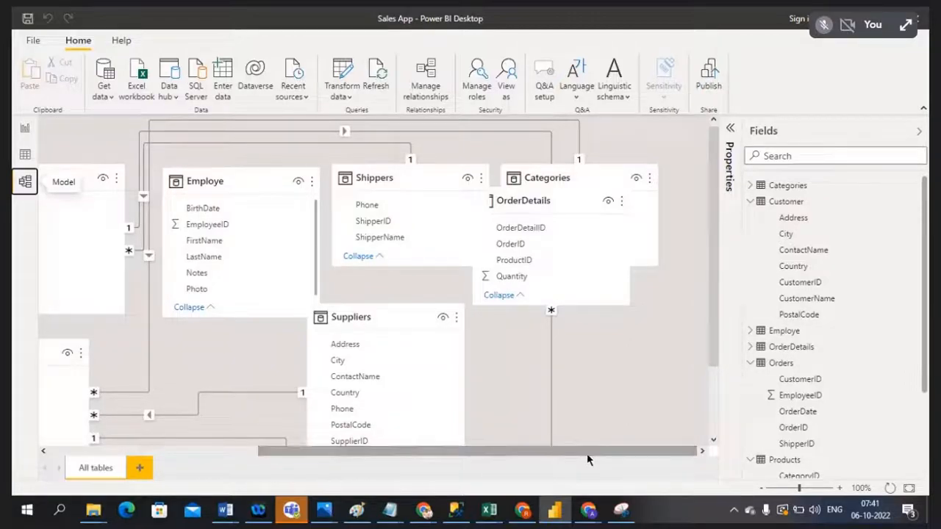
pyautogui.moveTo(589, 460); pyautogui.dragTo(361, 459)
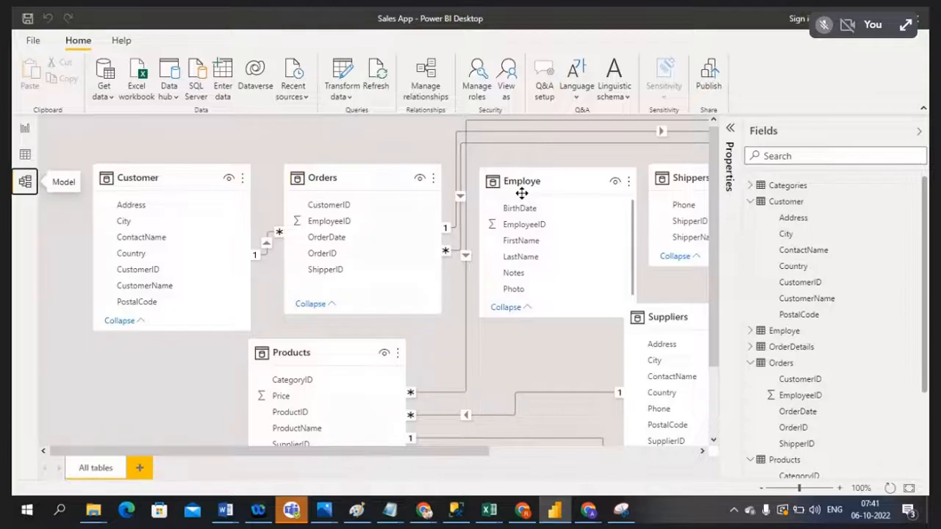
# Step: Rearrange the model diagram so Employe sits beside Orders in place of Customer, and make the Employe card taller
pyautogui.moveTo(544, 186); pyautogui.dragTo(123, 360)
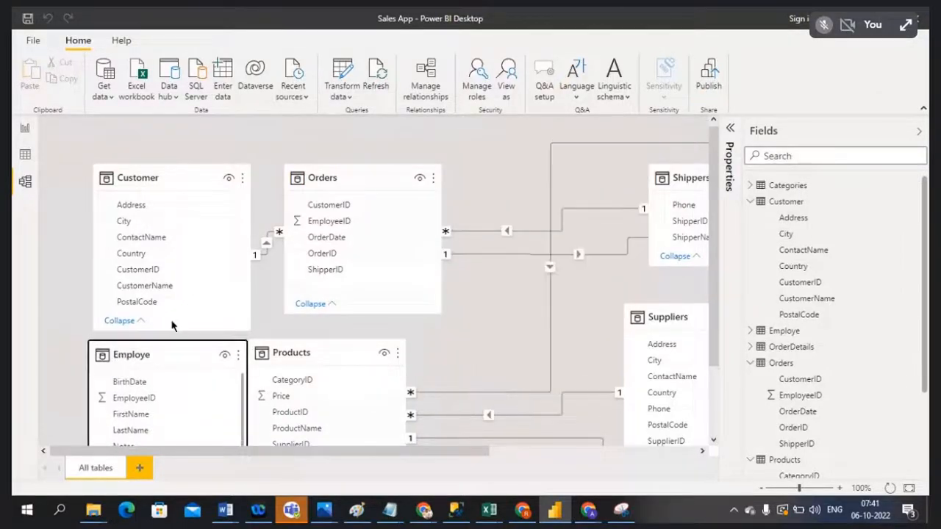
pyautogui.moveTo(351, 180); pyautogui.dragTo(426, 180)
pyautogui.moveTo(181, 176); pyautogui.dragTo(814, 238)
pyautogui.moveTo(169, 345); pyautogui.dragTo(176, 169)
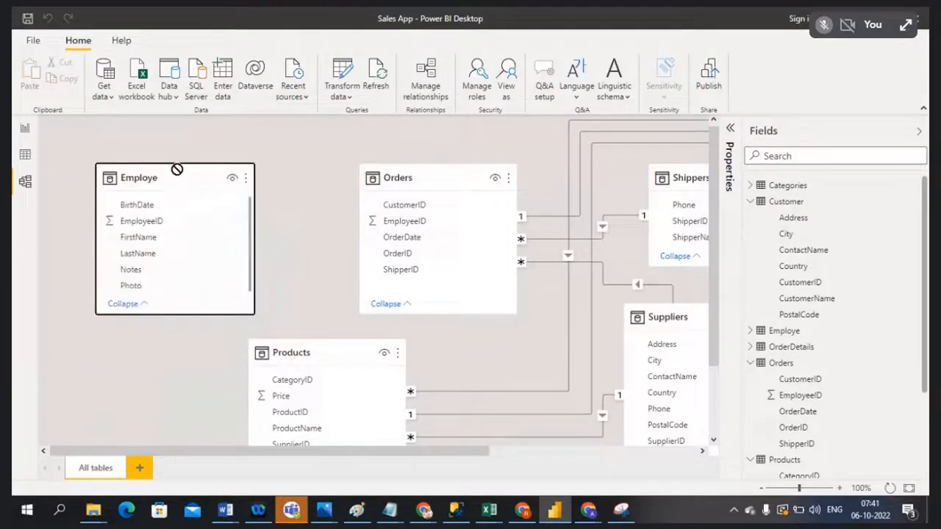
pyautogui.moveTo(413, 176); pyautogui.dragTo(366, 175)
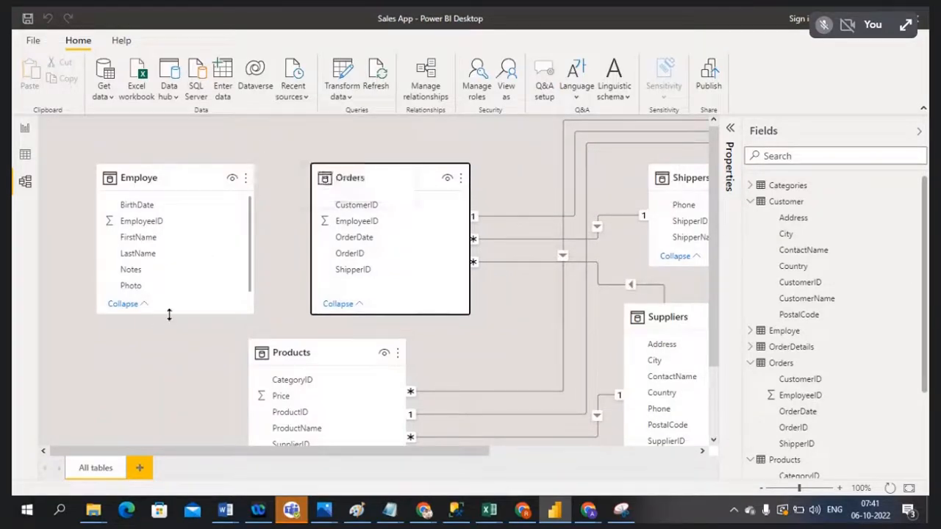
pyautogui.moveTo(168, 314); pyautogui.dragTo(169, 348)
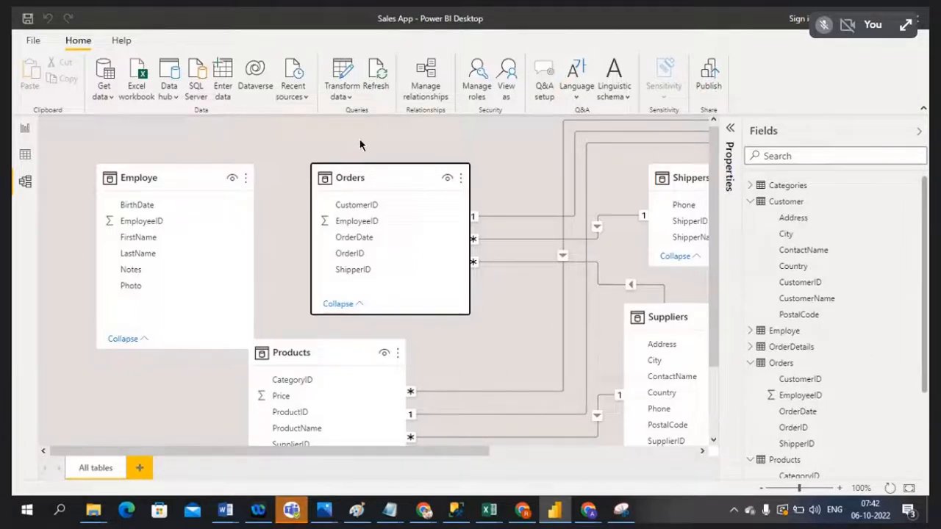
# Step: Switch to the Google Meet call, admit the waiting participant and return to Power BI Desktop
pyautogui.moveTo(424, 510)
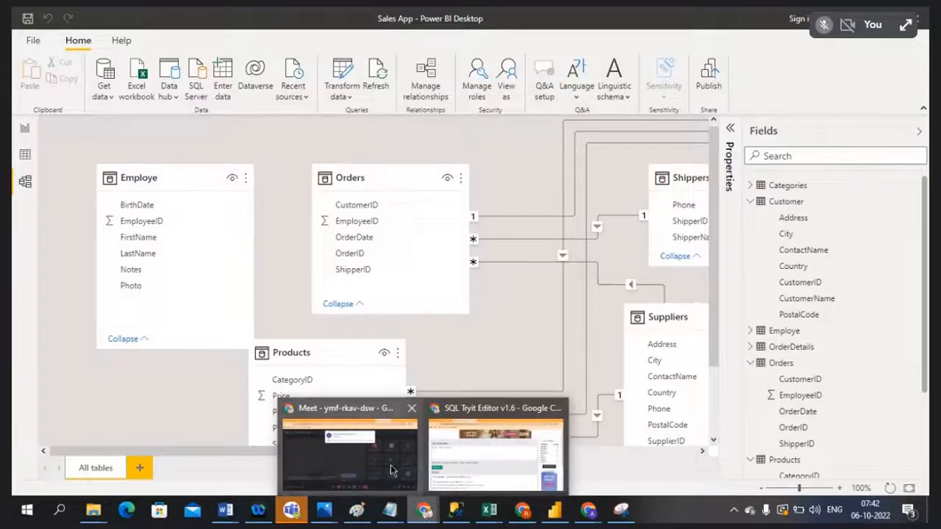
pyautogui.click(408, 446)
pyautogui.click(609, 155)
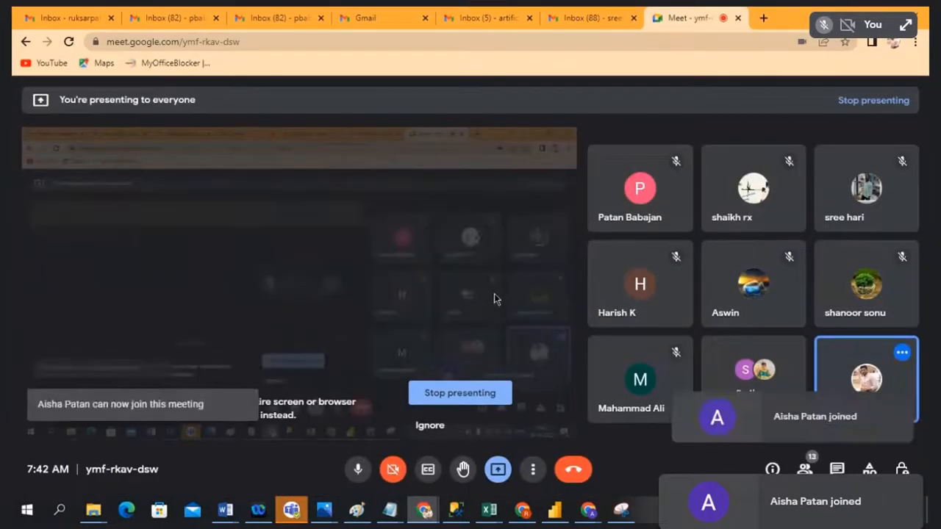
pyautogui.hotkey('alt', 'Tab')
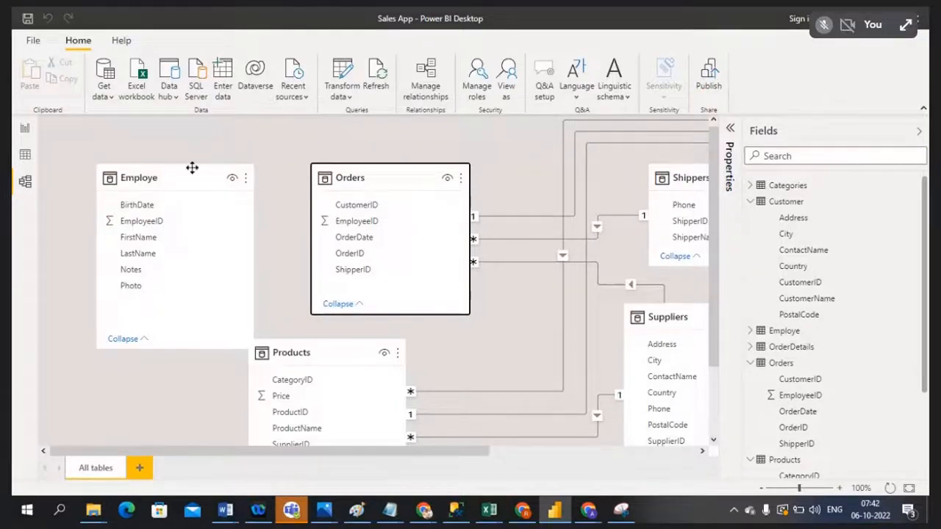
# Step: Widen the gap between the Employe and Orders tables in the model diagram
pyautogui.moveTo(165, 178); pyautogui.dragTo(156, 177)
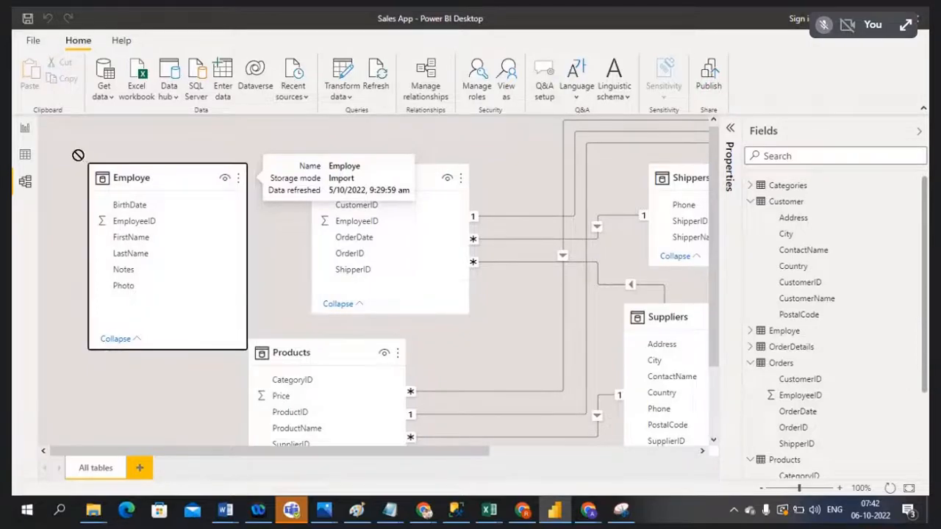
pyautogui.moveTo(369, 174); pyautogui.dragTo(432, 169)
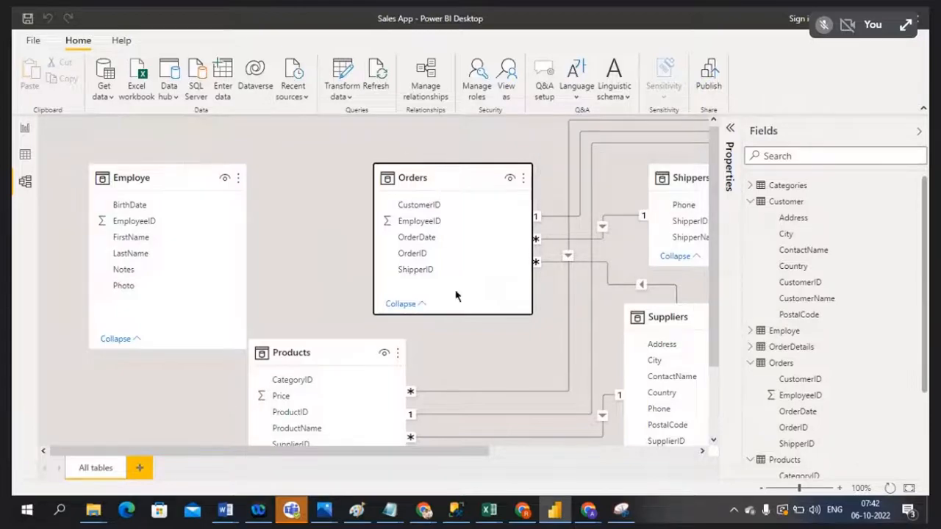
# Step: Admit the next person asking to join the Google Meet call and go back to the model diagram in Power BI Desktop
pyautogui.moveTo(426, 514)
pyautogui.click(396, 478)
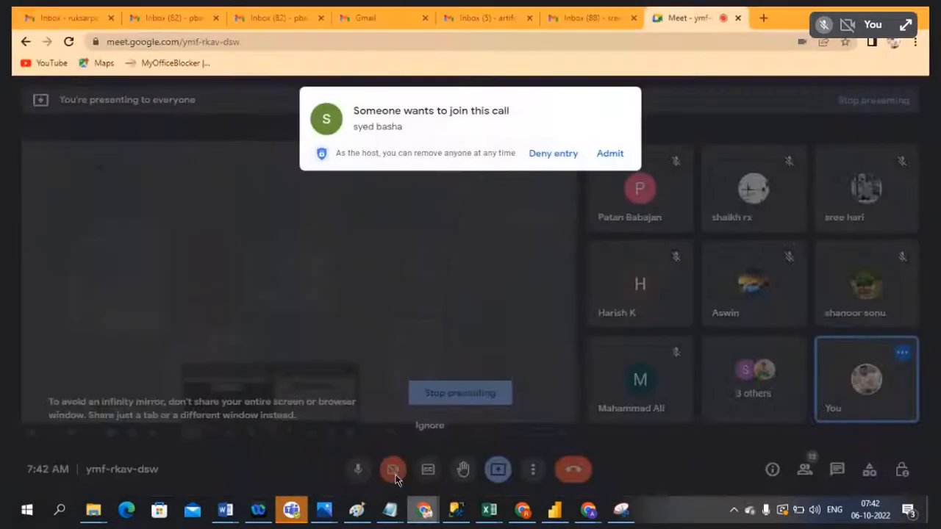
pyautogui.click(611, 153)
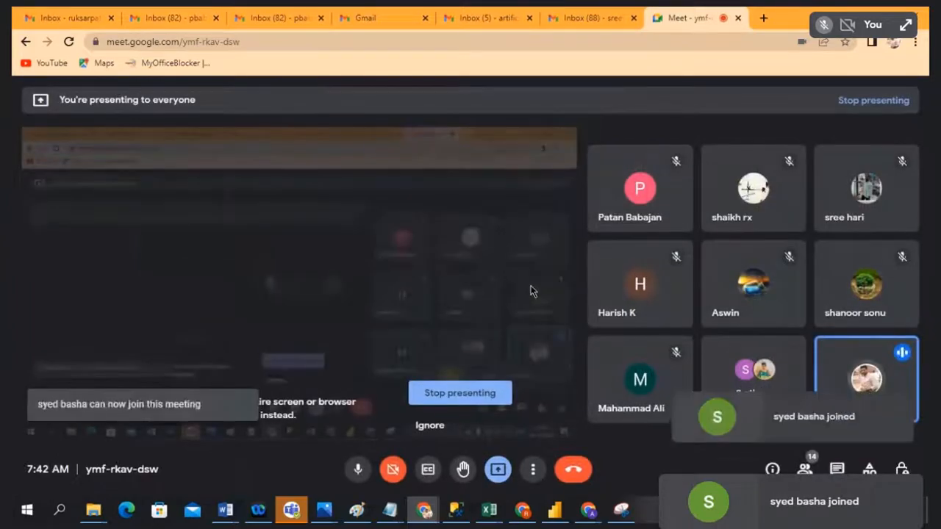
pyautogui.hotkey('alt', 'Tab')
pyautogui.scroll(-1, 333, 150)
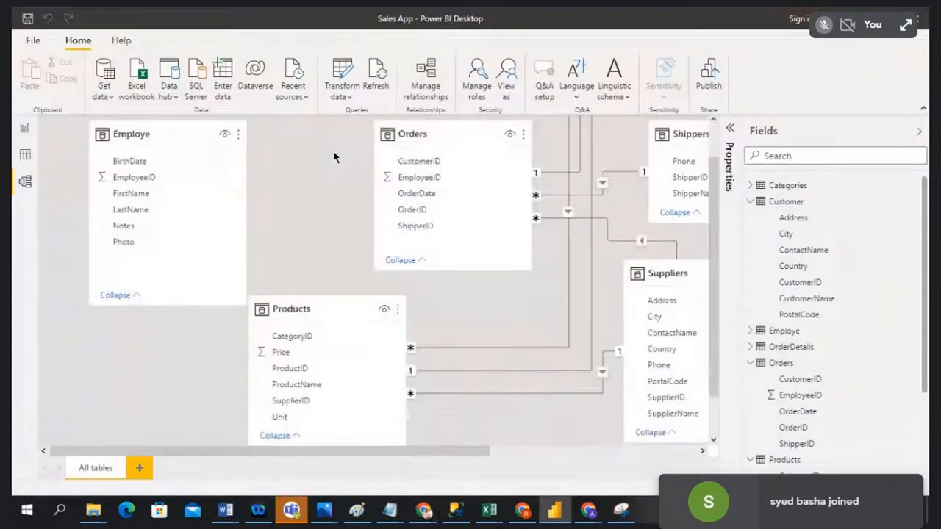
pyautogui.scroll(1, 719, 261)
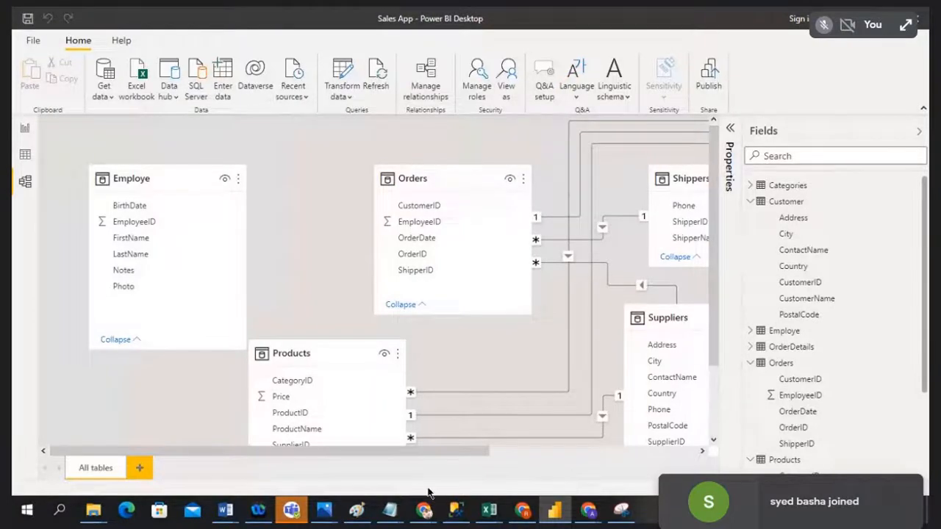
# Step: Let another waiting participant into the Google Meet call, then select the Employe table back in Power BI Desktop
pyautogui.moveTo(424, 508)
pyautogui.click(351, 449)
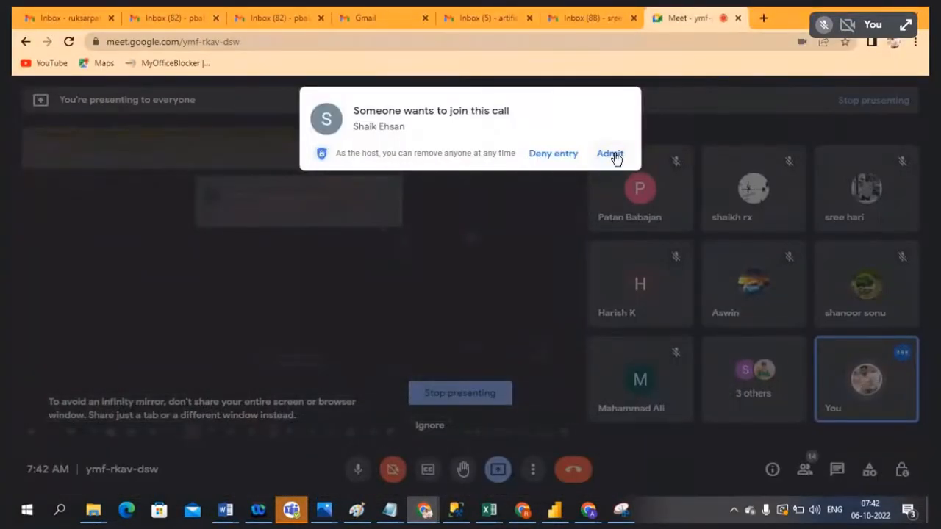
pyautogui.click(611, 154)
pyautogui.hotkey('alt', 'Tab')
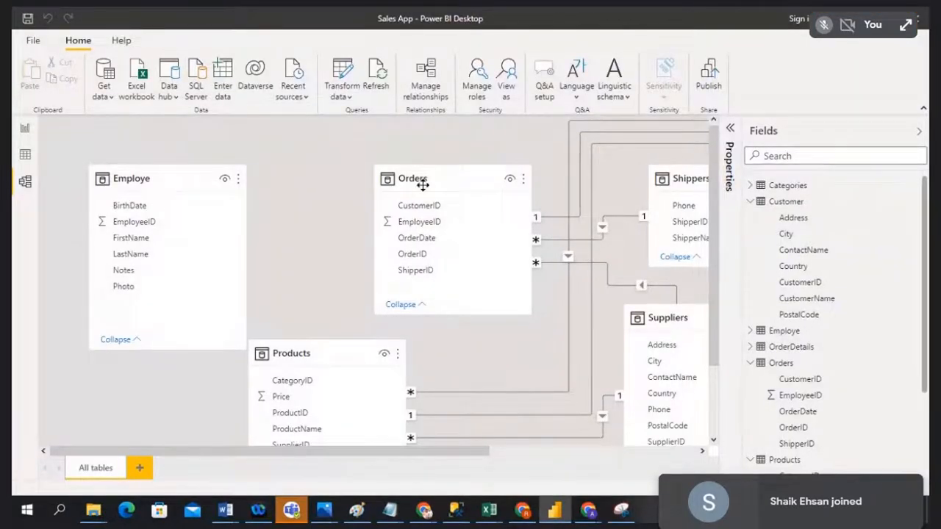
pyautogui.moveTo(452, 454); pyautogui.dragTo(396, 456)
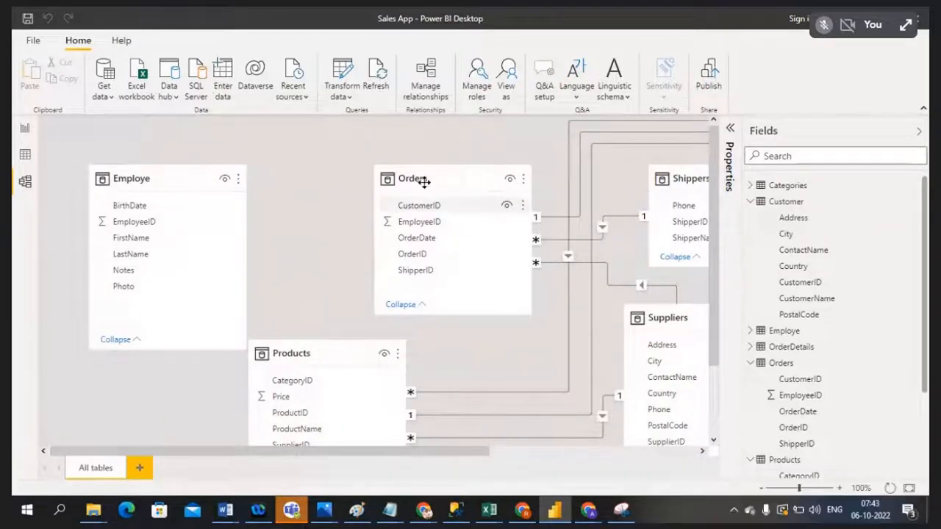
pyautogui.click(151, 175)
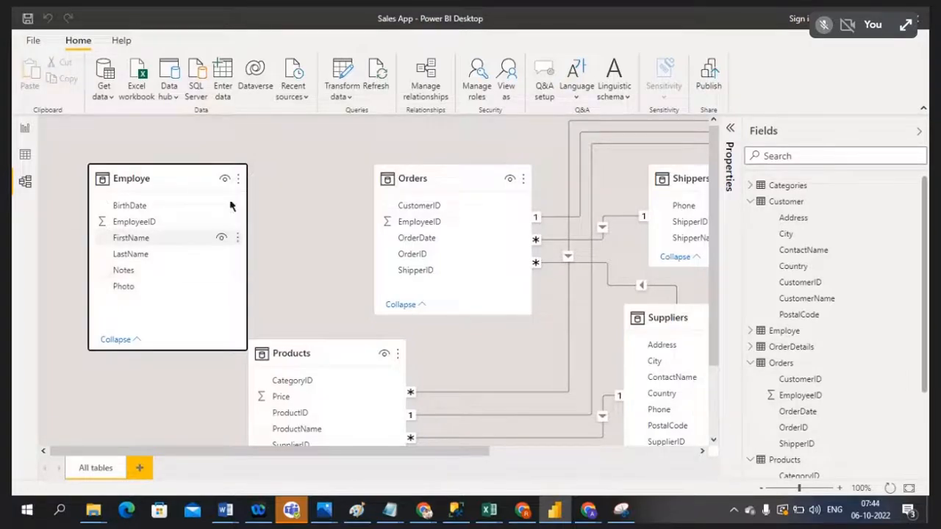
# Step: Accept the new join request in the Google Meet call and return to Power BI Desktop
pyautogui.moveTo(405, 503)
pyautogui.click(404, 446)
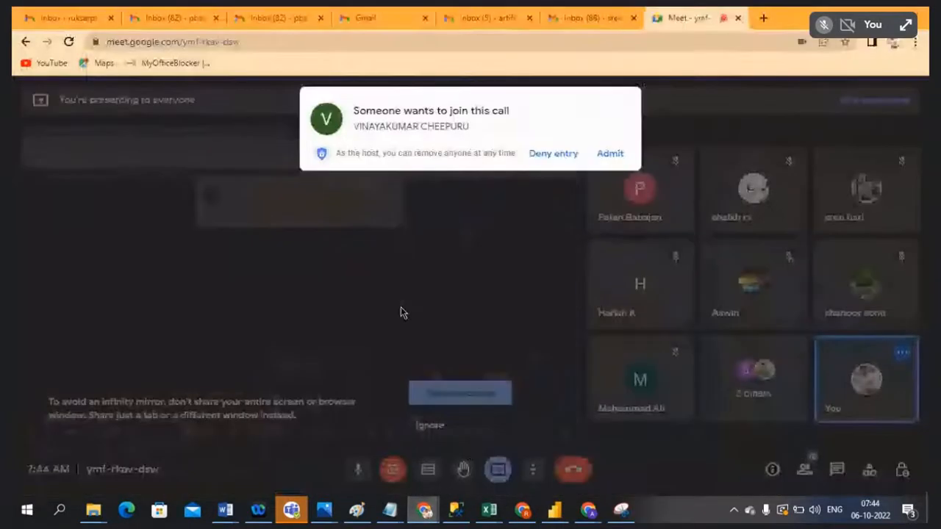
pyautogui.click(609, 153)
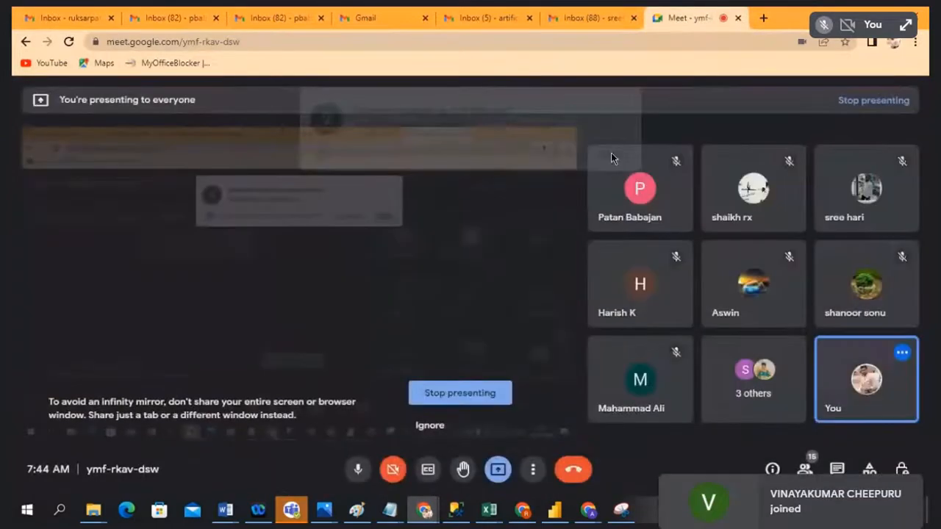
pyautogui.hotkey('alt', 'Tab')
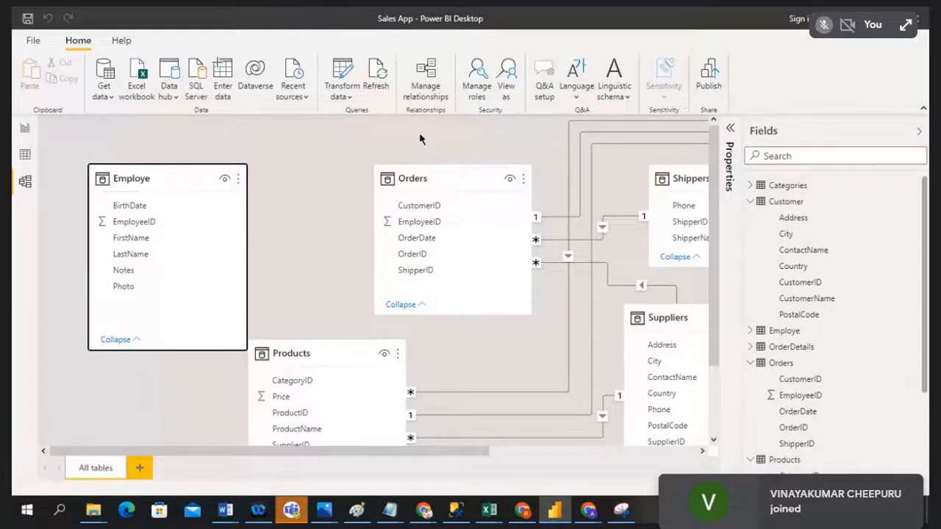
# Step: Move the Orders table slightly closer to the Employe table in the model diagram
pyautogui.moveTo(145, 179)
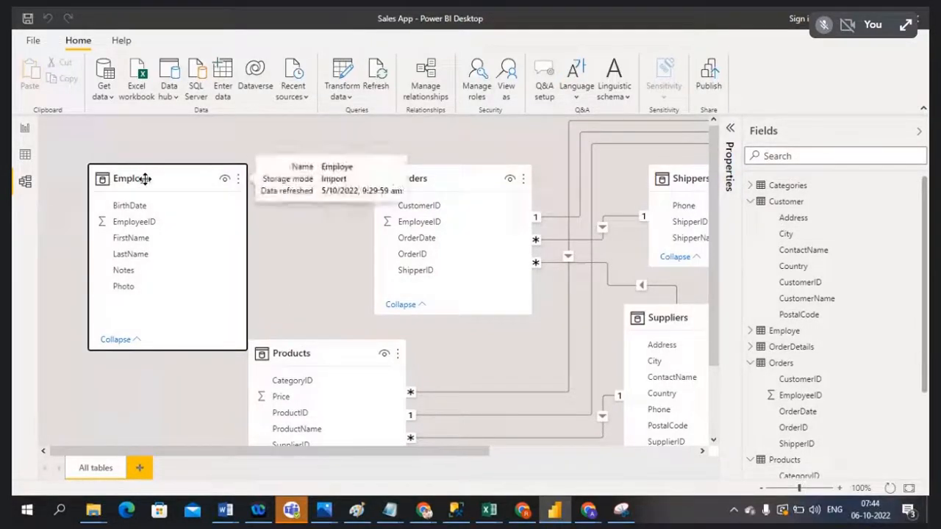
pyautogui.moveTo(446, 180)
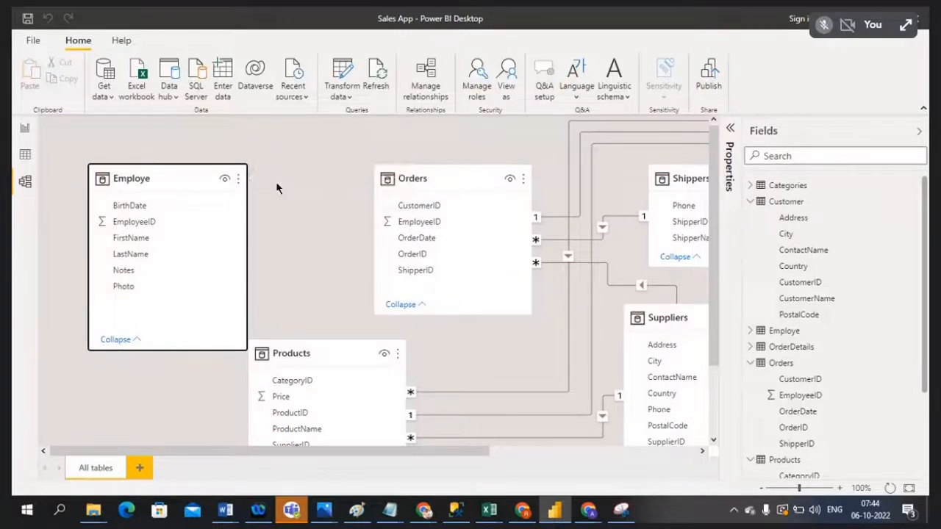
pyautogui.moveTo(455, 179); pyautogui.dragTo(422, 177)
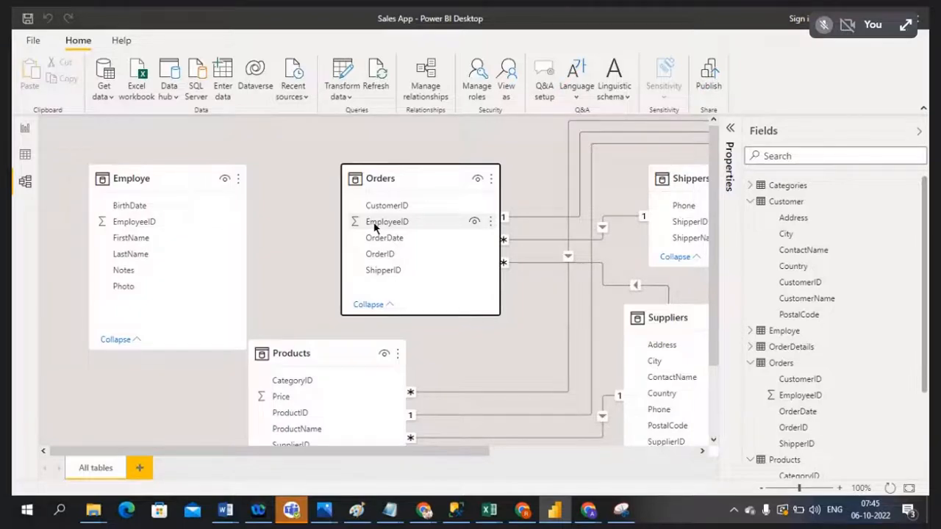
# Step: Compare the EmployeeID columns of the Orders and Employe tables in the data view
pyautogui.click(27, 158)
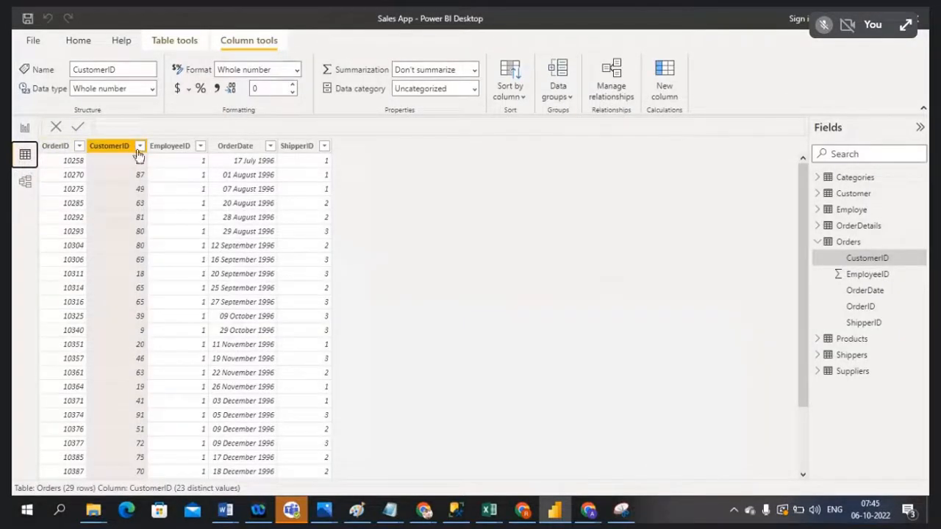
pyautogui.click(177, 153)
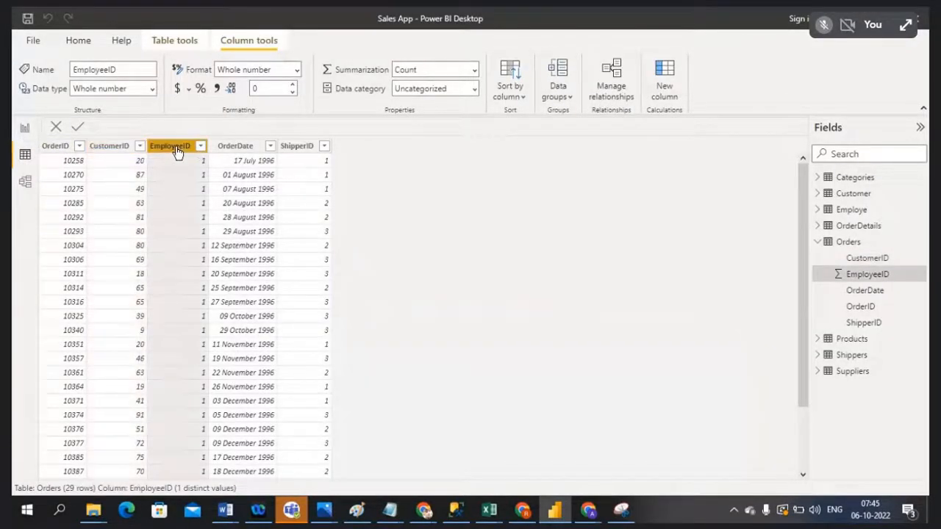
pyautogui.click(853, 210)
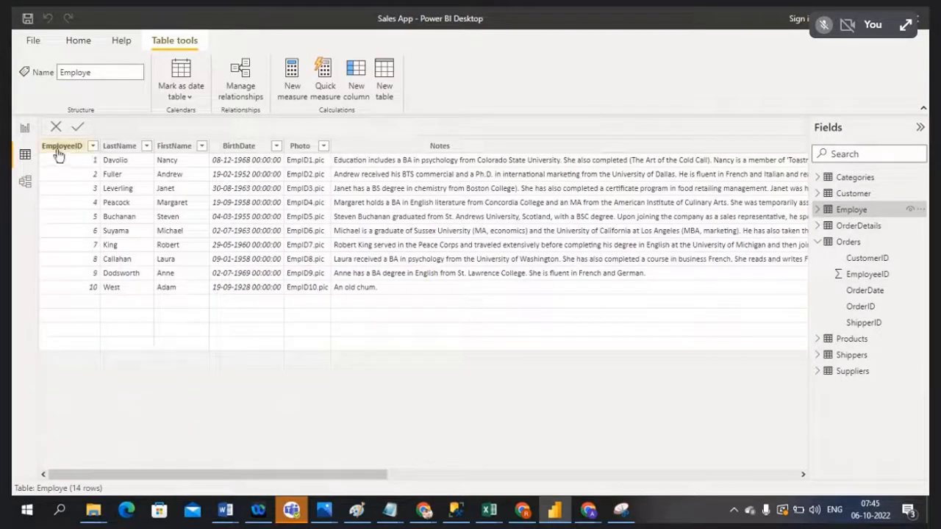
pyautogui.click(64, 147)
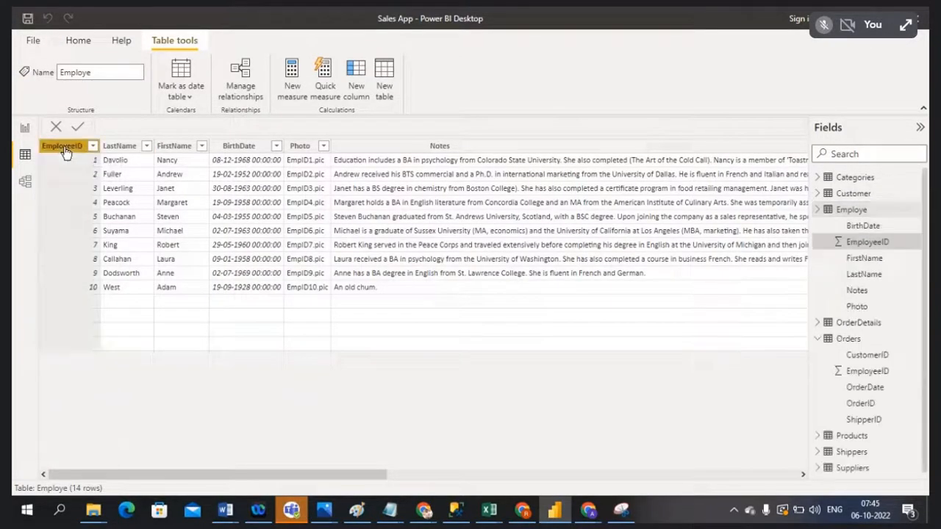
# Step: Rename the Employe table's EmployeeID column to ID and display the Orders table's data
pyautogui.doubleClick(65, 147)
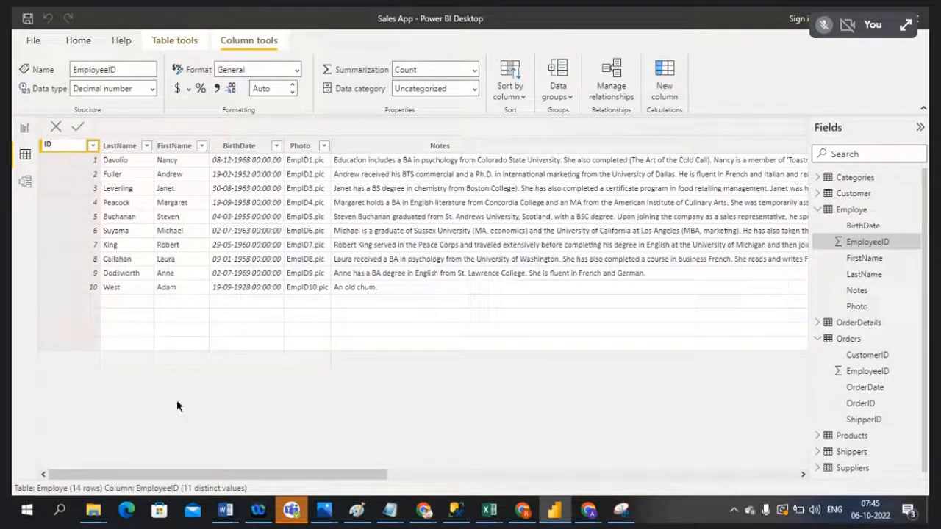
pyautogui.click(202, 387)
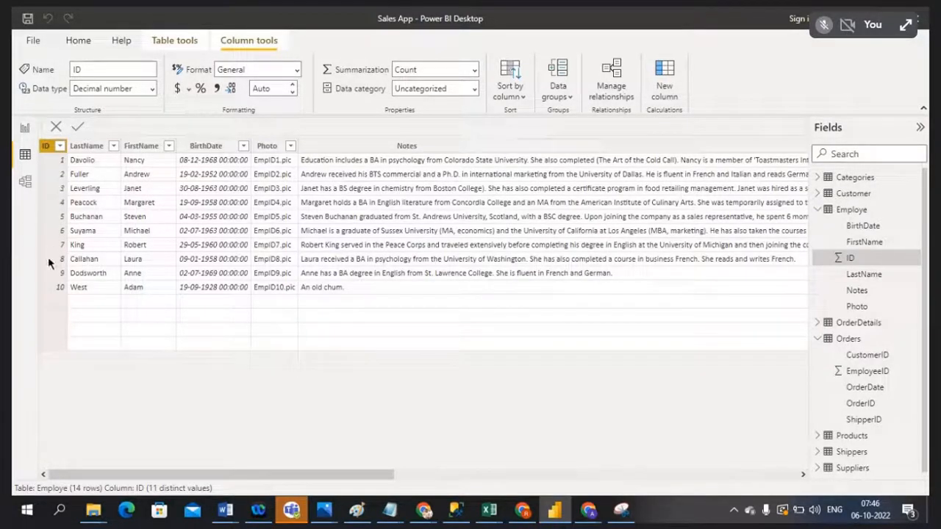
pyautogui.click(856, 339)
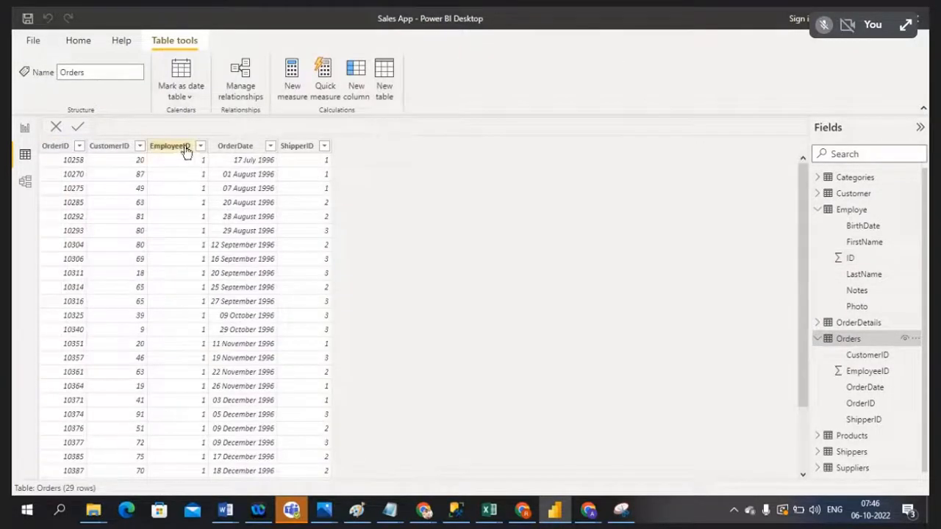
# Step: Inspect the Orders table's EmployeeID column and display the Employe table's data for comparison
pyautogui.click(186, 150)
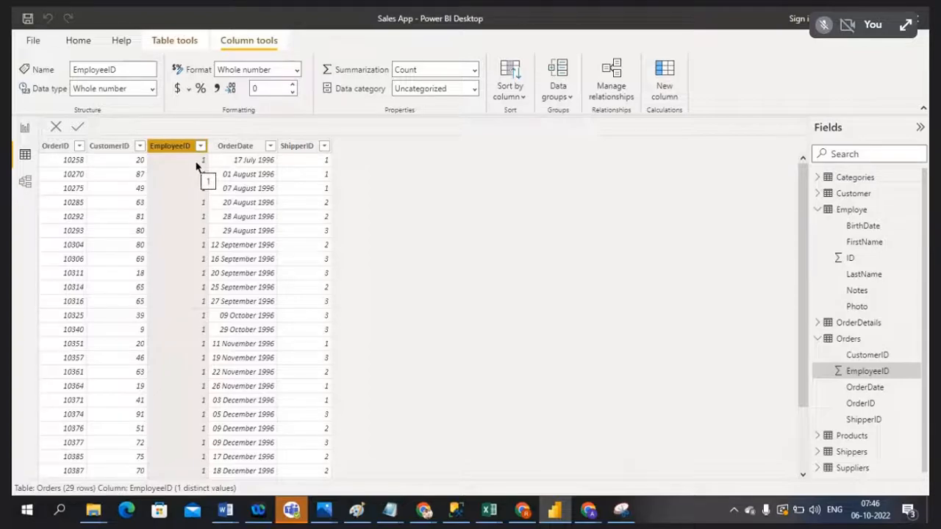
pyautogui.click(865, 211)
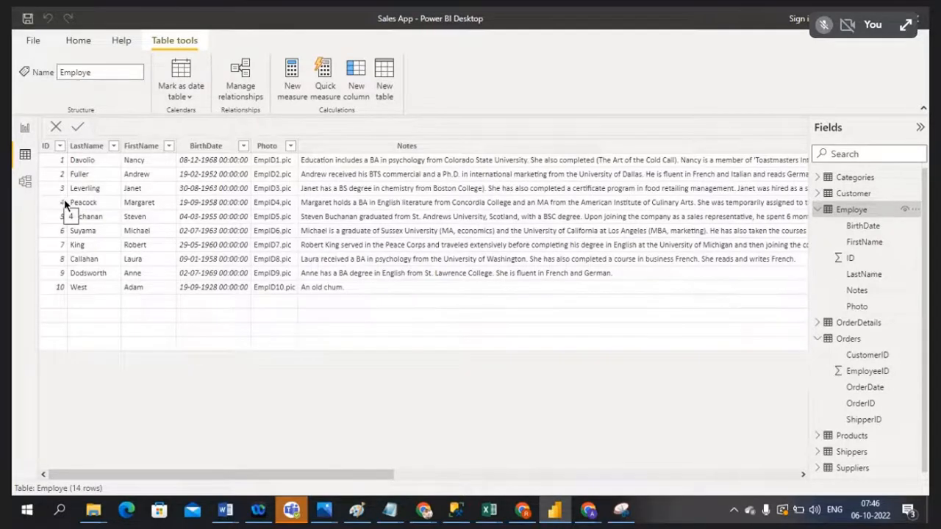
# Step: Switch to the Sales data workbook in Excel and highlight the fact table's PID column, J8:J18, on Sheet6
pyautogui.moveTo(489, 511)
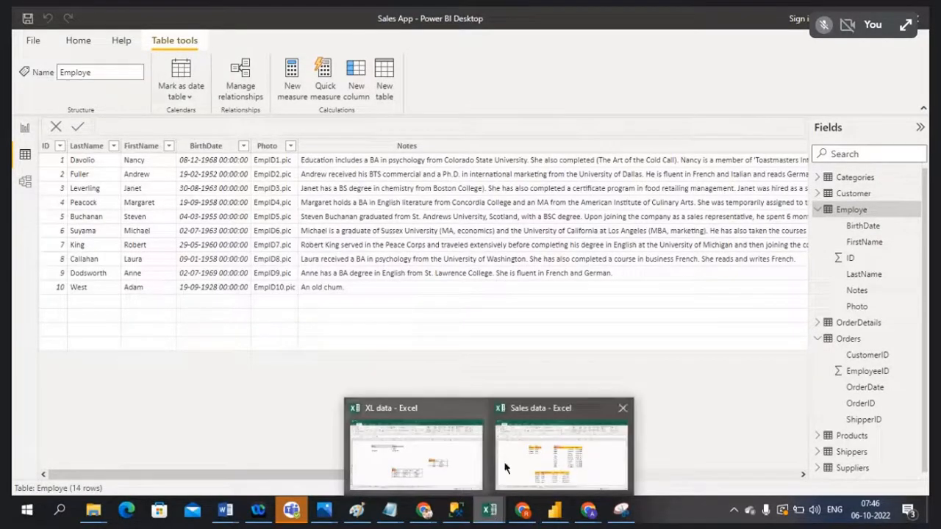
pyautogui.click(550, 455)
pyautogui.scroll(-1, 703, 373)
pyautogui.scroll(1, 703, 374)
pyautogui.moveTo(430, 200); pyautogui.dragTo(432, 338)
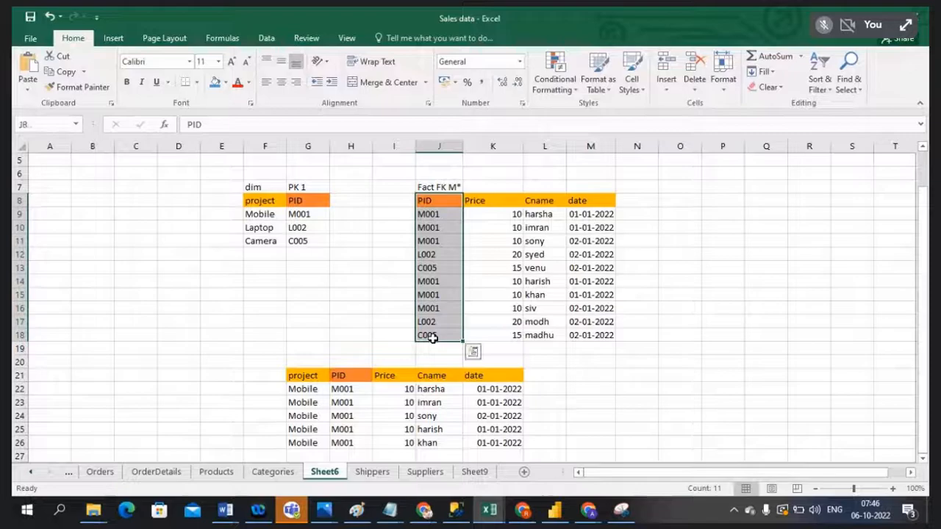
# Step: Change the project header in cell G21 of the lower table to pid
pyautogui.doubleClick(303, 375)
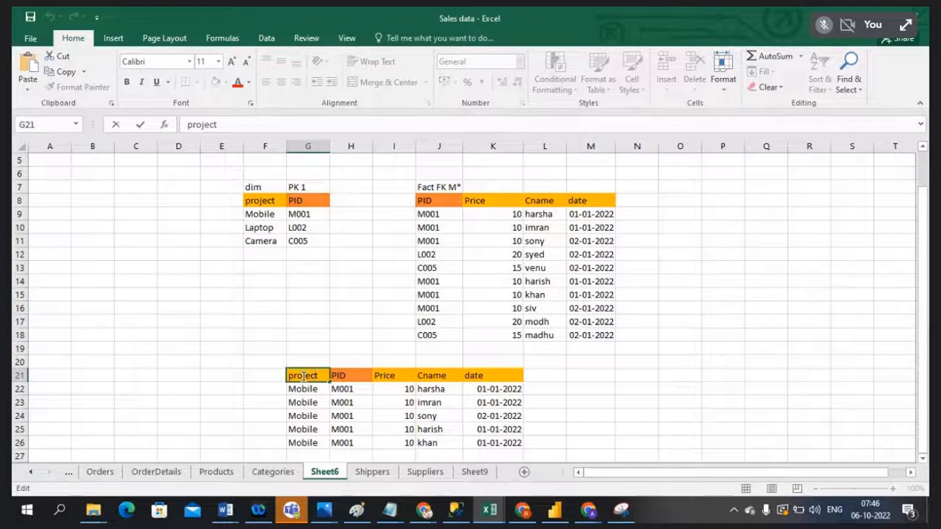
pyautogui.press('BackSpace')
pyautogui.press('BackSpace')
pyautogui.press('BackSpace')
pyautogui.press('BackSpace')
pyautogui.press('BackSpace')
pyautogui.press('BackSpace')
pyautogui.write('i')
pyautogui.click(357, 292)
# Step: Compare the fact table's PID header and values with the lower table's pid column
pyautogui.click(433, 200)
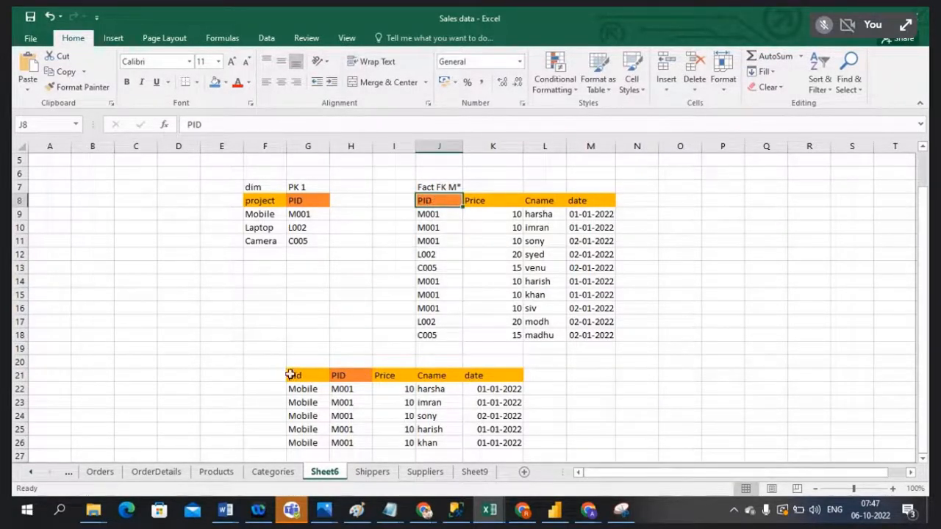
pyautogui.click(298, 376)
pyautogui.click(434, 200)
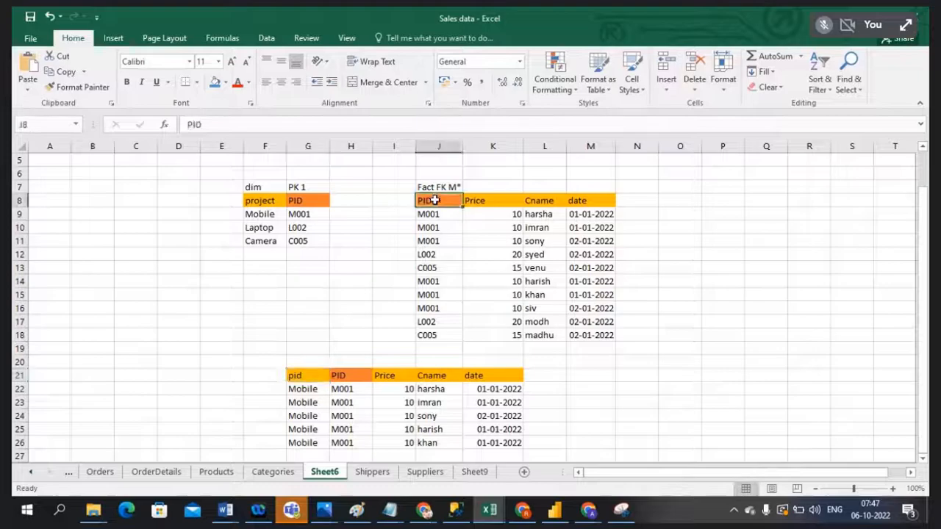
pyautogui.click(299, 377)
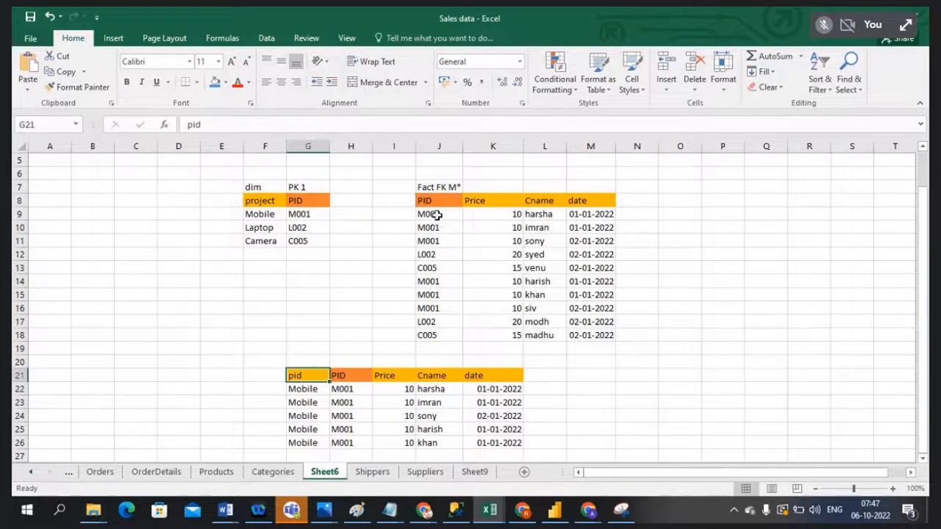
pyautogui.moveTo(437, 215); pyautogui.dragTo(439, 241)
pyautogui.moveTo(302, 395); pyautogui.dragTo(308, 425)
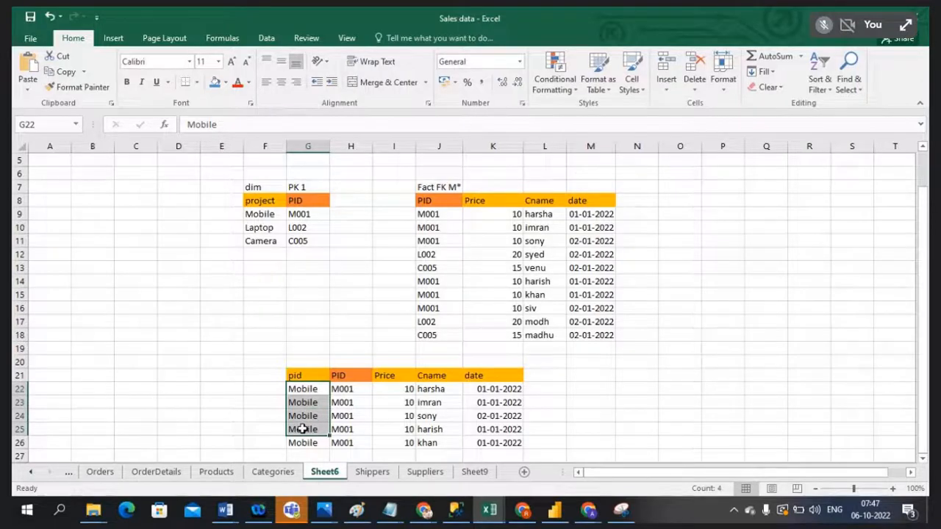
pyautogui.click(437, 214)
pyautogui.click(426, 200)
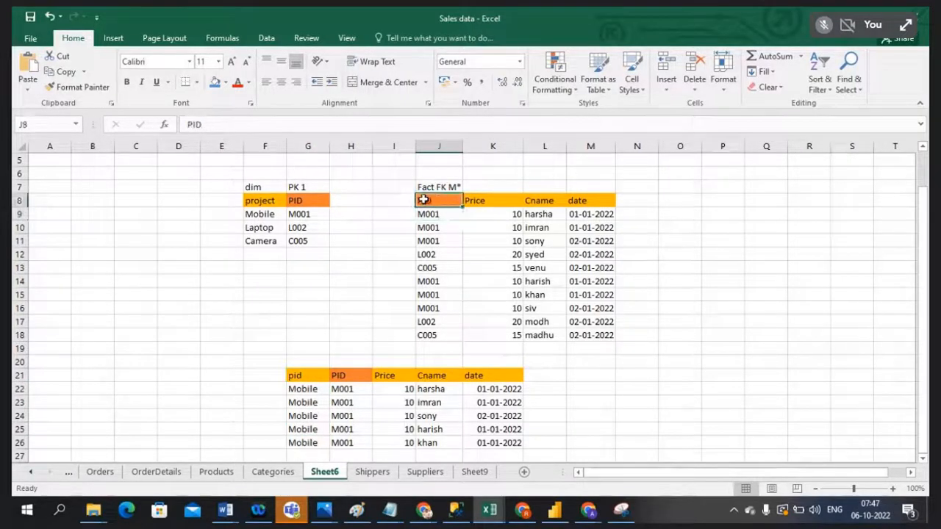
pyautogui.click(303, 376)
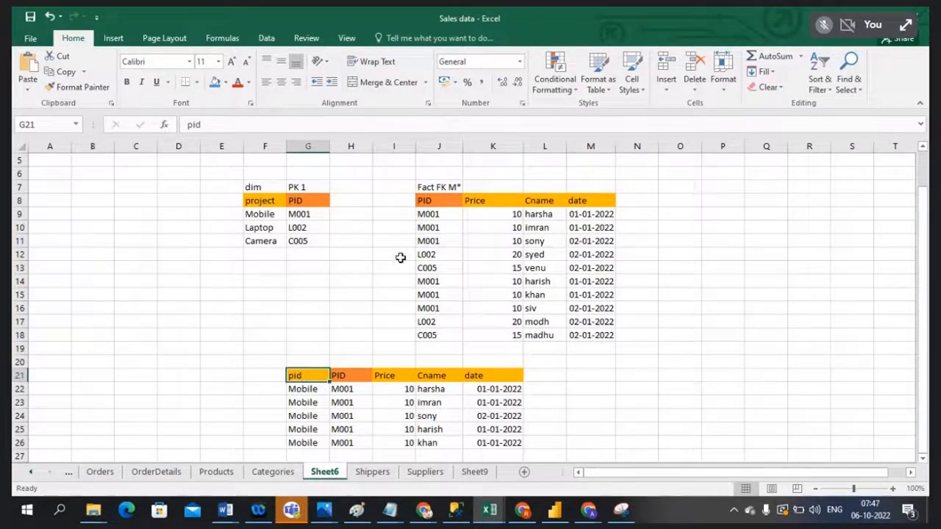
pyautogui.click(430, 214)
pyautogui.moveTo(430, 215); pyautogui.dragTo(430, 308)
pyautogui.moveTo(303, 389); pyautogui.dragTo(303, 428)
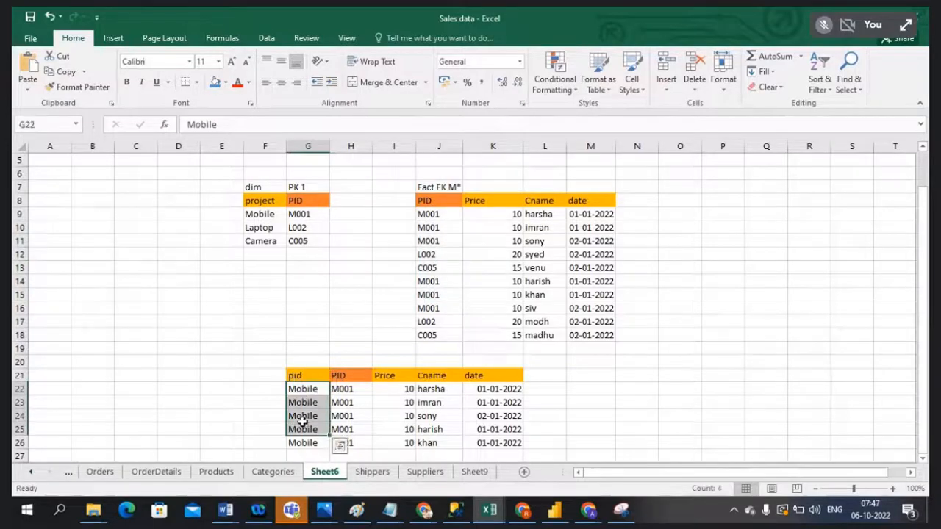
pyautogui.moveTo(432, 215); pyautogui.dragTo(431, 281)
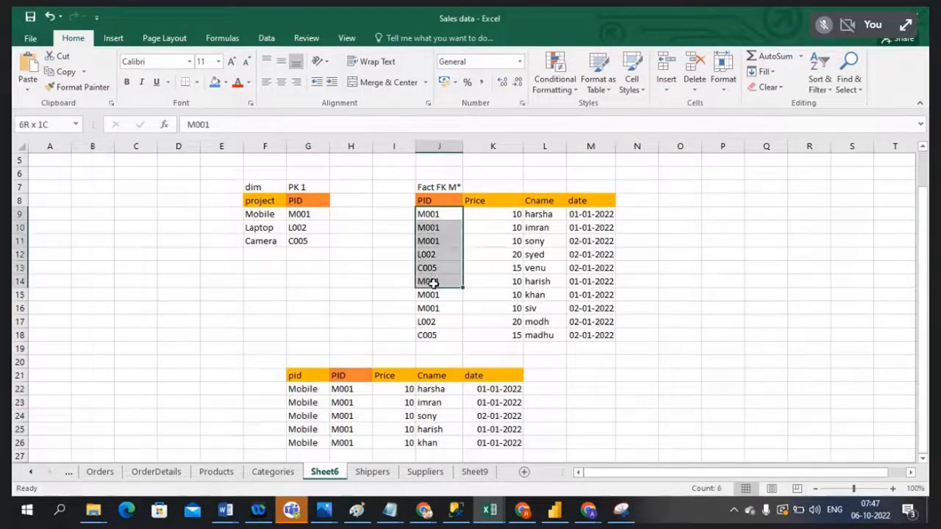
pyautogui.moveTo(300, 390); pyautogui.dragTo(301, 431)
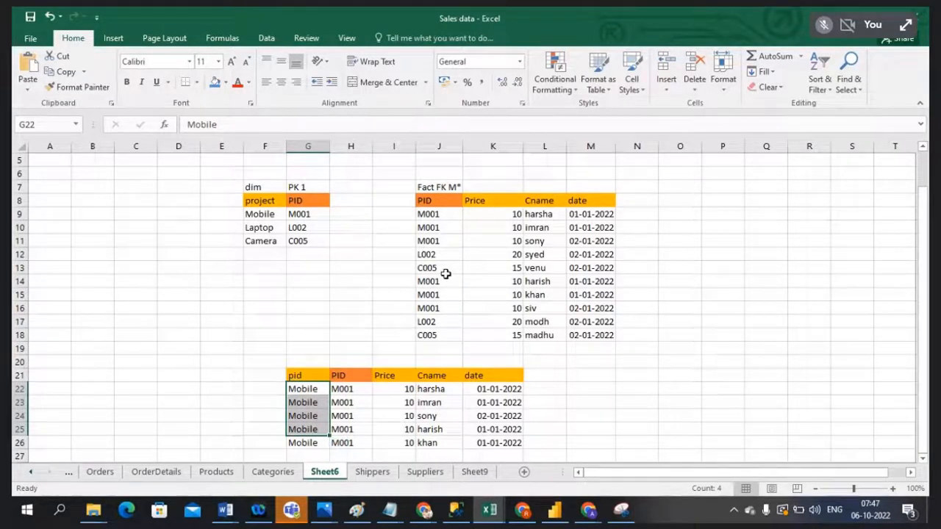
# Step: Change the header in cell H21 of the lower table to IID
pyautogui.click(363, 376)
pyautogui.write('PI')
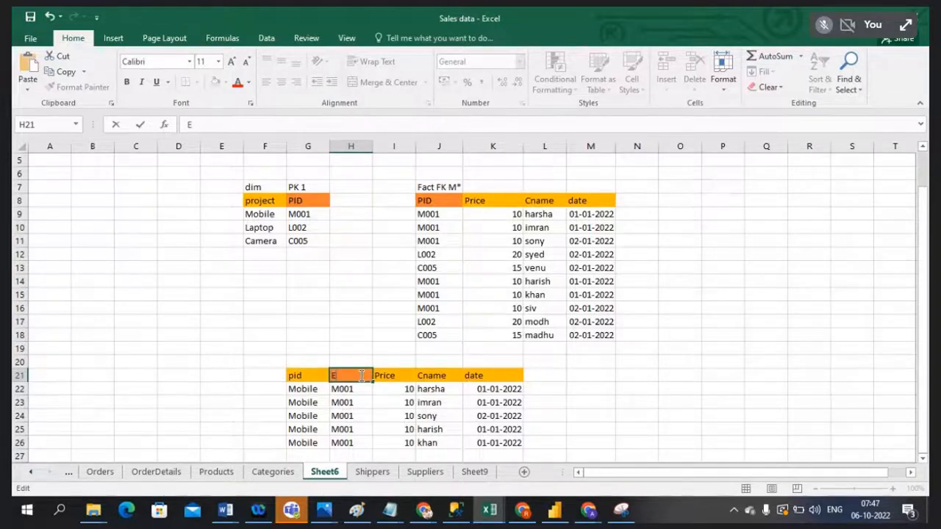
pyautogui.write('ID')
pyautogui.click(353, 334)
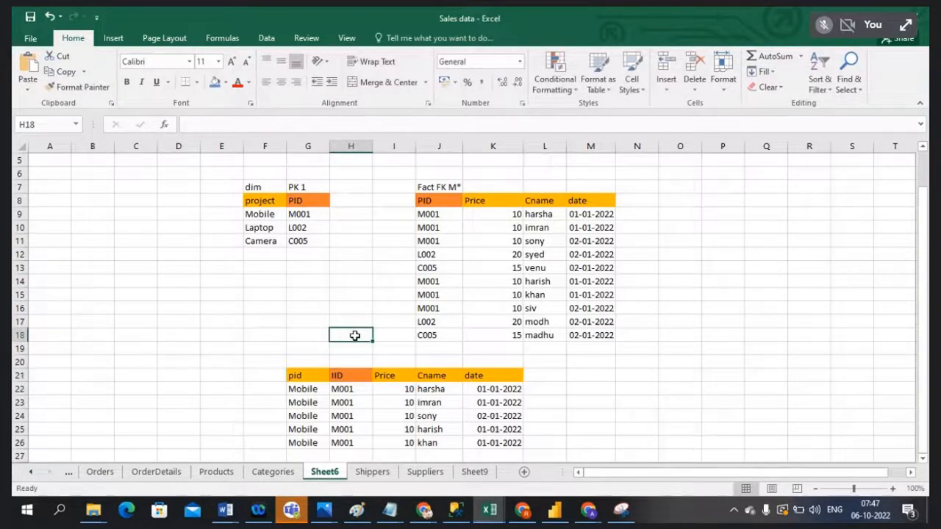
# Step: Compare the fact table's PID header and values with the lower table's IID column
pyautogui.click(436, 201)
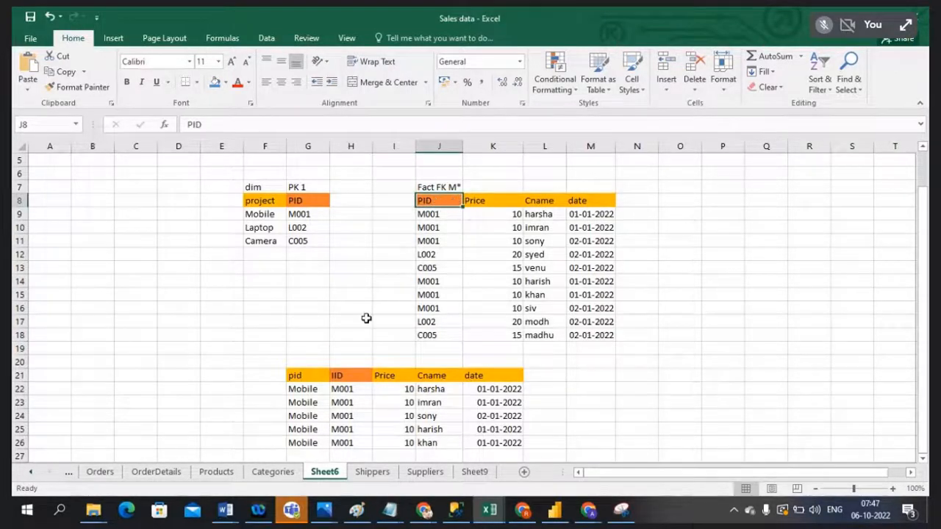
pyautogui.click(351, 376)
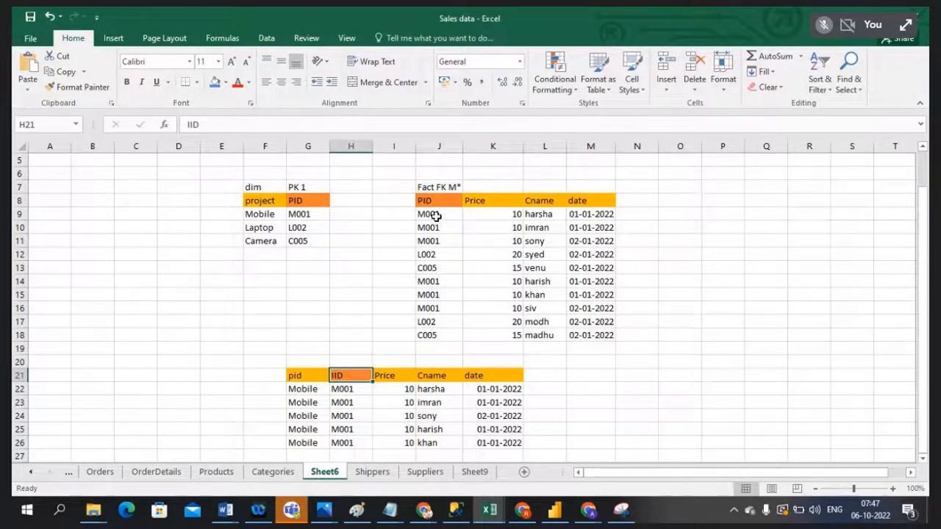
pyautogui.moveTo(436, 213); pyautogui.dragTo(432, 250)
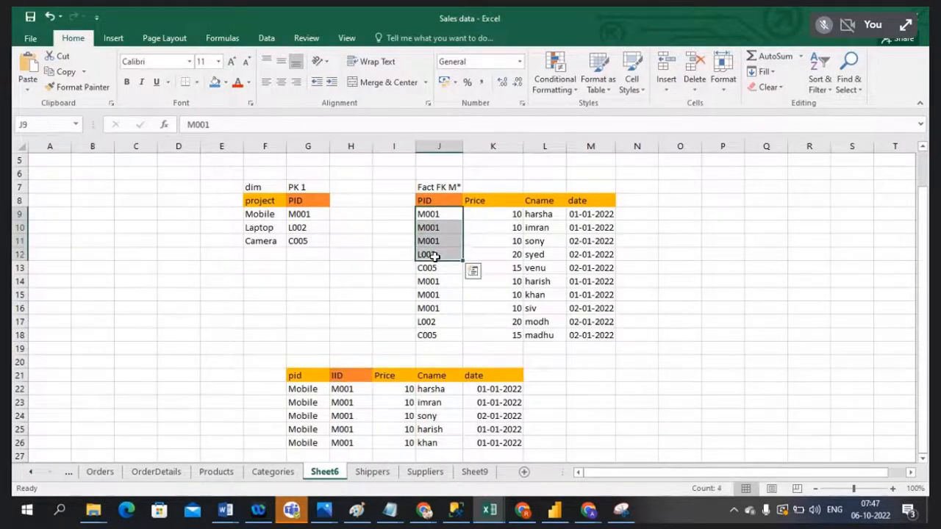
pyautogui.click(437, 215)
pyautogui.moveTo(437, 215); pyautogui.dragTo(434, 243)
pyautogui.moveTo(355, 393); pyautogui.dragTo(355, 430)
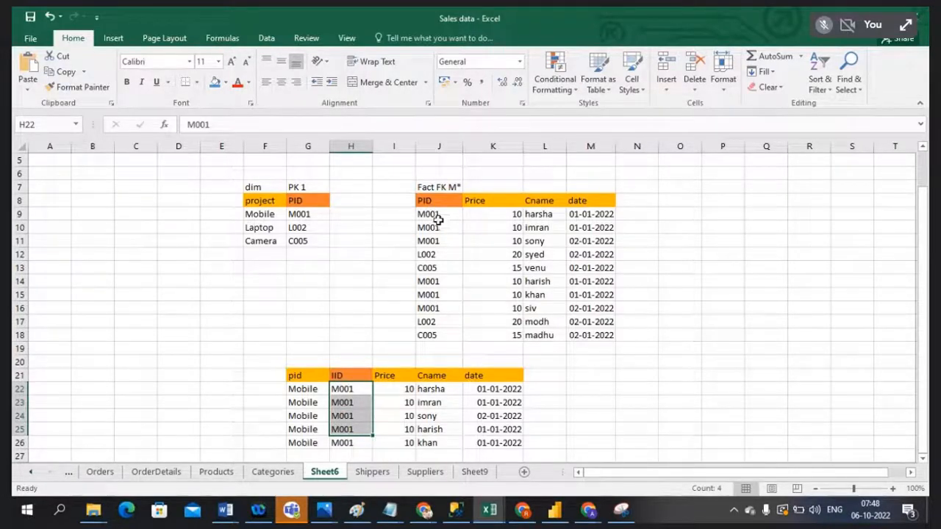
pyautogui.click(352, 415)
pyautogui.click(352, 376)
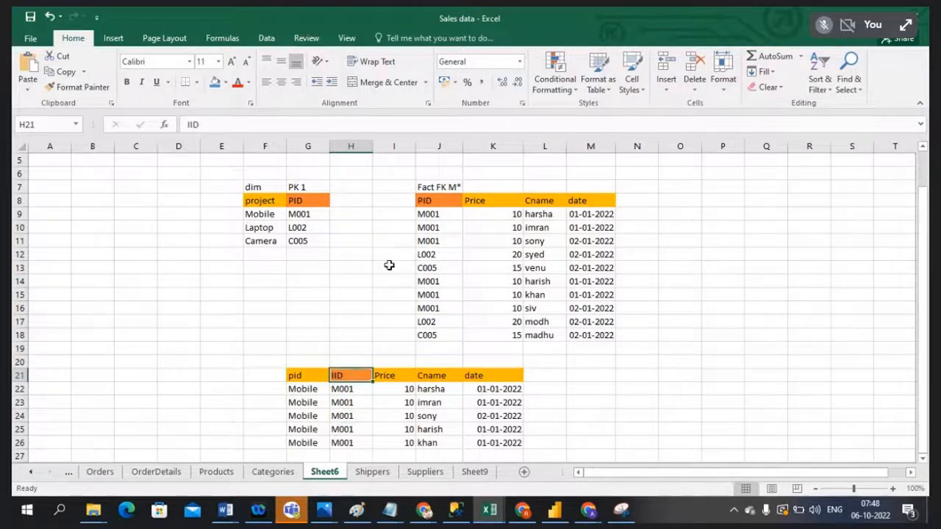
pyautogui.click(441, 198)
pyautogui.click(343, 377)
pyautogui.click(433, 195)
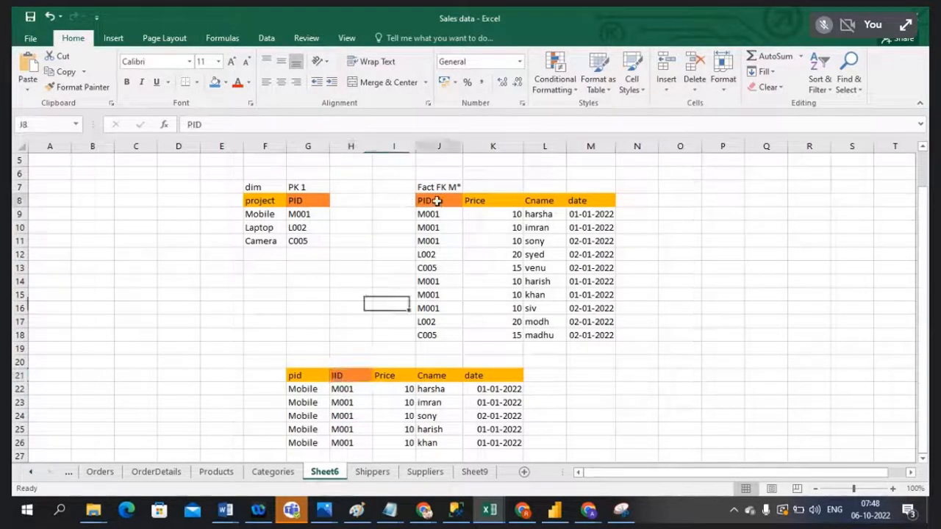
pyautogui.click(350, 377)
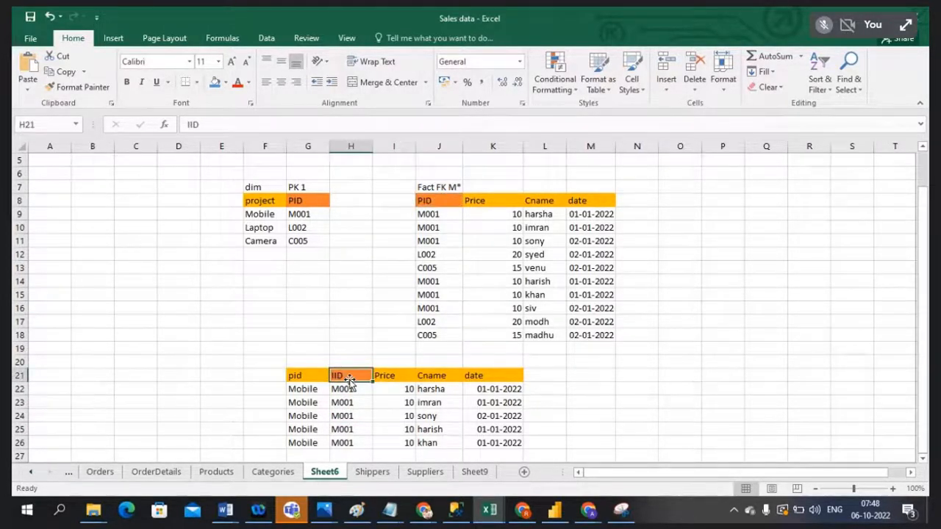
pyautogui.click(442, 201)
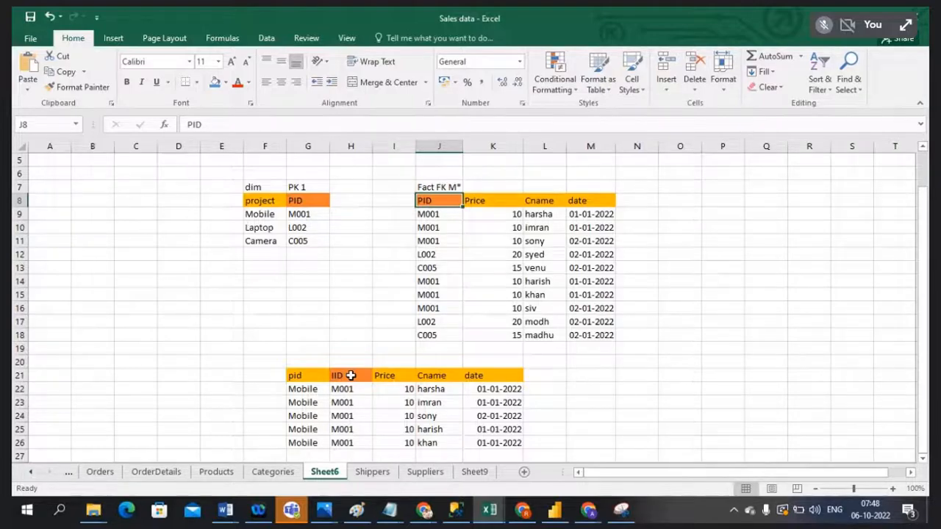
# Step: Switch back to Power BI Desktop, inspect the Employe table's ID column and display the model diagram
pyautogui.hotkey('alt', 'Tab')
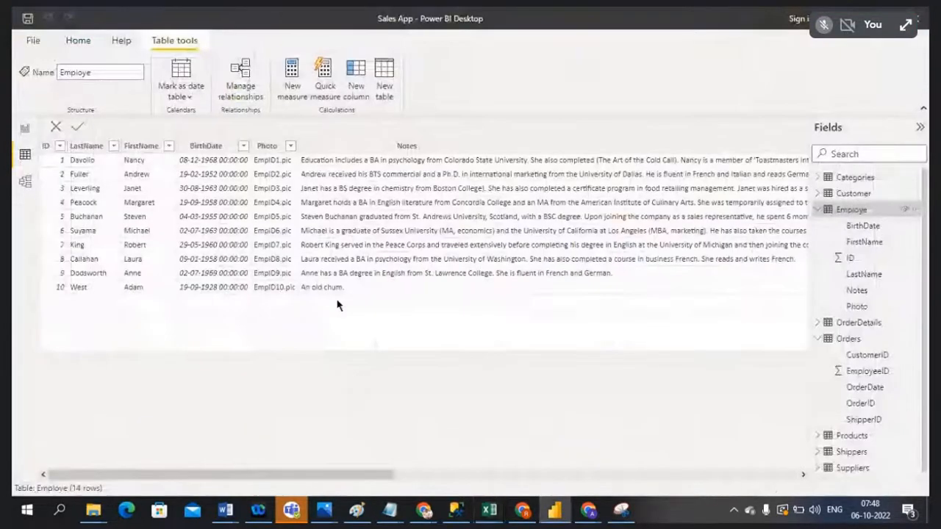
pyautogui.click(46, 148)
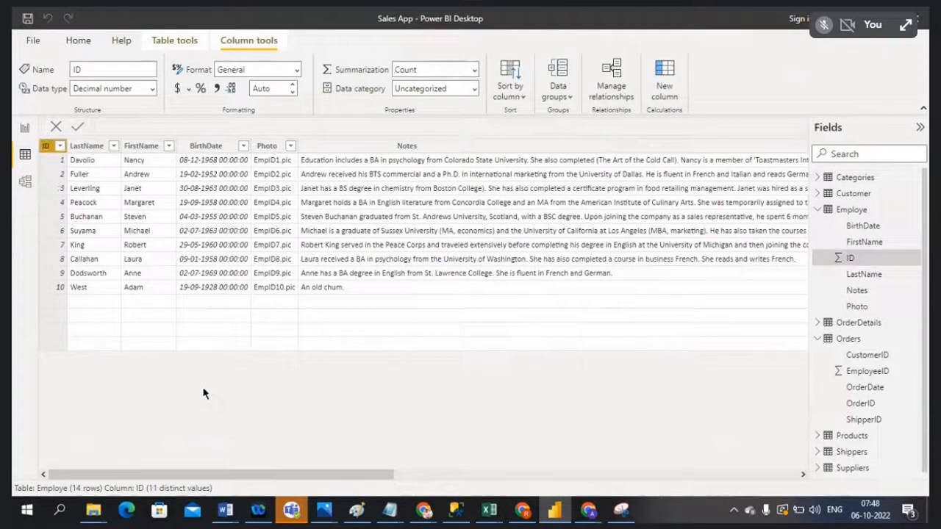
pyautogui.click(24, 184)
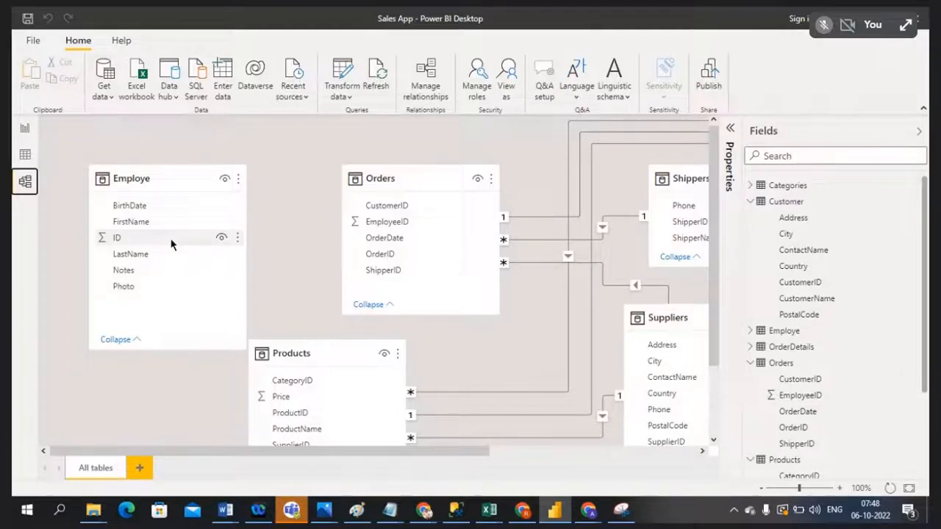
# Step: Compare the Orders table's EmployeeID column with the Employe table's ID column in the data view
pyautogui.click(26, 155)
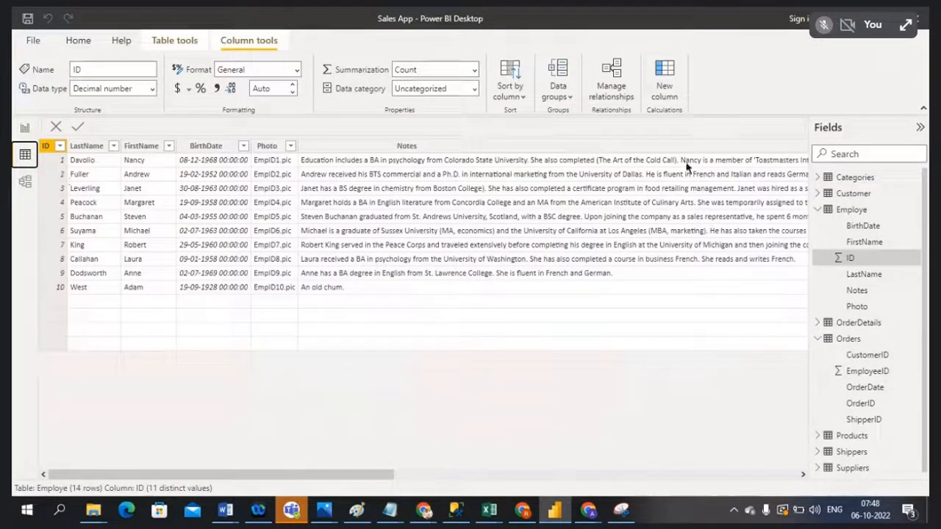
pyautogui.click(867, 339)
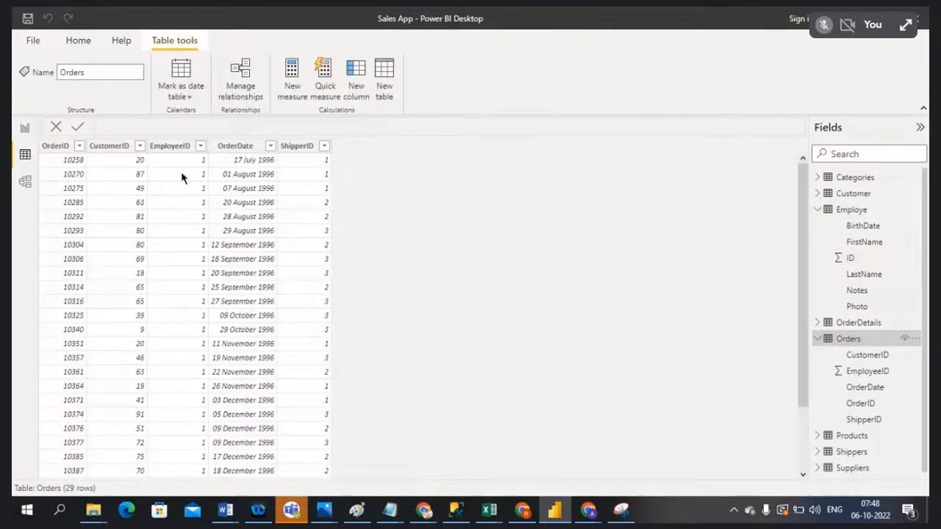
pyautogui.click(177, 147)
pyautogui.click(853, 211)
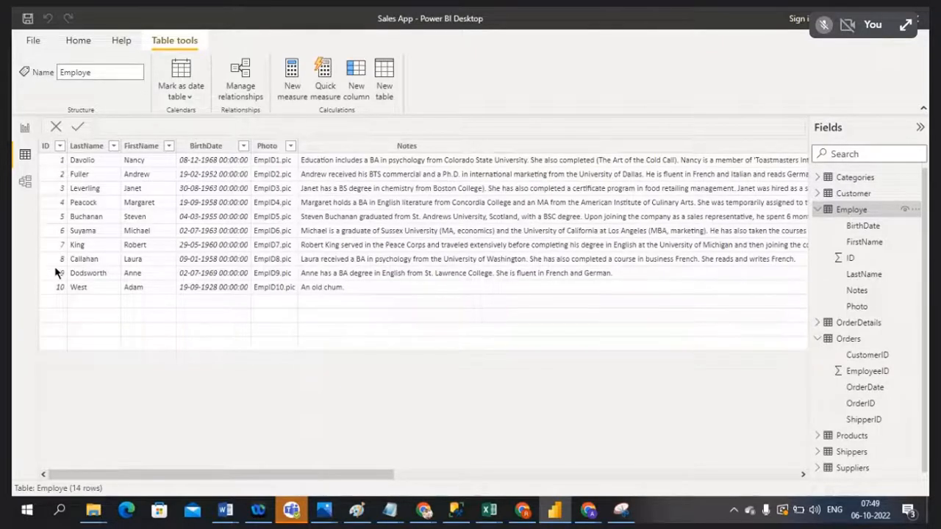
# Step: Try to create a relationship from the Employe table's ID column to the Orders table's EmployeeID column in the model diagram
pyautogui.click(25, 183)
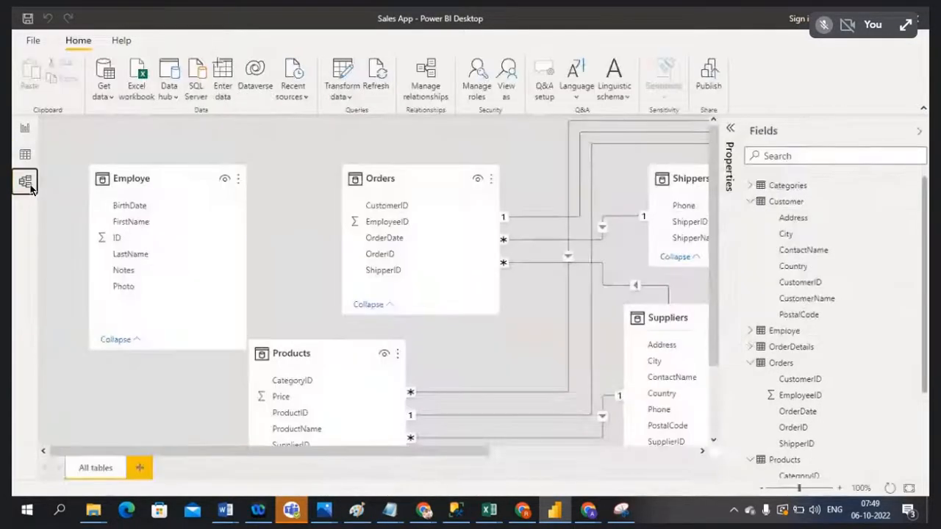
pyautogui.moveTo(148, 242); pyautogui.dragTo(386, 228)
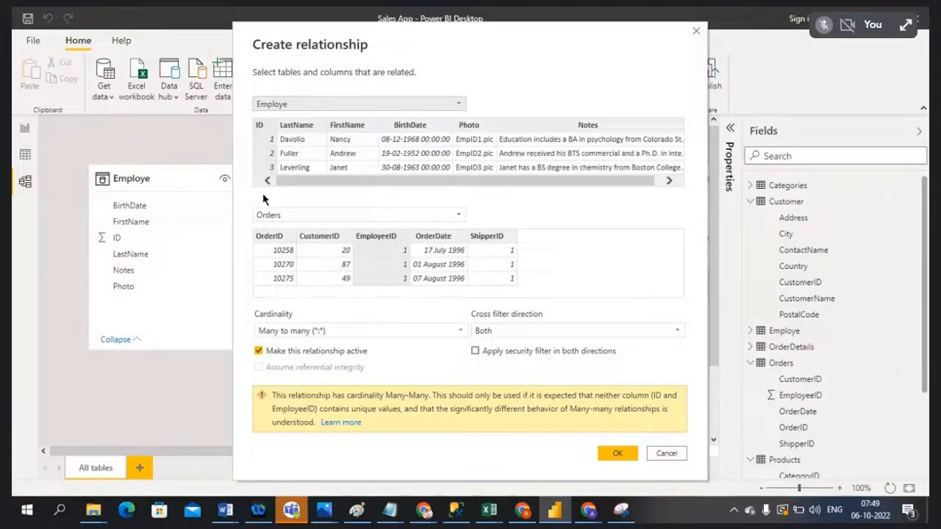
pyautogui.click(666, 453)
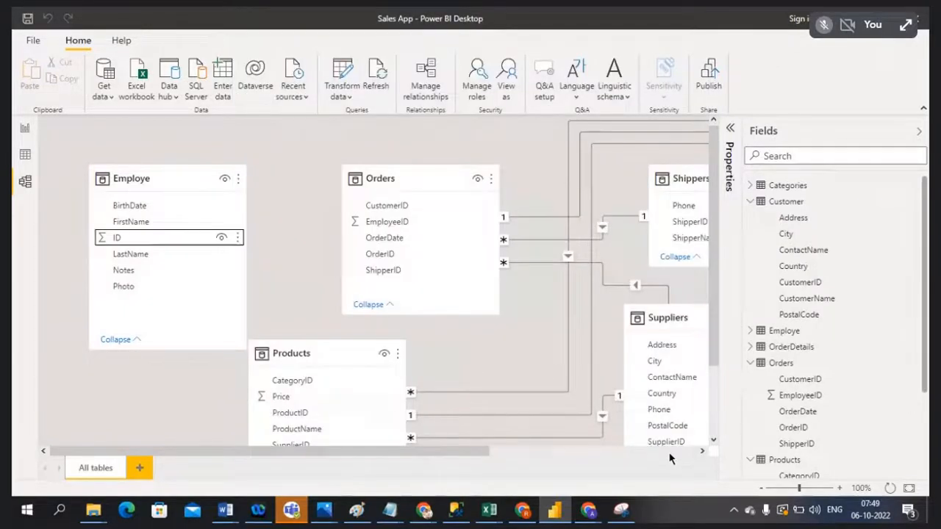
# Step: Review the Employe table's ID values and the Orders table's EmployeeID values in the data view
pyautogui.click(26, 156)
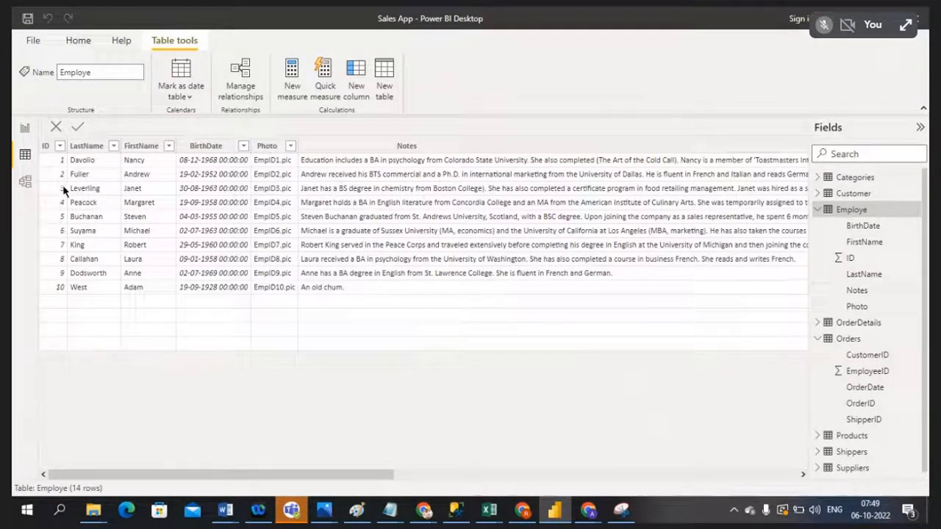
pyautogui.click(853, 340)
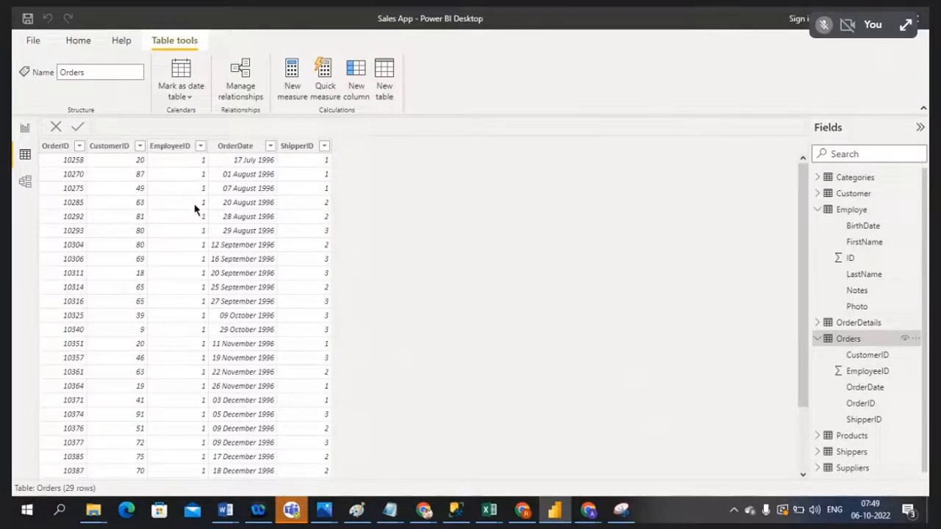
# Step: Inspect the empty rows at the end of the Employe table's ID column in the data view and return to the report view
pyautogui.click(852, 211)
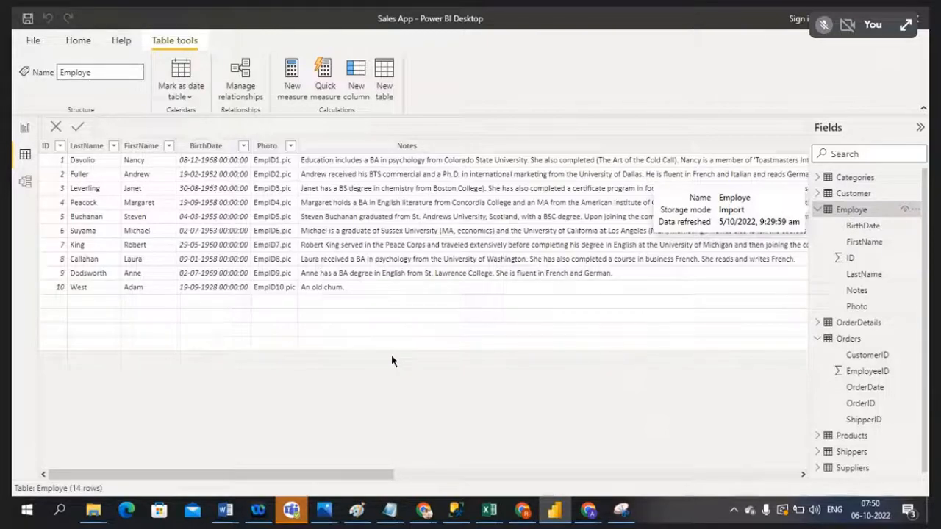
pyautogui.click(58, 322)
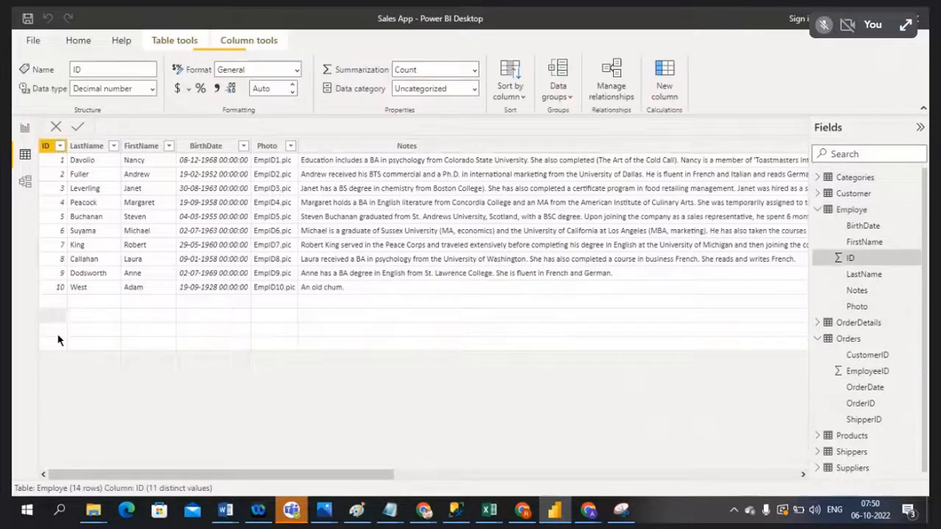
pyautogui.click(25, 129)
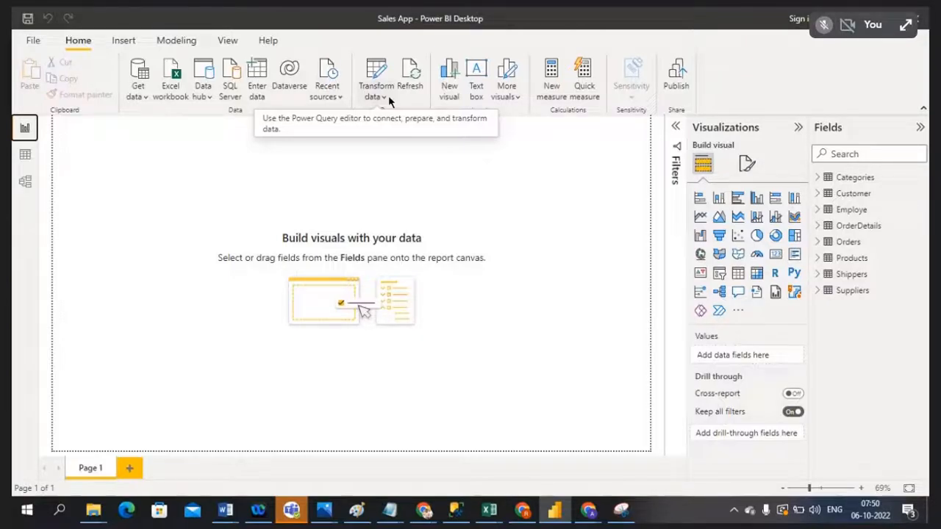
pyautogui.click(25, 162)
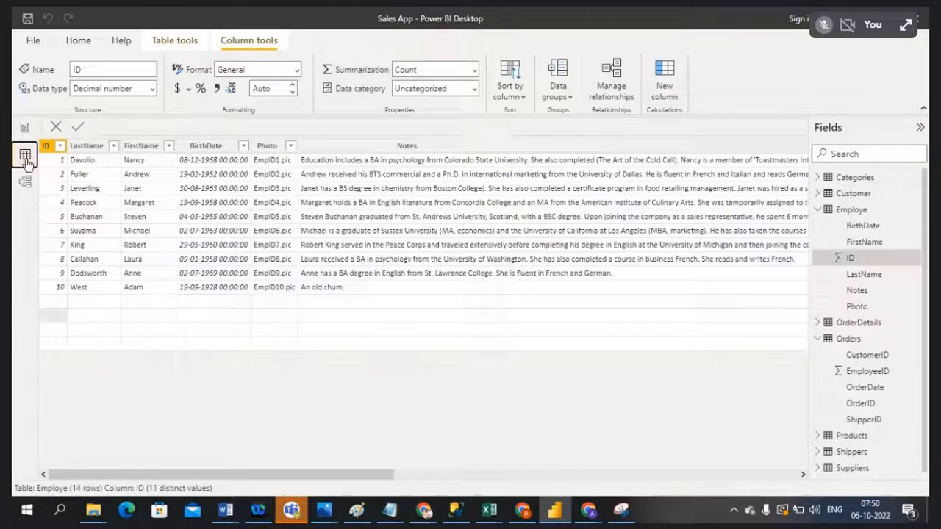
pyautogui.click(22, 130)
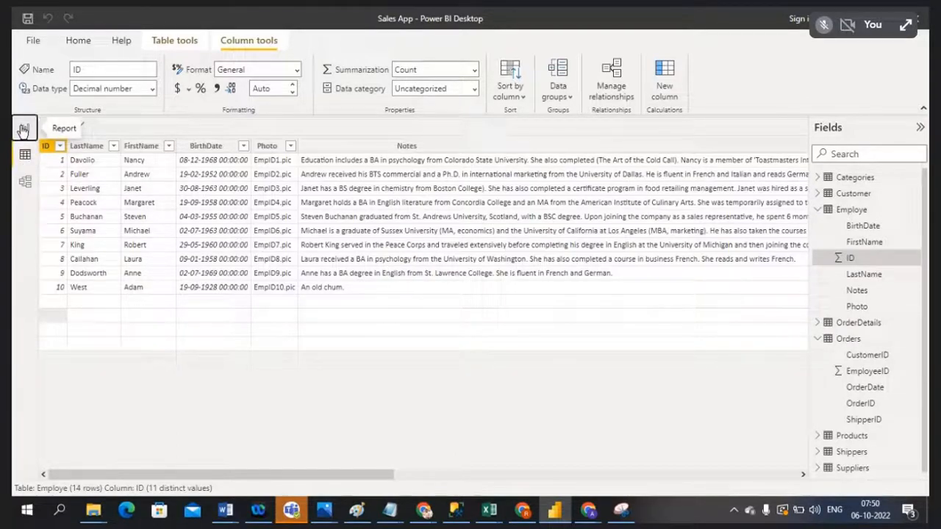
# Step: Open the Power Query Editor, dismiss the preview age notice and display the Employe query
pyautogui.click(384, 101)
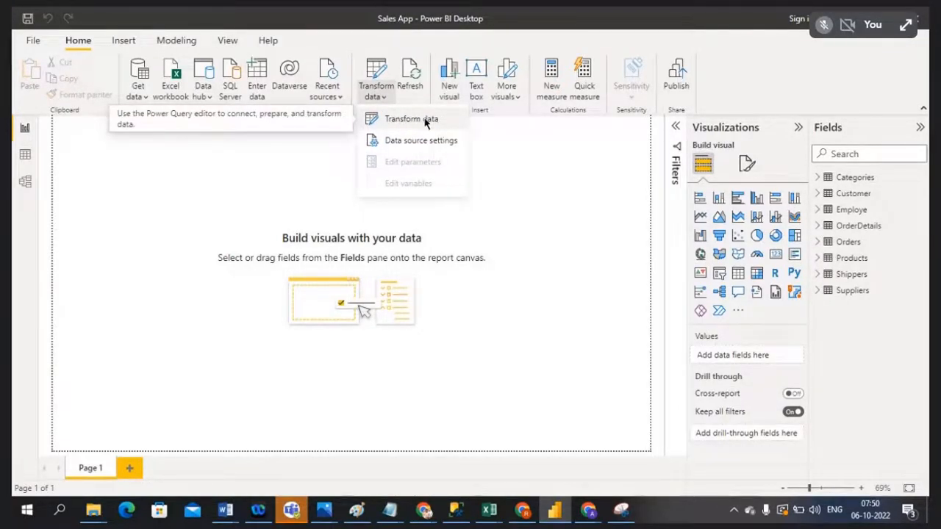
pyautogui.click(425, 122)
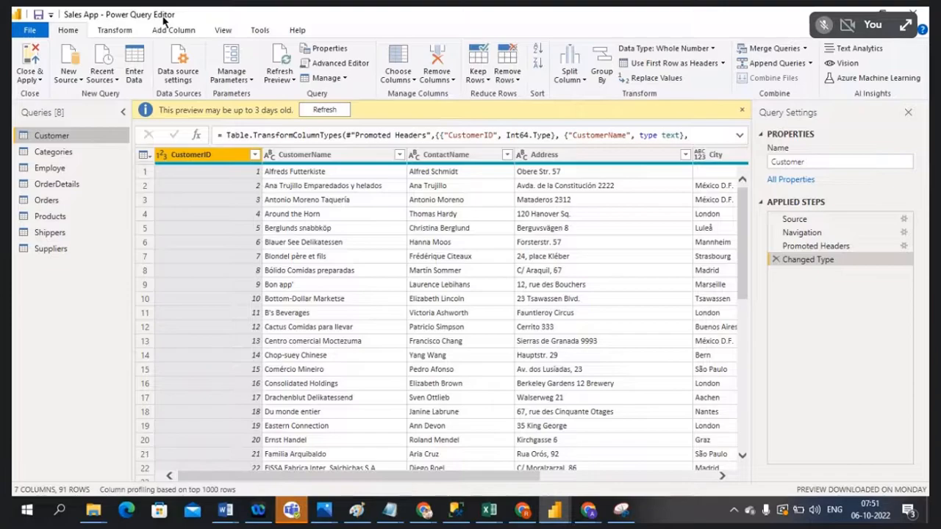
pyautogui.click(743, 111)
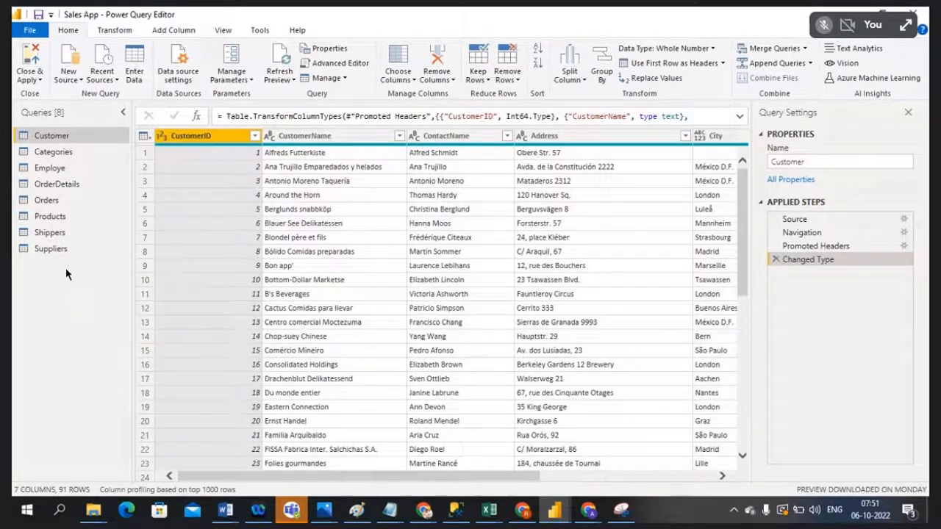
pyautogui.click(61, 169)
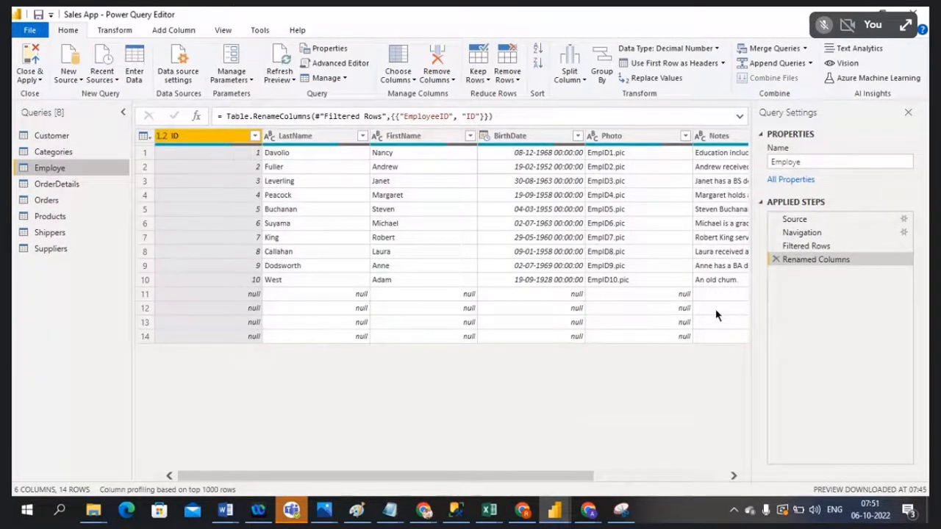
# Step: Examine null rows 11 to 14 of the Employe query one by one
pyautogui.moveTo(581, 476); pyautogui.dragTo(529, 485)
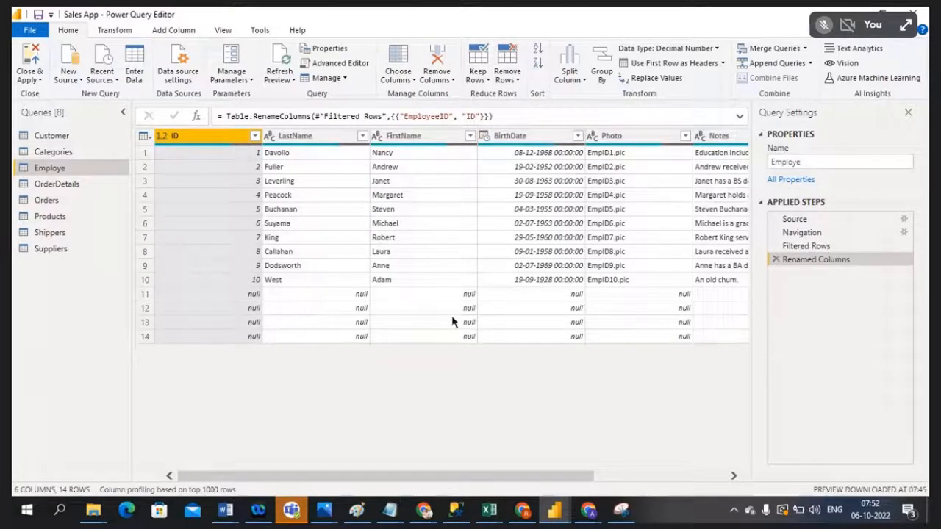
pyautogui.click(143, 298)
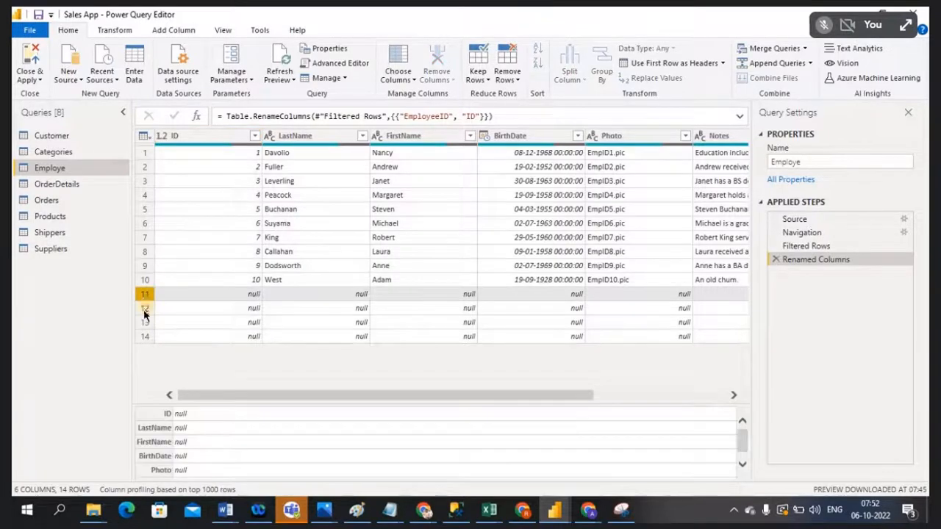
pyautogui.click(145, 312)
pyautogui.click(145, 324)
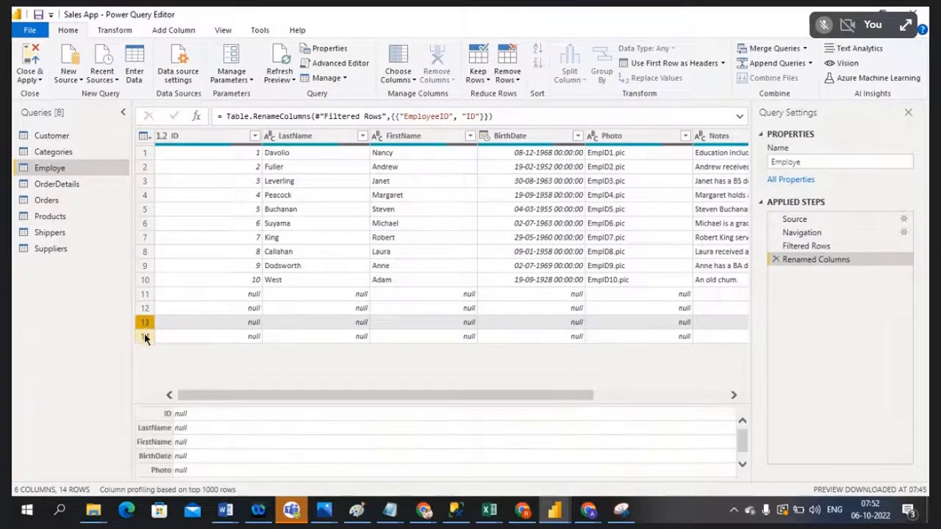
pyautogui.click(144, 337)
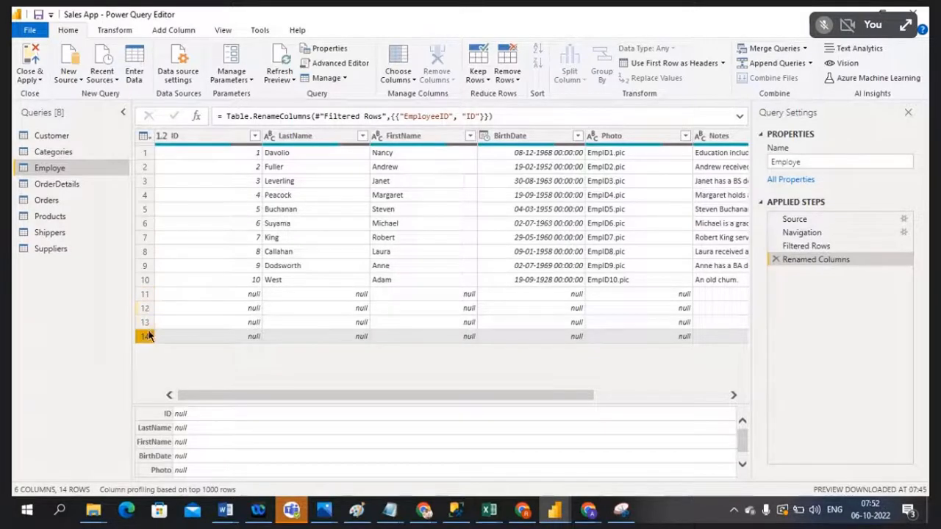
# Step: Remove the bottom 4 rows from the Employe query and delete that applied step again
pyautogui.click(516, 81)
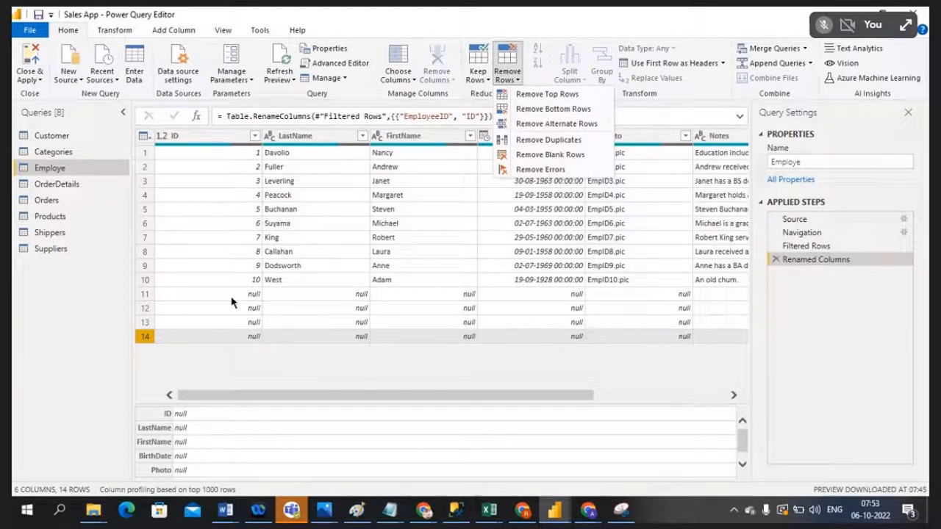
pyautogui.click(550, 110)
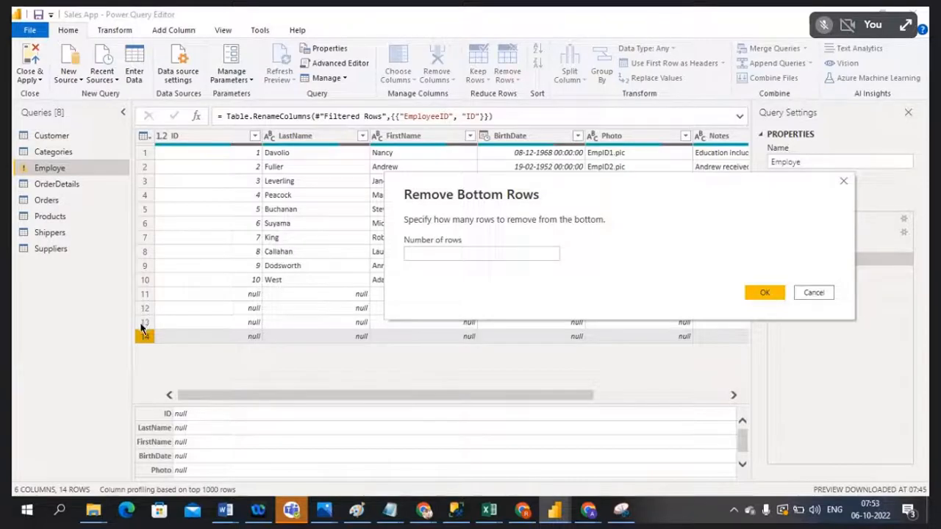
pyautogui.click(432, 252)
pyautogui.write('4')
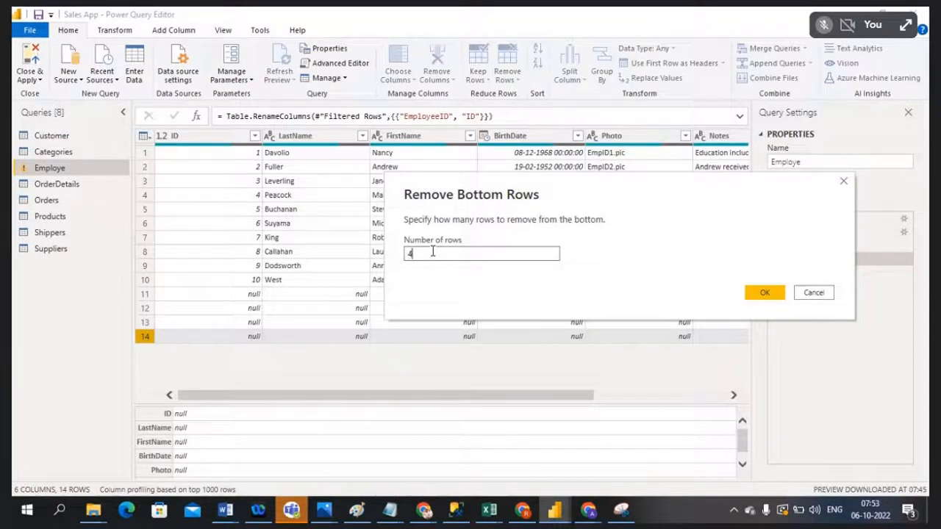
pyautogui.click(766, 294)
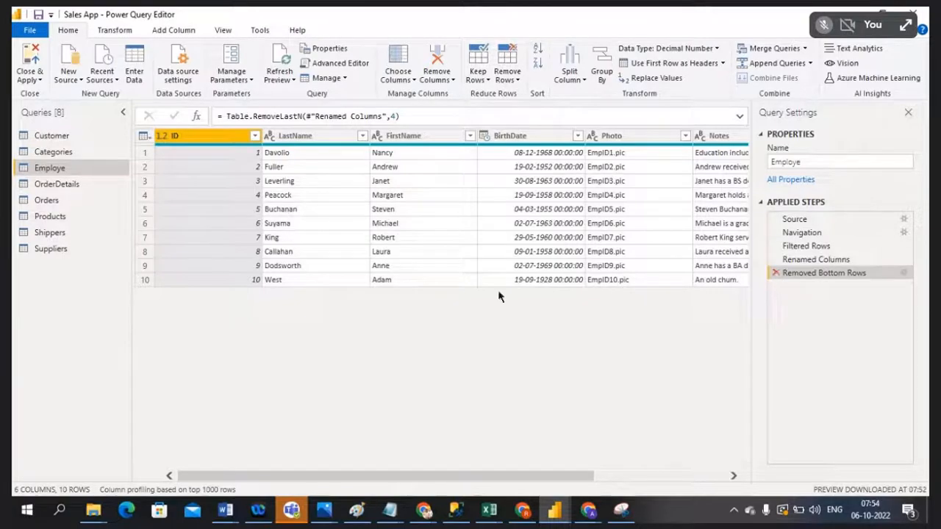
pyautogui.click(775, 274)
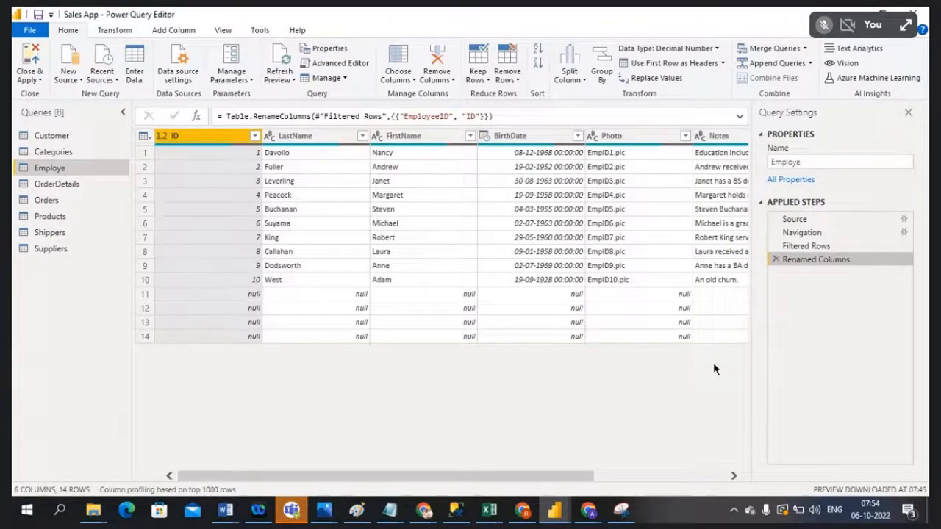
# Step: Remove the bottom 4 rows from the Employe query, and close the Power Query Editor with the changes applied
pyautogui.click(508, 78)
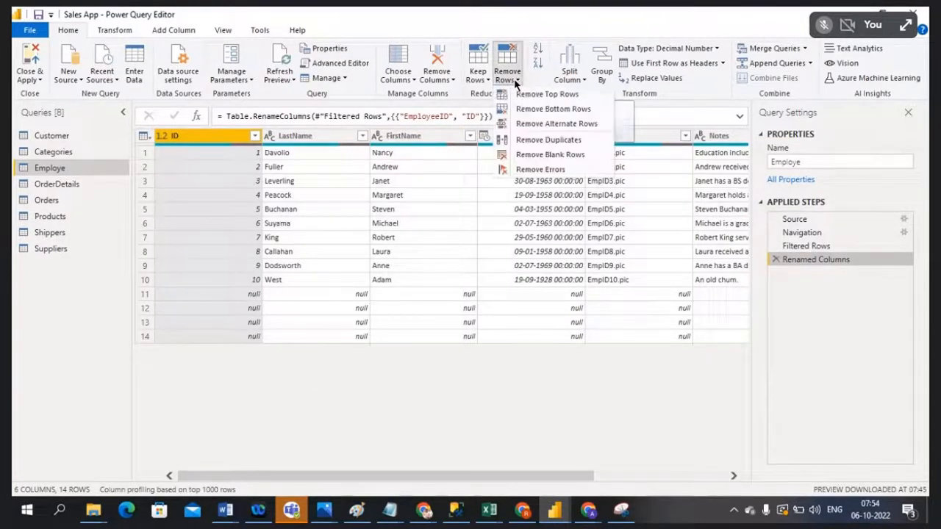
pyautogui.click(539, 109)
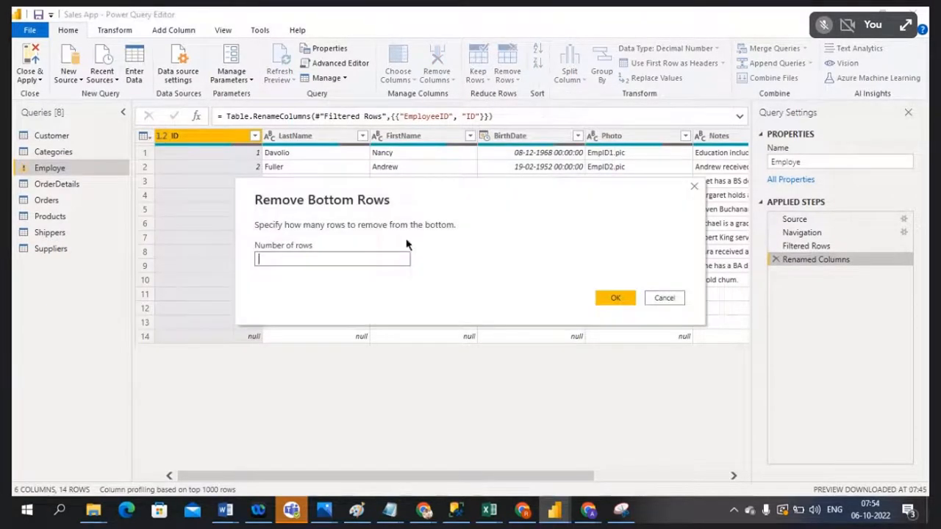
pyautogui.click(616, 297)
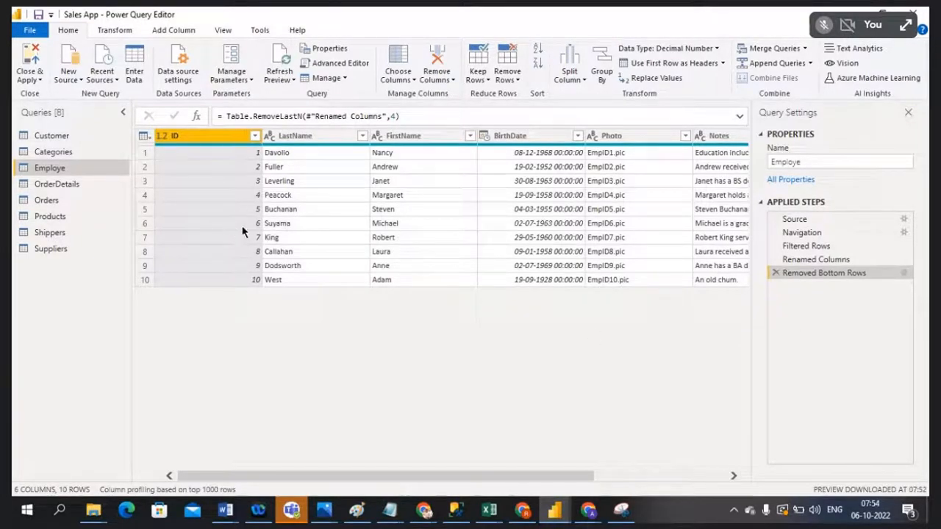
pyautogui.click(33, 79)
pyautogui.click(46, 95)
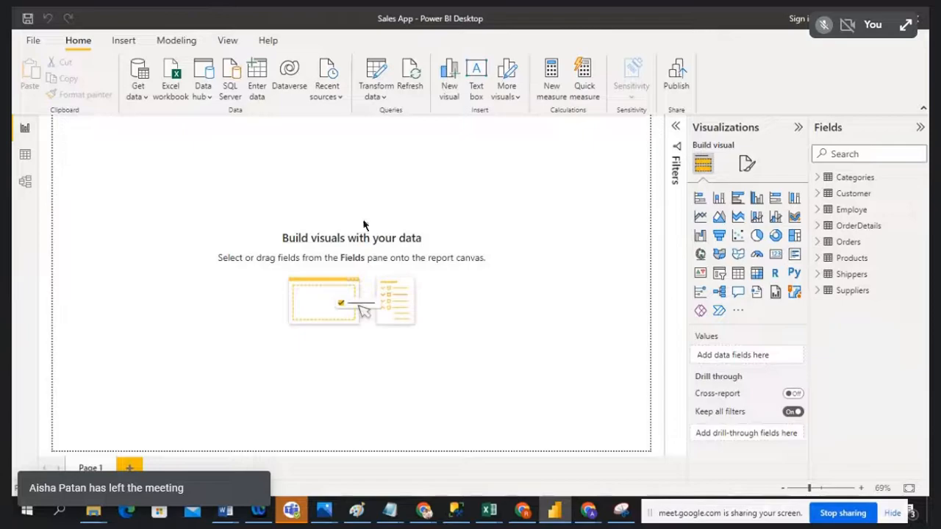
# Step: Check the cleaned Employe table and create a relationship from its ID column to the Orders table's EmployeeID column in the model diagram
pyautogui.click(26, 159)
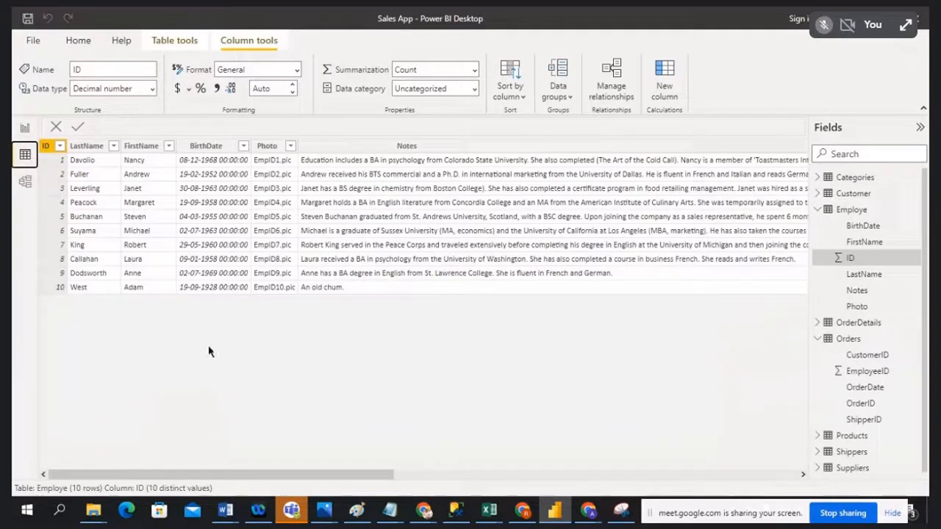
pyautogui.click(25, 183)
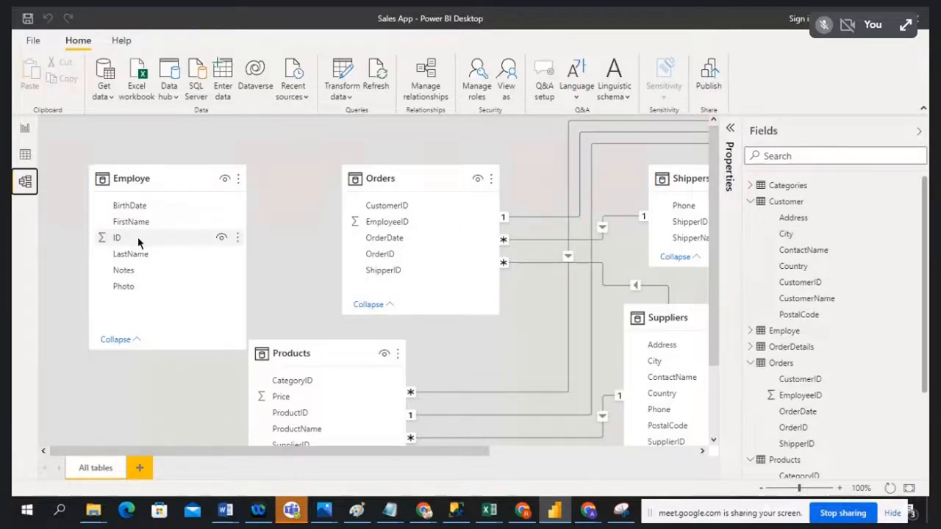
pyautogui.moveTo(137, 237)
pyautogui.mouseDown()
pyautogui.moveTo(168, 206)
pyautogui.moveTo(328, 206)
pyautogui.moveTo(145, 222)
pyautogui.moveTo(109, 237)
pyautogui.moveTo(286, 202)
pyautogui.moveTo(398, 228)
pyautogui.mouseUp()
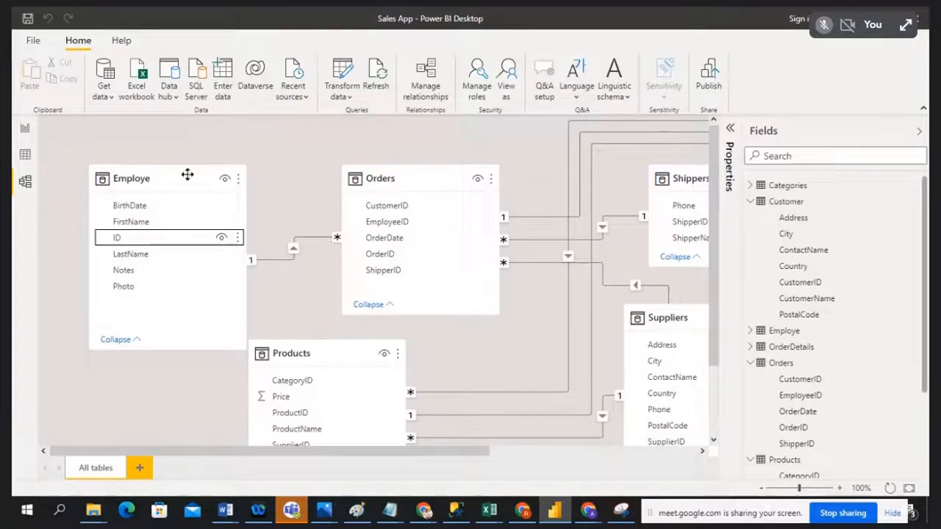
pyautogui.click(149, 168)
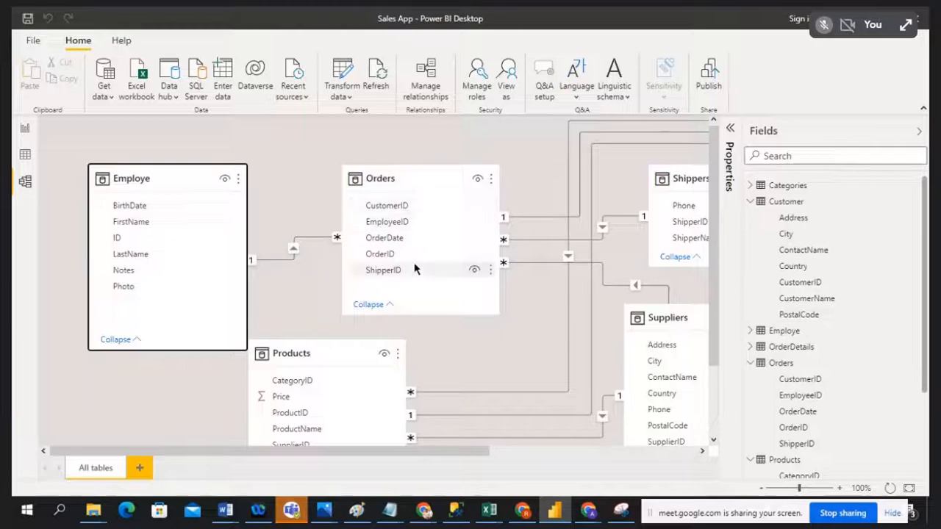
# Step: Filter the Employe table's ID column in the data view to show only ID 1
pyautogui.click(25, 156)
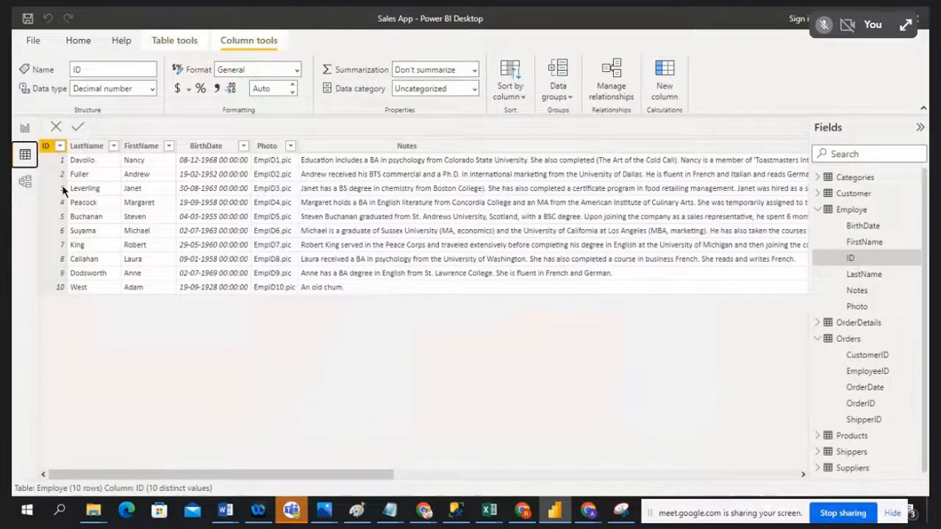
pyautogui.click(60, 146)
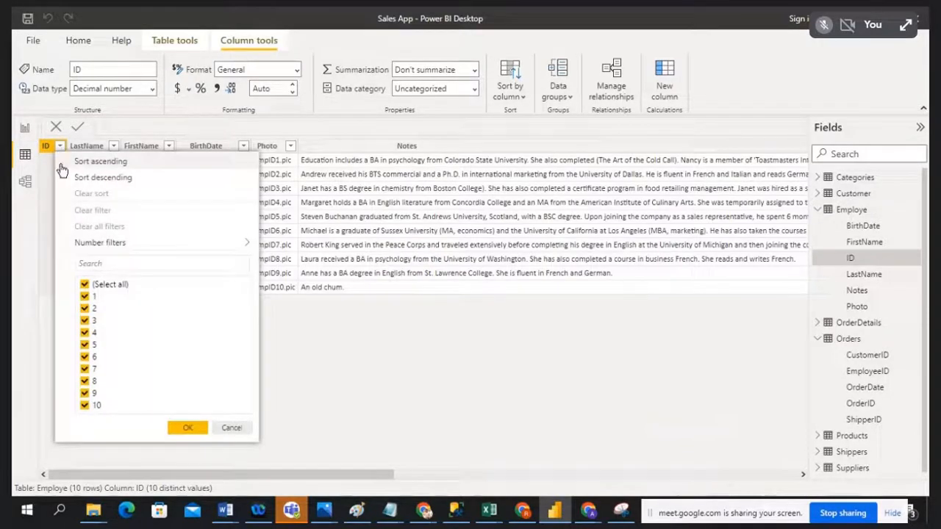
pyautogui.click(85, 284)
pyautogui.click(85, 297)
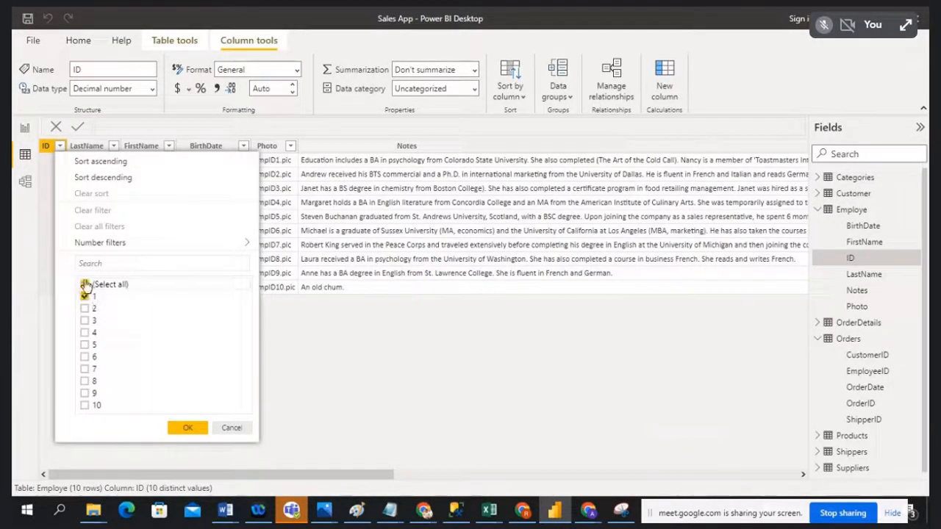
pyautogui.click(186, 428)
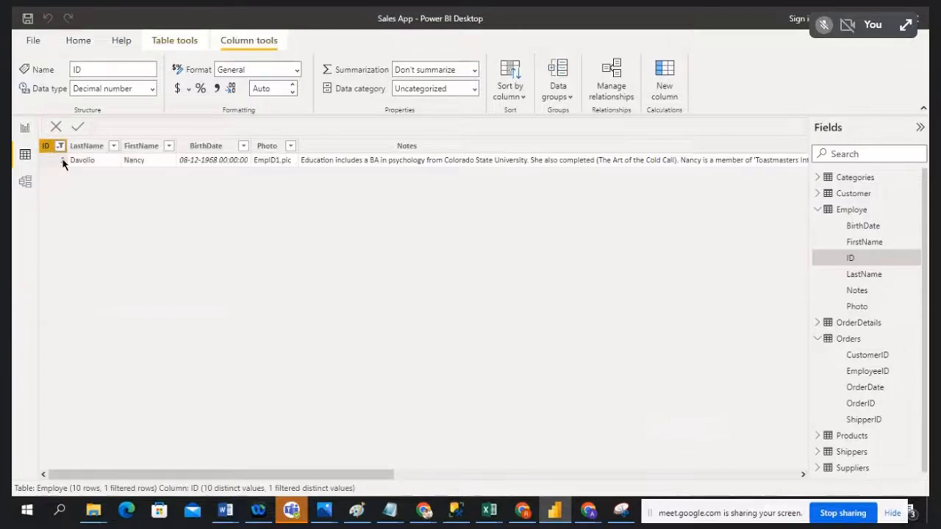
# Step: Review the Orders table's EmployeeID filter values and look through its order rows for employee 1
pyautogui.click(851, 341)
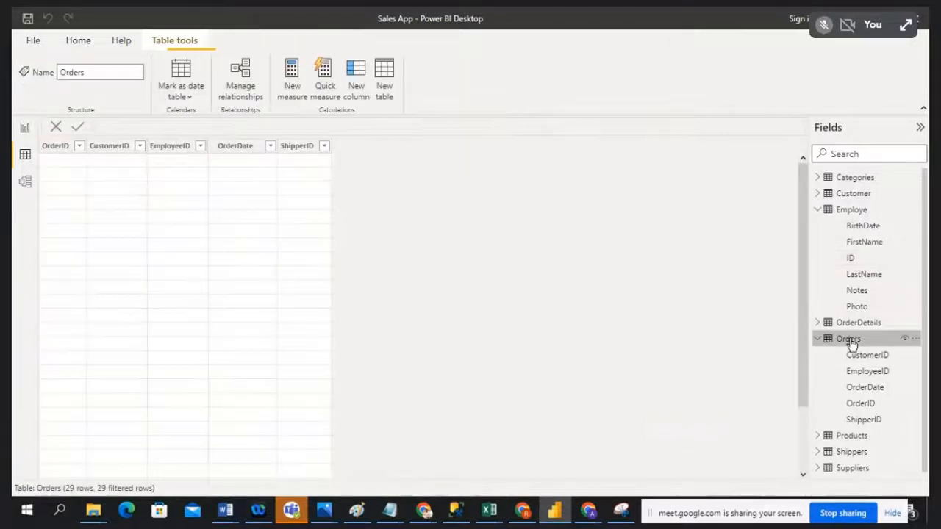
pyautogui.click(201, 147)
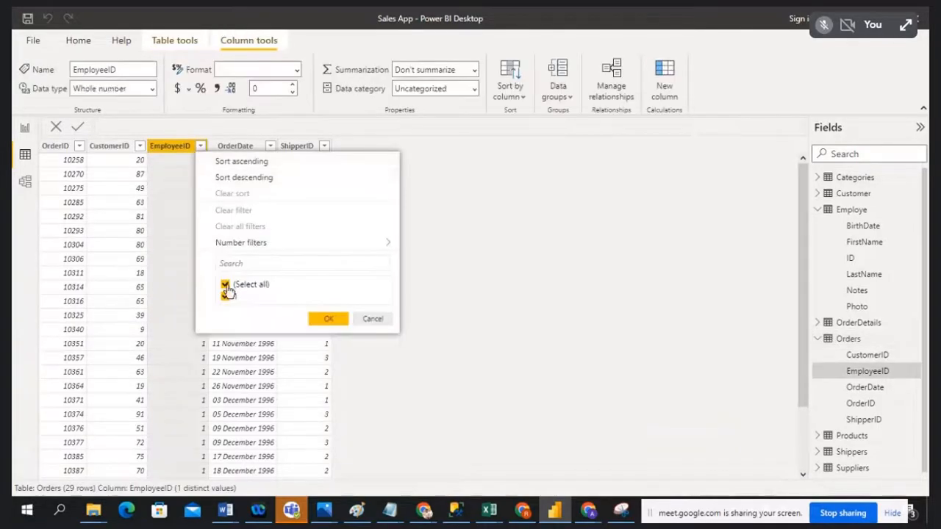
pyautogui.click(226, 285)
pyautogui.click(324, 319)
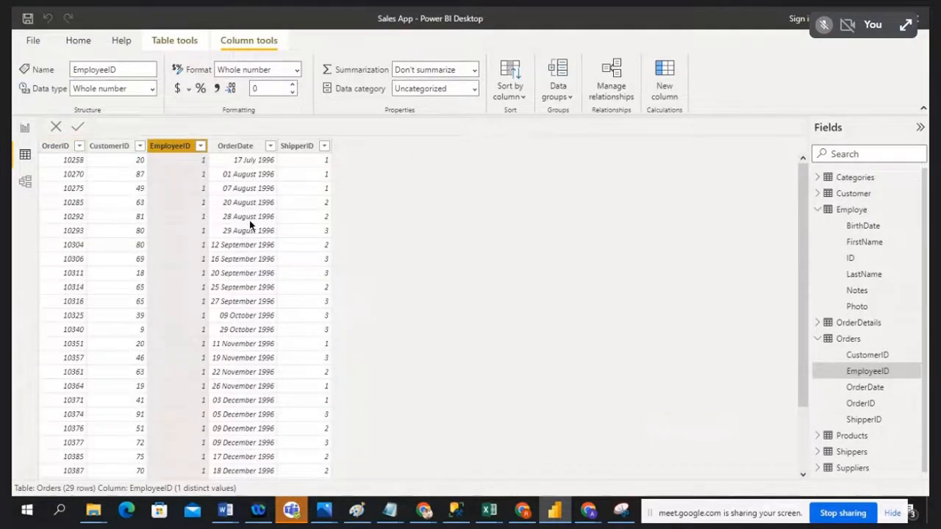
pyautogui.moveTo(800, 241); pyautogui.dragTo(805, 345)
pyautogui.moveTo(800, 295); pyautogui.dragTo(799, 207)
pyautogui.scroll(-3, 186, 246)
pyautogui.scroll(3, 186, 246)
# Step: Change the Employe table's ID column filter to show only ID 2
pyautogui.click(853, 212)
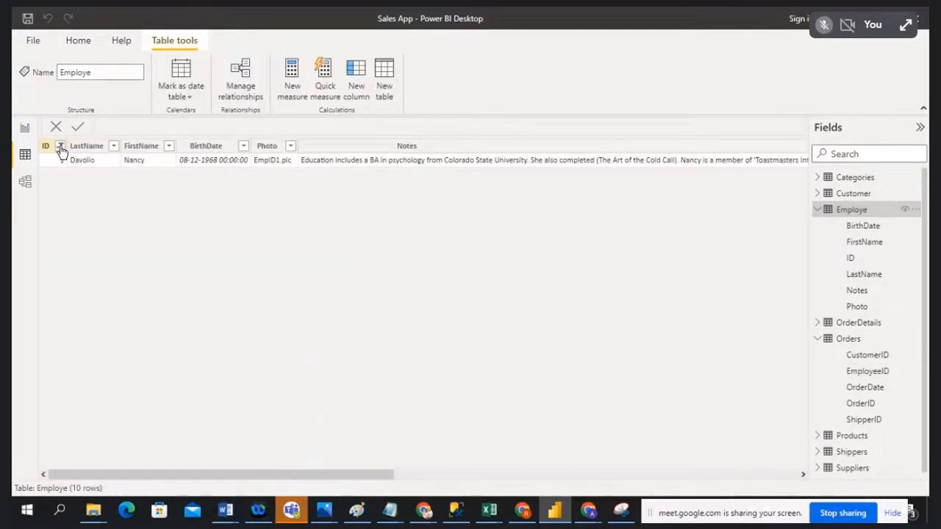
pyautogui.click(61, 147)
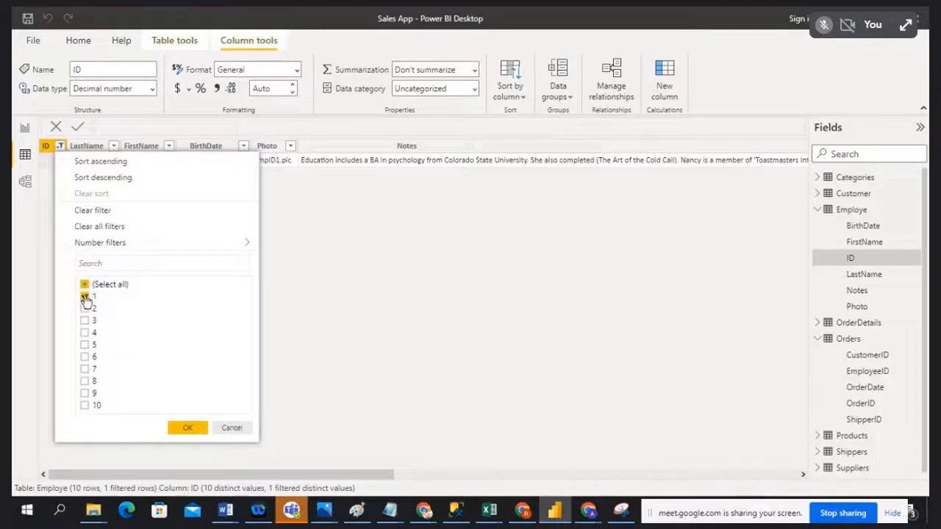
pyautogui.click(187, 428)
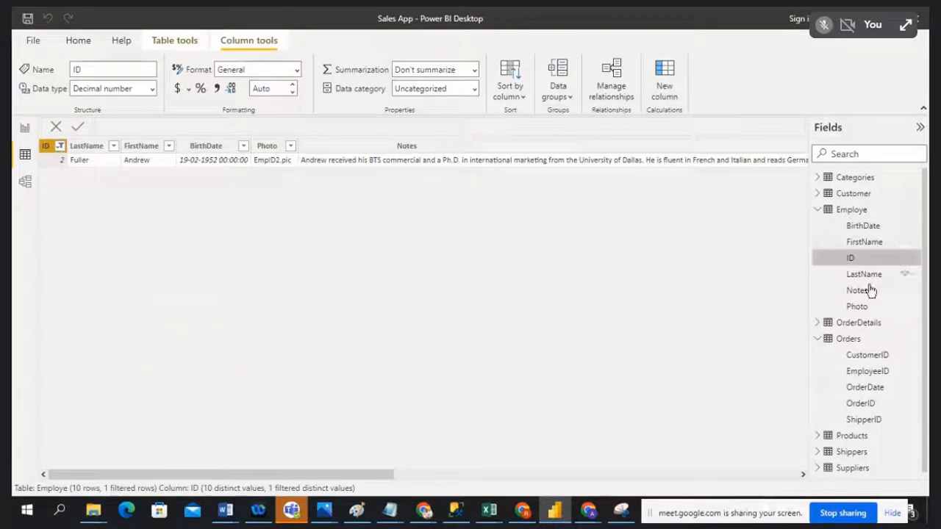
# Step: Check which values the Orders table's EmployeeID filter offers, and close it without applying a change
pyautogui.click(870, 338)
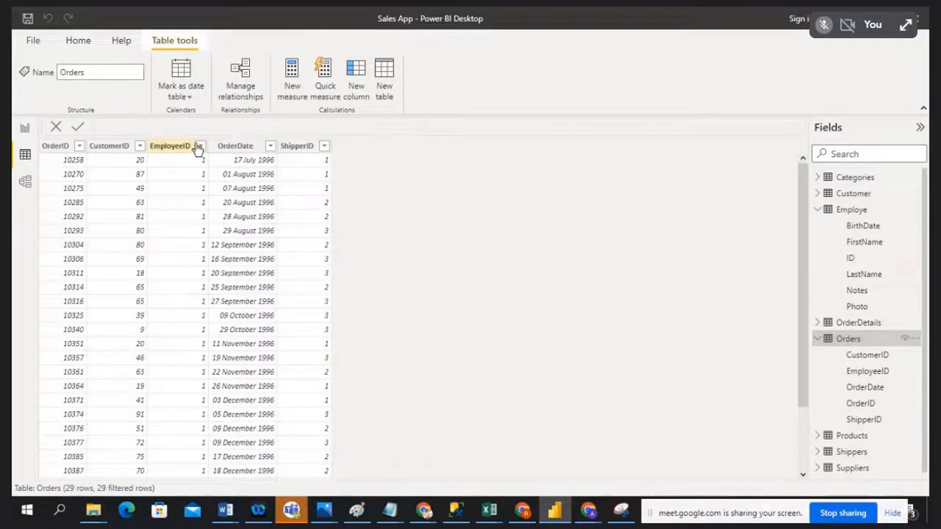
pyautogui.click(200, 147)
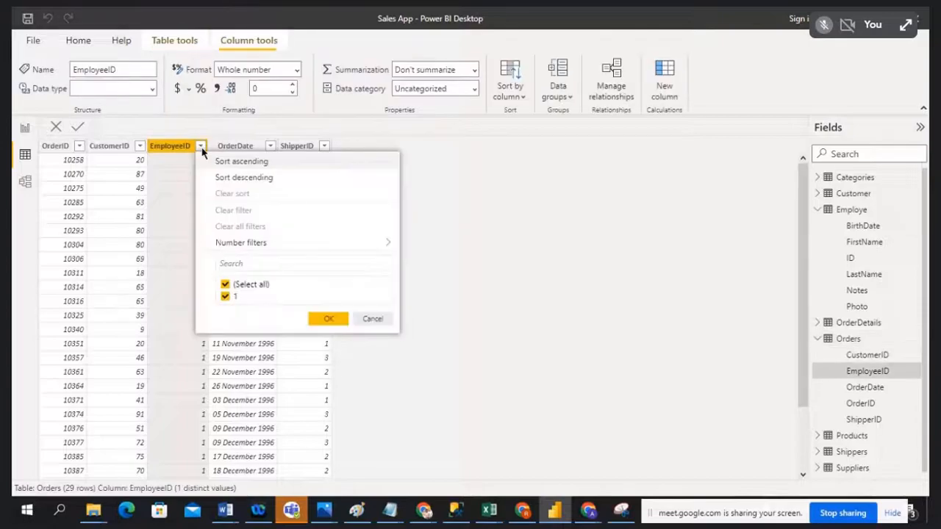
pyautogui.click(226, 286)
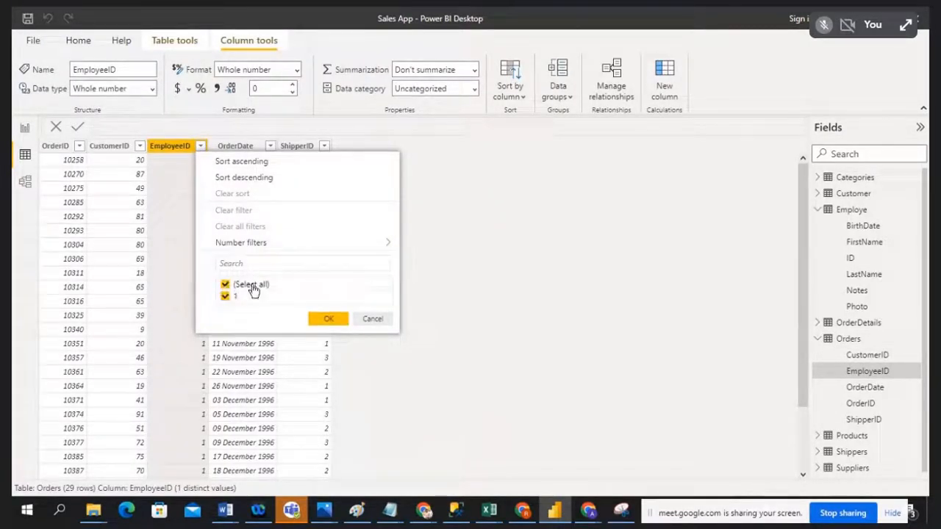
pyautogui.click(226, 286)
pyautogui.click(372, 321)
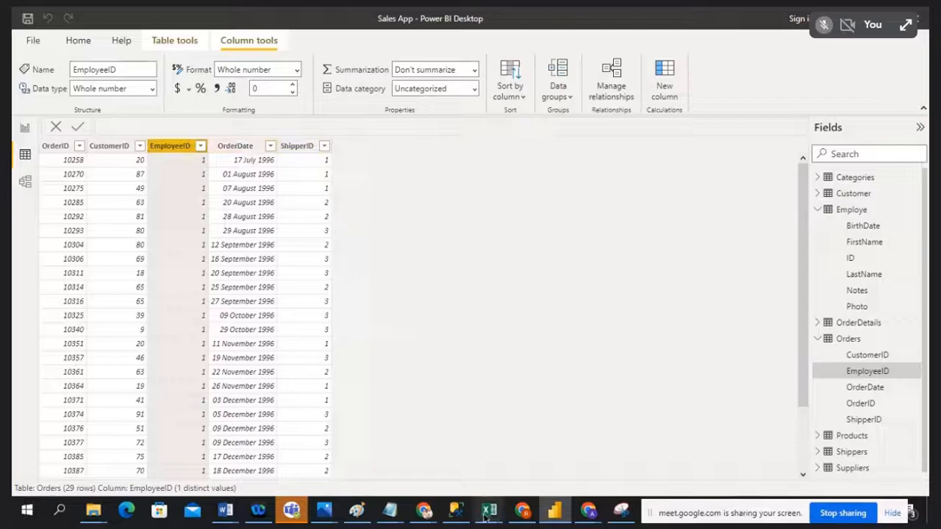
# Step: Switch to the Sales data workbook in Excel and show all CustomerID values on the Orders sheet
pyautogui.moveTo(489, 517)
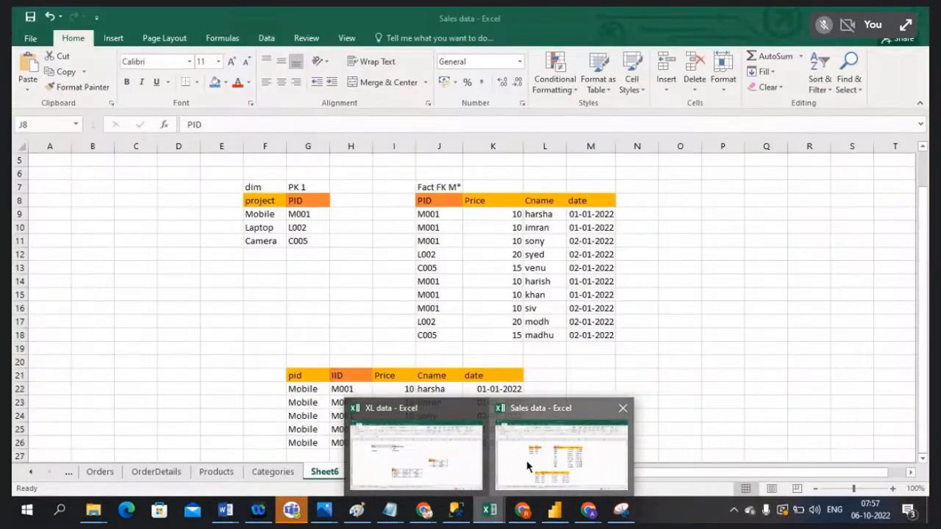
pyautogui.click(527, 466)
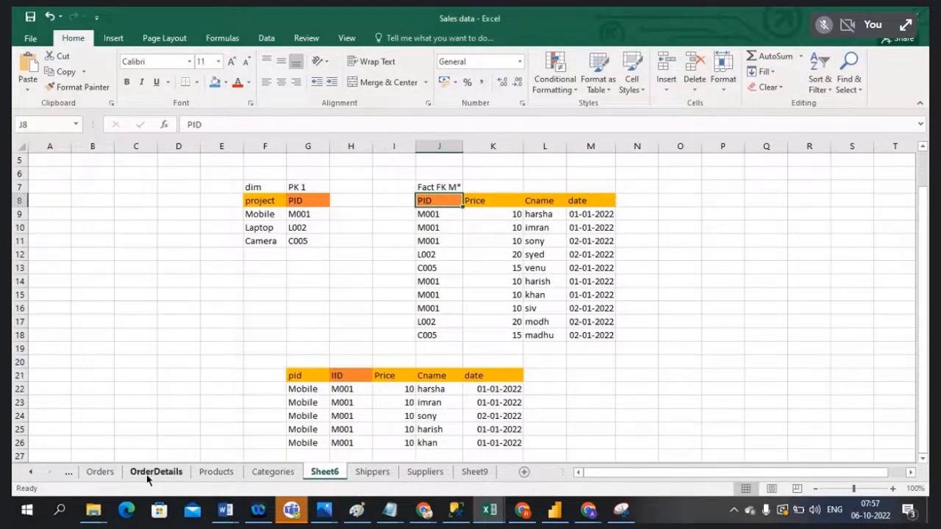
pyautogui.click(100, 472)
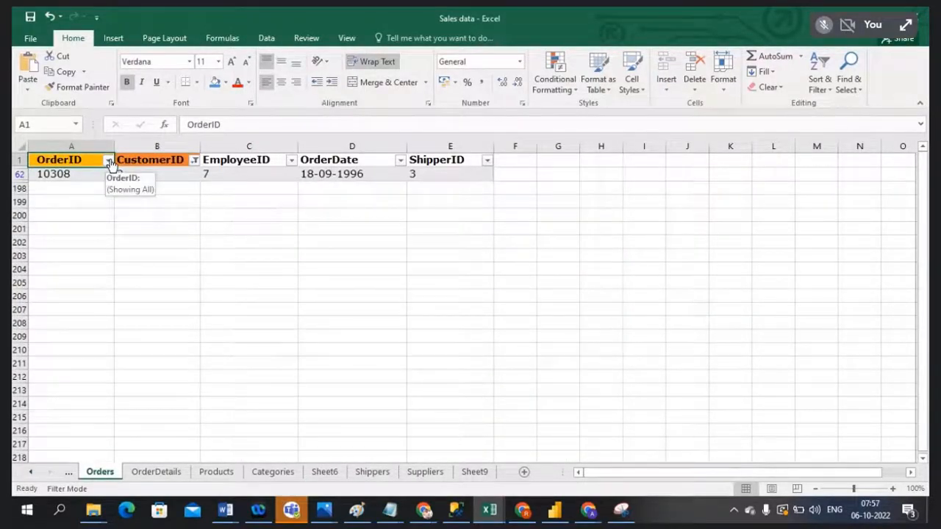
pyautogui.click(194, 160)
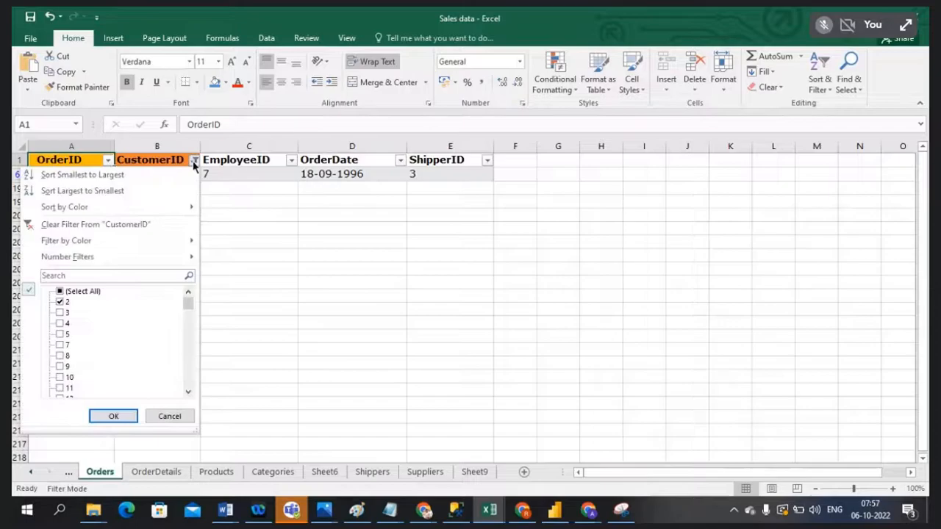
pyautogui.click(61, 292)
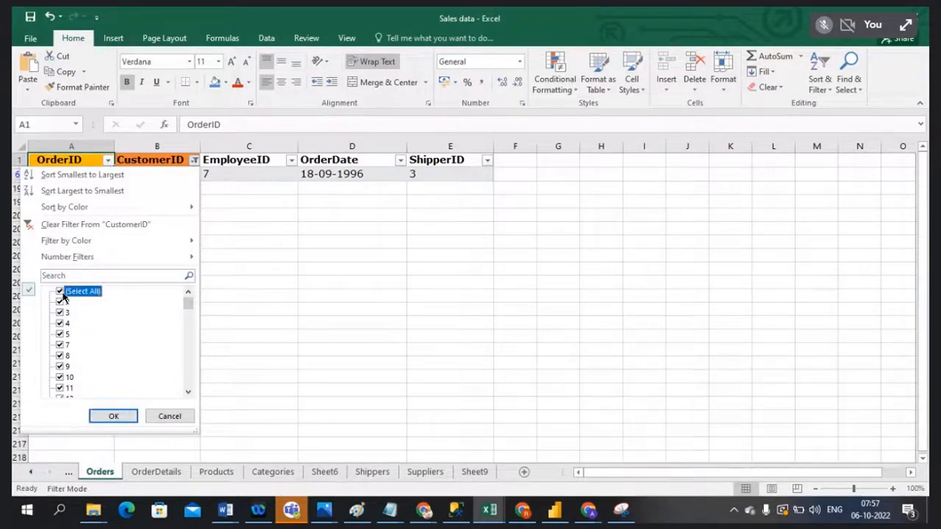
pyautogui.click(112, 418)
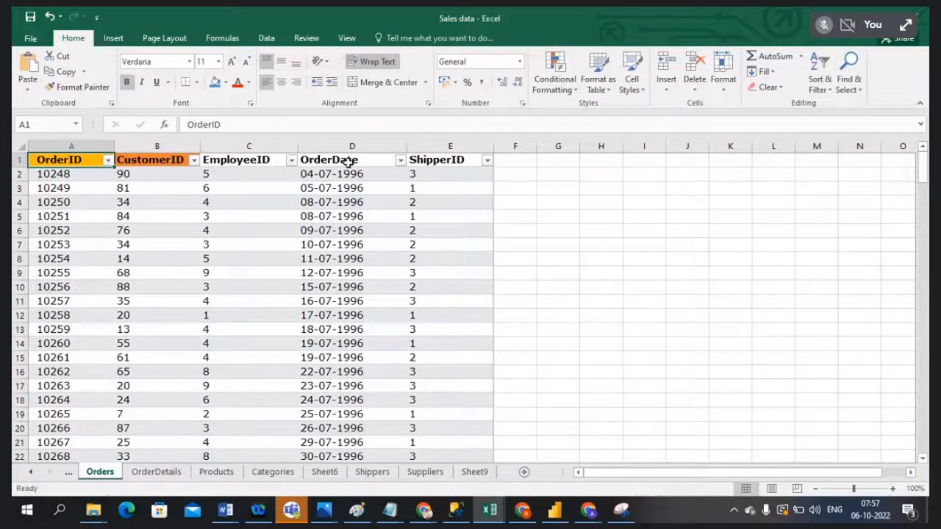
pyautogui.click(627, 228)
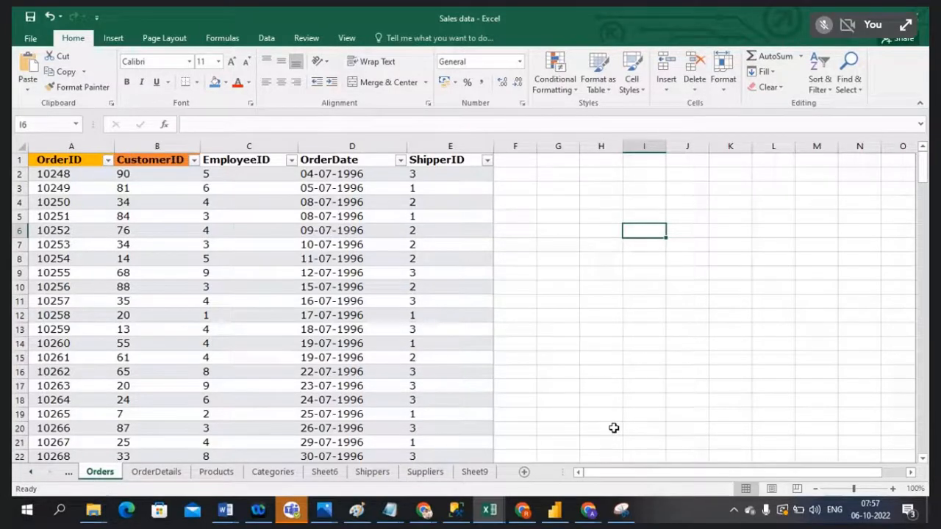
# Step: Compare the EmployeeID filter values of the Orders table in Power BI Desktop with those of the Orders sheet in Excel
pyautogui.hotkey('alt', 'Tab')
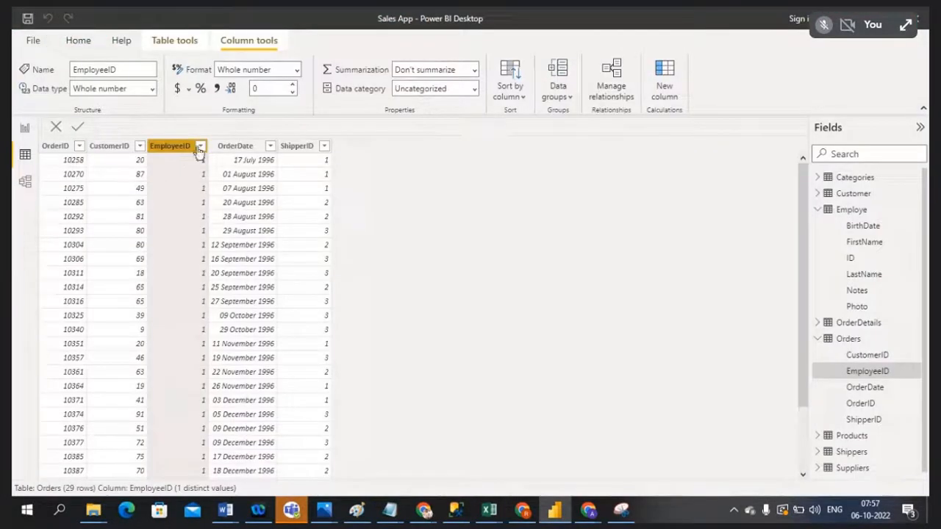
pyautogui.click(199, 146)
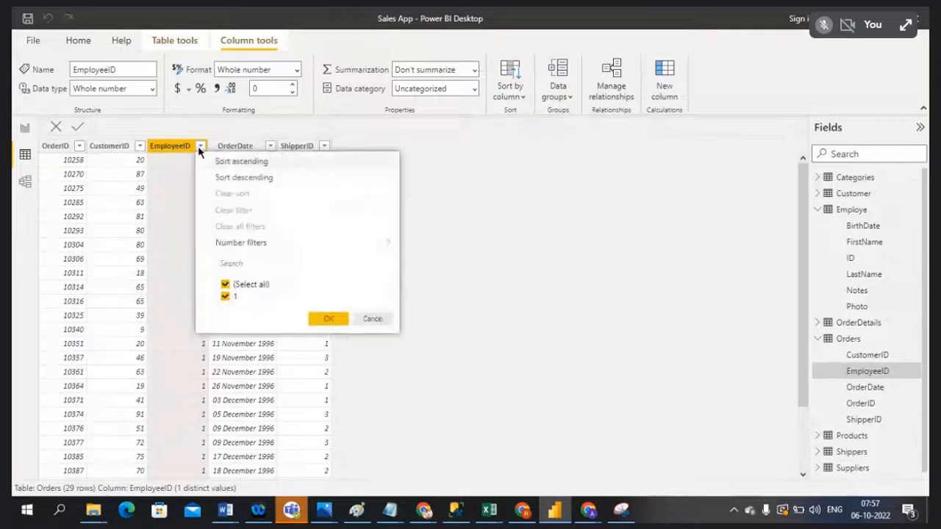
pyautogui.click(373, 318)
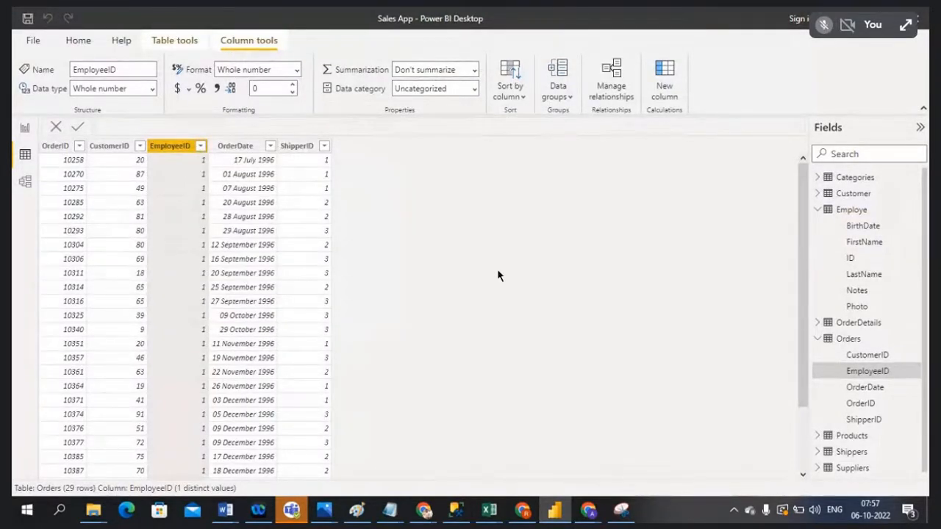
pyautogui.hotkey('alt', 'Tab')
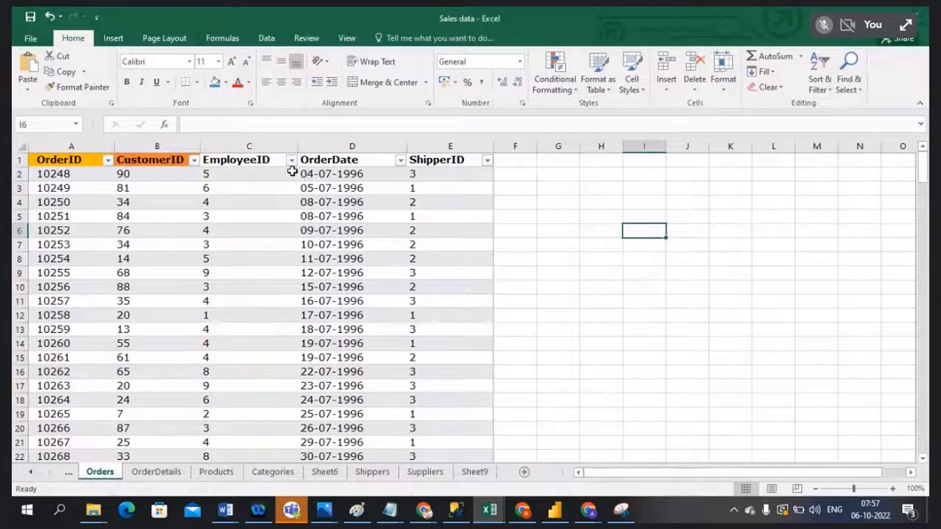
pyautogui.click(291, 160)
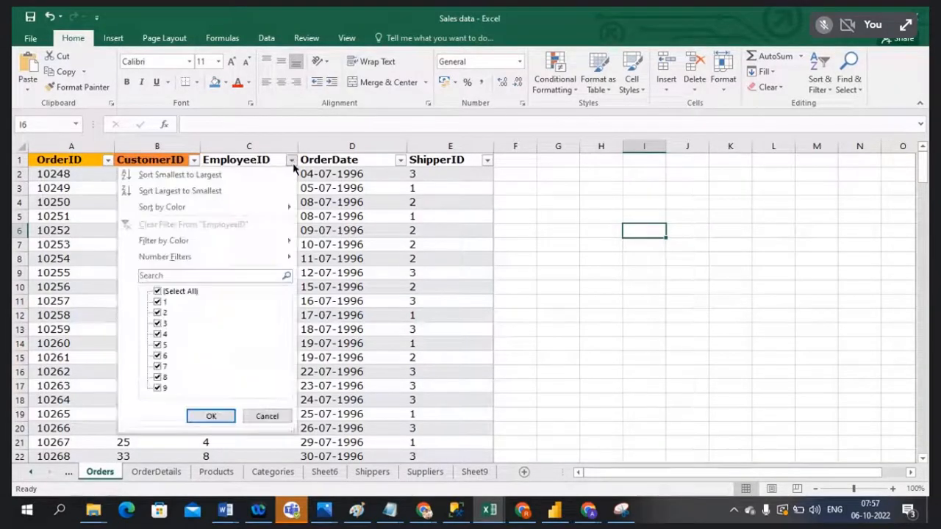
pyautogui.click(725, 272)
pyautogui.hotkey('alt', 'Tab')
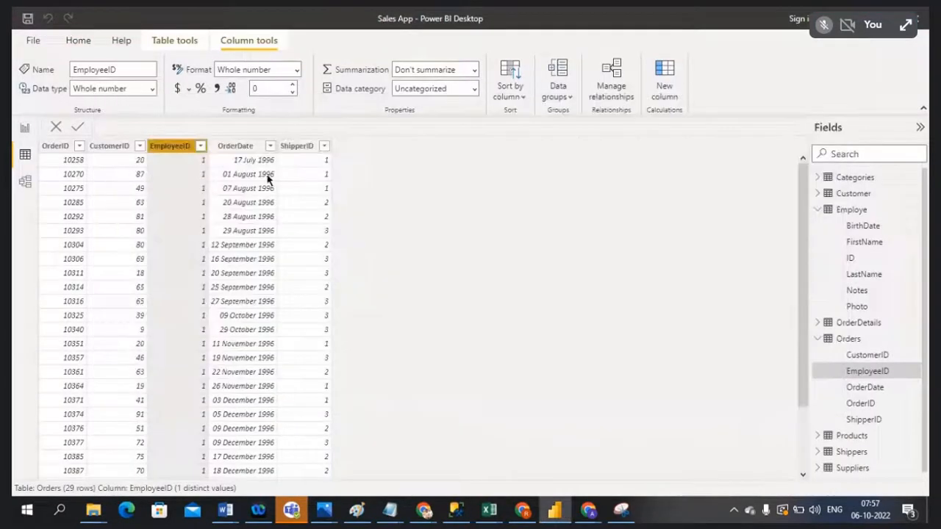
pyautogui.click(201, 150)
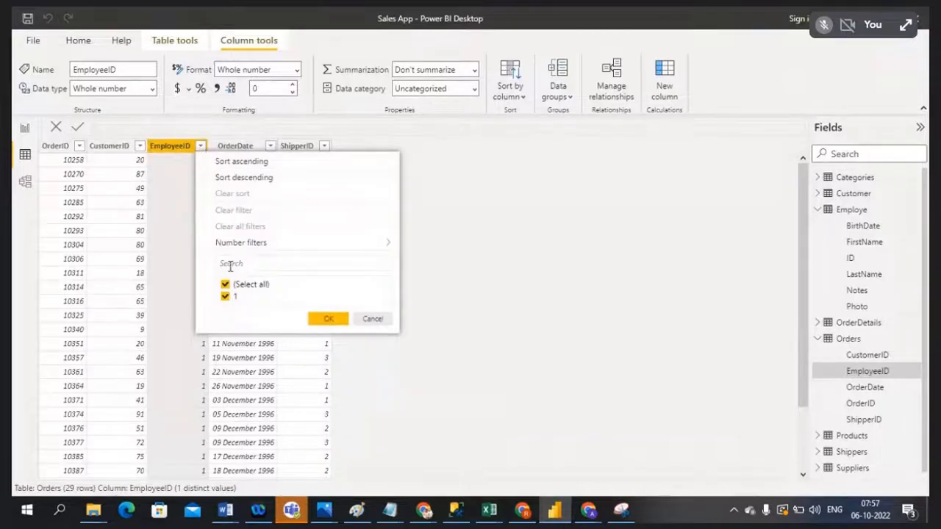
pyautogui.click(376, 320)
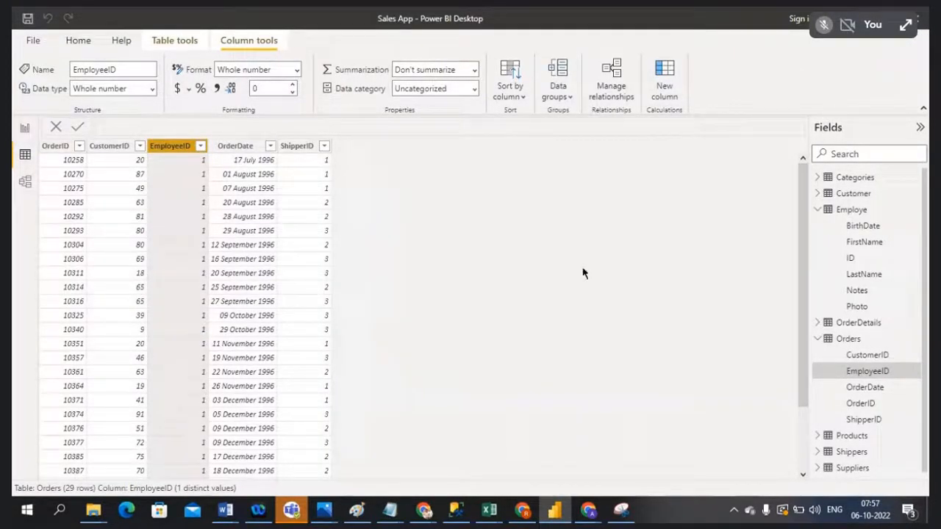
# Step: Switch to the Excel workbook and examine the end of the Orders sheet and the blank rows beneath the last order
pyautogui.click(25, 130)
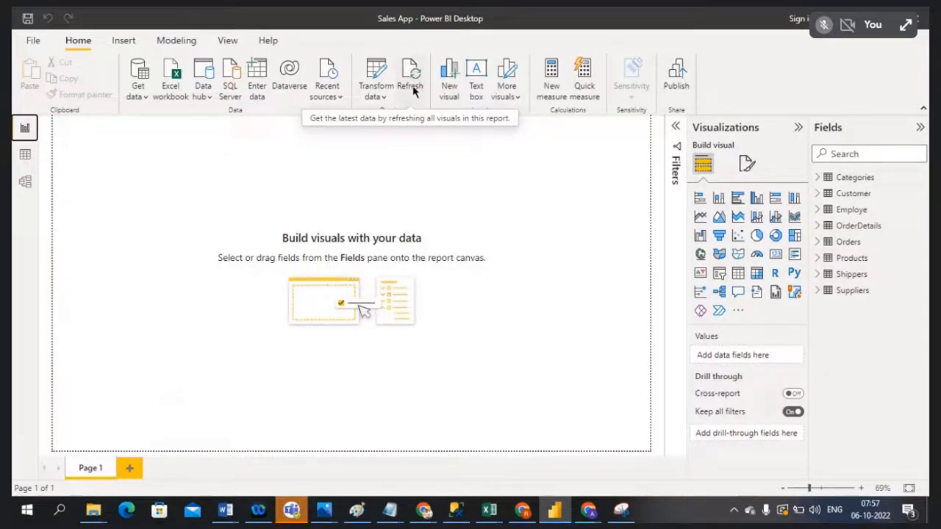
pyautogui.hotkey('alt', 'Tab')
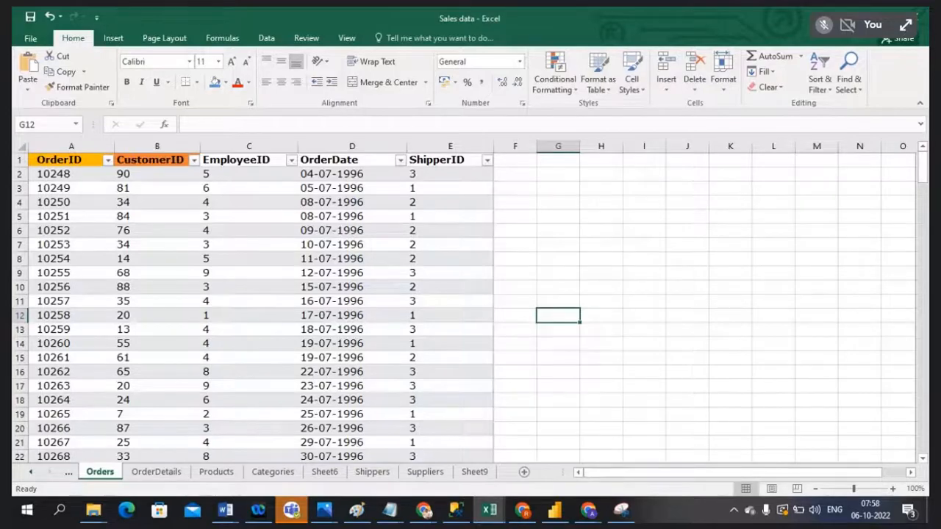
pyautogui.moveTo(920, 168); pyautogui.dragTo(922, 427)
pyautogui.scroll(-1, 615, 395)
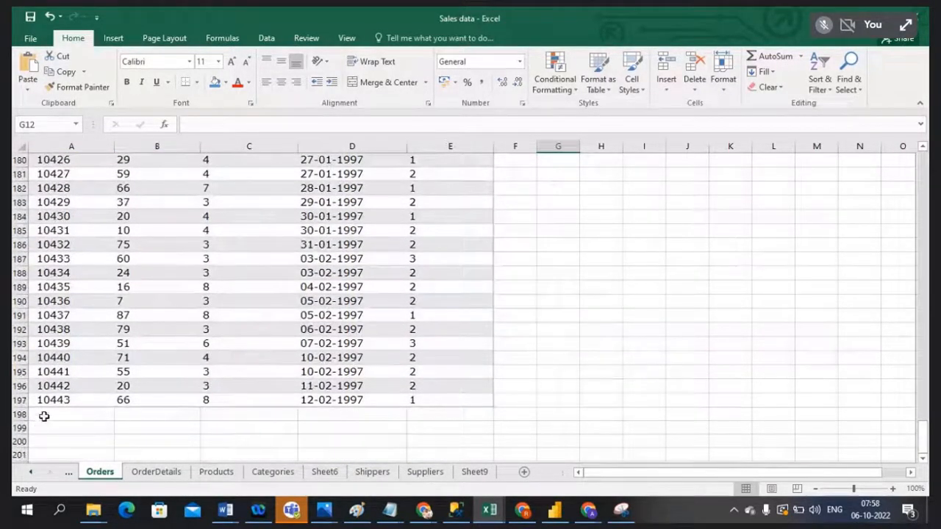
pyautogui.moveTo(42, 416); pyautogui.dragTo(412, 421)
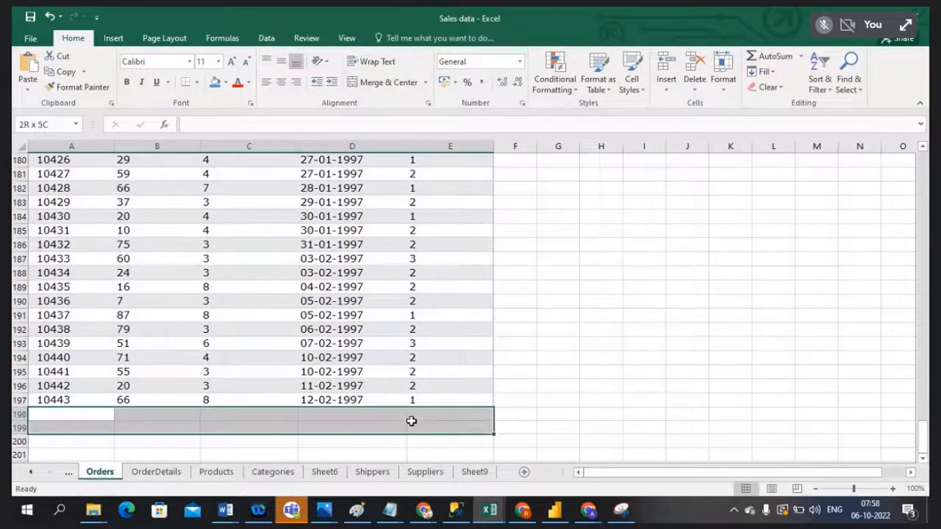
pyautogui.click(63, 442)
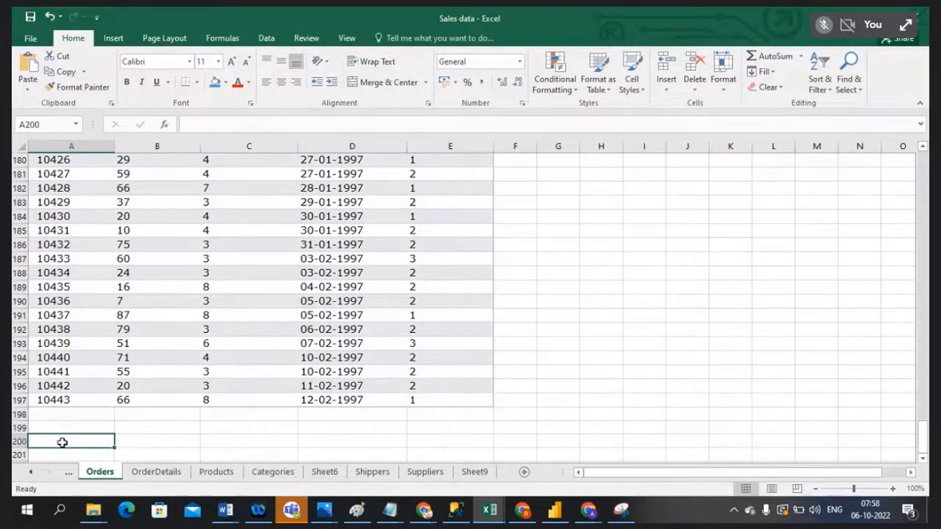
pyautogui.moveTo(61, 417); pyautogui.dragTo(412, 438)
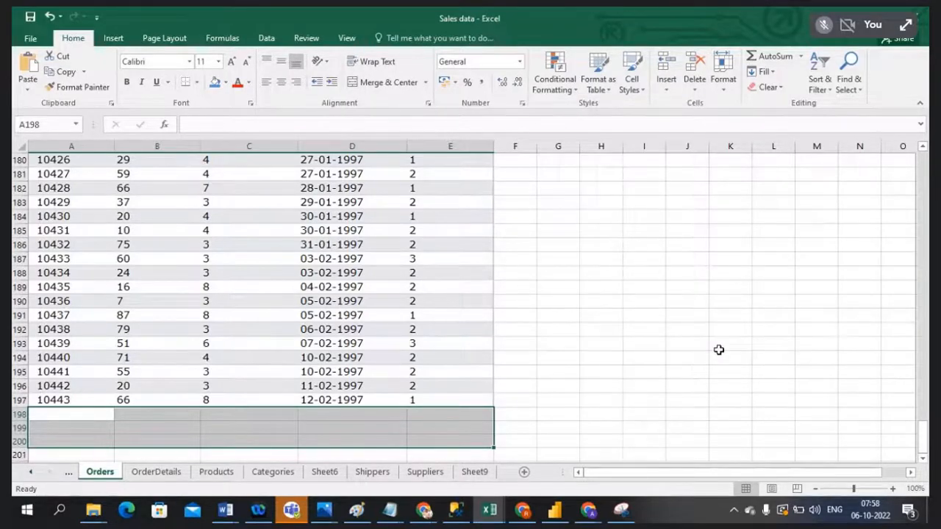
pyautogui.click(676, 305)
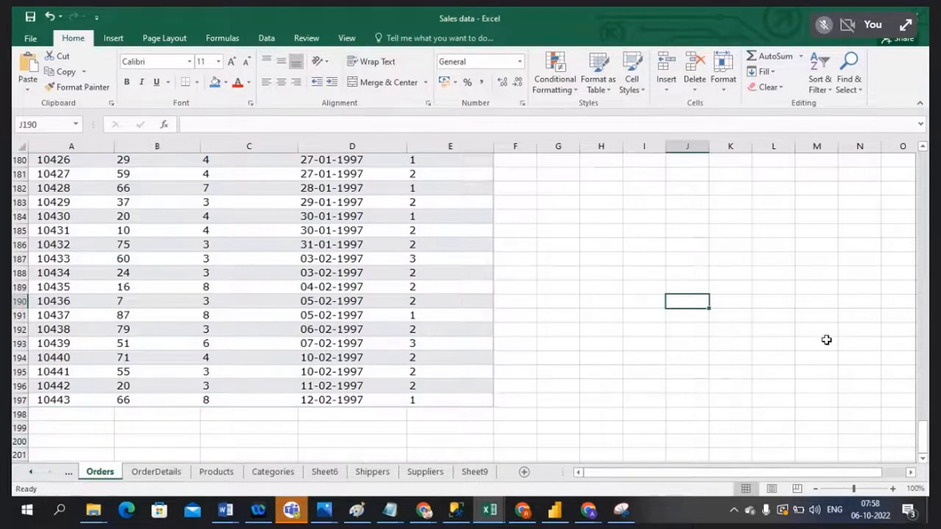
# Step: Switch to Power BI Desktop and refresh the report's data from the report view
pyautogui.hotkey('alt', 'Tab')
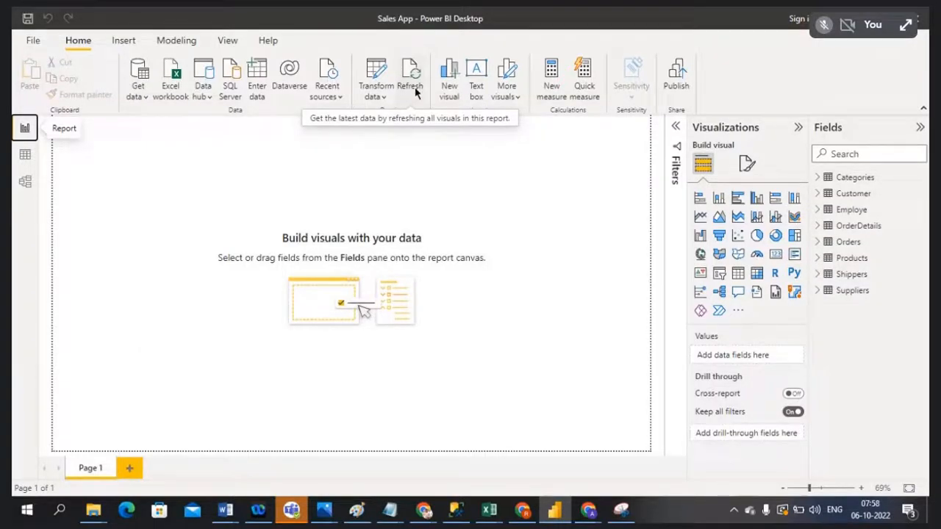
pyautogui.click(24, 156)
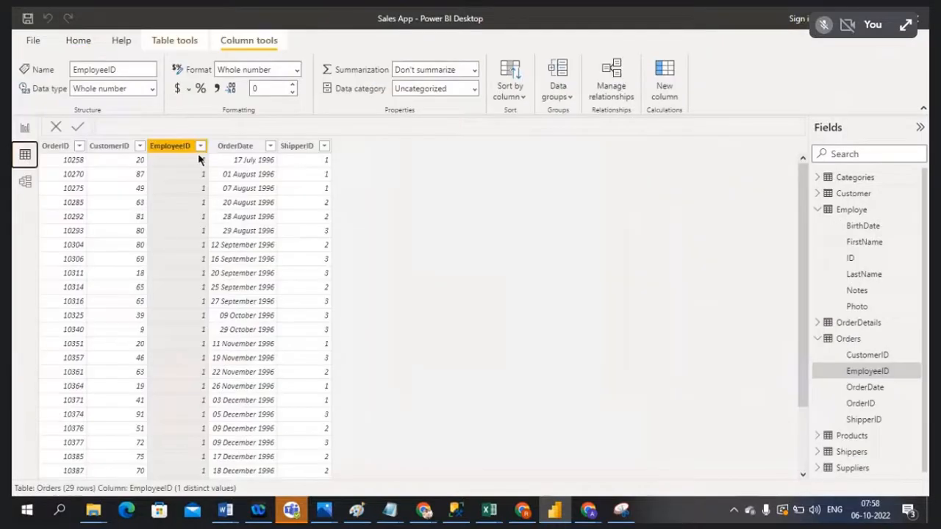
pyautogui.click(26, 128)
pyautogui.click(416, 87)
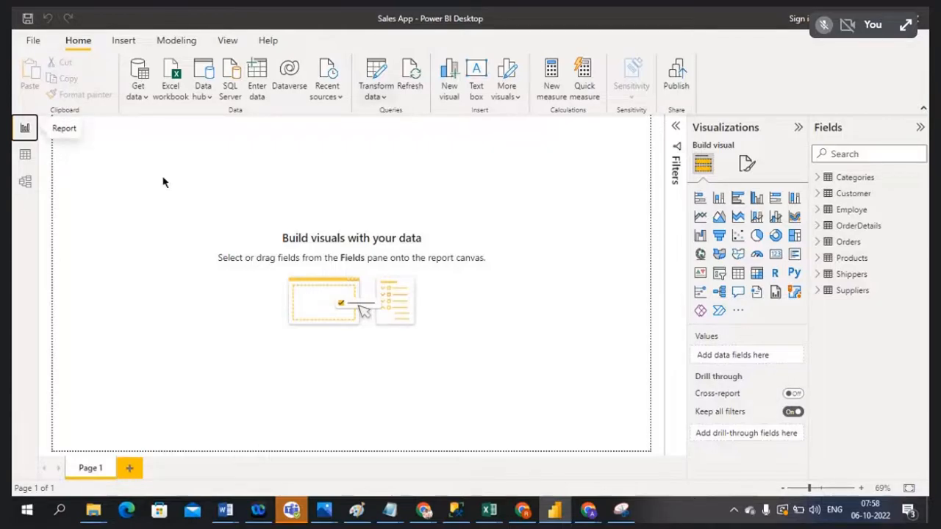
# Step: Recheck the Orders table's EmployeeID filter values in the data view after the refresh
pyautogui.click(28, 159)
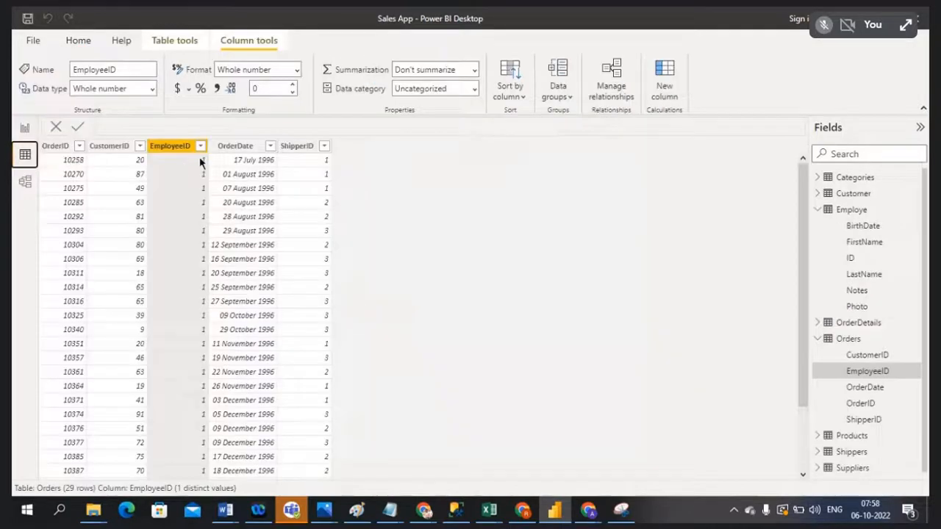
pyautogui.click(201, 147)
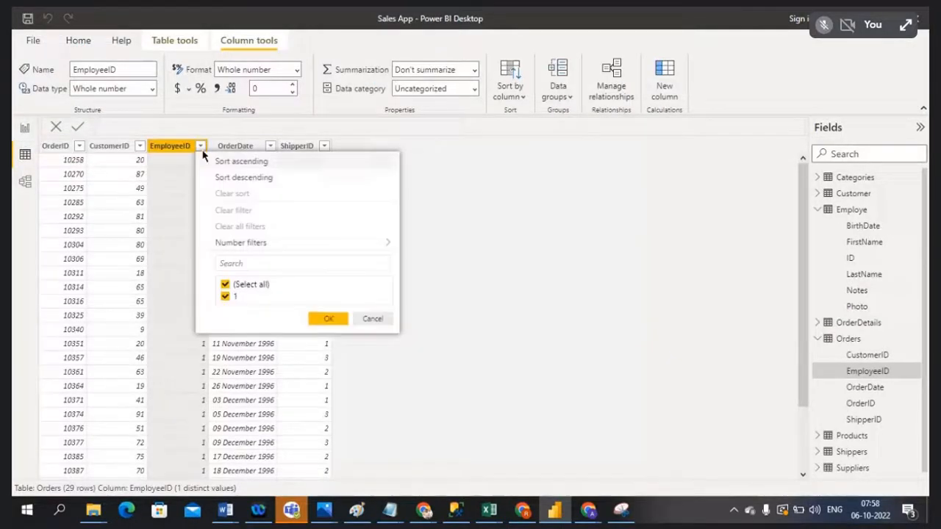
pyautogui.click(364, 322)
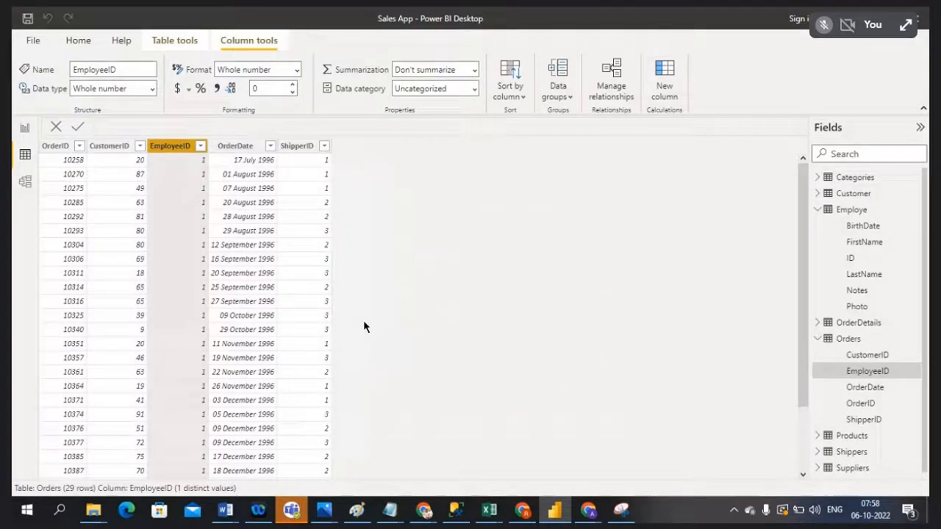
# Step: Examine the EmployeeID column's number filter options and the rows loaded in the Orders table
pyautogui.click(200, 146)
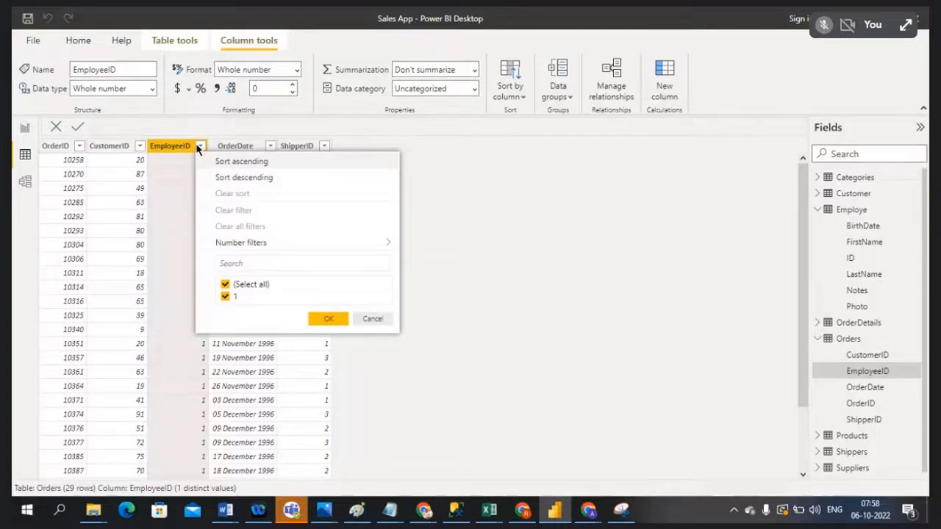
pyautogui.moveTo(319, 245)
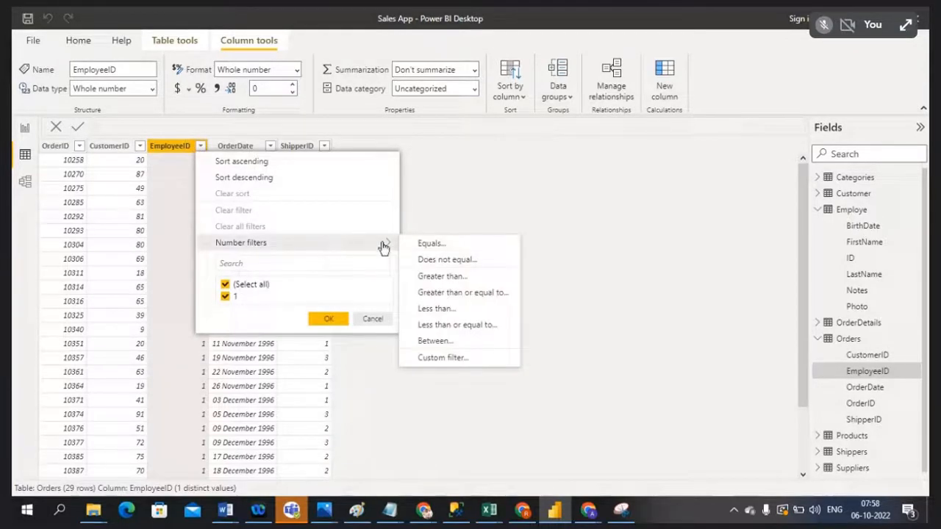
pyautogui.click(388, 320)
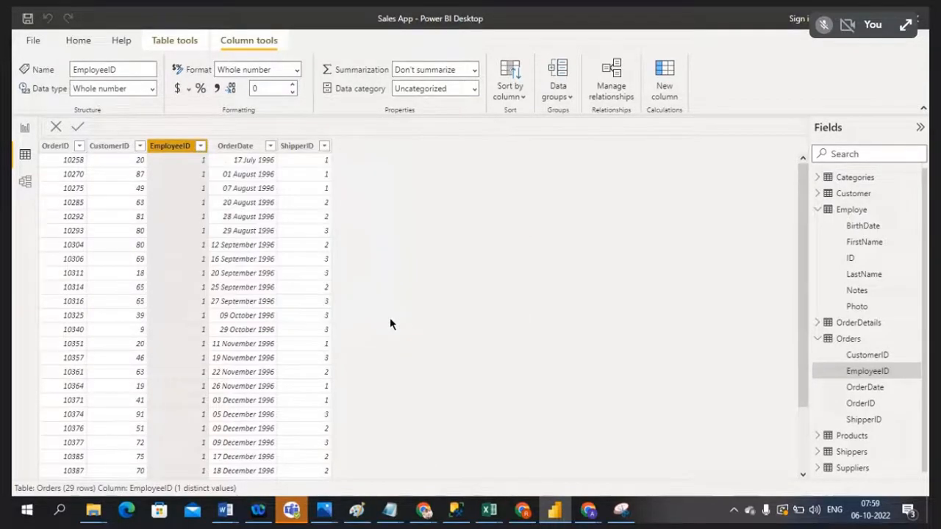
pyautogui.scroll(-2, 266, 343)
pyautogui.scroll(2, 267, 342)
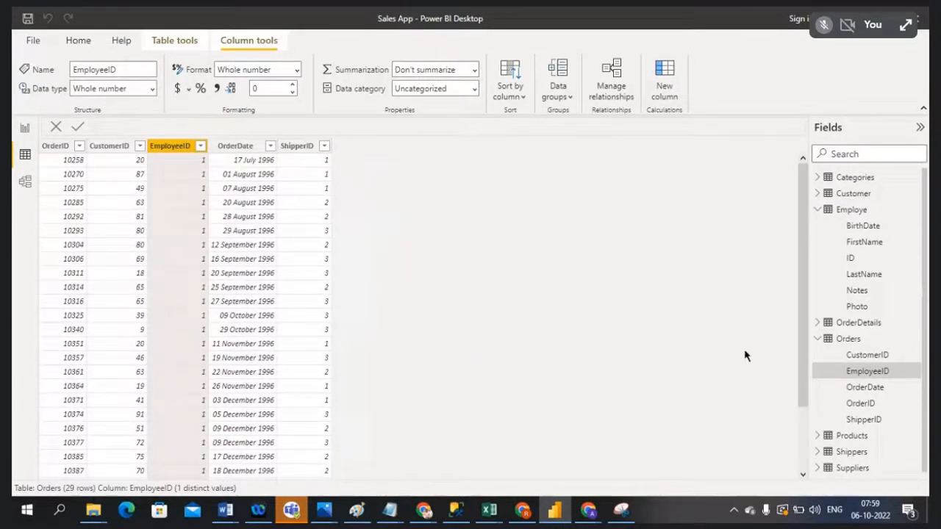
# Step: Switch to the Excel workbook and check the header rows of the Orders and OrderDetails sheets for active filters
pyautogui.hotkey('alt', 'Tab')
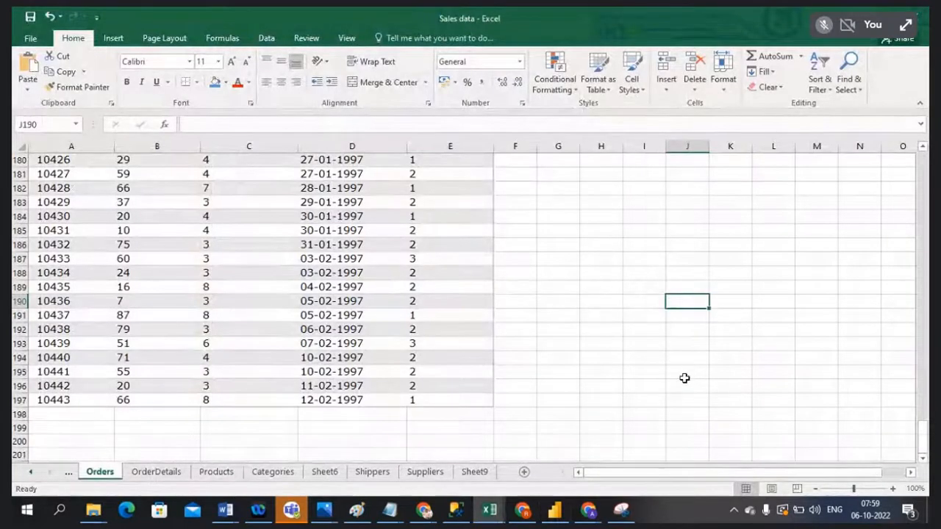
pyautogui.scroll(4, 685, 378)
pyautogui.scroll(20, 685, 378)
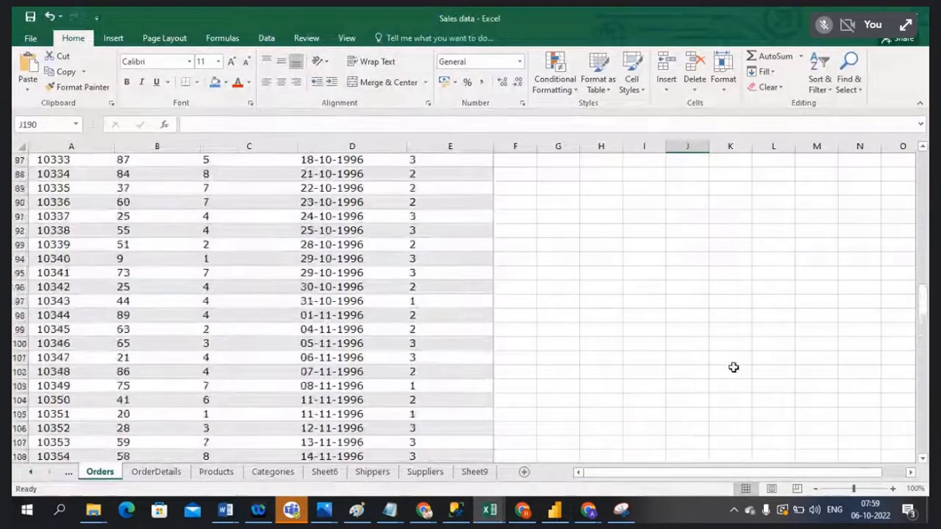
pyautogui.moveTo(925, 295); pyautogui.dragTo(919, 151)
pyautogui.click(644, 245)
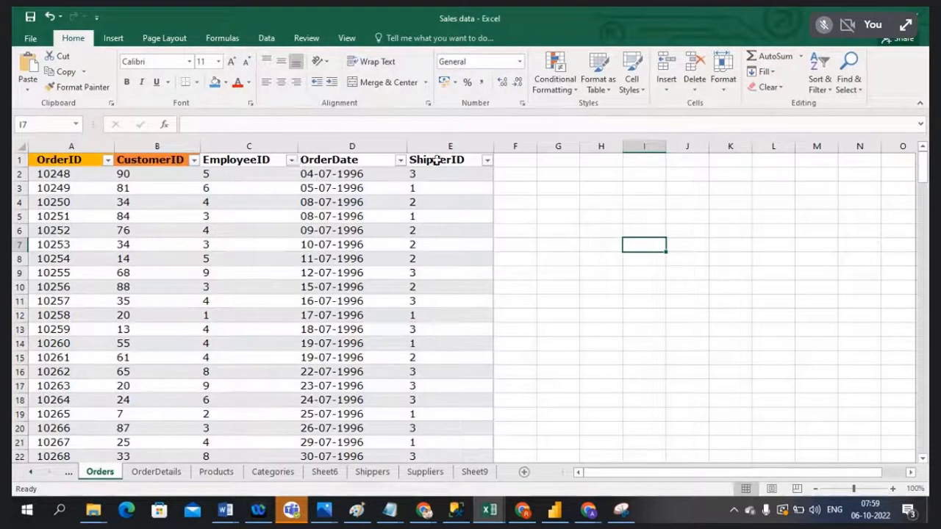
pyautogui.click(151, 474)
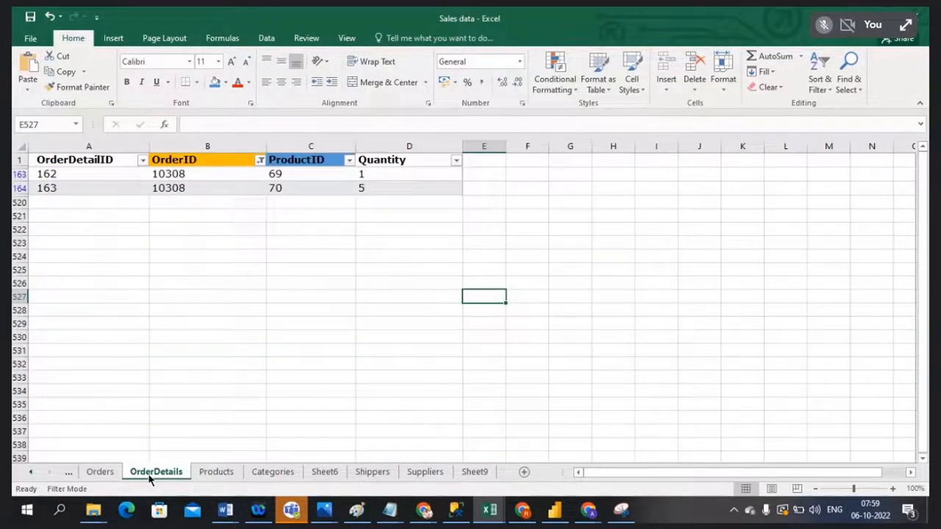
pyautogui.click(19, 159)
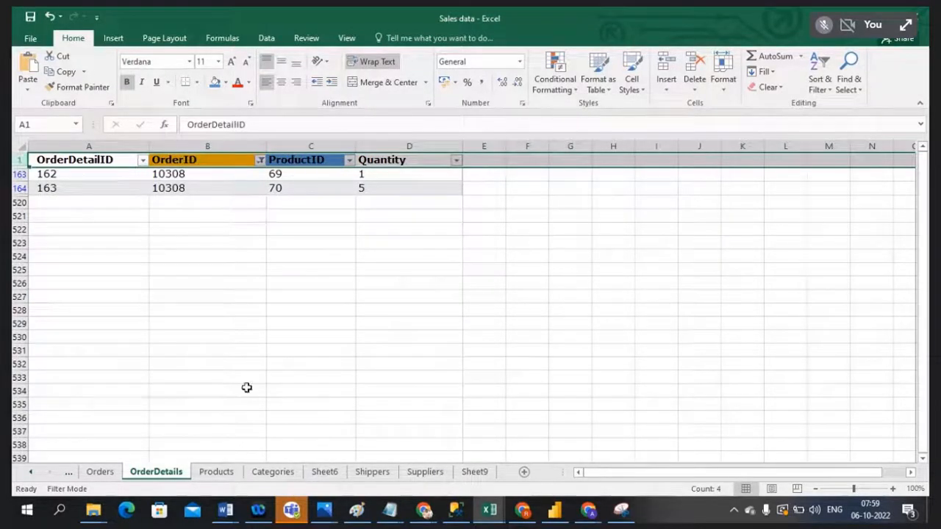
# Step: Reset the ProductID filter on the Products sheet to include all values
pyautogui.click(211, 474)
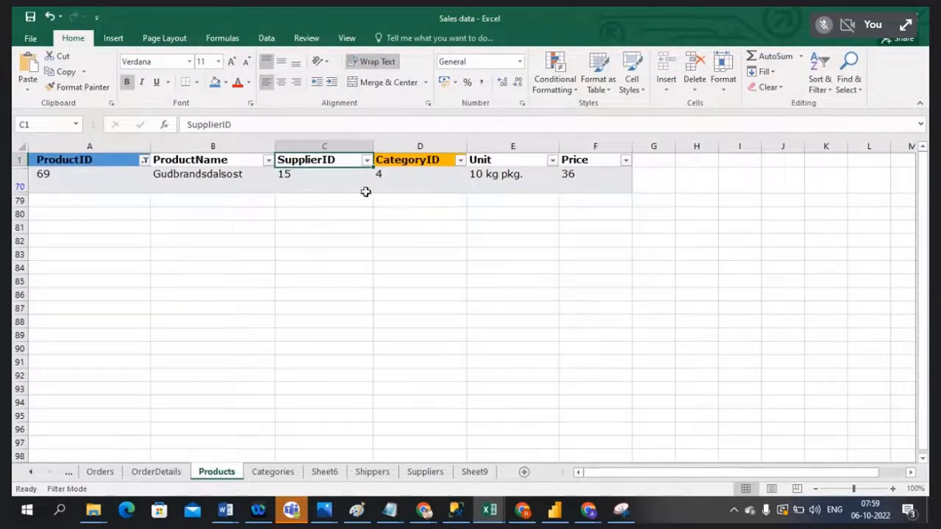
pyautogui.click(145, 160)
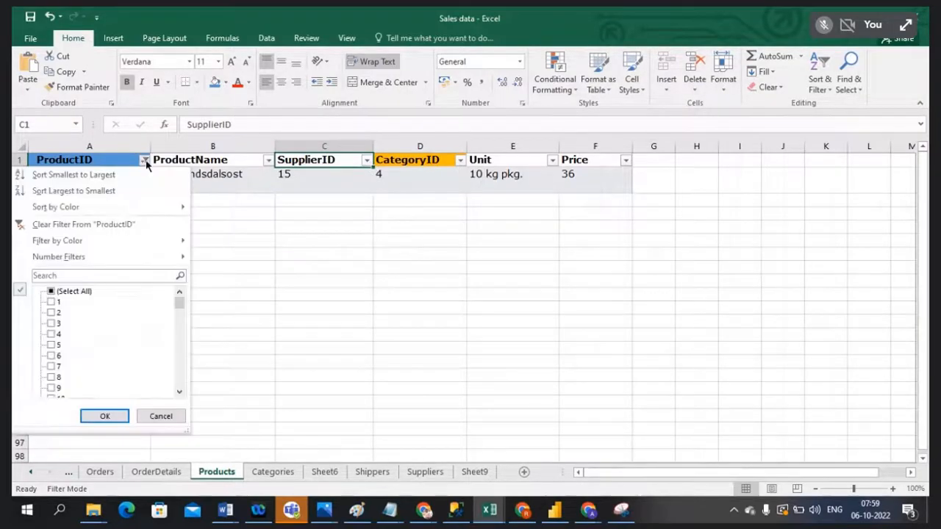
pyautogui.click(52, 293)
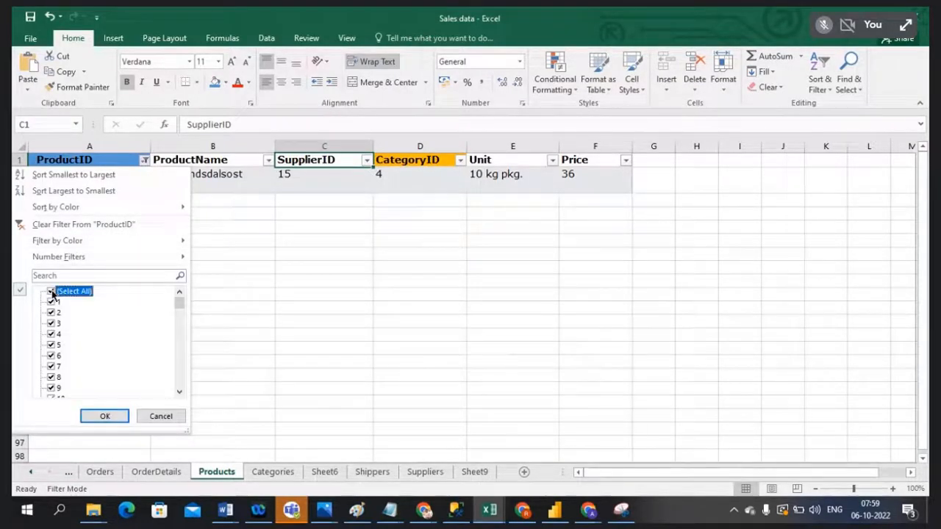
pyautogui.click(105, 417)
# Step: Reset the CategoryID filter on the Categories sheet to include all values
pyautogui.click(276, 472)
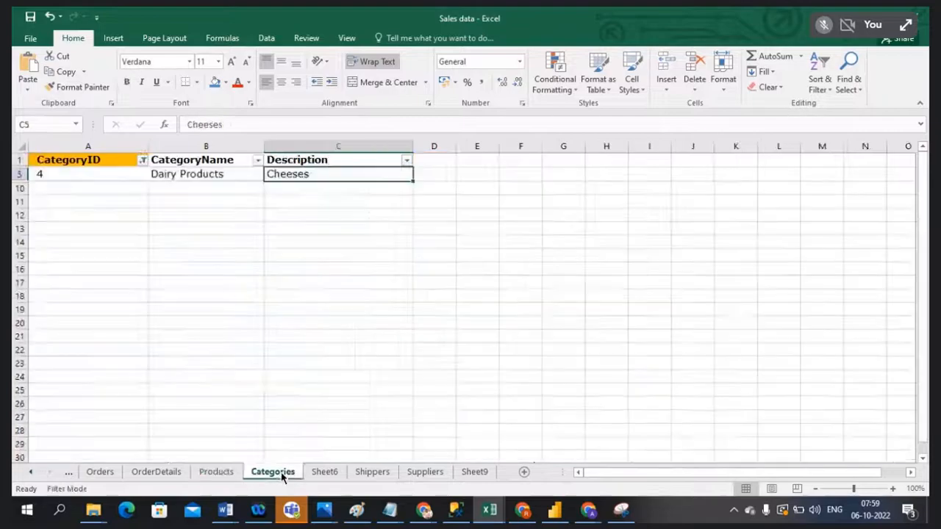
pyautogui.click(143, 160)
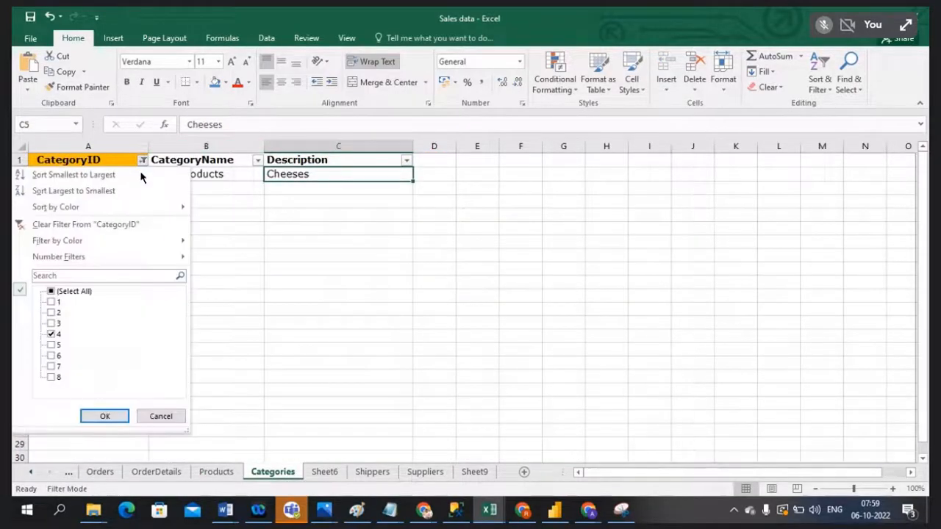
pyautogui.click(52, 291)
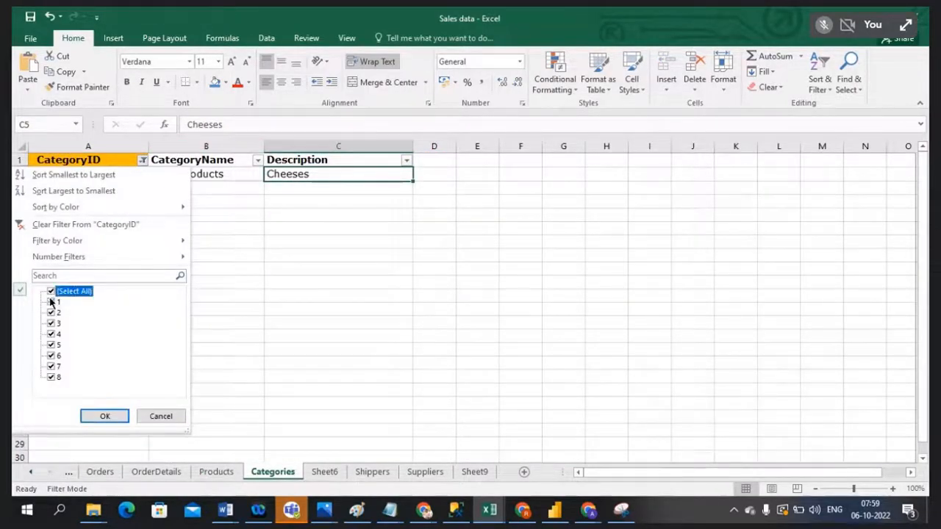
pyautogui.click(105, 417)
# Step: Check the Shippers and Suppliers sheets for filters, and reset the Customer sheet's CustomerID filter to include all values
pyautogui.click(373, 473)
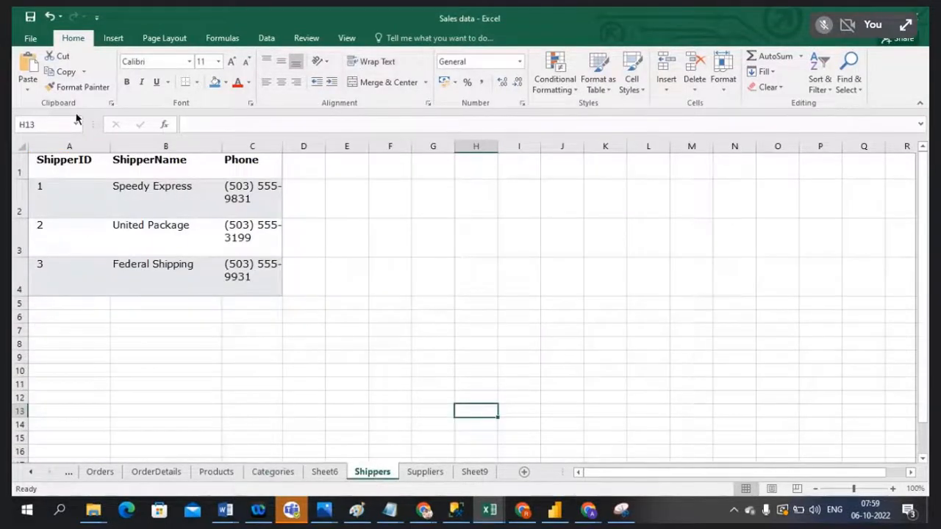
pyautogui.click(423, 475)
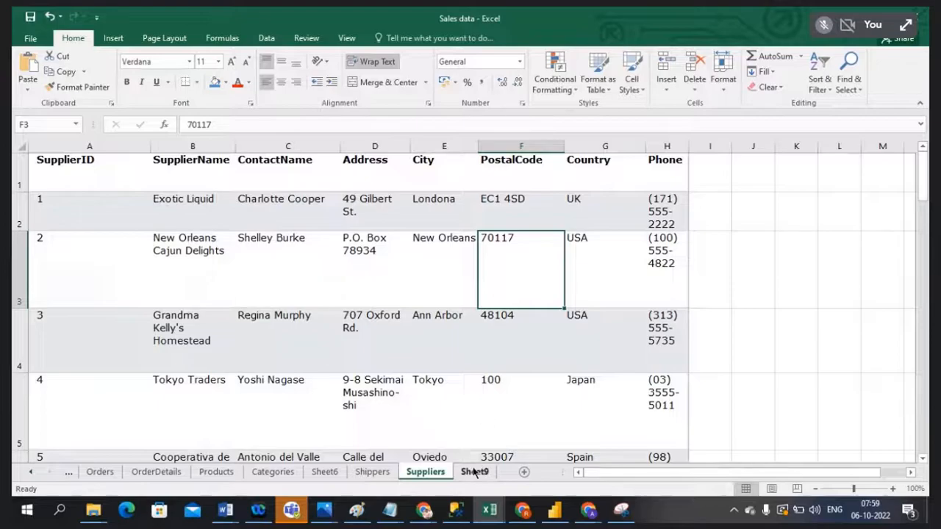
pyautogui.click(29, 474)
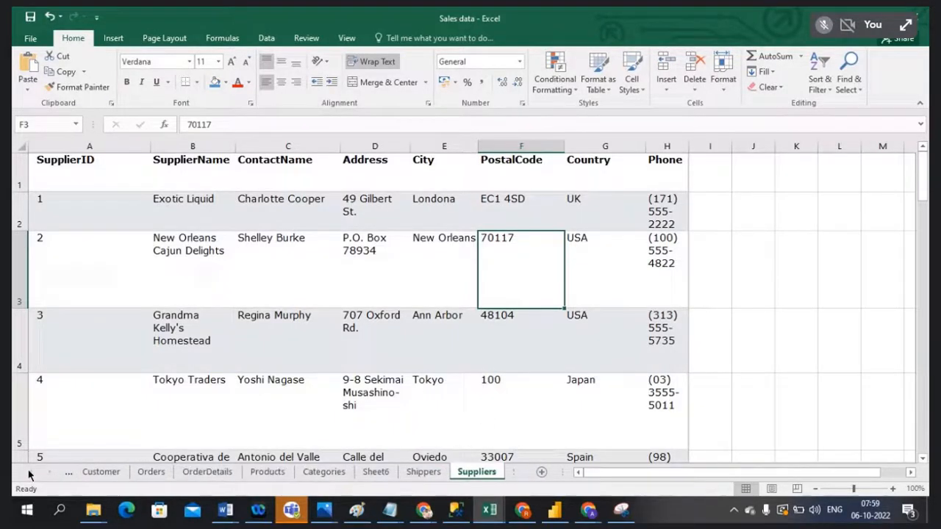
pyautogui.click(106, 472)
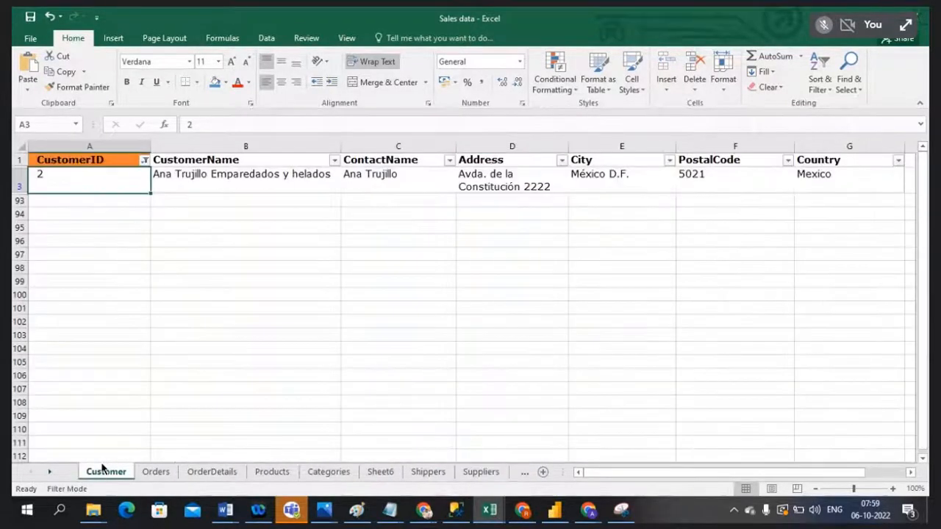
pyautogui.click(145, 160)
pyautogui.click(52, 291)
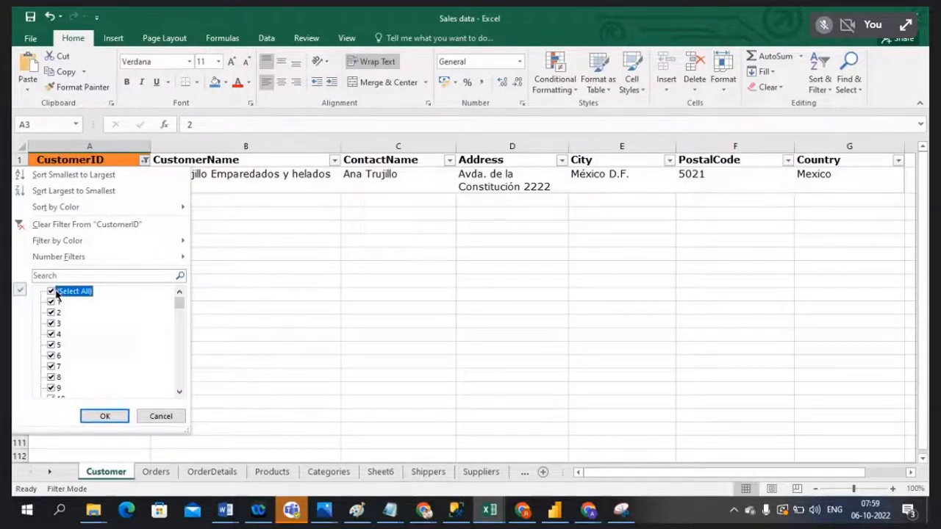
pyautogui.click(105, 417)
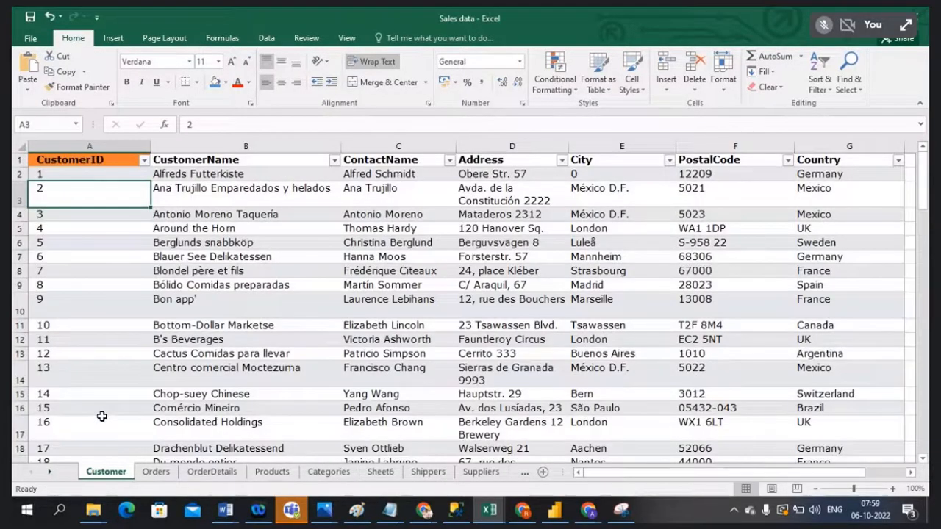
# Step: Reset the OrderID filter on the OrderDetails sheet to include all values
pyautogui.click(155, 472)
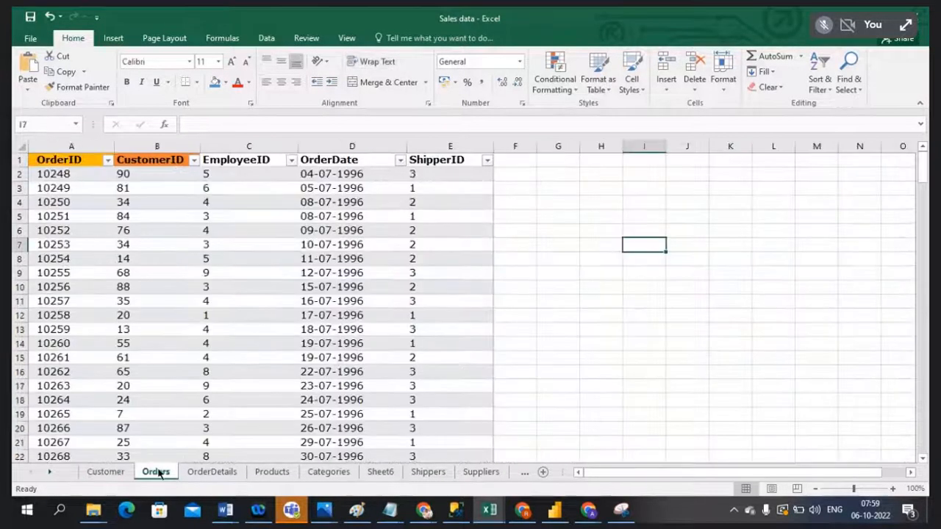
pyautogui.click(206, 472)
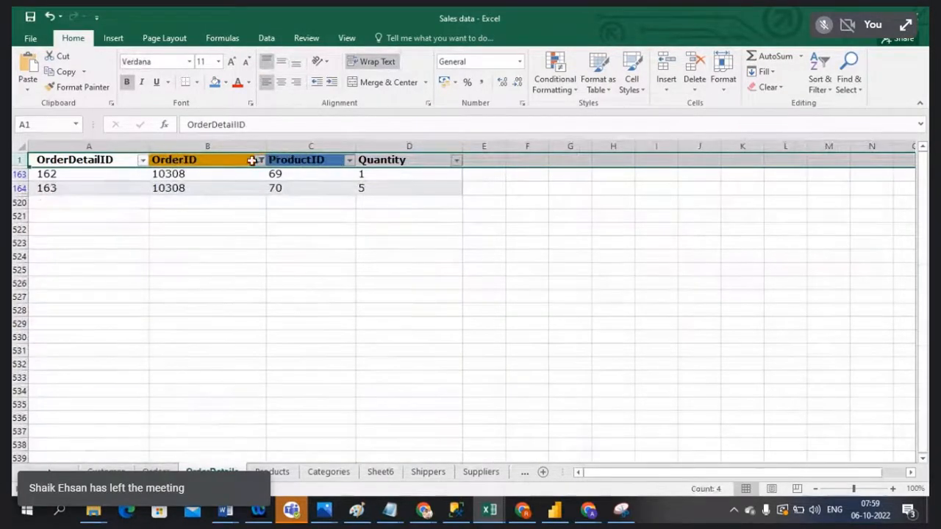
pyautogui.click(261, 161)
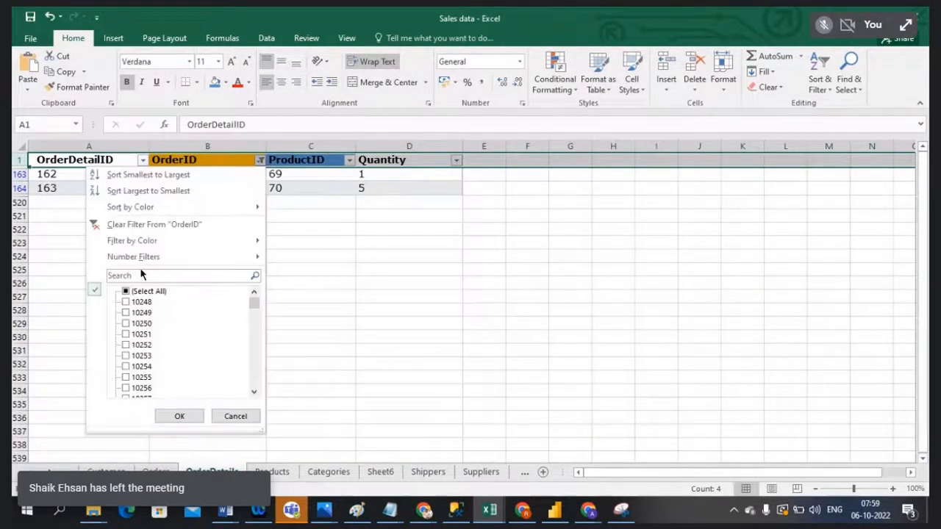
pyautogui.click(127, 292)
pyautogui.click(176, 416)
pyautogui.click(526, 287)
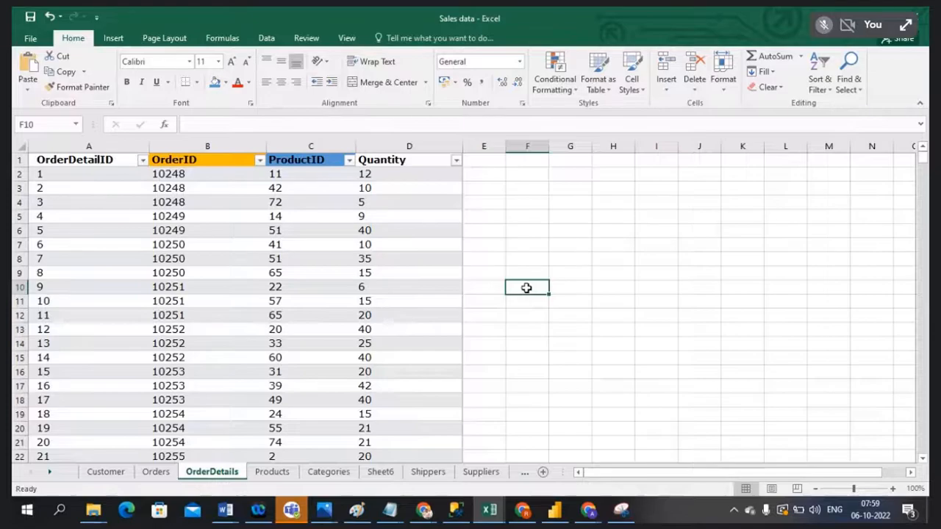
# Step: Switch to Power BI Desktop and refresh the data from the report view
pyautogui.hotkey('alt', 'Tab')
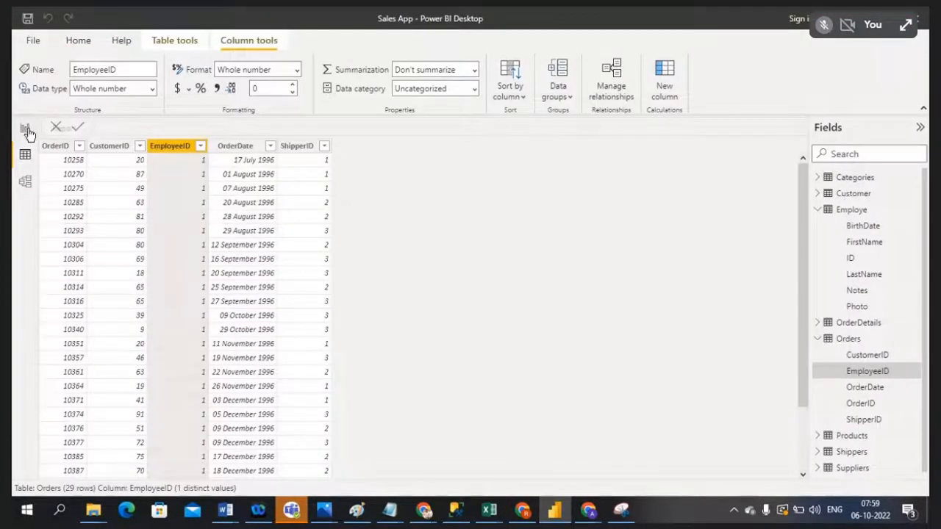
pyautogui.click(26, 130)
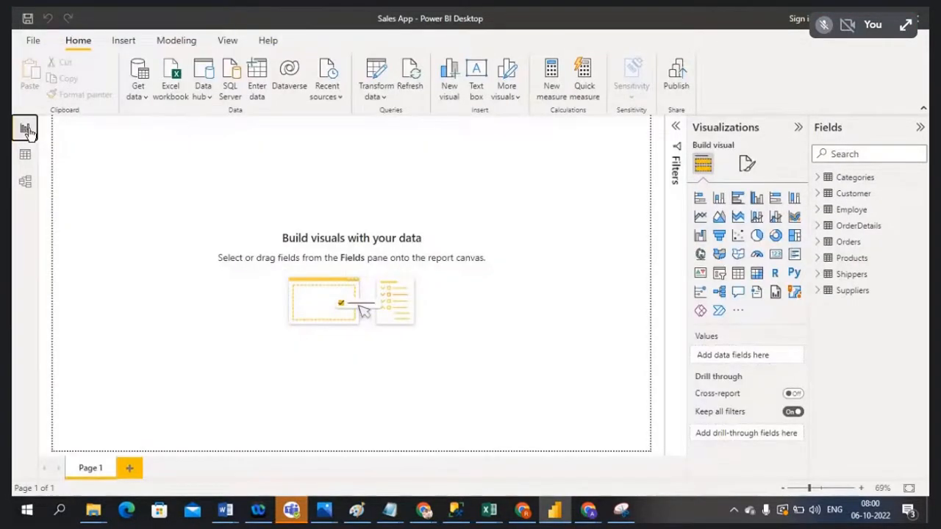
pyautogui.click(410, 86)
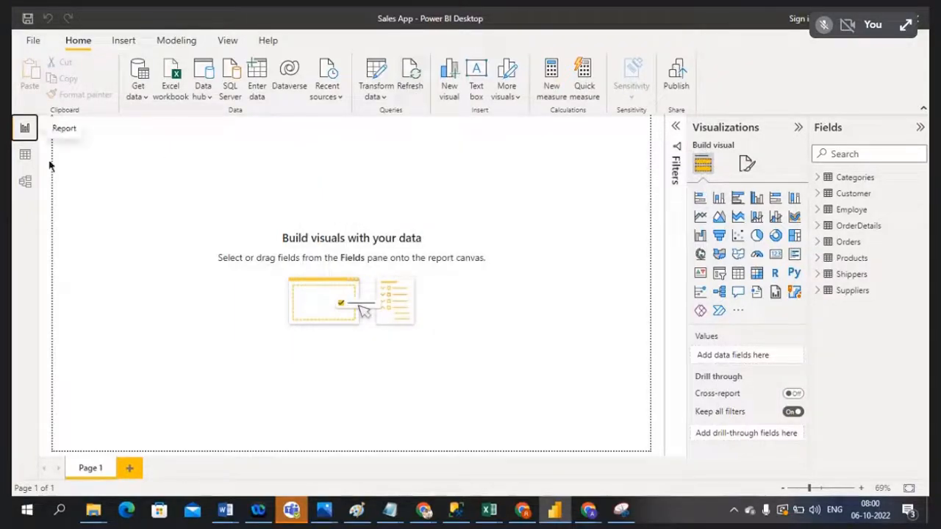
# Step: Recheck the EmployeeID filter values and rows of the Orders table in the data view
pyautogui.click(25, 156)
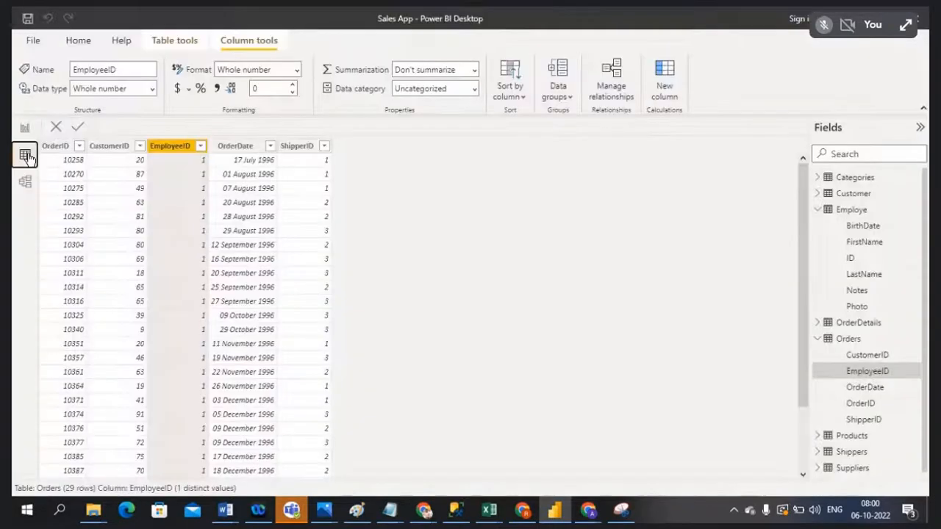
pyautogui.click(201, 146)
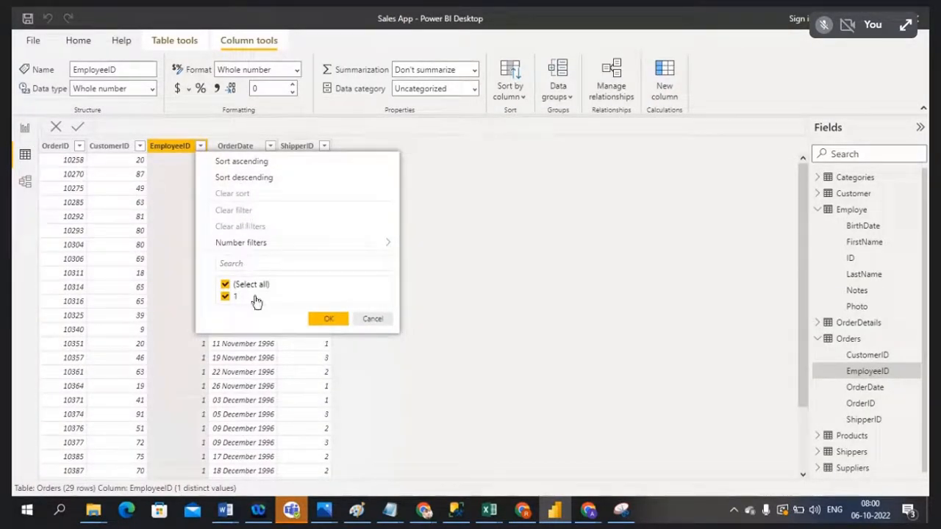
pyautogui.click(373, 320)
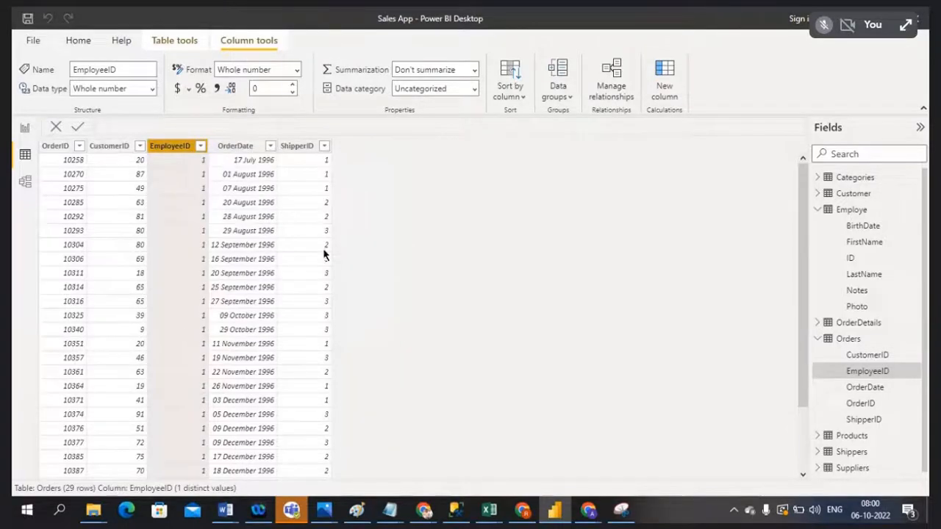
pyautogui.scroll(-2, 212, 250)
pyautogui.scroll(2, 211, 247)
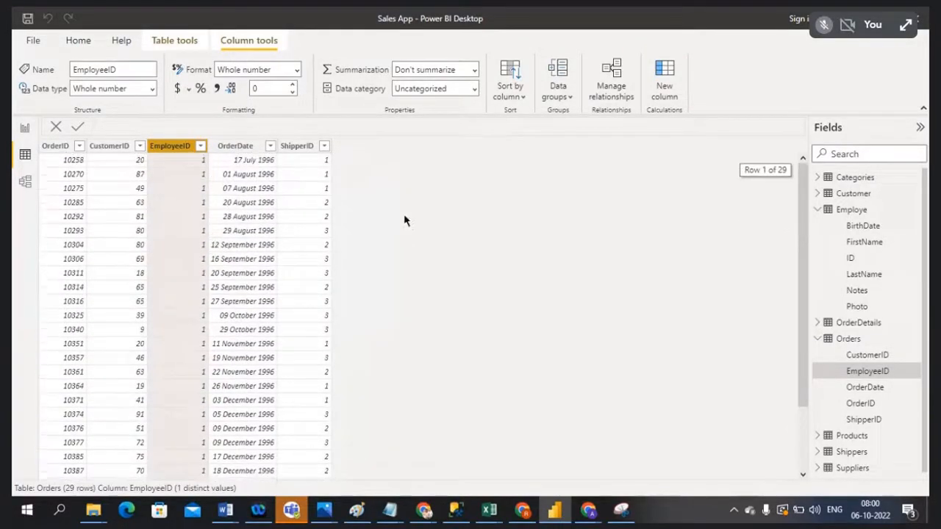
# Step: View the Employe table's options in the report view, and display the table relationships in the model view
pyautogui.click(24, 126)
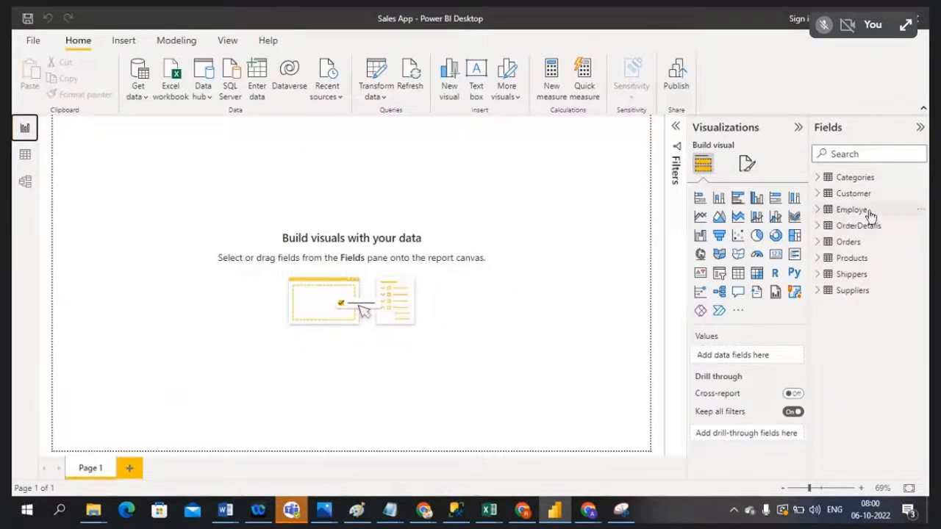
pyautogui.click(921, 211)
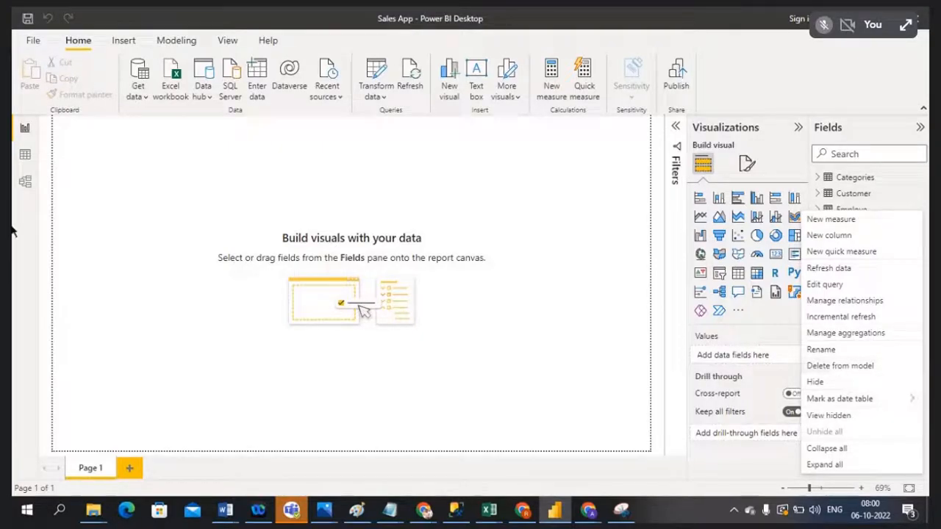
pyautogui.click(26, 188)
pyautogui.click(25, 186)
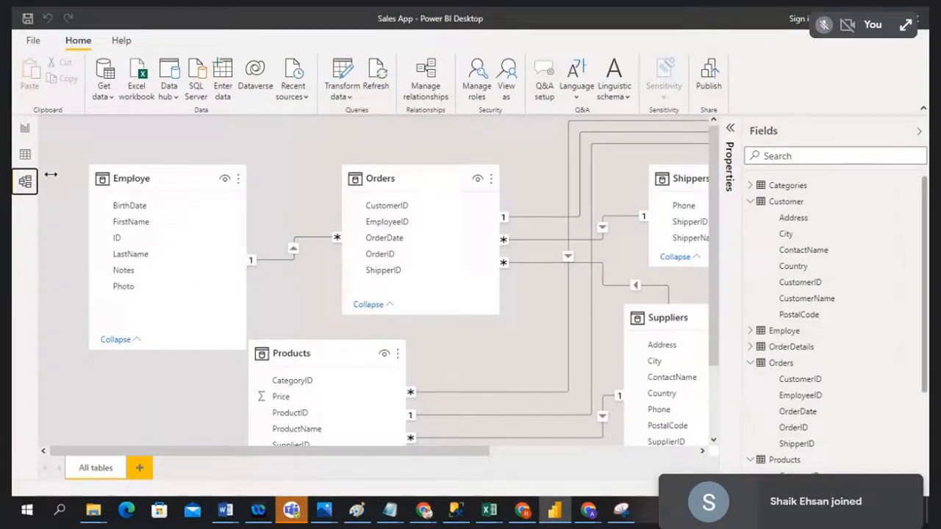
# Step: Delete the Employe table from the data model, confirming the deletion
pyautogui.click(25, 129)
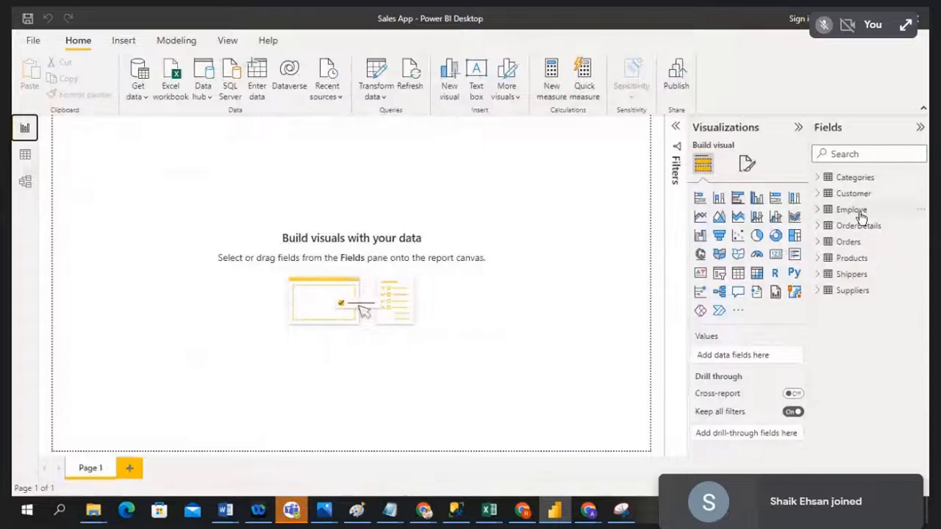
pyautogui.click(25, 182)
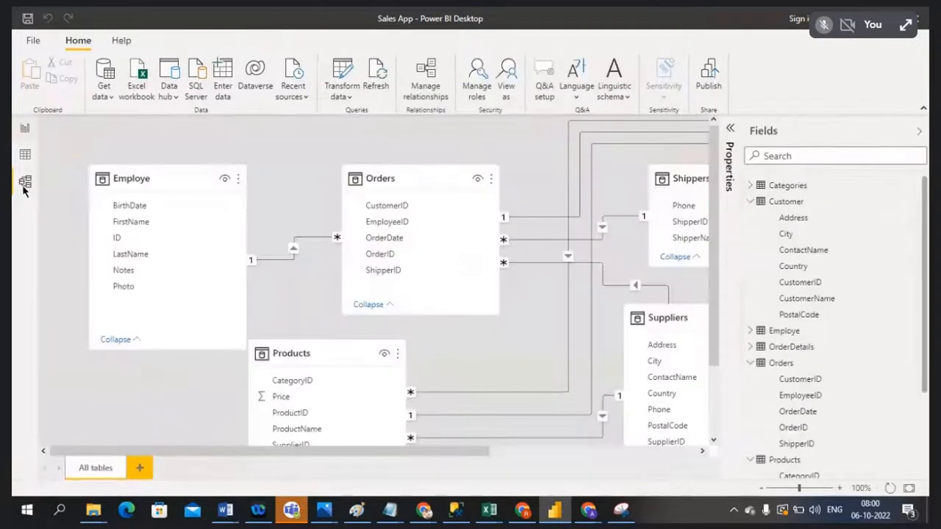
pyautogui.click(750, 202)
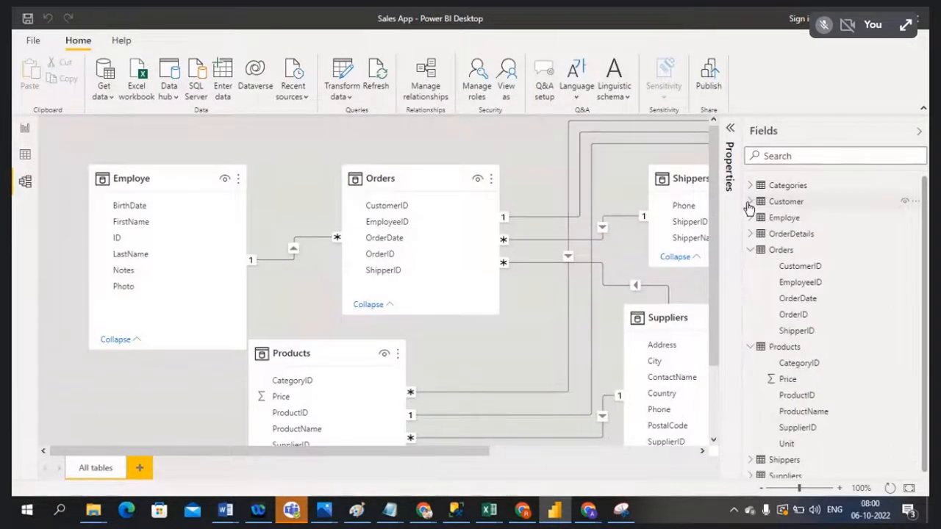
pyautogui.click(916, 219)
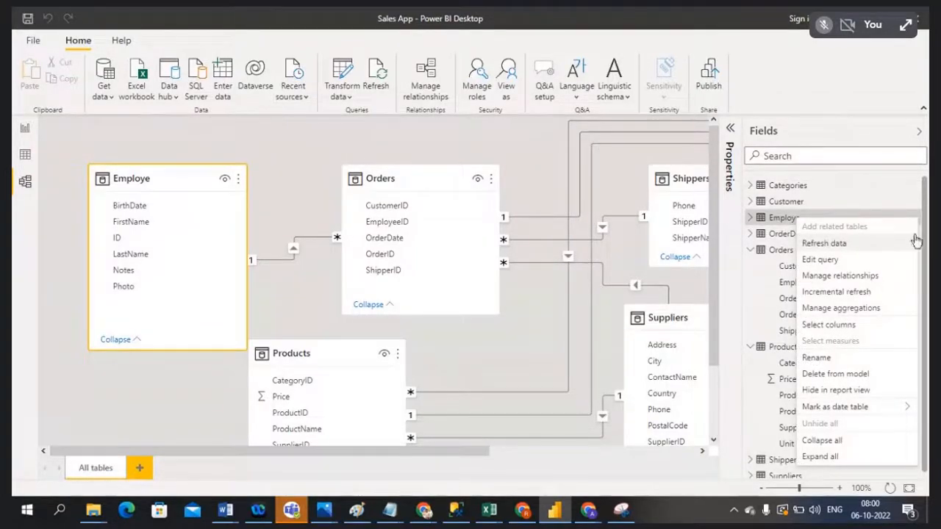
pyautogui.click(834, 375)
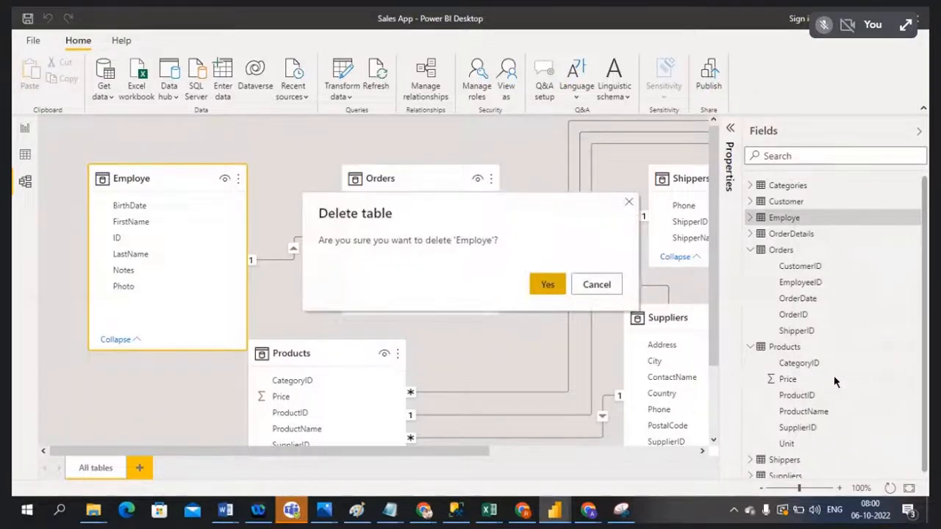
pyautogui.click(548, 287)
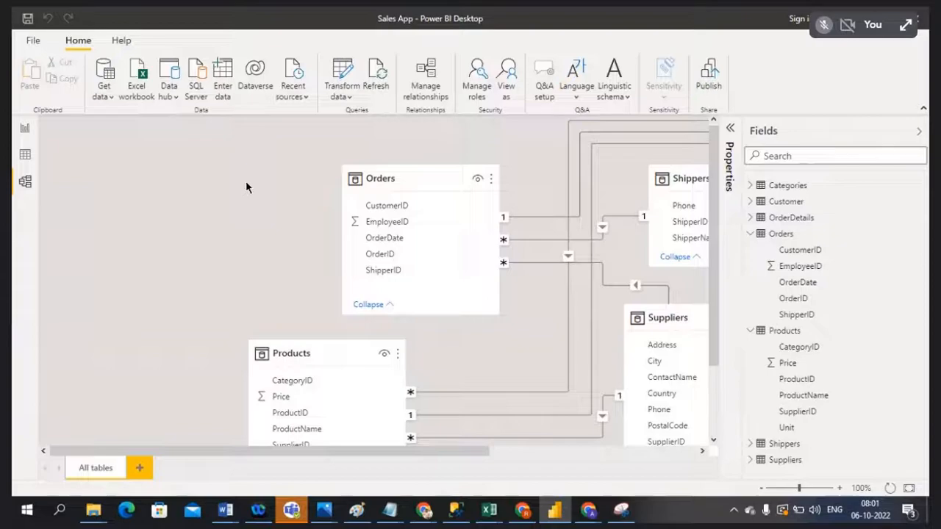
# Step: Check the remaining tables in the report and data views, and return to the model view
pyautogui.click(24, 130)
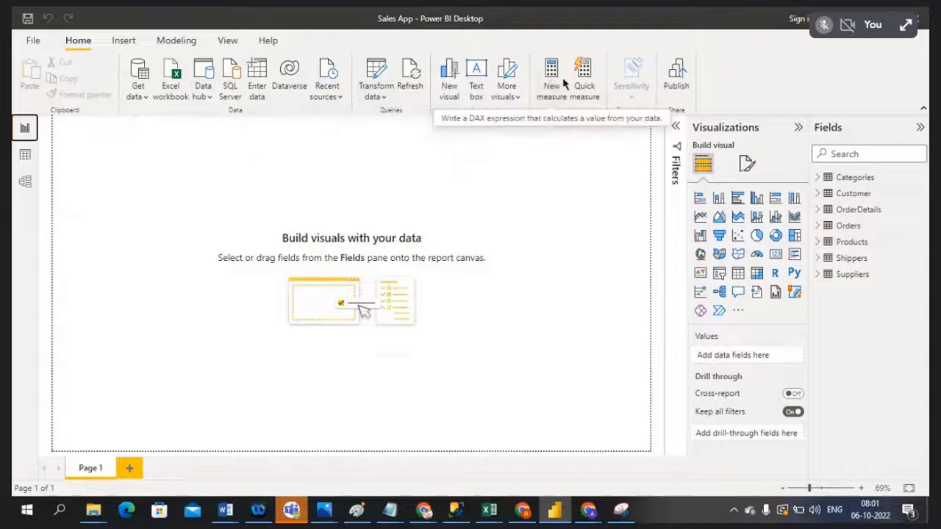
pyautogui.click(25, 156)
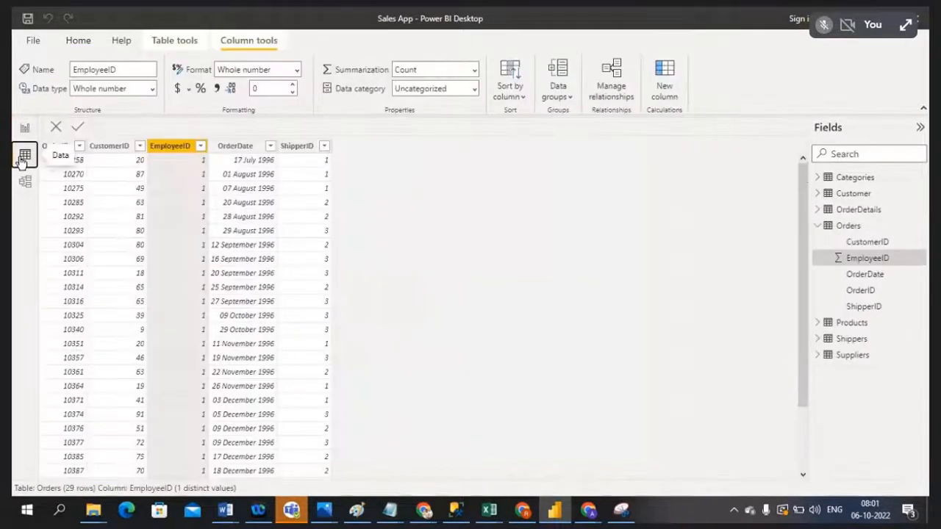
pyautogui.click(24, 183)
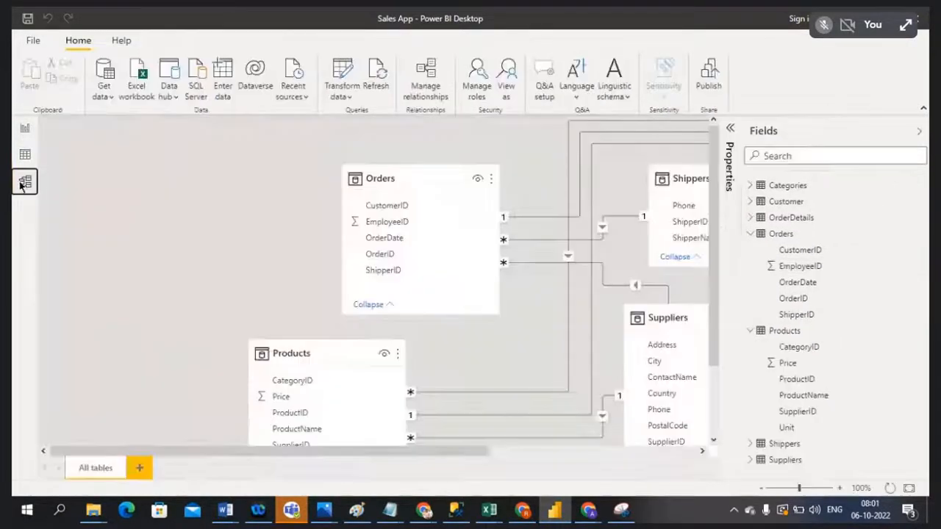
pyautogui.click(109, 97)
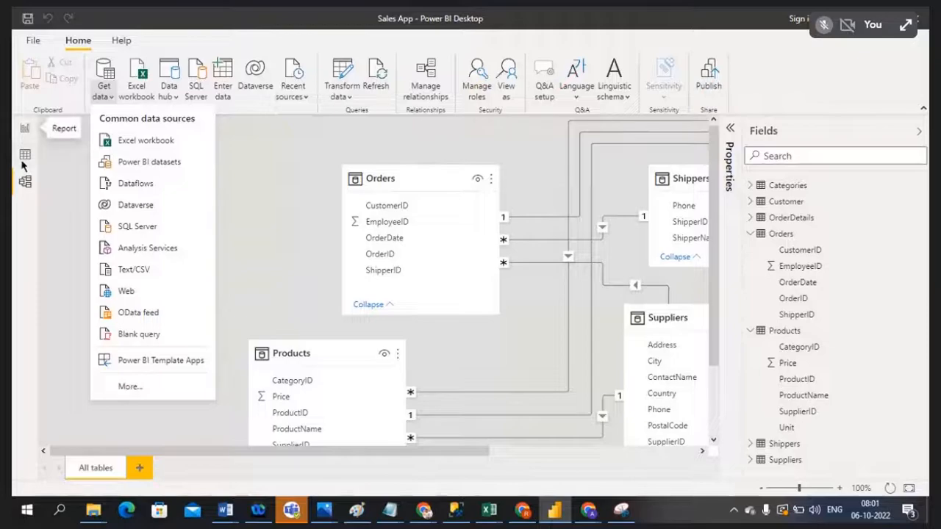
pyautogui.click(158, 142)
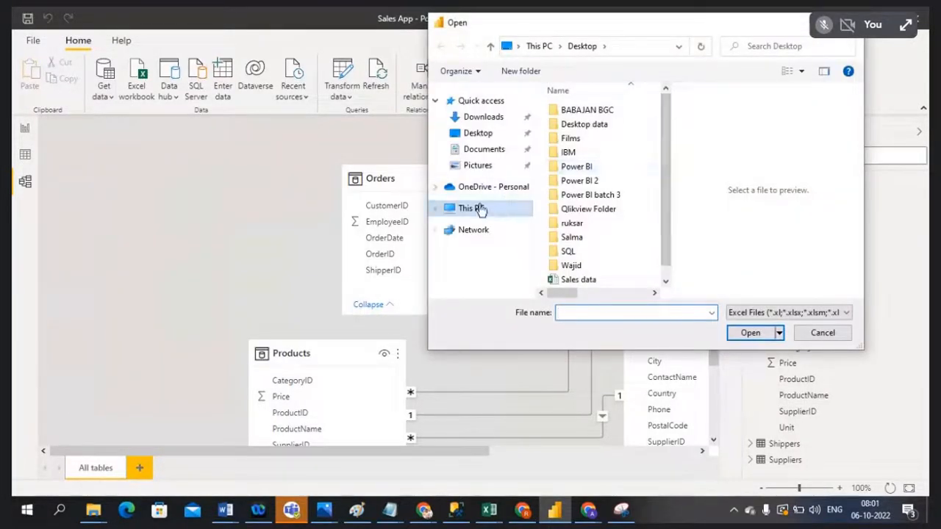
pyautogui.click(478, 138)
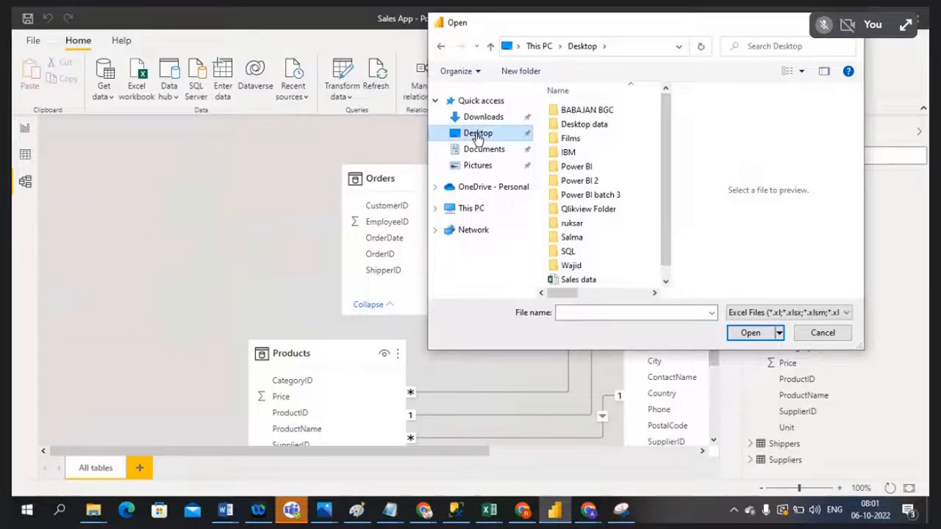
pyautogui.doubleClick(610, 280)
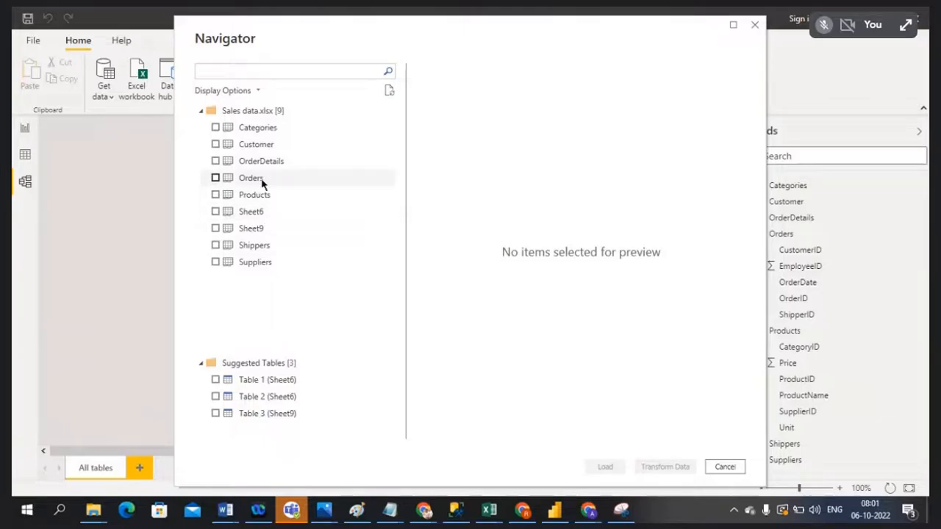
pyautogui.click(725, 467)
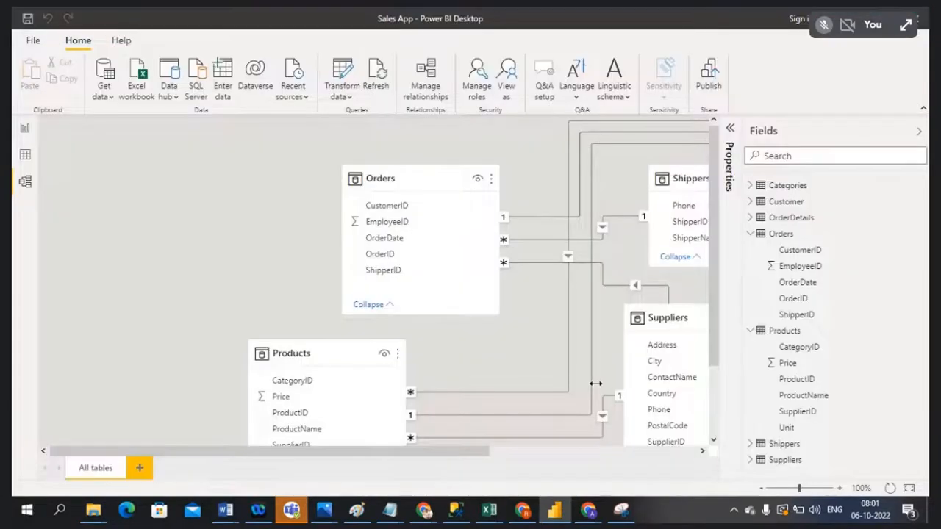
# Step: Switch to the Sales data workbook in Excel and look through its sheets for an employee table
pyautogui.moveTo(490, 510)
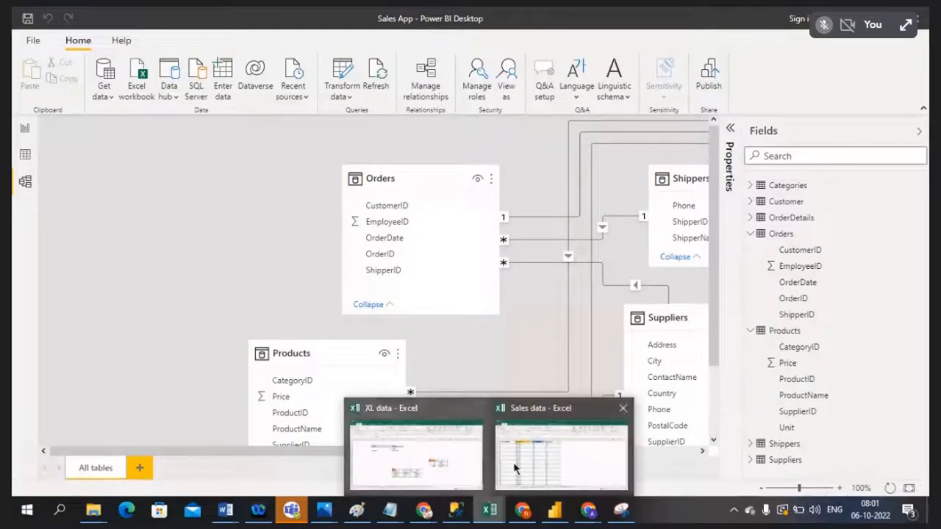
pyautogui.click(551, 456)
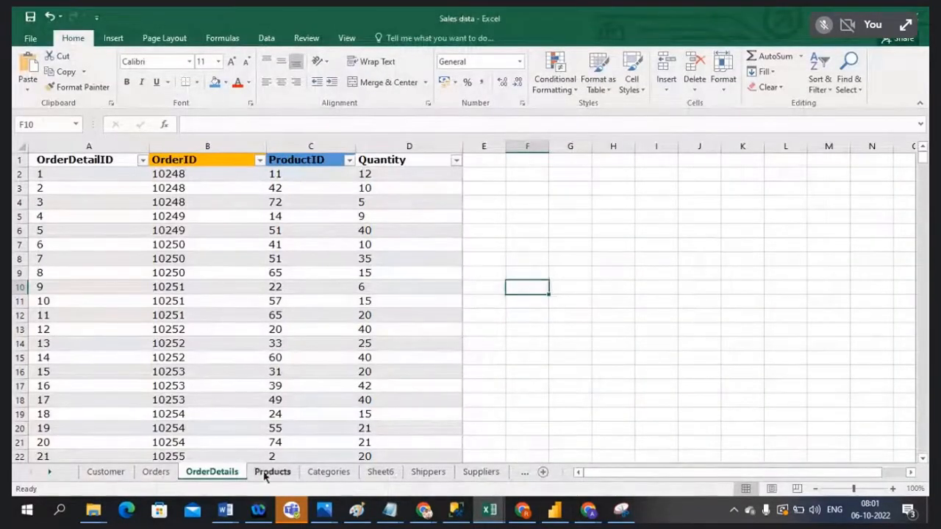
pyautogui.click(49, 472)
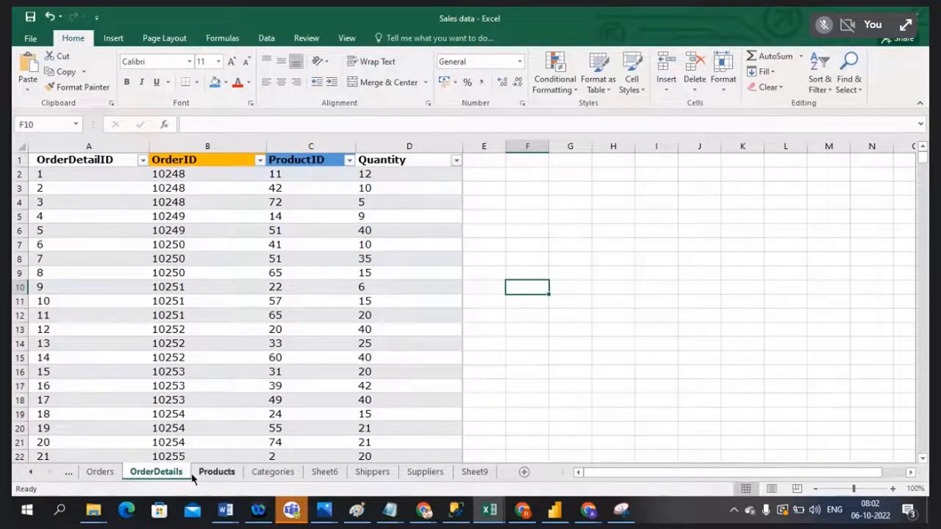
pyautogui.click(31, 475)
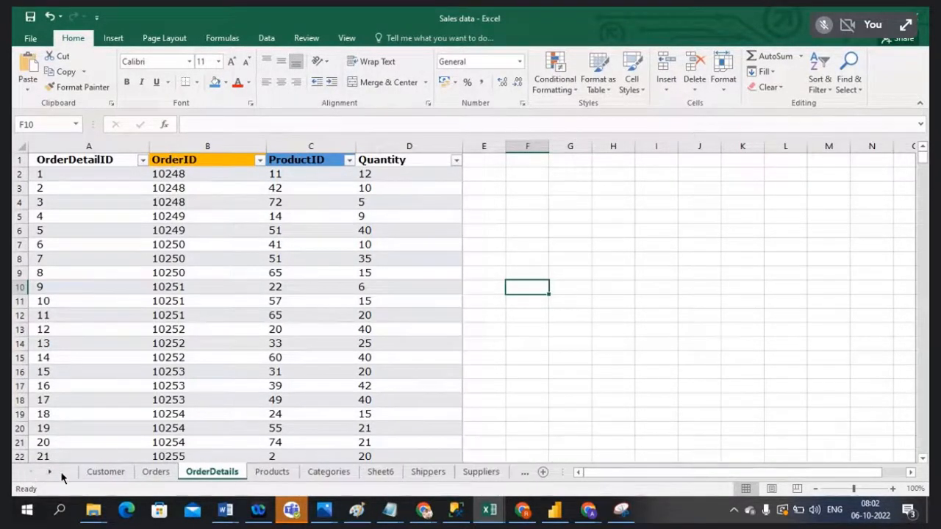
pyautogui.click(103, 474)
pyautogui.click(154, 473)
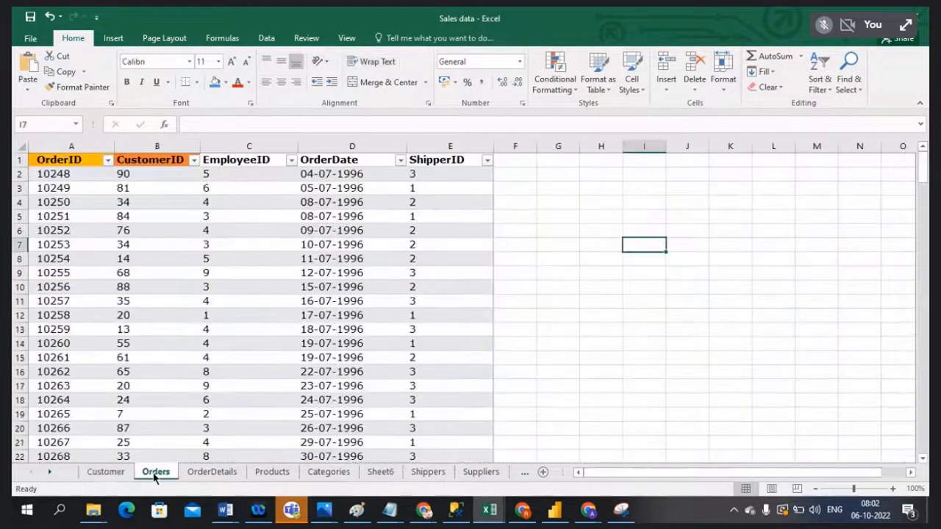
pyautogui.click(212, 473)
pyautogui.click(262, 475)
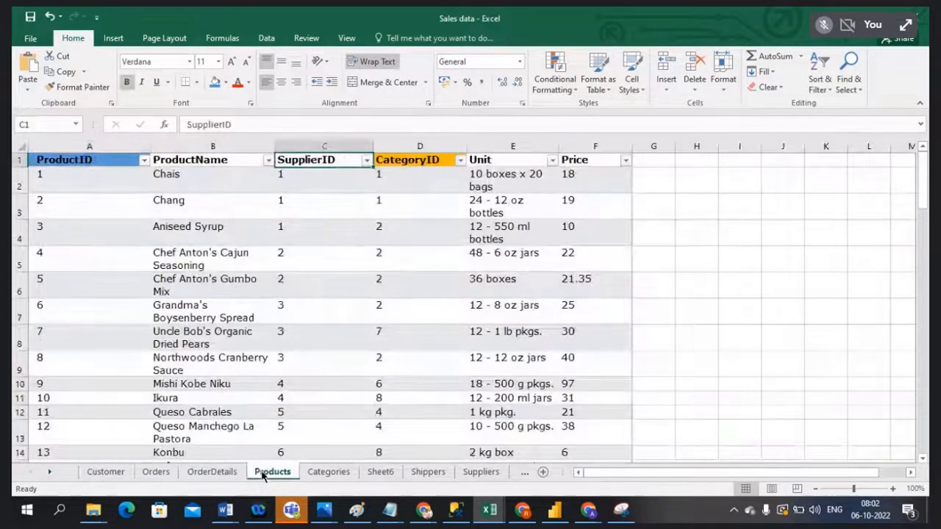
pyautogui.click(310, 475)
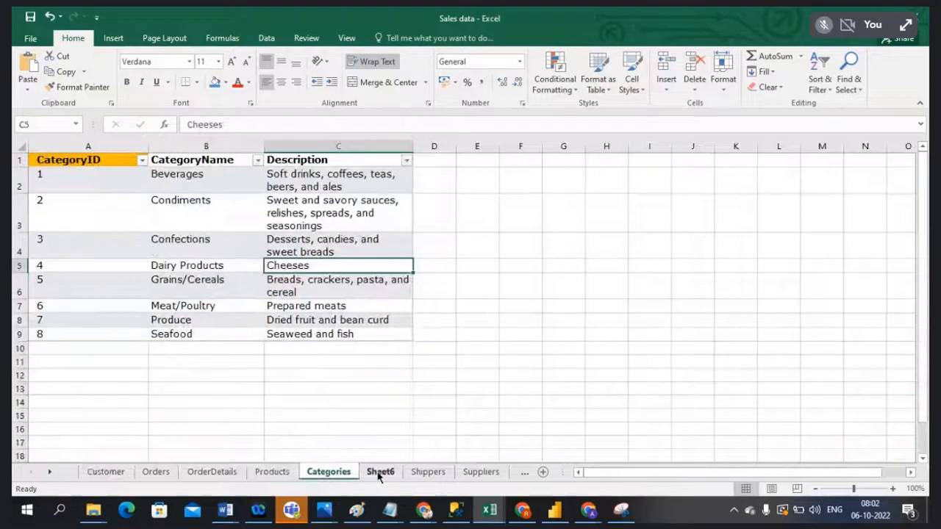
pyautogui.click(379, 475)
pyautogui.click(331, 474)
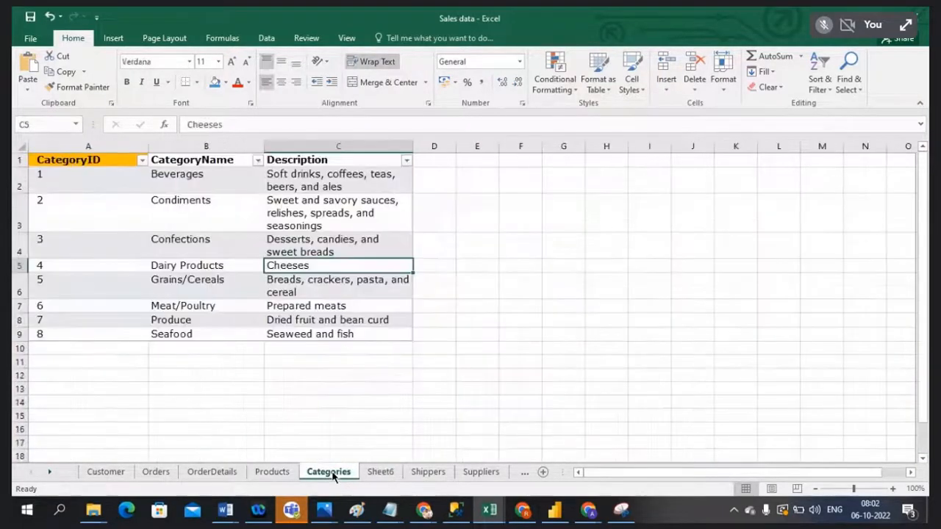
pyautogui.click(418, 475)
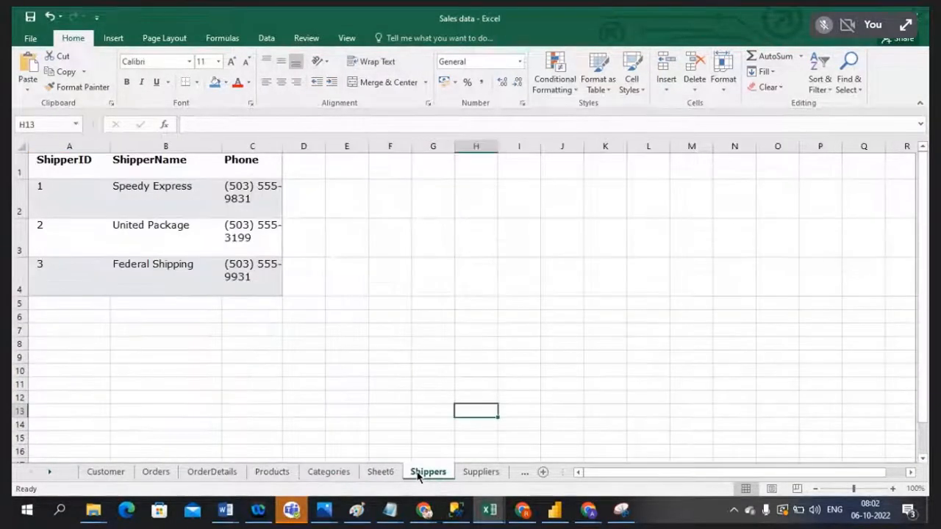
pyautogui.click(469, 475)
pyautogui.click(50, 472)
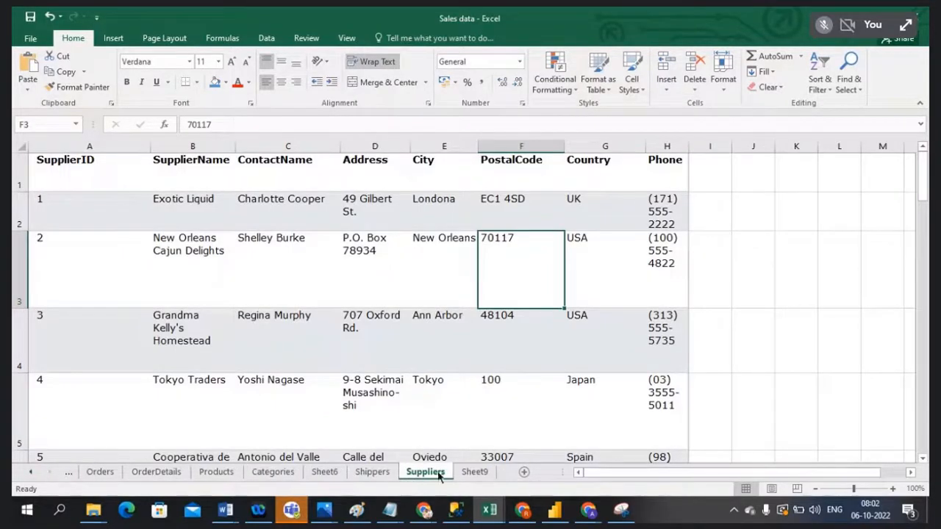
pyautogui.click(475, 473)
pyautogui.click(30, 473)
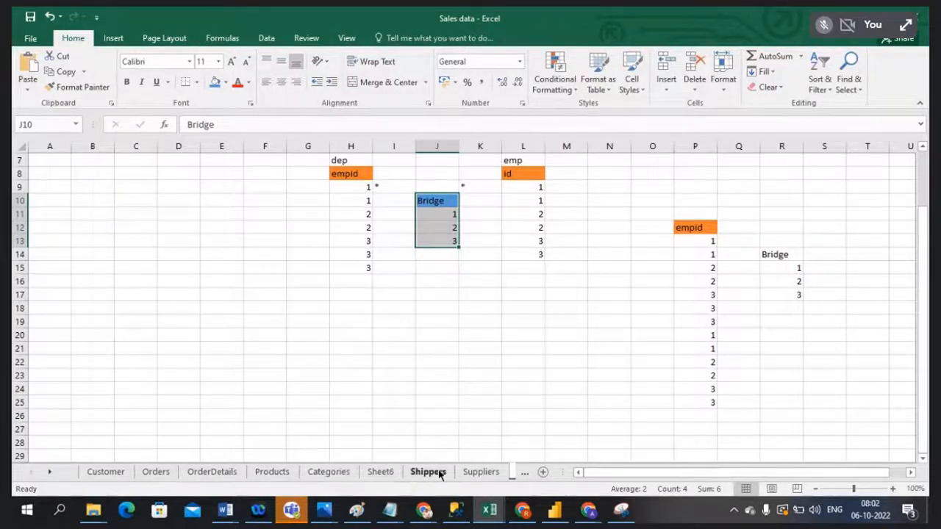
# Step: Switch to the w3schools SQL Tryit Editor in Chrome, display the Employees table, and copy all its records with the header row
pyautogui.click(423, 512)
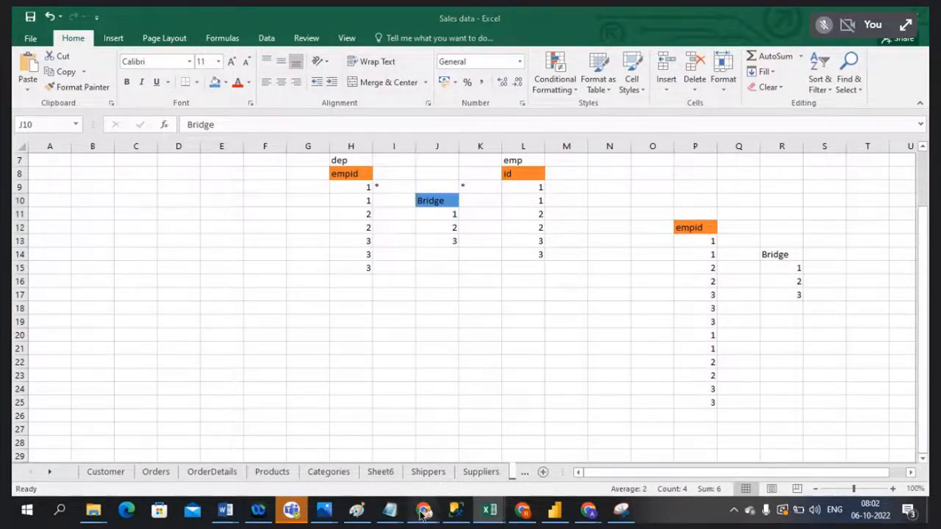
pyautogui.click(448, 459)
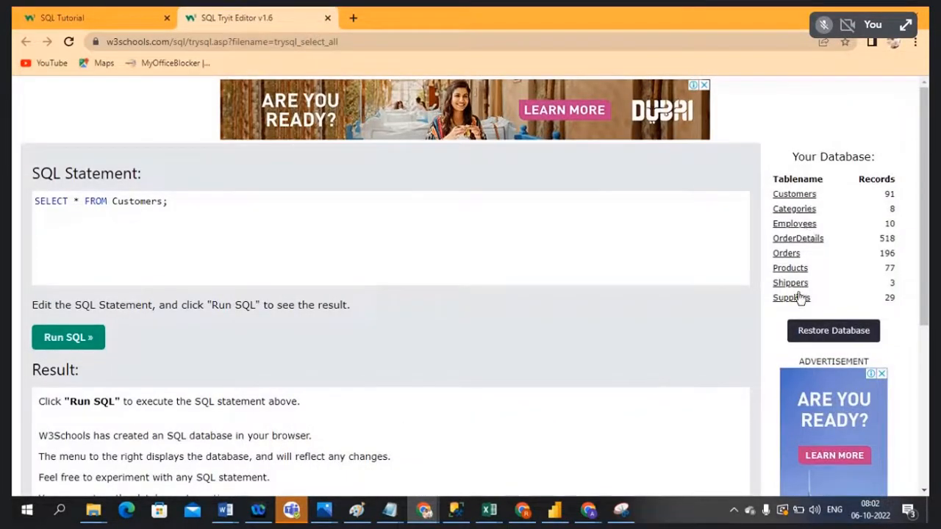
pyautogui.click(785, 227)
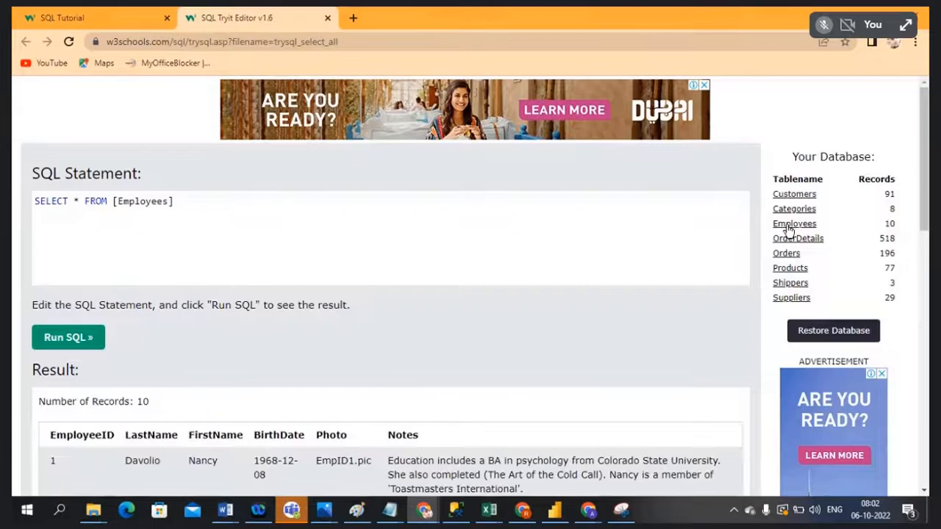
pyautogui.scroll(-5, 357, 294)
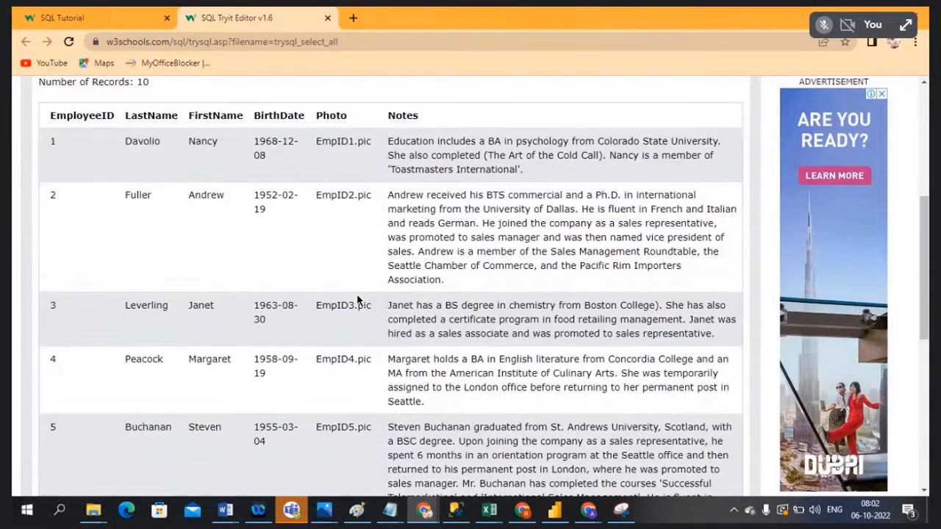
pyautogui.scroll(1, 102, 185)
pyautogui.moveTo(50, 165); pyautogui.dragTo(516, 368)
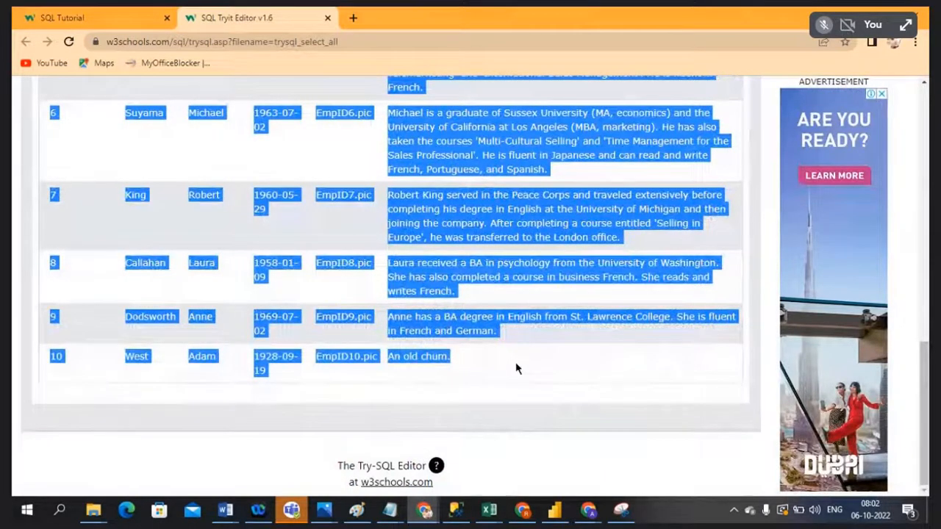
pyautogui.click(516, 368)
# Step: Paste the copied Employees table at A1 of a new sheet in the Sales data workbook and widen columns A to F
pyautogui.moveTo(490, 509)
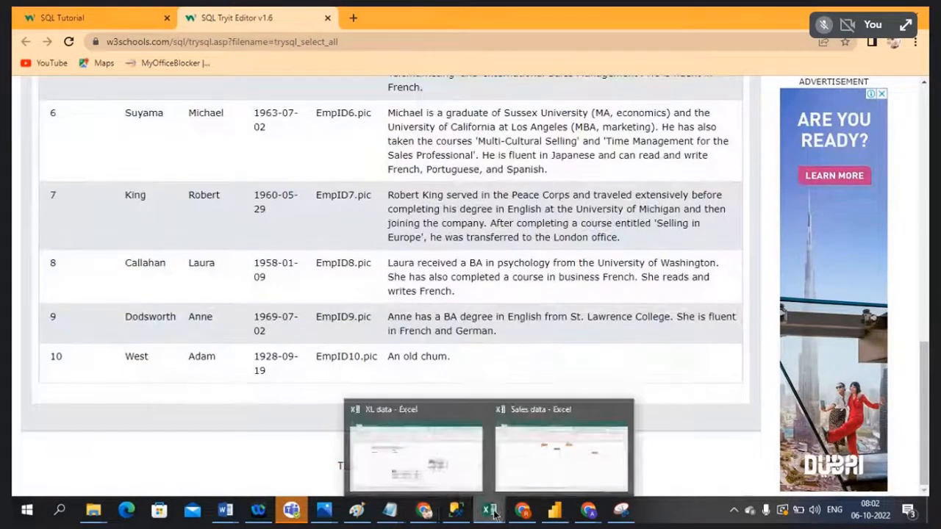
pyautogui.click(507, 468)
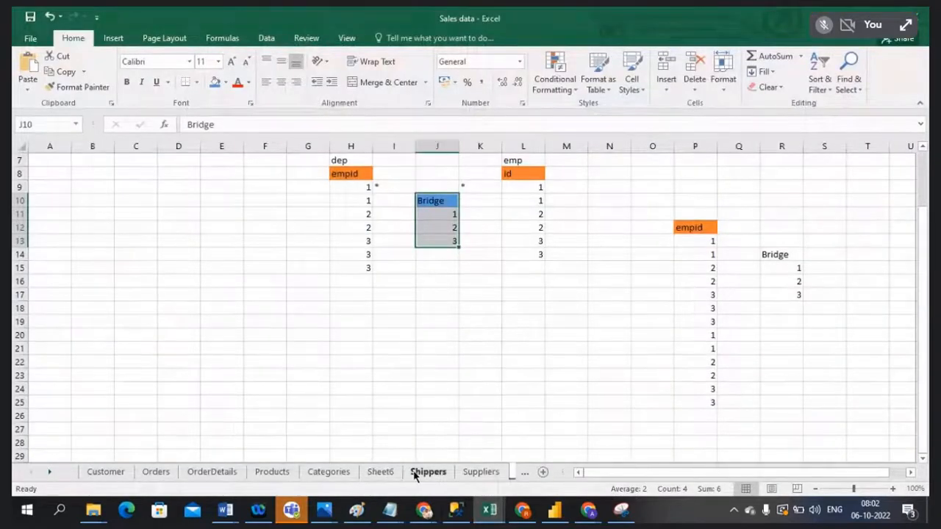
pyautogui.click(390, 474)
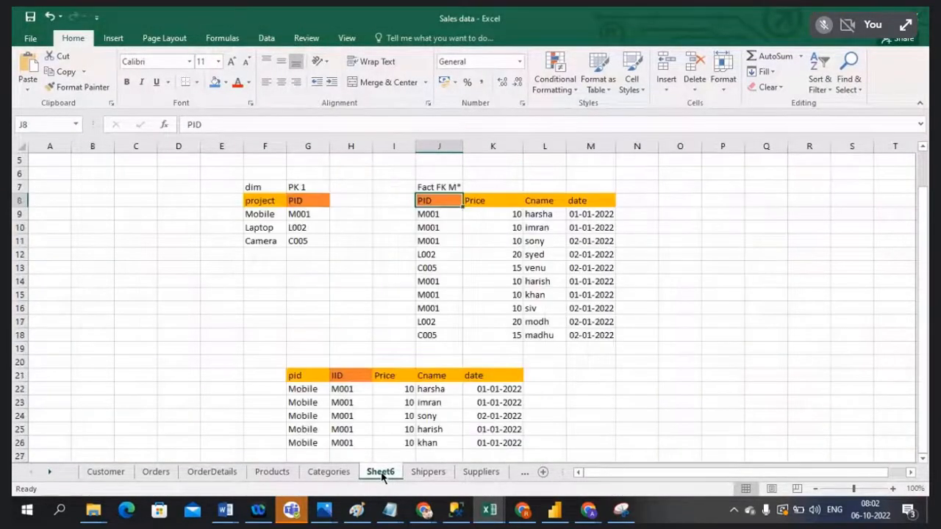
pyautogui.click(544, 472)
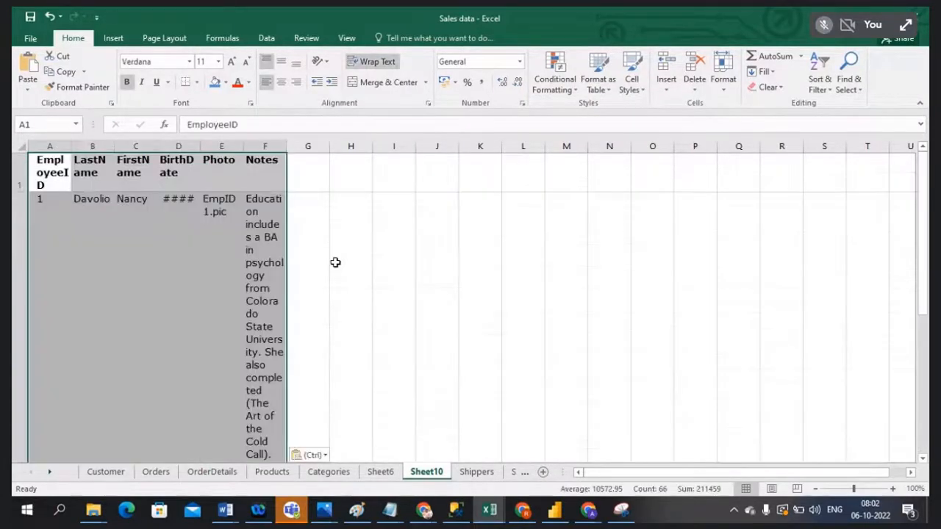
pyautogui.moveTo(71, 146); pyautogui.dragTo(528, 146)
pyautogui.click(669, 263)
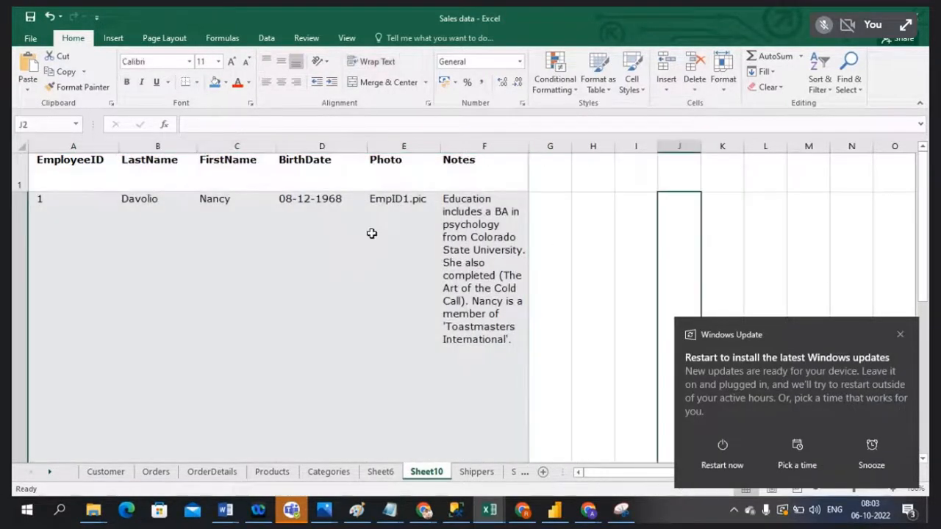
# Step: Rename the Sheet10 sheet to Employees, using the table name copied from the SQL statement in the w3schools Tryit Editor
pyautogui.doubleClick(418, 474)
pyautogui.press('Return')
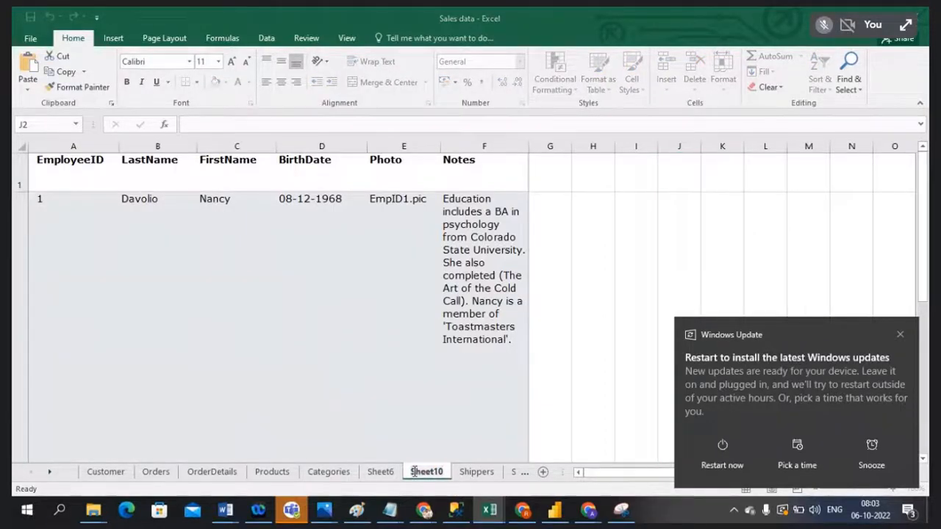
pyautogui.hotkey('alt', 'Tab')
pyautogui.scroll(8, 195, 224)
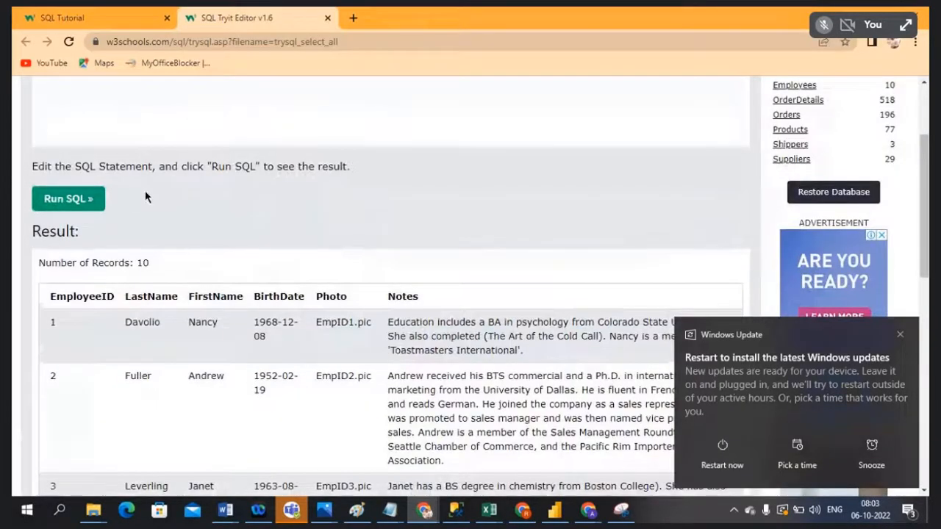
pyautogui.scroll(2, 149, 193)
pyautogui.moveTo(119, 199); pyautogui.dragTo(168, 197)
pyautogui.hotkey('ctrl', 'c')
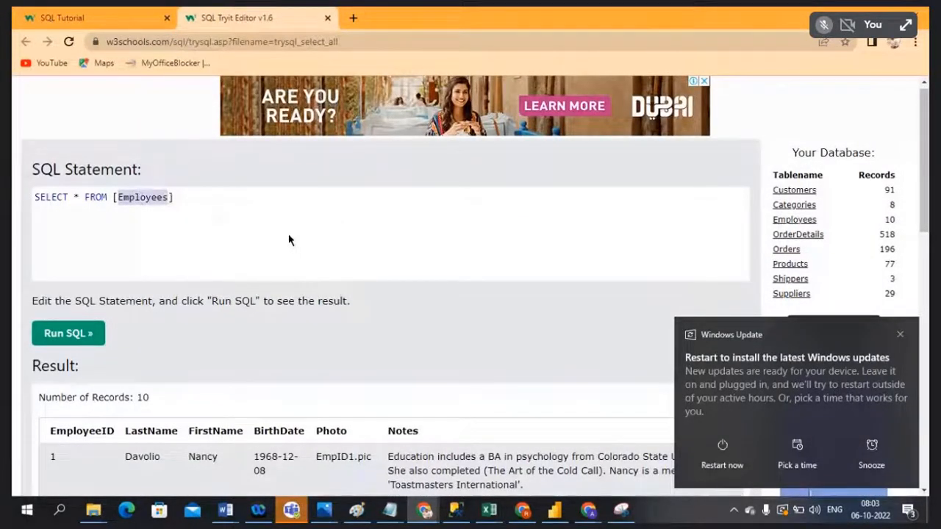
pyautogui.hotkey('alt', 'Tab')
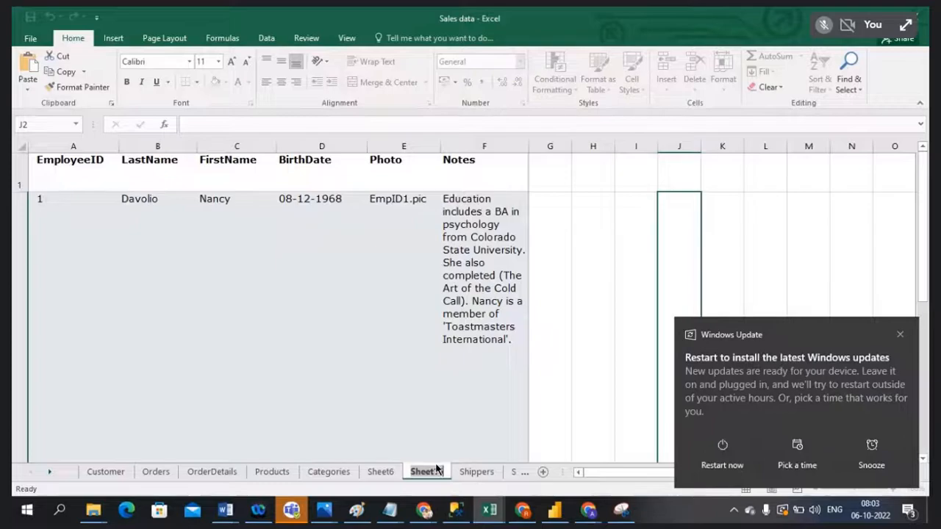
pyautogui.hotkey('ctrl', 'v')
pyautogui.click(570, 379)
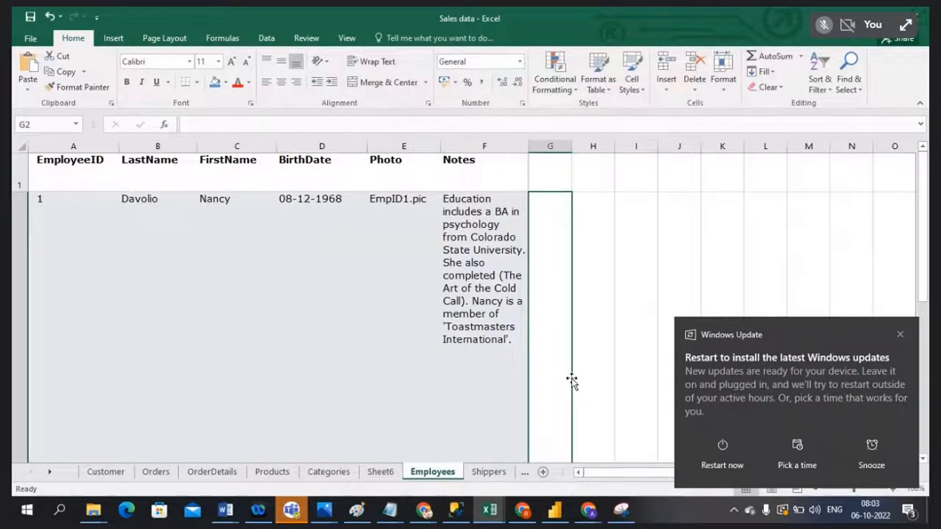
# Step: Save the Sales data workbook and dismiss the Windows Update notification
pyautogui.hotkey('ctrl', 's')
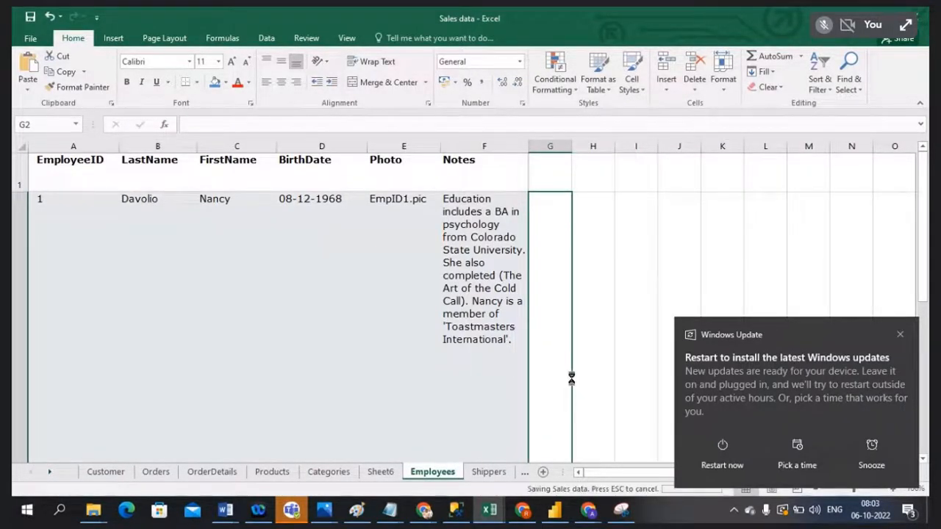
pyautogui.click(900, 335)
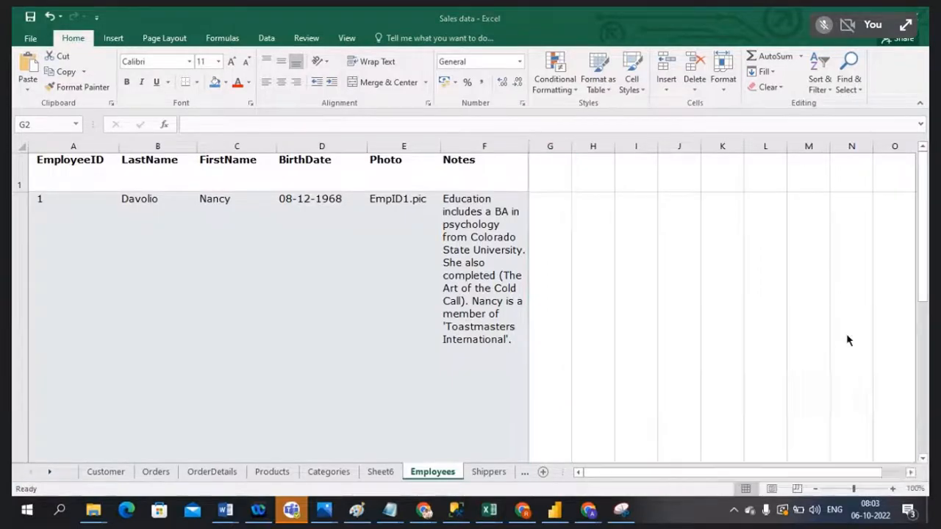
pyautogui.click(599, 344)
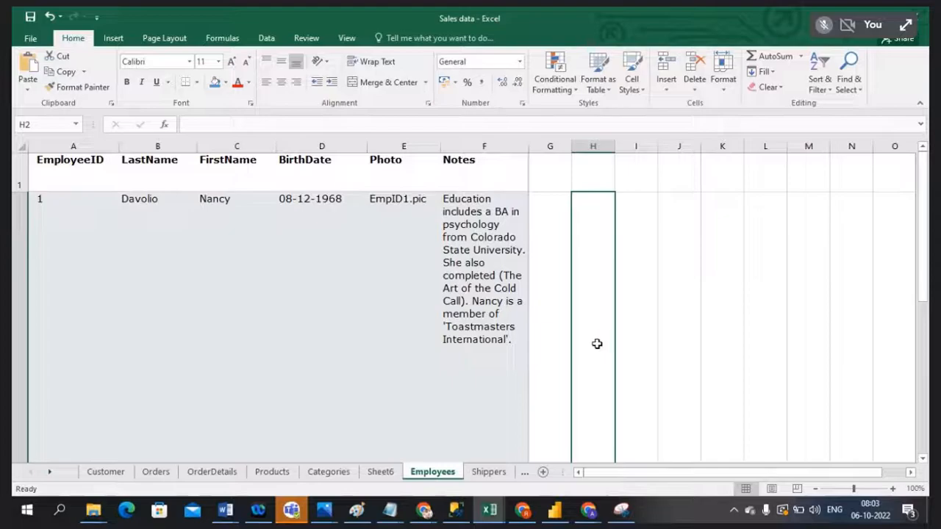
# Step: Switch to Power BI Desktop and load the Employees sheet from the Sales data Excel workbook on the Desktop
pyautogui.hotkey('alt', 'Tab')
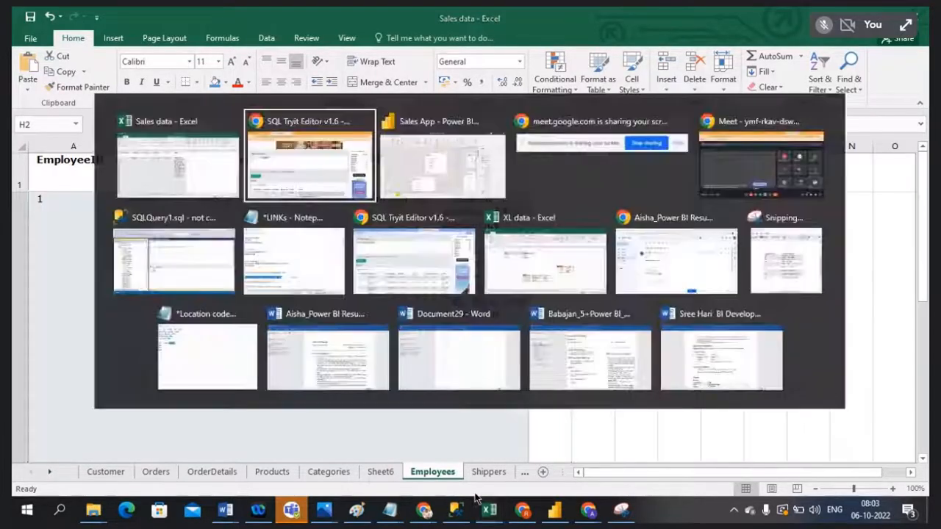
pyautogui.hotkey('alt', 'Tab')
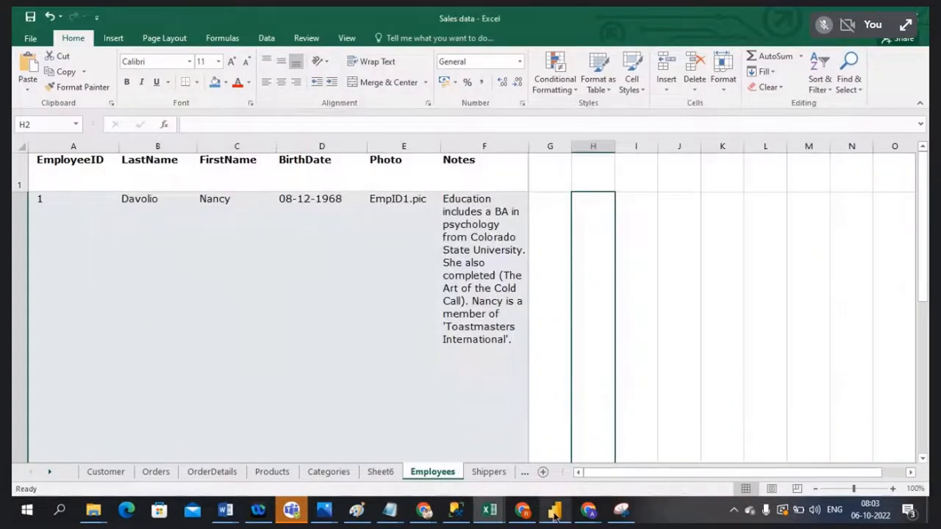
pyautogui.click(555, 517)
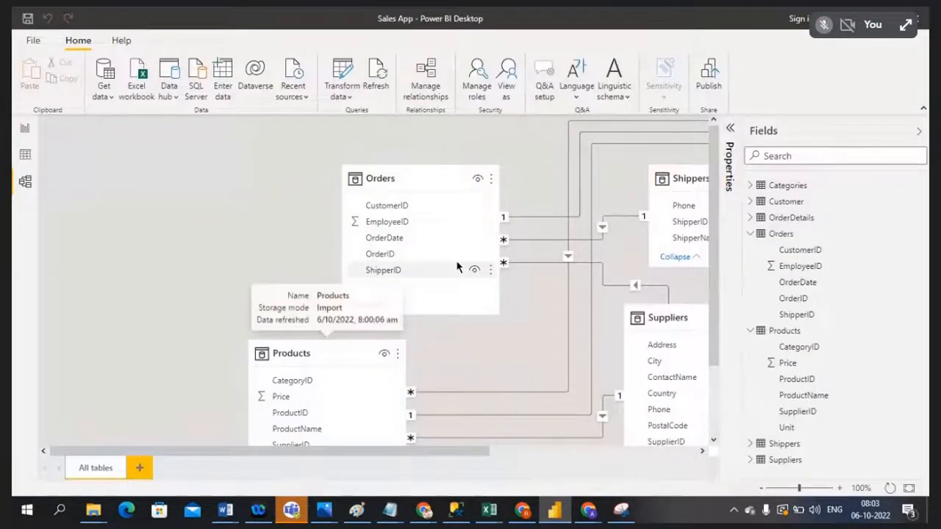
pyautogui.click(107, 97)
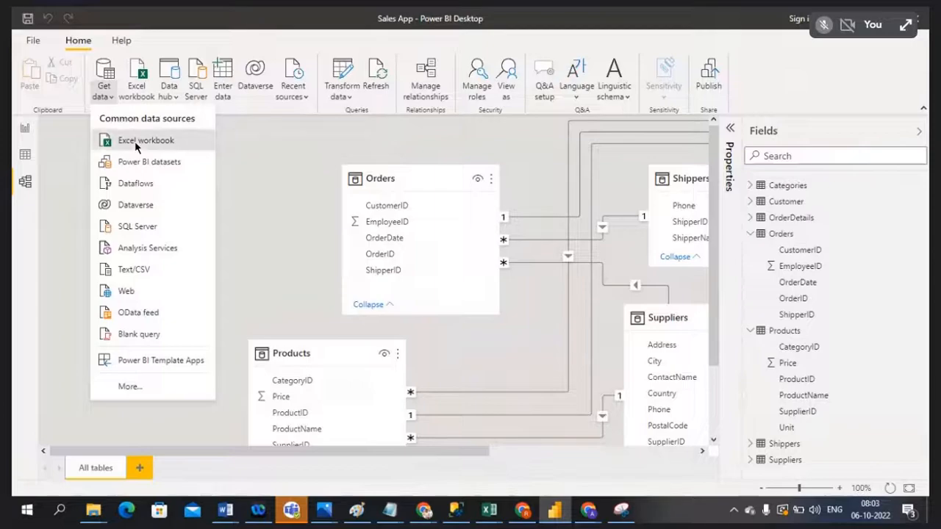
pyautogui.click(135, 141)
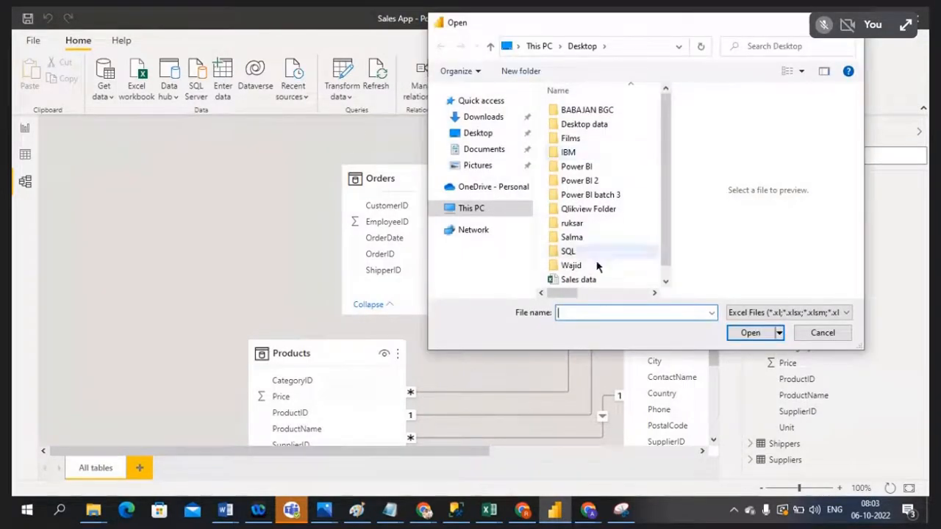
pyautogui.doubleClick(598, 282)
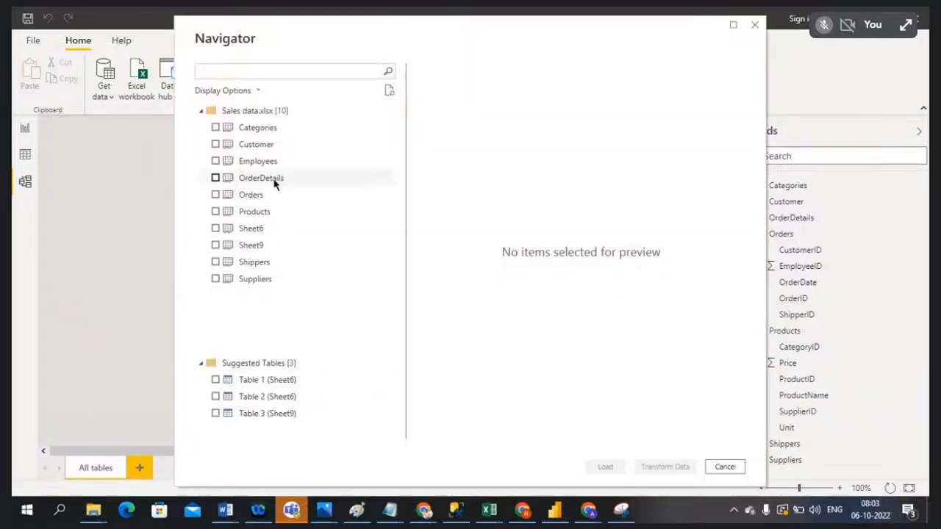
pyautogui.click(215, 161)
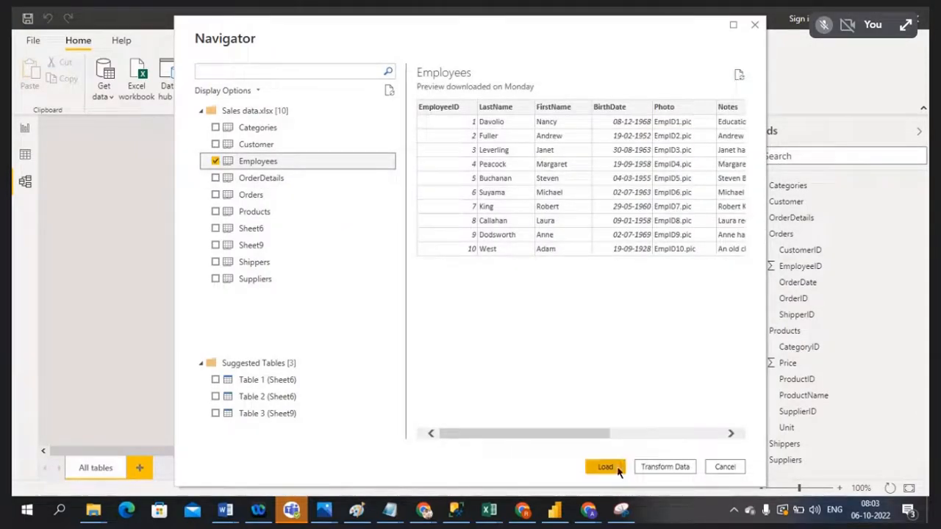
pyautogui.click(606, 466)
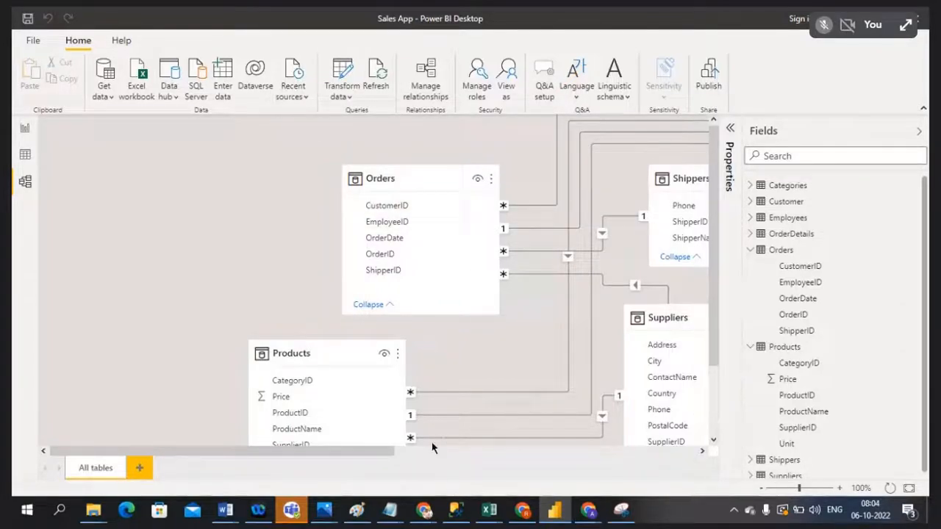
# Step: Move the Employees table in the model diagram beside the Orders table, on the side away from Shippers
pyautogui.moveTo(370, 450); pyautogui.dragTo(662, 454)
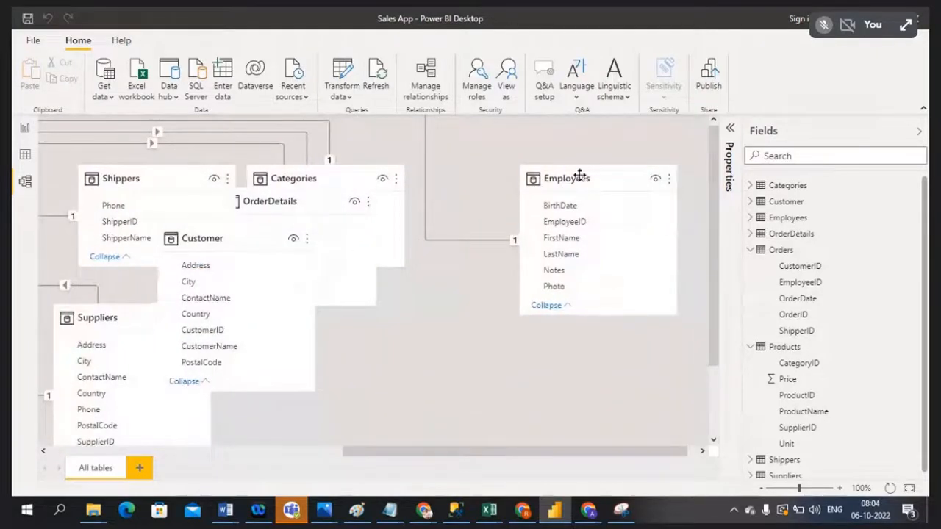
pyautogui.moveTo(584, 177); pyautogui.dragTo(60, 168)
pyautogui.moveTo(432, 454); pyautogui.dragTo(219, 454)
pyautogui.moveTo(260, 171); pyautogui.dragTo(88, 177)
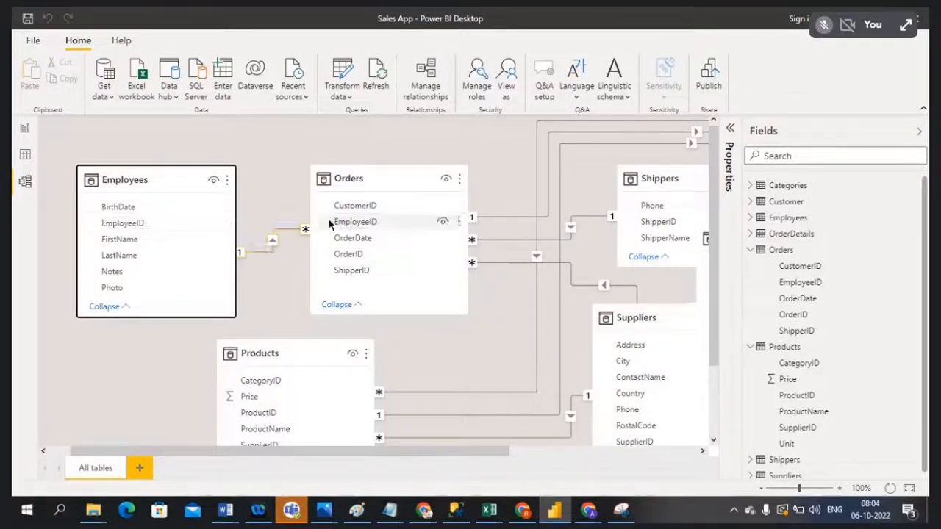
# Step: Examine the EmployeeID values of the Orders table in the data view, including the column's filter list
pyautogui.click(25, 155)
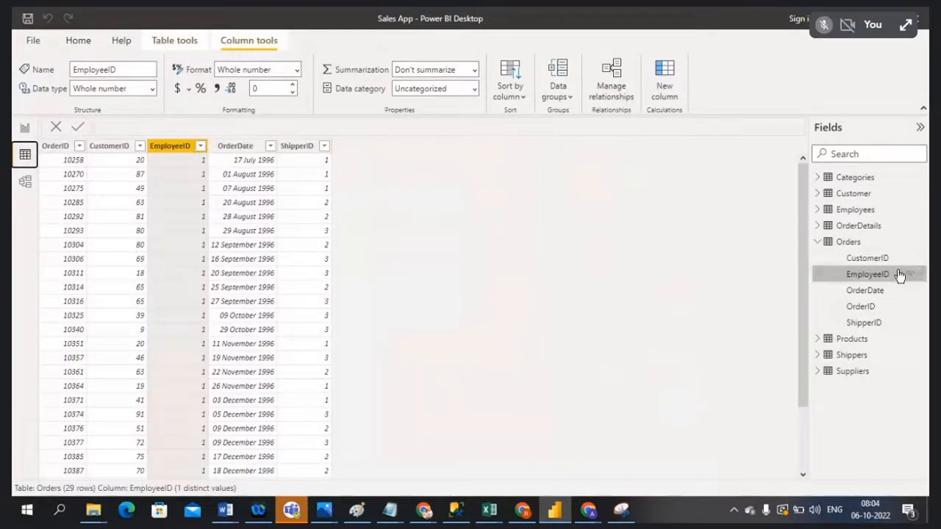
pyautogui.click(870, 247)
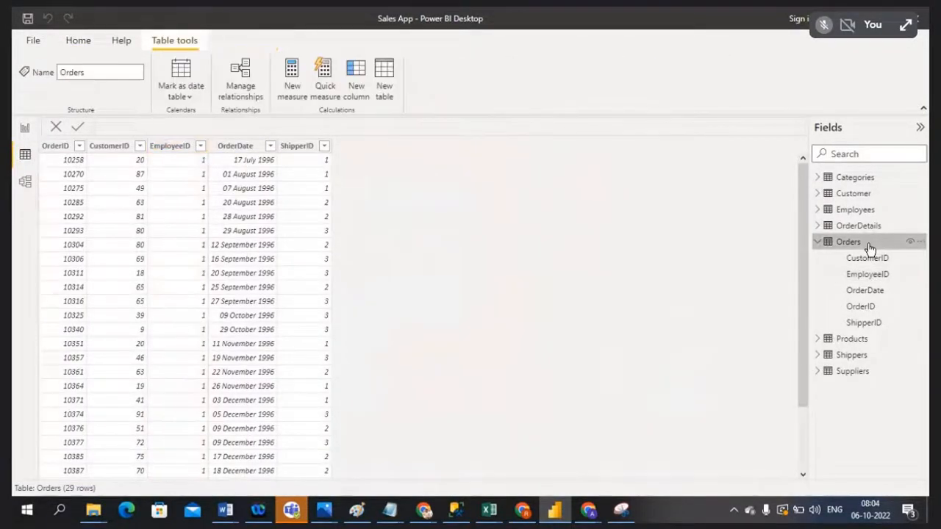
pyautogui.click(199, 150)
pyautogui.click(371, 320)
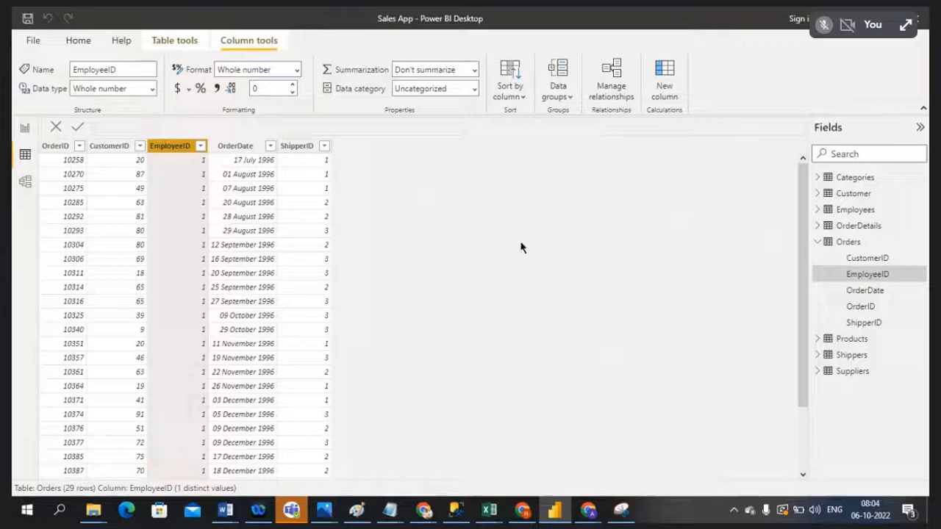
# Step: Switch to the w3schools SQL Tryit Editor in Chrome, display the Orders table, and copy all its records with the header row
pyautogui.hotkey('alt', 'Tab')
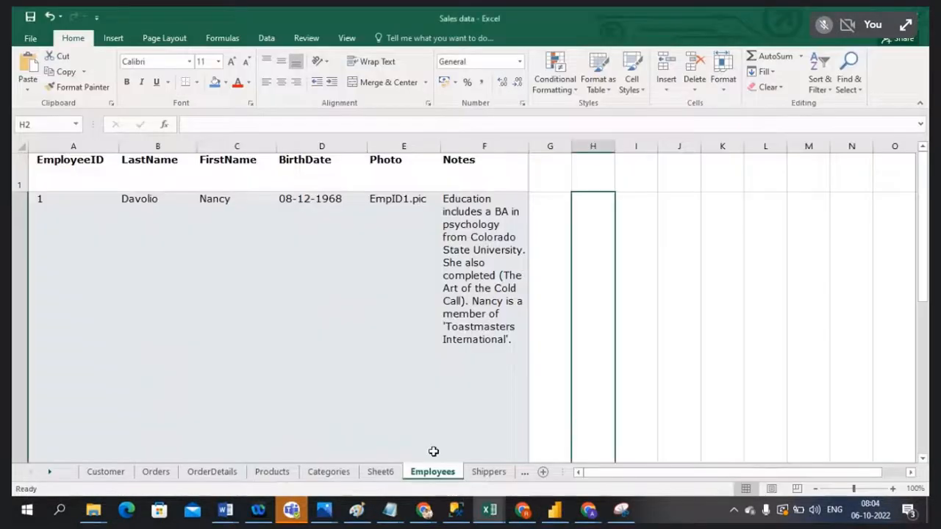
pyautogui.moveTo(426, 511)
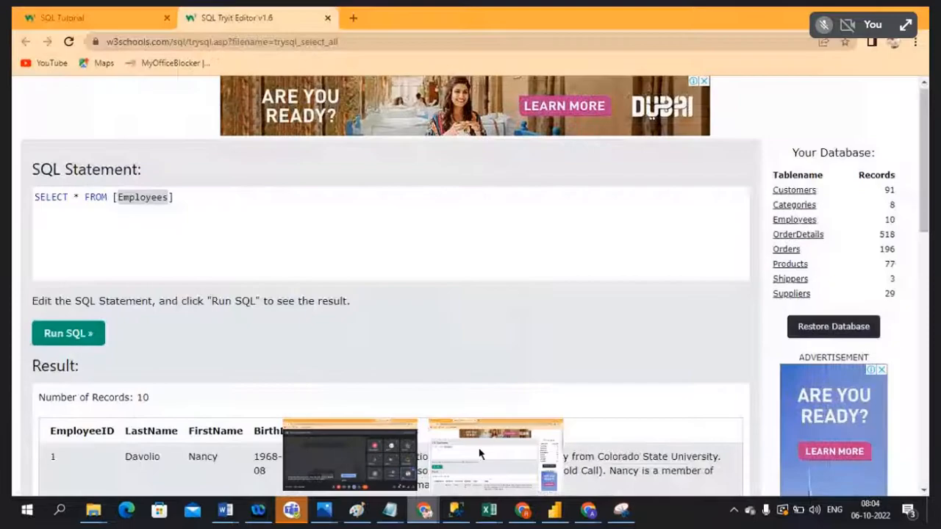
pyautogui.click(479, 454)
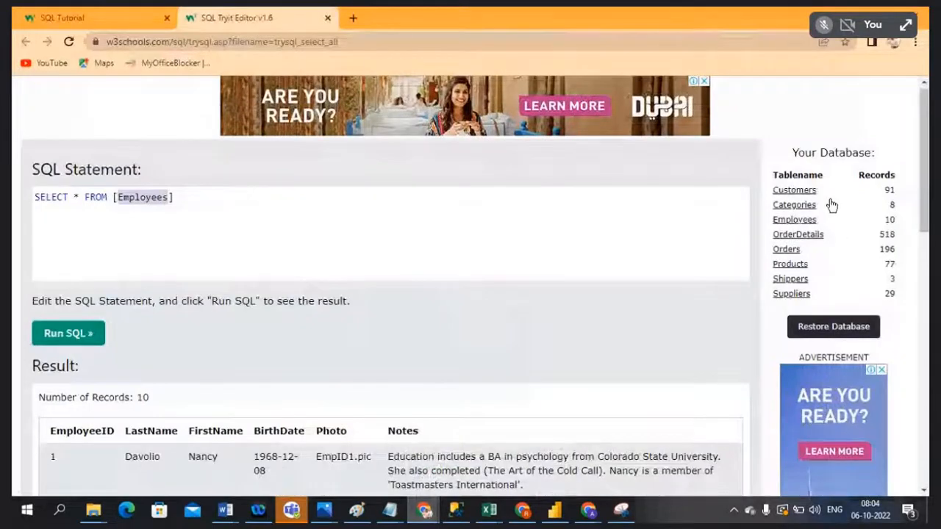
pyautogui.click(787, 251)
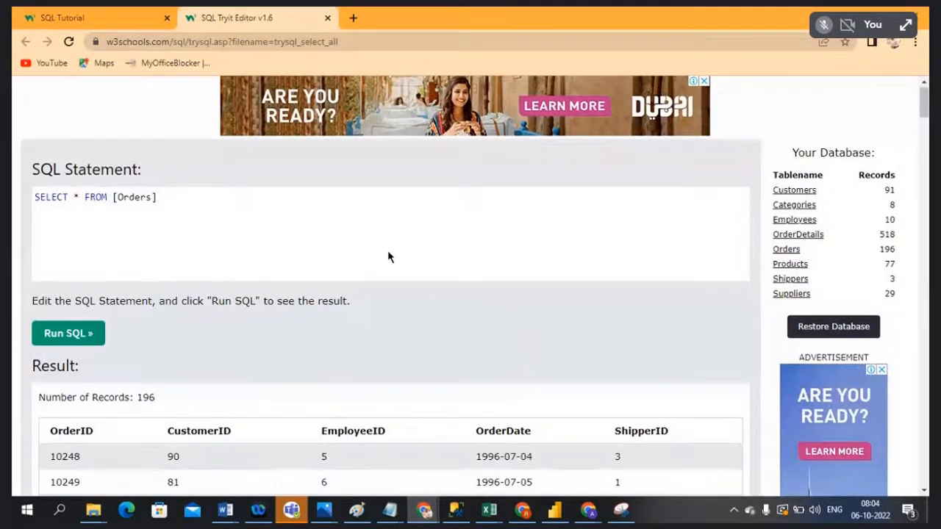
pyautogui.scroll(-5, 475, 323)
pyautogui.scroll(-3, 474, 324)
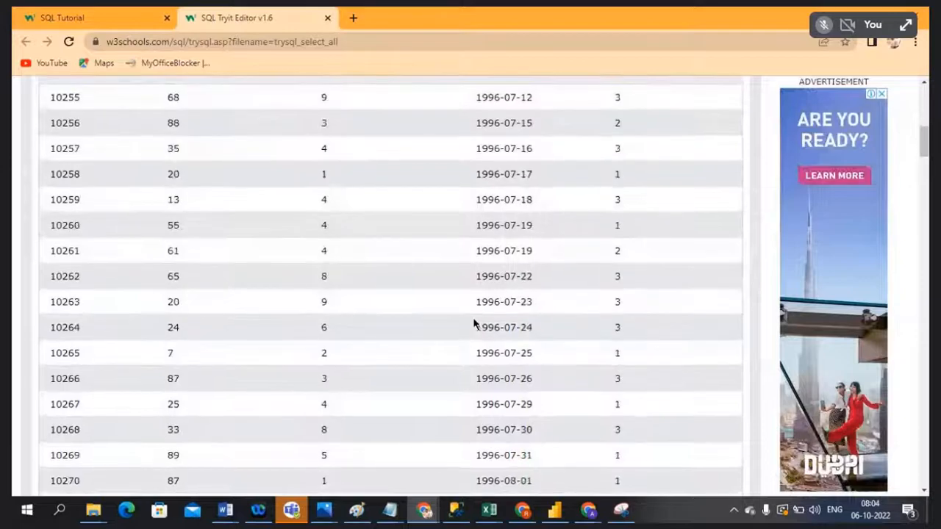
pyautogui.scroll(8, 473, 317)
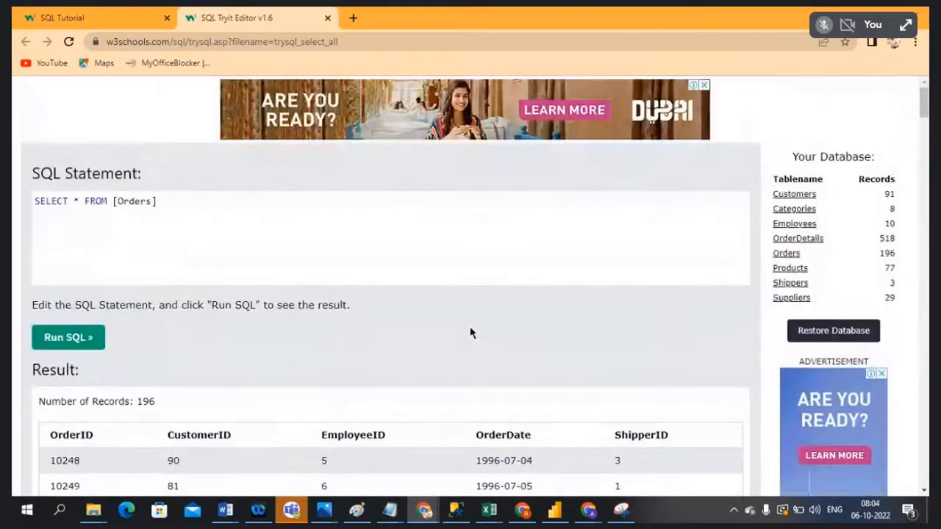
pyautogui.scroll(-1, 472, 312)
pyautogui.scroll(-2, 470, 328)
pyautogui.moveTo(49, 234); pyautogui.dragTo(650, 377)
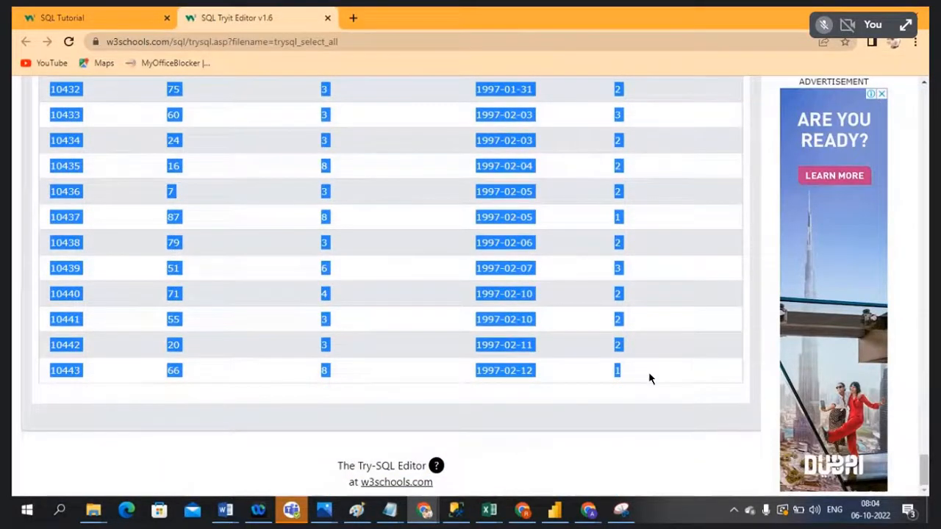
# Step: Switch to the Sales data workbook in Excel, clear the Orders sheet's existing data, and paste the copied Orders table at A1
pyautogui.click(490, 509)
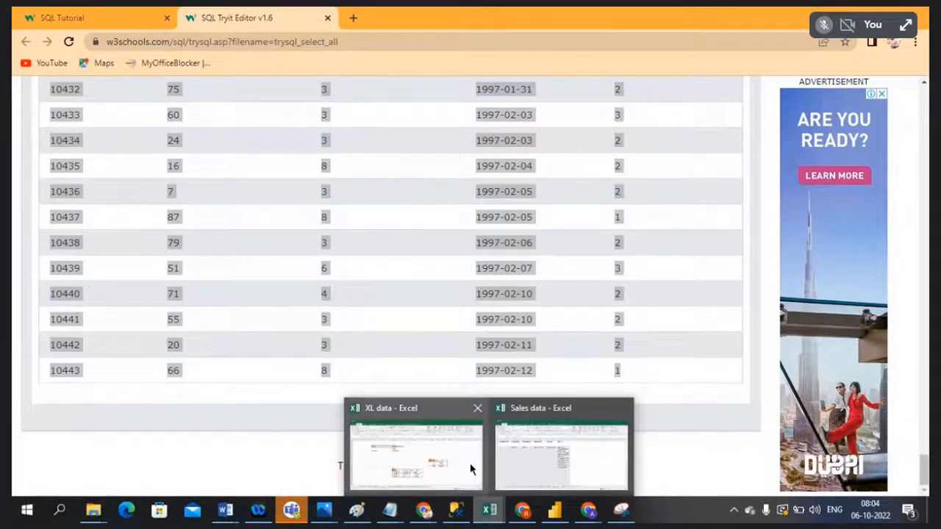
pyautogui.click(525, 459)
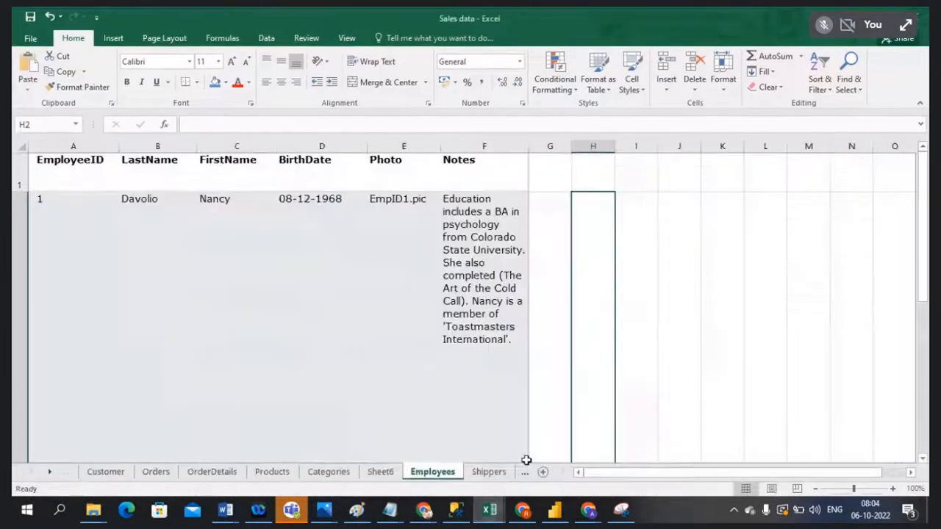
pyautogui.click(156, 474)
pyautogui.click(44, 161)
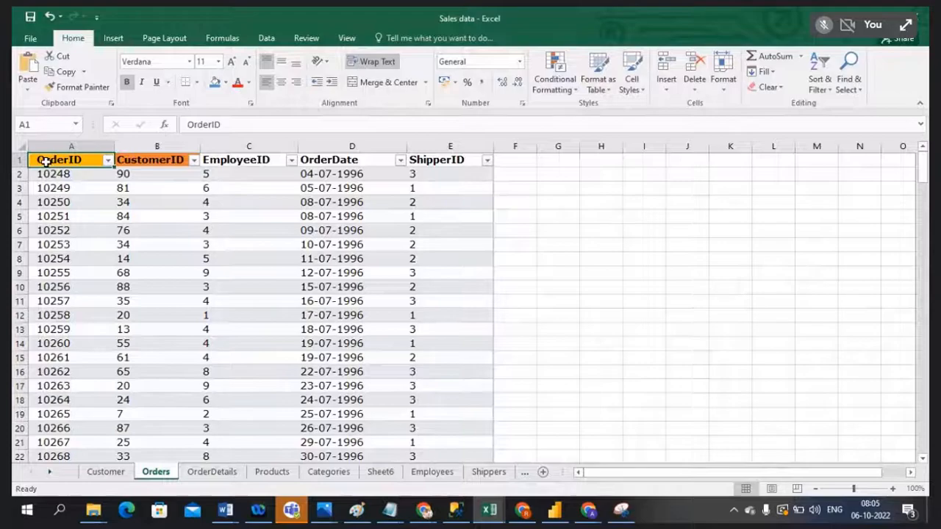
pyautogui.hotkey('ctrl', 'shift', 'End')
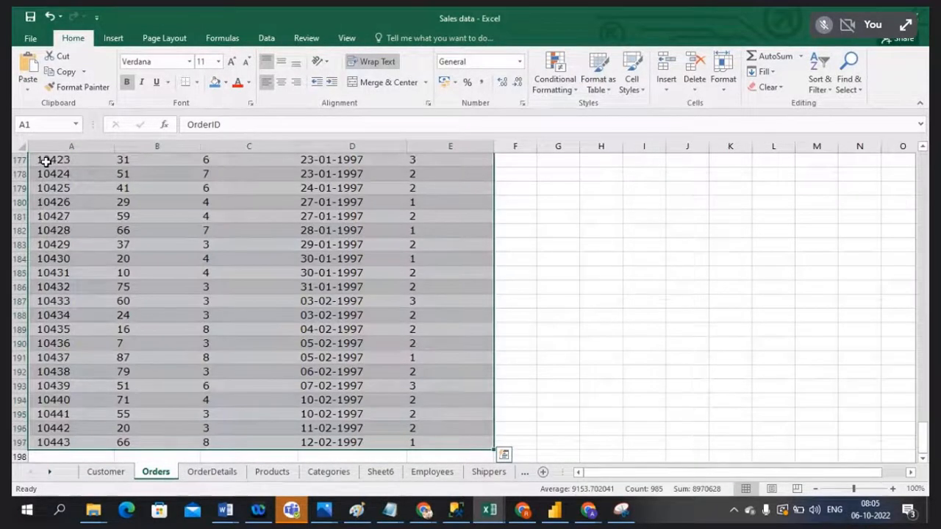
pyautogui.press('Delete')
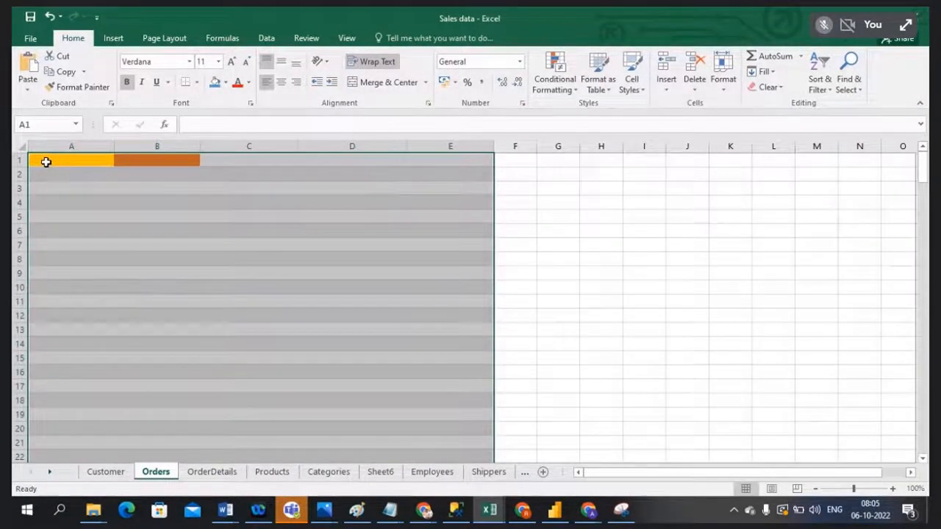
pyautogui.click(51, 162)
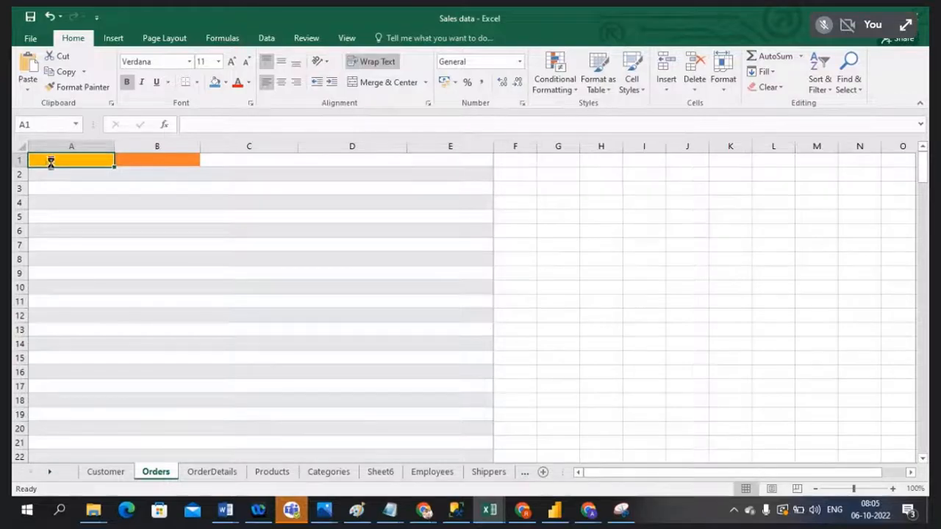
pyautogui.hotkey('ctrl', 'v')
pyautogui.click(683, 224)
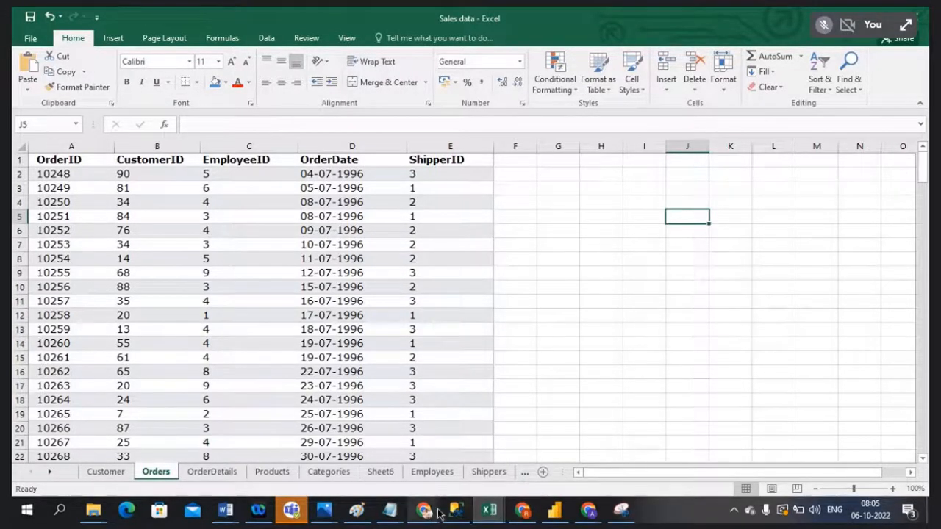
# Step: Switch to Power BI Desktop and delete the Orders table from the model
pyautogui.click(554, 509)
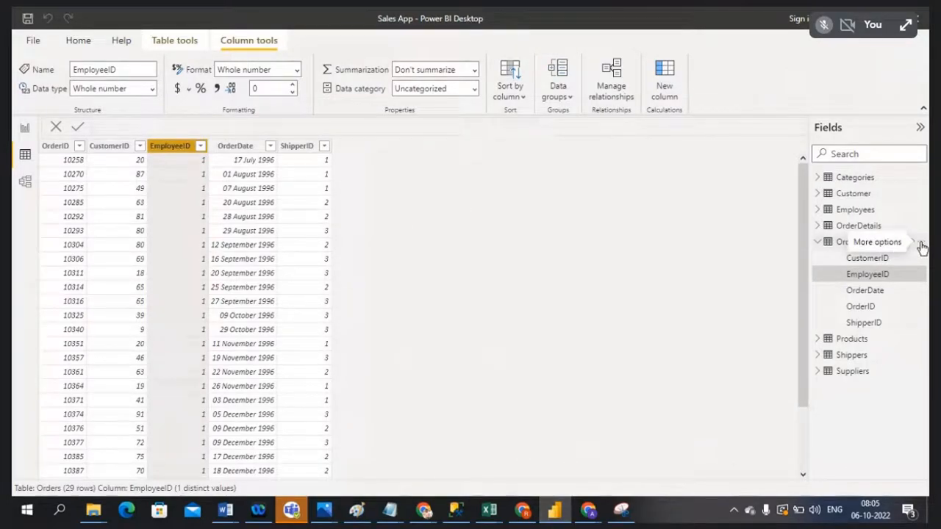
pyautogui.click(922, 244)
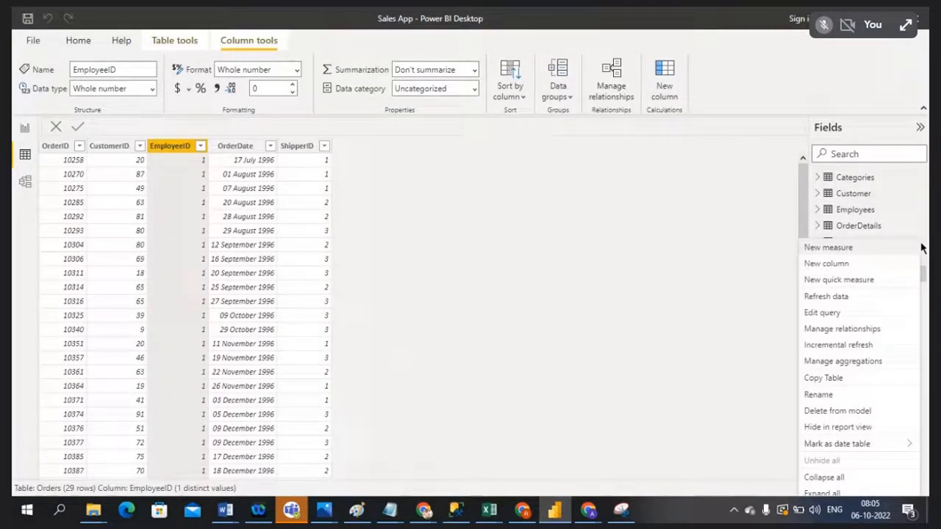
pyautogui.click(856, 416)
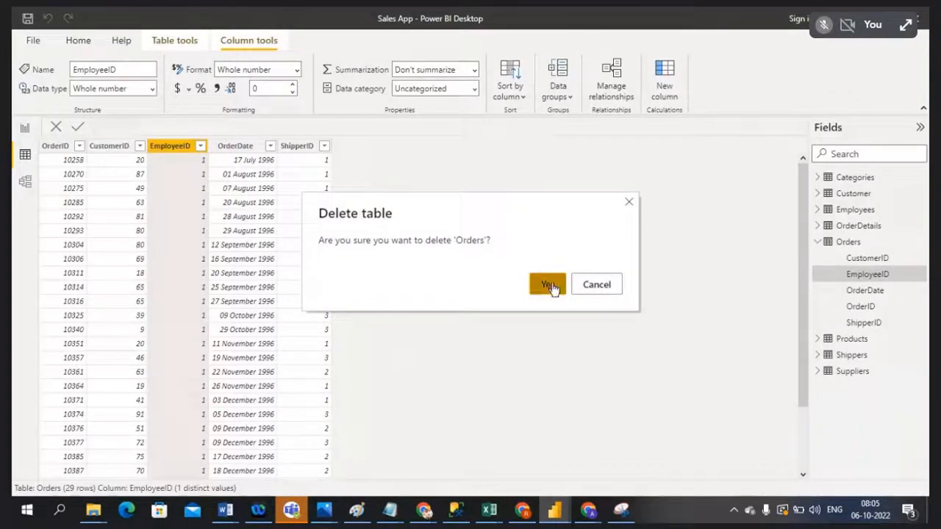
pyautogui.click(553, 287)
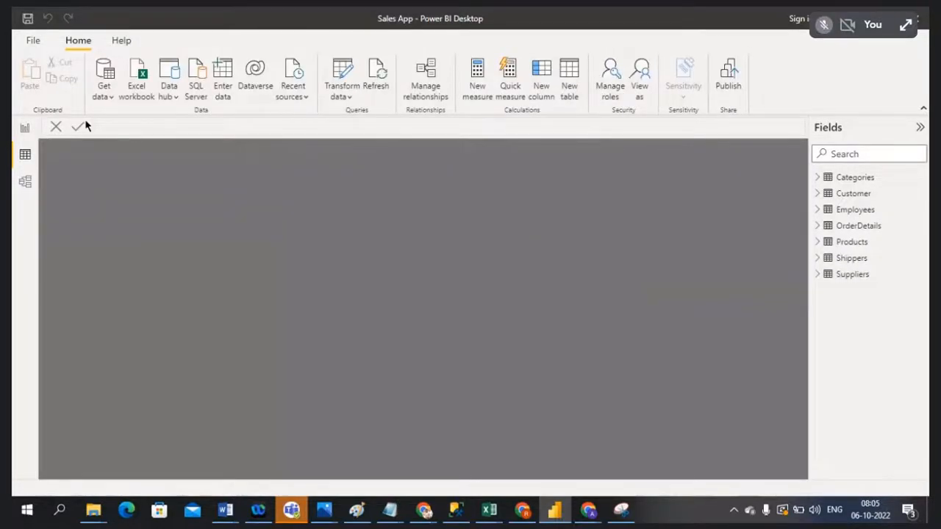
# Step: Load the Orders sheet from the Sales data Excel workbook on the Desktop and display the new table in the data view
pyautogui.click(109, 98)
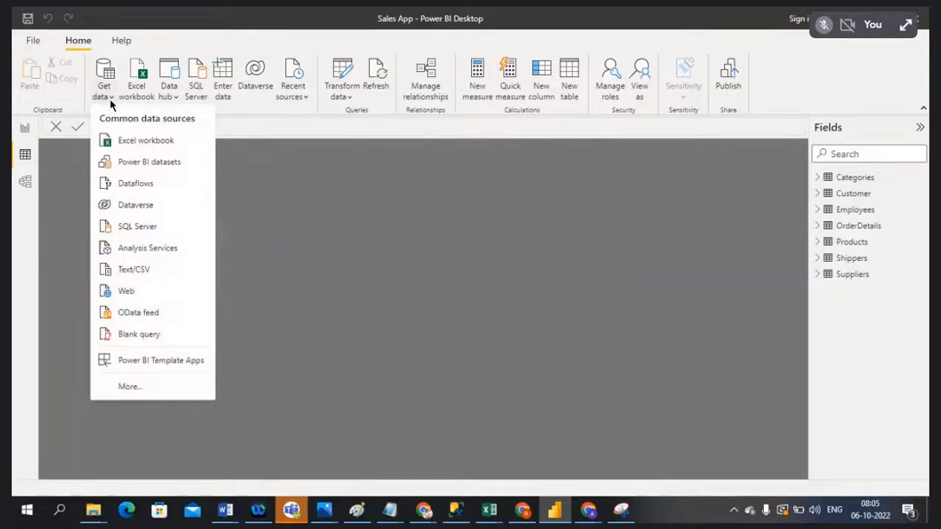
pyautogui.click(129, 141)
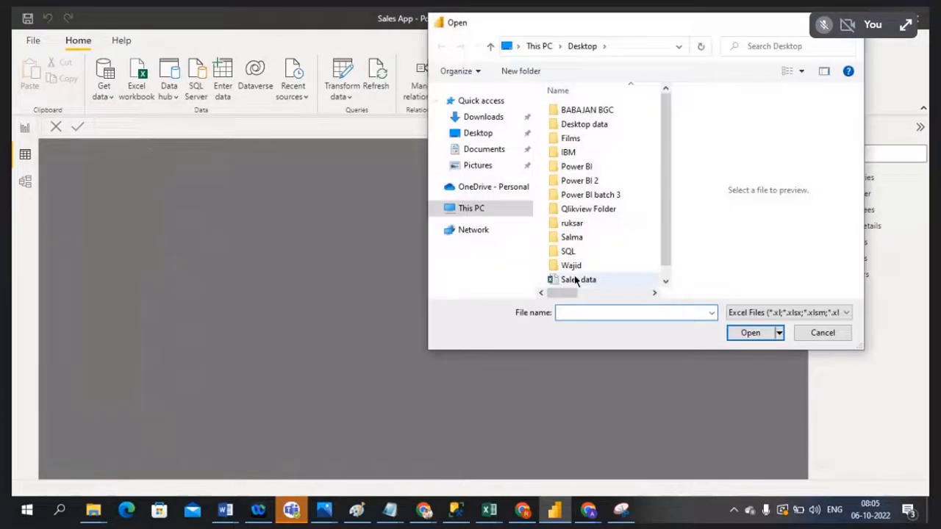
pyautogui.doubleClick(578, 280)
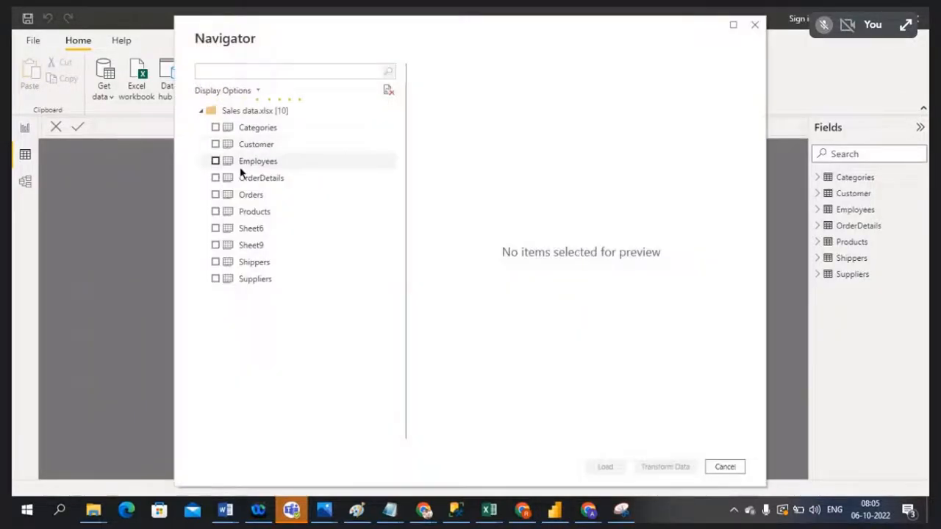
pyautogui.click(215, 195)
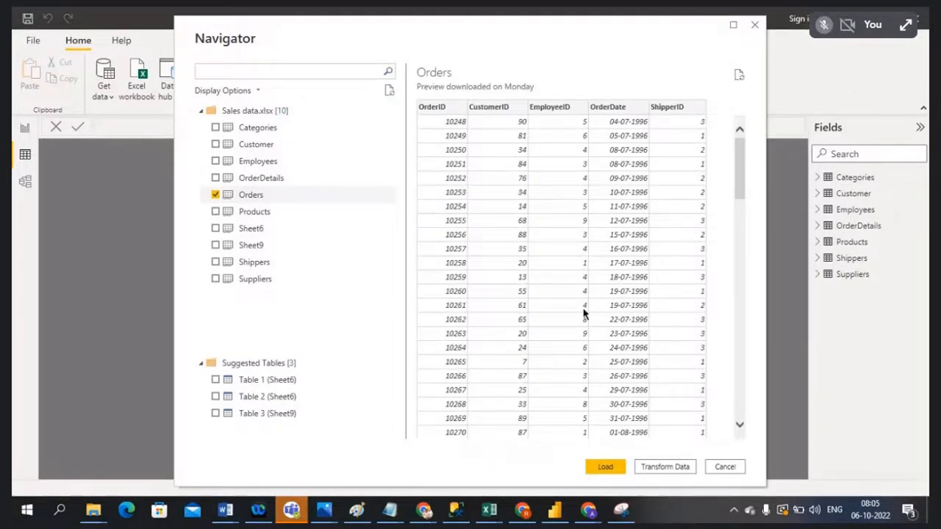
pyautogui.click(612, 466)
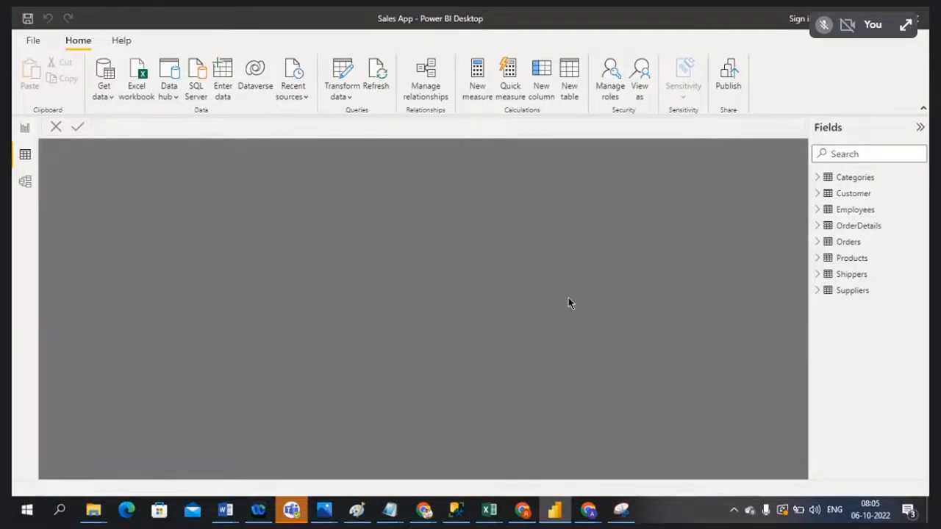
pyautogui.click(25, 154)
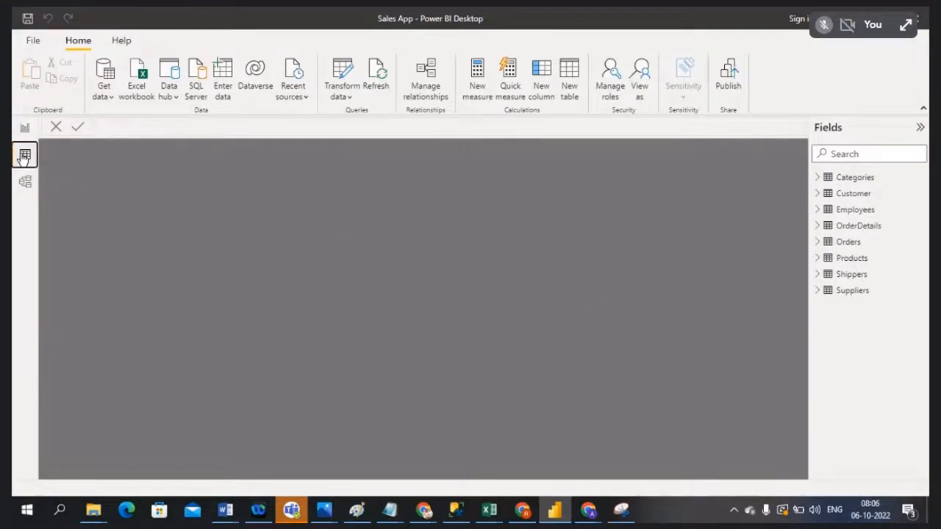
pyautogui.click(847, 242)
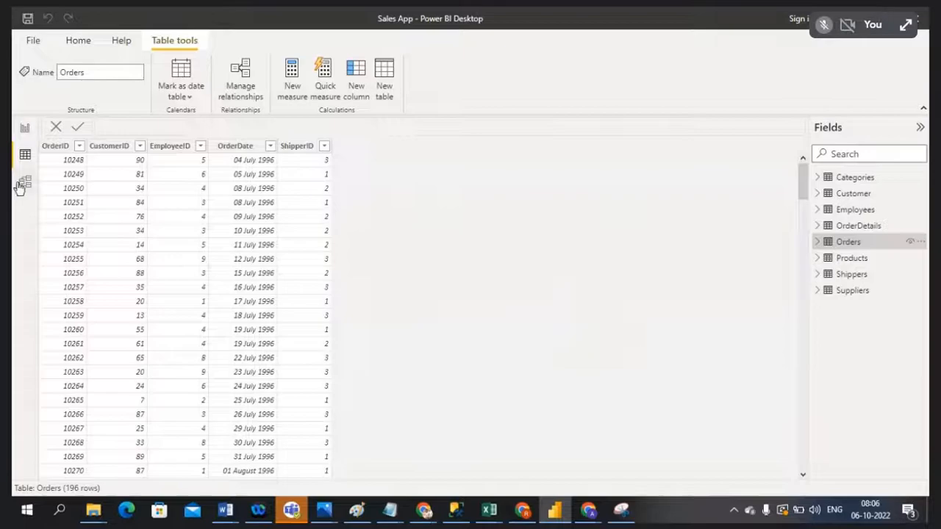
# Step: Look at the Employees table, and remove the OrderID filter from the OrderDetails table by selecting all values
pyautogui.click(858, 212)
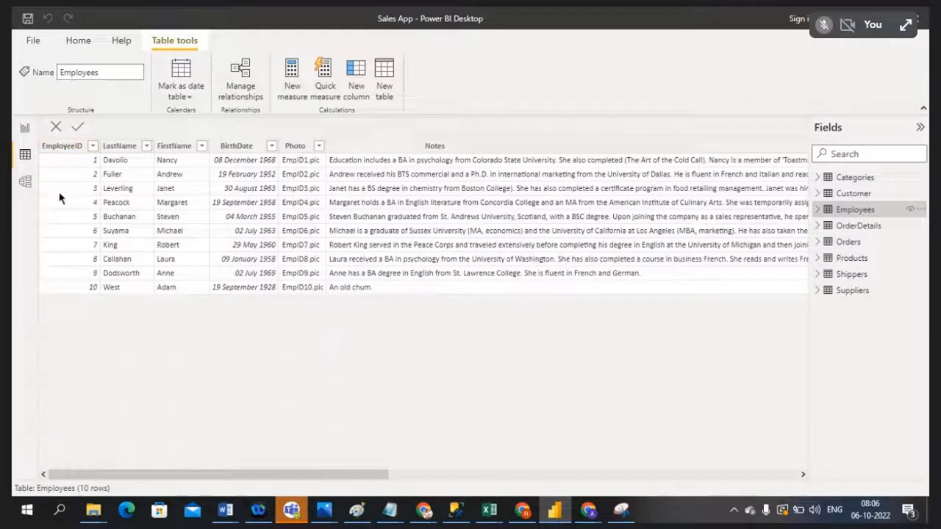
pyautogui.click(869, 231)
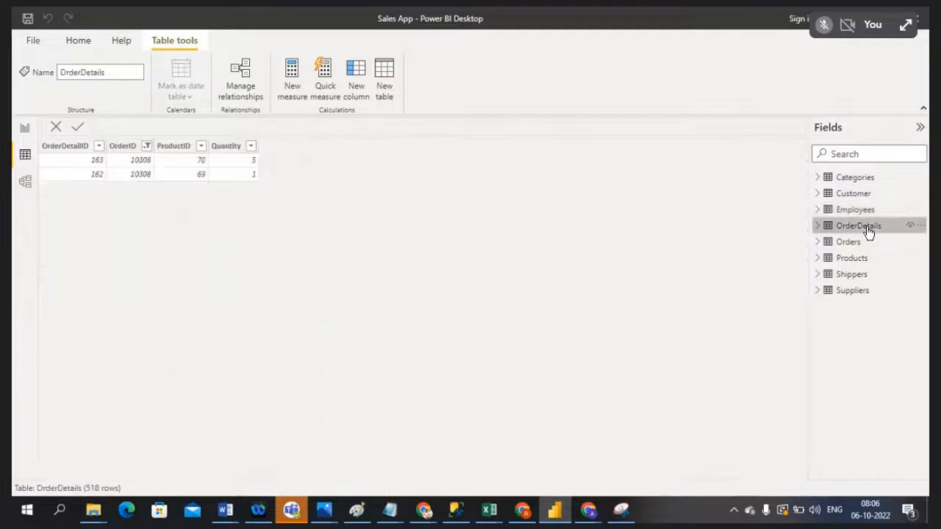
pyautogui.click(147, 150)
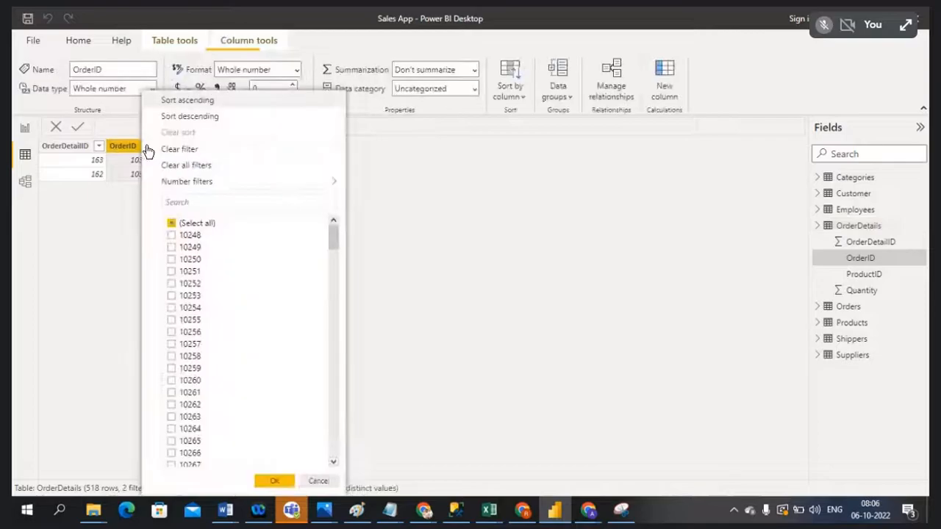
pyautogui.click(174, 223)
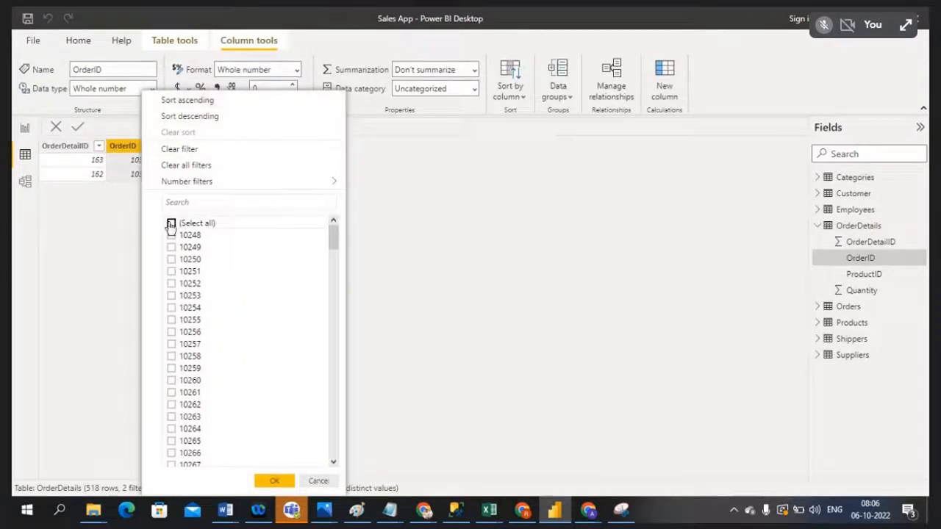
pyautogui.click(171, 224)
pyautogui.click(270, 481)
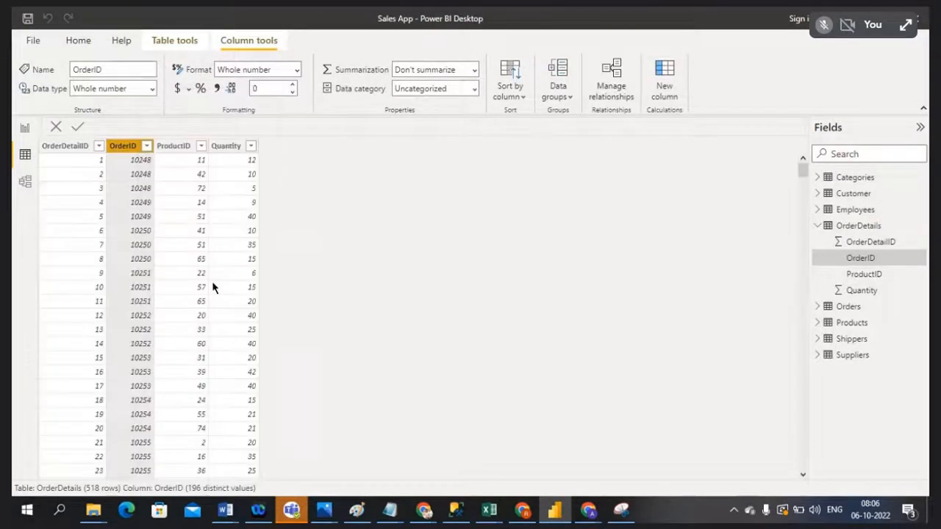
# Step: Arrange the model diagram so that the Orders table sits directly beside Employees, between Employees and Shippers
pyautogui.click(23, 181)
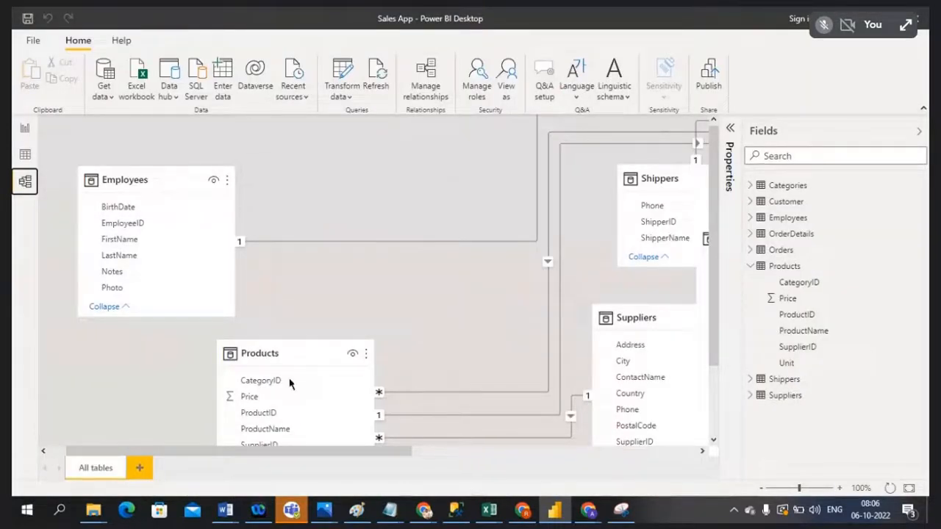
pyautogui.moveTo(308, 451); pyautogui.dragTo(583, 450)
pyautogui.moveTo(579, 180); pyautogui.dragTo(95, 179)
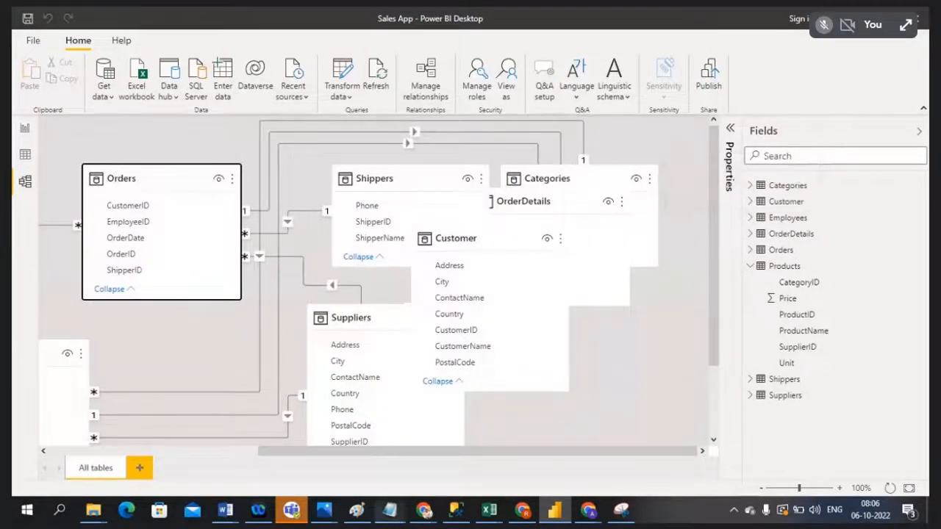
pyautogui.moveTo(362, 450); pyautogui.dragTo(128, 454)
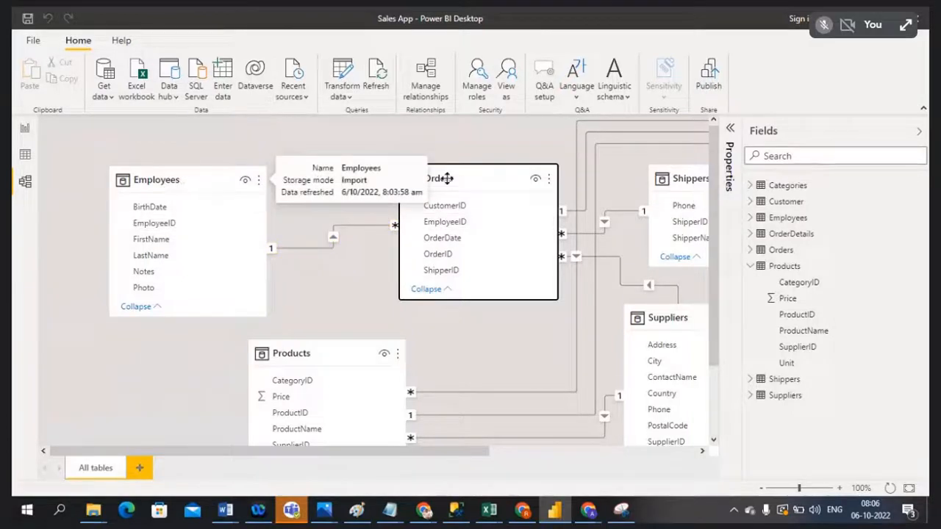
pyautogui.moveTo(212, 181); pyautogui.dragTo(162, 162)
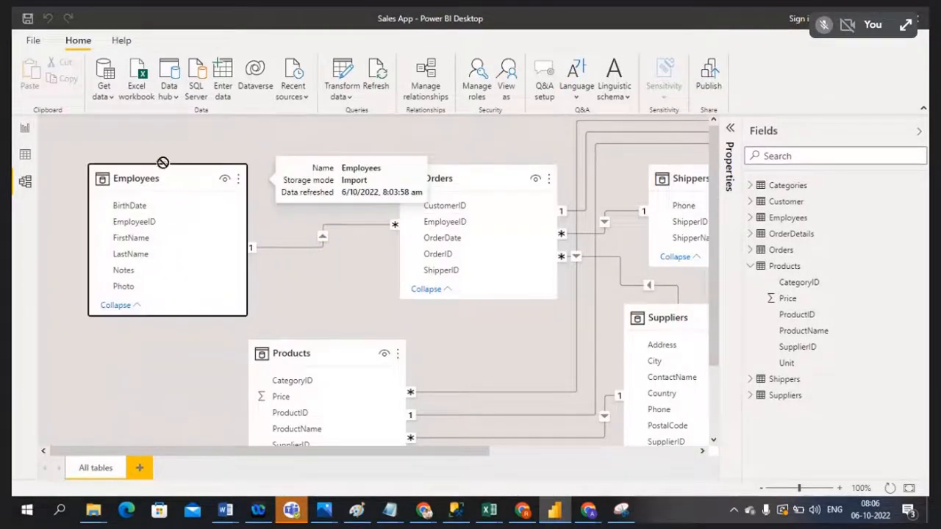
pyautogui.moveTo(487, 185); pyautogui.dragTo(380, 179)
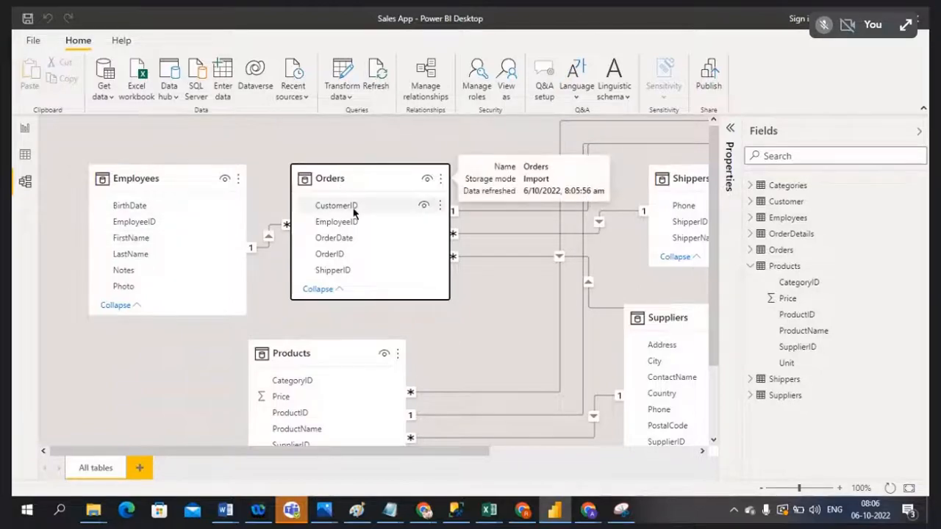
# Step: In the data view, filter the Employees table to show only EmployeeID 2
pyautogui.click(29, 160)
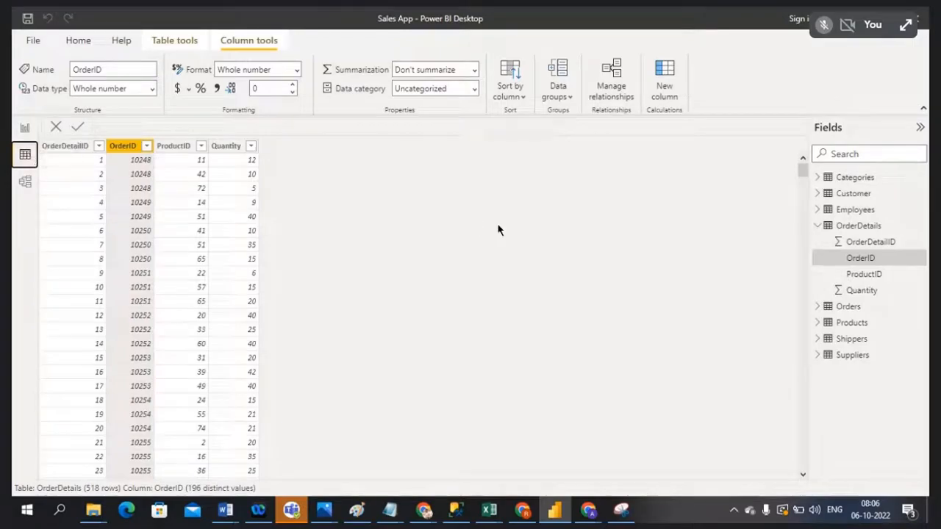
pyautogui.click(888, 213)
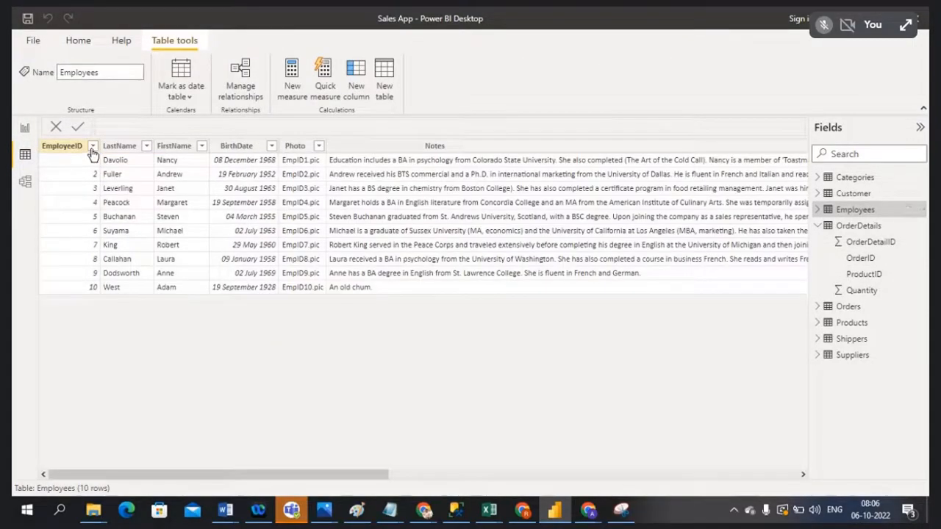
pyautogui.click(93, 147)
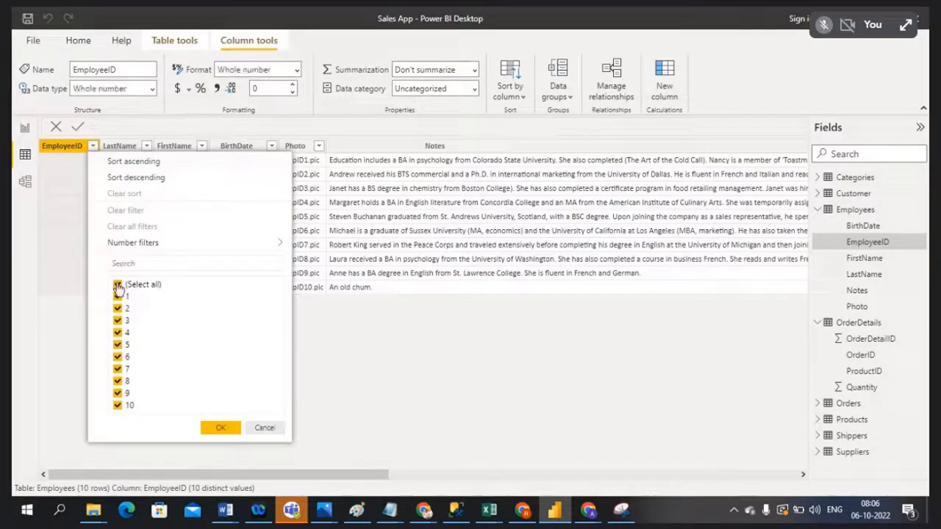
pyautogui.click(118, 286)
pyautogui.click(118, 309)
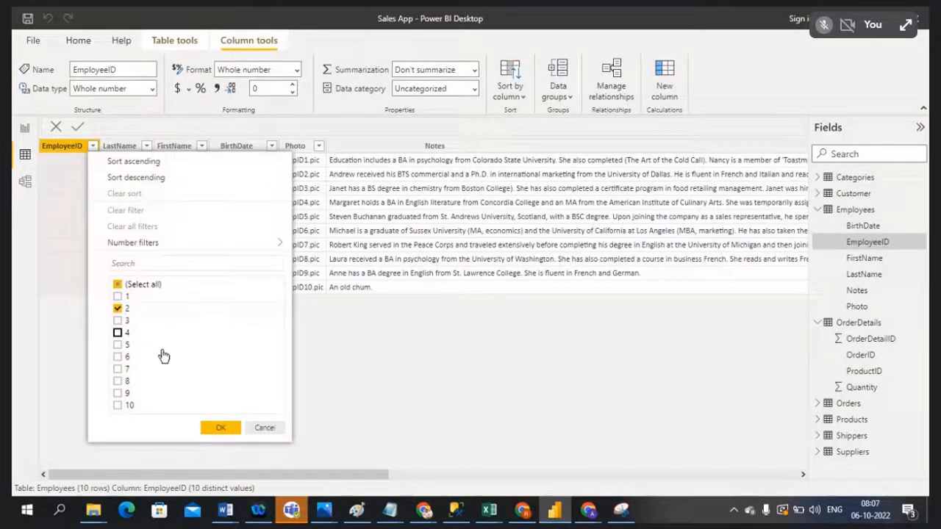
pyautogui.click(218, 428)
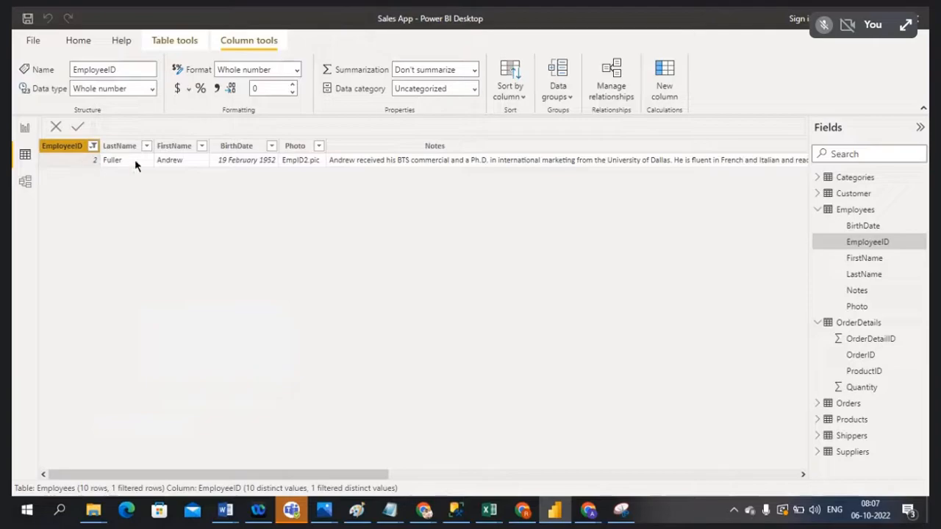
# Step: Filter the Orders table to show only the records with EmployeeID 2
pyautogui.click(860, 405)
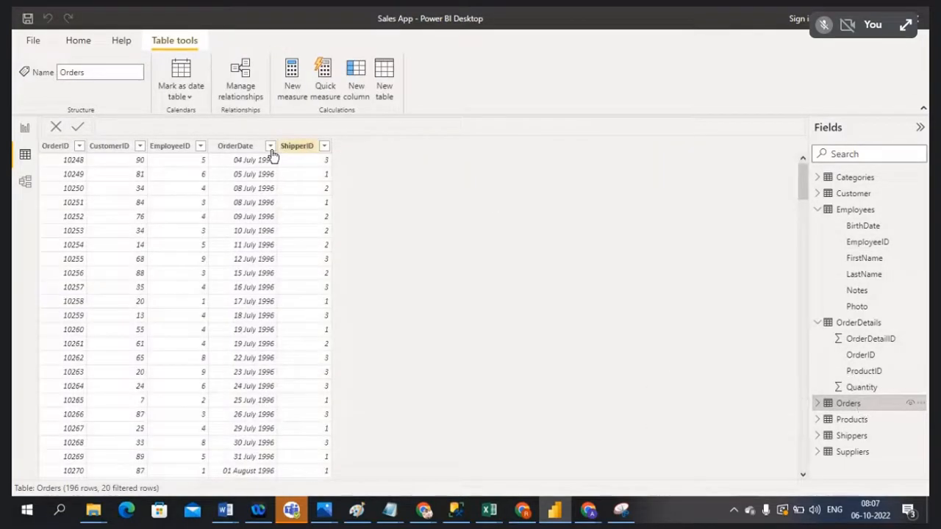
pyautogui.click(200, 147)
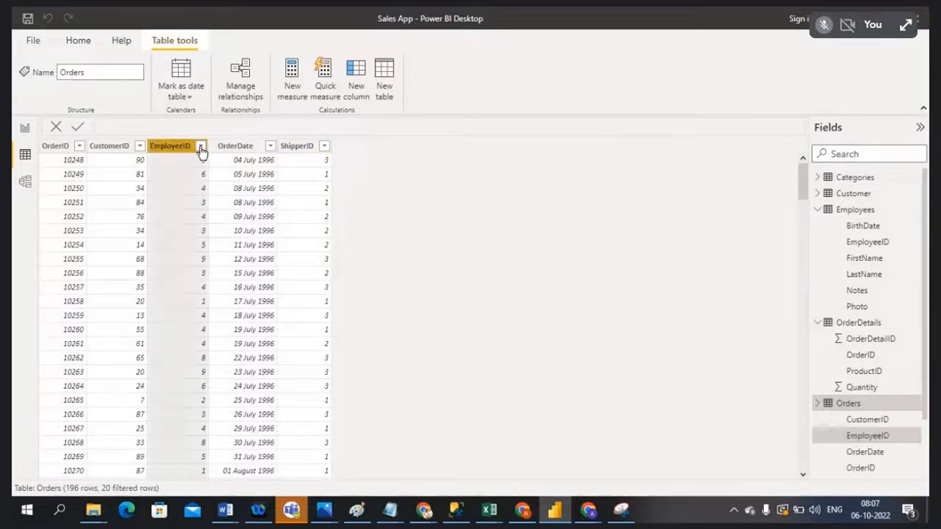
pyautogui.click(226, 285)
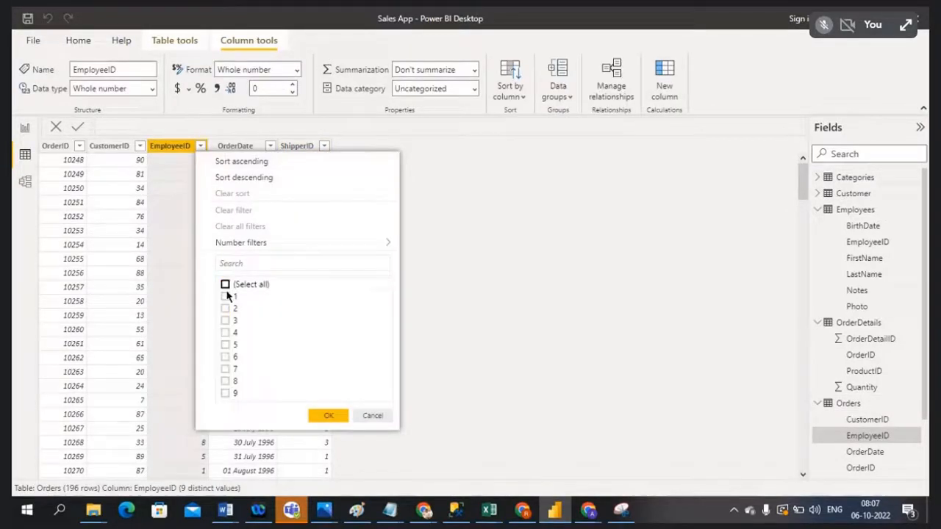
pyautogui.click(225, 308)
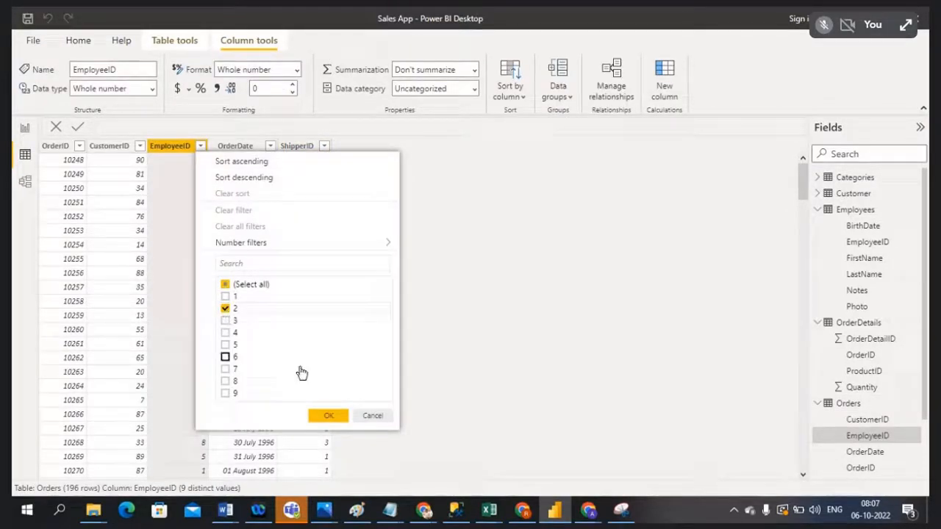
pyautogui.click(329, 417)
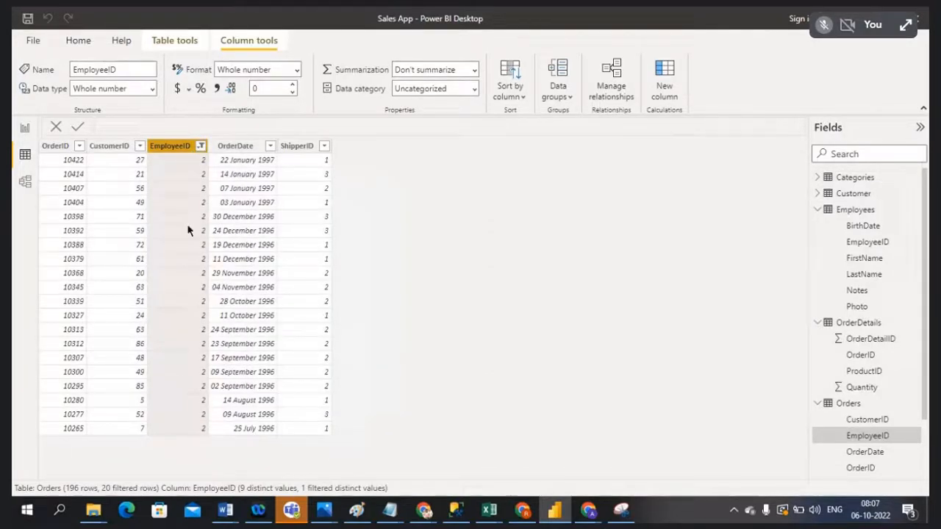
# Step: Widen the Photo column of the Employees table, select it, and return to the filtered Orders table
pyautogui.click(856, 209)
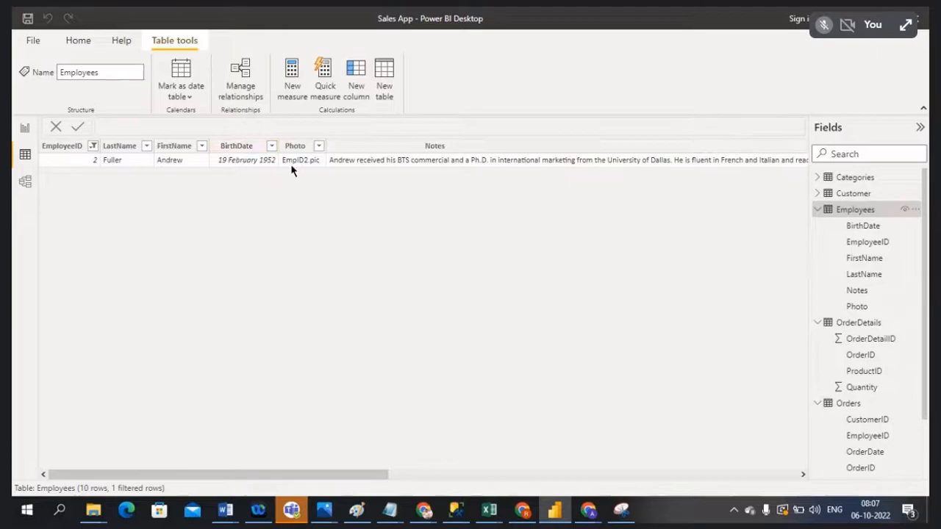
pyautogui.moveTo(324, 151); pyautogui.dragTo(362, 150)
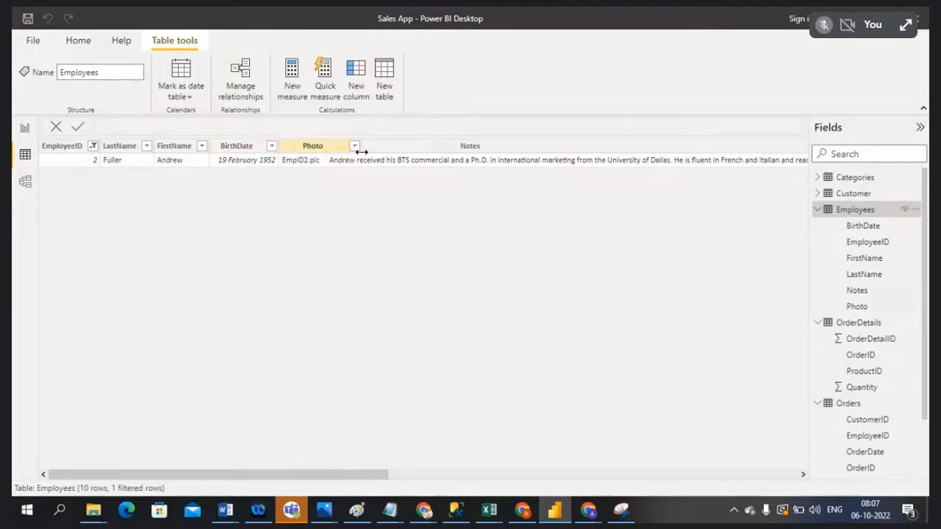
pyautogui.click(314, 163)
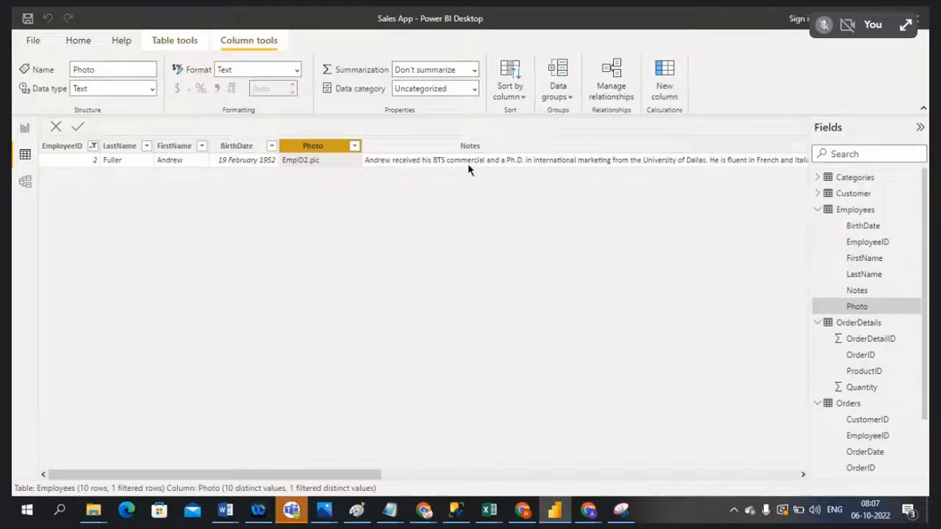
pyautogui.click(855, 405)
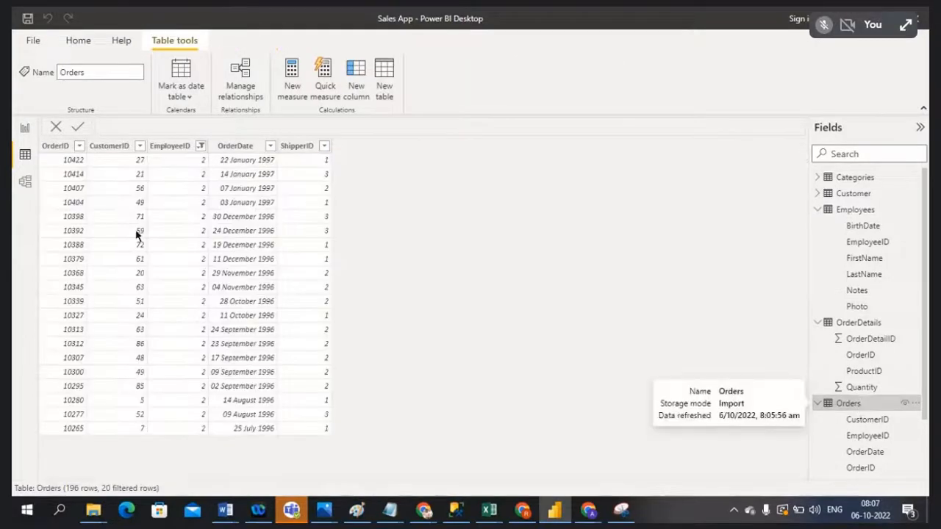
# Step: Select the EmployeeID column of the filtered Orders table, compare it with the filtered Employees table, and return to Orders
pyautogui.click(181, 149)
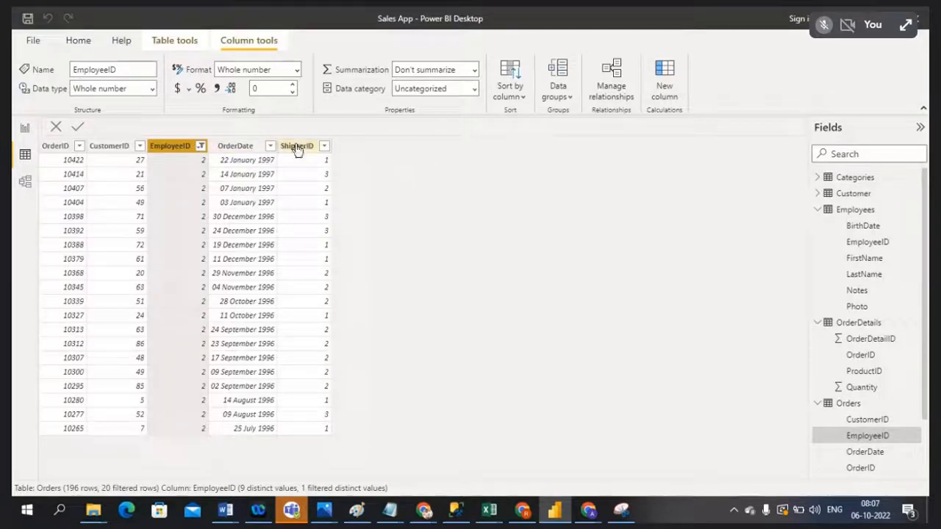
pyautogui.click(864, 211)
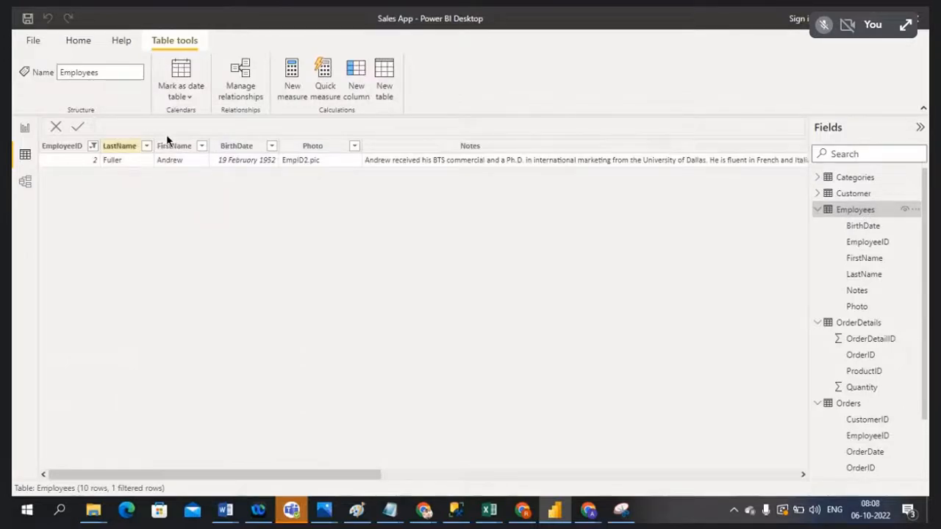
pyautogui.click(865, 408)
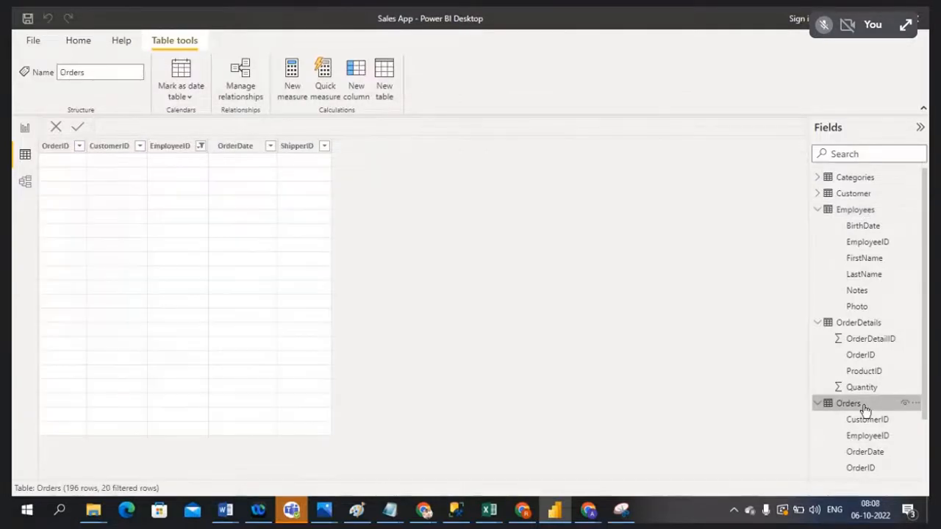
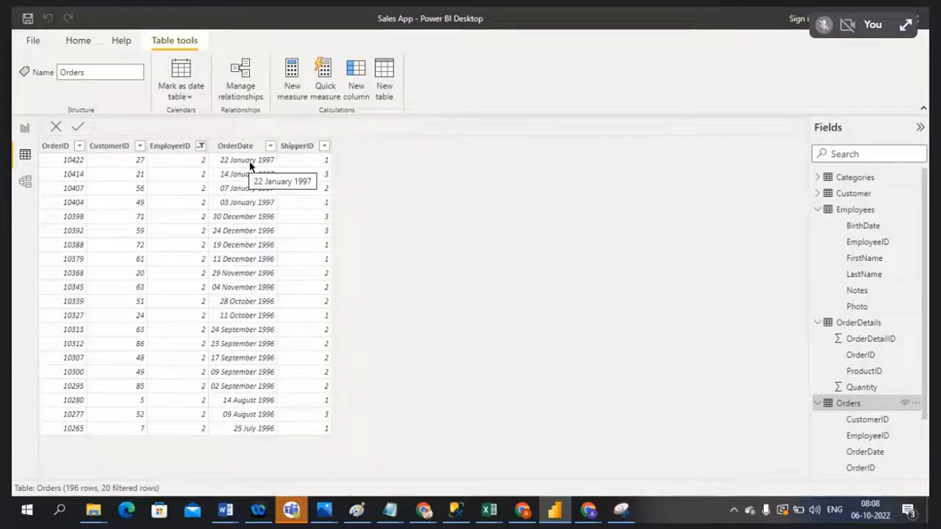
# Step: Open the model diagram and select the Employees table to examine its relationship with Orders
pyautogui.click(25, 182)
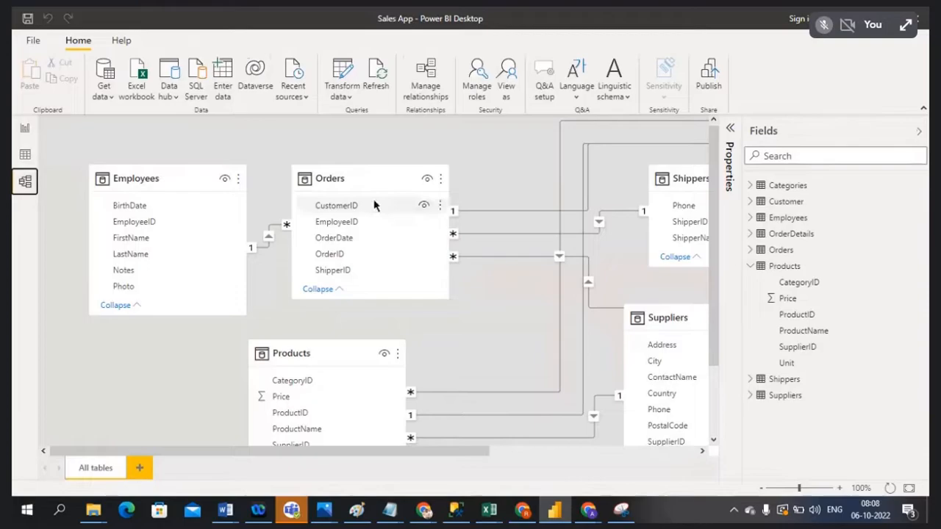
pyautogui.click(147, 180)
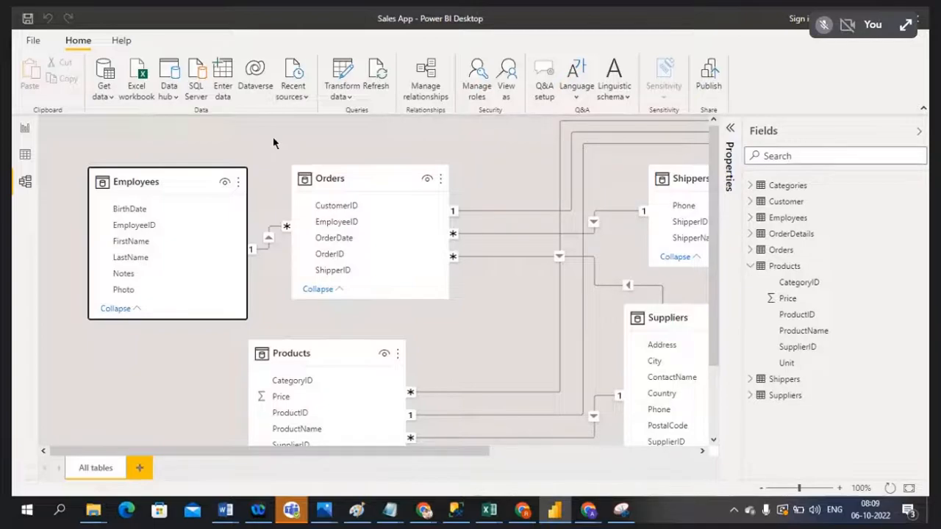
pyautogui.moveTo(150, 183)
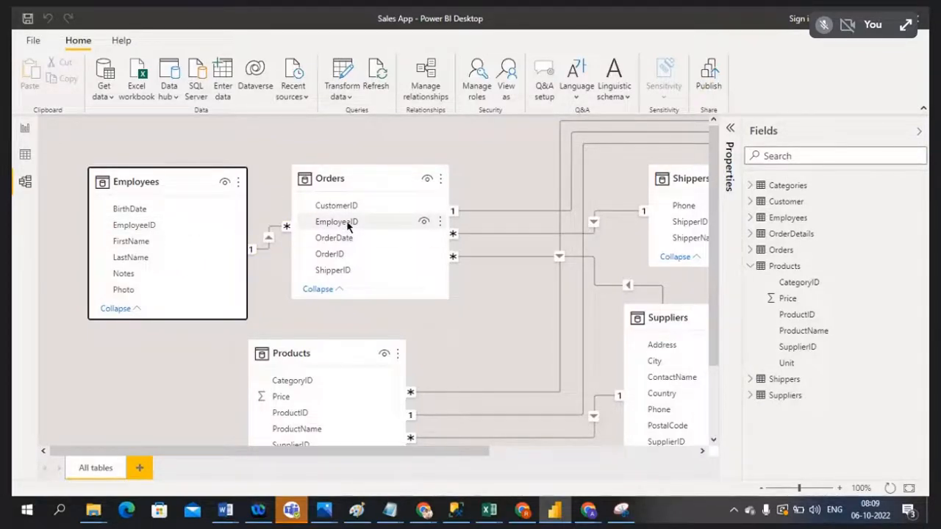
# Step: Select the Orders table in the diagram and trace its OrderID relationship line across to the OrderDetails table
pyautogui.click(364, 180)
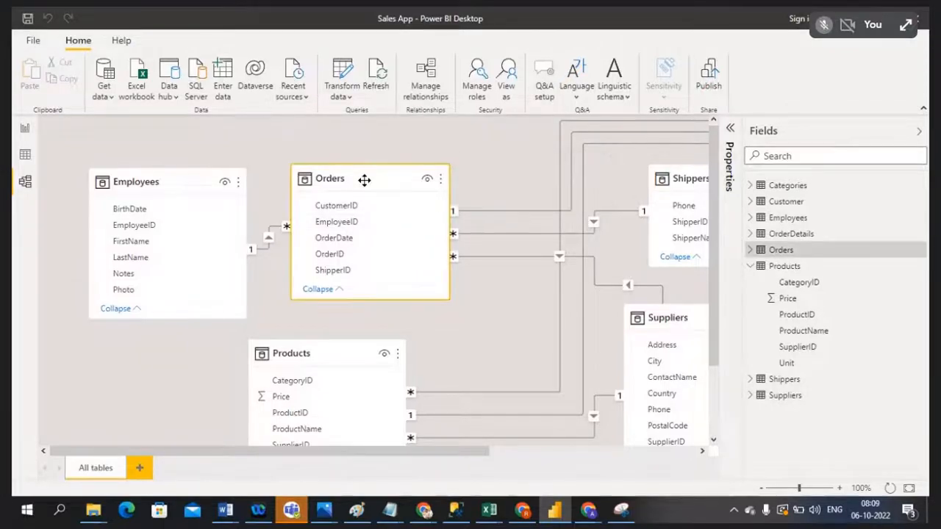
pyautogui.moveTo(467, 452); pyautogui.dragTo(557, 452)
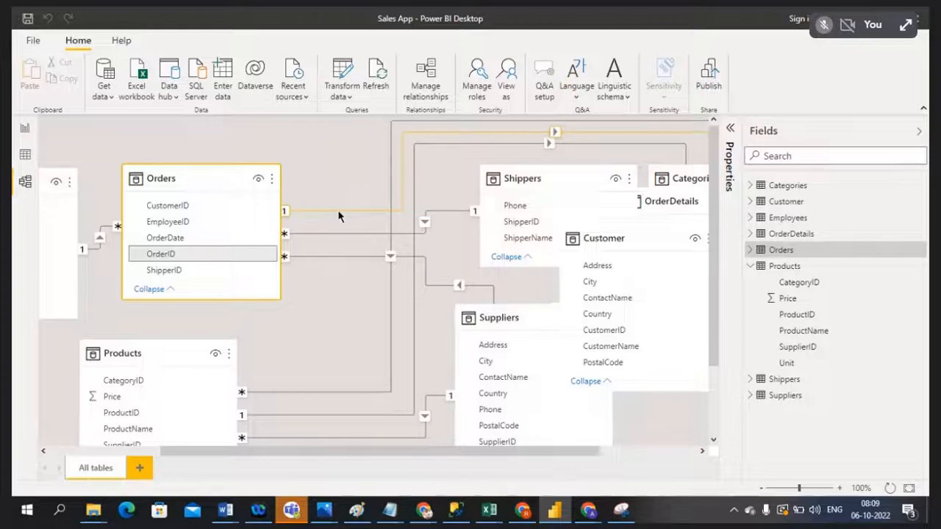
pyautogui.moveTo(396, 454); pyautogui.dragTo(503, 450)
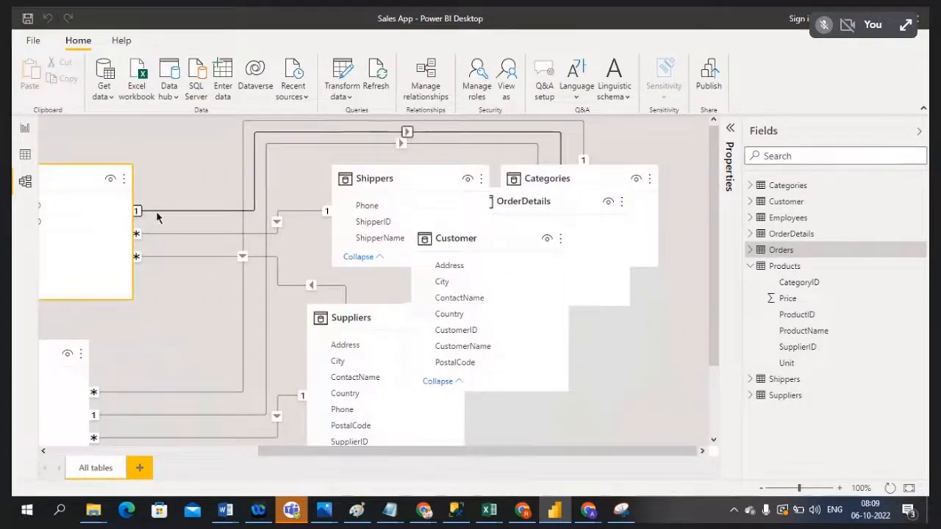
# Step: Collapse the Fields pane and set the model diagram zoom to 90% so that the tables fit in view
pyautogui.moveTo(265, 451); pyautogui.dragTo(263, 454)
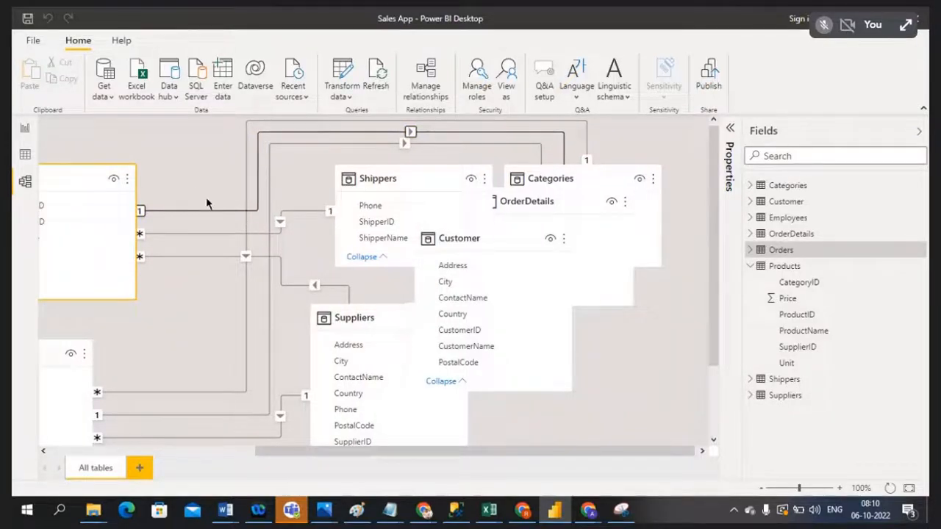
pyautogui.click(759, 489)
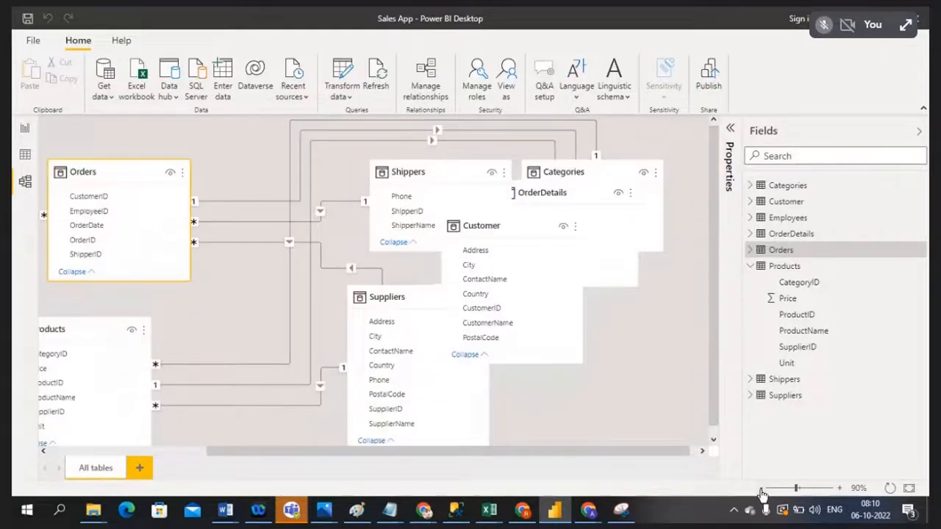
pyautogui.click(762, 491)
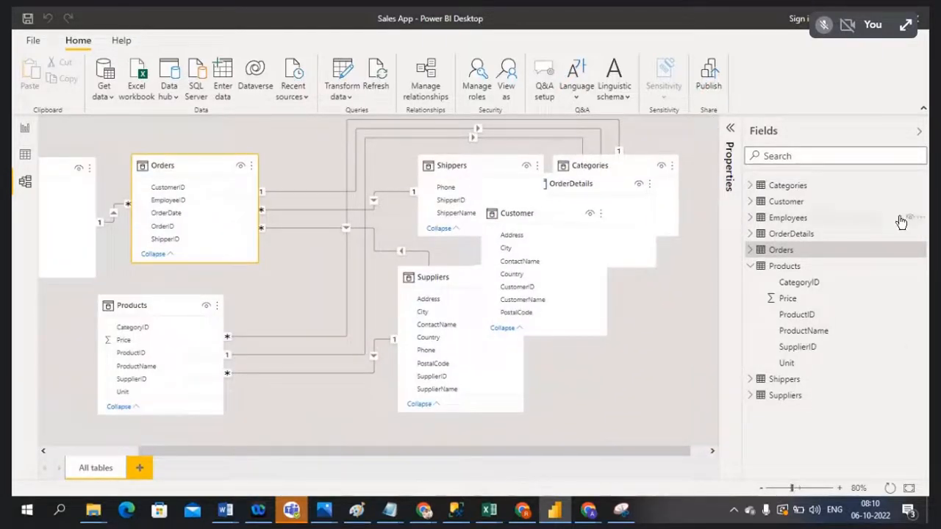
pyautogui.click(920, 136)
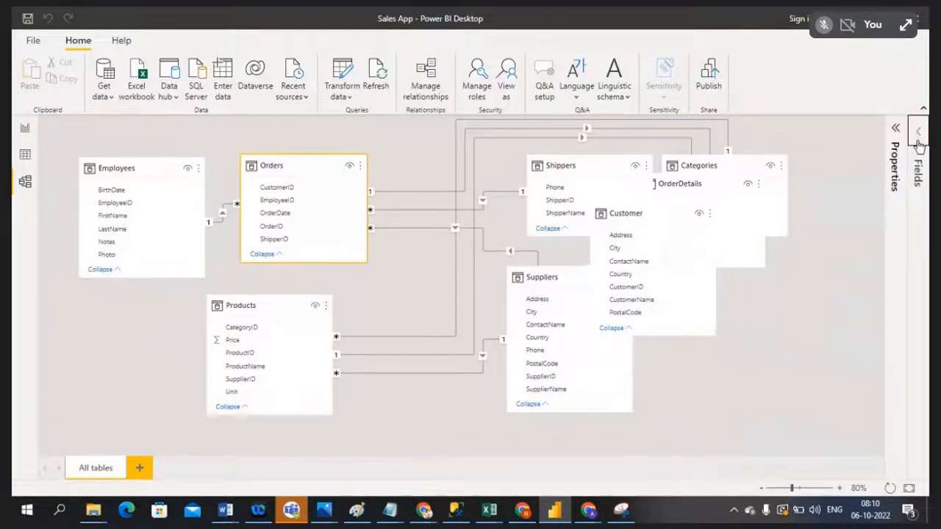
pyautogui.click(839, 488)
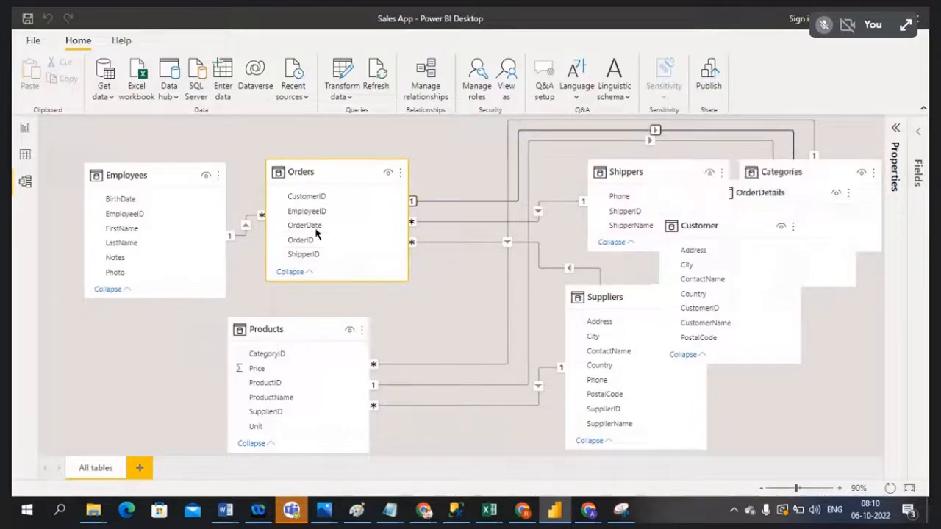
# Step: Move the Shippers, Customer and Categories tables down in the diagram and place OrderDetails beside Orders
pyautogui.click(146, 179)
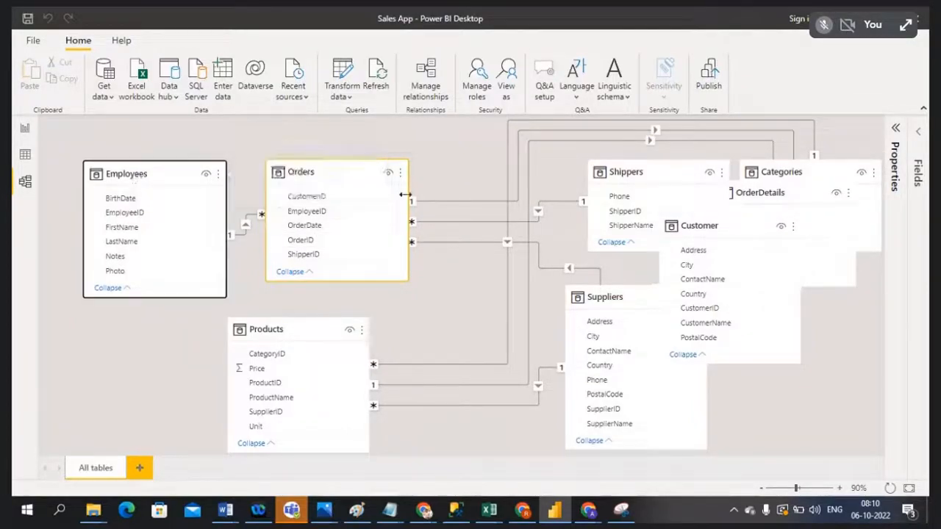
pyautogui.moveTo(673, 170); pyautogui.dragTo(791, 344)
pyautogui.moveTo(734, 231); pyautogui.dragTo(770, 315)
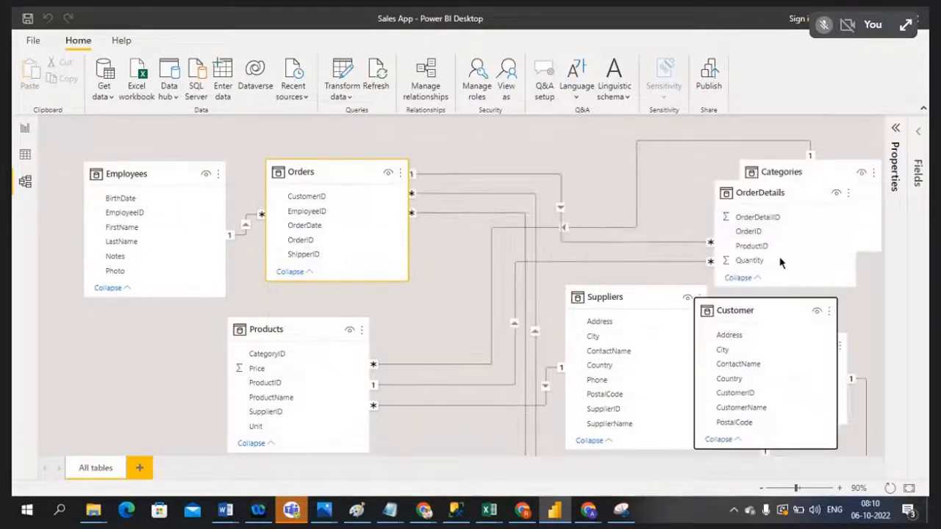
pyautogui.moveTo(773, 194); pyautogui.dragTo(784, 312)
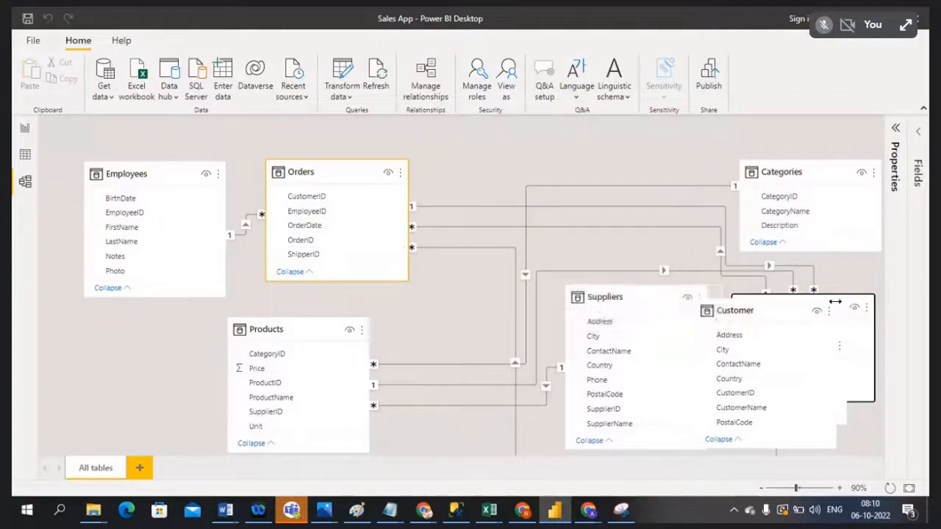
pyautogui.moveTo(806, 274); pyautogui.dragTo(601, 162)
pyautogui.moveTo(821, 171); pyautogui.dragTo(828, 387)
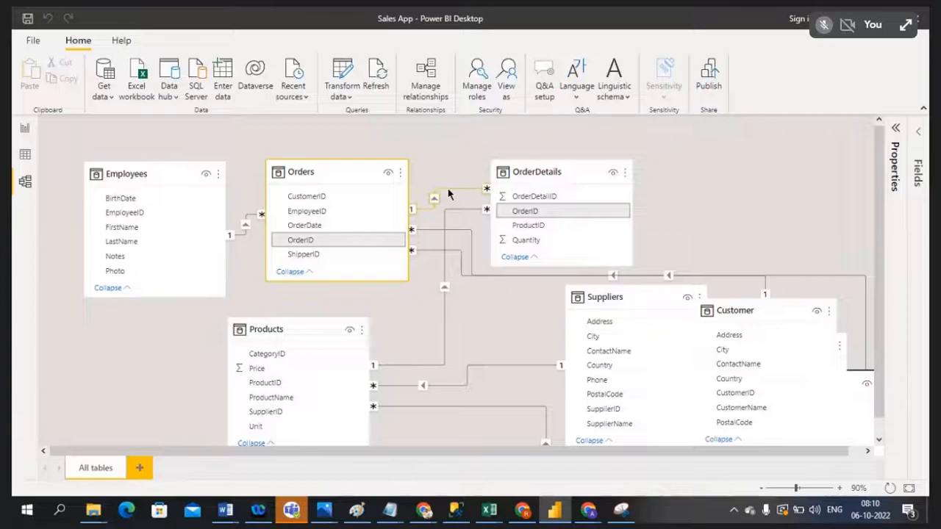
# Step: Nudge OrderDetails slightly closer to Orders and inspect its relationships with Orders and Products
pyautogui.moveTo(534, 169); pyautogui.dragTo(526, 168)
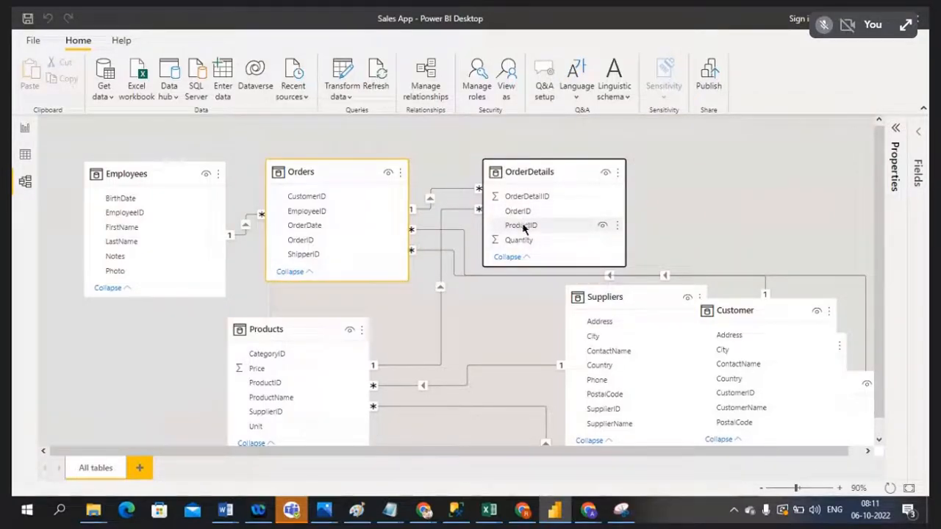
pyautogui.click(458, 191)
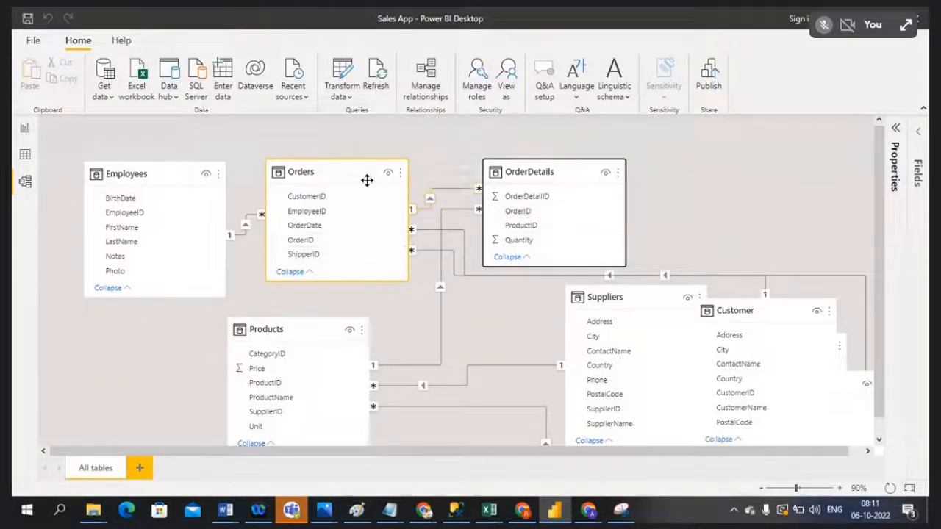
pyautogui.click(454, 212)
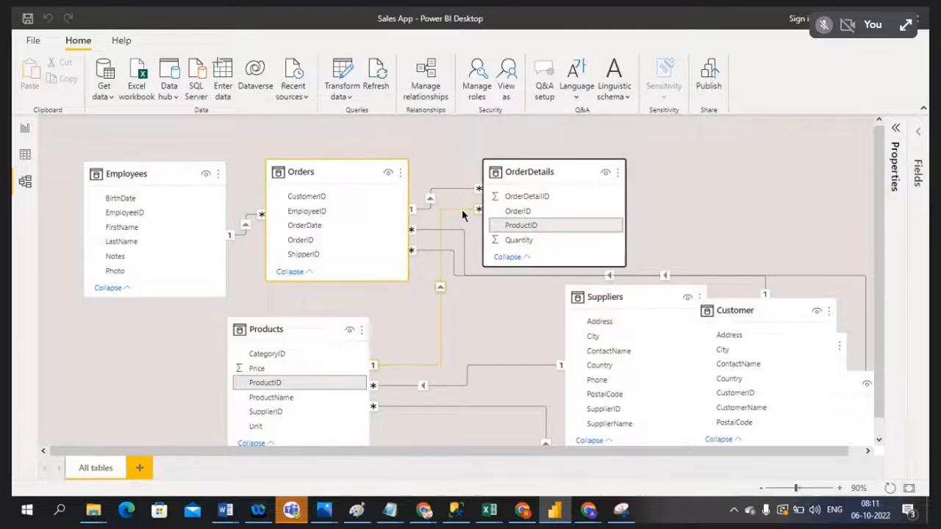
# Step: Place Products beside OrderDetails and arrange Suppliers, Customer, Shippers and Categories in a row beneath the other tables
pyautogui.moveTo(307, 330); pyautogui.dragTo(765, 143)
pyautogui.moveTo(621, 295); pyautogui.dragTo(567, 370)
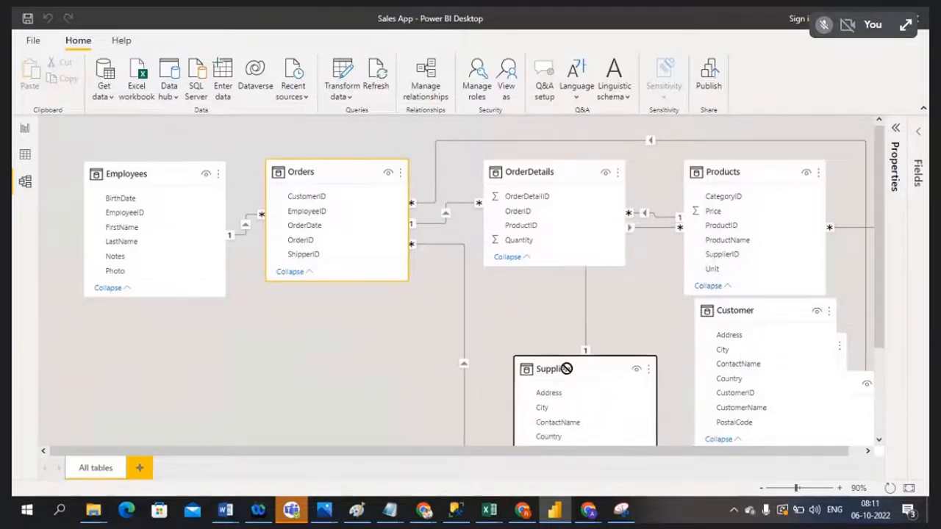
pyautogui.moveTo(756, 309); pyautogui.dragTo(725, 397)
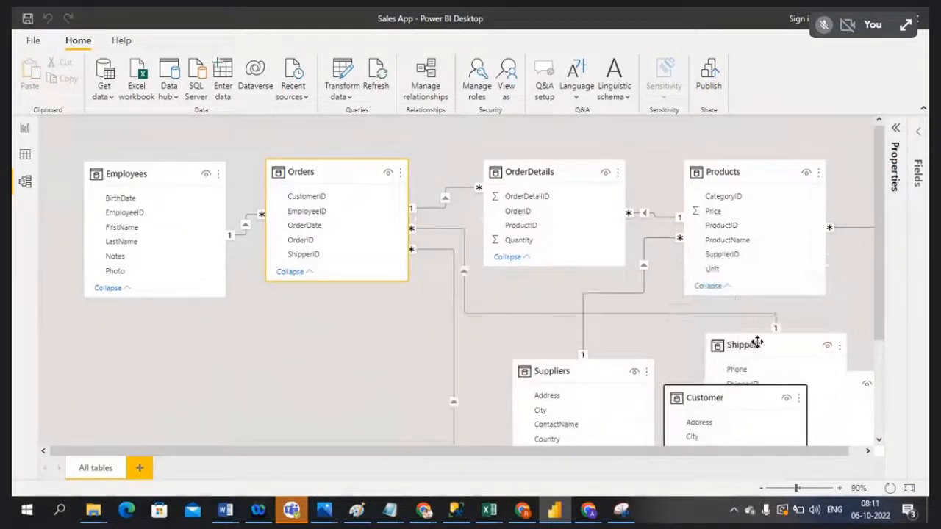
pyautogui.moveTo(773, 338); pyautogui.dragTo(368, 388)
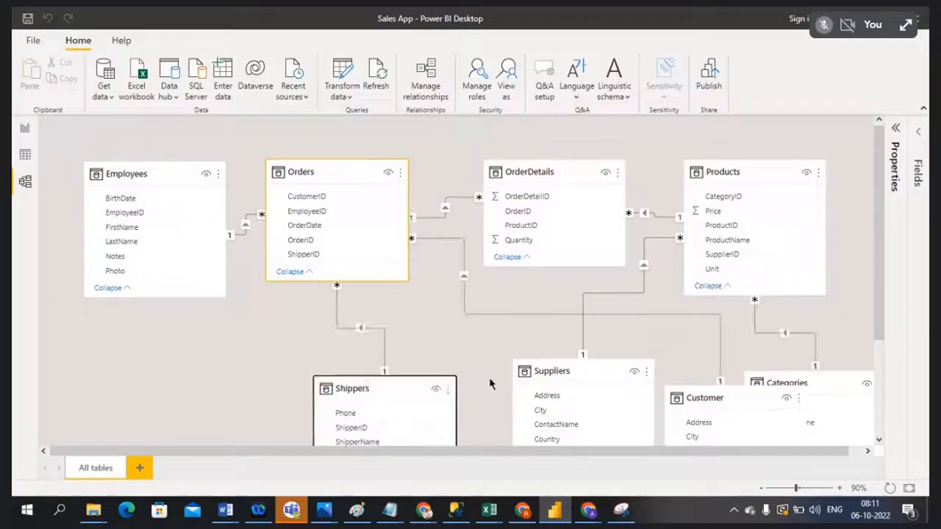
pyautogui.moveTo(800, 375); pyautogui.dragTo(203, 368)
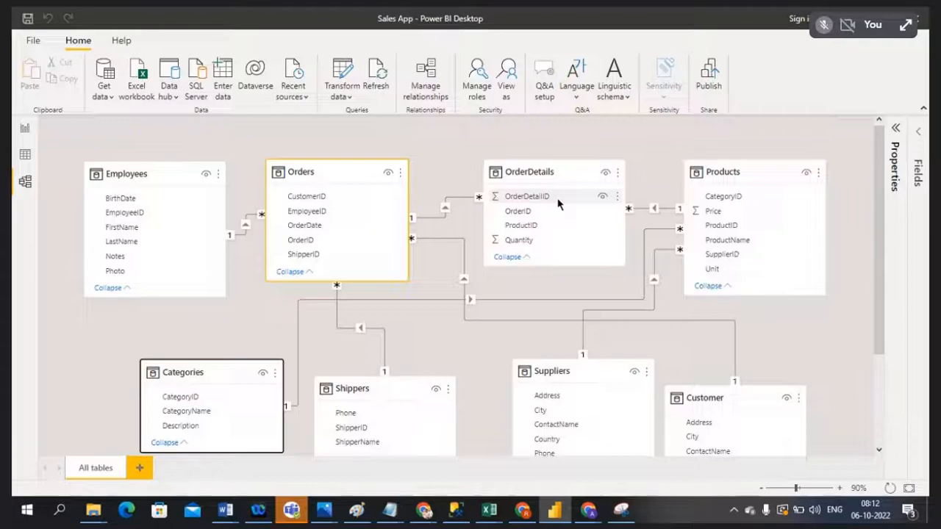
# Step: Add an empty table visual to report Page 1, enlarge it, and recheck the table relationships in the model diagram
pyautogui.click(26, 131)
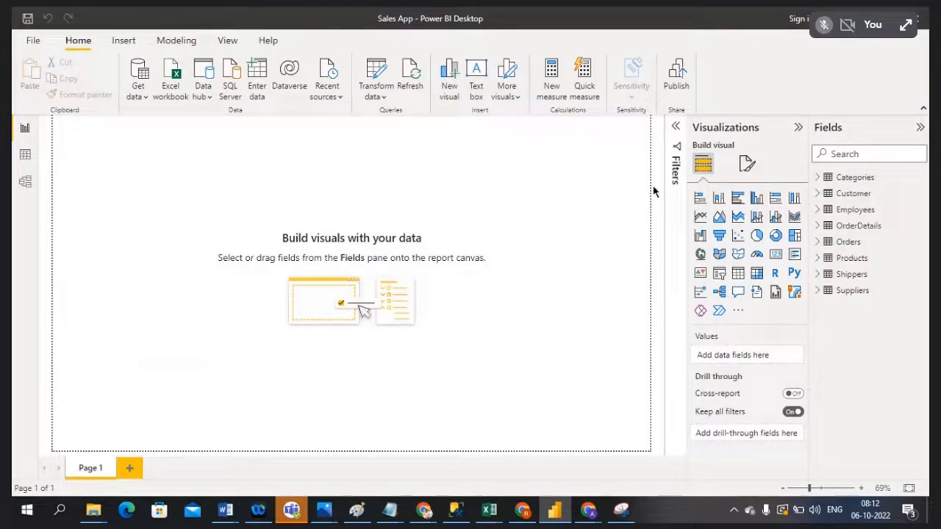
pyautogui.click(738, 273)
pyautogui.moveTo(186, 180); pyautogui.dragTo(489, 189)
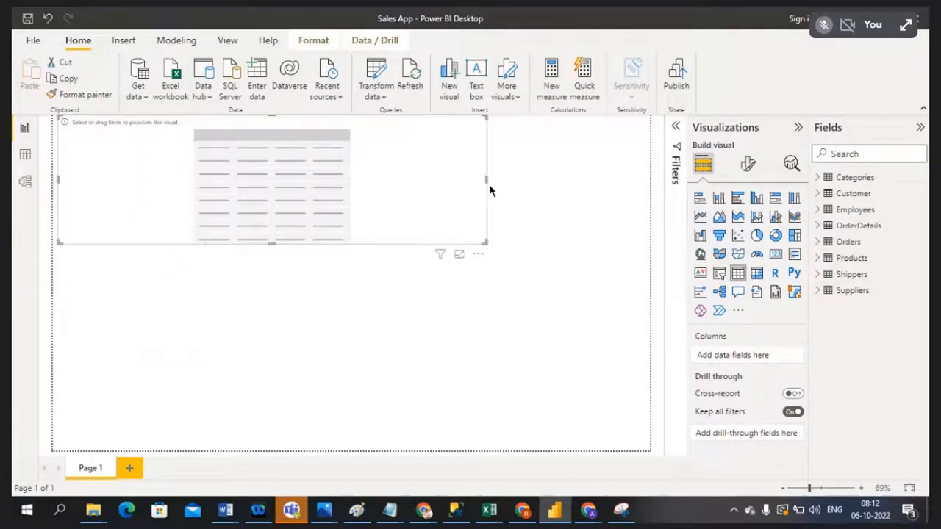
pyautogui.click(25, 181)
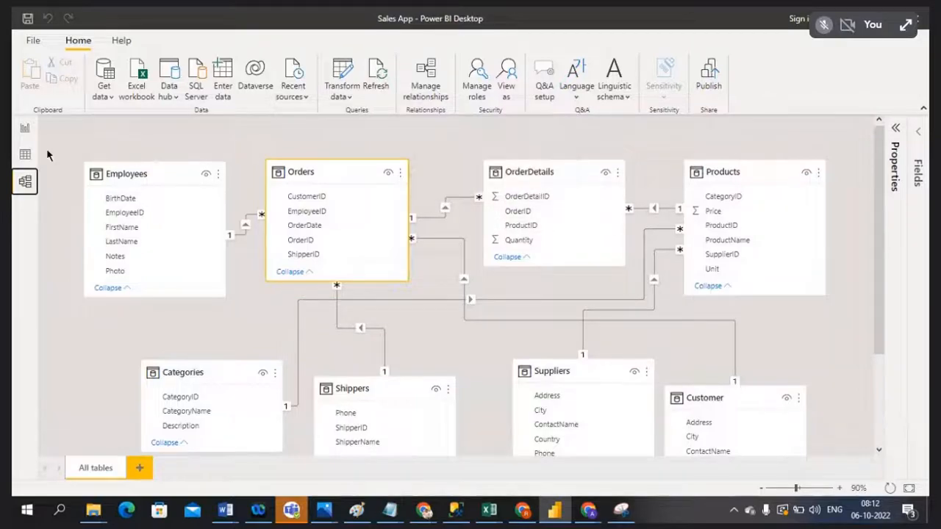
pyautogui.click(24, 129)
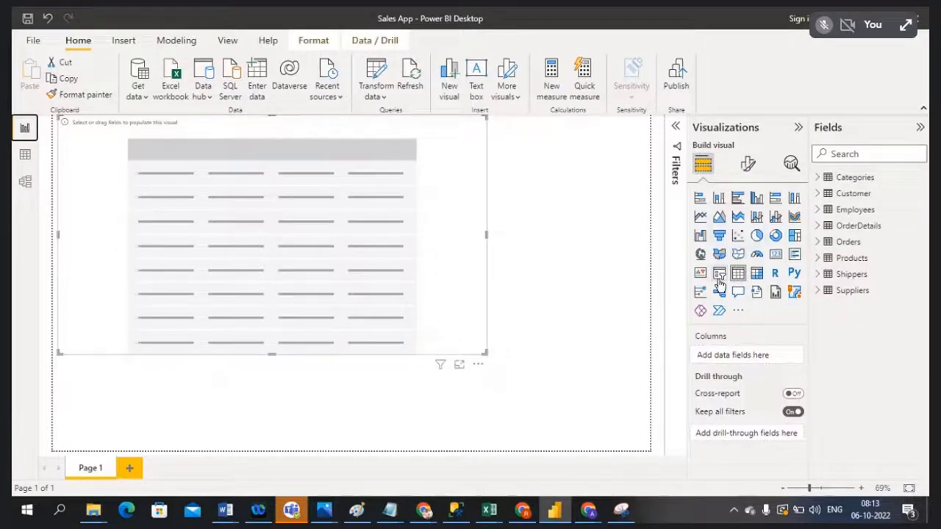
# Step: Add the FirstName field from the Employees table as a column of the table visual
pyautogui.click(818, 193)
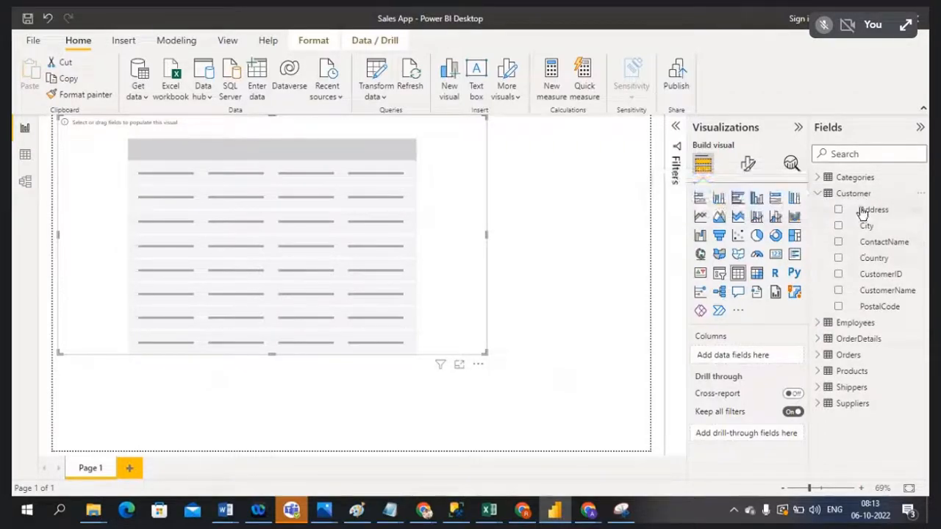
pyautogui.click(817, 193)
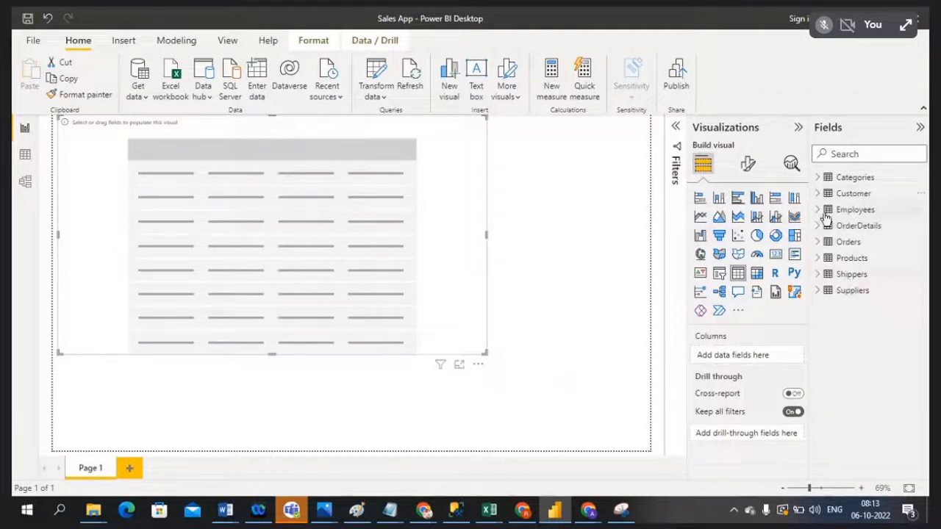
pyautogui.click(818, 210)
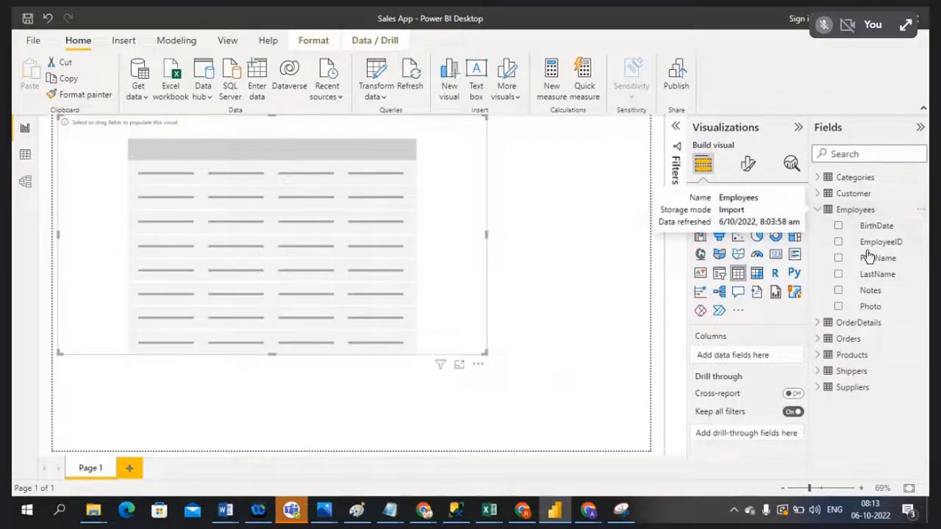
pyautogui.click(839, 258)
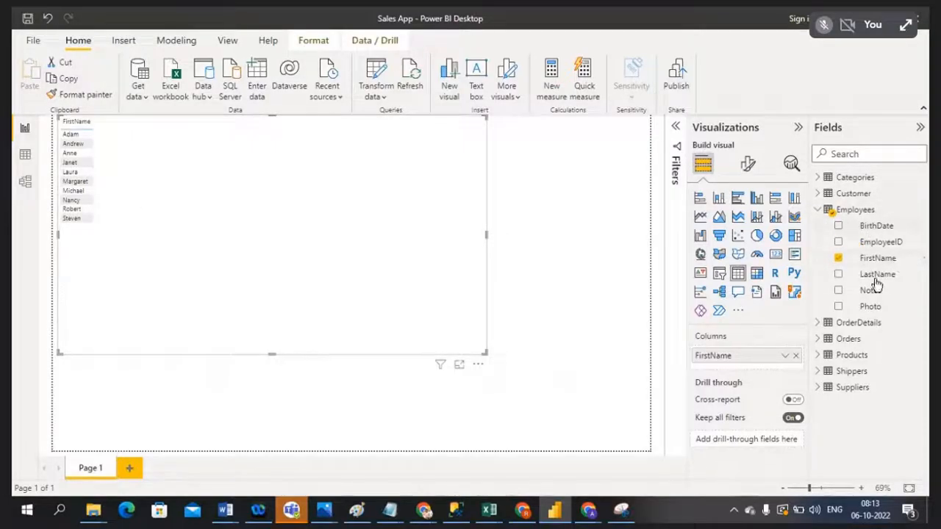
# Step: Add the EmployeeID field from the Orders table to the table visual
pyautogui.click(819, 212)
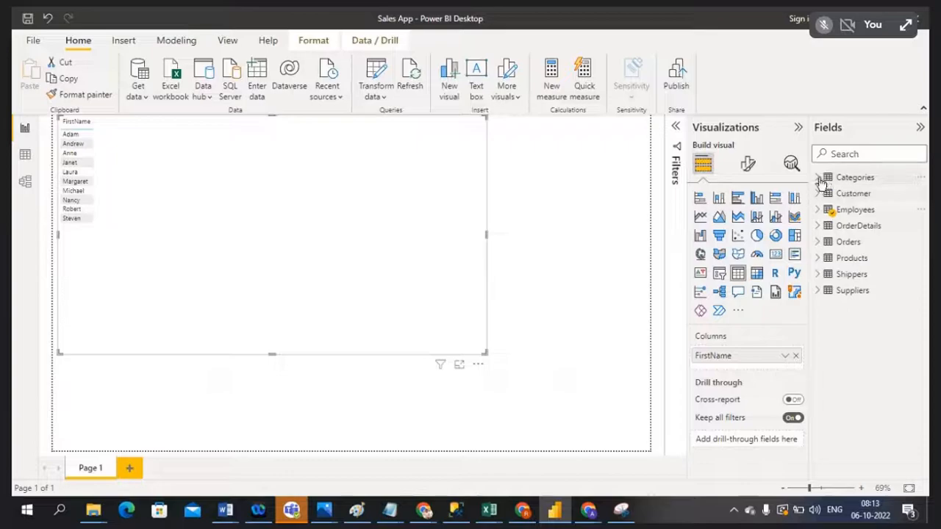
pyautogui.click(820, 245)
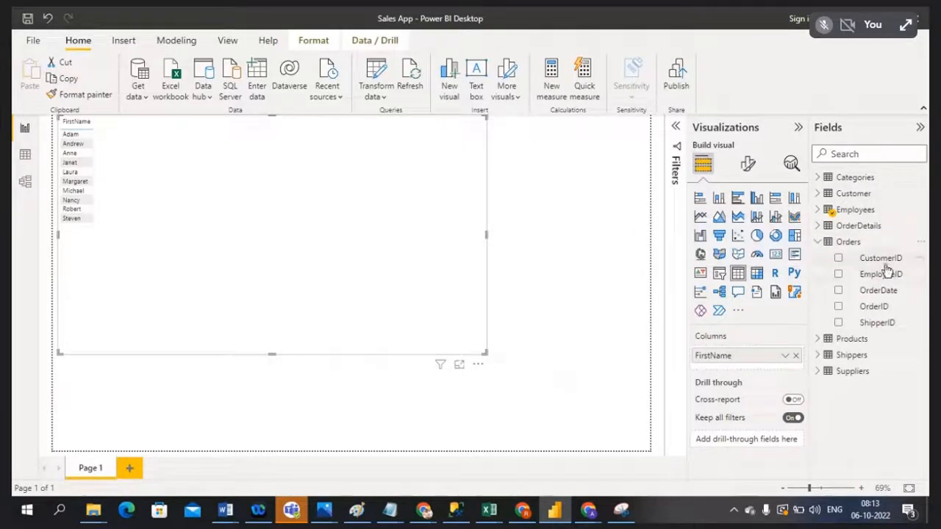
pyautogui.click(839, 276)
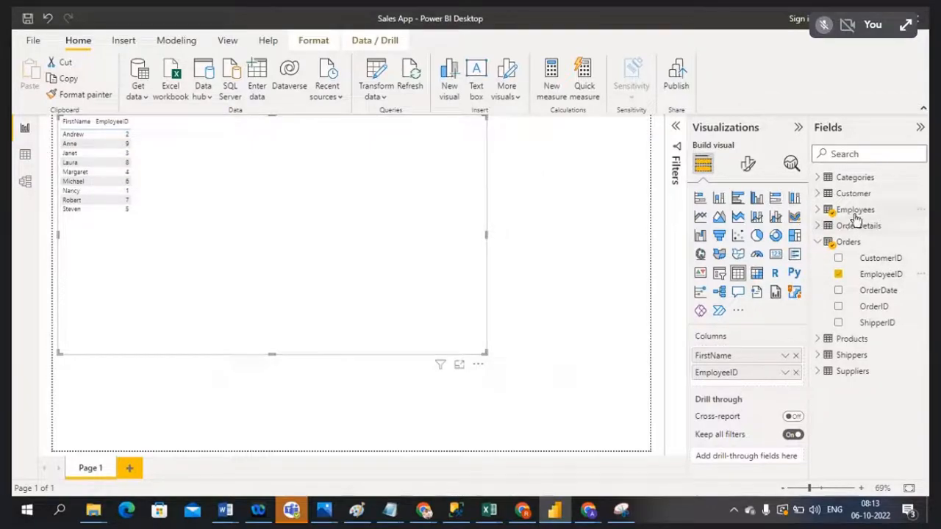
# Step: Try the OrderDate field from Orders as an additional column of the table visual and remove it again
pyautogui.click(818, 210)
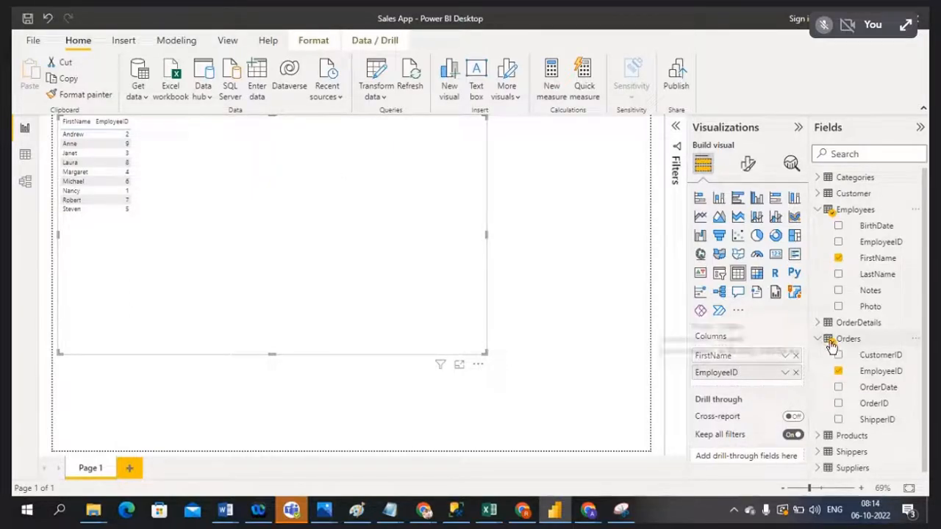
pyautogui.click(838, 388)
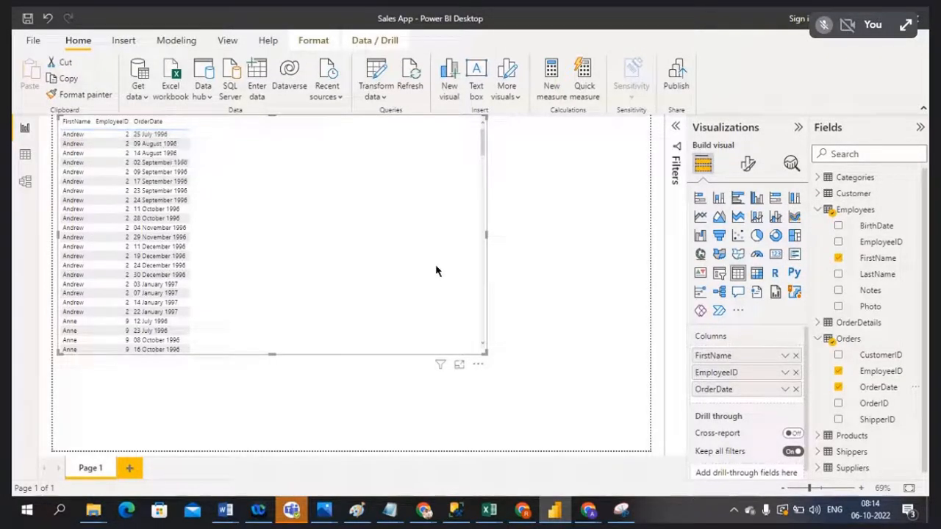
pyautogui.click(839, 390)
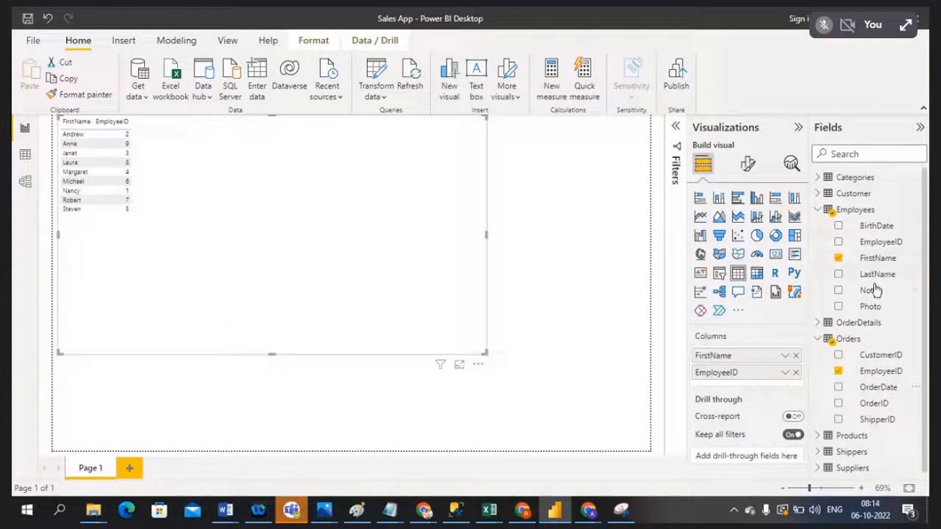
# Step: Add the Quantity field from the OrderDetails table to the table visual
pyautogui.click(819, 343)
pyautogui.click(818, 325)
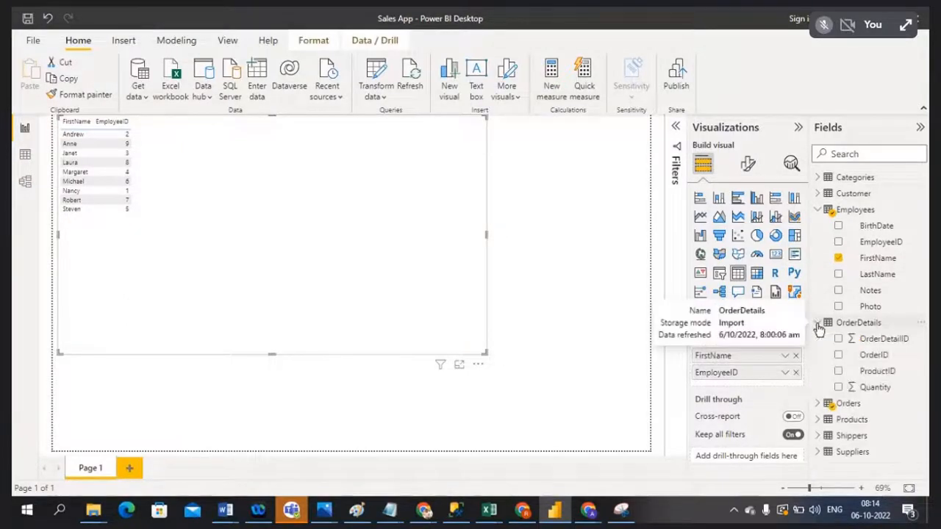
pyautogui.click(841, 389)
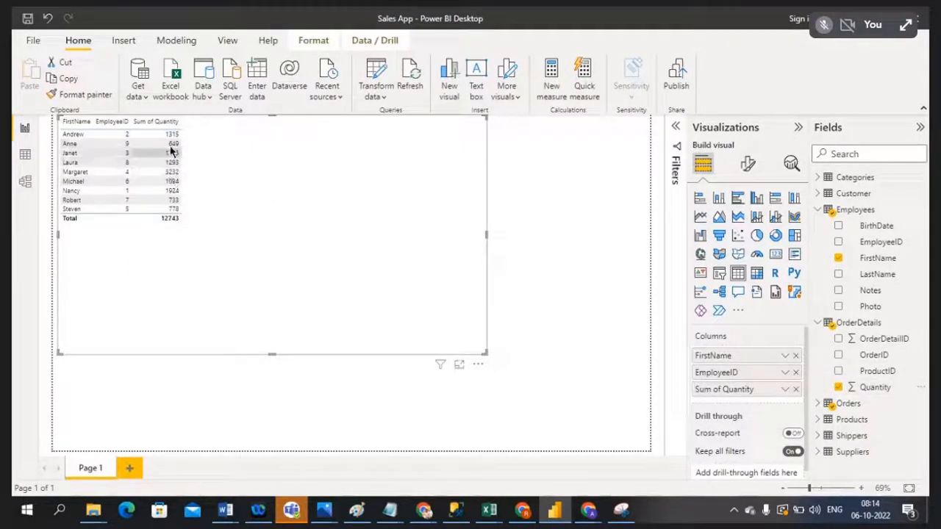
# Step: Add the ProductName field from the Products table to the table visual
pyautogui.click(819, 326)
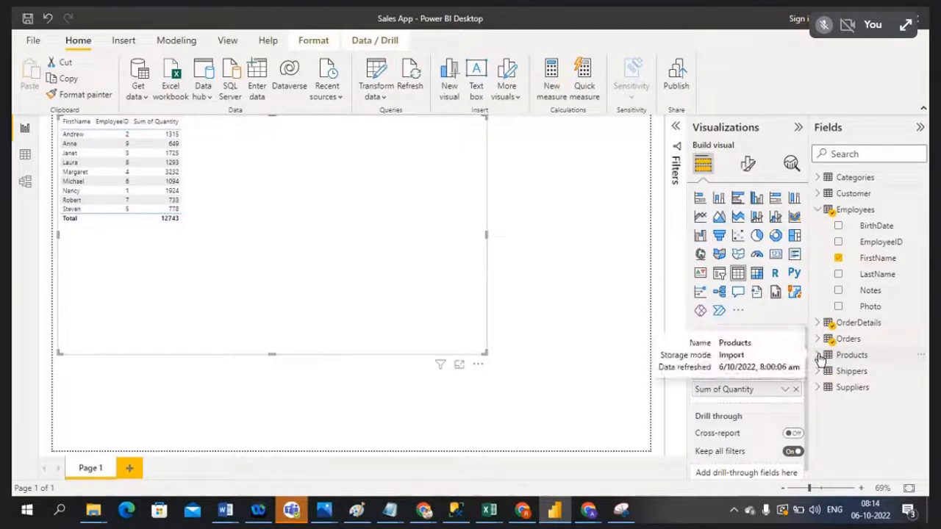
pyautogui.click(819, 356)
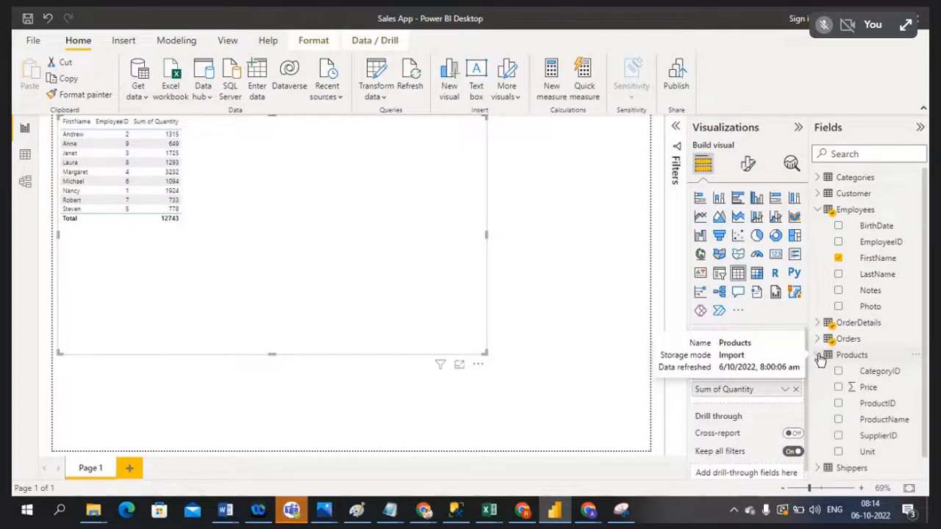
pyautogui.click(839, 421)
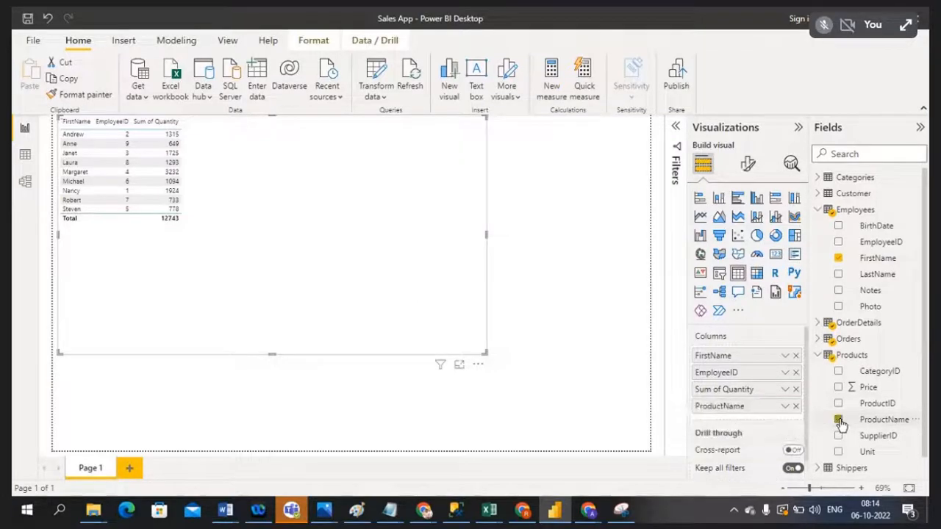
# Step: Add the Phone and ShipperName fields from the Shippers table to the table visual
pyautogui.click(817, 357)
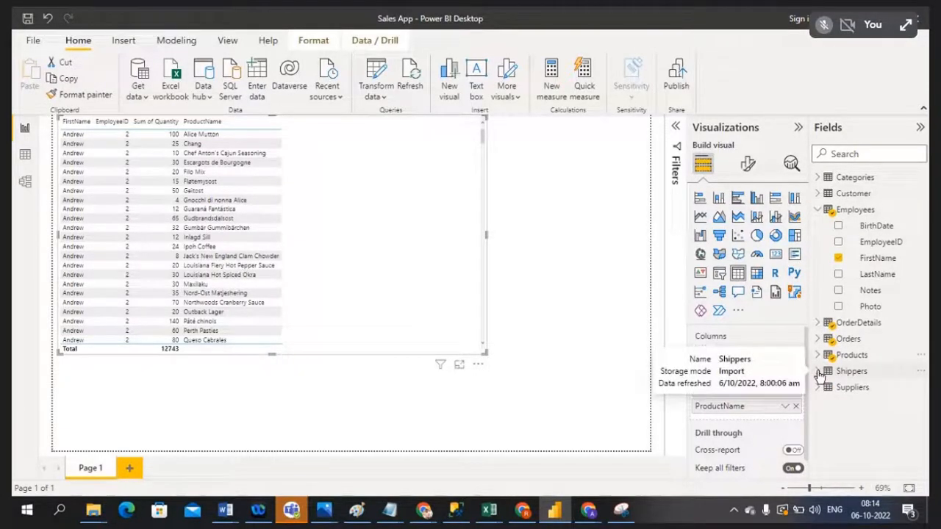
pyautogui.click(818, 371)
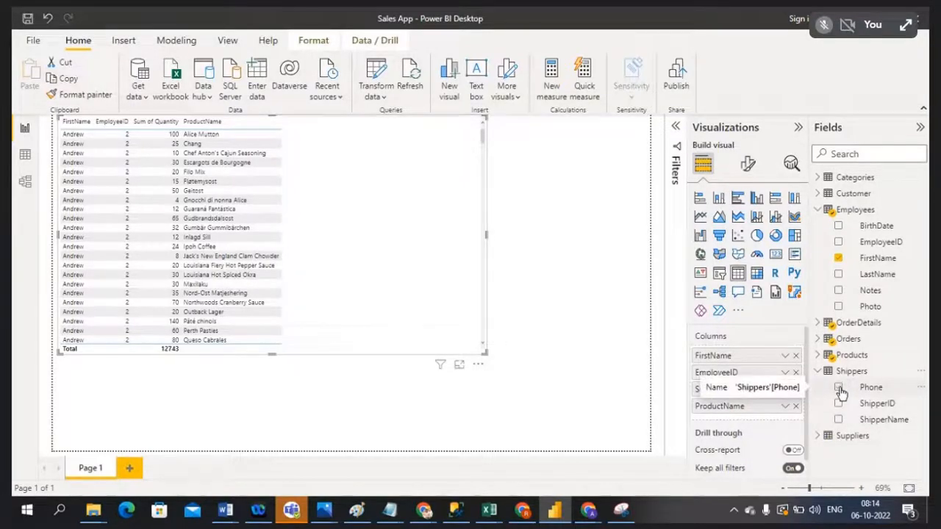
pyautogui.click(840, 390)
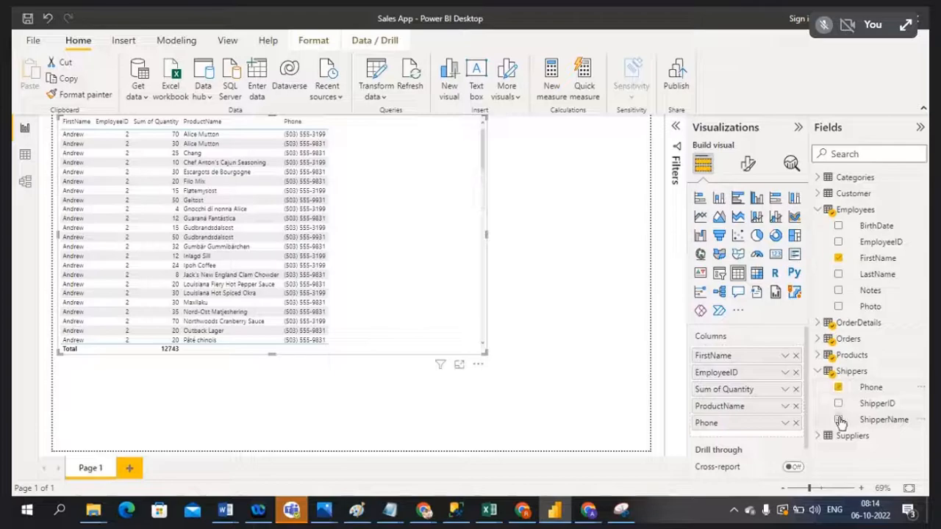
pyautogui.click(839, 420)
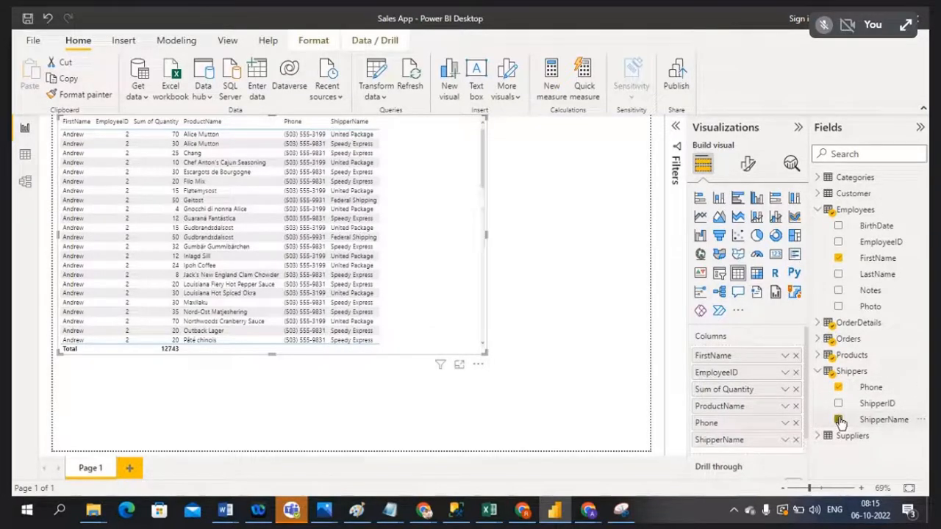
pyautogui.click(818, 374)
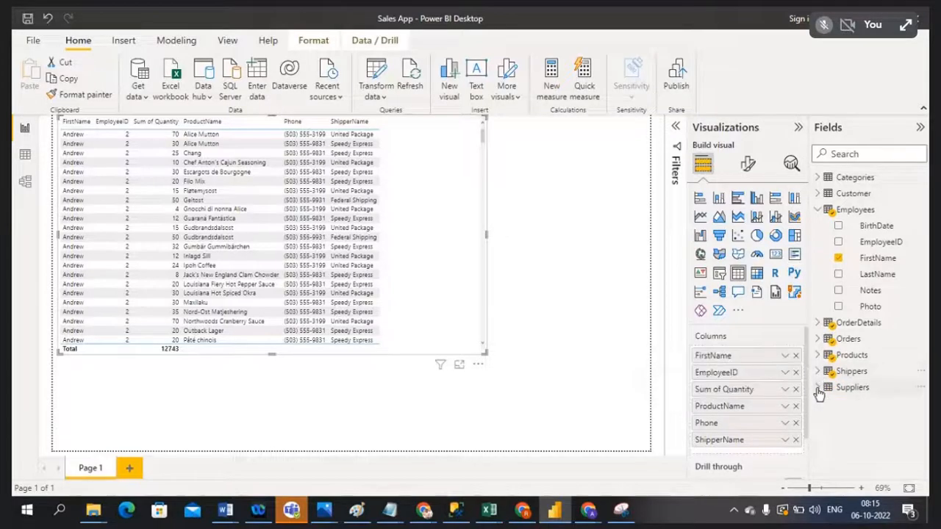
# Step: Add the City and Country fields from the Suppliers table to the table visual
pyautogui.click(818, 388)
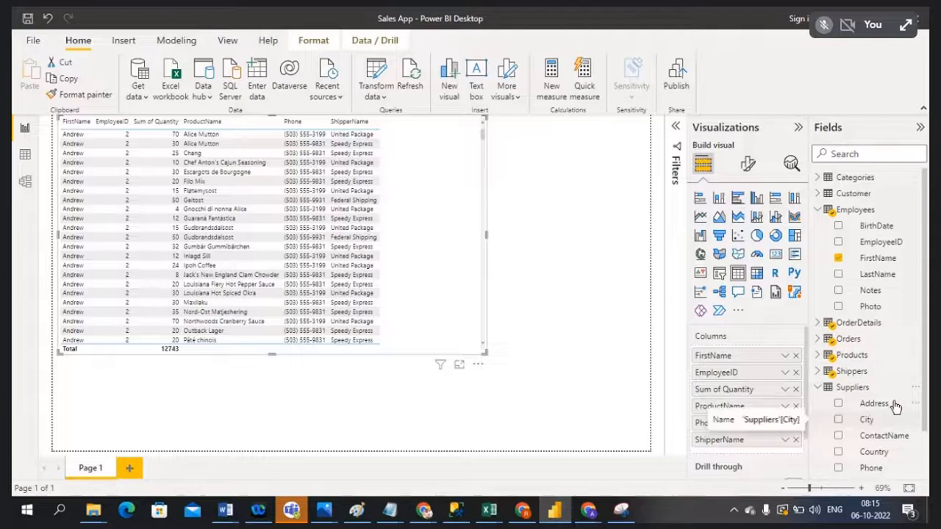
pyautogui.click(838, 421)
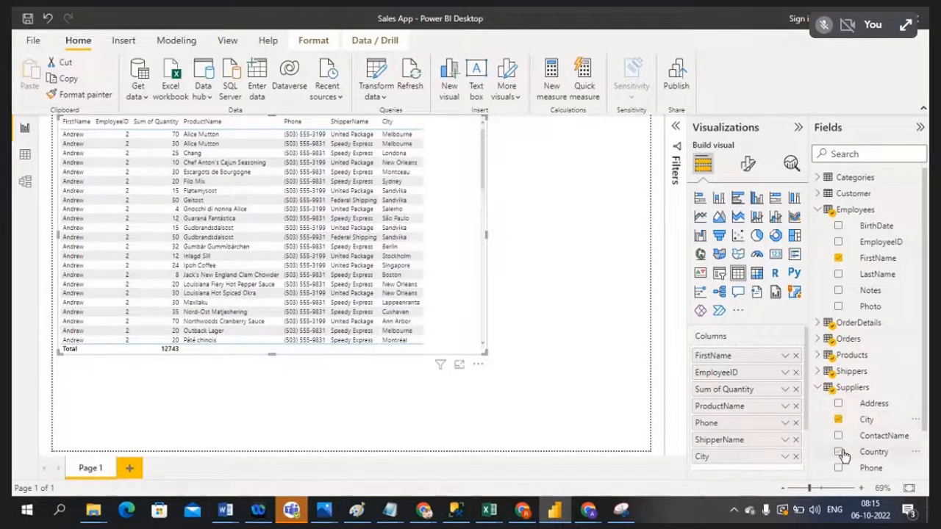
pyautogui.click(839, 452)
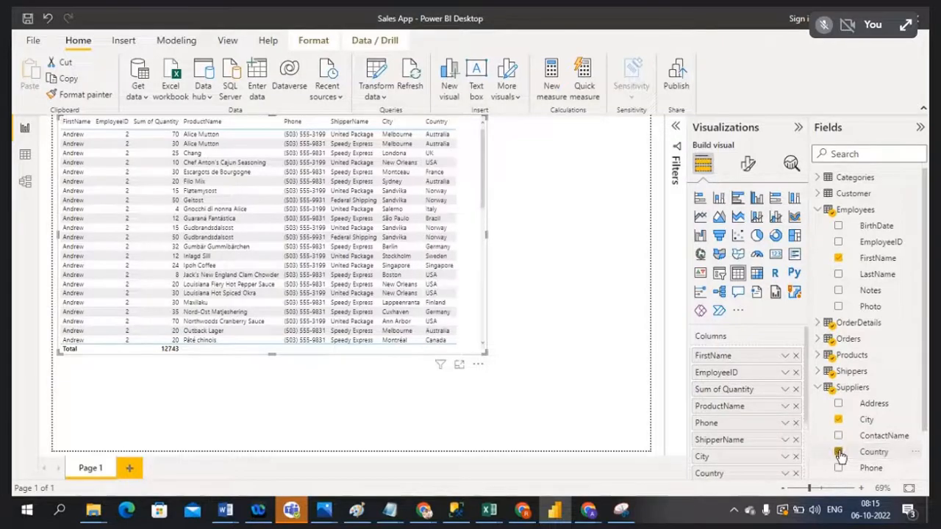
pyautogui.click(818, 388)
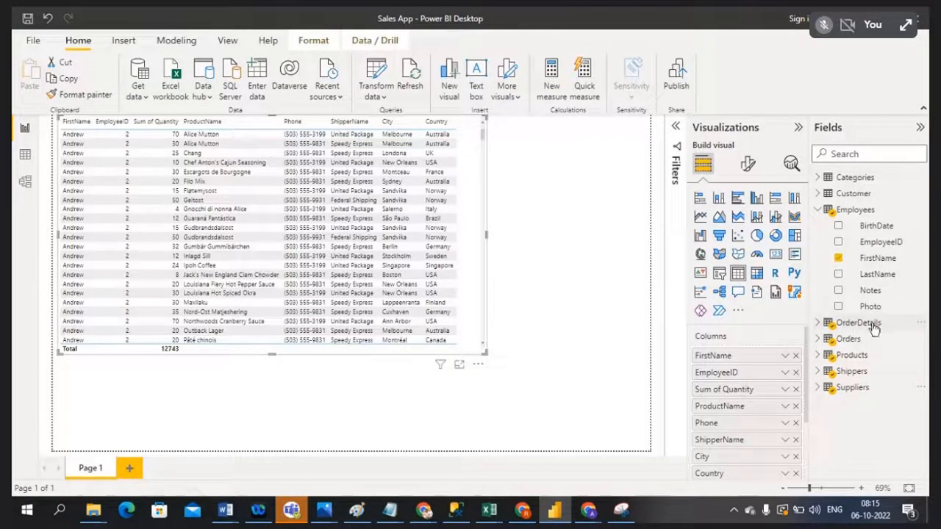
# Step: Add the CustomerName field from the Customer table and the CategoryName field from the Categories table to the table visual
pyautogui.click(818, 326)
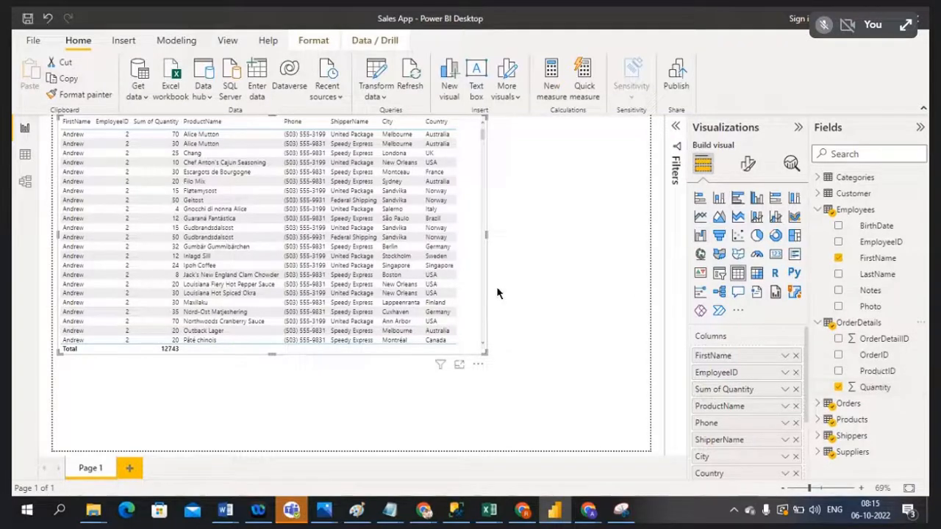
pyautogui.click(819, 325)
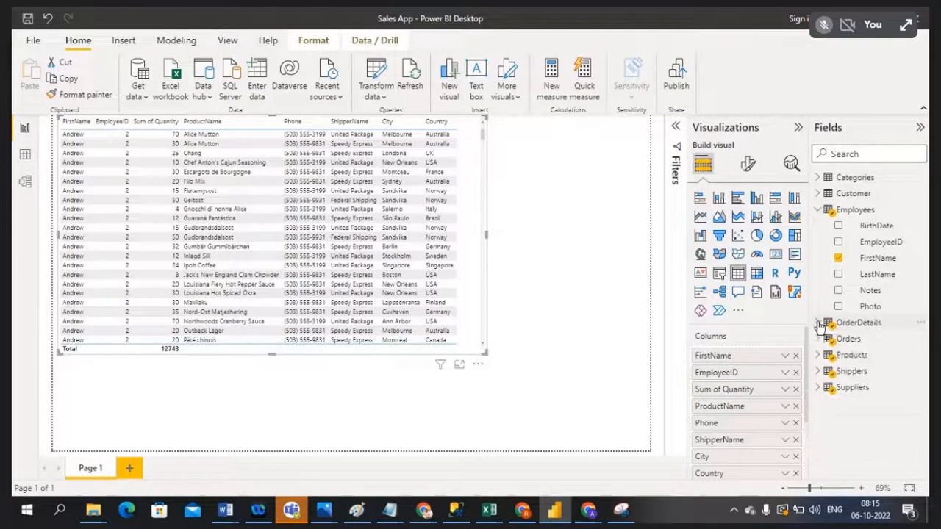
pyautogui.click(821, 211)
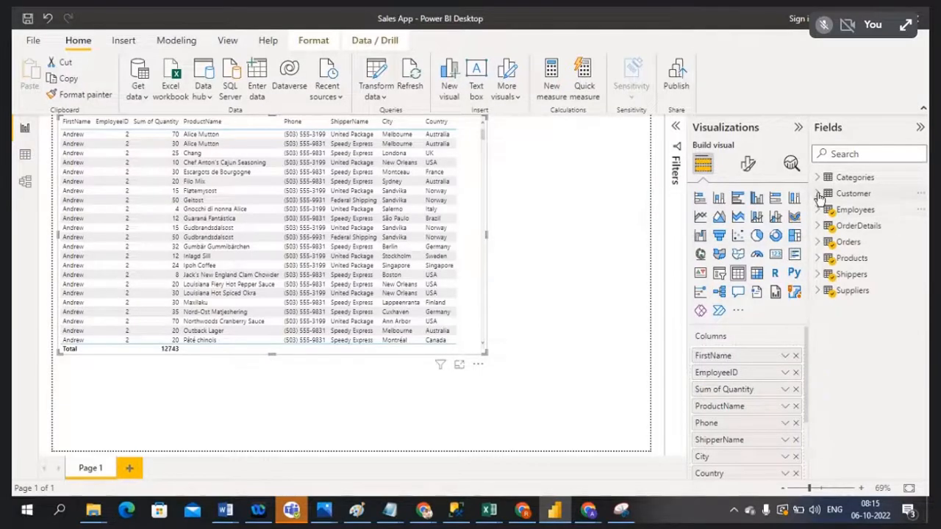
pyautogui.click(819, 196)
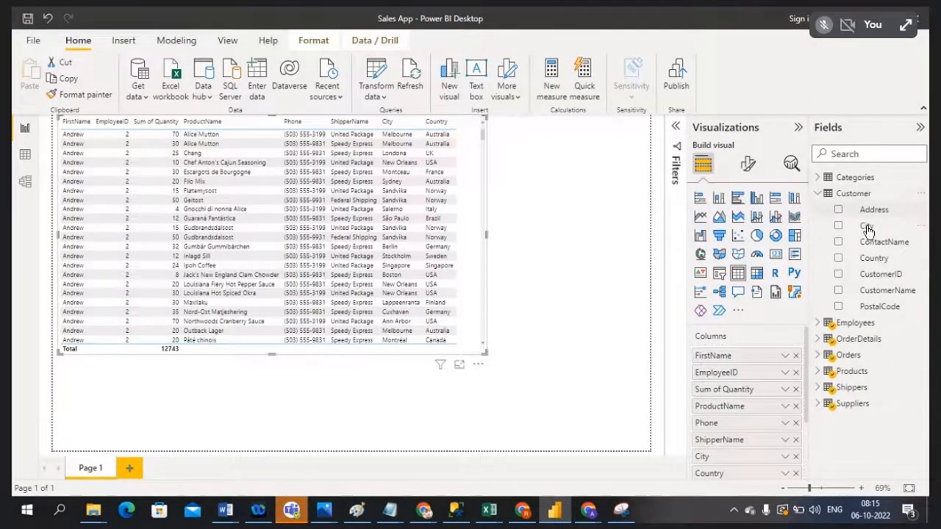
pyautogui.click(839, 292)
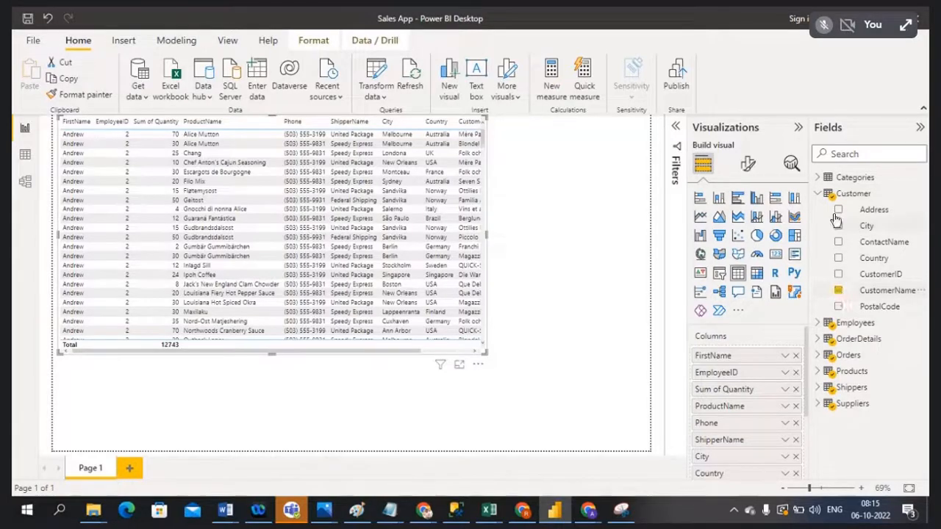
pyautogui.click(820, 199)
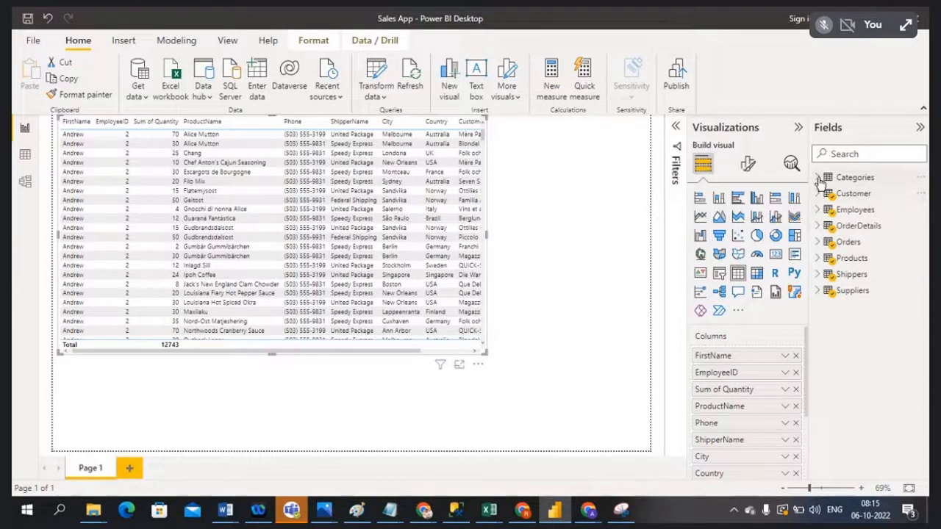
pyautogui.click(820, 182)
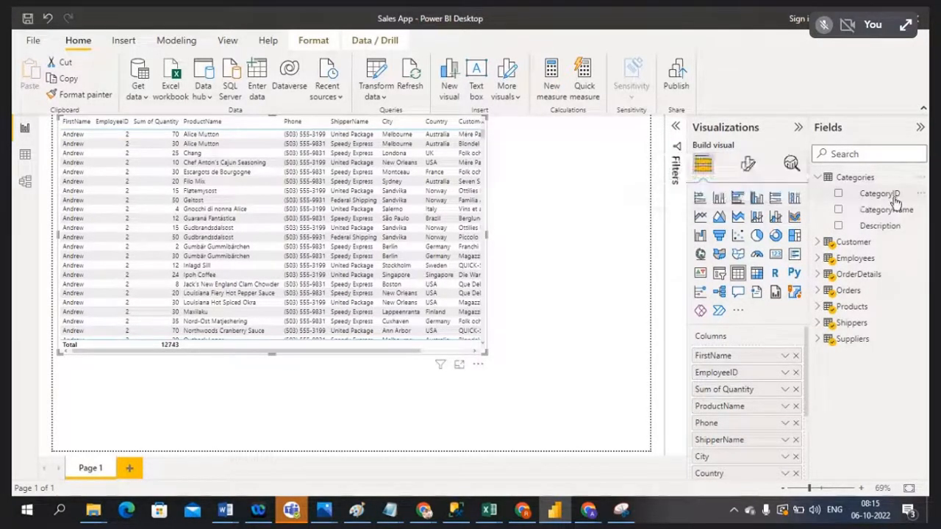
pyautogui.click(838, 211)
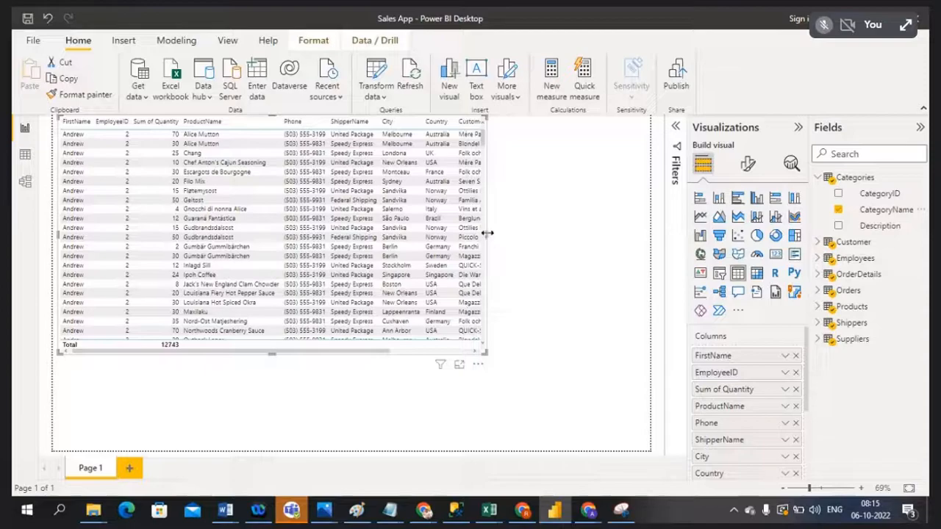
# Step: Enlarge the table visual in width and height so that all columns through CategoryName fit
pyautogui.moveTo(485, 233); pyautogui.dragTo(616, 239)
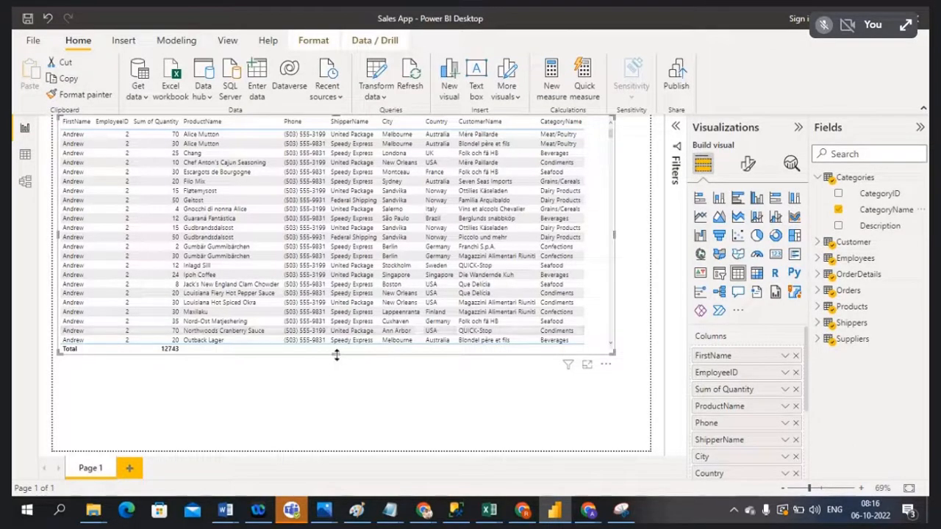
pyautogui.moveTo(336, 354); pyautogui.dragTo(338, 413)
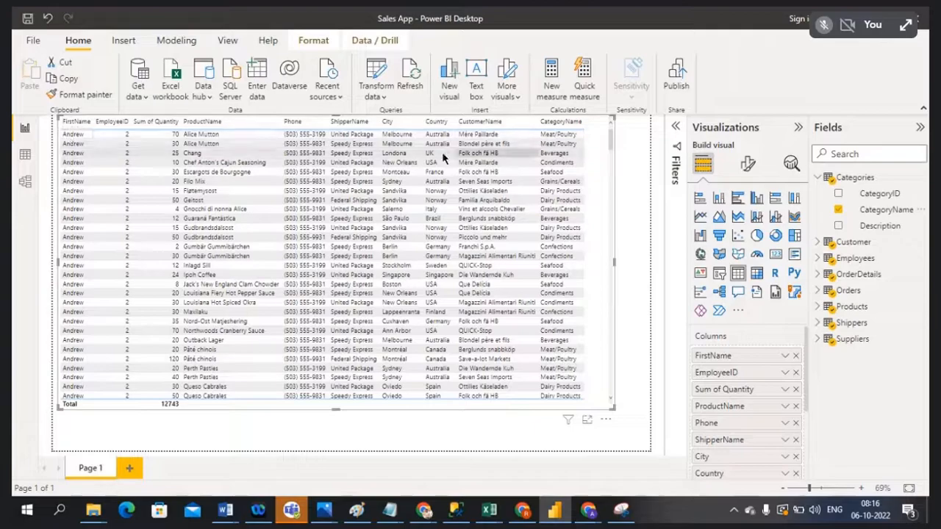
pyautogui.moveTo(616, 262); pyautogui.dragTo(604, 266)
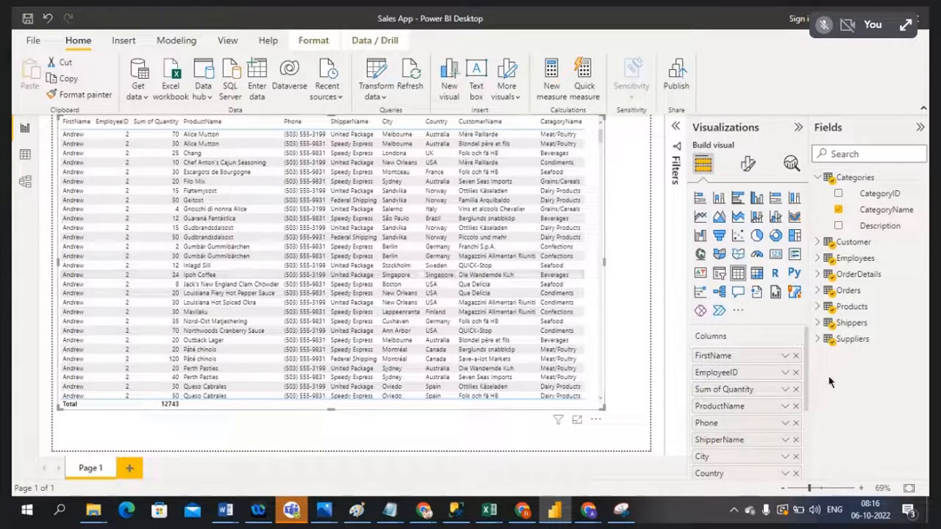
pyautogui.moveTo(806, 383)
pyautogui.mouseDown()
pyautogui.moveTo(805, 441)
pyautogui.moveTo(806, 379)
pyautogui.mouseUp()
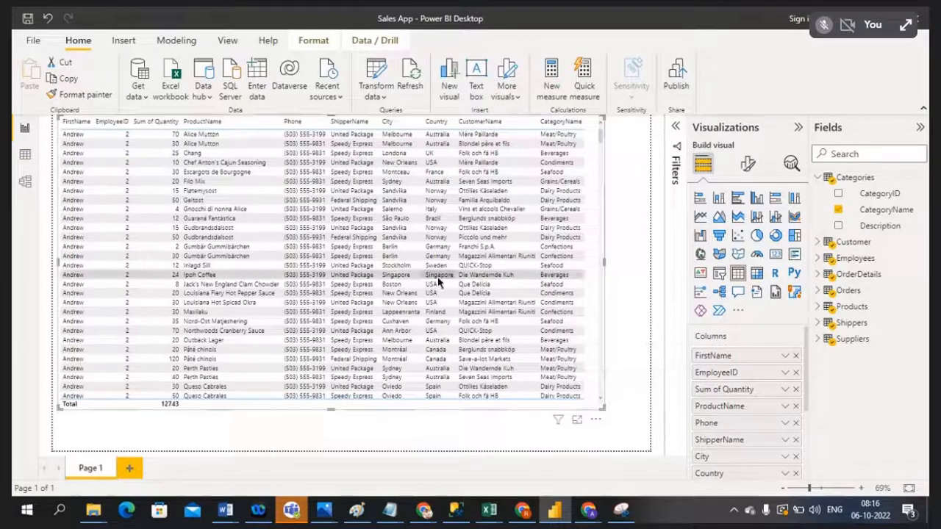
# Step: Set the font size of the table visual's values to 13
pyautogui.click(749, 167)
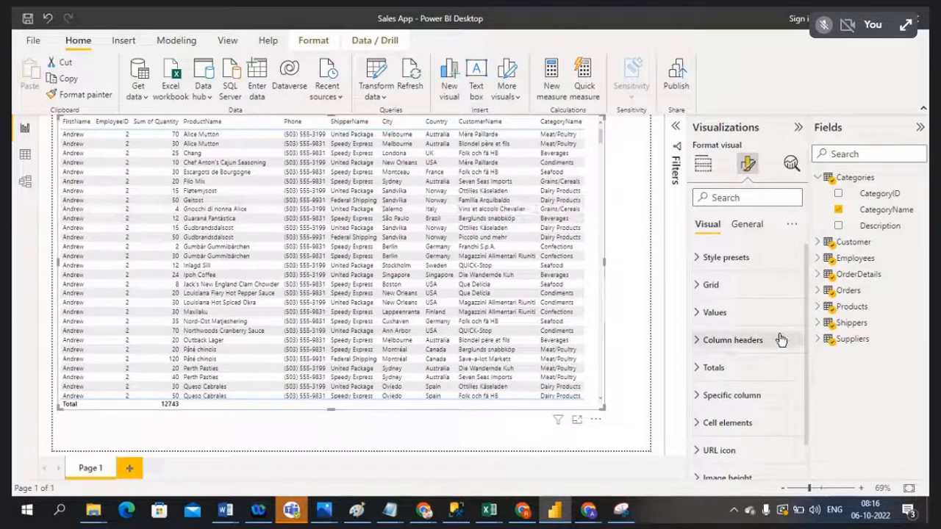
pyautogui.click(699, 314)
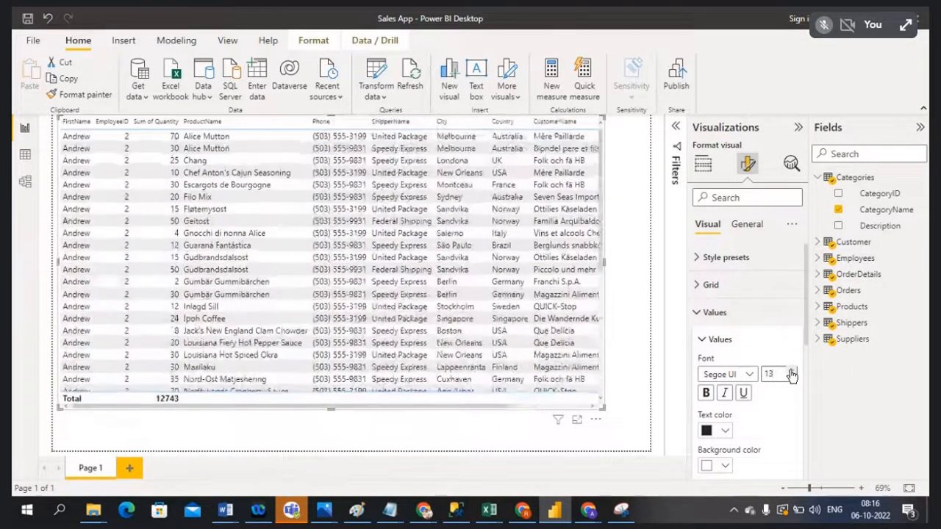
pyautogui.click(698, 314)
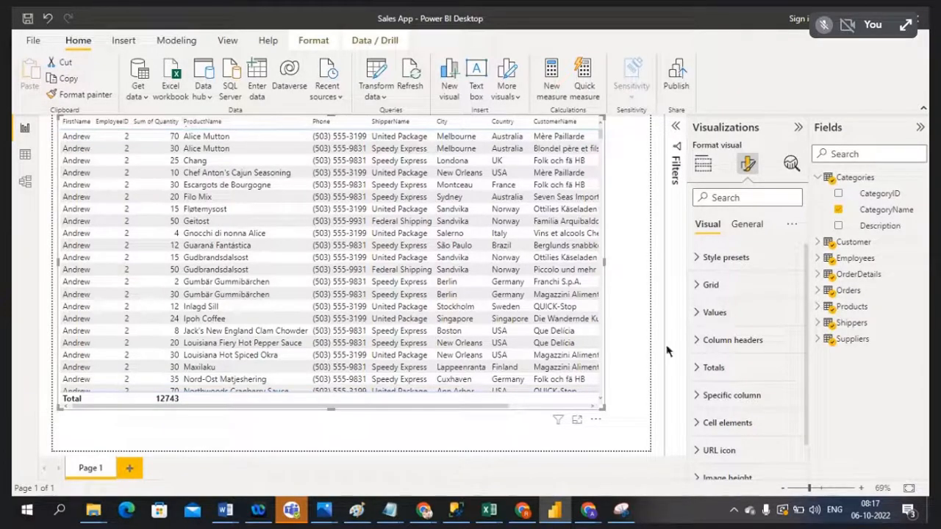
# Step: Format the table visual's column headers with font size 13 and bold text
pyautogui.click(697, 342)
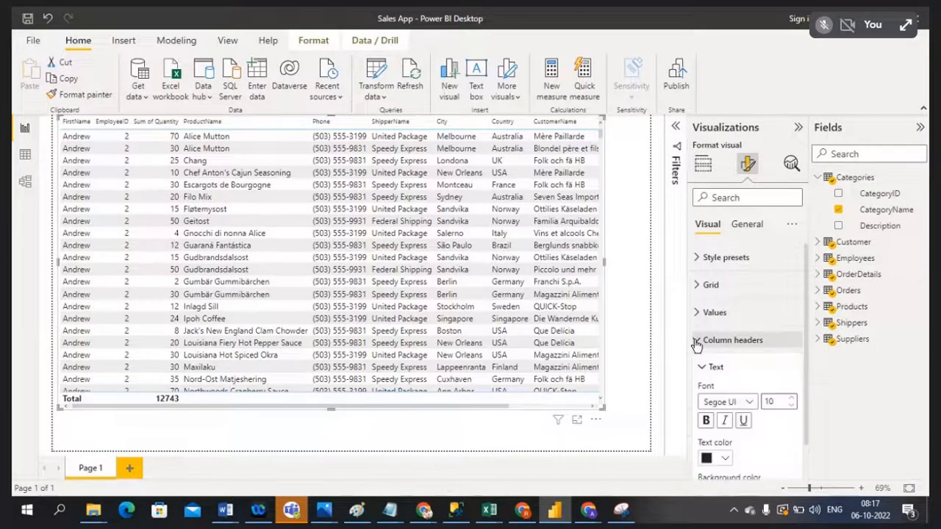
pyautogui.click(793, 398)
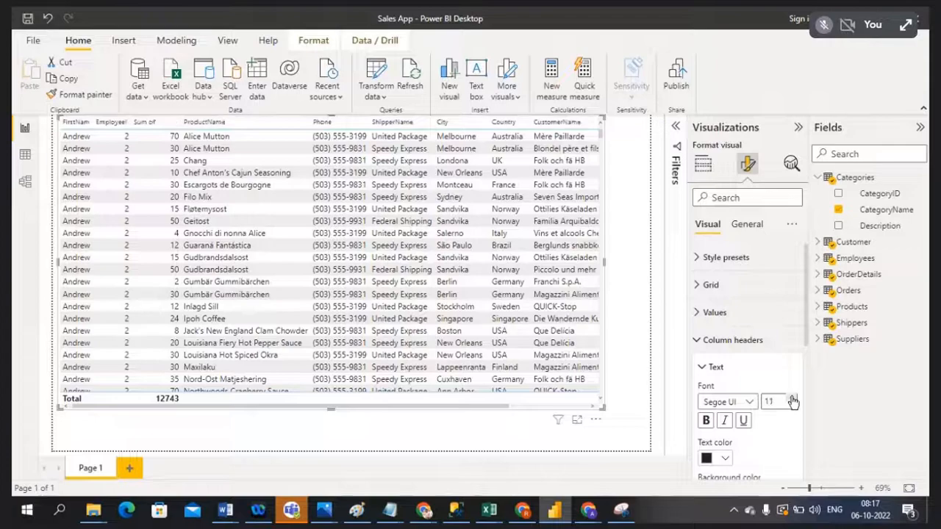
pyautogui.click(793, 398)
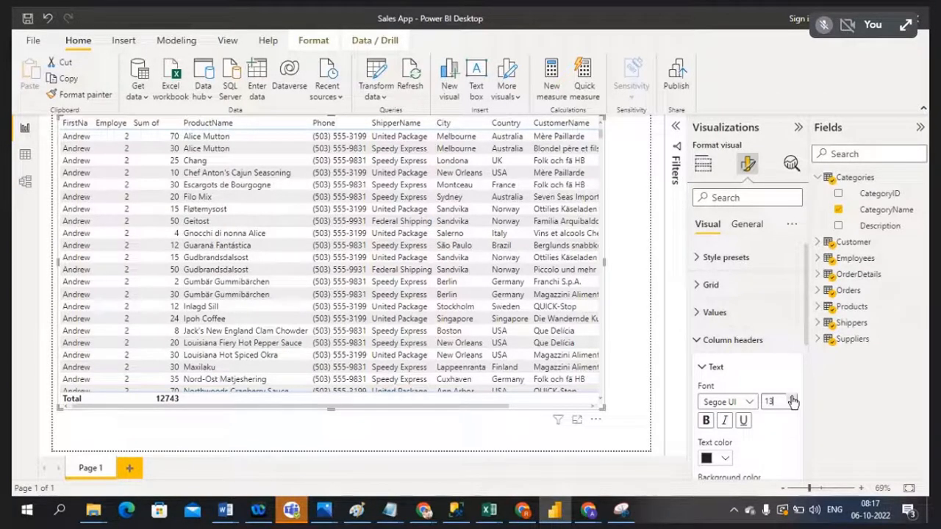
pyautogui.click(706, 421)
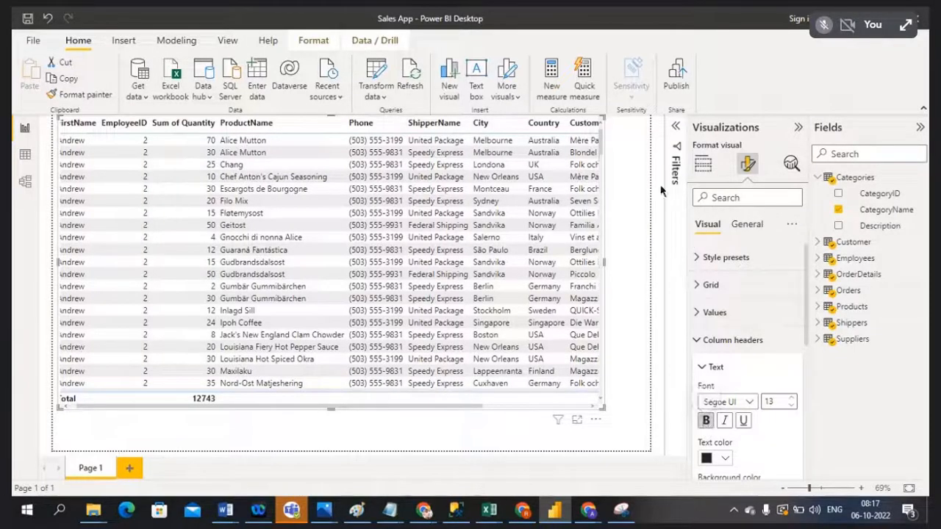
# Step: Widen the table visual to the right edge of the report page and bring its first columns into view
pyautogui.moveTo(604, 262); pyautogui.dragTo(650, 269)
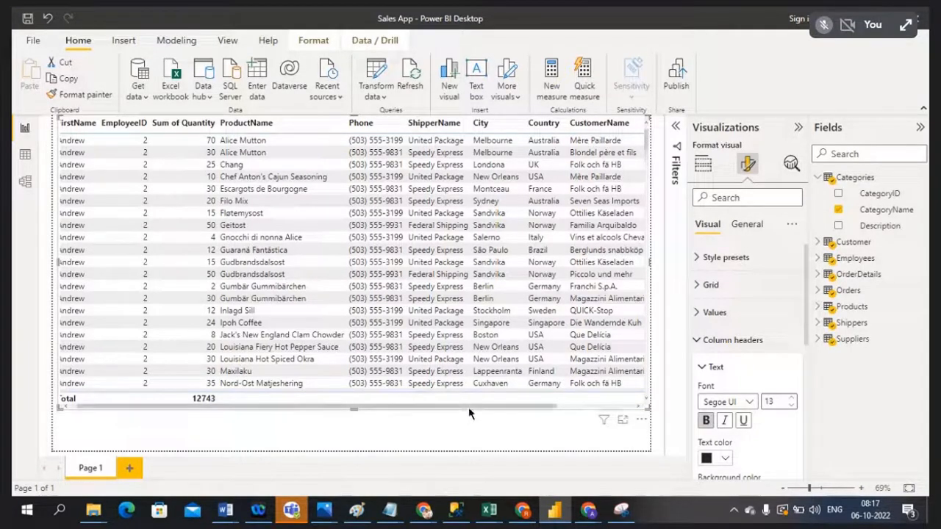
pyautogui.moveTo(472, 407)
pyautogui.mouseDown()
pyautogui.moveTo(533, 407)
pyautogui.moveTo(440, 408)
pyautogui.moveTo(571, 410)
pyautogui.moveTo(439, 412)
pyautogui.moveTo(570, 411)
pyautogui.moveTo(458, 412)
pyautogui.mouseUp()
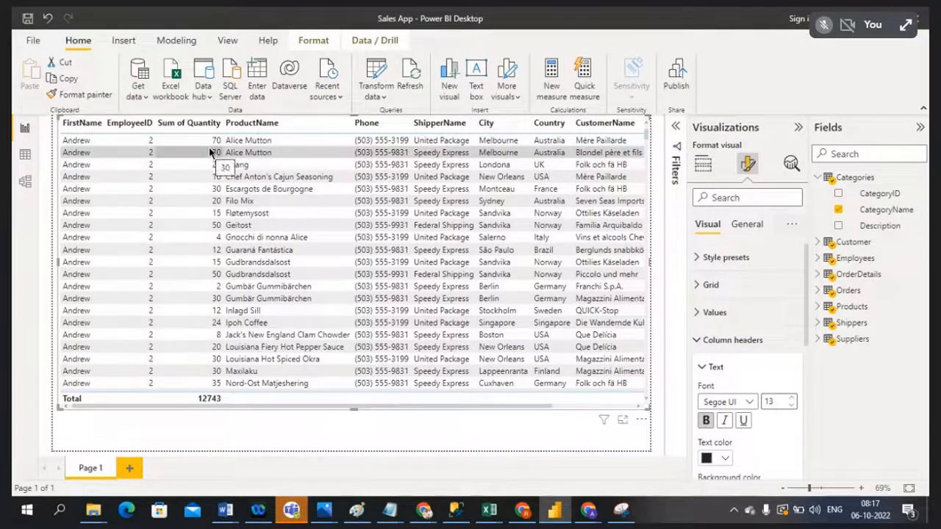
# Step: Set the Quantity column of the table visual to Don't summarize instead of Sum
pyautogui.click(706, 167)
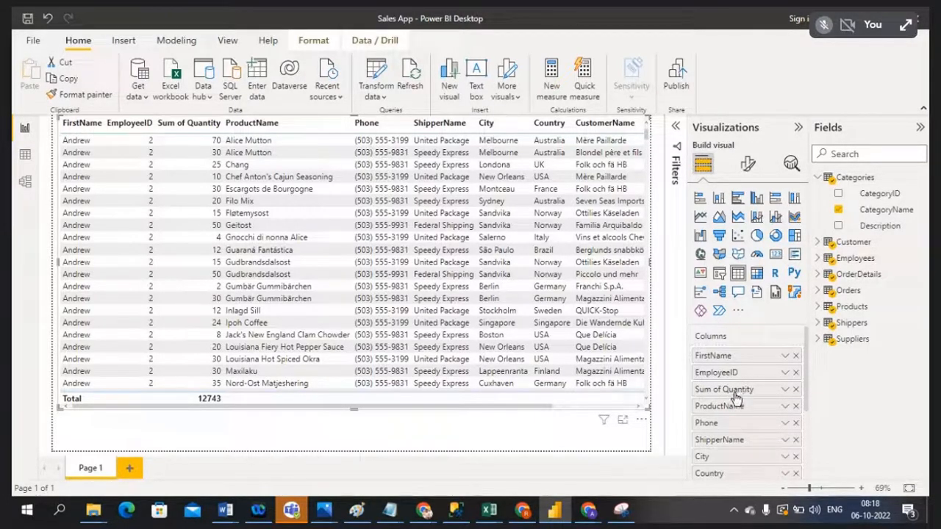
pyautogui.click(785, 390)
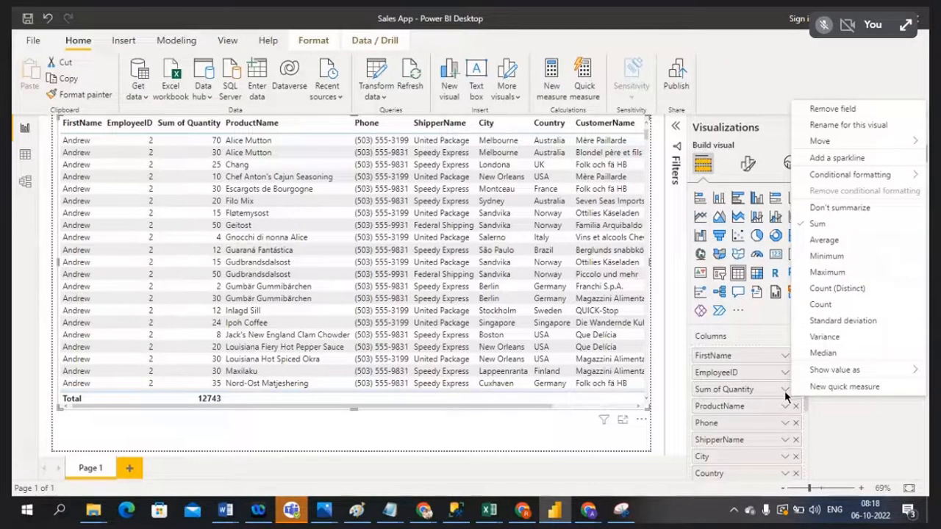
pyautogui.click(842, 209)
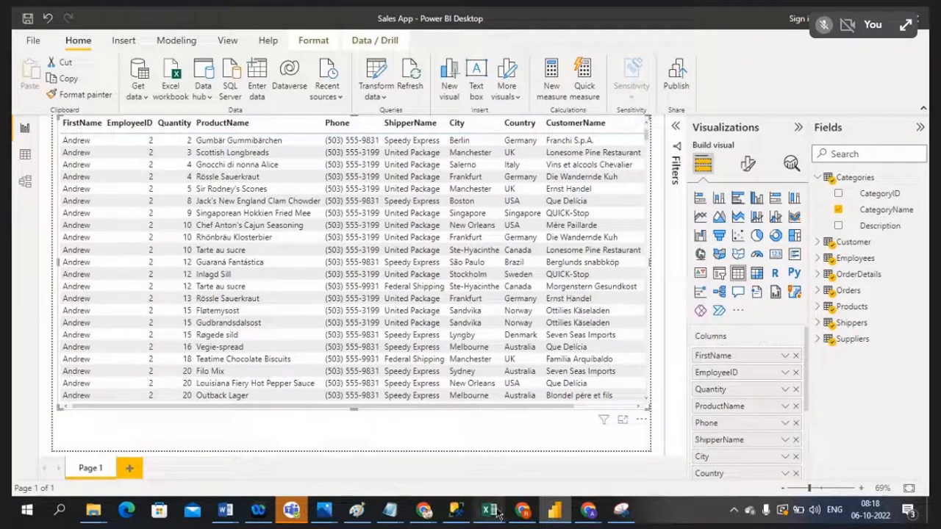
# Step: Switch to the Sales data workbook in Excel to look at the Orders sheet
pyautogui.moveTo(497, 513)
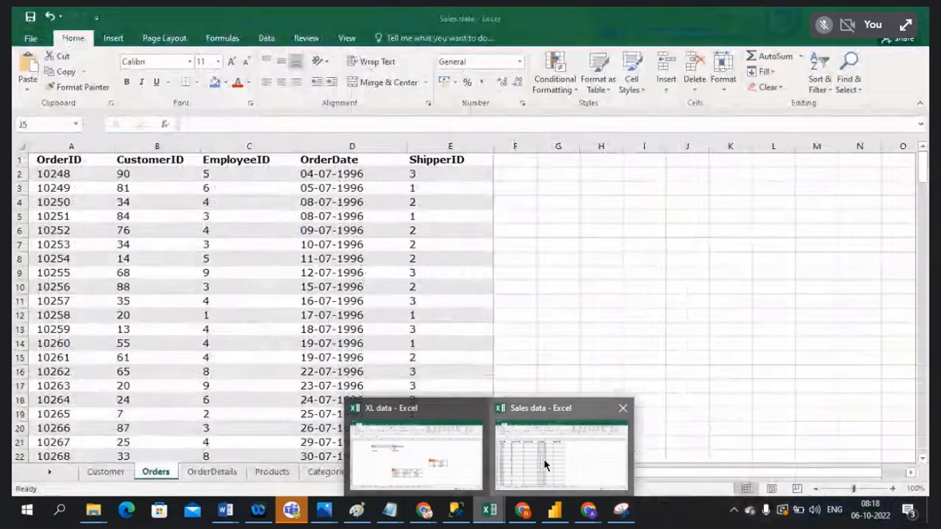
pyautogui.click(545, 464)
pyautogui.click(607, 315)
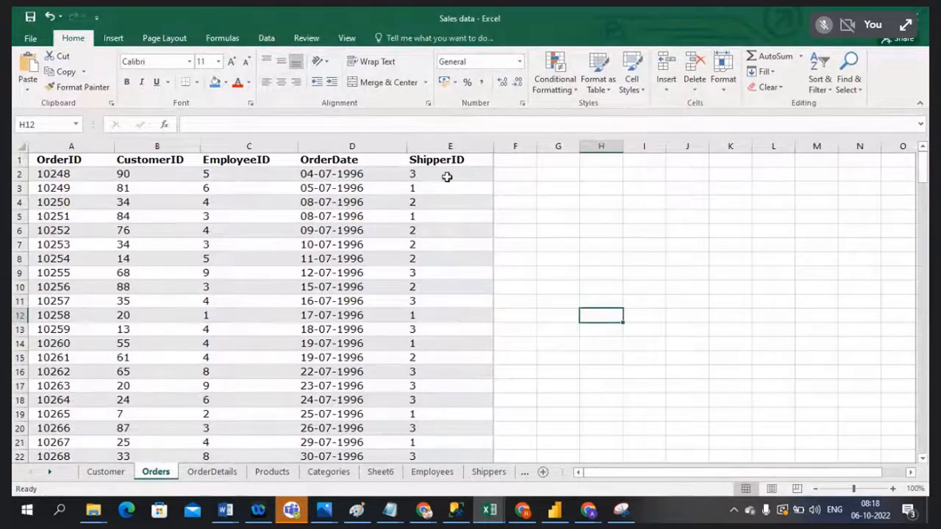
# Step: Examine the ShipperID values of the first orders on the Orders sheet, row by row
pyautogui.moveTo(447, 176); pyautogui.dragTo(445, 407)
pyautogui.click(530, 250)
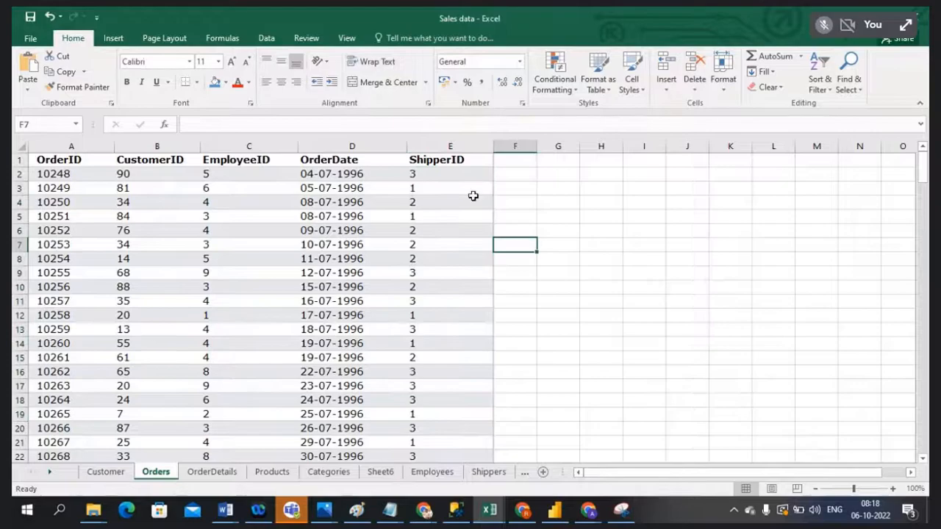
pyautogui.moveTo(441, 174); pyautogui.dragTo(442, 357)
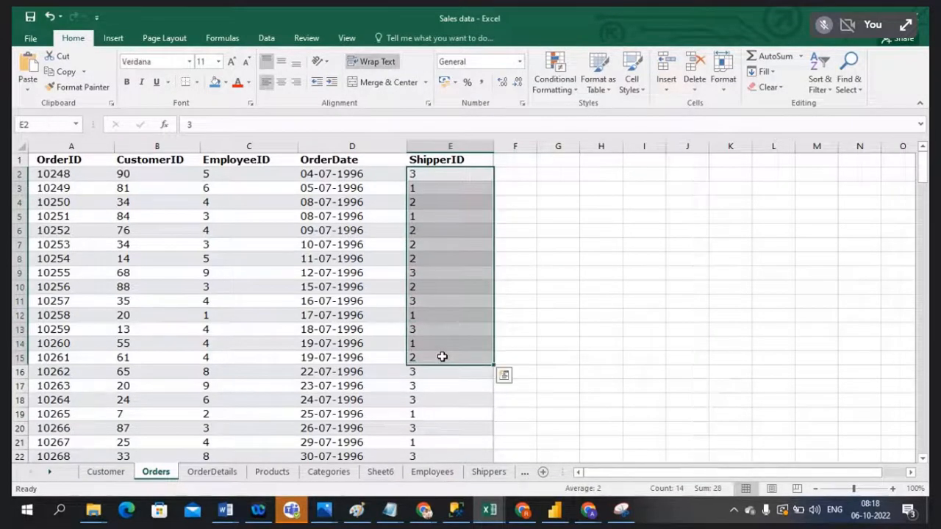
pyautogui.click(544, 201)
pyautogui.click(435, 174)
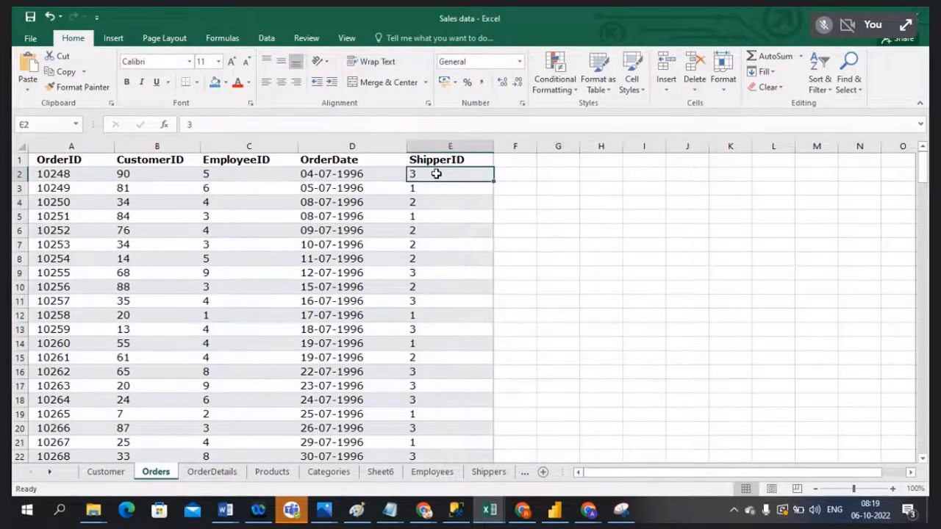
pyautogui.click(433, 189)
pyautogui.click(432, 202)
pyautogui.click(431, 216)
pyautogui.click(427, 232)
pyautogui.click(445, 175)
pyautogui.click(437, 189)
pyautogui.click(427, 205)
pyautogui.click(425, 219)
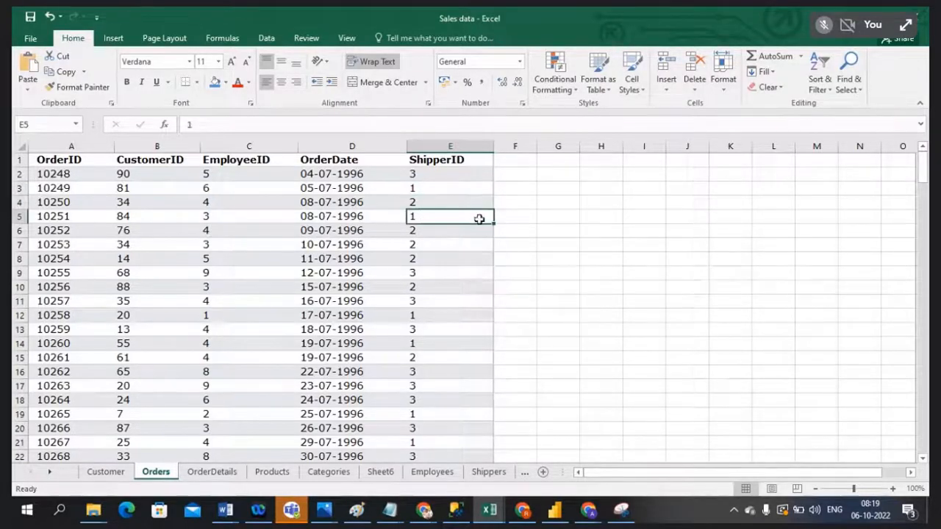
# Step: Switch to the Sales App report in Power BI Desktop and move Quantity to the end of the table visual's columns, after CategoryName
pyautogui.click(554, 510)
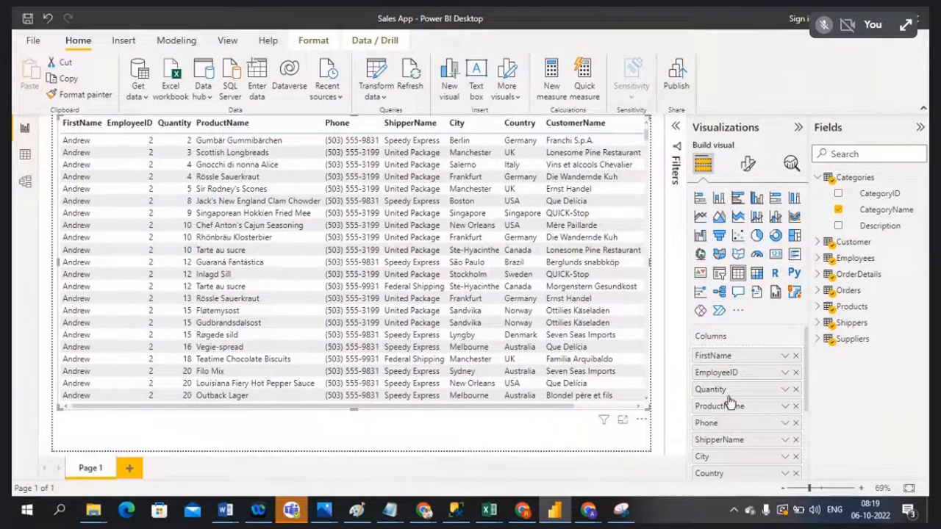
pyautogui.moveTo(737, 402); pyautogui.dragTo(728, 474)
pyautogui.scroll(-2, 805, 414)
pyautogui.scroll(-2, 805, 414)
pyautogui.moveTo(741, 377); pyautogui.dragTo(740, 443)
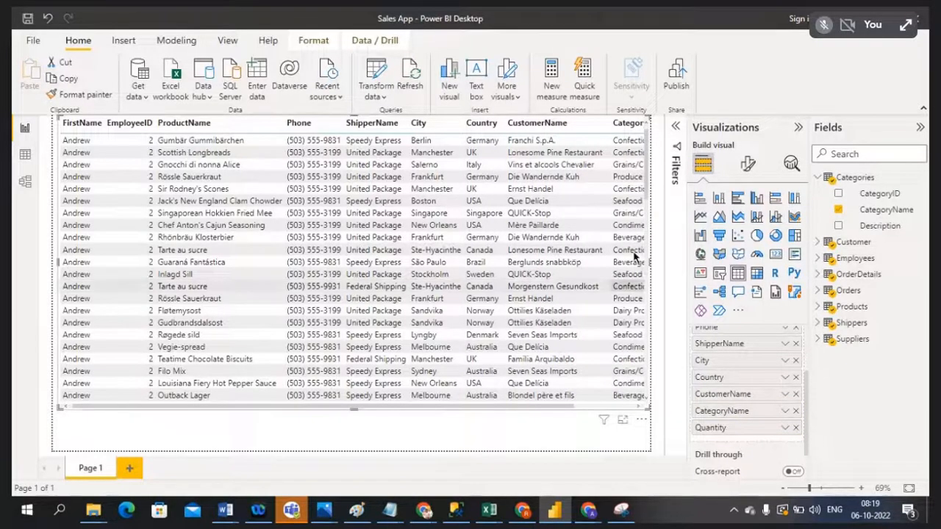
pyautogui.moveTo(561, 410); pyautogui.dragTo(630, 414)
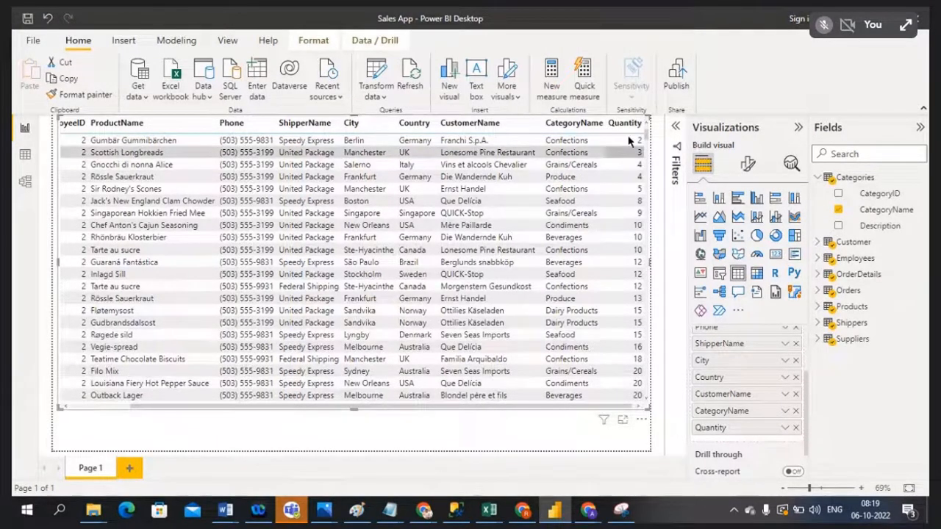
# Step: Set the table visual's Quantity column to summarize as Sum
pyautogui.click(785, 429)
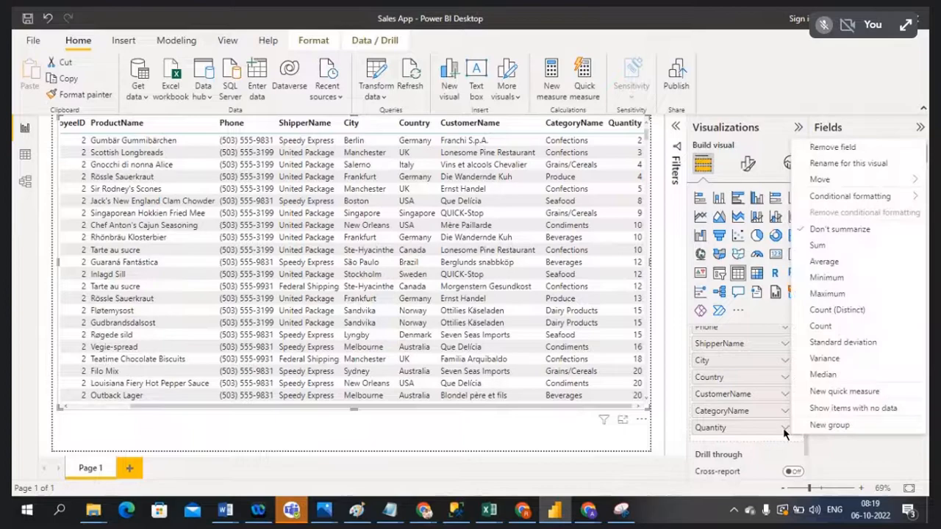
pyautogui.click(829, 253)
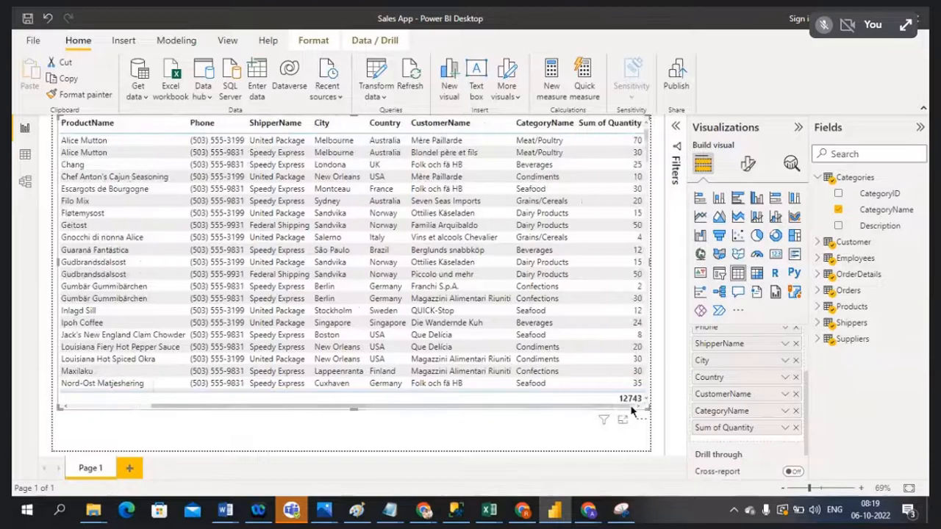
pyautogui.moveTo(563, 411); pyautogui.dragTo(441, 413)
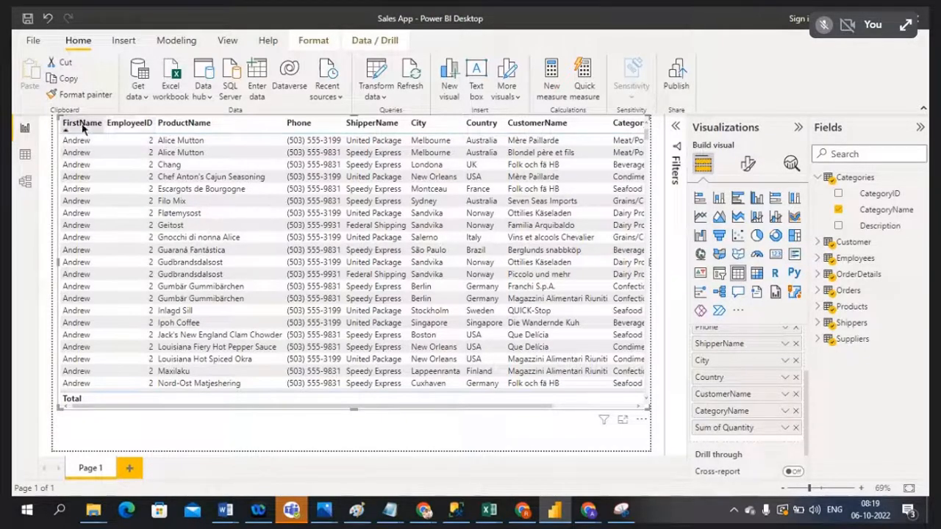
# Step: Look across the table visual's columns and delete the visual from Page 1
pyautogui.click(187, 128)
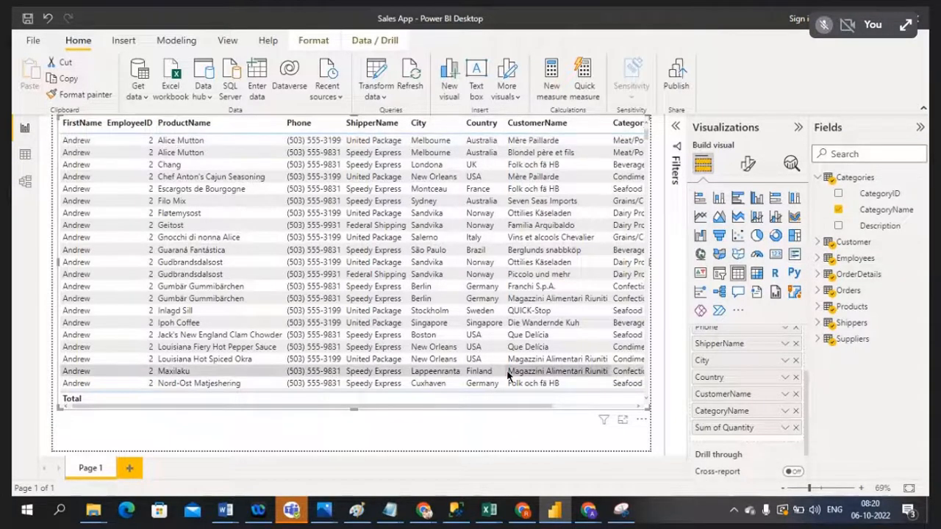
pyautogui.moveTo(519, 407); pyautogui.dragTo(594, 411)
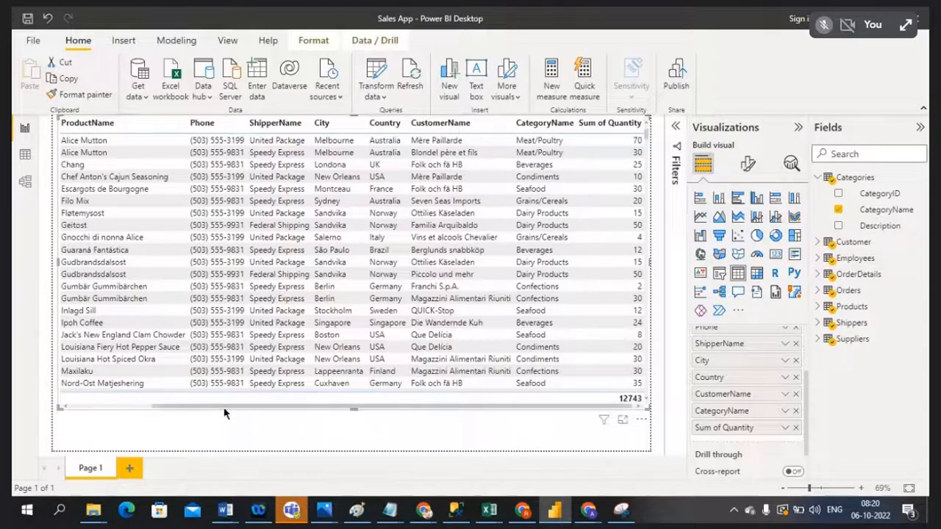
pyautogui.moveTo(228, 414); pyautogui.dragTo(130, 417)
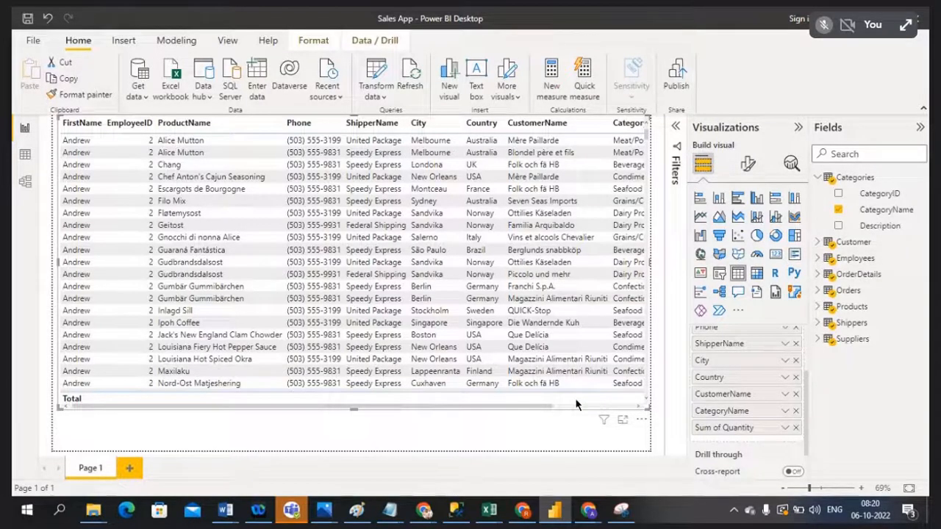
pyautogui.press('Delete')
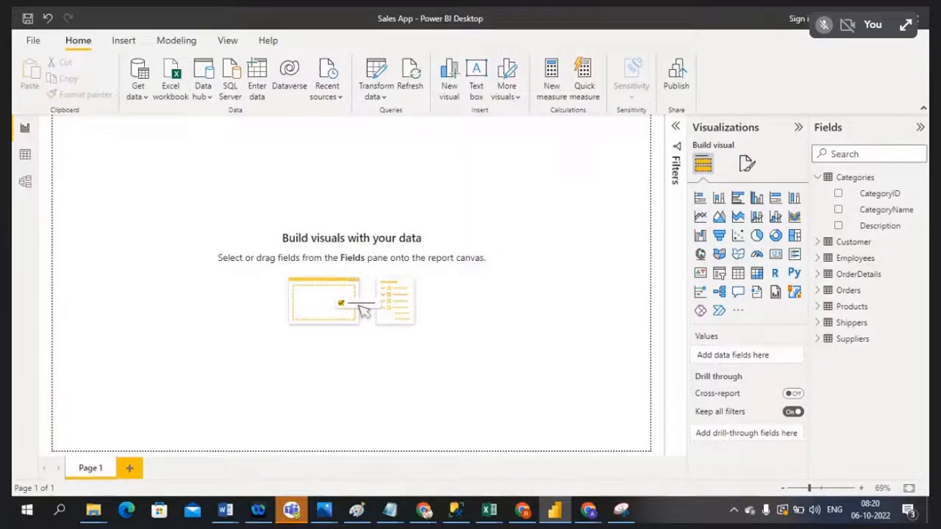
# Step: Switch to Chrome, search Google Images for "jira tool" in a new tab, and preview the Atlassian Scrum board image
pyautogui.moveTo(424, 510)
pyautogui.click(349, 434)
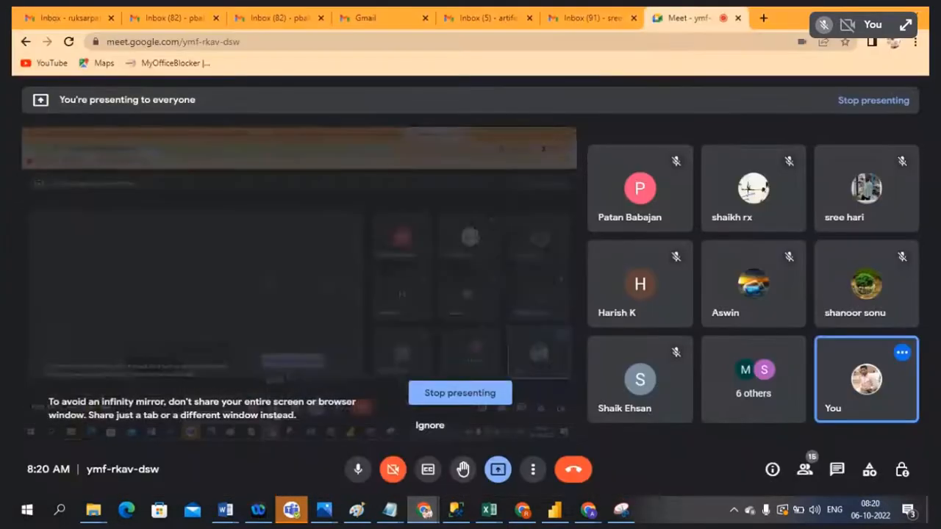
pyautogui.click(764, 18)
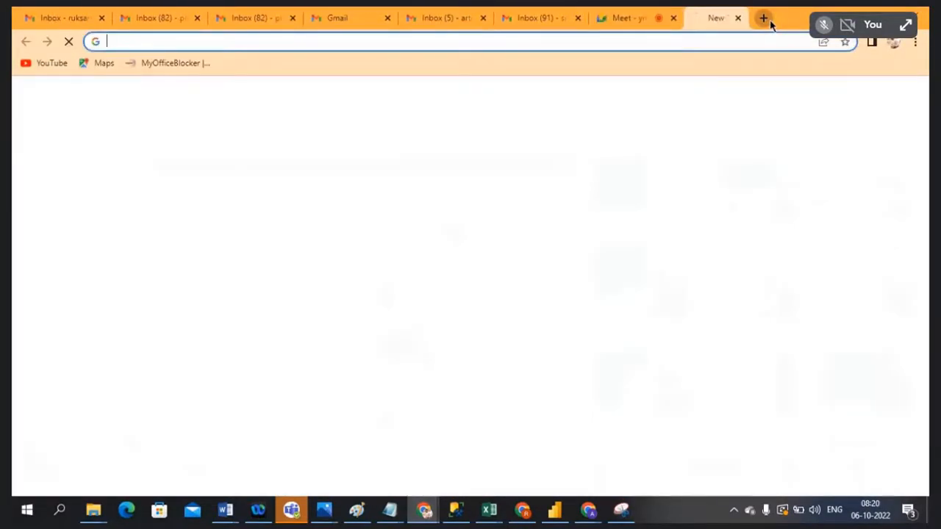
pyautogui.write('az')
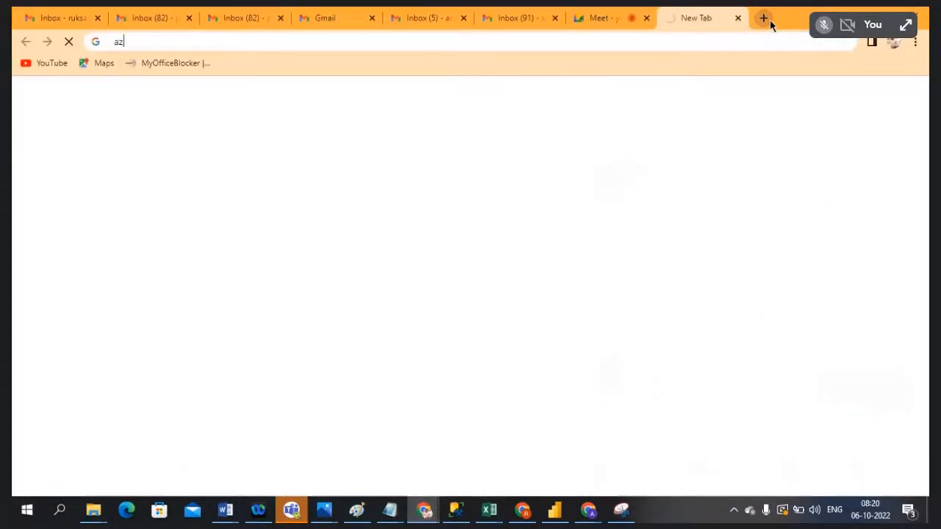
pyautogui.write('K')
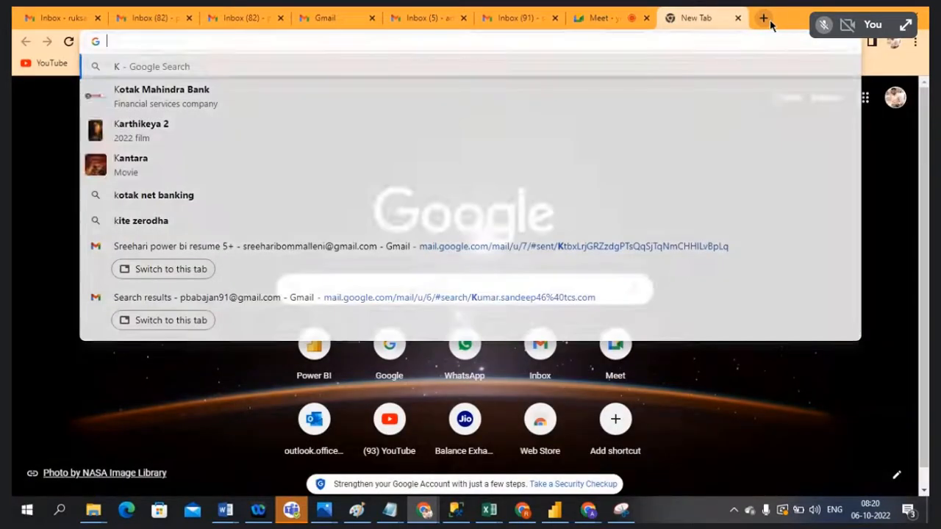
pyautogui.press('BackSpace')
pyautogui.write('JIRA')
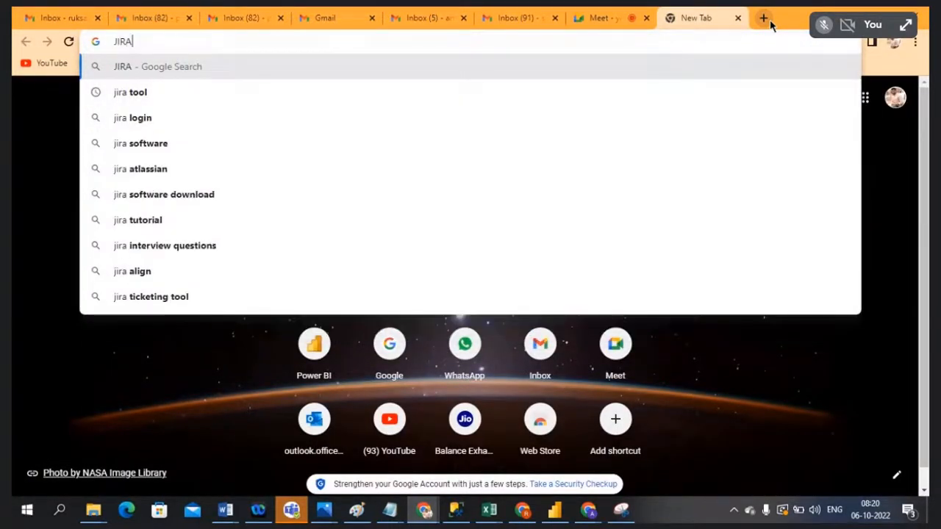
pyautogui.press('Down')
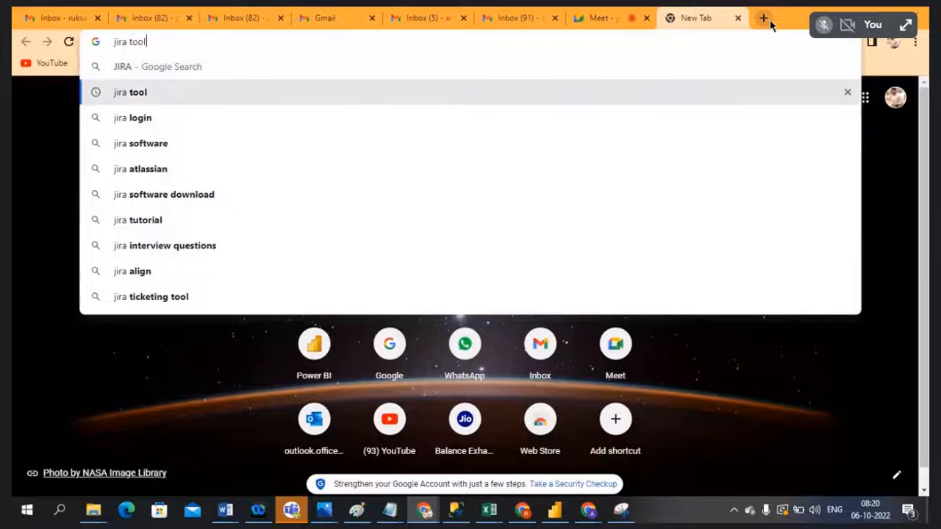
pyautogui.press('Return')
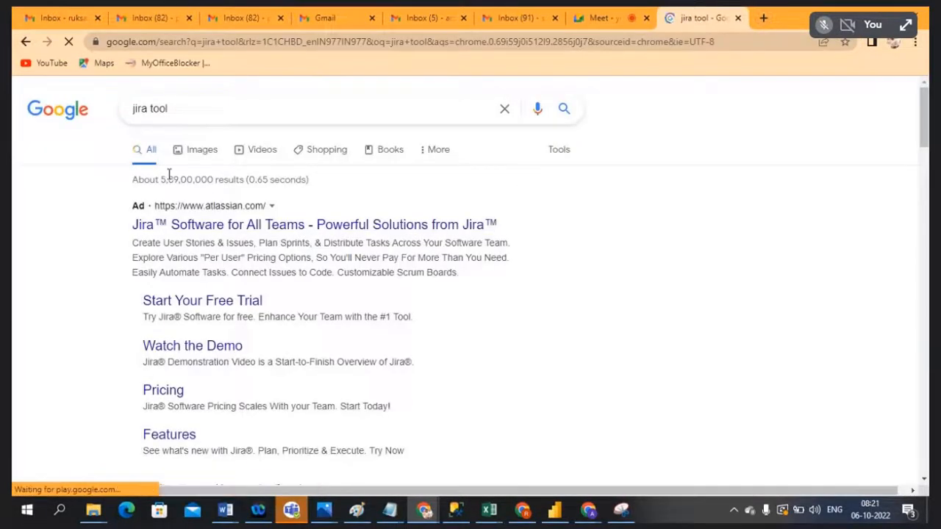
pyautogui.click(190, 156)
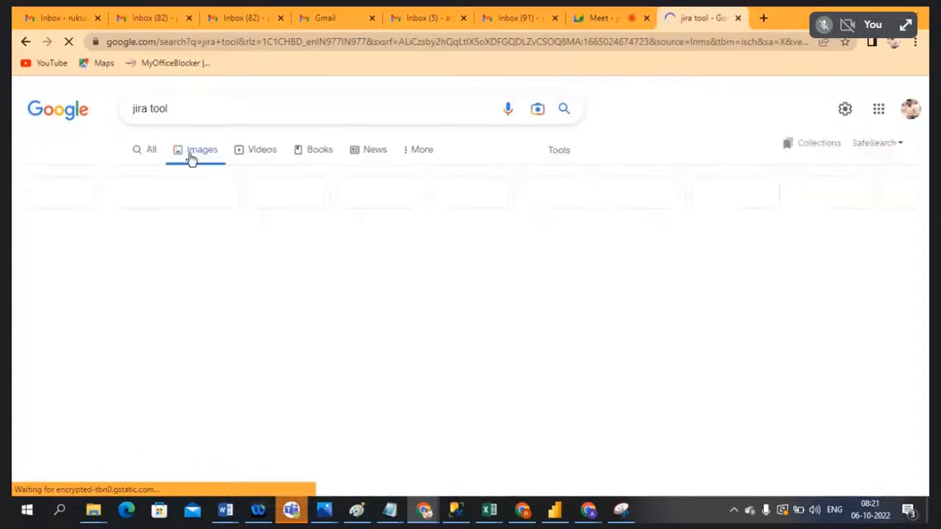
pyautogui.scroll(-1, 151, 177)
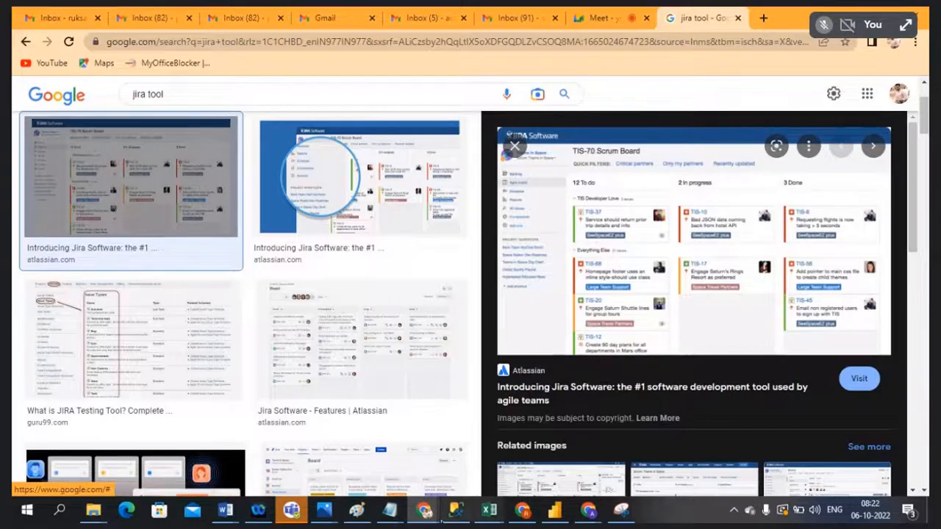
# Step: Switch to the Location code note in Notepad, clear everything below its last data line, and add a divider of equals signs
pyautogui.moveTo(390, 513)
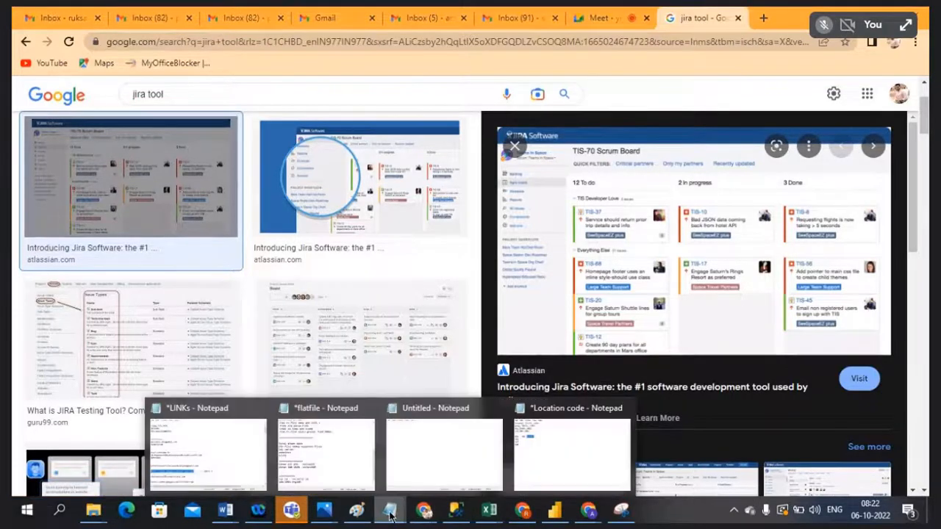
pyautogui.click(569, 464)
pyautogui.click(232, 286)
pyautogui.press('Return')
pyautogui.press('Return')
pyautogui.press('Return')
pyautogui.press('BackSpace')
pyautogui.press('BackSpace')
pyautogui.press('BackSpace')
pyautogui.press('BackSpace')
pyautogui.press('BackSpace')
pyautogui.press('BackSpace')
pyautogui.press('BackSpace')
pyautogui.press('BackSpace')
pyautogui.press('BackSpace')
pyautogui.press('BackSpace')
pyautogui.press('BackSpace')
pyautogui.press('BackSpace')
pyautogui.press('BackSpace')
pyautogui.press('BackSpace')
pyautogui.write('===================================')
pyautogui.press('Return')
pyautogui.press('Return')
# Step: Write "User story is nothing but requiremnt" in the note and close the section with a divider of equals signs
pyautogui.write('User story is nothing but rqu')
pyautogui.press('BackSpace')
pyautogui.press('BackSpace')
pyautogui.write('equir')
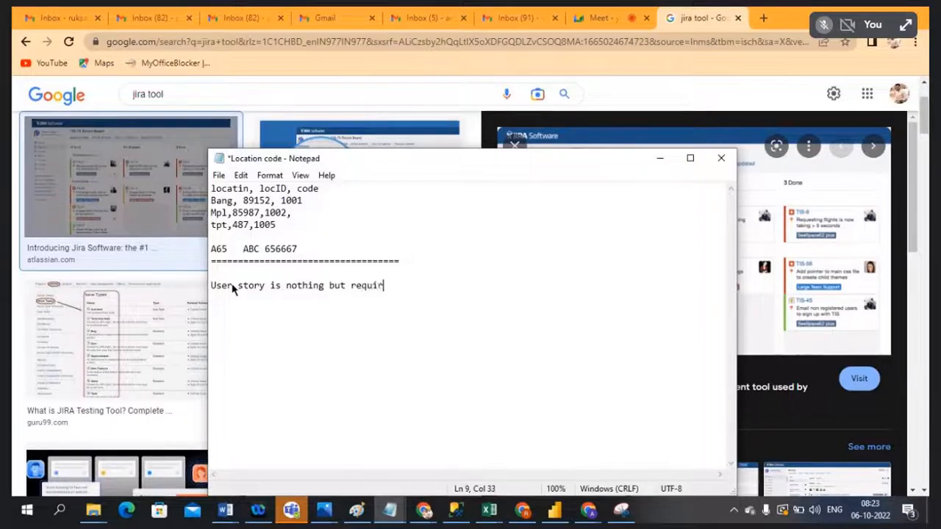
pyautogui.write('emnt')
pyautogui.press('Return')
pyautogui.press('Return')
pyautogui.write('=====================================')
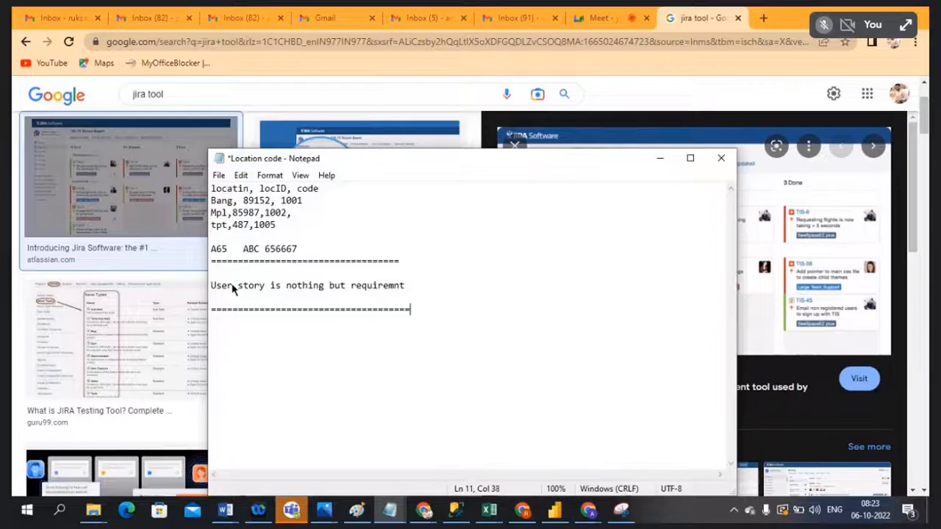
# Step: Add the line "sales application on his raw data" below the second divider in the note
pyautogui.press('Return')
pyautogui.write('sales appl')
pyautogui.press('BackSpace')
pyautogui.write('lication on his rq')
pyautogui.press('BackSpace')
pyautogui.write('aw data')
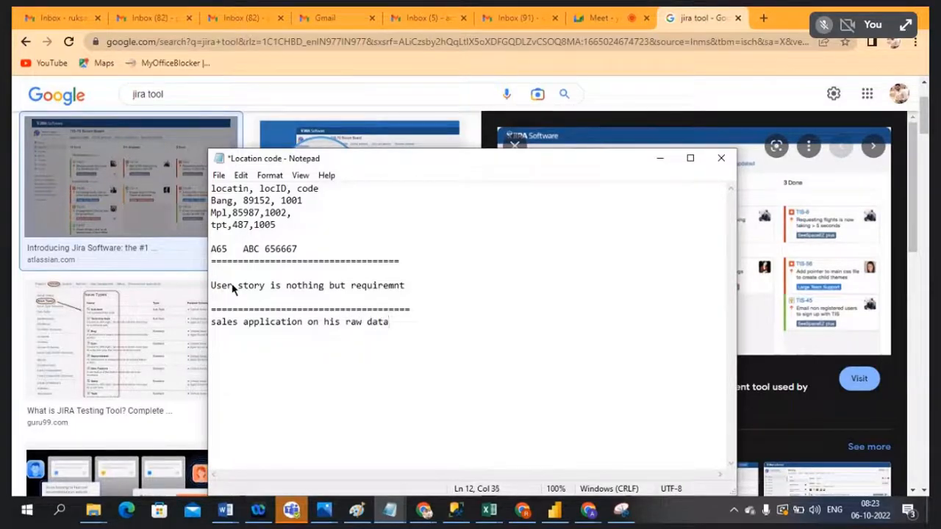
# Step: Switch to the Sales data workbook in Excel and look through the Customer, OrderDetails and Products sheets
pyautogui.click(497, 510)
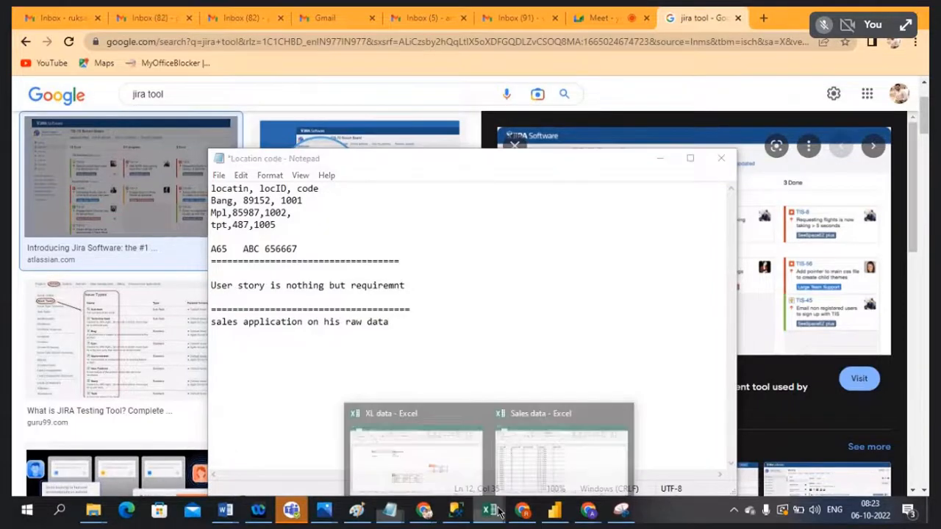
pyautogui.click(559, 452)
pyautogui.click(106, 472)
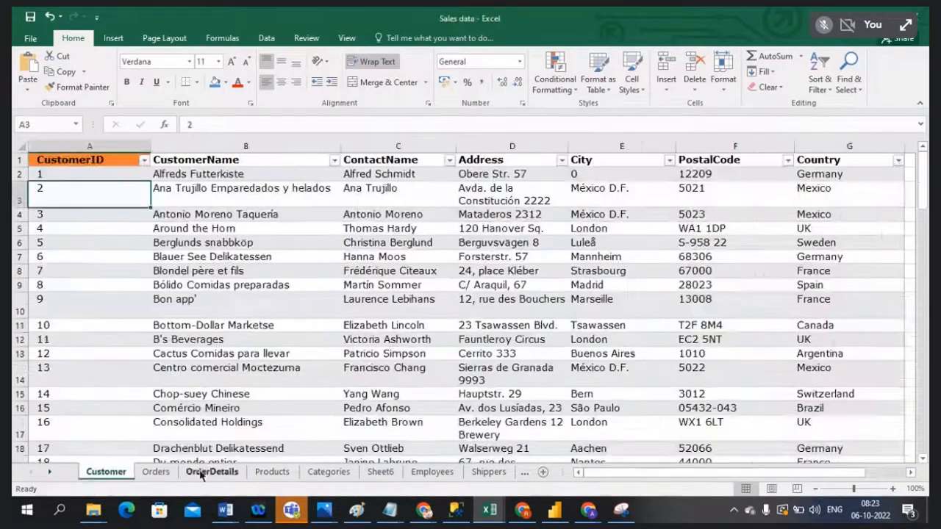
pyautogui.click(201, 474)
pyautogui.click(271, 474)
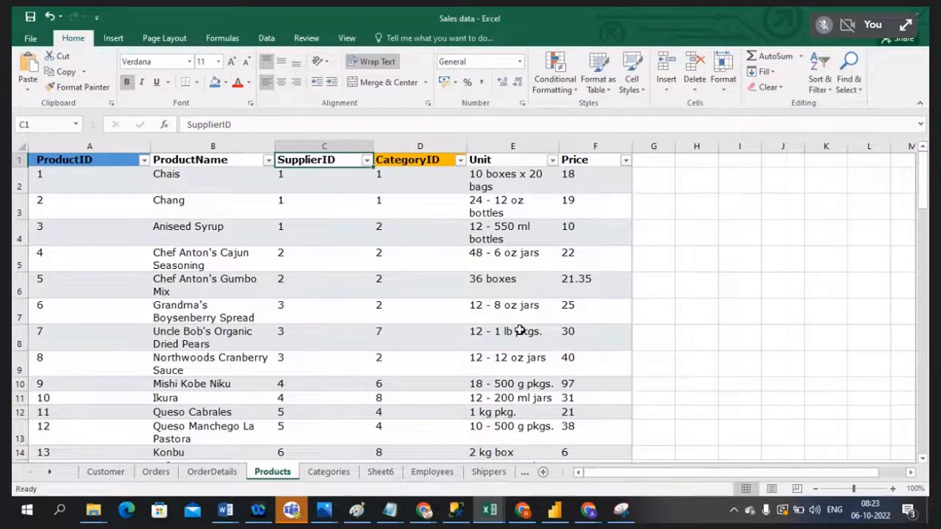
# Step: Return to the Location code note in Notepad and list xl, Oracle and SQl server on separate lines under the raw data line
pyautogui.click(390, 509)
pyautogui.click(555, 466)
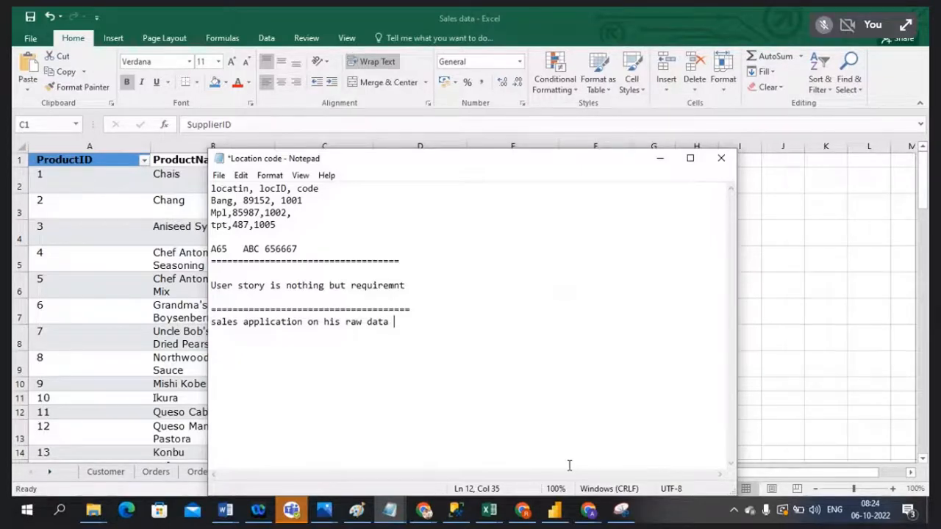
pyautogui.press('Return')
pyautogui.write('xl')
pyautogui.press('Return')
pyautogui.write('Oracle')
pyautogui.press('Return')
pyautogui.write('SQl ')
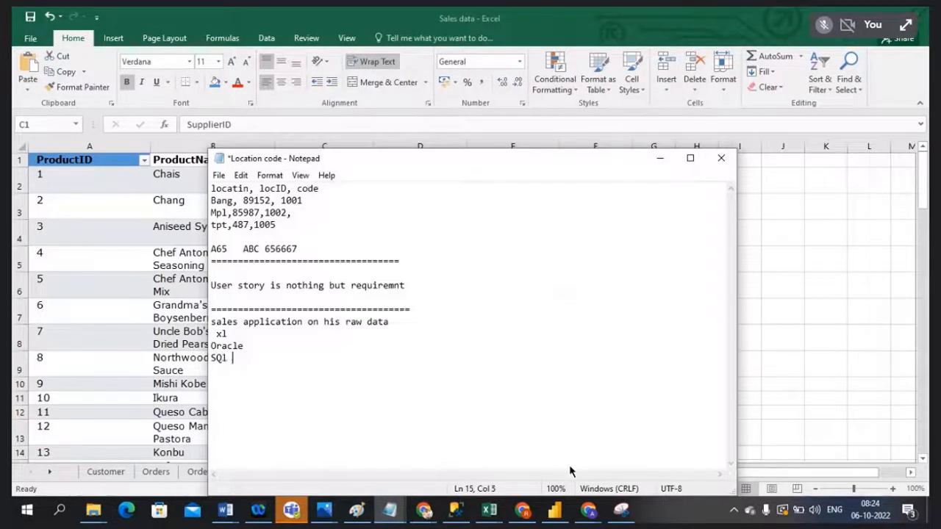
pyautogui.write('server')
# Step: Add a divider of equals signs below the source list, followed by "JIRA or Azure devops" on the same line
pyautogui.press('Return')
pyautogui.press('Return')
pyautogui.write('======================================')
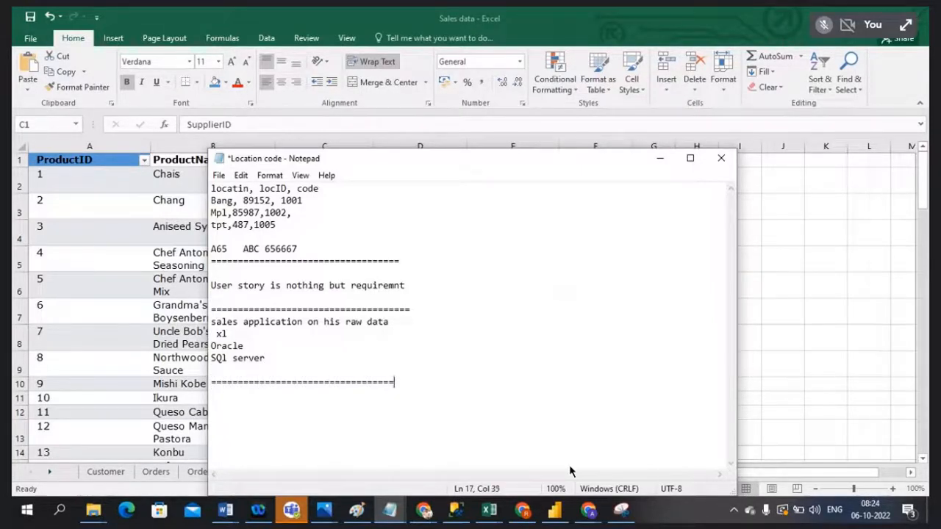
pyautogui.write('JIRA or Azure devops')
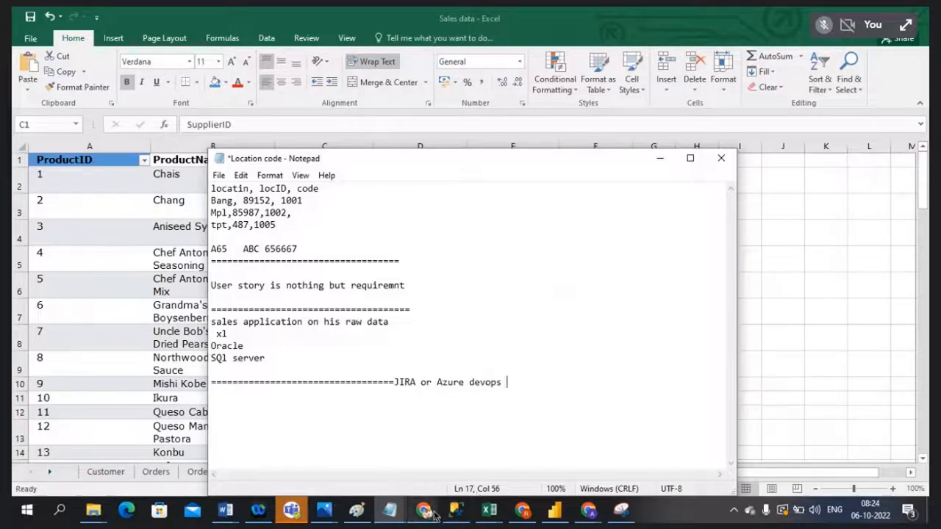
# Step: Switch to Chrome to look at the previewed Jira Scrum board image again
pyautogui.moveTo(430, 514)
pyautogui.click(368, 467)
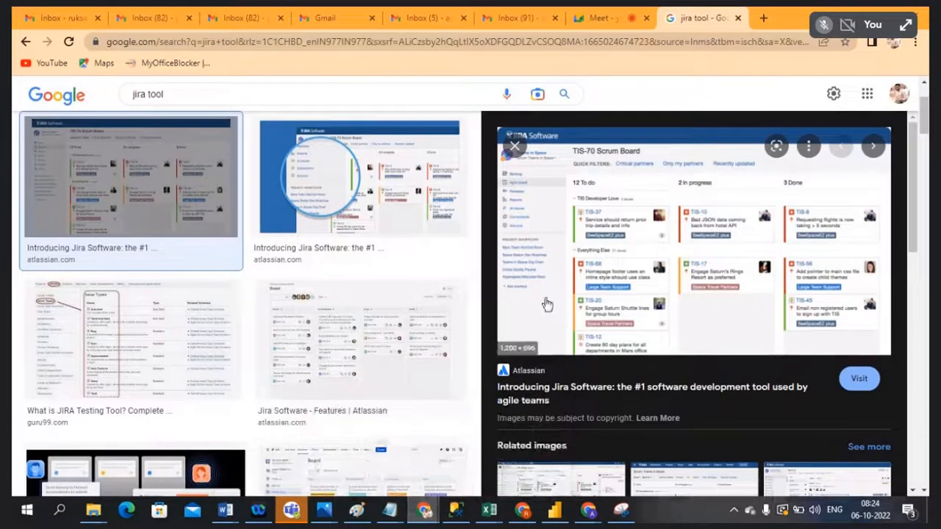
# Step: Search Google Images for azure devops in a new tab and preview the Azure Boards picture from Microsoft Learn
pyautogui.click(765, 18)
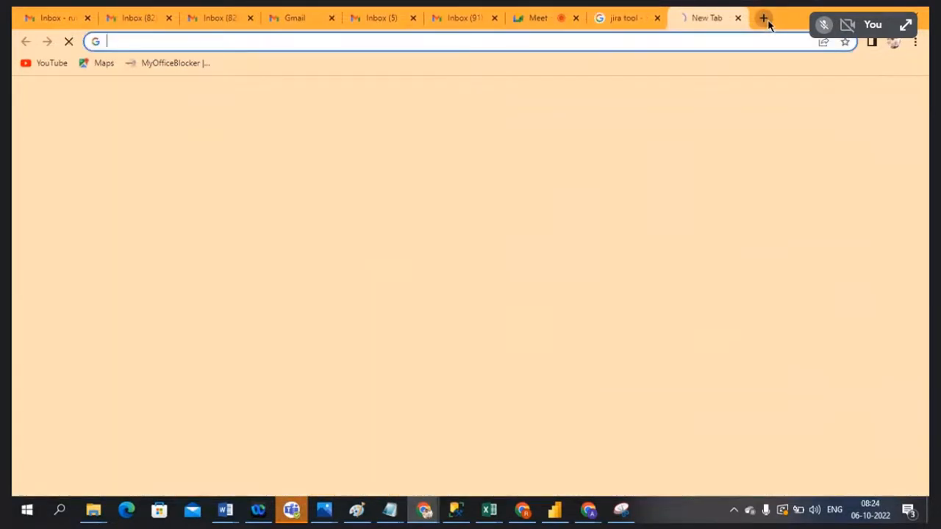
pyautogui.write('azure')
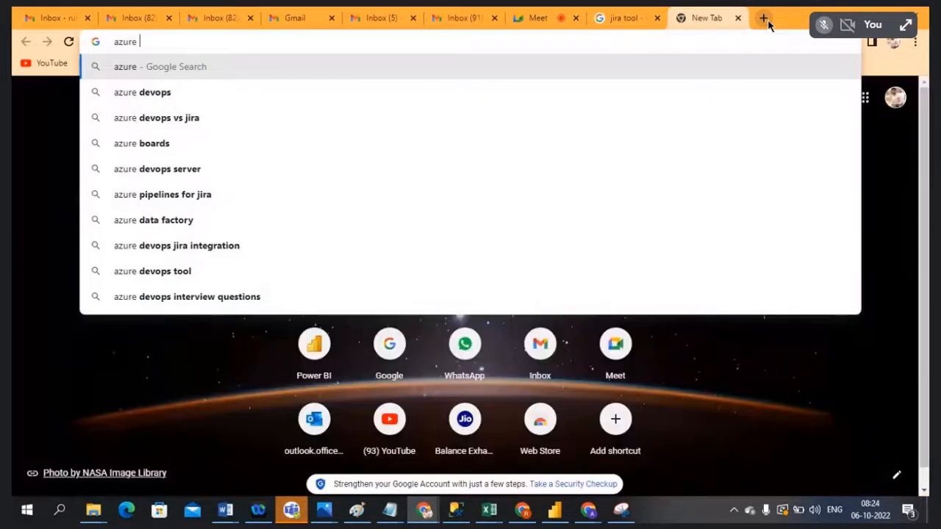
pyautogui.click(164, 101)
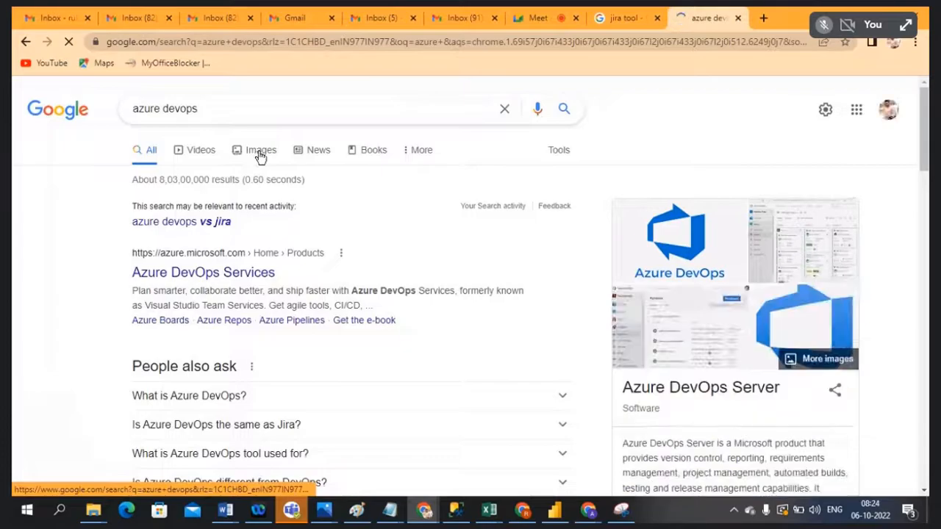
pyautogui.click(260, 152)
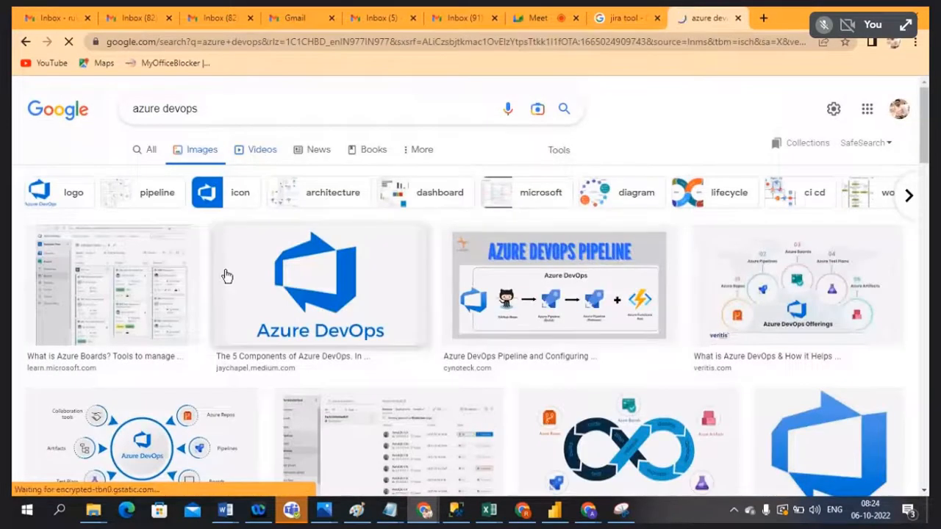
pyautogui.click(114, 275)
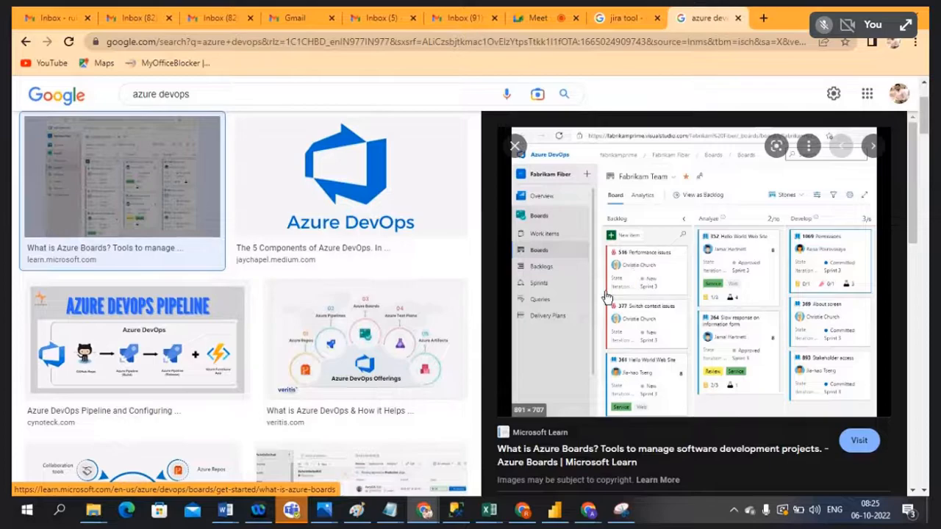
# Step: Switch to the Location code note in Notepad and add the line "Which methodology you following ---Agile" below the source list
pyautogui.moveTo(394, 515)
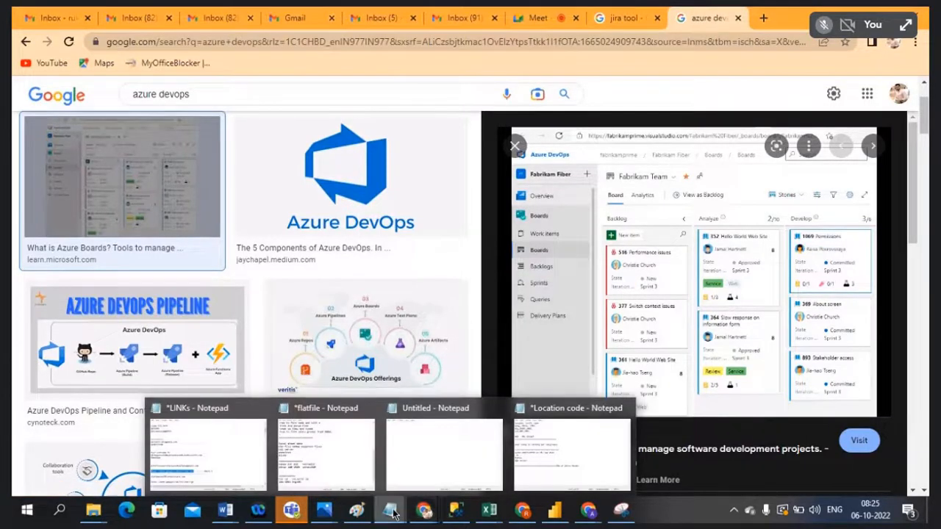
pyautogui.click(594, 474)
pyautogui.click(223, 373)
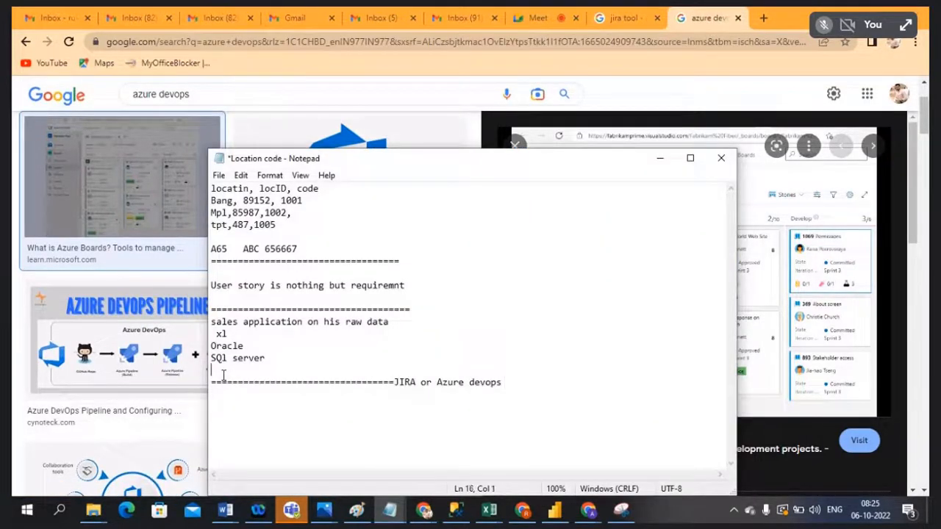
pyautogui.press('Return')
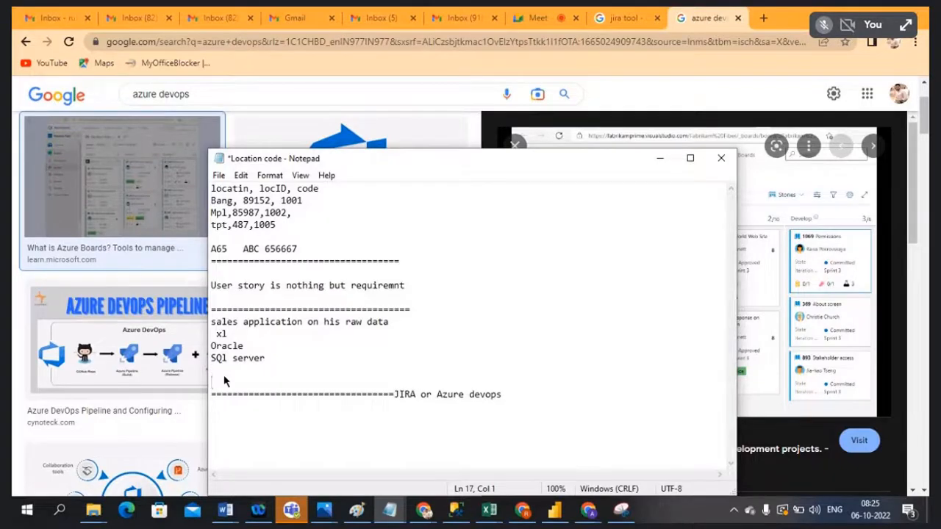
pyautogui.write('Which method')
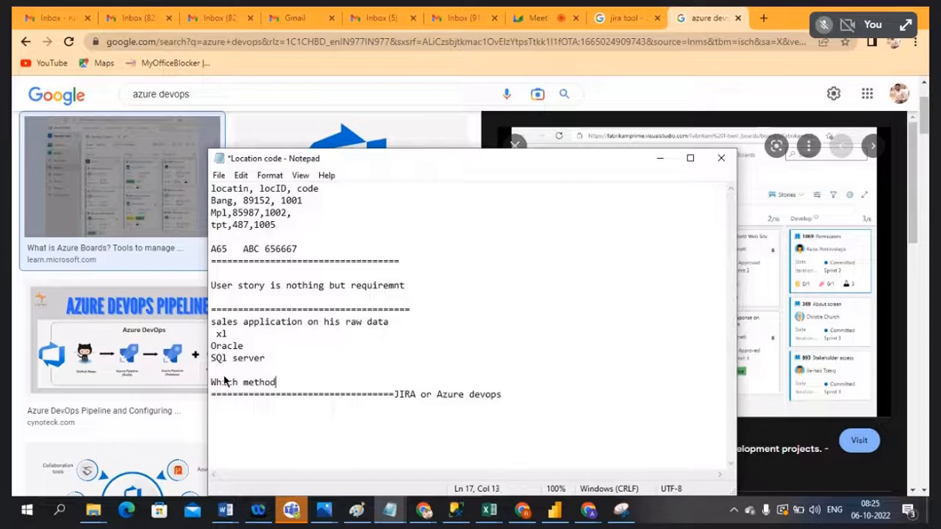
pyautogui.write('ology you follow')
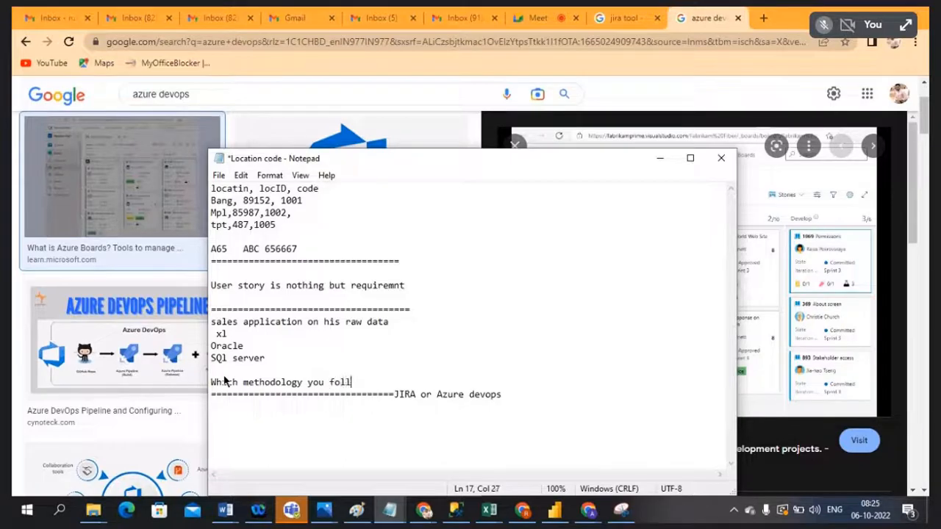
pyautogui.press('BackSpace')
pyautogui.press('BackSpace')
pyautogui.write('owing ---Agile')
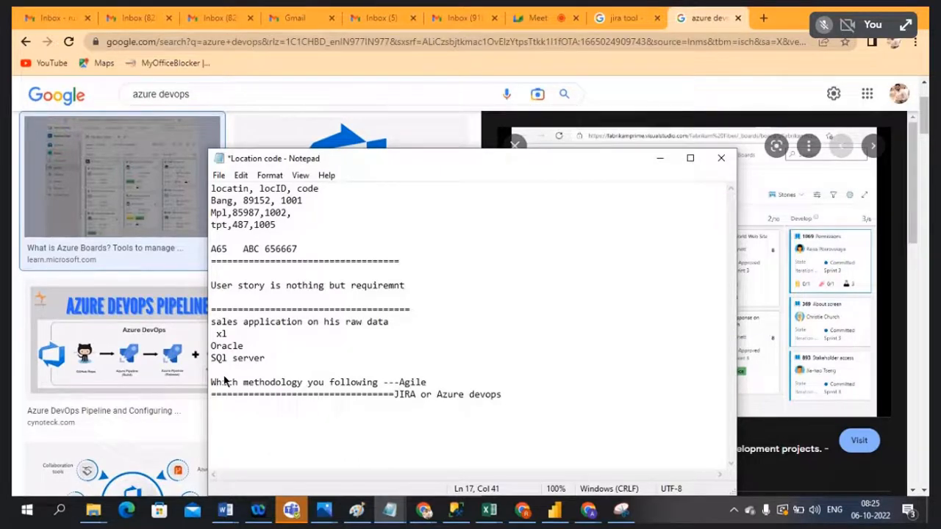
pyautogui.press('Return')
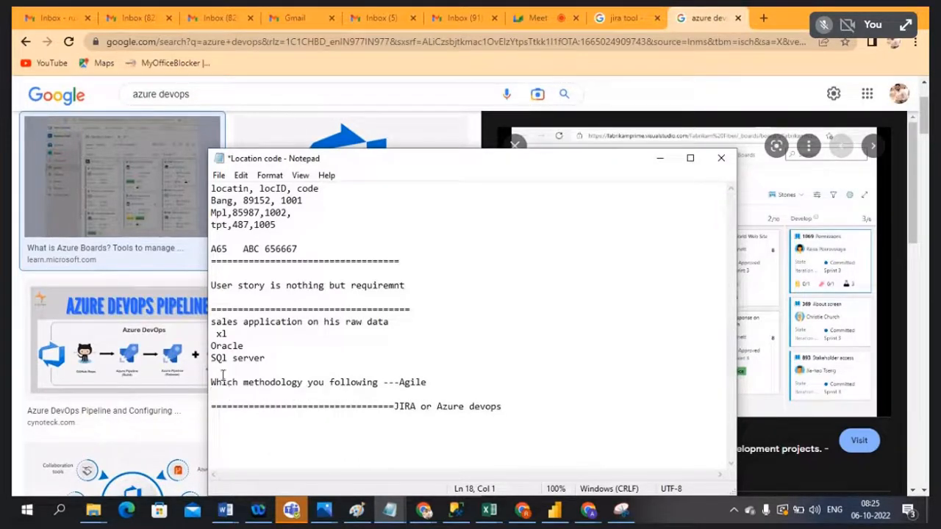
# Step: Append "---Water fall method" after Agile on the methodology line
pyautogui.click(449, 381)
pyautogui.write('---')
pyautogui.write('Water ')
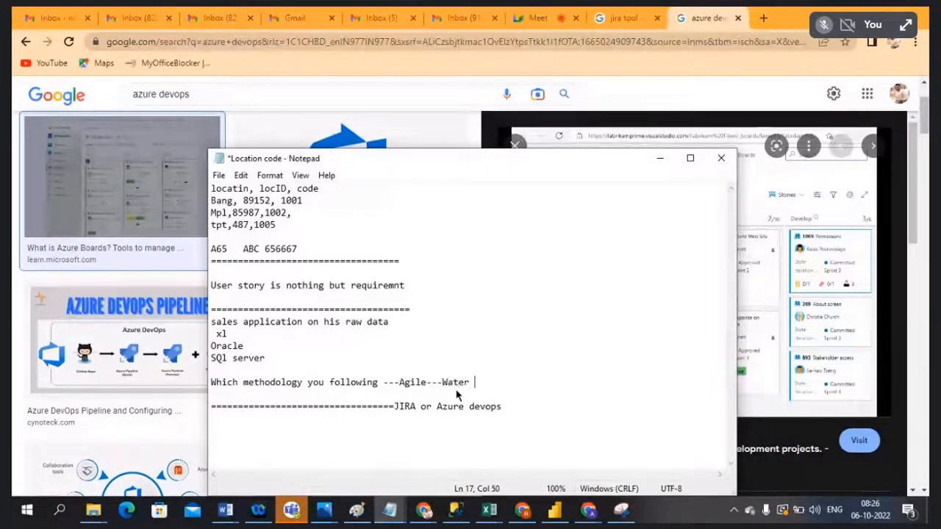
pyautogui.write('fall met')
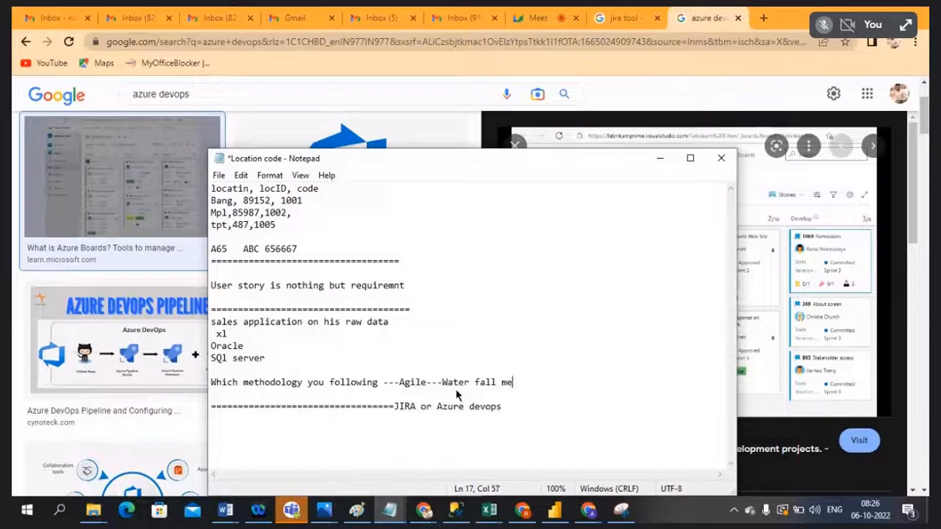
pyautogui.press('BackSpace')
pyautogui.write('thod')
# Step: Append the duration "--6months or one year" to the Water fall method entry
pyautogui.moveTo(400, 383); pyautogui.dragTo(536, 384)
pyautogui.click(552, 383)
pyautogui.write('--')
pyautogui.write('6months or one year')
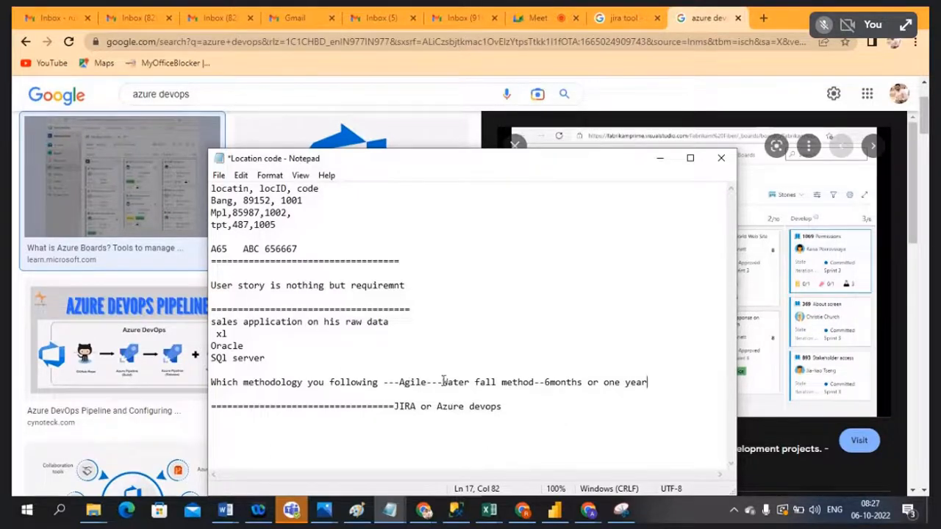
# Step: Highlight "Water fall method" on the methodology line to point it out
pyautogui.moveTo(443, 382); pyautogui.dragTo(536, 381)
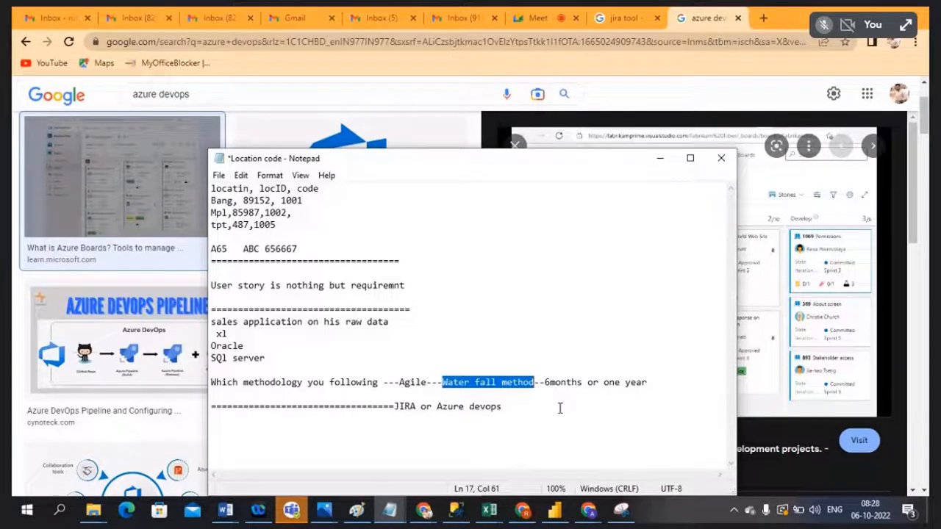
pyautogui.click(560, 408)
pyautogui.moveTo(441, 382); pyautogui.dragTo(543, 383)
pyautogui.click(648, 382)
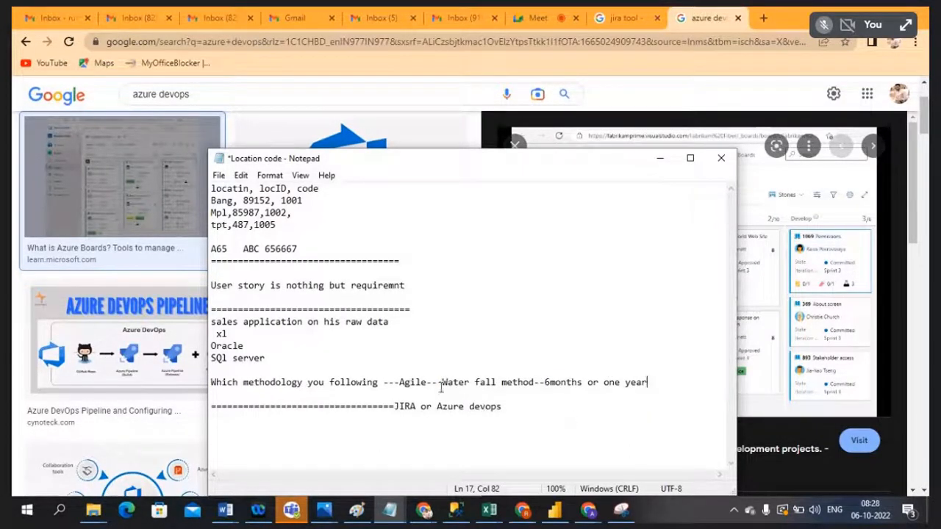
pyautogui.moveTo(442, 383); pyautogui.dragTo(533, 382)
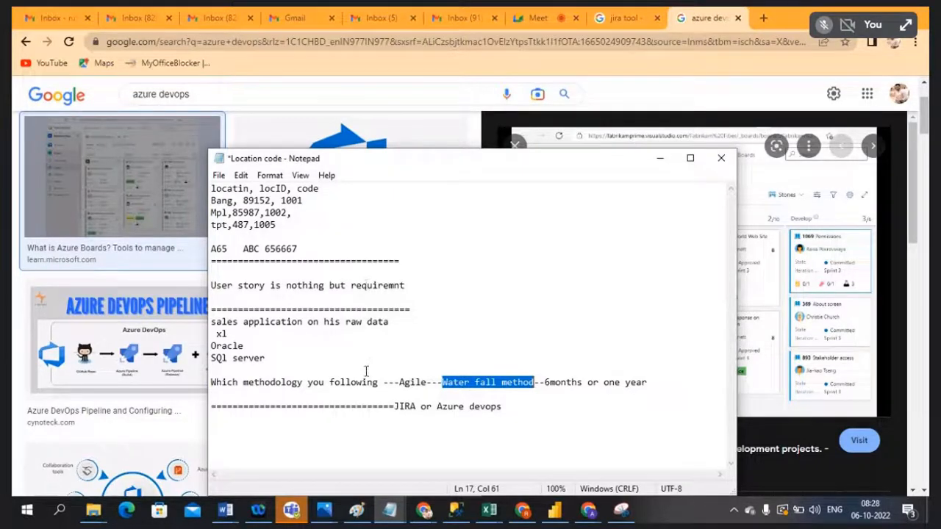
# Step: Switch to the blank Sales App report in Power BI Desktop and return to the Location code note
pyautogui.click(554, 509)
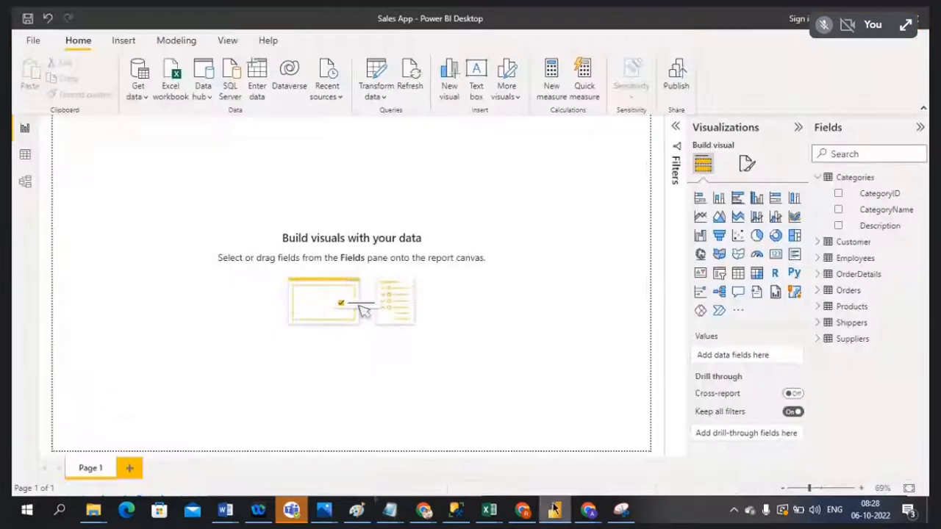
pyautogui.hotkey('alt', 'Tab')
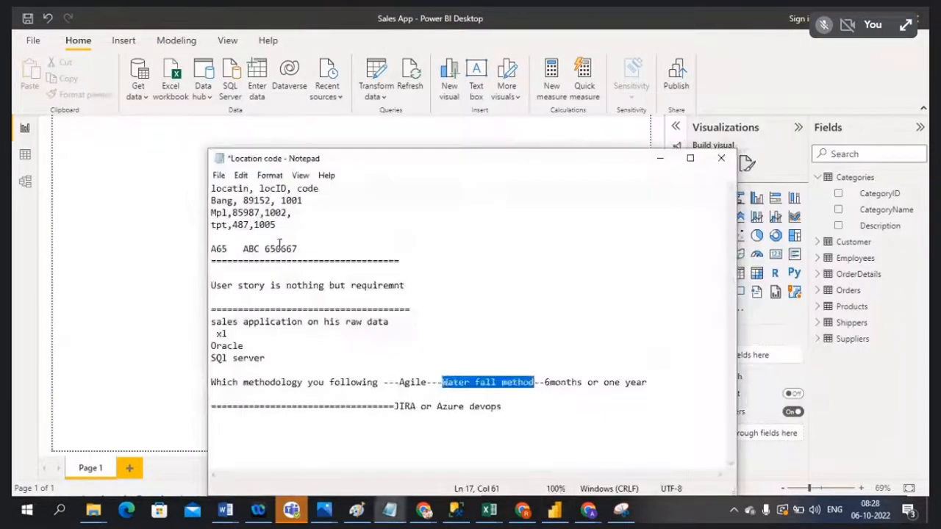
pyautogui.hotkey('alt', 'Tab')
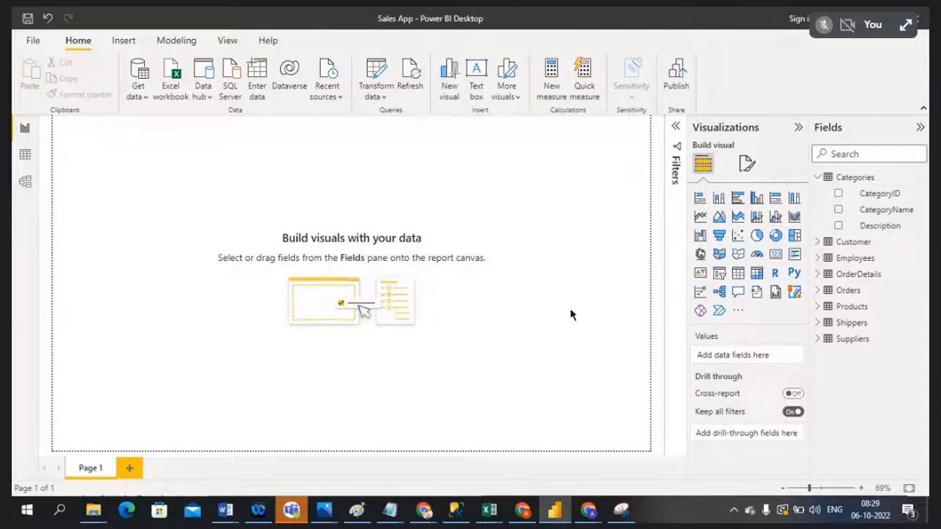
pyautogui.hotkey('alt', 'Tab')
pyautogui.click(564, 395)
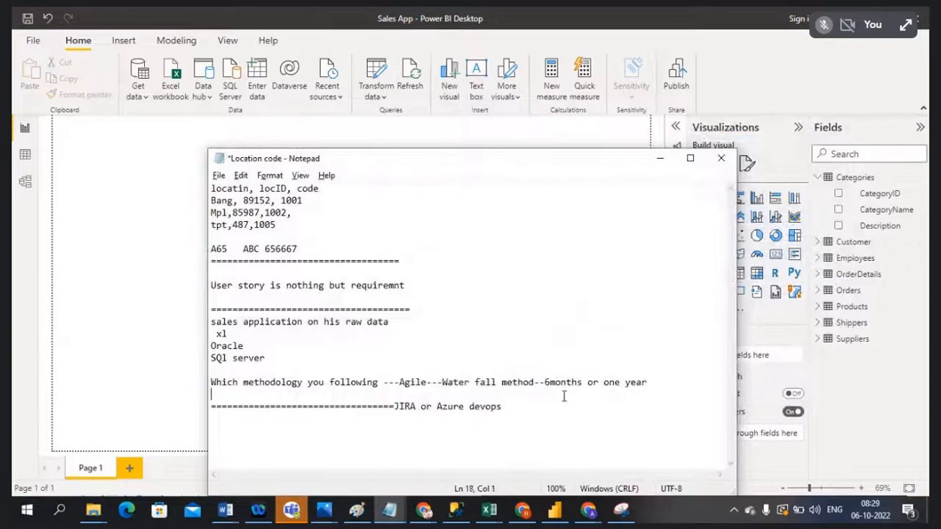
# Step: Highlight the words "Water fall method" again in the note while comparing the two methodologies
pyautogui.click(442, 382)
pyautogui.moveTo(443, 383); pyautogui.dragTo(535, 382)
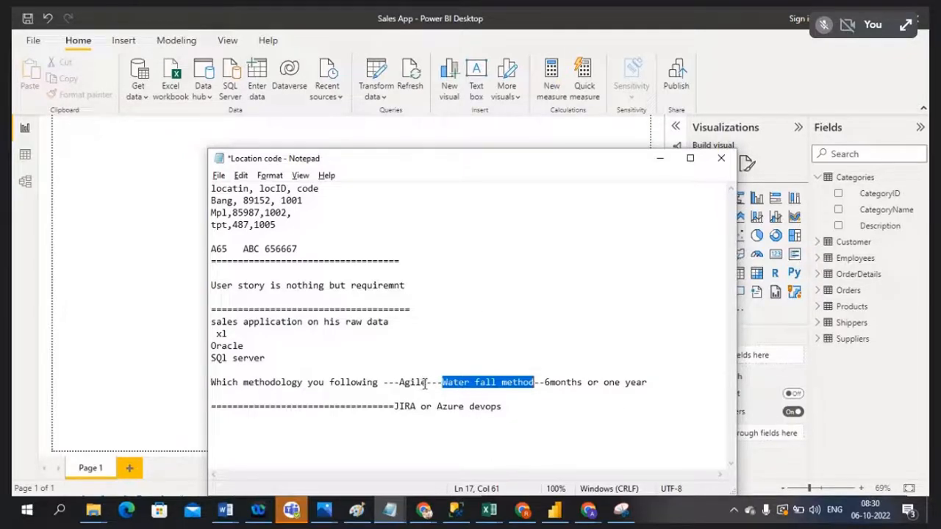
pyautogui.click(536, 392)
pyautogui.moveTo(444, 382); pyautogui.dragTo(537, 401)
pyautogui.click(548, 410)
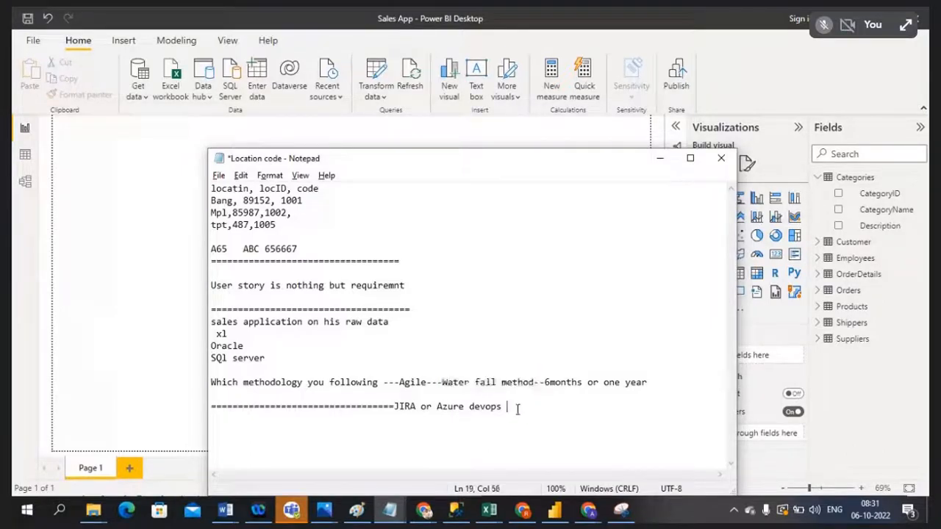
pyautogui.click(441, 384)
pyautogui.hotkey('shift', 'Right')
pyautogui.hotkey('shift', 'Right')
pyautogui.hotkey('shift', 'Right')
pyautogui.hotkey('shift', 'Right')
pyautogui.hotkey('shift', 'Right')
pyautogui.hotkey('shift', 'Right')
pyautogui.hotkey('shift', 'Right')
pyautogui.hotkey('shift', 'Right')
pyautogui.hotkey('shift', 'Right')
pyautogui.hotkey('shift', 'Right')
pyautogui.hotkey('shift', 'Right')
pyautogui.hotkey('shift', 'Right')
pyautogui.hotkey('shift', 'Right')
pyautogui.hotkey('shift', 'Right')
pyautogui.hotkey('shift', 'Right')
pyautogui.hotkey('shift', 'Right')
pyautogui.hotkey('shift', 'Right')
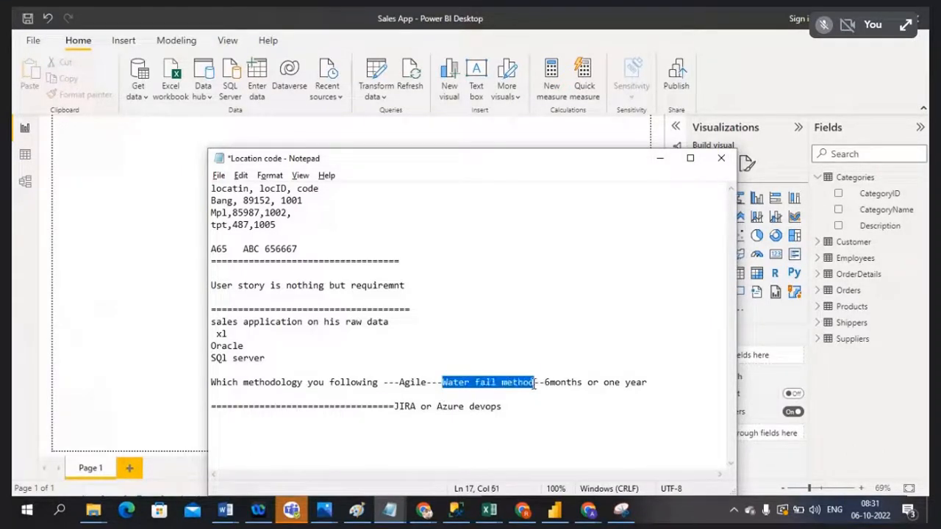
# Step: Extend the Agile entry on the methodology line so it reads "Agile ..--6 month"
pyautogui.moveTo(399, 382); pyautogui.dragTo(425, 382)
pyautogui.click(430, 383)
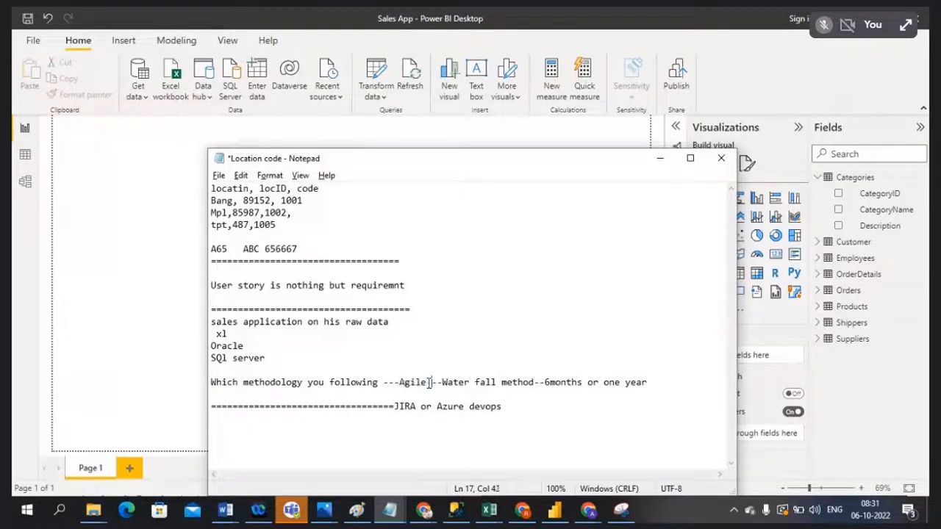
pyautogui.press('Left')
pyautogui.press('BackSpace')
pyautogui.press('BackSpace')
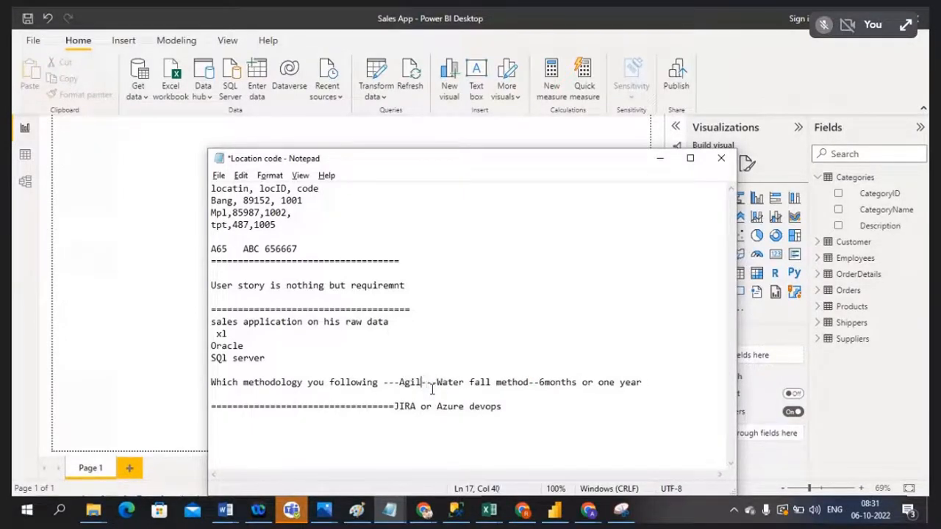
pyautogui.write('n')
pyautogui.press('BackSpace')
pyautogui.write('le ')
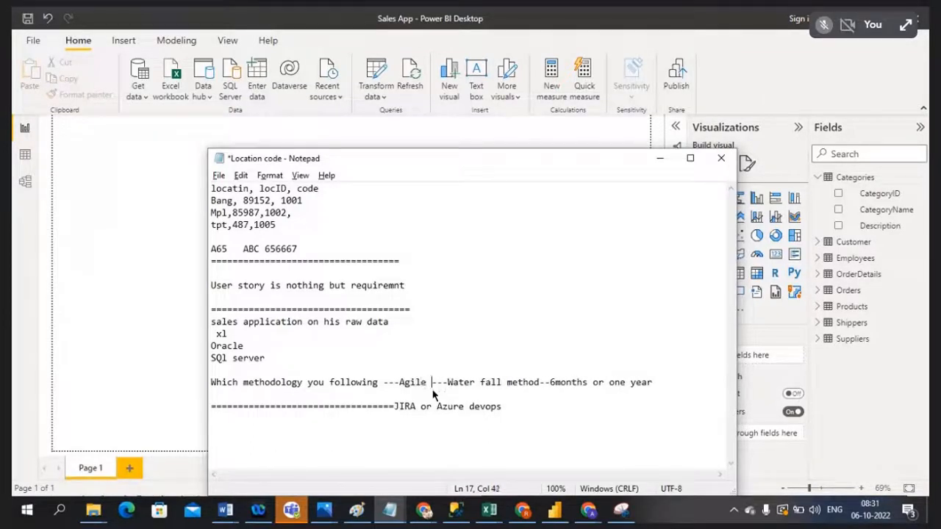
pyautogui.write('..')
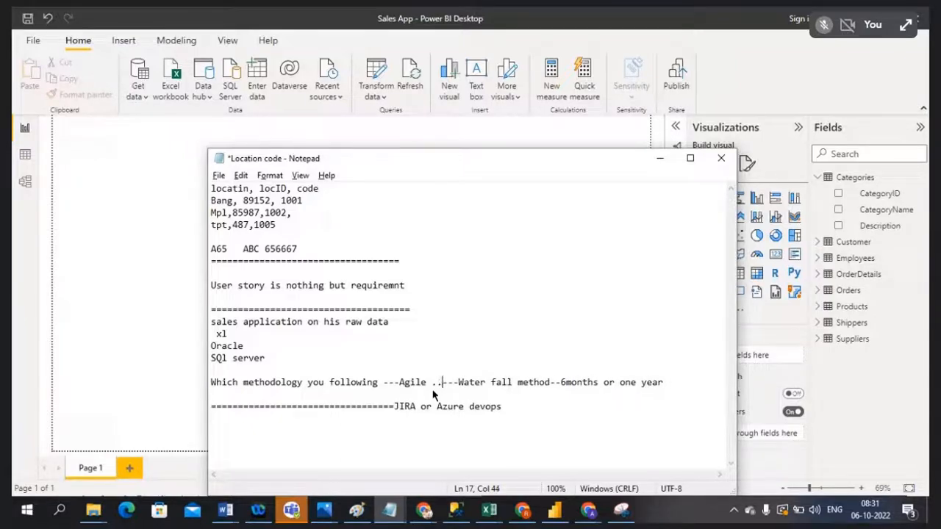
pyautogui.press('Right')
pyautogui.write('month')
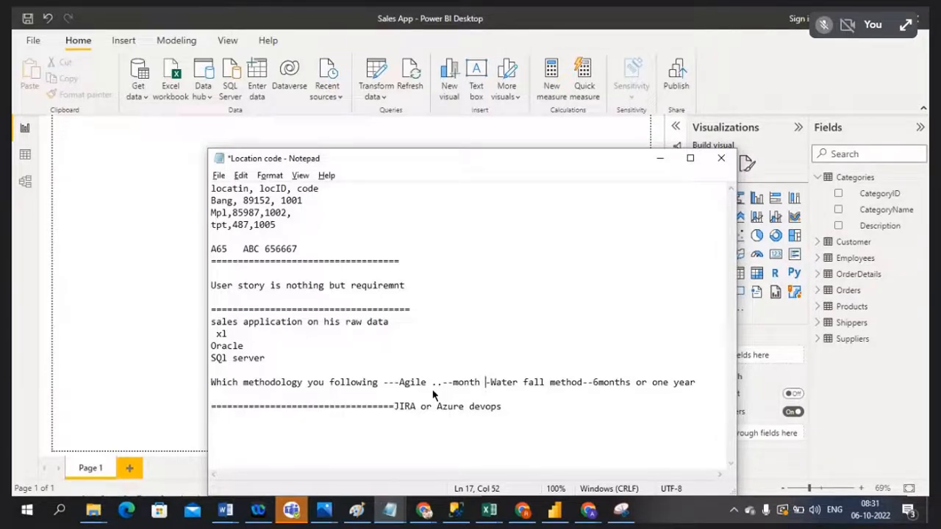
pyautogui.press('Left')
pyautogui.press('Left')
pyautogui.press('Right')
pyautogui.write('6')
# Step: Insert "-2weeks one sprint" after "6 month" in the Agile entry
pyautogui.press('Right')
pyautogui.press('Right')
pyautogui.press('Right')
pyautogui.press('Right')
pyautogui.press('Right')
pyautogui.write('w')
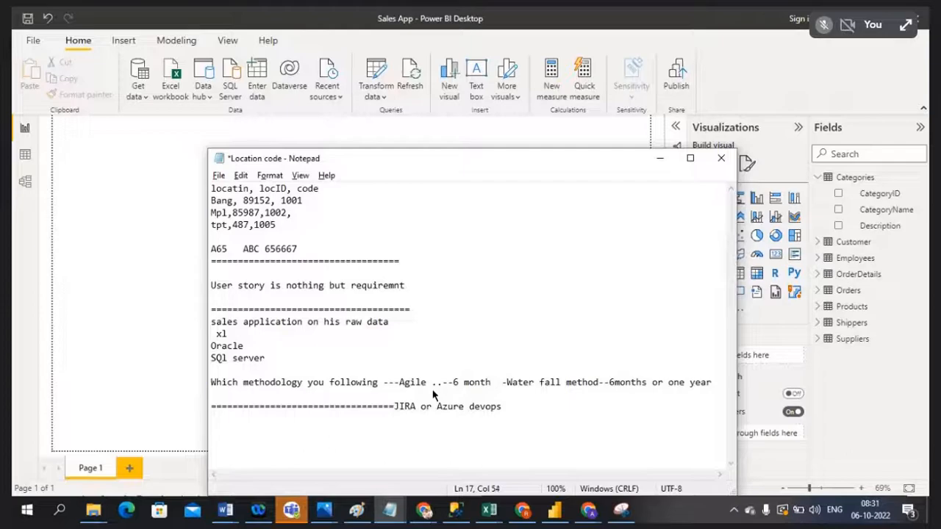
pyautogui.press('BackSpace')
pyautogui.write('2weeks one spi')
pyautogui.press('BackSpace')
pyautogui.write('rint')
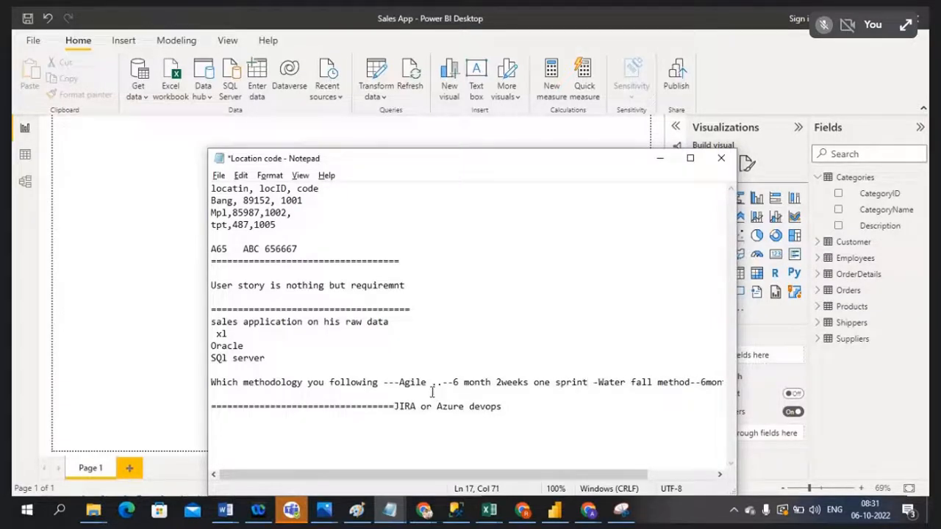
pyautogui.click(495, 383)
pyautogui.write('-')
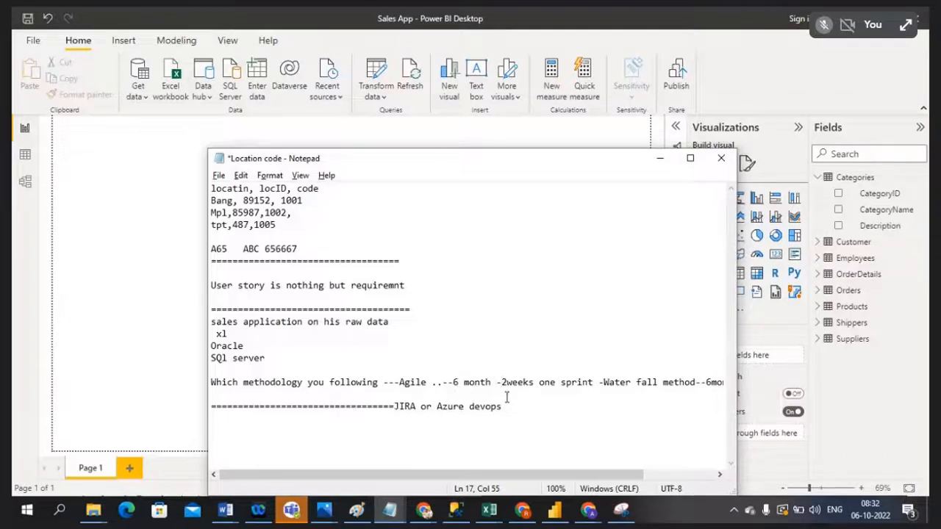
pyautogui.click(594, 383)
# Step: Switch to Chrome and compare the example JIRA scrum board image with the Azure DevOps board image
pyautogui.click(563, 515)
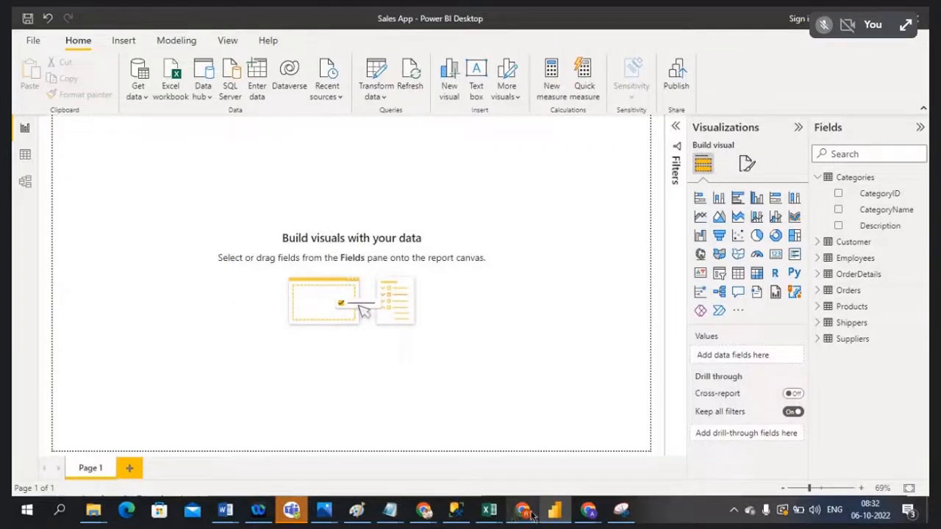
pyautogui.moveTo(424, 514)
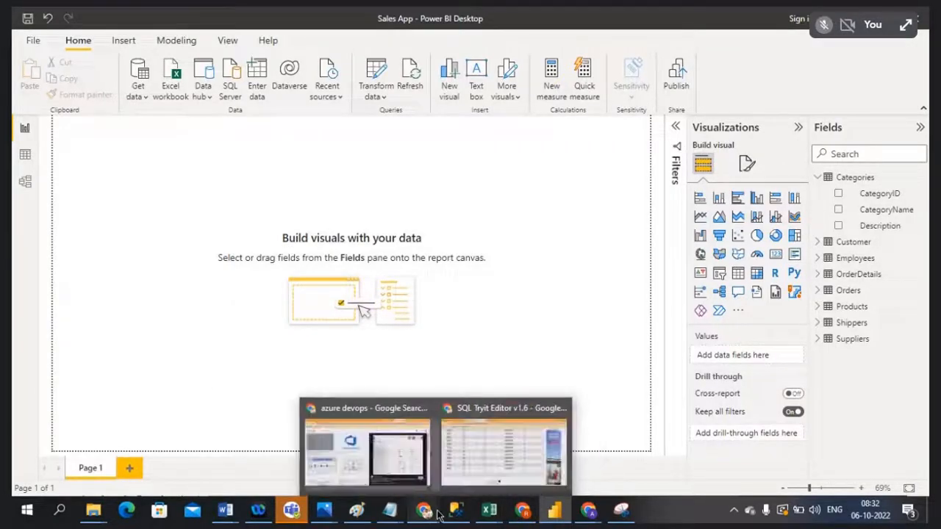
pyautogui.click(400, 464)
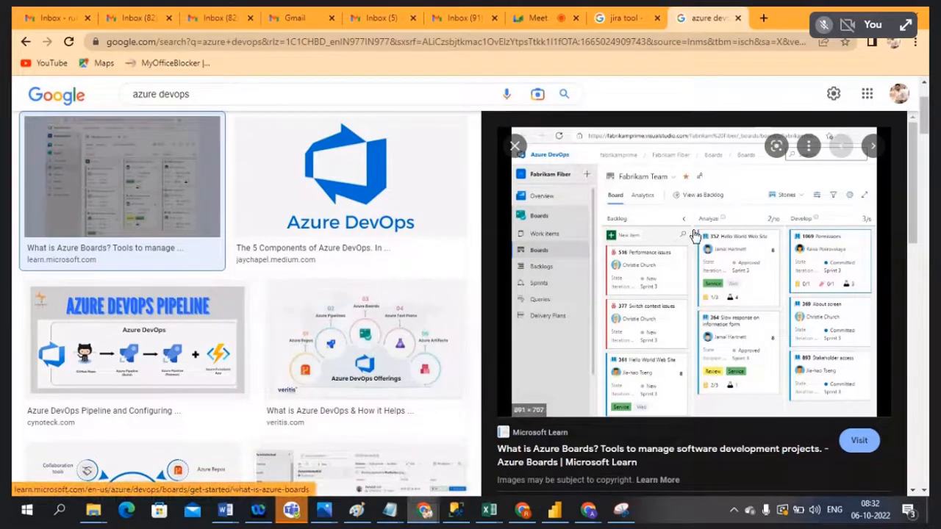
pyautogui.click(620, 19)
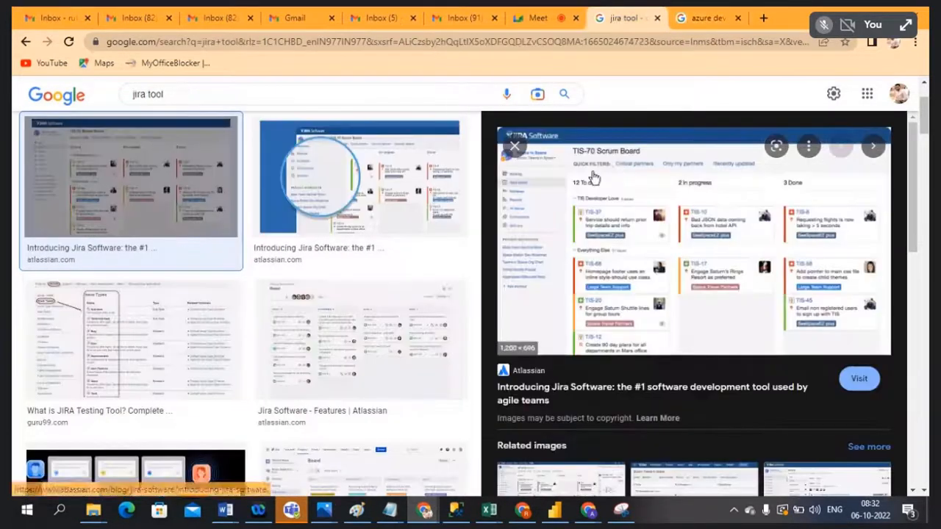
pyautogui.click(710, 20)
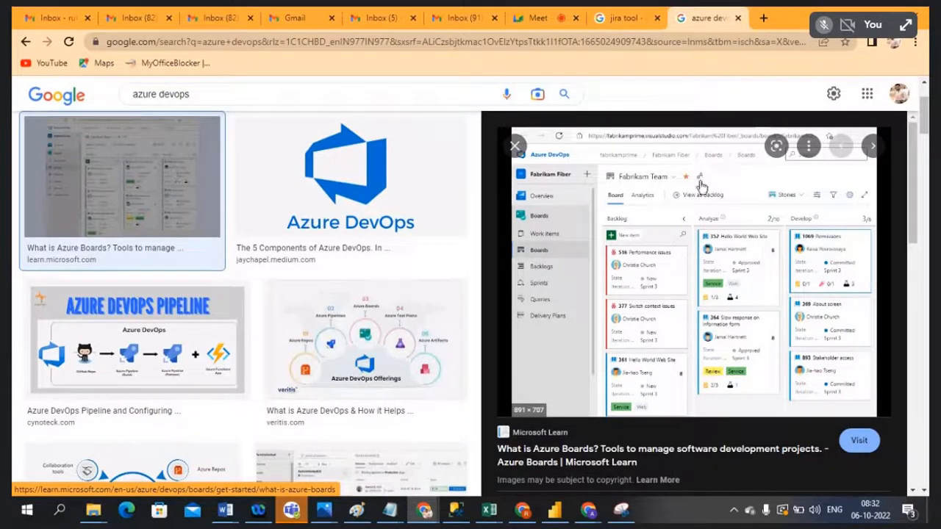
pyautogui.click(616, 25)
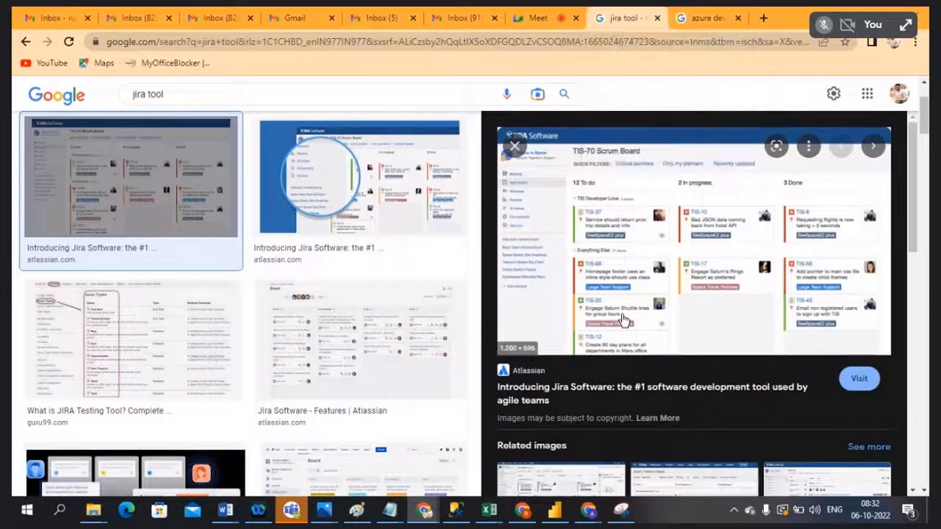
pyautogui.click(716, 21)
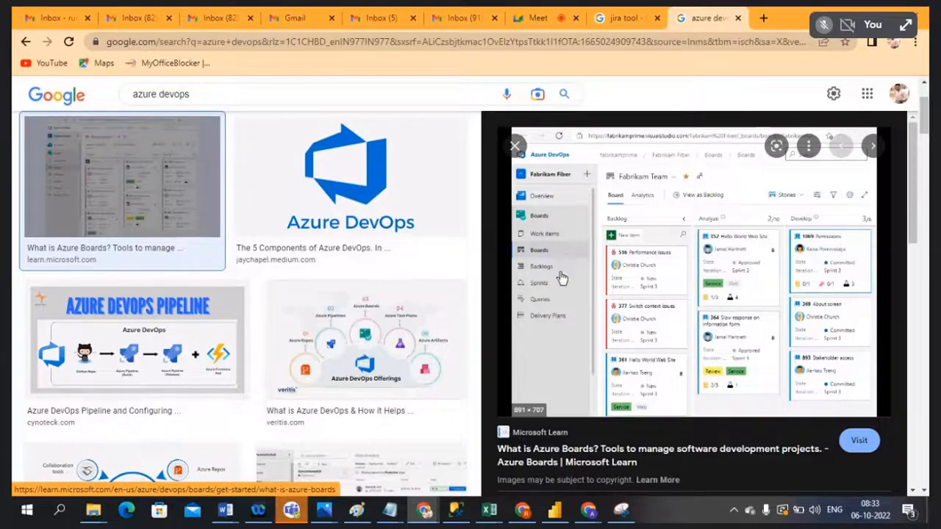
# Step: Return to the Location code note in Notepad and highlight "2weeks one sprint" in the Agile entry
pyautogui.click(387, 515)
pyautogui.click(577, 456)
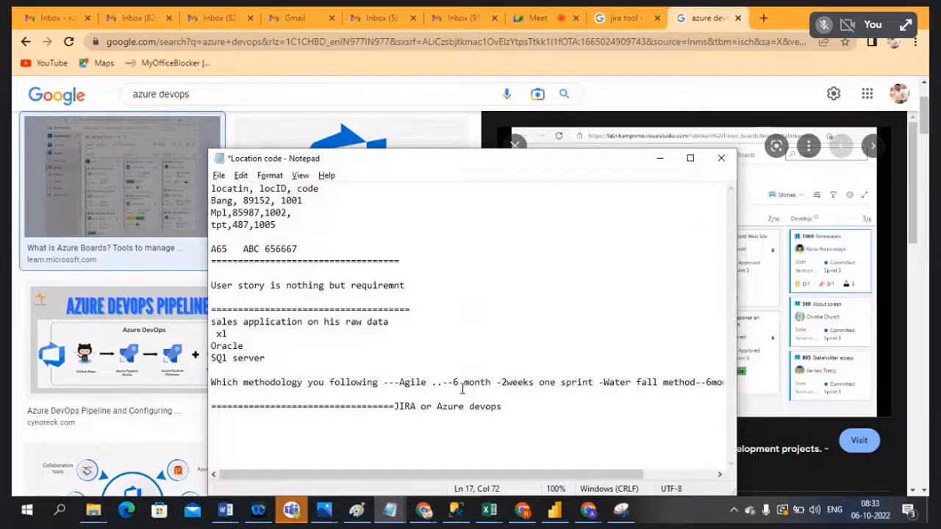
pyautogui.moveTo(502, 383); pyautogui.dragTo(594, 383)
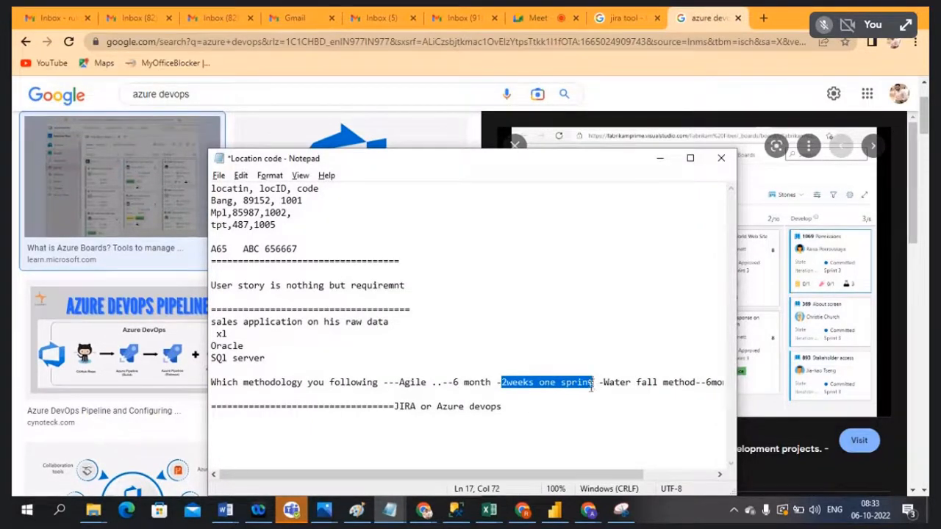
pyautogui.click(569, 404)
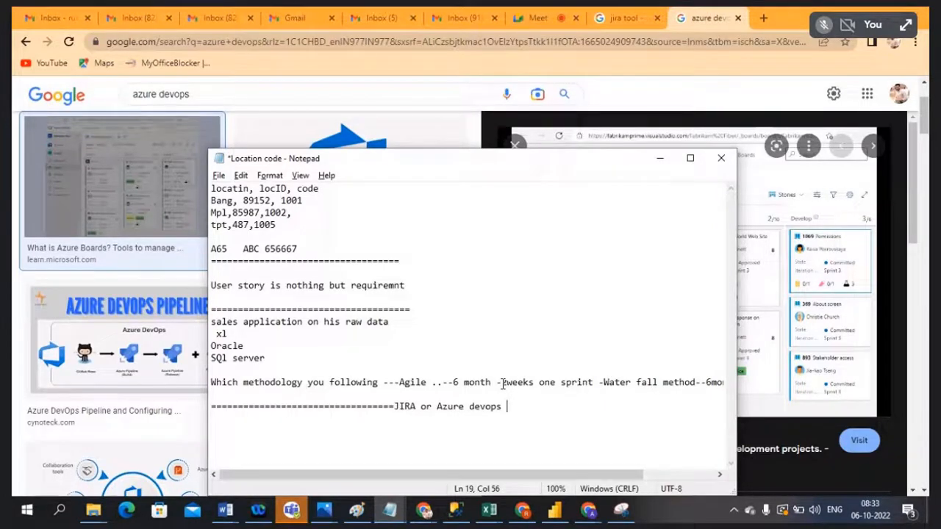
pyautogui.click(598, 383)
# Step: Switch to the Sales App report in Power BI Desktop, review the common data sources and show the table relationships in Model view
pyautogui.click(555, 515)
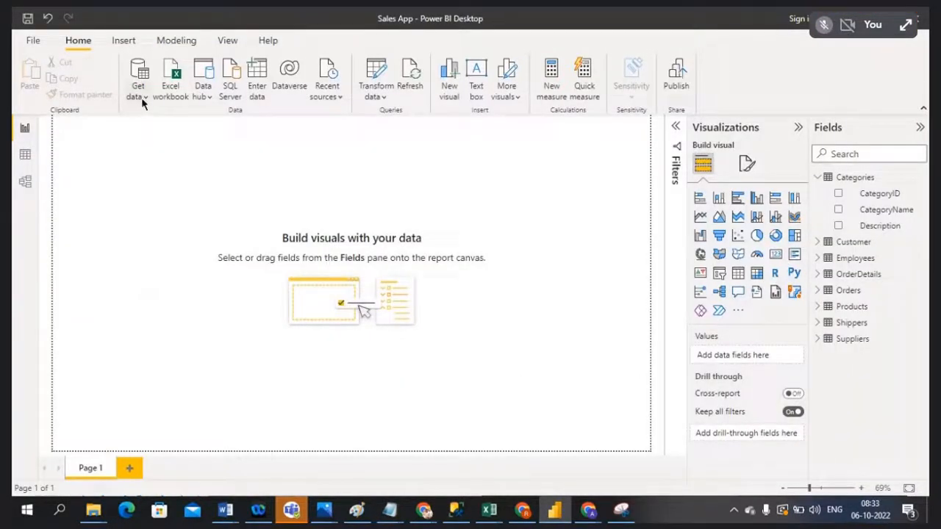
pyautogui.click(142, 97)
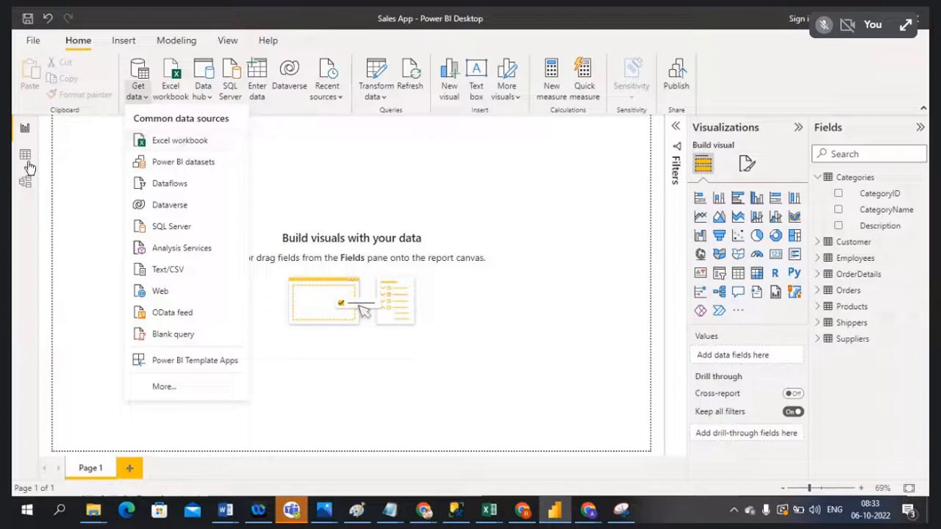
pyautogui.click(25, 184)
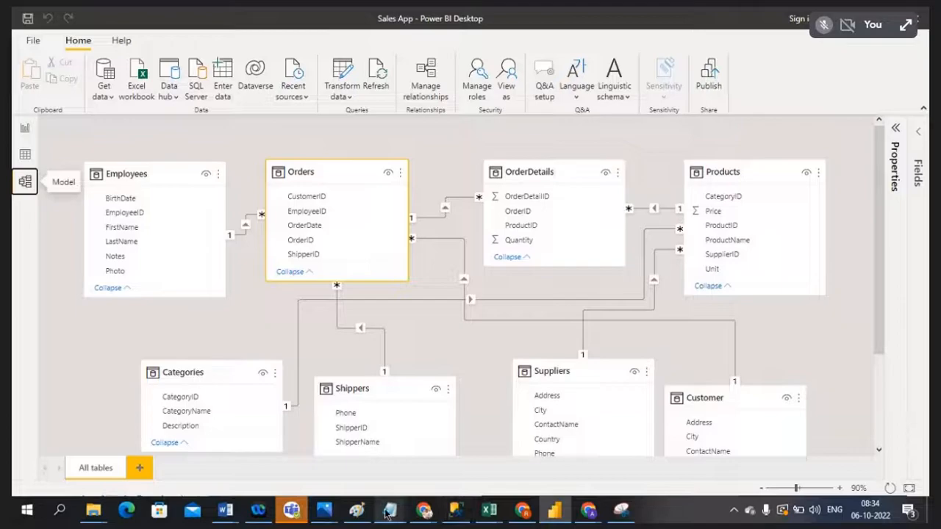
# Step: Return to the Location code note and highlight "Agile ..--6 month -2weeks" on the methodology line
pyautogui.moveTo(390, 510)
pyautogui.click(572, 467)
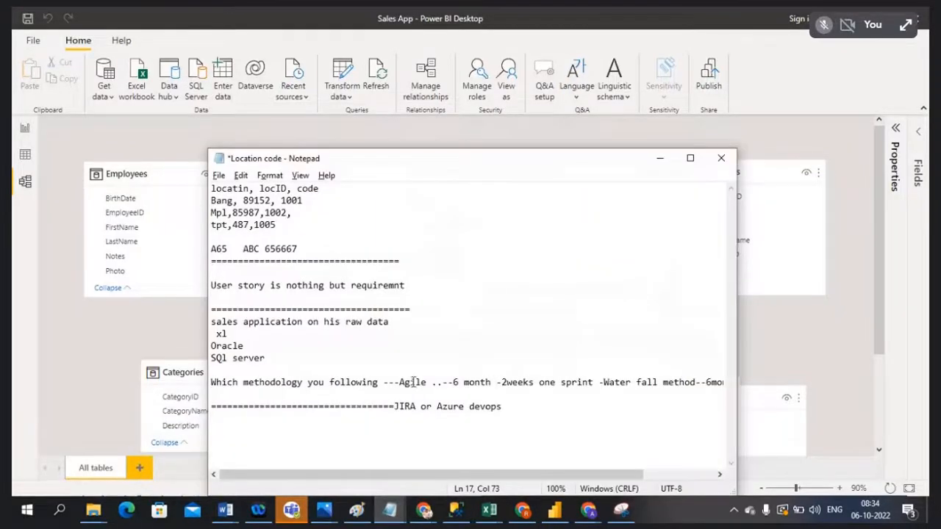
pyautogui.moveTo(397, 382); pyautogui.dragTo(535, 383)
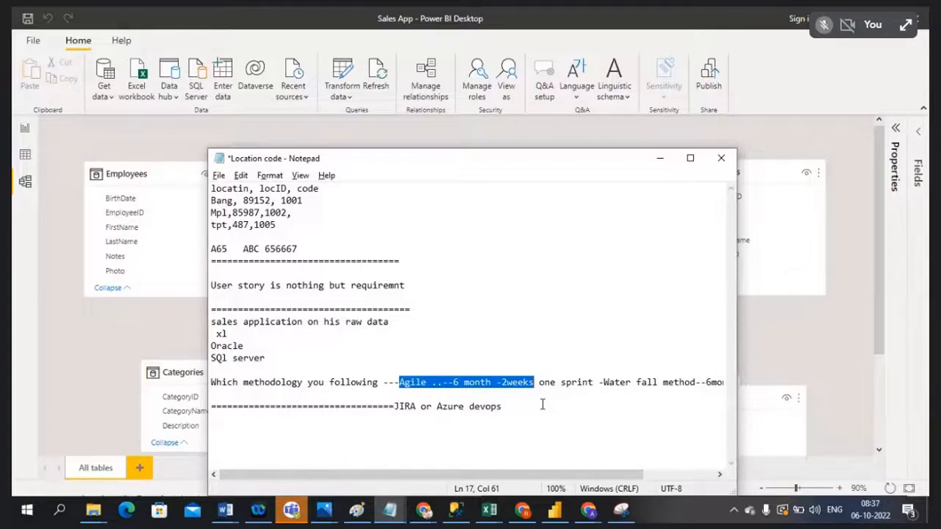
# Step: Switch to the Sales data workbook in Excel and select the Price column on the Products sheet
pyautogui.click(490, 509)
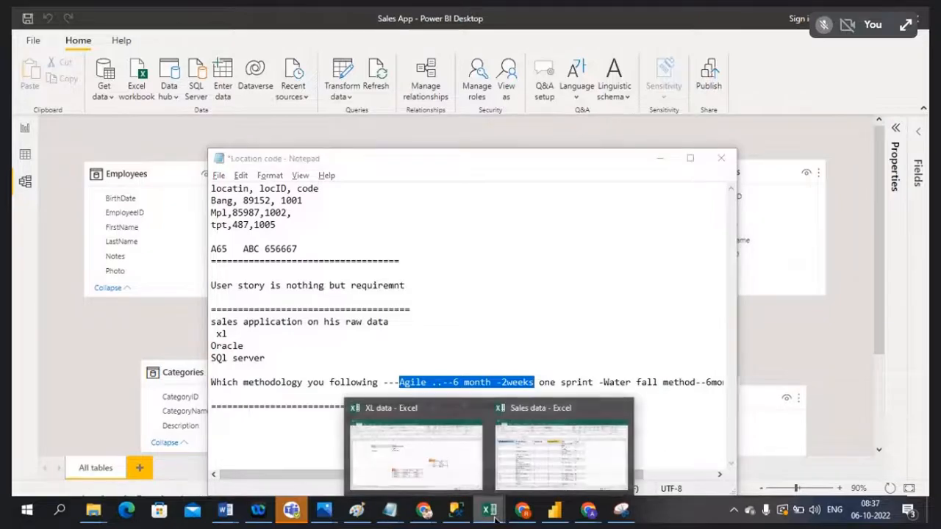
pyautogui.click(525, 460)
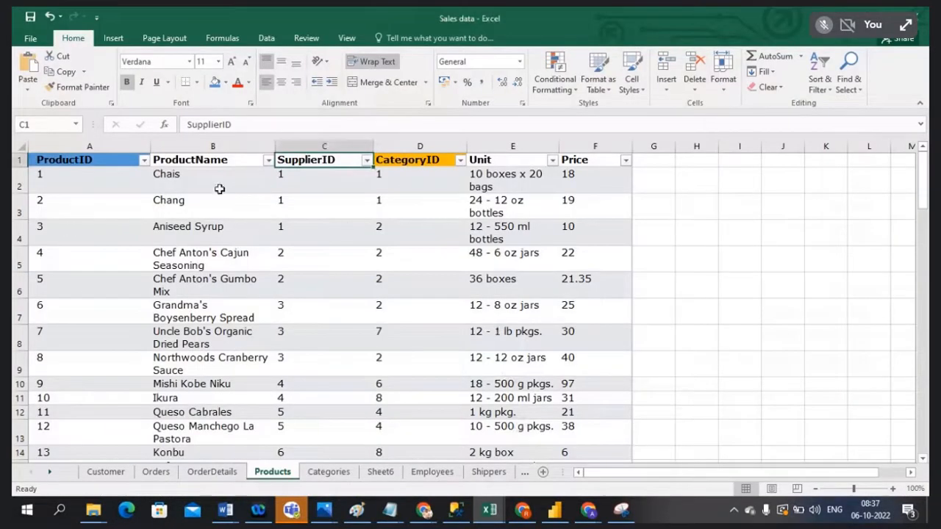
pyautogui.click(593, 147)
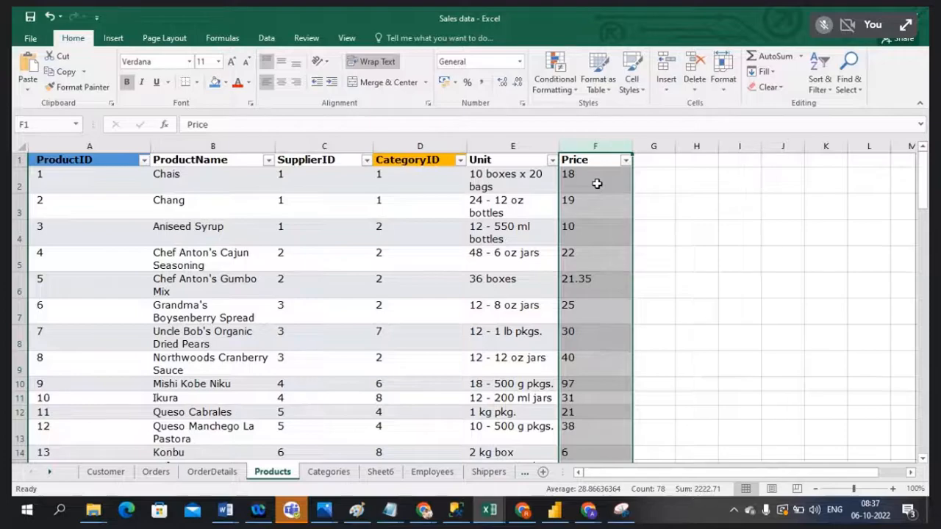
# Step: Switch to Chrome and view the Azure DevOps board image again, followed by the JIRA scrum board image
pyautogui.click(430, 517)
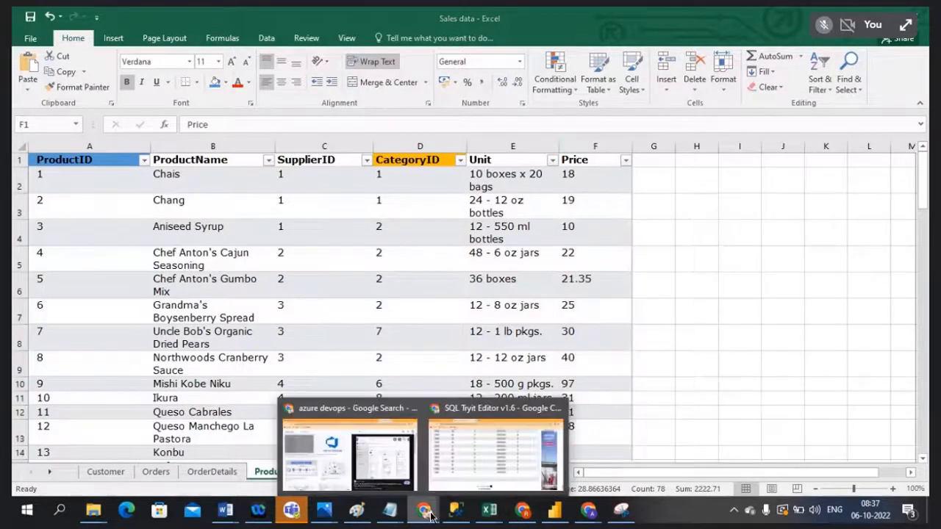
pyautogui.click(349, 448)
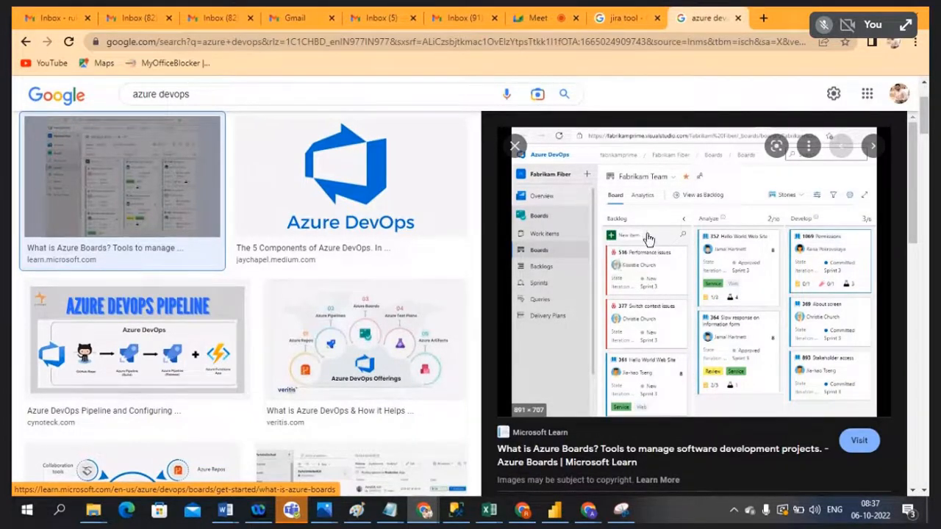
pyautogui.click(633, 17)
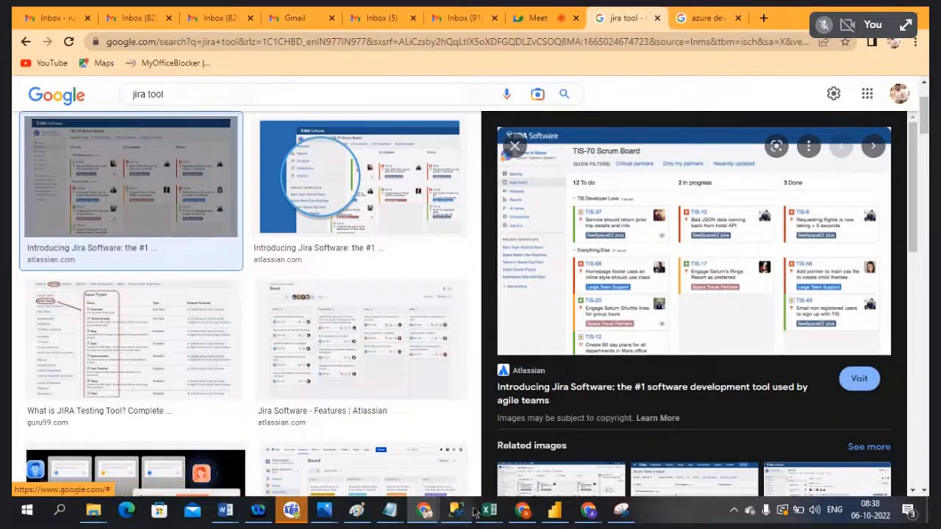
# Step: Return to the Sales data workbook and point out the Price column and the empty cells beside it on the Products sheet
pyautogui.moveTo(491, 506)
pyautogui.click(559, 459)
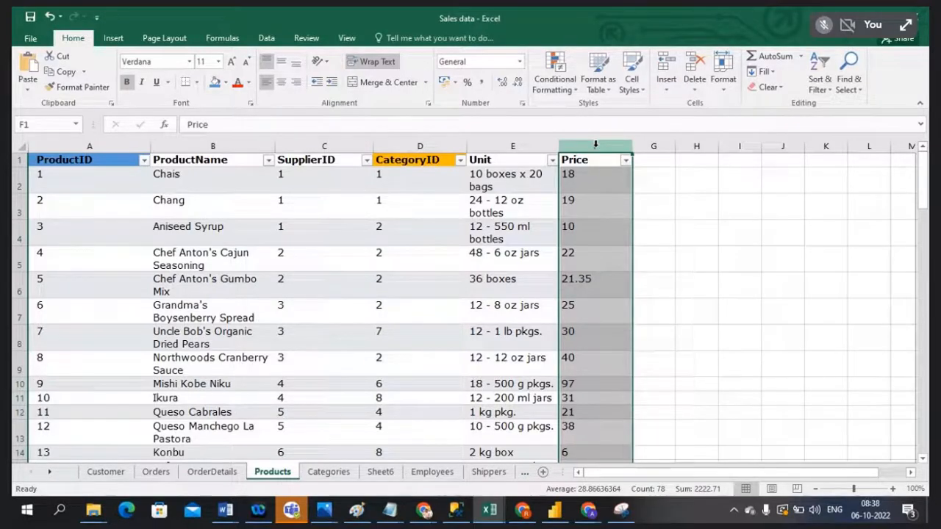
pyautogui.click(707, 252)
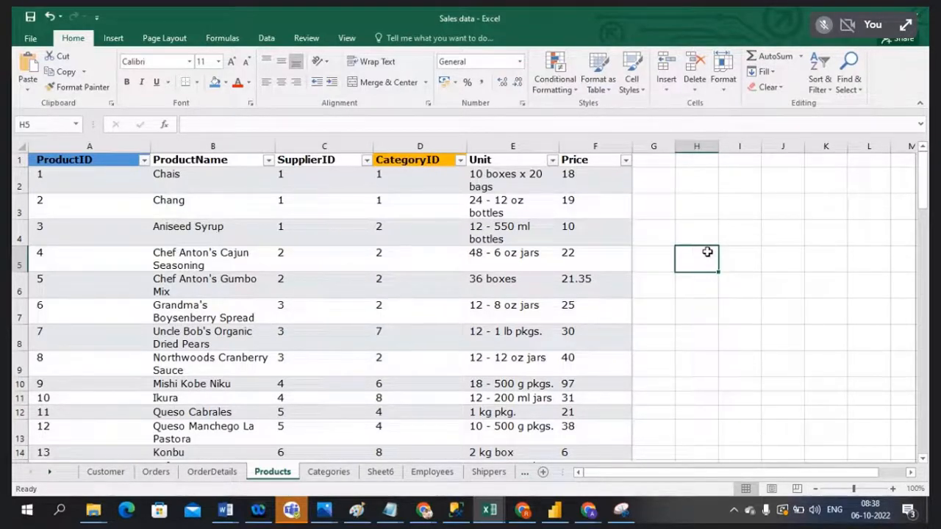
pyautogui.click(595, 144)
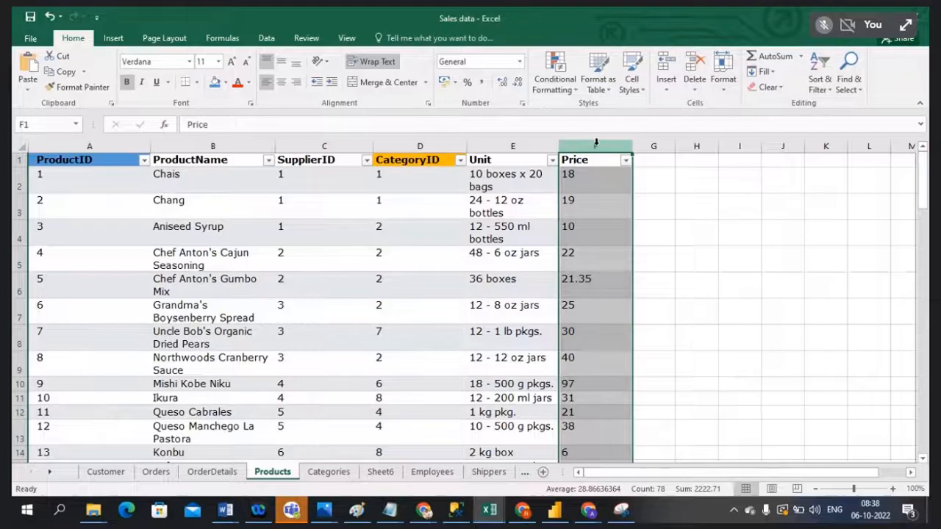
pyautogui.click(704, 183)
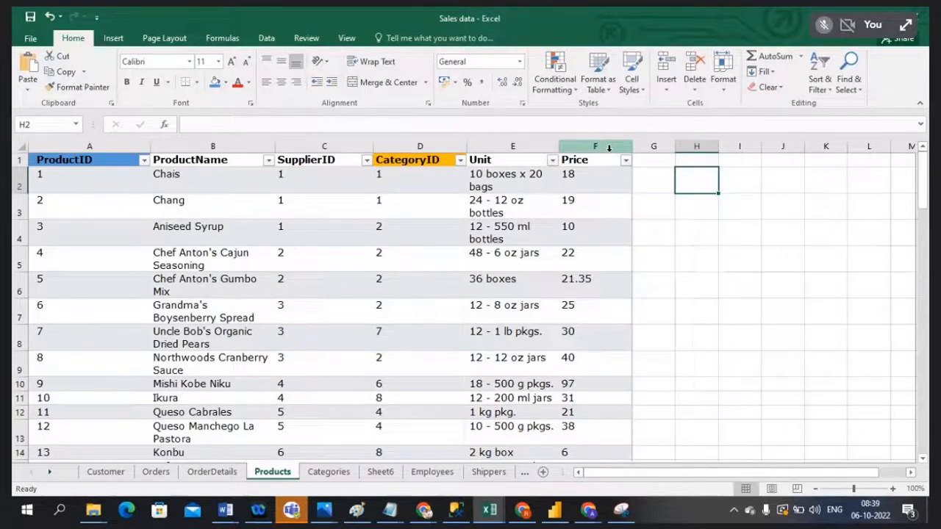
pyautogui.moveTo(605, 179); pyautogui.dragTo(679, 177)
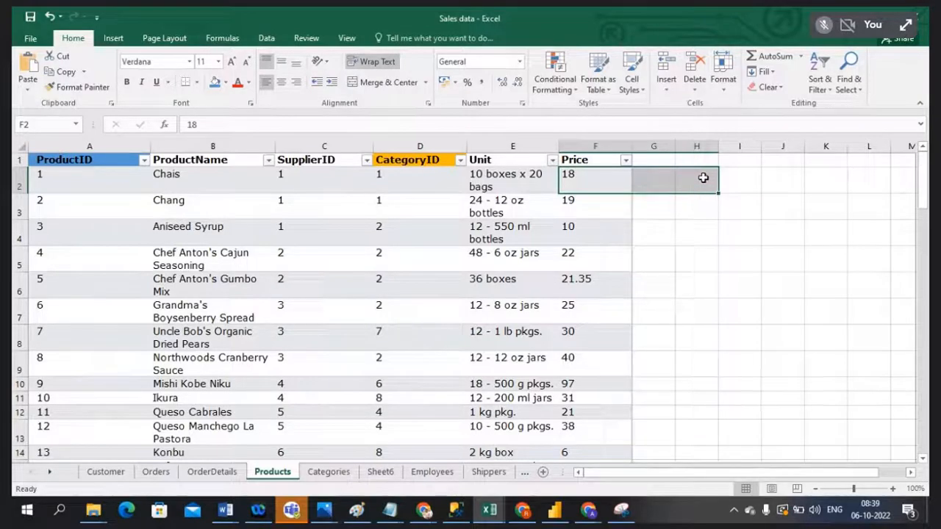
pyautogui.click(703, 178)
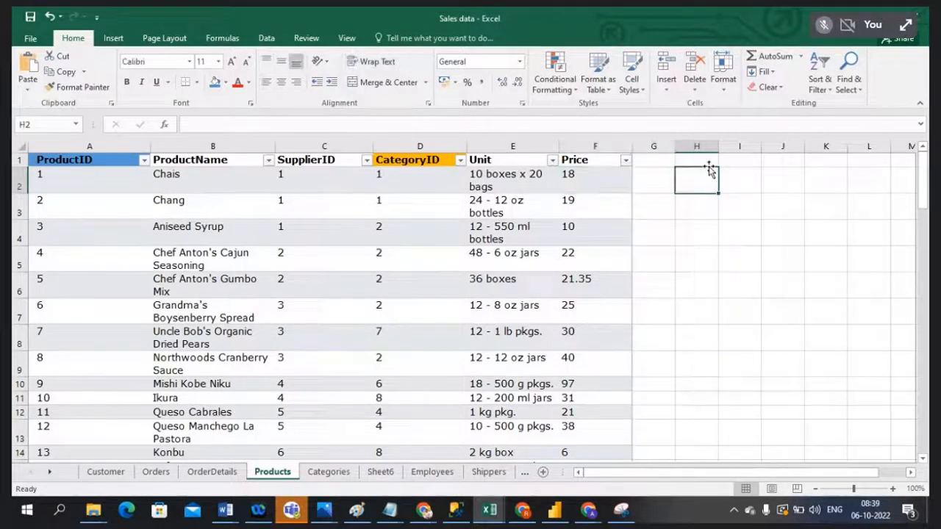
pyautogui.click(595, 145)
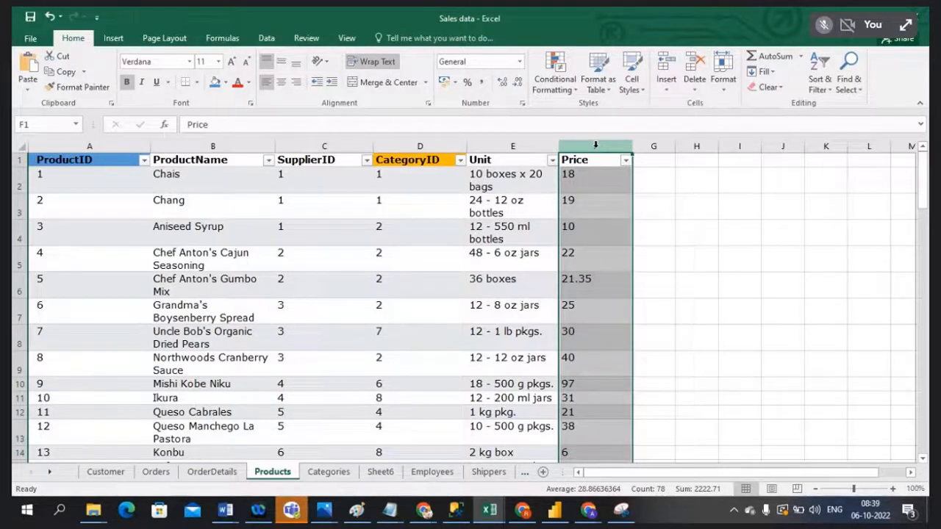
pyautogui.click(684, 201)
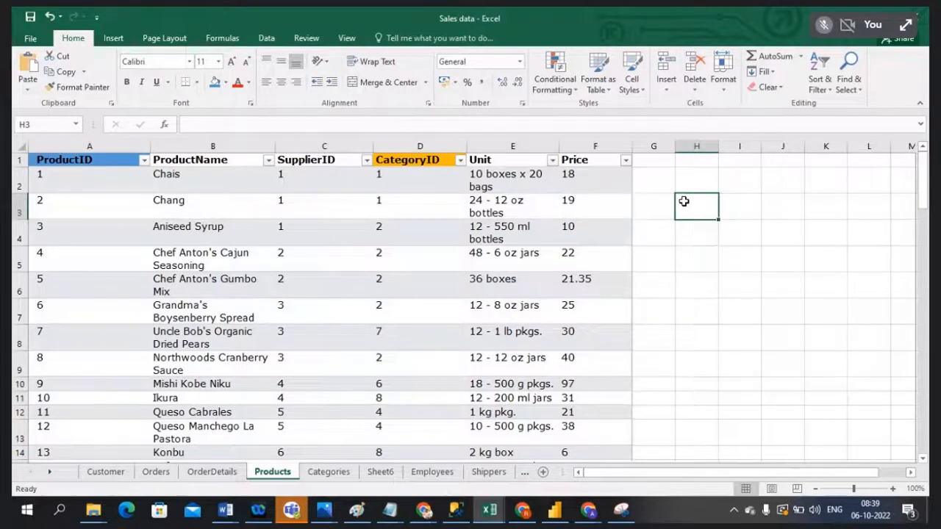
pyautogui.click(608, 147)
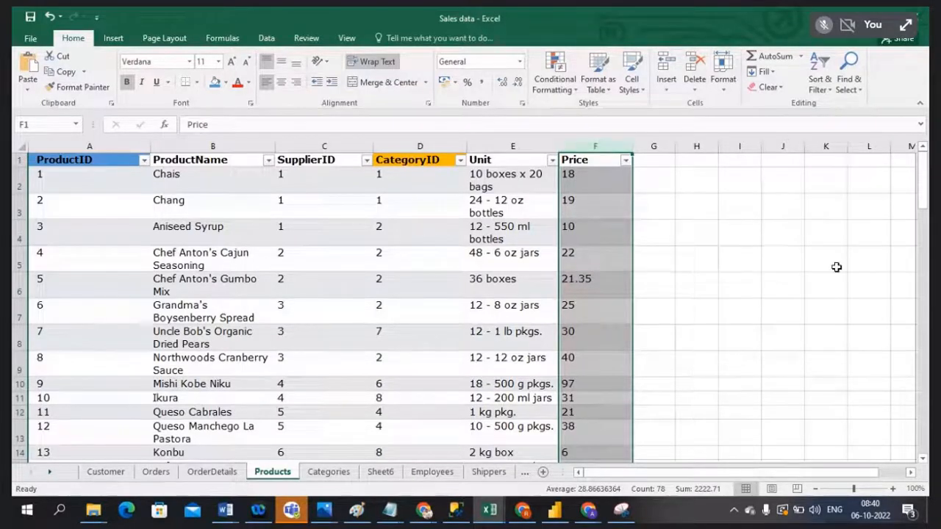
pyautogui.moveTo(664, 240); pyautogui.dragTo(688, 241)
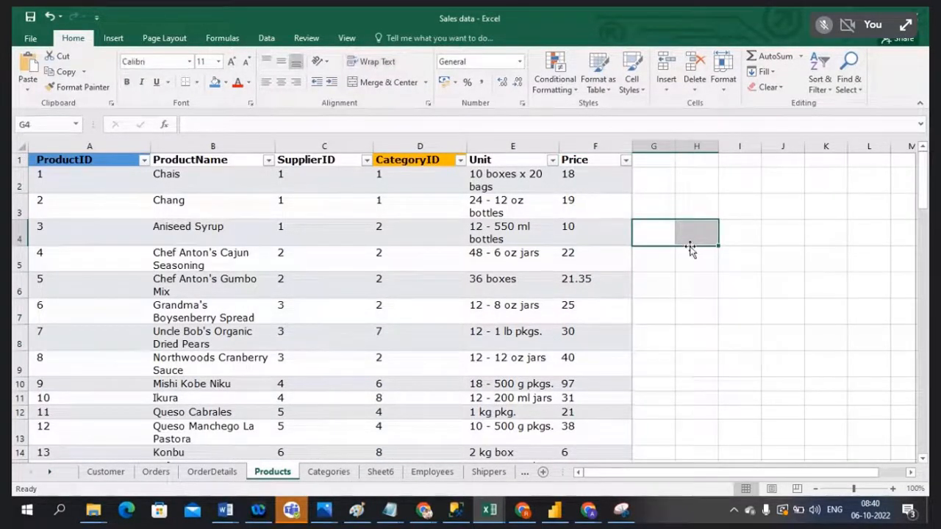
# Step: Switch to SQL Server Management Studio, view the Connect to Server settings and close the dialog without connecting
pyautogui.click(553, 513)
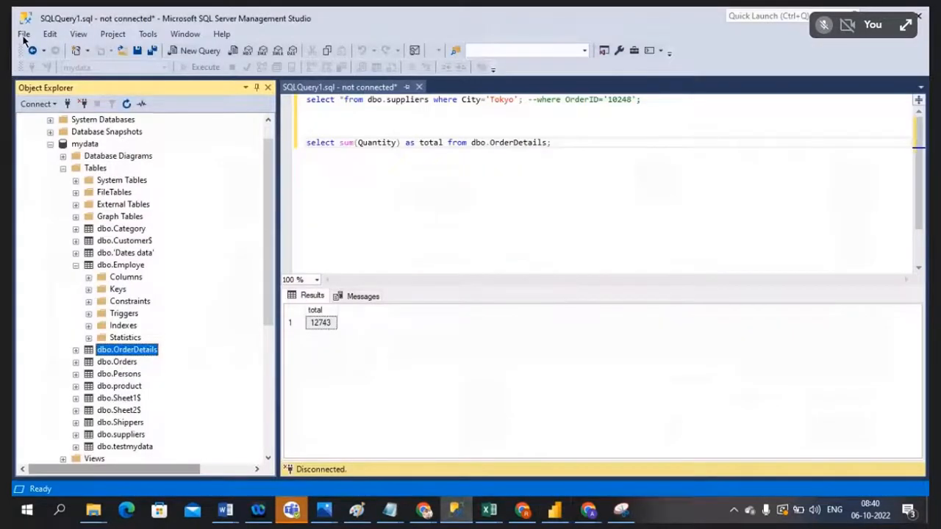
pyautogui.click(24, 35)
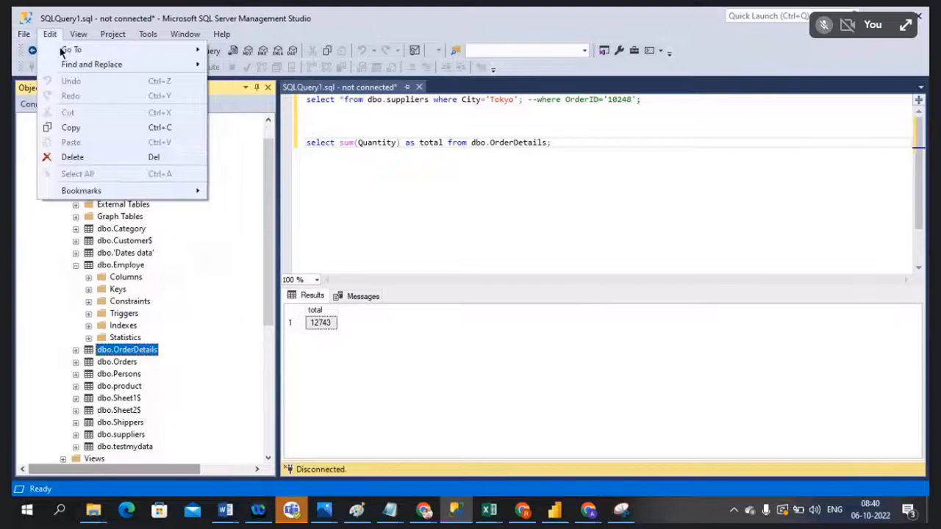
pyautogui.click(39, 50)
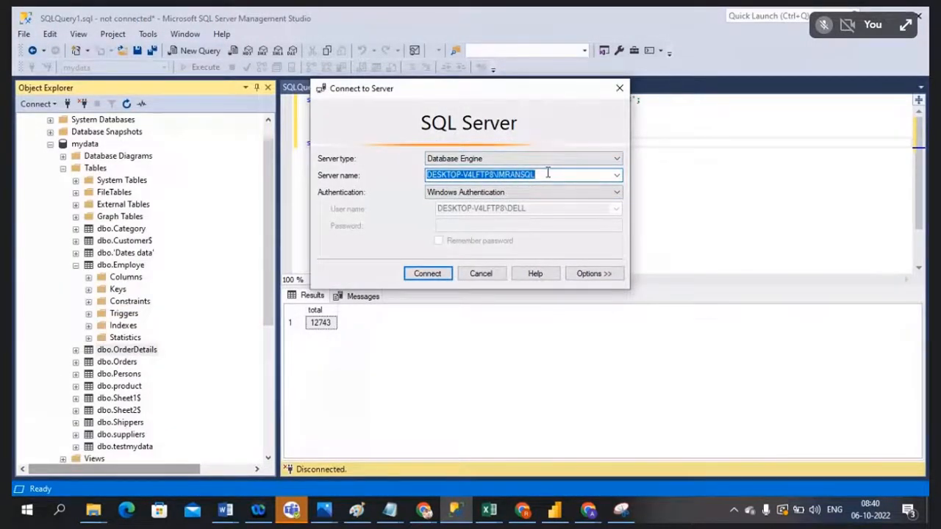
pyautogui.click(486, 273)
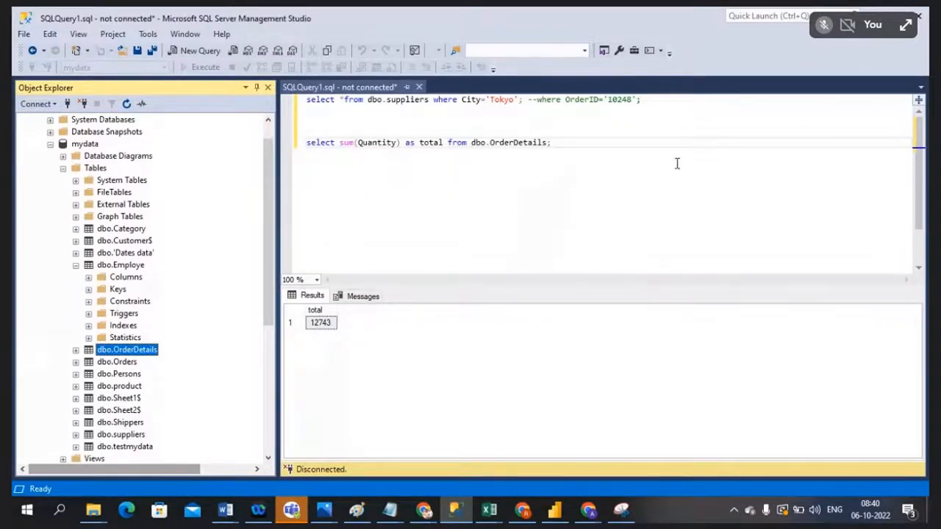
# Step: Switch to the Sales App model in Power BI Desktop and expand the list of tables and fields
pyautogui.click(553, 510)
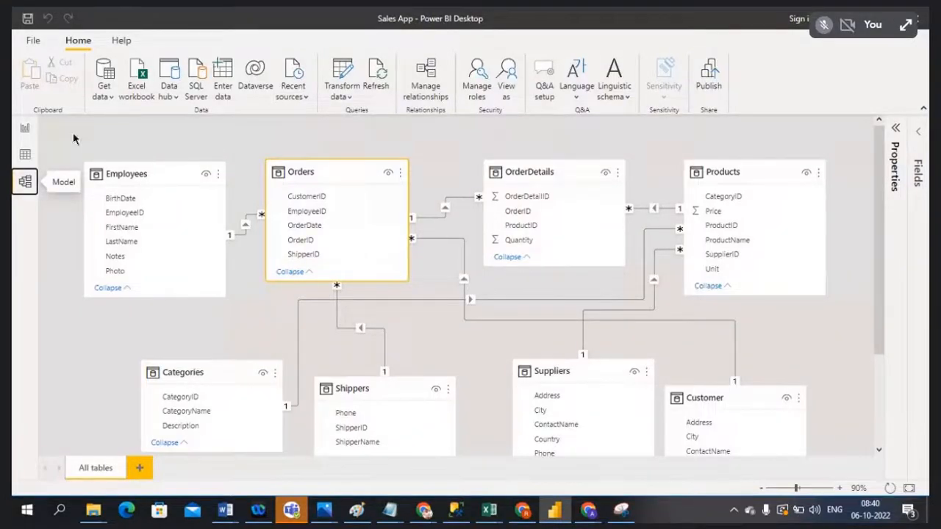
pyautogui.click(921, 136)
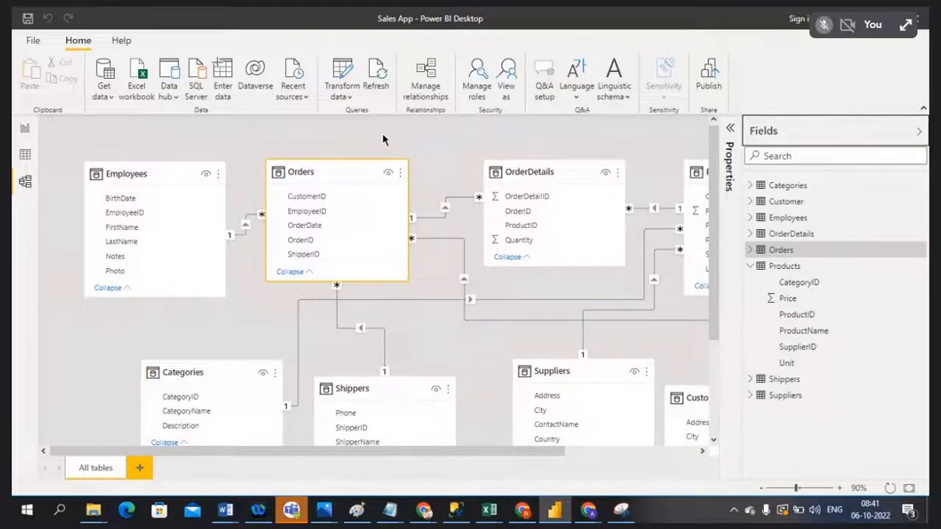
# Step: Switch to Chrome and view the JIRA scrum board image, followed by the Azure DevOps board image
pyautogui.moveTo(421, 516)
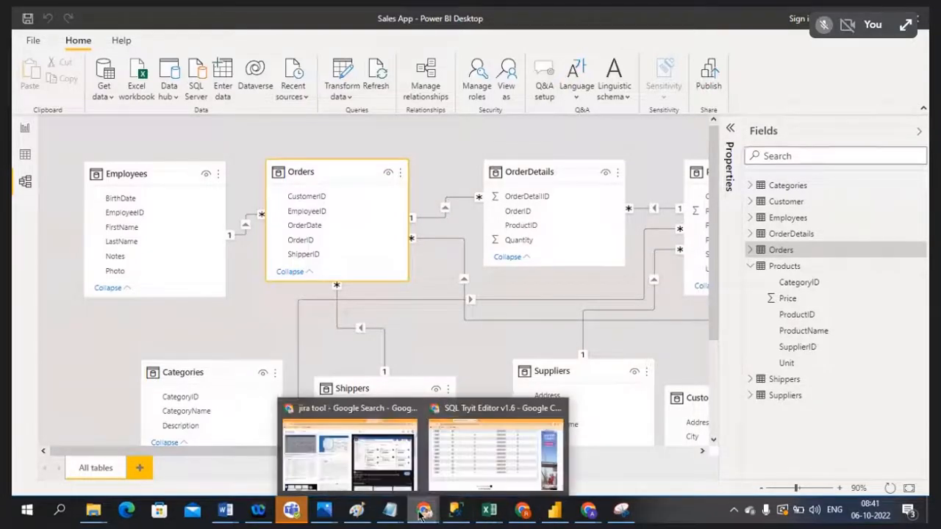
pyautogui.click(406, 470)
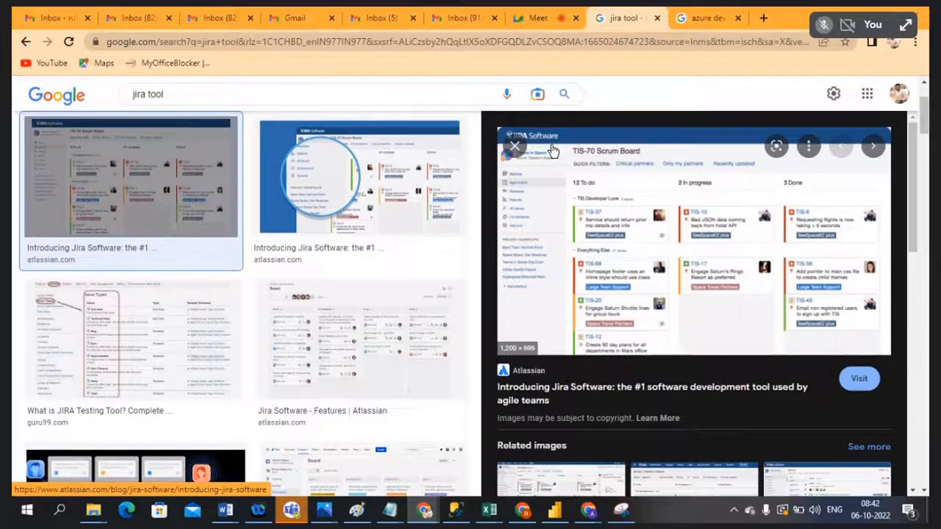
pyautogui.click(713, 20)
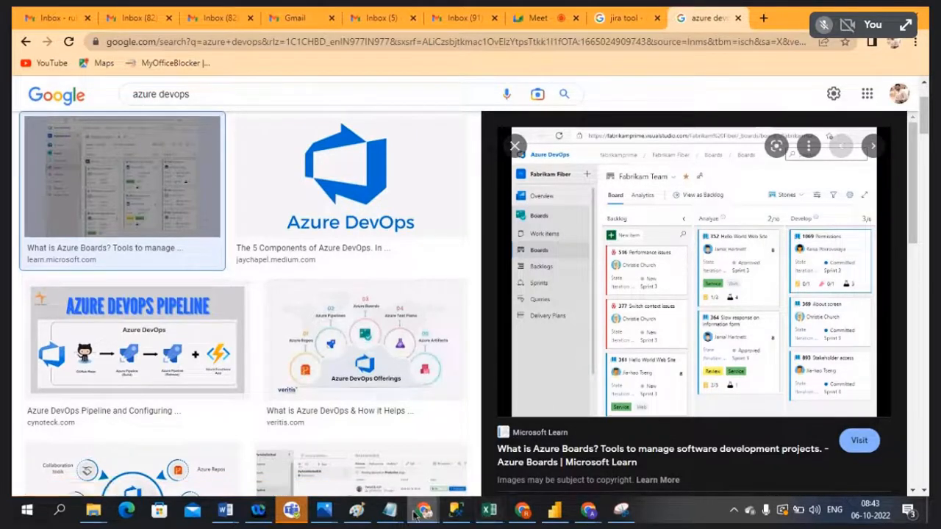
# Step: Highlight "6 month -2weeks" in the Location code note in Notepad, and return to Chrome to view the related Azure DevOps images
pyautogui.moveTo(428, 517)
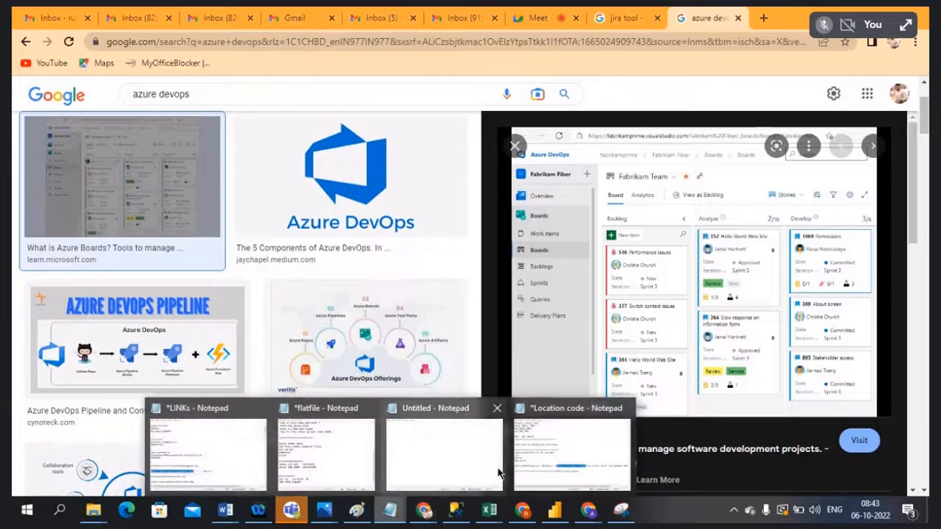
pyautogui.click(561, 459)
pyautogui.moveTo(453, 382); pyautogui.dragTo(532, 385)
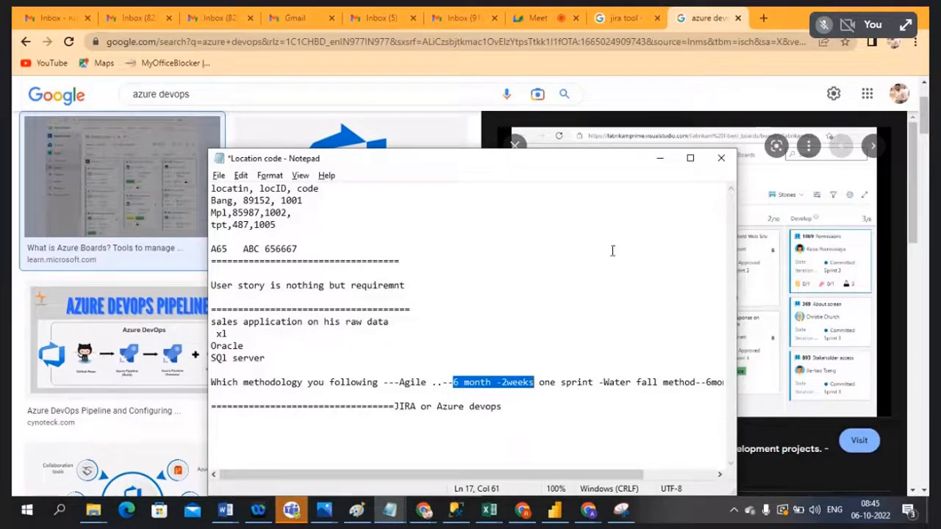
pyautogui.click(659, 157)
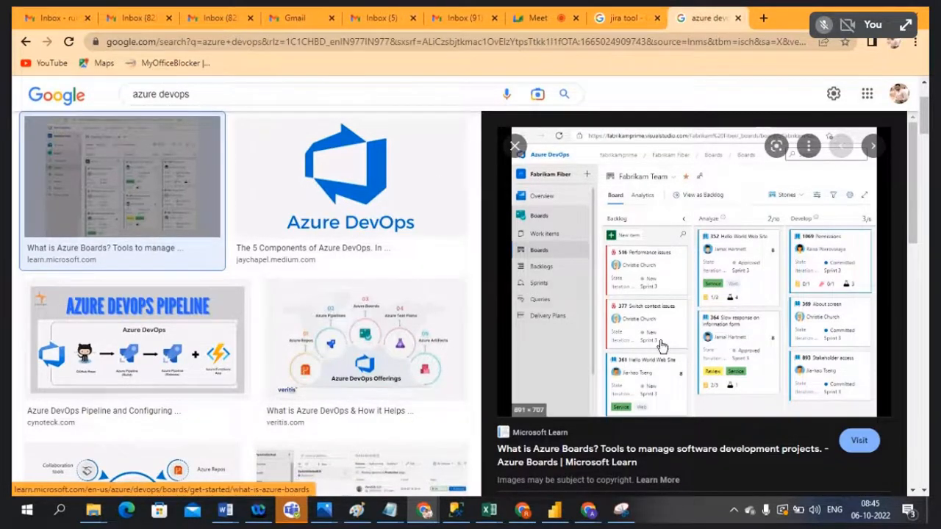
pyautogui.scroll(-1, 662, 346)
pyautogui.scroll(-5, 662, 345)
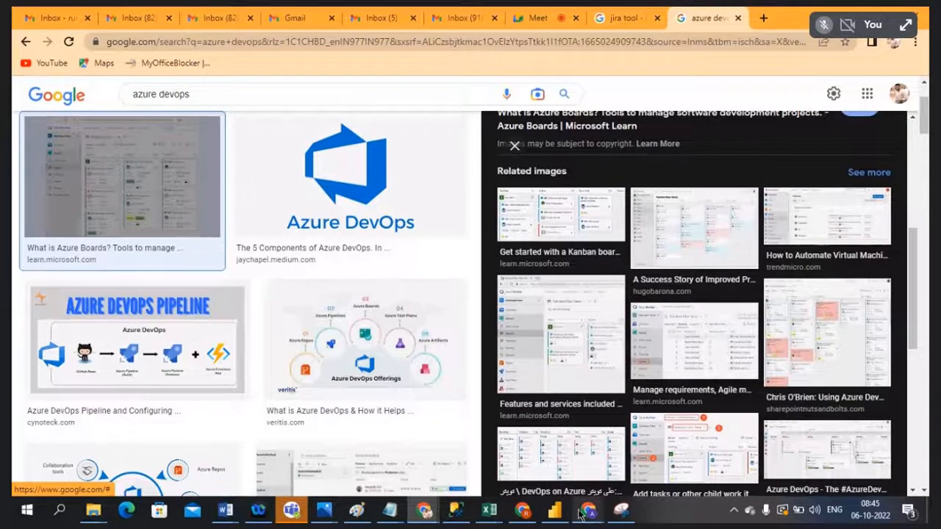
# Step: Switch to Power BI Desktop and move the Customer table up and to the right in the model diagram
pyautogui.click(555, 513)
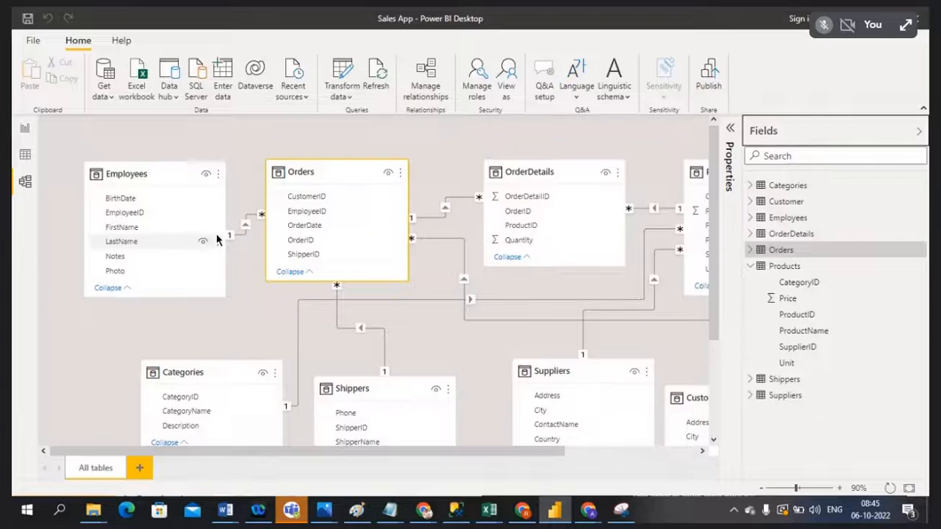
pyautogui.moveTo(509, 452); pyautogui.dragTo(694, 452)
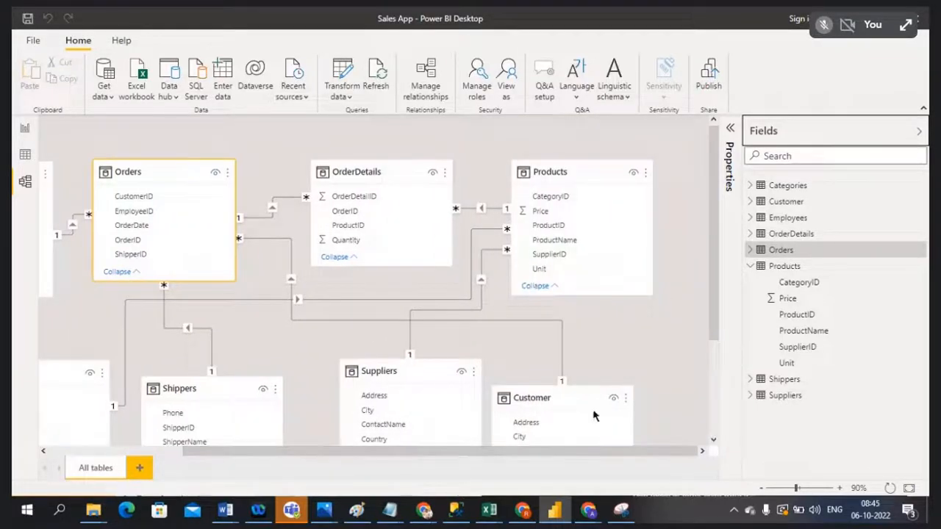
pyautogui.moveTo(571, 397); pyautogui.dragTo(635, 349)
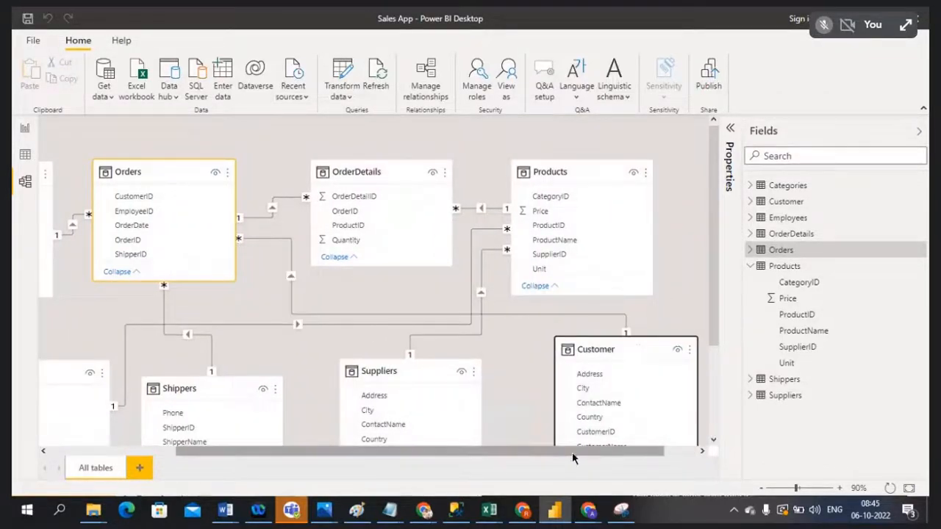
# Step: Examine the tables in the model diagram and the relationships between them, from Employees and Orders across to Products and Customer
pyautogui.moveTo(547, 455); pyautogui.dragTo(412, 450)
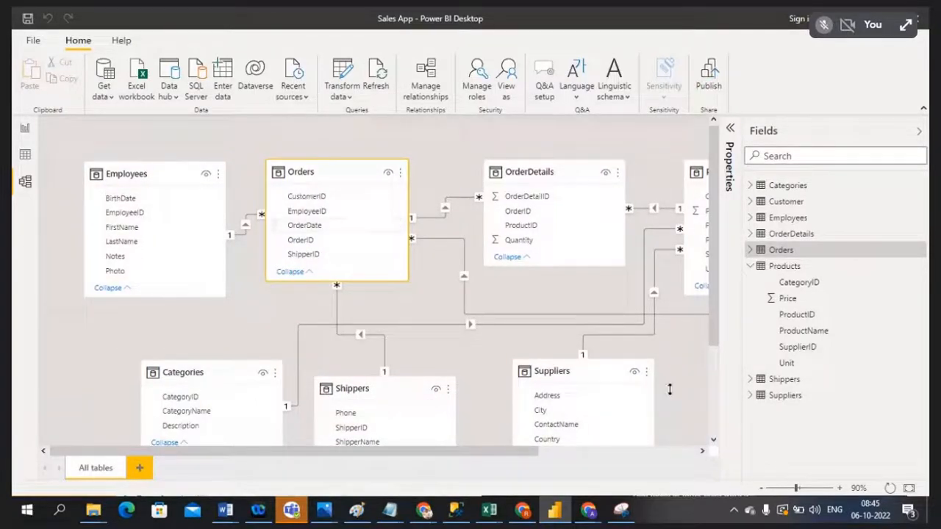
pyautogui.moveTo(522, 454); pyautogui.dragTo(672, 420)
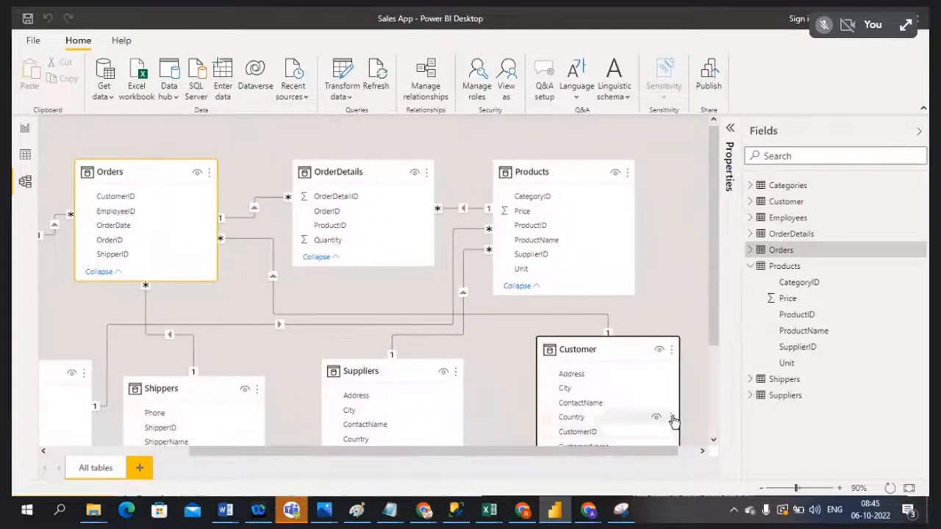
pyautogui.moveTo(326, 452); pyautogui.dragTo(180, 452)
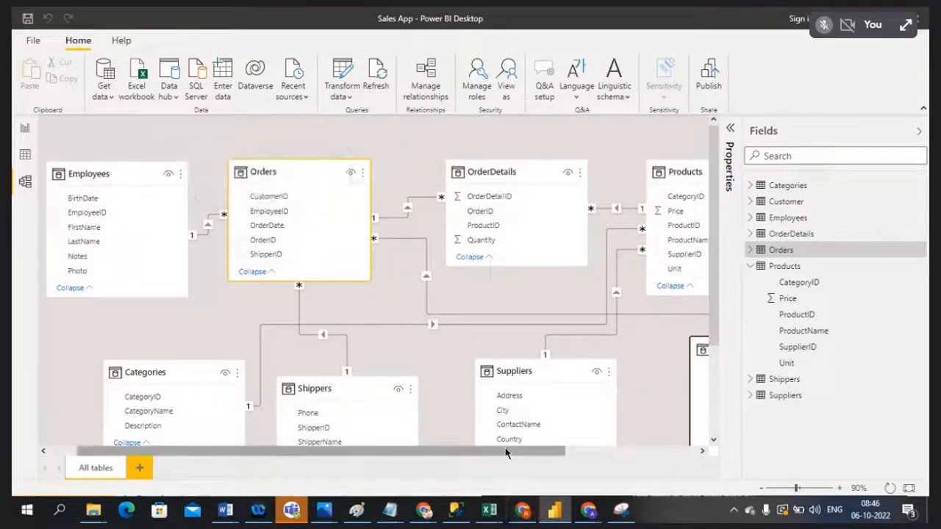
pyautogui.moveTo(505, 456); pyautogui.dragTo(583, 456)
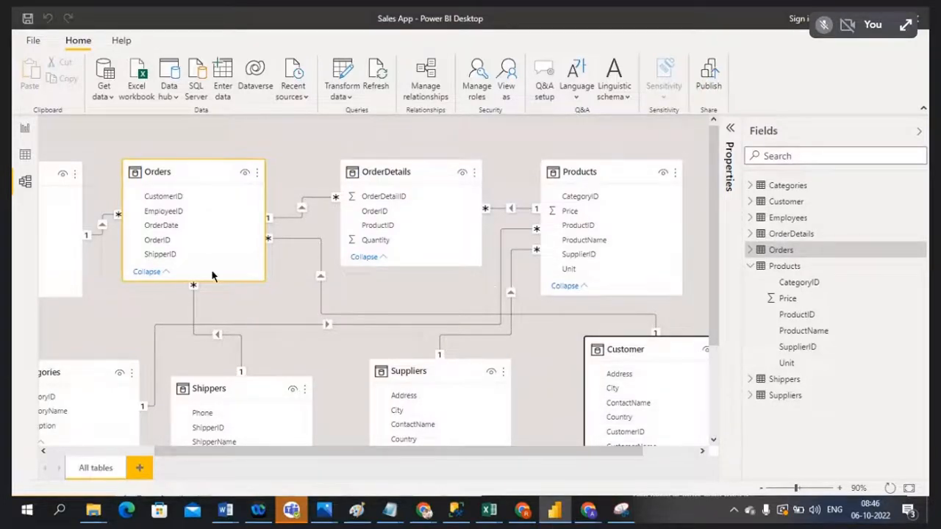
pyautogui.moveTo(340, 450); pyautogui.dragTo(248, 452)
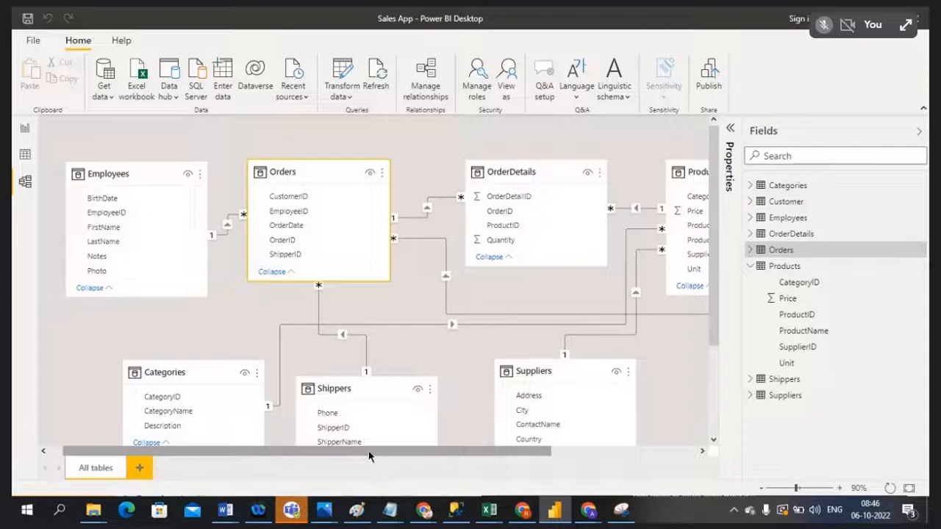
pyautogui.moveTo(369, 451); pyautogui.dragTo(336, 452)
pyautogui.moveTo(713, 265); pyautogui.dragTo(725, 231)
pyautogui.moveTo(519, 455); pyautogui.dragTo(456, 462)
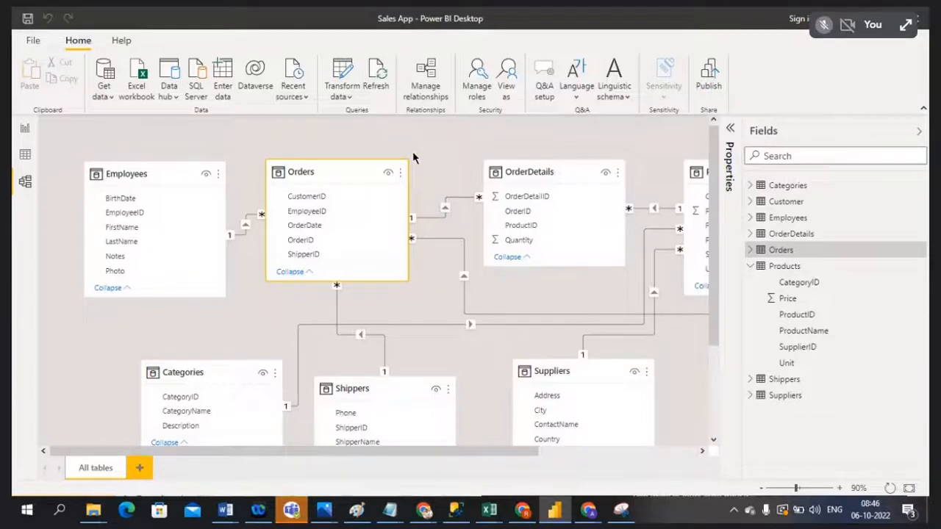
pyautogui.moveTo(487, 451); pyautogui.dragTo(396, 459)
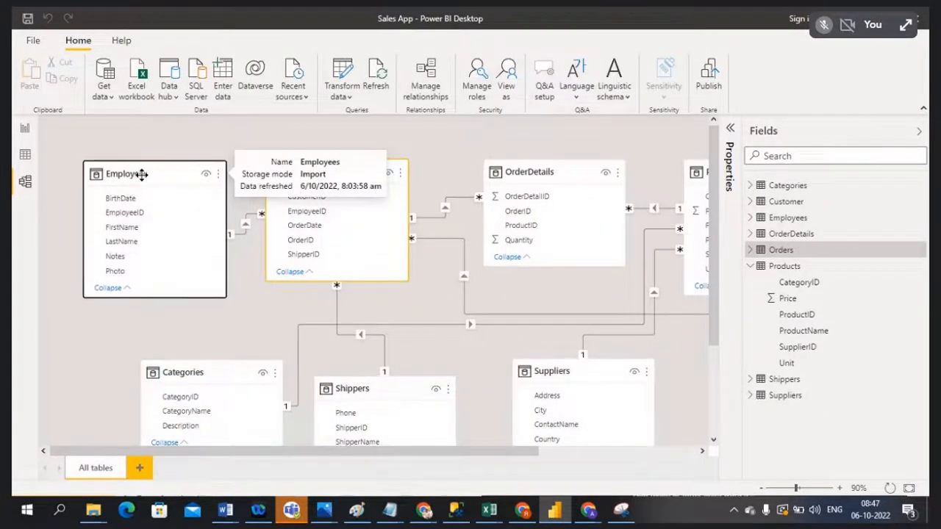
pyautogui.click(497, 296)
pyautogui.scroll(-2, 497, 296)
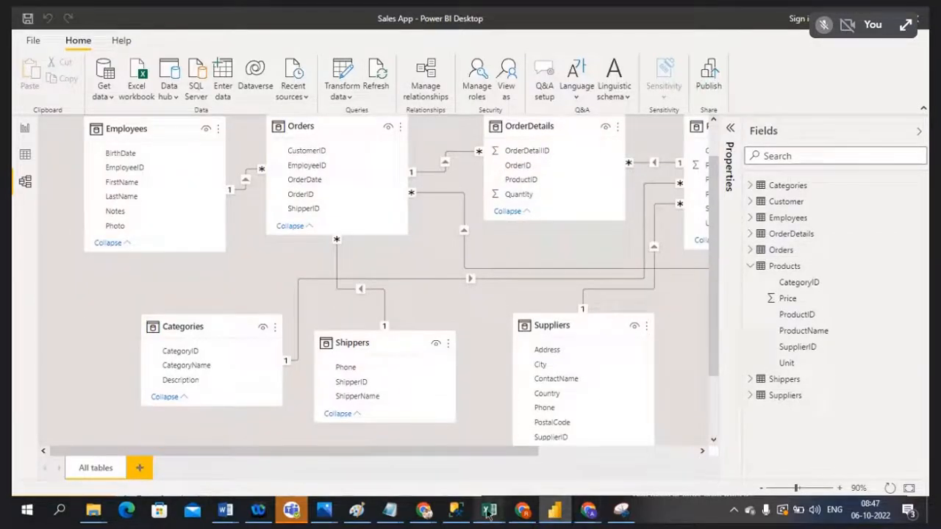
# Step: Switch to the Sales data workbook in Excel and copy the SupplierID and CategoryID columns of the Products sheet
pyautogui.moveTo(487, 513)
pyautogui.click(551, 463)
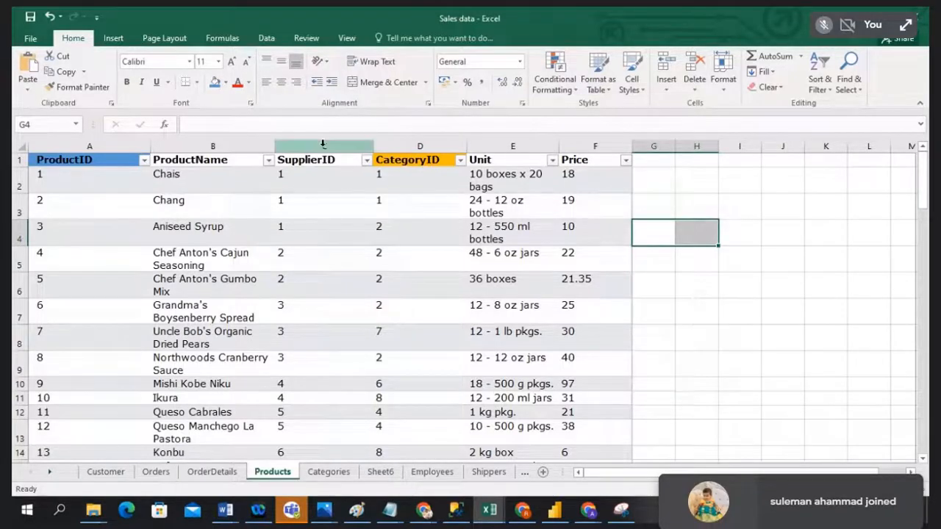
pyautogui.moveTo(323, 143); pyautogui.dragTo(401, 142)
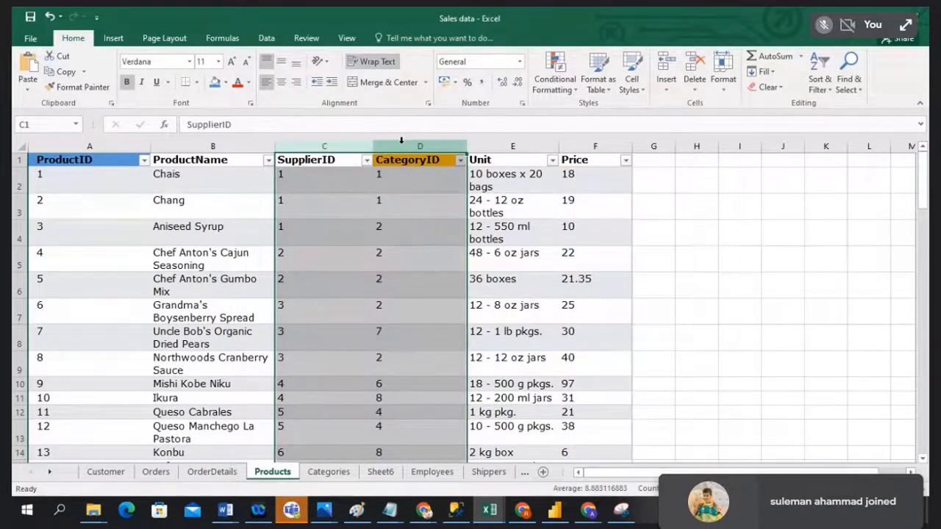
pyautogui.hotkey('ctrl', 'c')
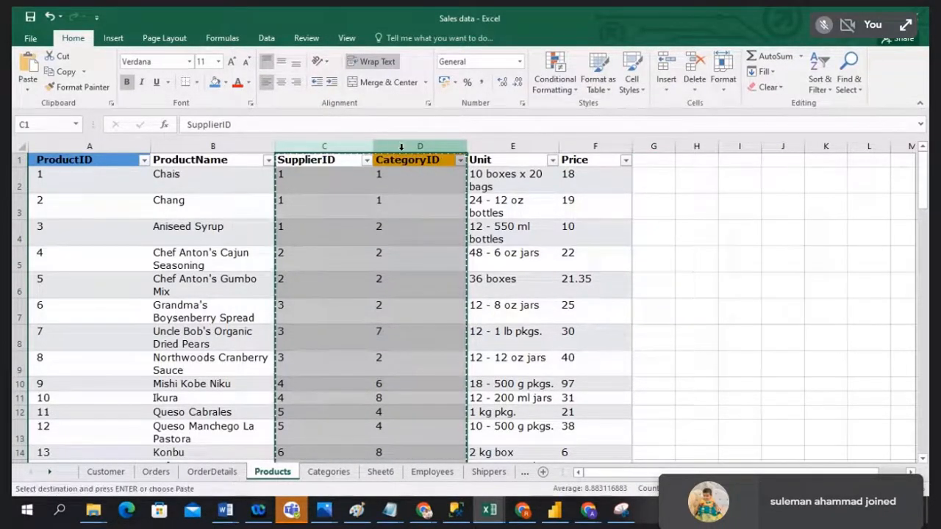
# Step: Add twelve blank worksheets to the Sales data workbook
pyautogui.click(544, 472)
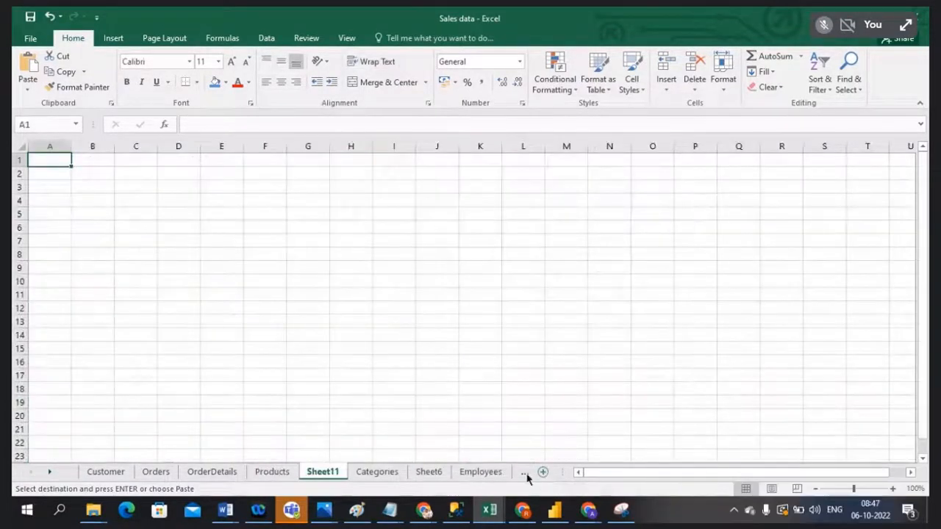
pyautogui.click(544, 472)
pyautogui.click(543, 472)
pyautogui.click(543, 473)
pyautogui.click(544, 473)
pyautogui.click(543, 473)
pyautogui.click(544, 473)
pyautogui.click(544, 473)
pyautogui.click(543, 473)
pyautogui.click(543, 473)
pyautogui.click(543, 473)
pyautogui.click(544, 473)
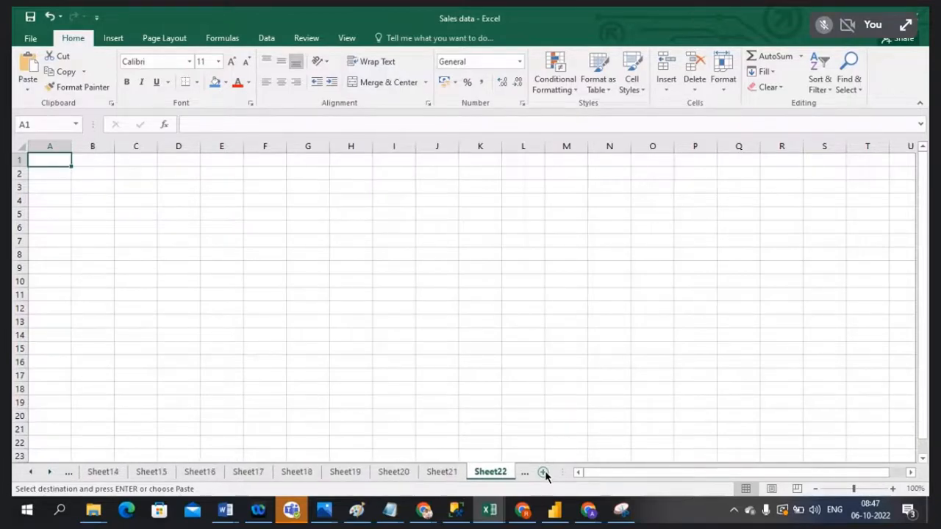
# Step: Paste the copied SupplierID and CategoryID columns into Sheet11 and Sheet12, starting at cell A1
pyautogui.click(103, 475)
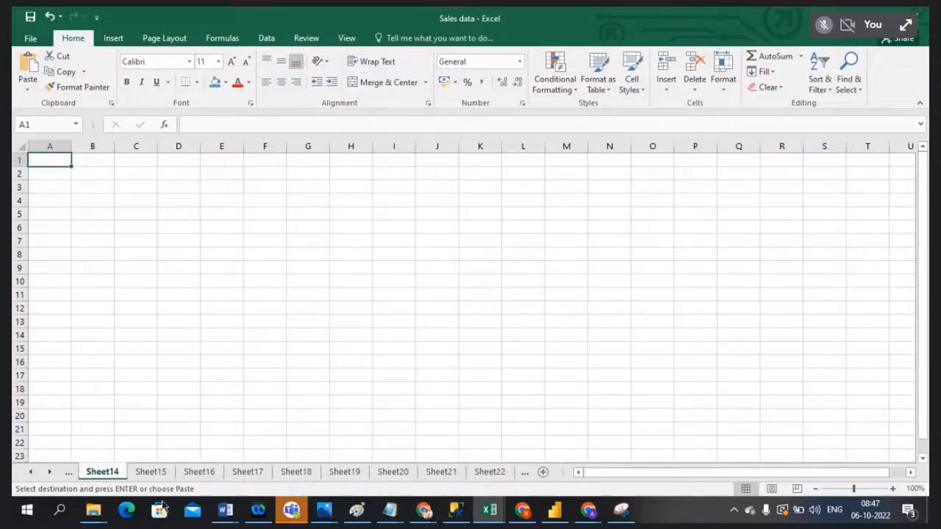
pyautogui.click(29, 473)
pyautogui.click(29, 473)
pyautogui.click(29, 473)
pyautogui.click(30, 473)
pyautogui.click(30, 473)
pyautogui.click(265, 473)
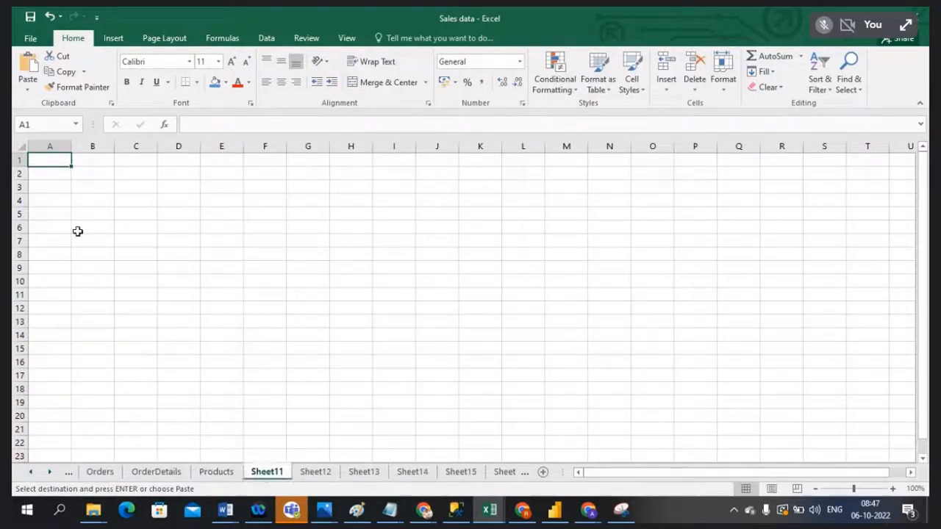
pyautogui.hotkey('ctrl', 'v')
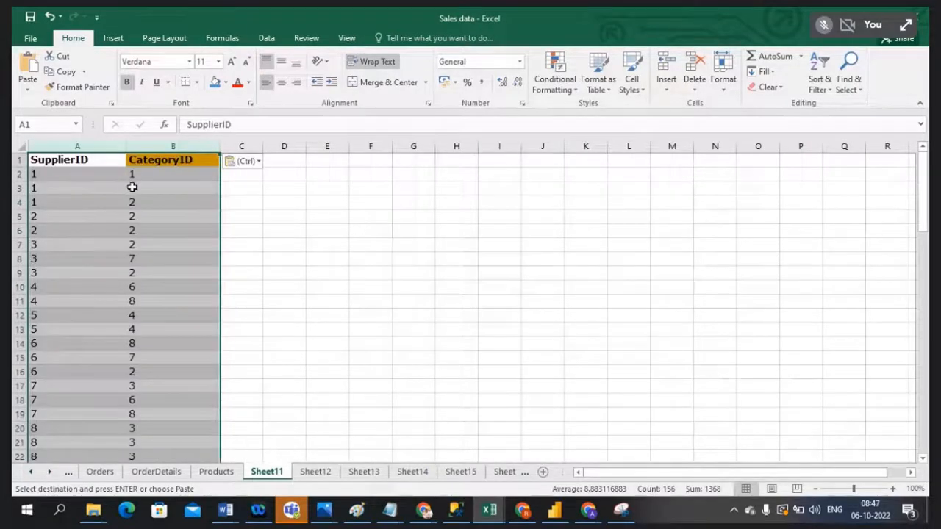
pyautogui.click(317, 473)
pyautogui.hotkey('ctrl', 'v')
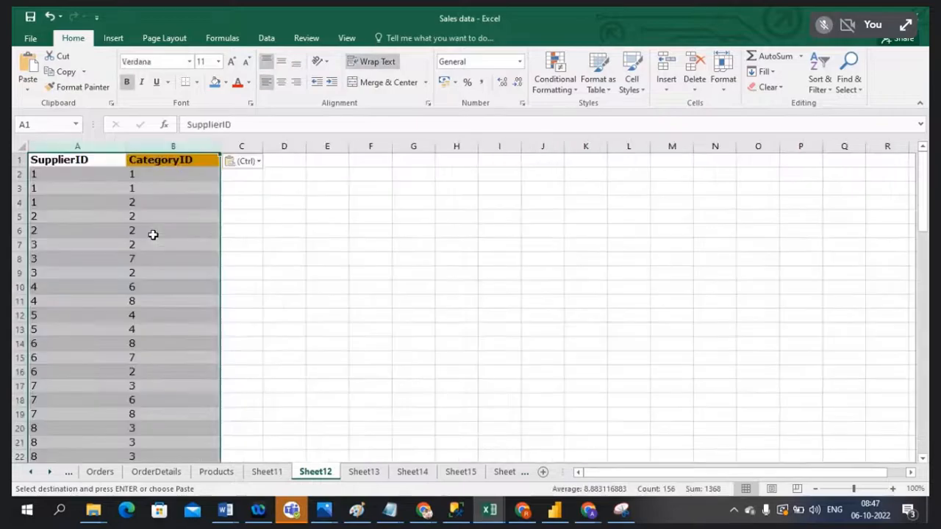
# Step: Rename Sheet11 as Table1 and Sheet12 as Table2
pyautogui.click(269, 475)
pyautogui.doubleClick(269, 475)
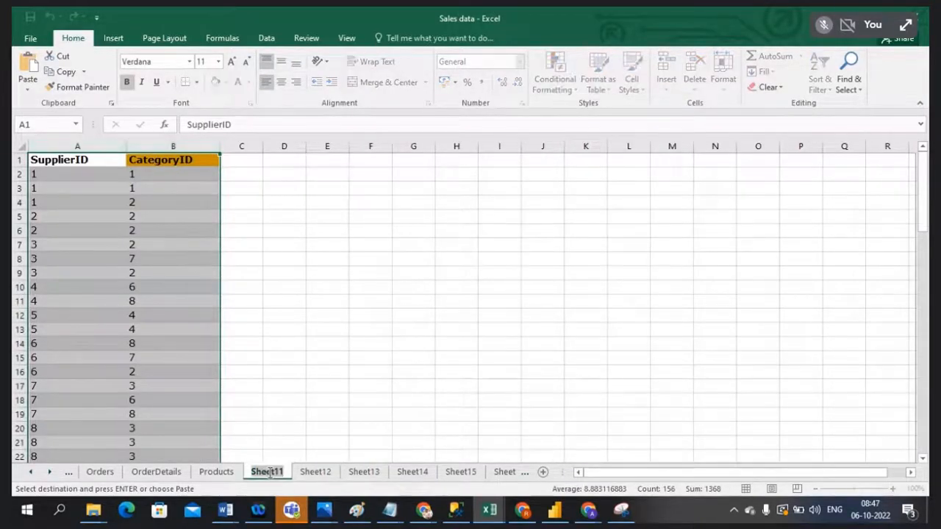
pyautogui.write('Table')
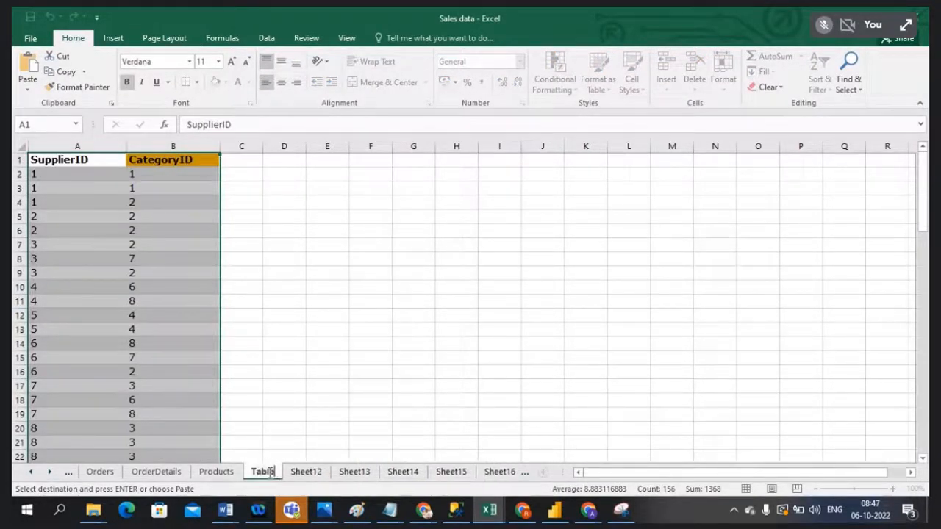
pyautogui.write('1')
pyautogui.press('Return')
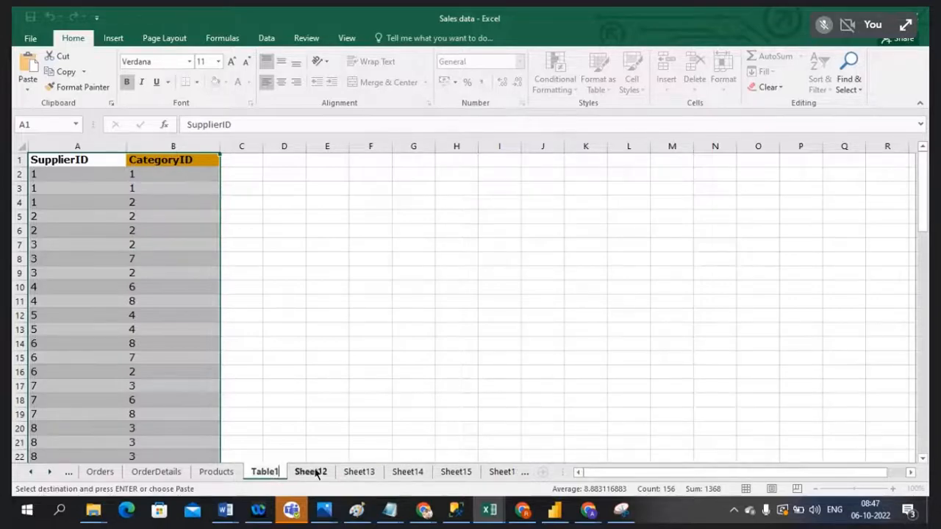
pyautogui.click(316, 472)
pyautogui.doubleClick(314, 472)
pyautogui.write('Ta')
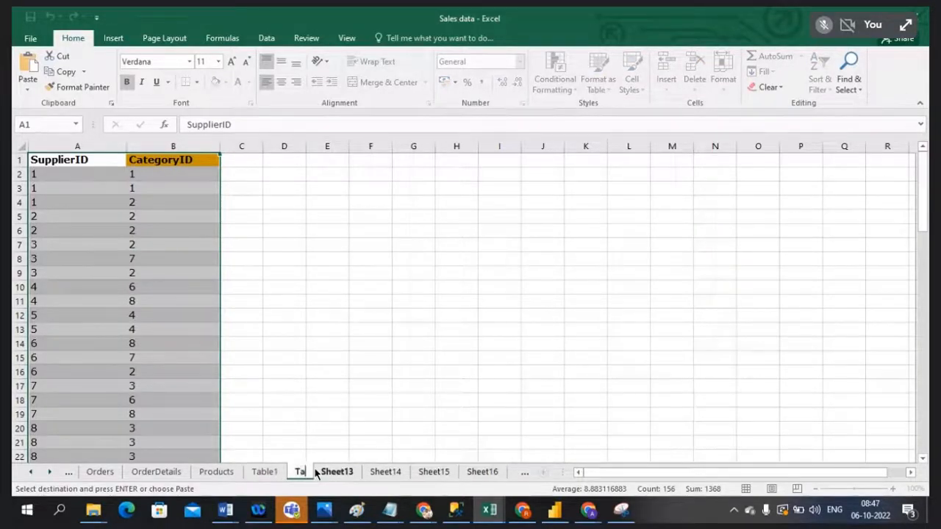
pyautogui.write('ble2')
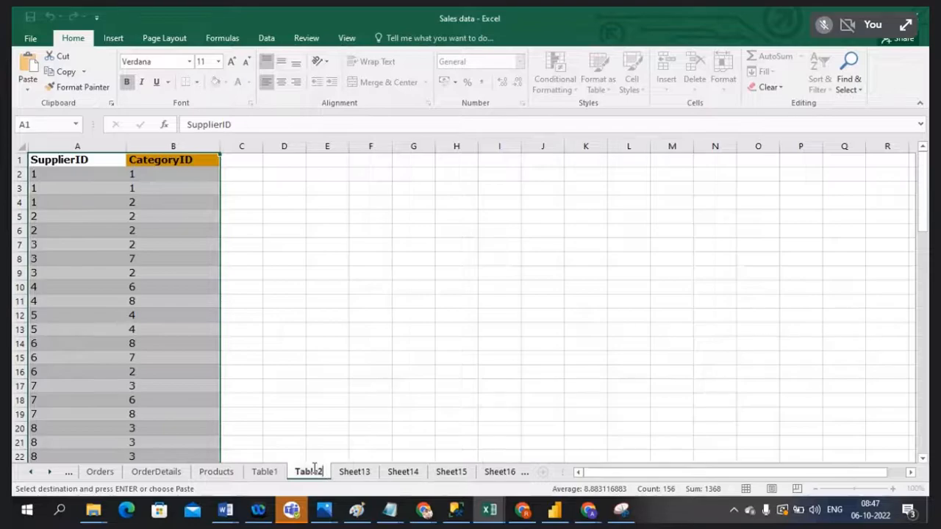
pyautogui.click(358, 412)
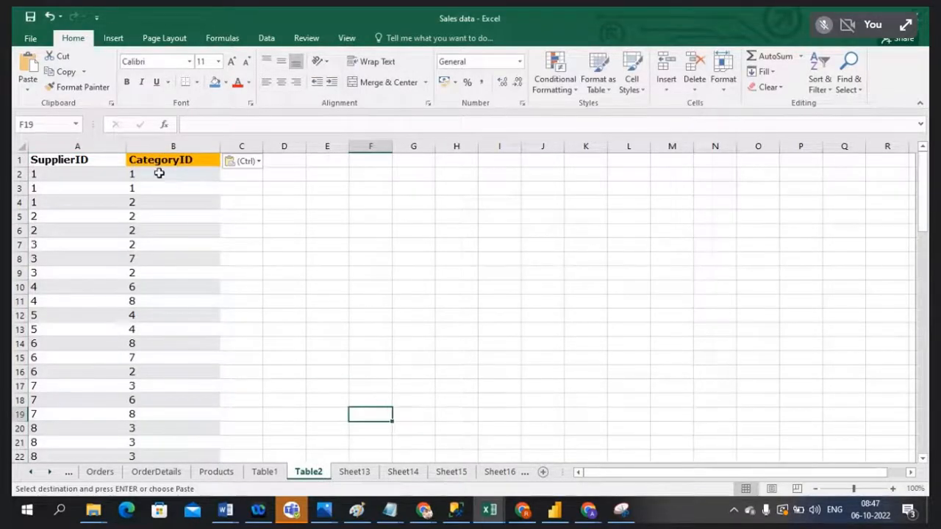
# Step: Copy the OrderDate values in cells D2 to D68 of the Orders sheet
pyautogui.click(264, 471)
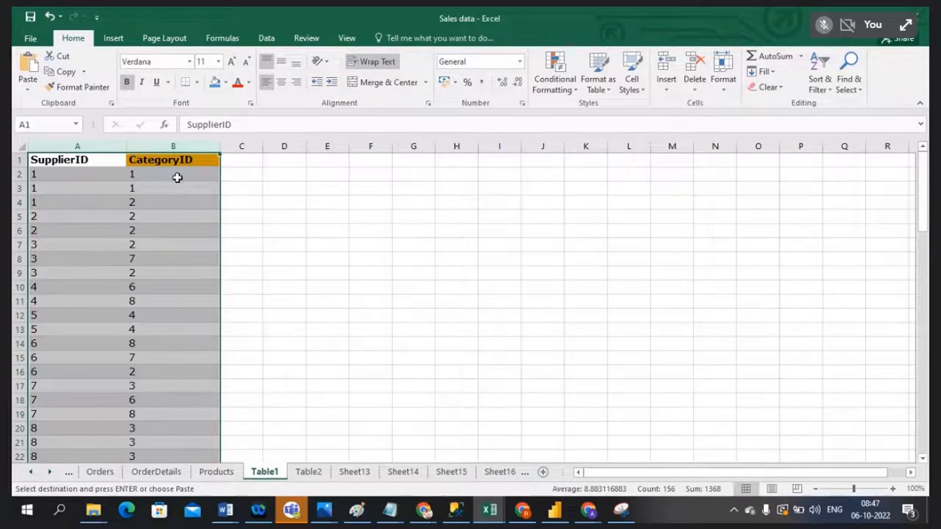
pyautogui.click(156, 473)
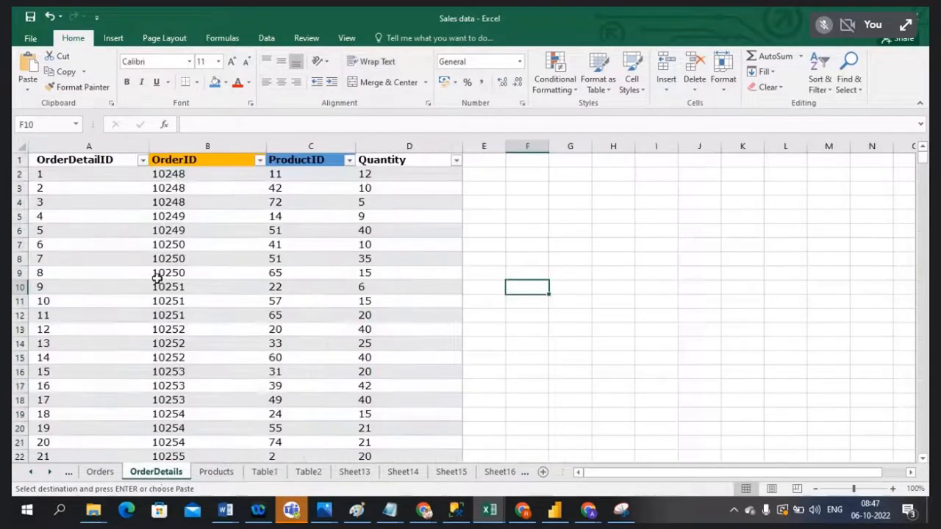
pyautogui.click(100, 471)
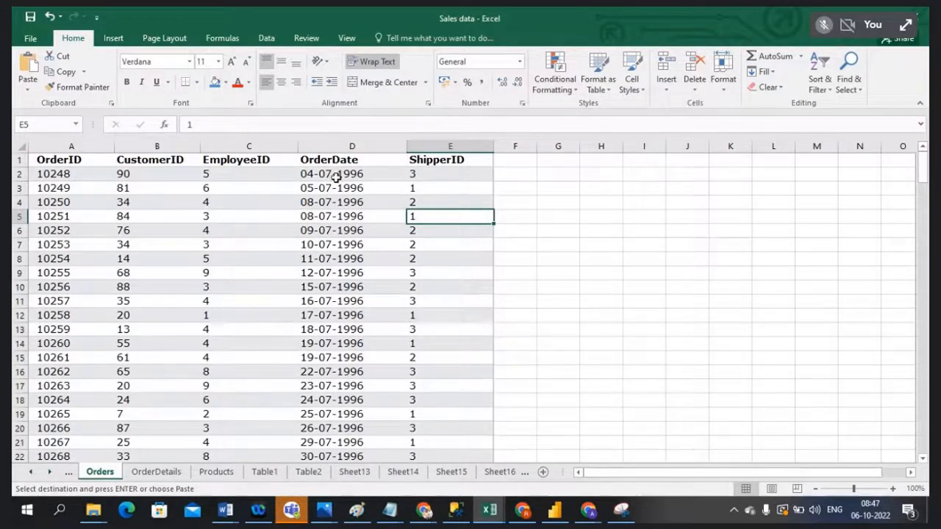
pyautogui.moveTo(333, 173); pyautogui.dragTo(341, 502)
pyautogui.hotkey('ctrl', 'c')
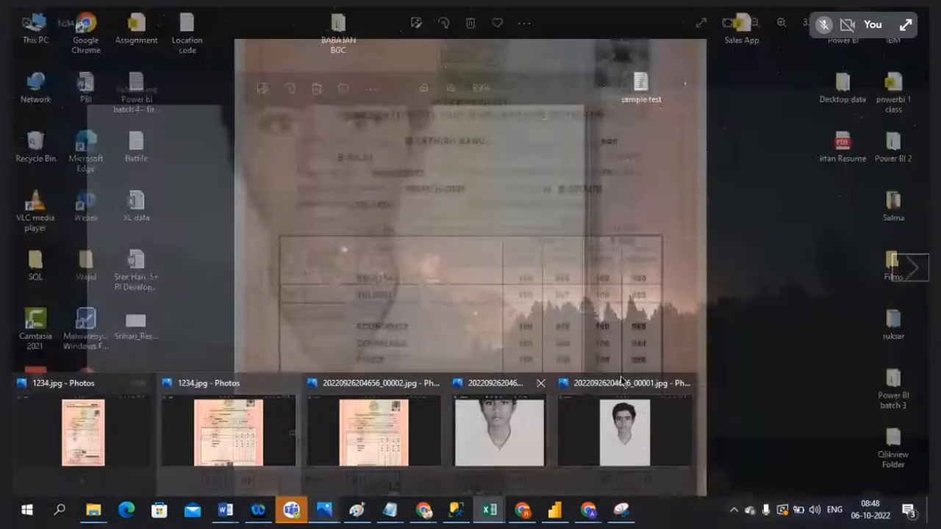
pyautogui.click(759, 358)
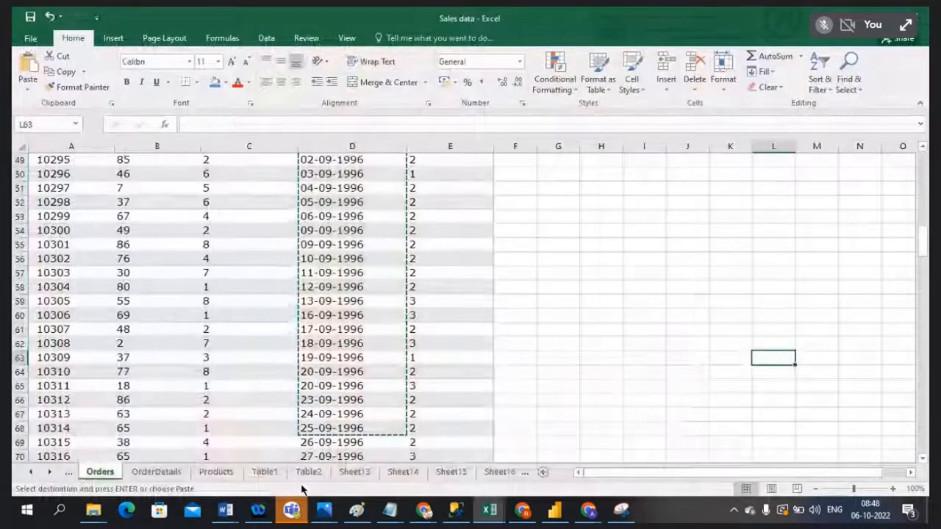
# Step: Paste the copied order dates over the CategoryID values in Table1, starting at cell B2
pyautogui.click(258, 472)
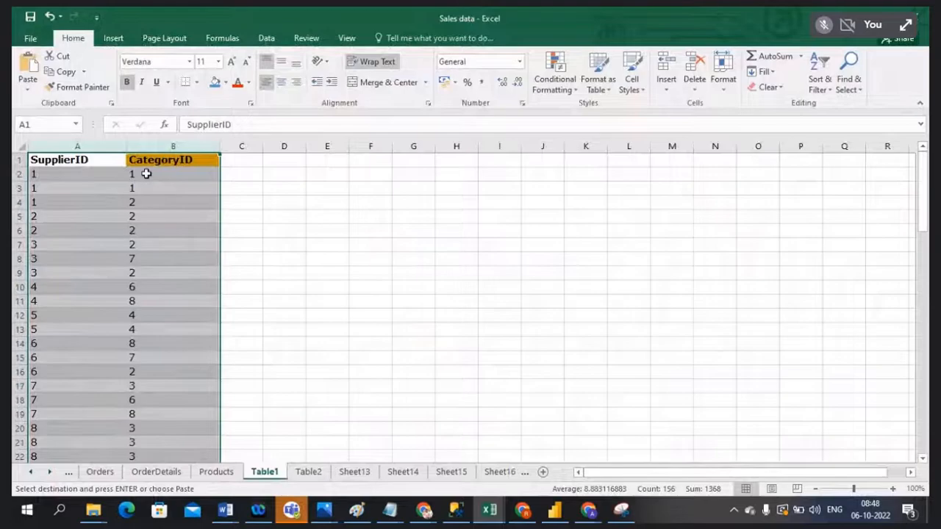
pyautogui.click(146, 174)
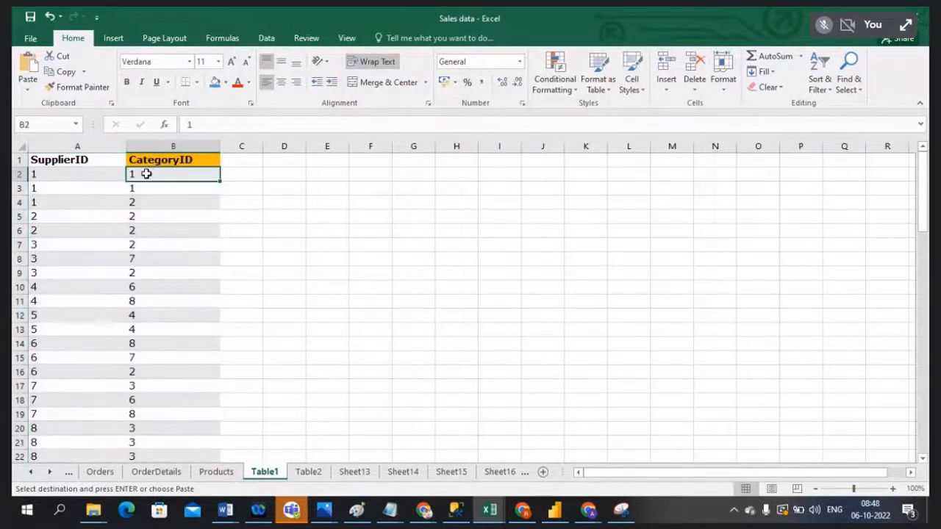
pyautogui.hotkey('ctrl', 'v')
pyautogui.click(380, 244)
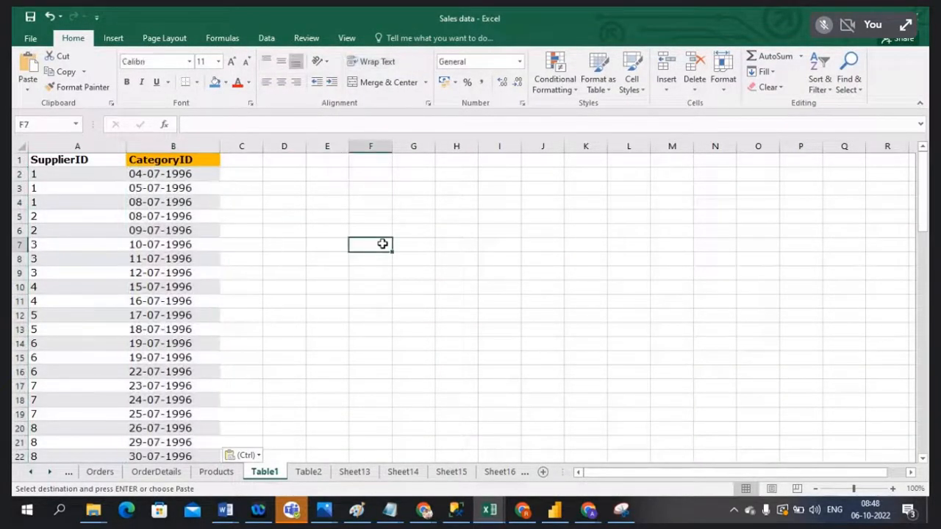
# Step: Copy the OrderID values in cells A49 to A112 of the Orders sheet and paste them into Table2's CategoryID column from cell B2
pyautogui.click(308, 472)
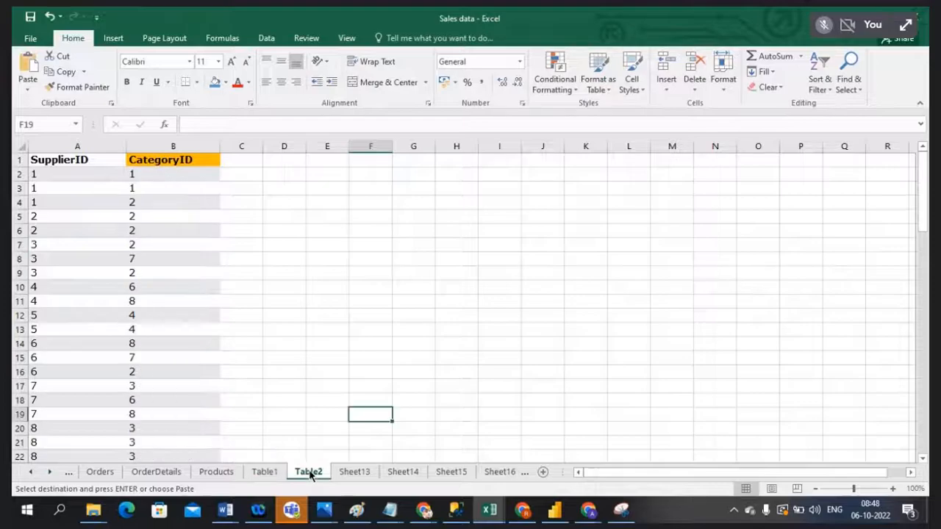
pyautogui.click(170, 174)
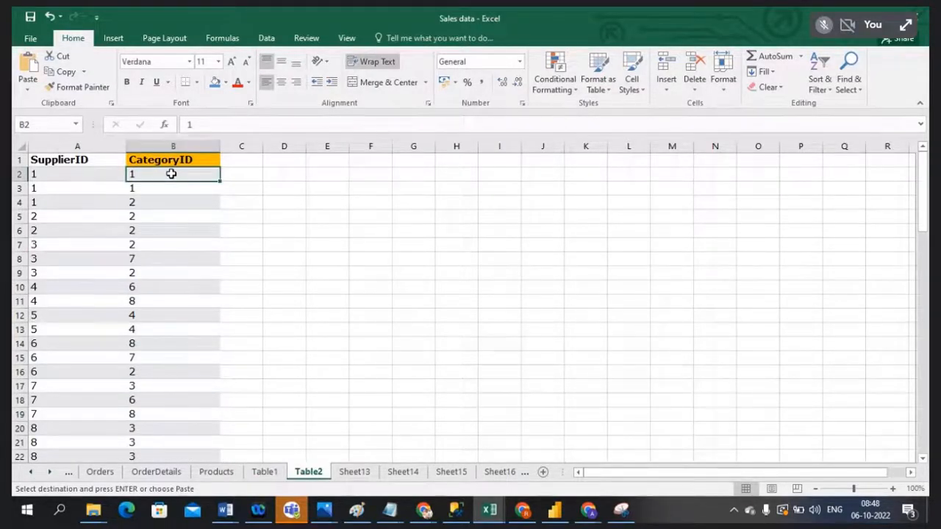
pyautogui.click(100, 472)
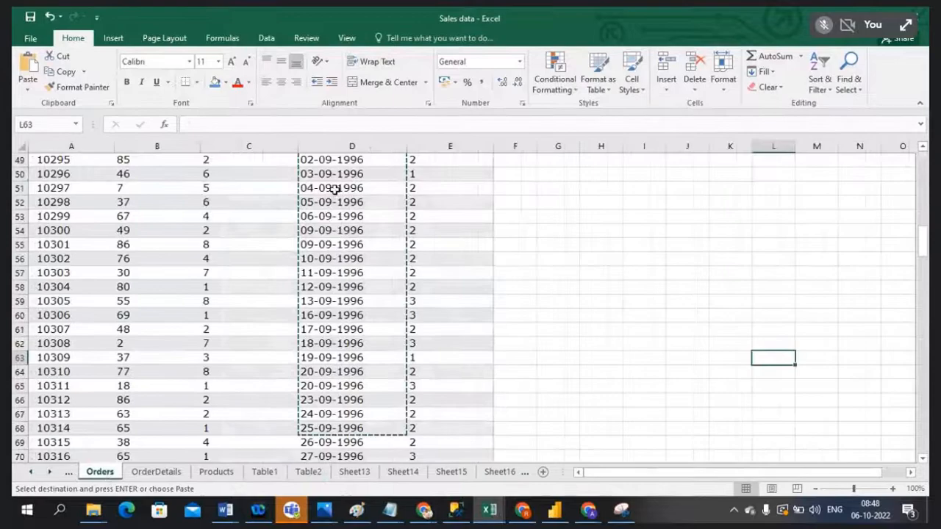
pyautogui.moveTo(70, 158); pyautogui.dragTo(47, 498)
pyautogui.hotkey('ctrl', 'c')
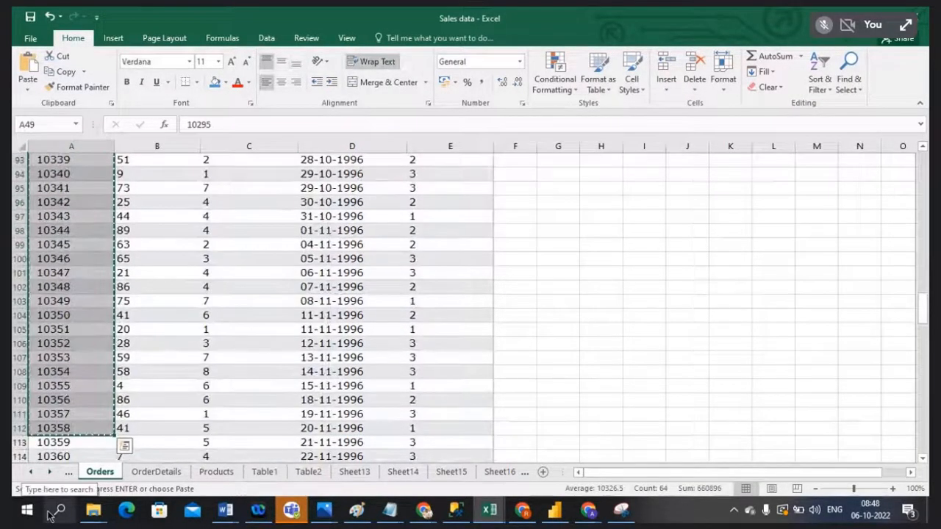
pyautogui.click(307, 474)
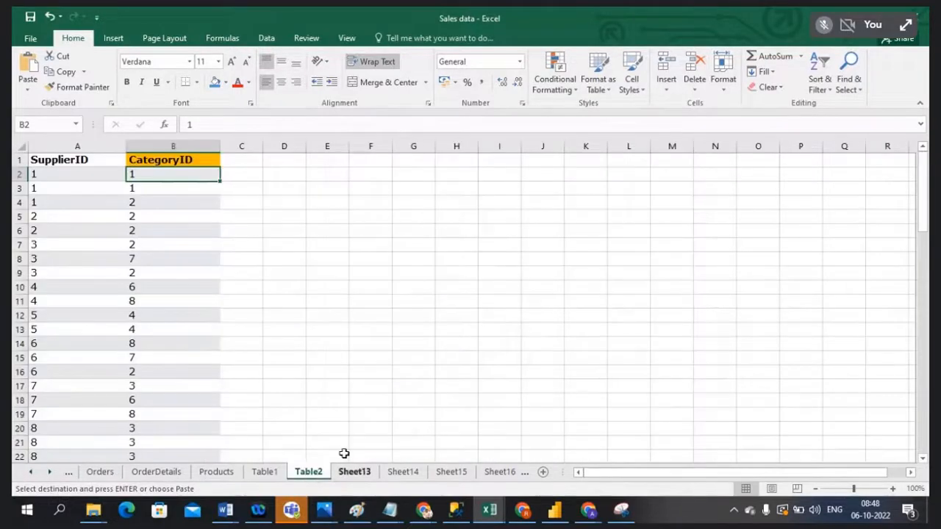
pyautogui.hotkey('ctrl', 'v')
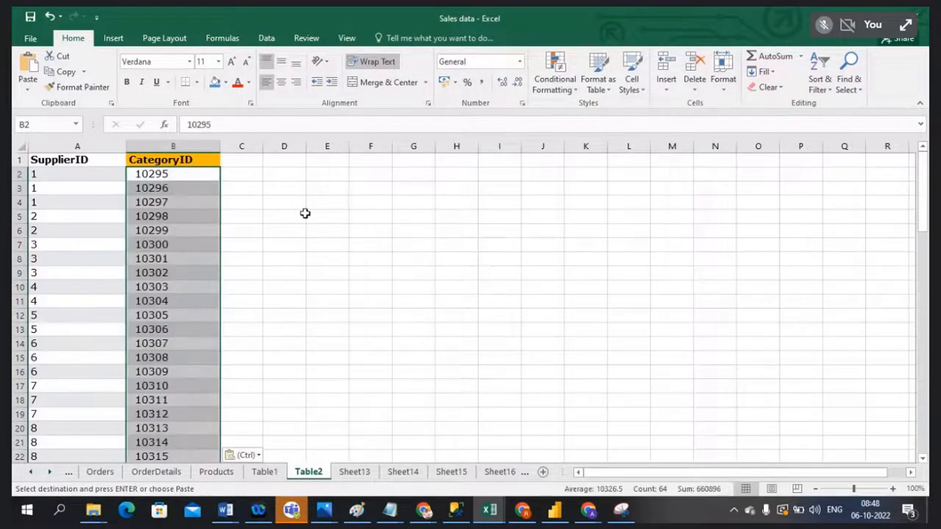
pyautogui.click(308, 221)
# Step: Compare the Table1 and Table2 sheets, examining the SupplierID column they share and their differing CategoryID values
pyautogui.click(263, 473)
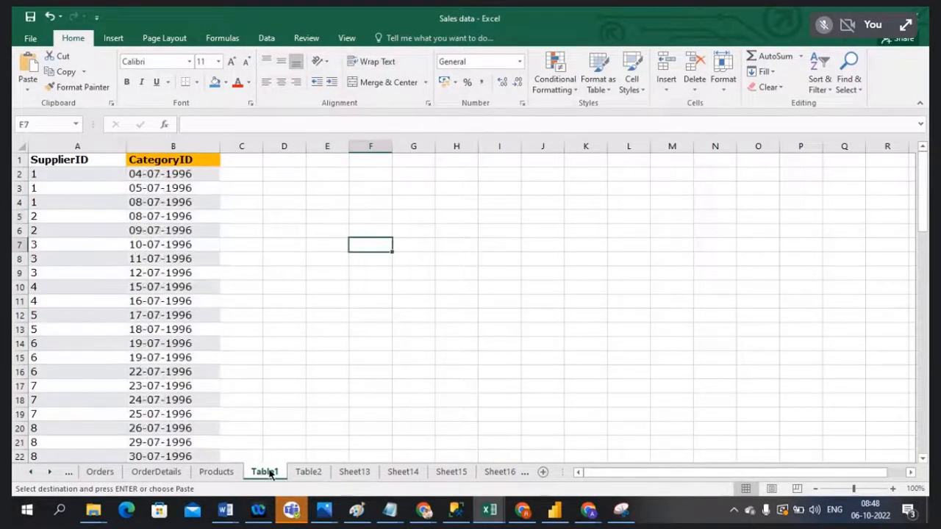
pyautogui.click(309, 474)
pyautogui.click(270, 474)
pyautogui.click(307, 474)
pyautogui.click(270, 474)
pyautogui.click(312, 474)
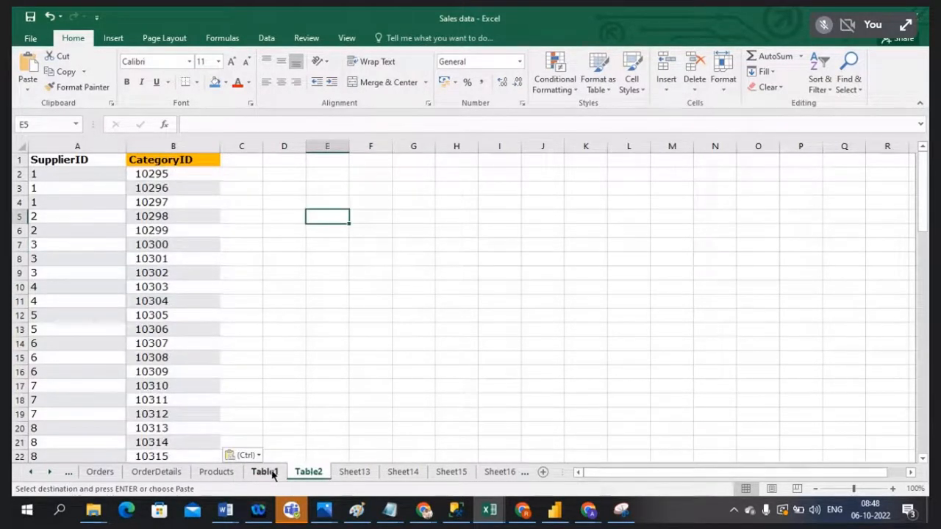
pyautogui.click(270, 473)
pyautogui.click(77, 146)
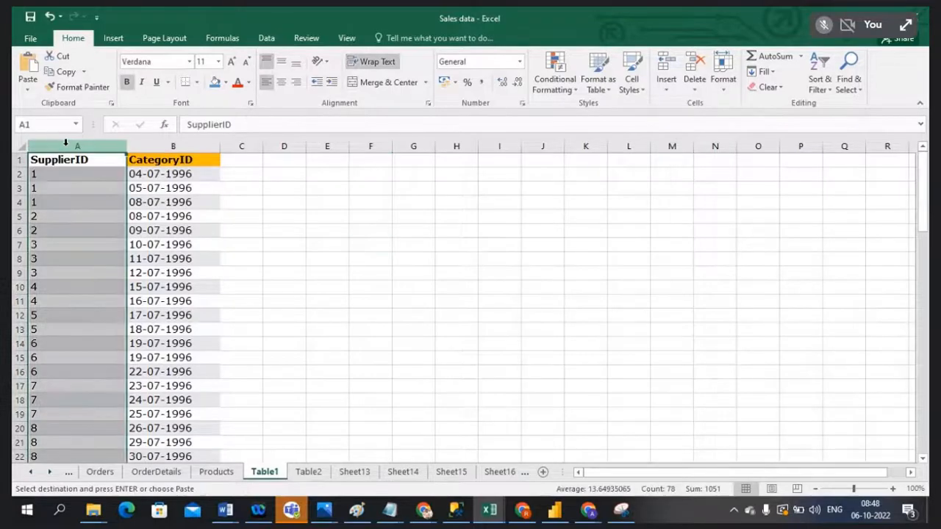
pyautogui.click(307, 472)
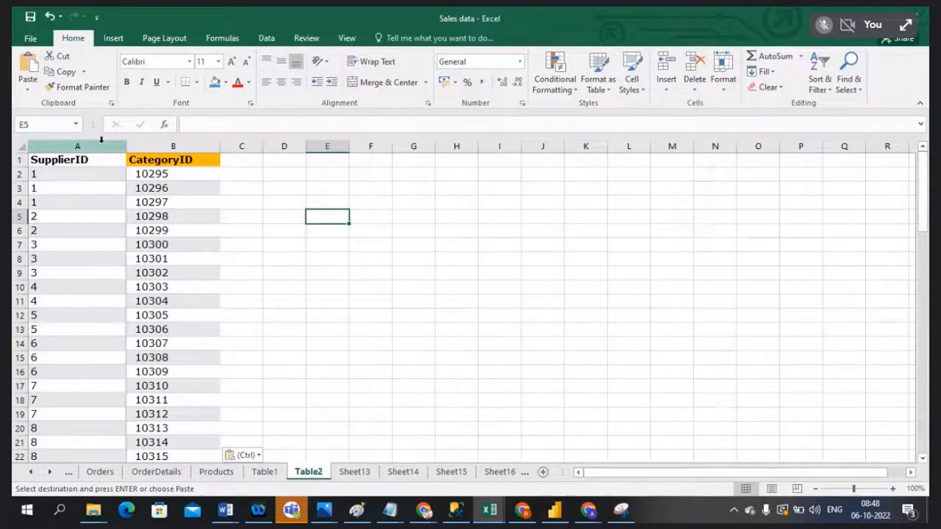
pyautogui.click(101, 147)
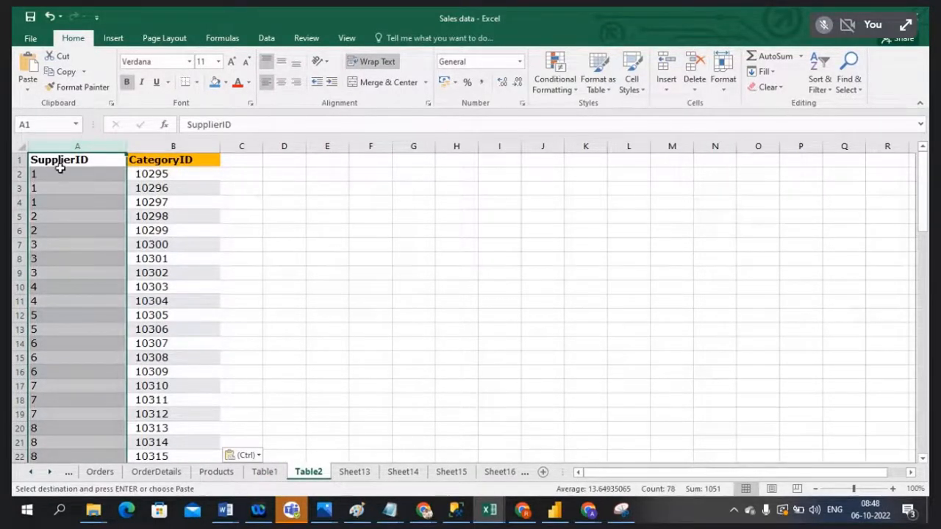
pyautogui.click(263, 472)
pyautogui.click(308, 472)
pyautogui.click(79, 159)
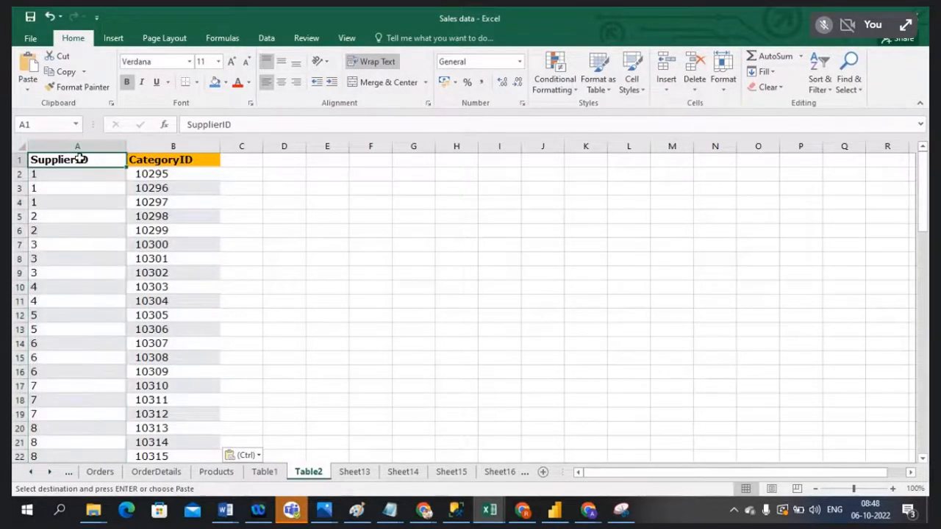
pyautogui.click(365, 286)
pyautogui.press('Escape')
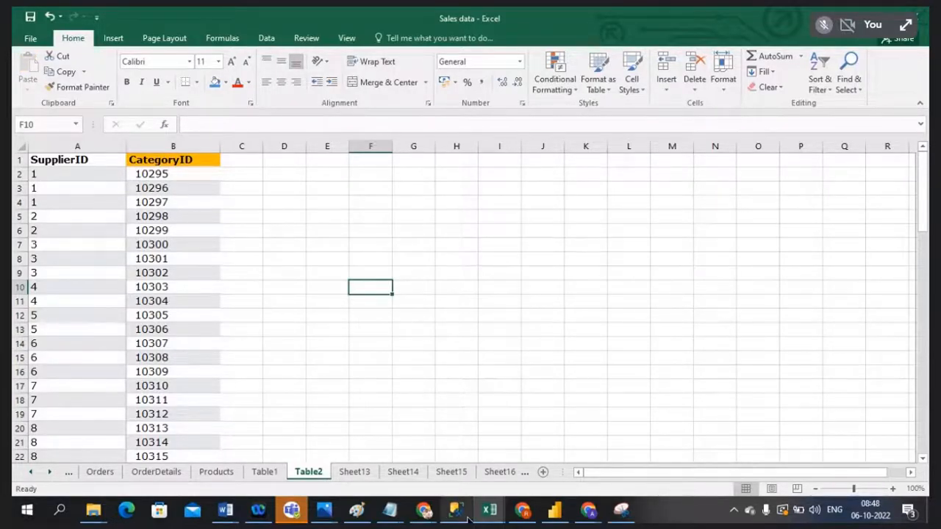
# Step: Switch to the Sales App report in Power BI Desktop and connect to the Sales data Excel workbook on the Desktop
pyautogui.click(554, 510)
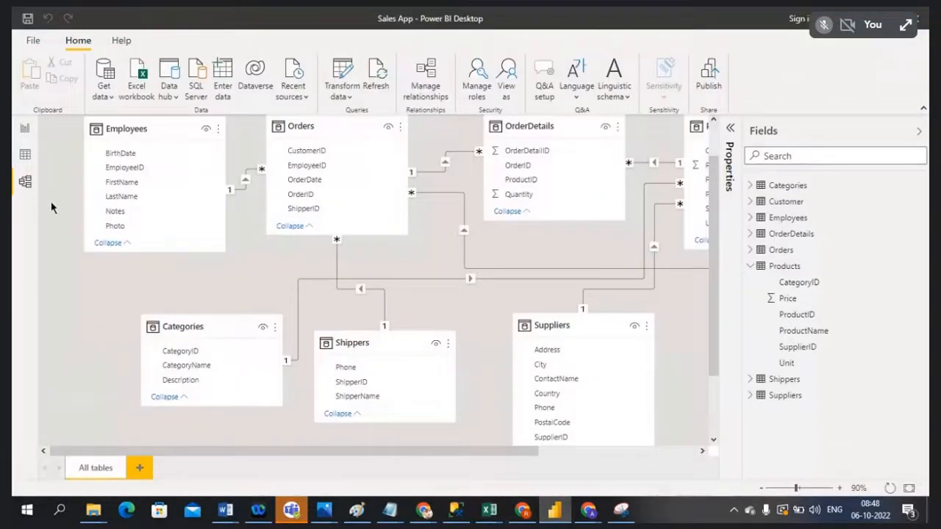
pyautogui.click(25, 130)
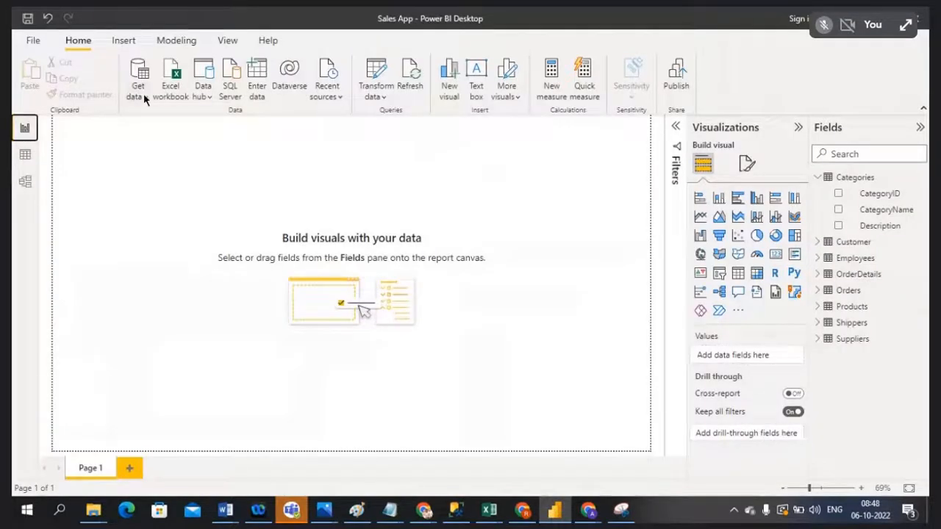
pyautogui.click(145, 99)
pyautogui.click(168, 150)
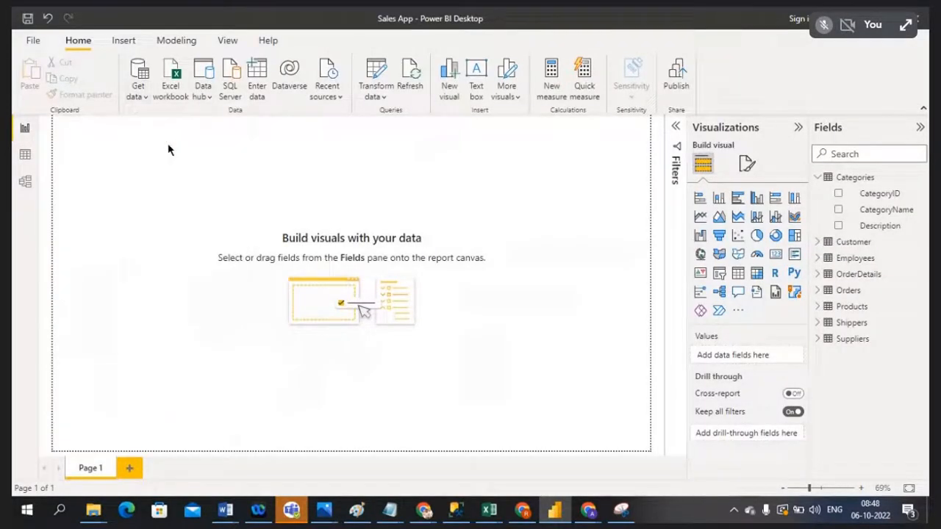
pyautogui.click(480, 133)
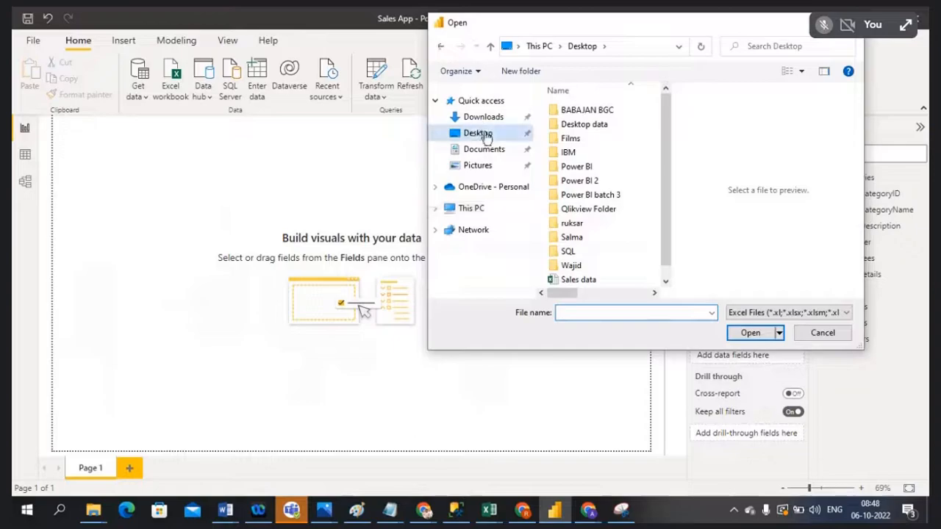
pyautogui.doubleClick(601, 279)
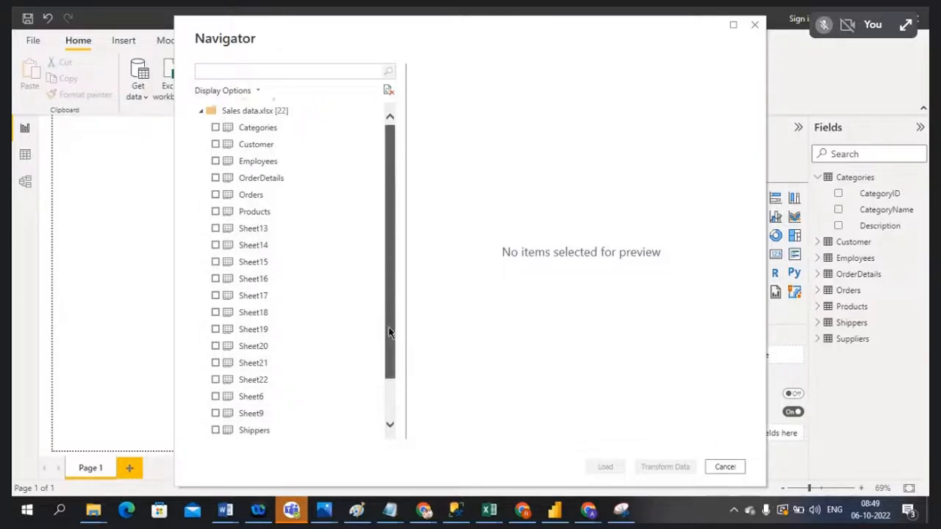
# Step: Select the Table1 and Table2 sheets of the workbook, preview both, and load them into the model
pyautogui.moveTo(390, 332); pyautogui.dragTo(386, 374)
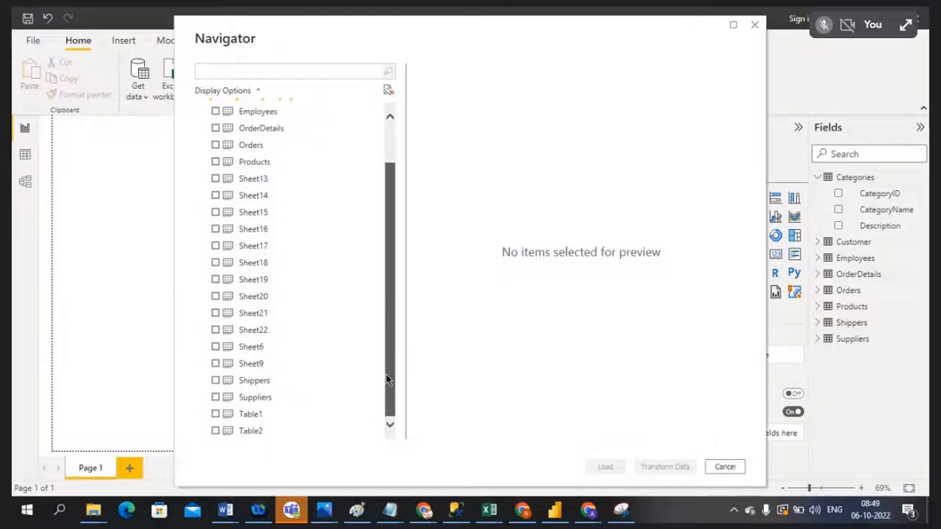
pyautogui.click(216, 415)
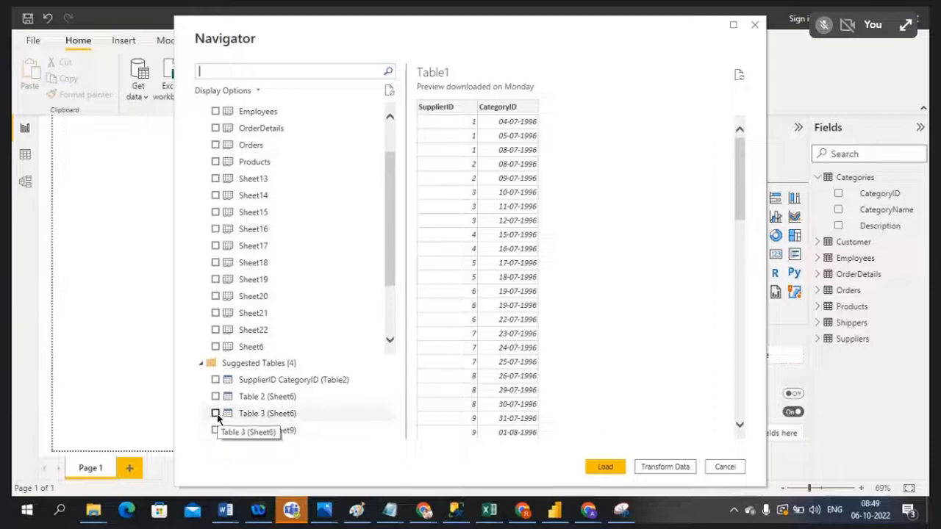
pyautogui.scroll(2, 222, 303)
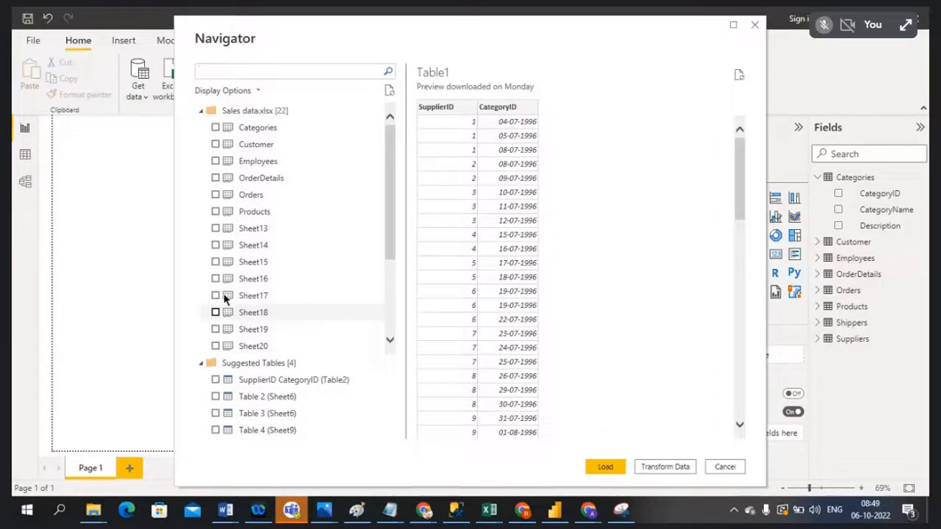
pyautogui.scroll(-3, 225, 300)
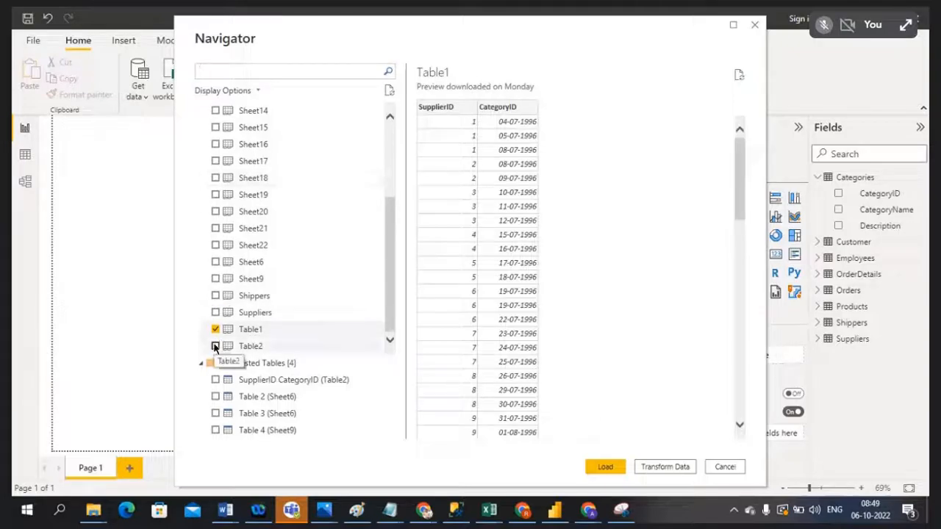
pyautogui.click(215, 346)
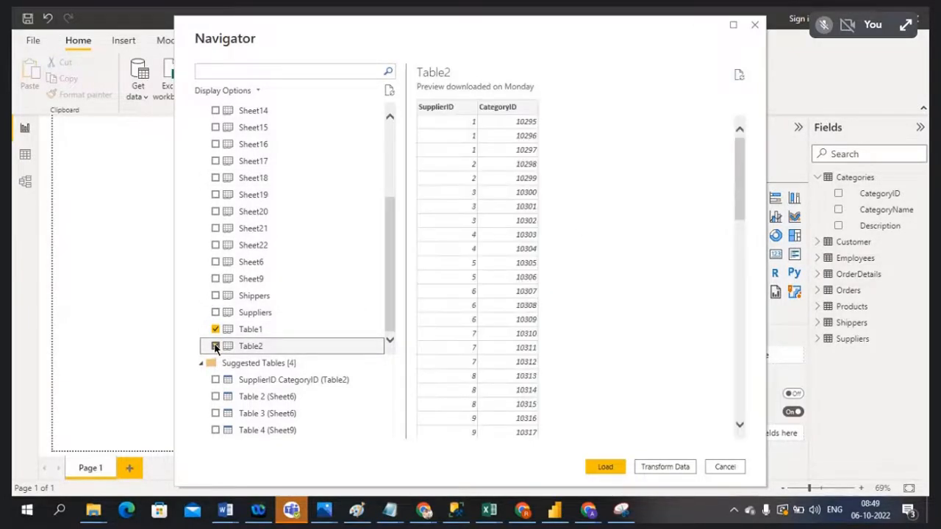
pyautogui.click(262, 331)
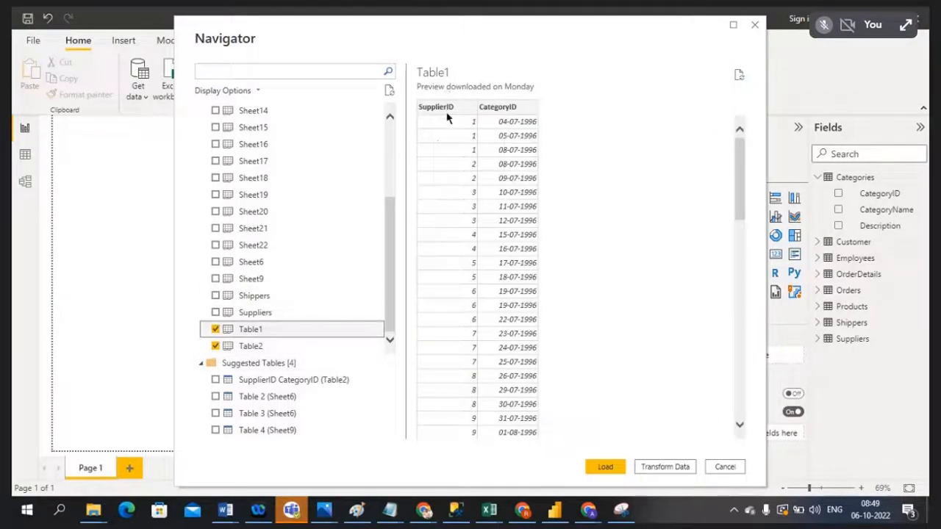
pyautogui.click(266, 347)
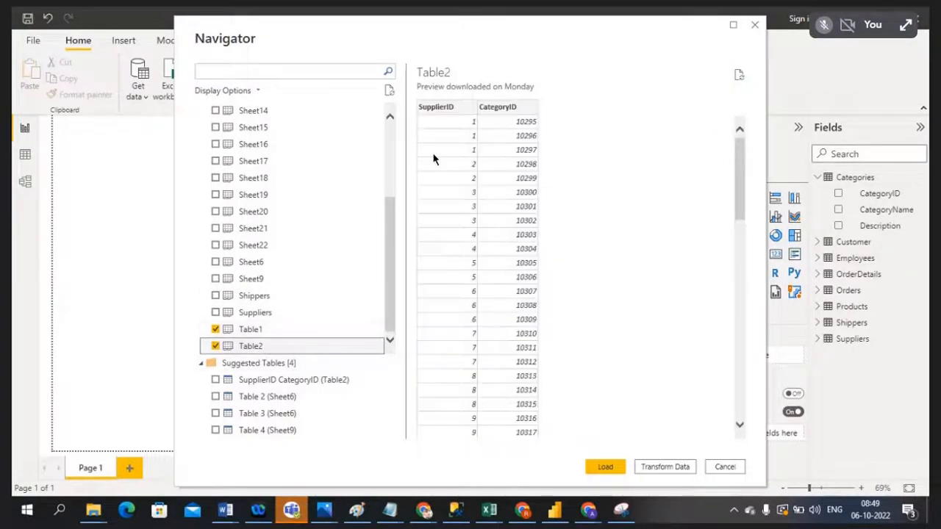
pyautogui.click(612, 467)
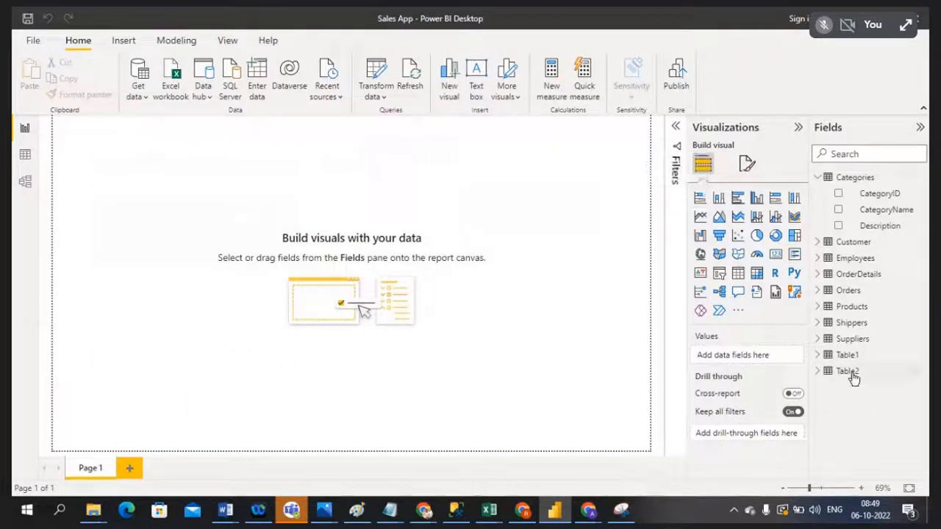
# Step: Collapse the expanded tables in the Data view and examine the loaded rows of Table1 and Table2
pyautogui.click(25, 157)
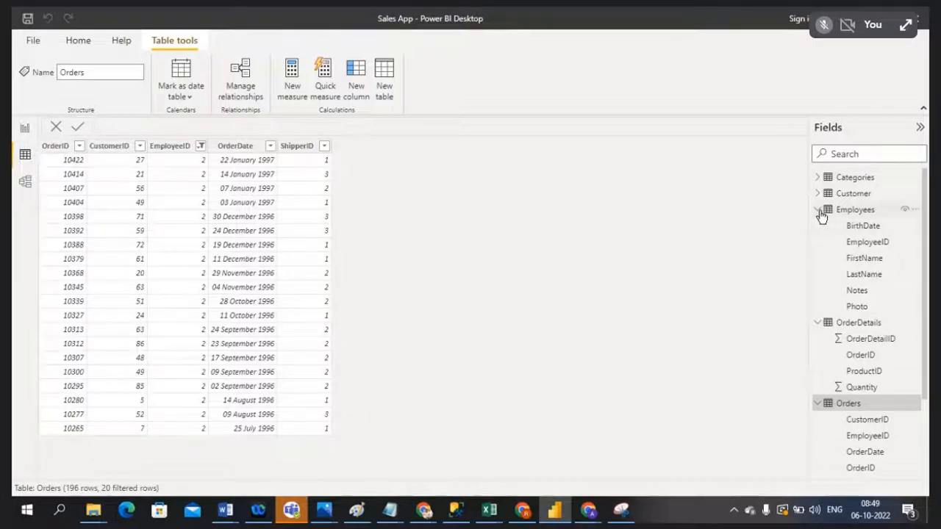
pyautogui.click(821, 213)
pyautogui.click(819, 225)
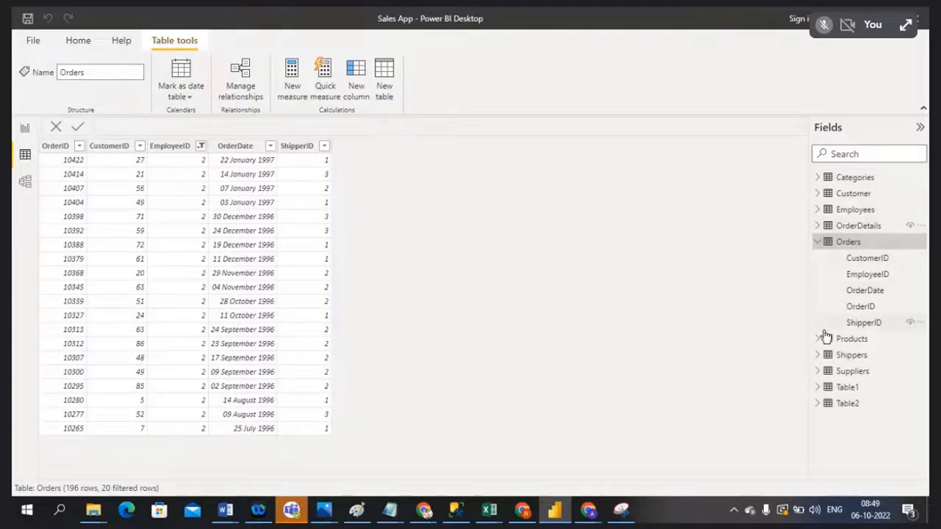
pyautogui.click(819, 244)
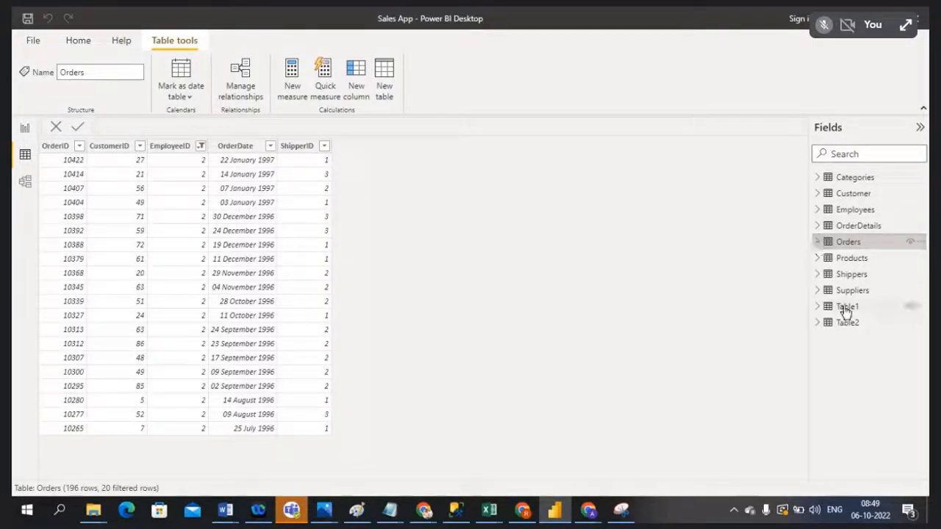
pyautogui.click(845, 306)
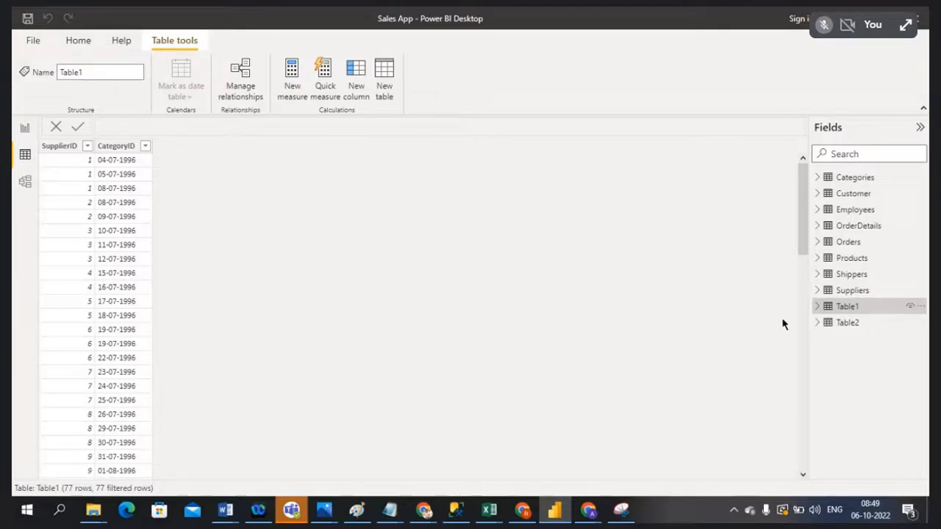
pyautogui.click(857, 330)
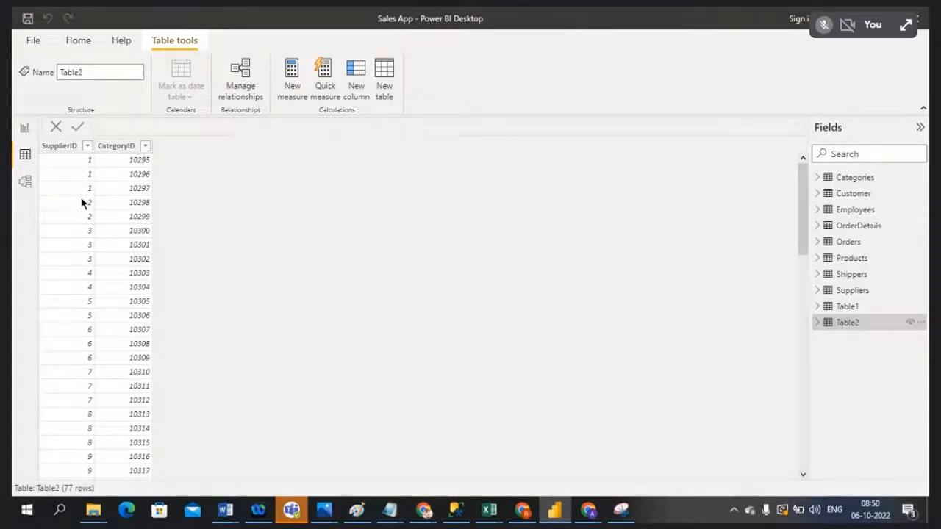
# Step: Create a new layout in the Model view and place Table1 and Table2 on it side by side
pyautogui.click(25, 184)
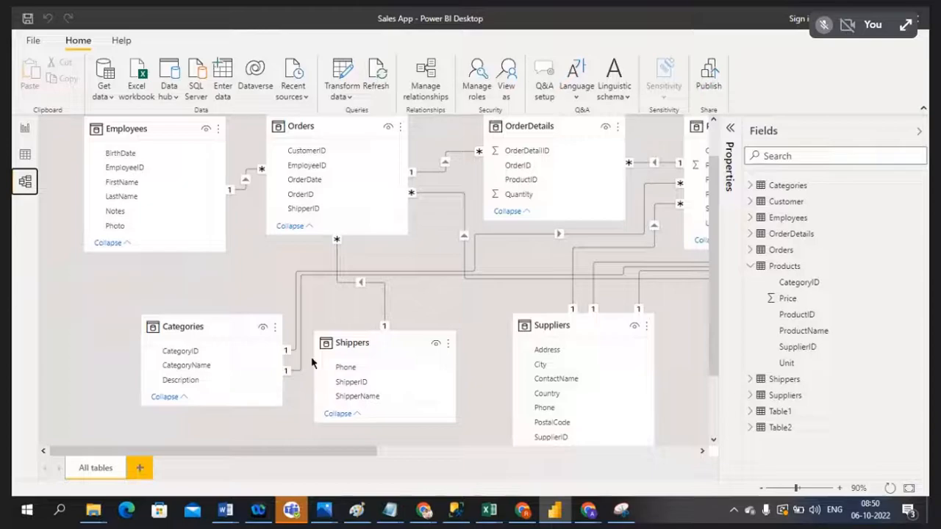
pyautogui.click(141, 471)
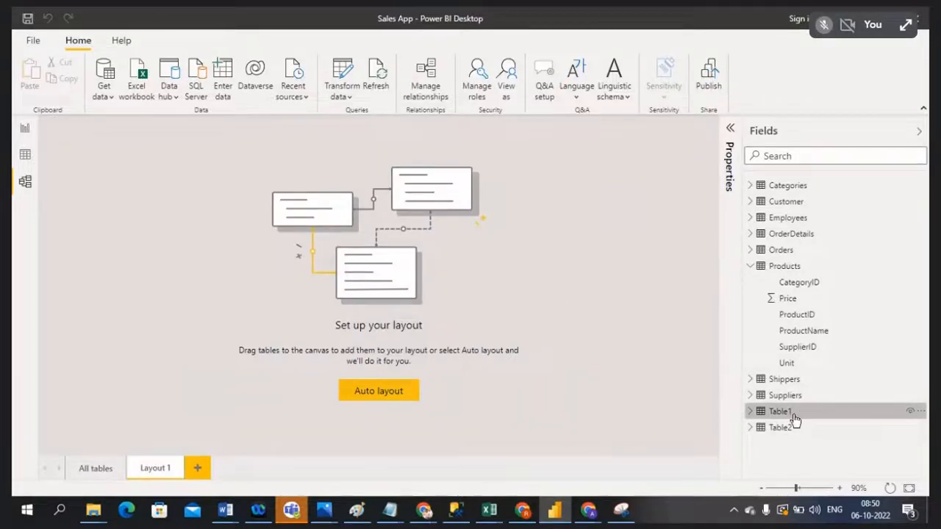
pyautogui.moveTo(794, 419); pyautogui.dragTo(252, 246)
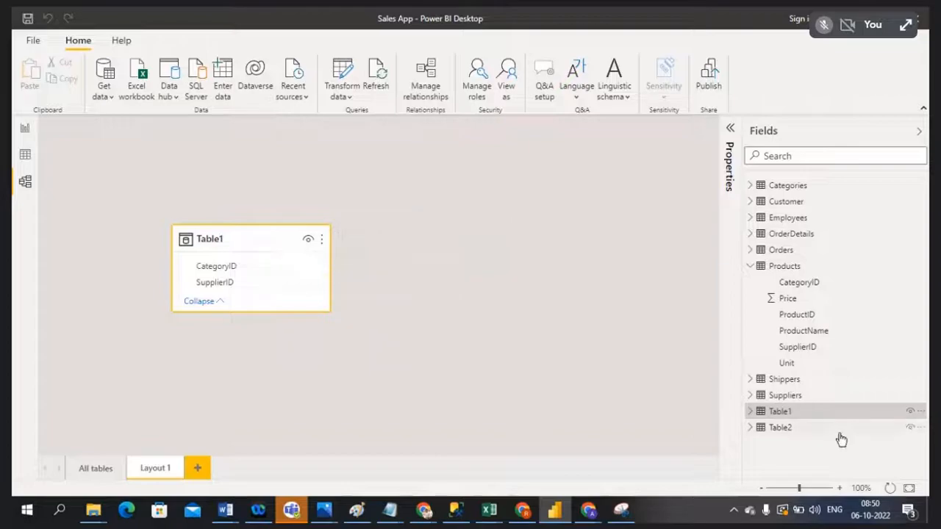
pyautogui.moveTo(842, 435); pyautogui.dragTo(475, 204)
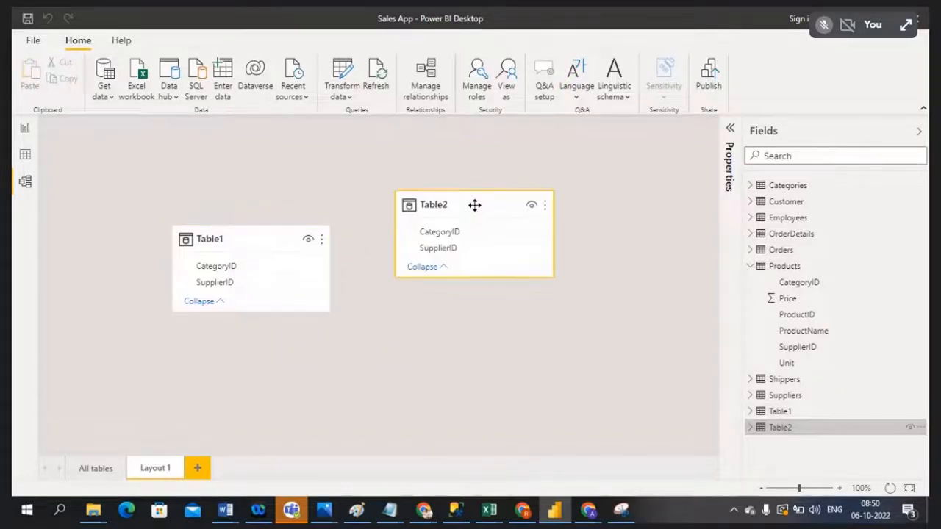
pyautogui.moveTo(235, 236); pyautogui.dragTo(189, 208)
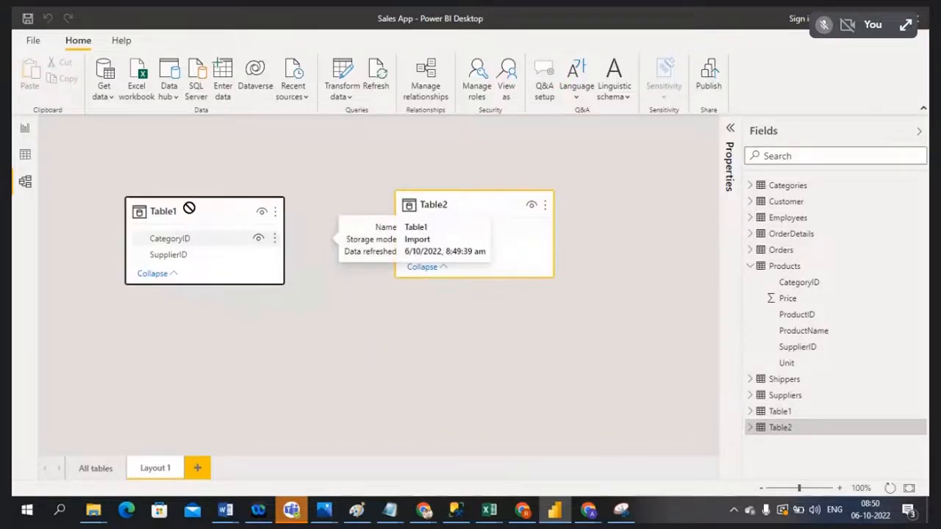
# Step: Try to create a relationship between Table1 and Table2 on SupplierID, review its cardinality options, and cancel it
pyautogui.click(222, 261)
pyautogui.moveTo(222, 261); pyautogui.dragTo(486, 259)
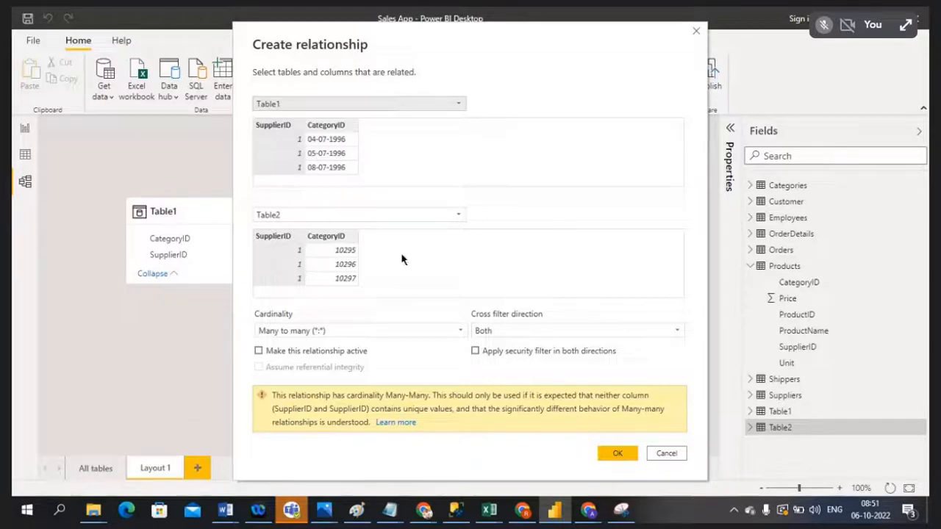
pyautogui.click(666, 453)
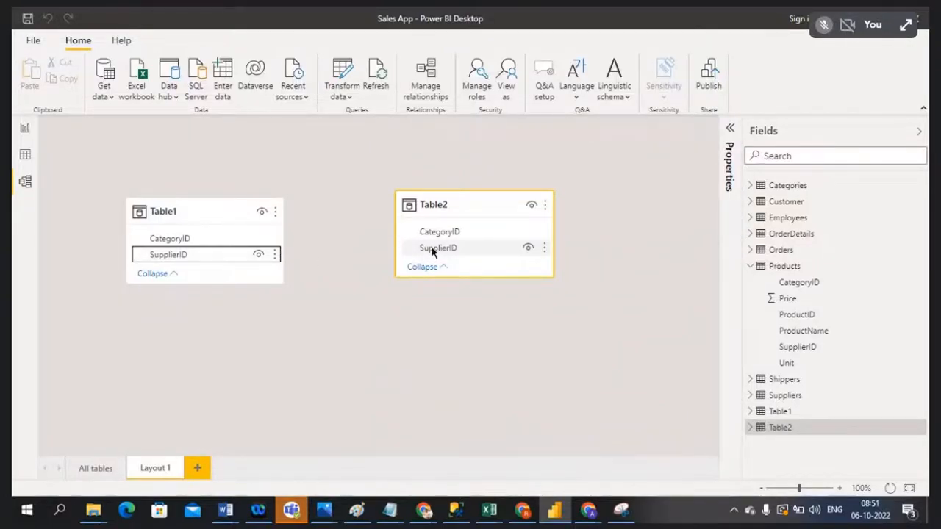
# Step: Move Table2 farther away from Table1 in the layout to widen the gap between them
pyautogui.moveTo(431, 202); pyautogui.dragTo(511, 204)
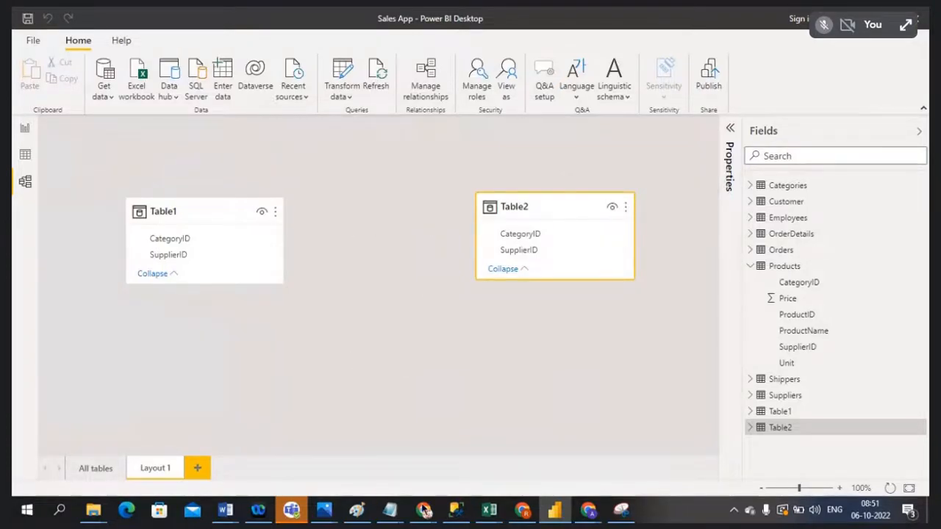
# Step: Switch to the Google Meet call in Chrome, admit the waiting participant, and return to Power BI Desktop
pyautogui.moveTo(424, 509)
pyautogui.click(381, 476)
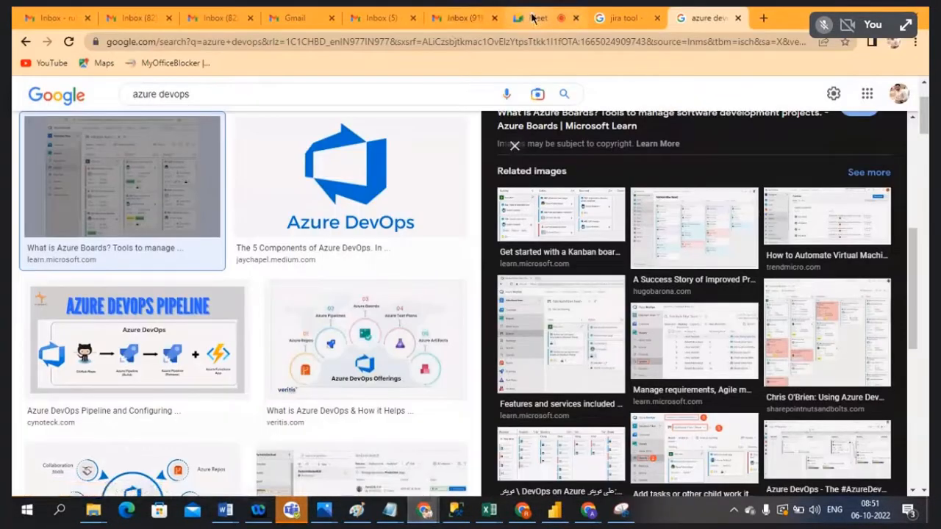
pyautogui.click(537, 18)
pyautogui.click(604, 153)
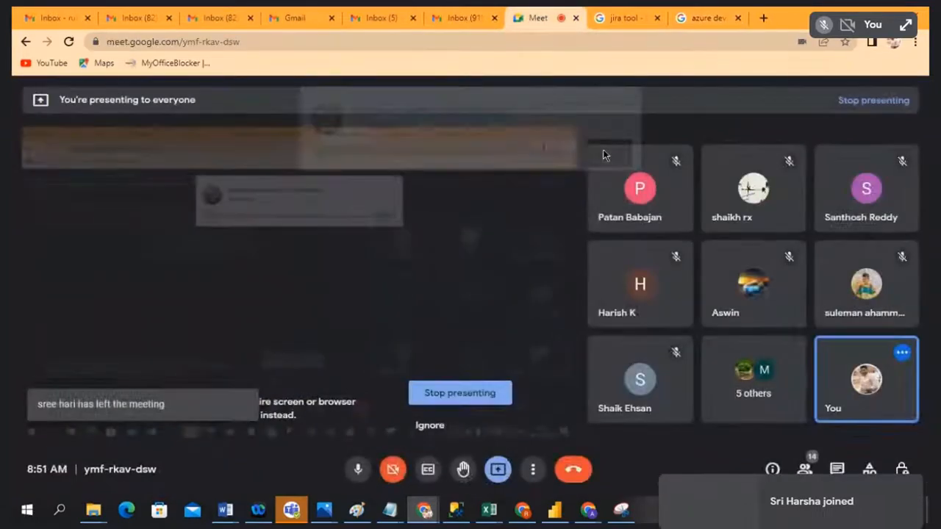
pyautogui.hotkey('alt', 'Tab')
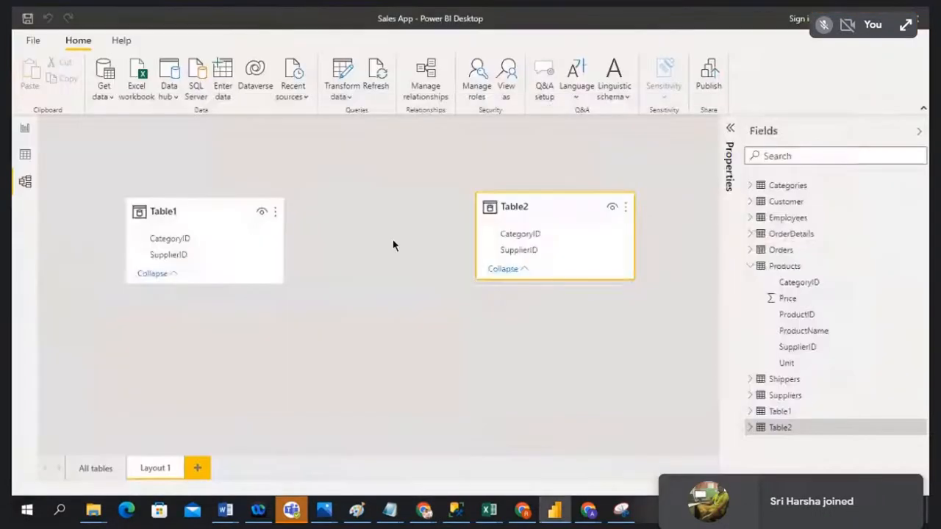
# Step: Return to the Report view and open the model's queries in Power Query Editor
pyautogui.click(25, 128)
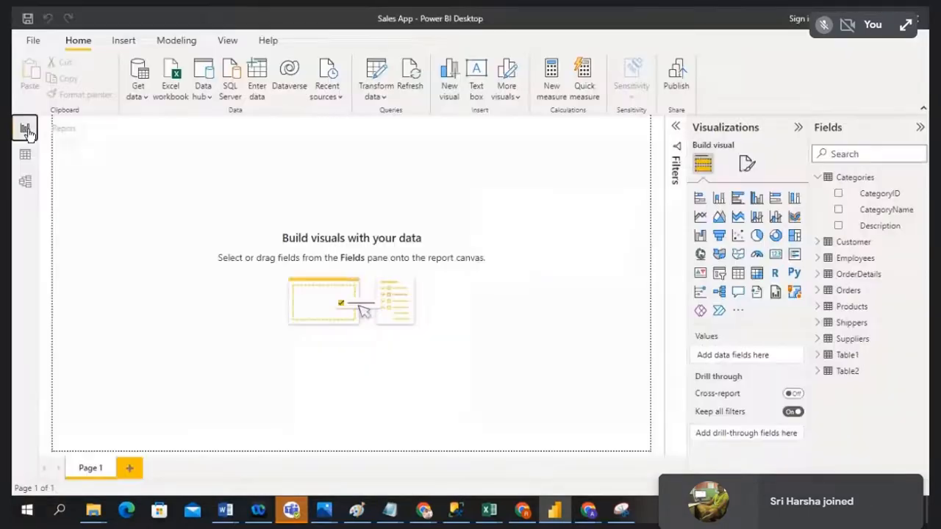
pyautogui.click(386, 96)
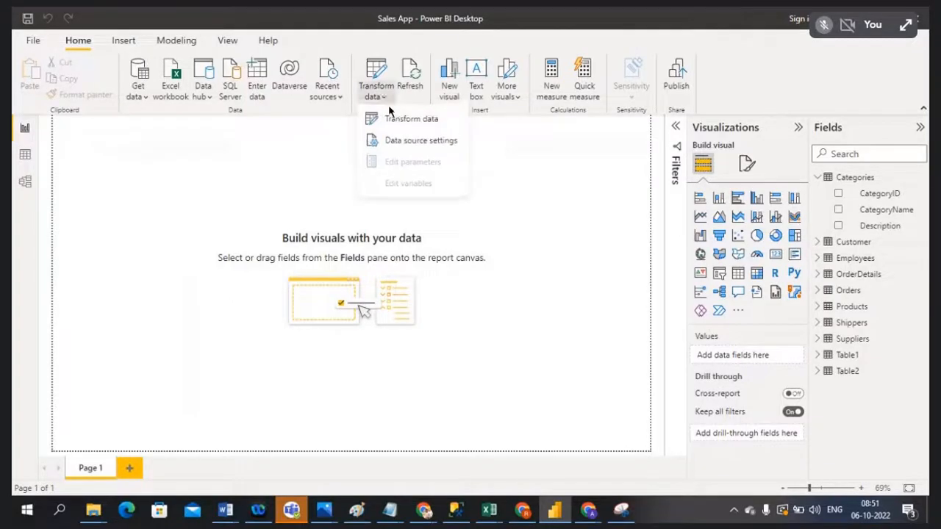
pyautogui.click(397, 119)
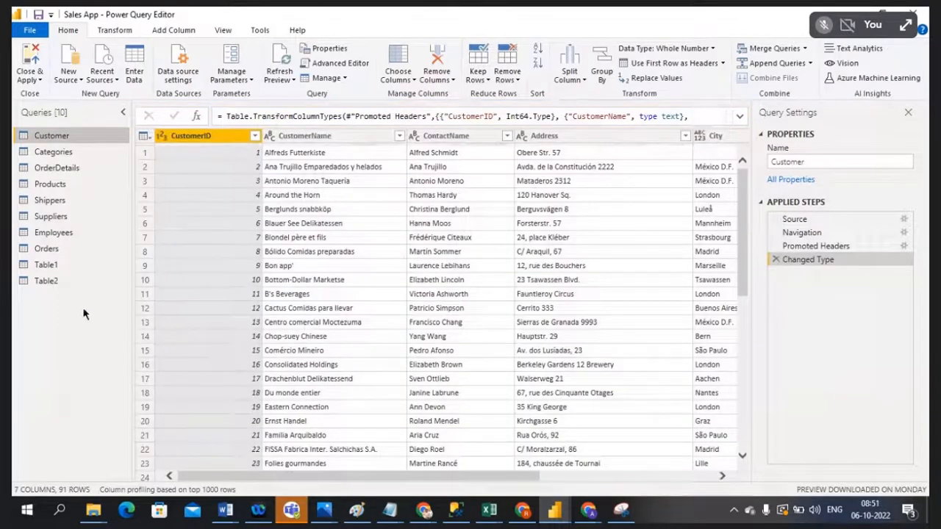
# Step: Compare the Table1 and Table2 queries, examining their SupplierID and CategoryID columns
pyautogui.click(59, 267)
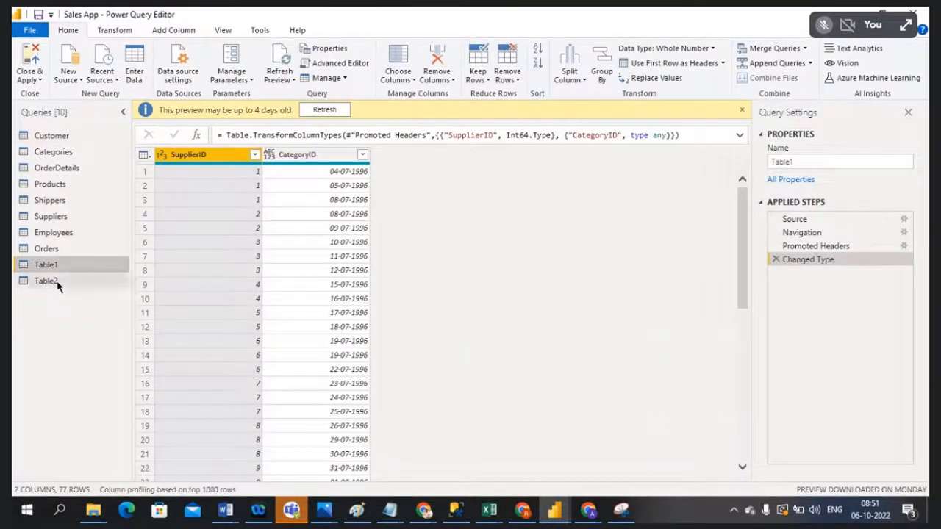
pyautogui.click(58, 284)
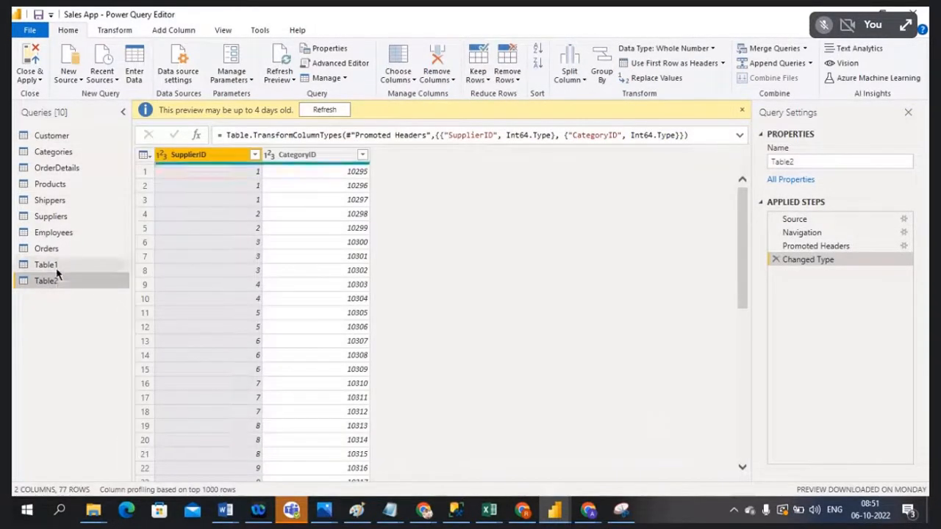
pyautogui.click(57, 268)
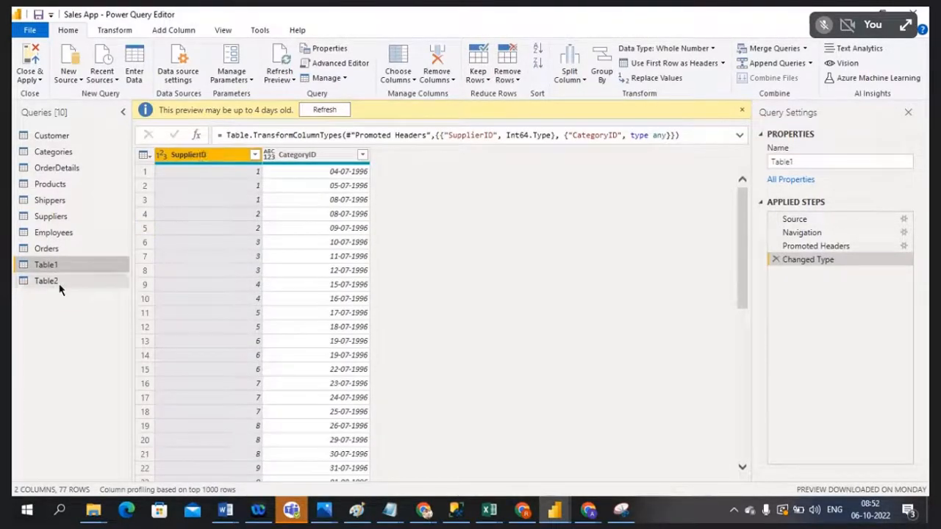
pyautogui.click(59, 285)
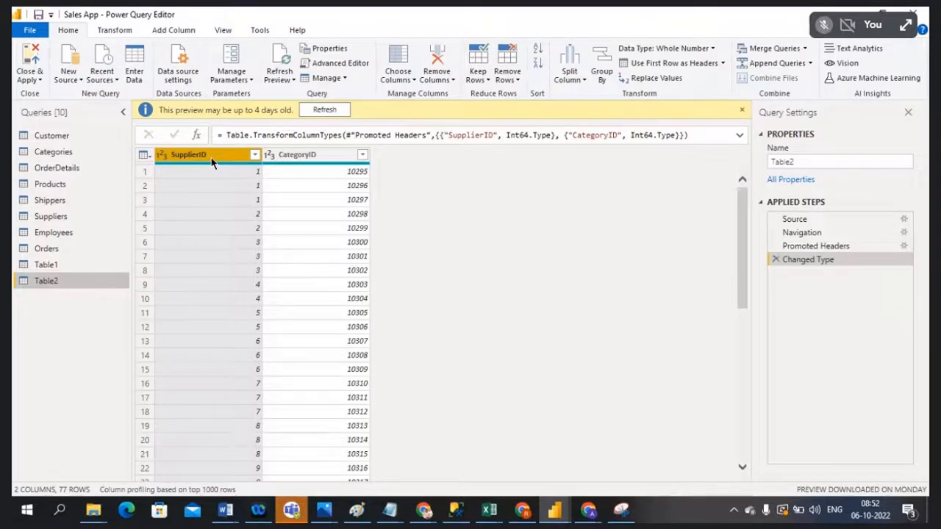
pyautogui.click(49, 267)
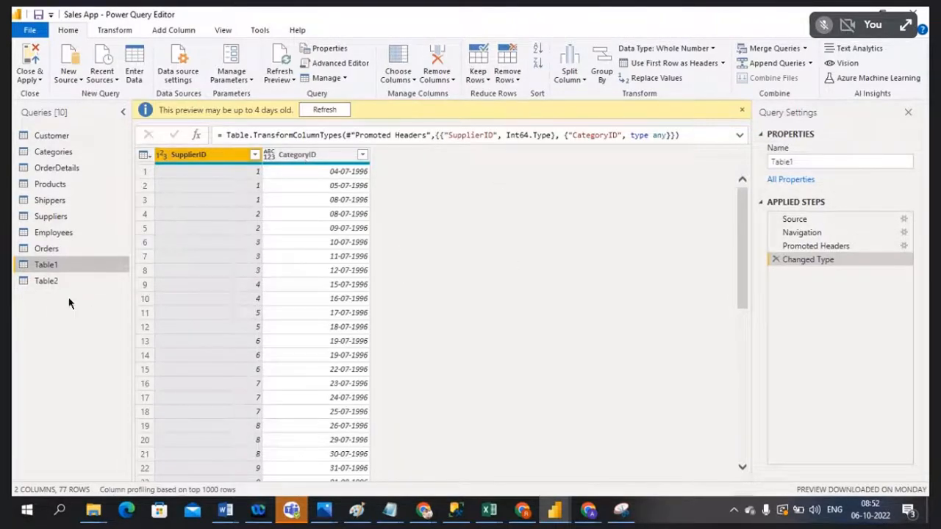
pyautogui.click(63, 281)
pyautogui.click(67, 271)
pyautogui.click(64, 279)
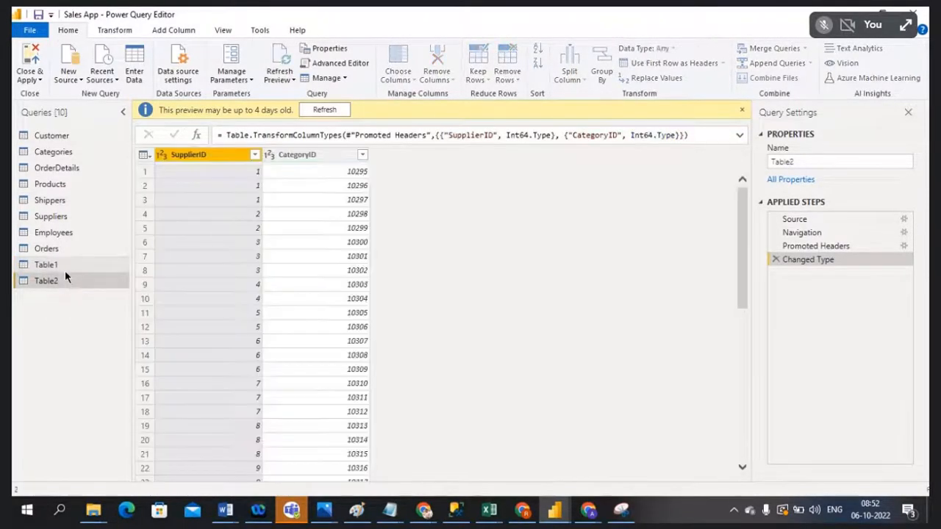
pyautogui.click(66, 267)
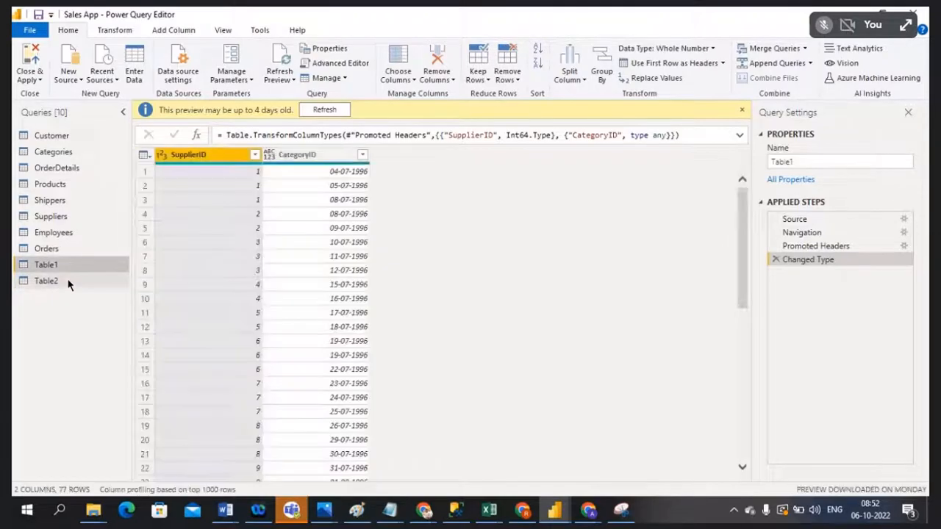
pyautogui.click(68, 282)
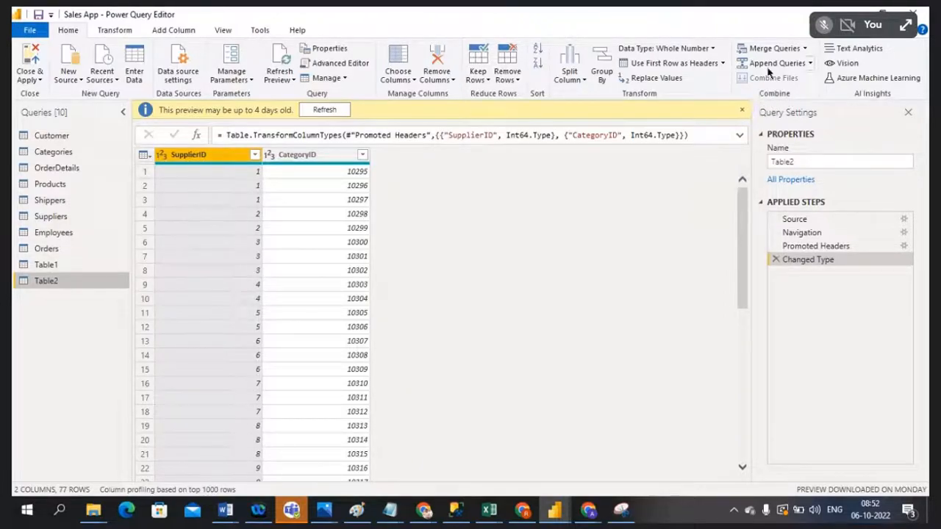
# Step: Append two tables as a new query, with Table2 as the first table and Table1 as the second
pyautogui.click(811, 64)
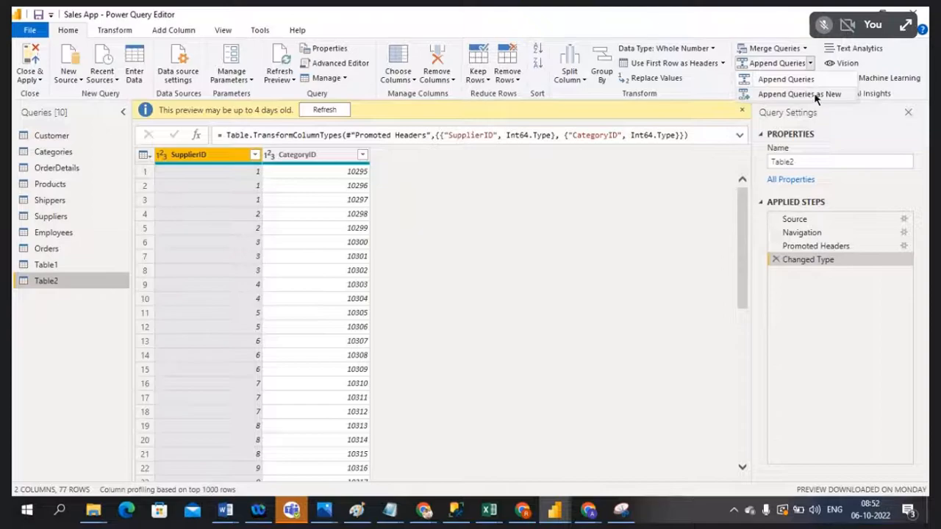
pyautogui.click(815, 97)
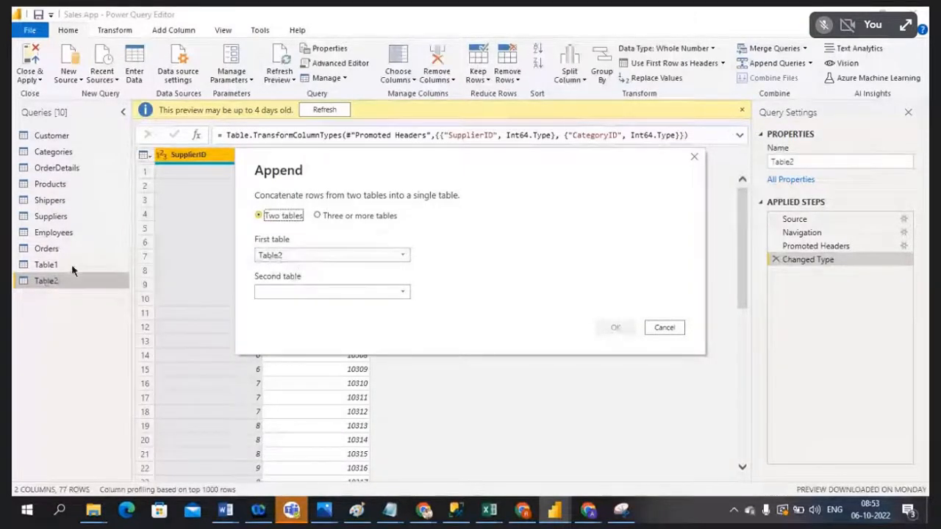
pyautogui.click(397, 293)
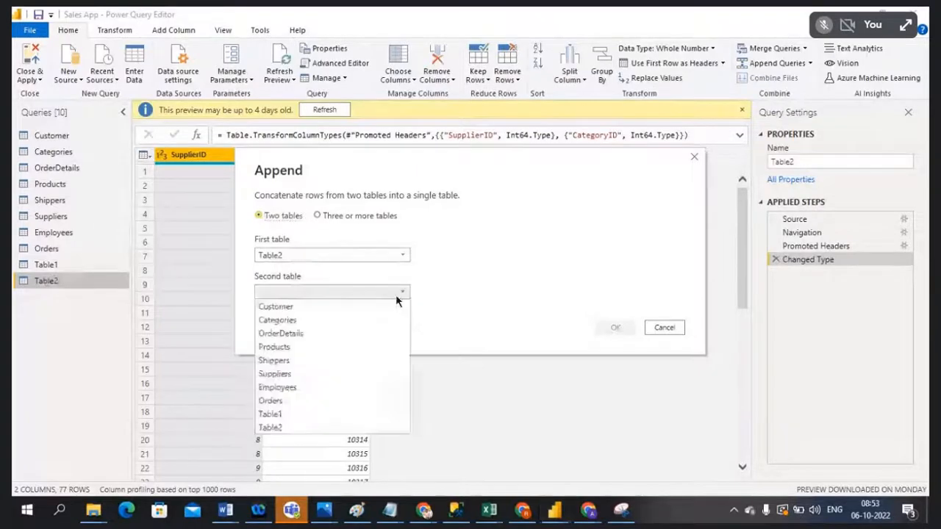
pyautogui.click(316, 413)
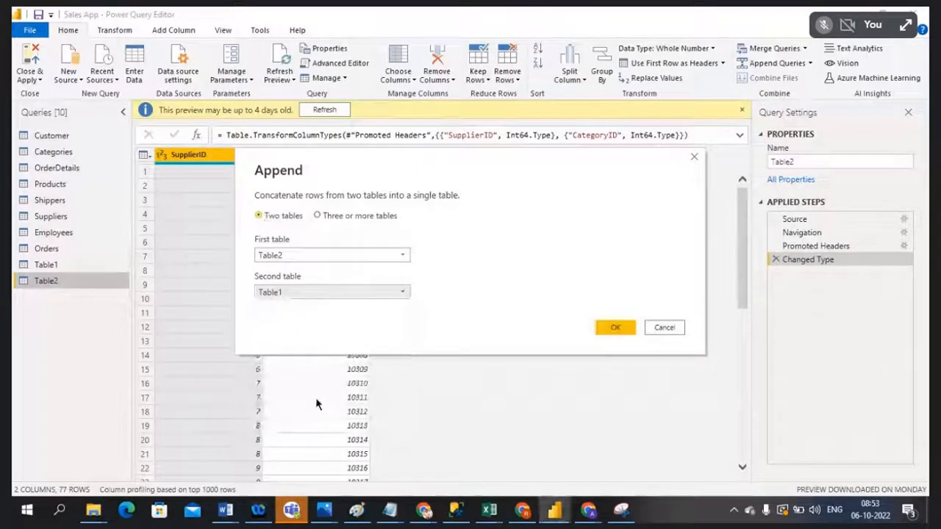
pyautogui.click(614, 332)
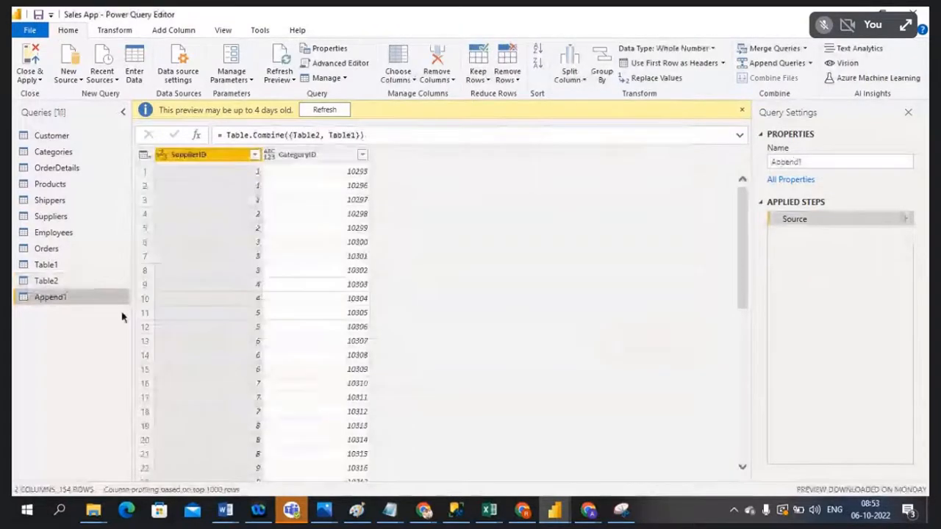
# Step: Rename the appended query as Bridge table
pyautogui.doubleClick(62, 298)
pyautogui.write('Bri')
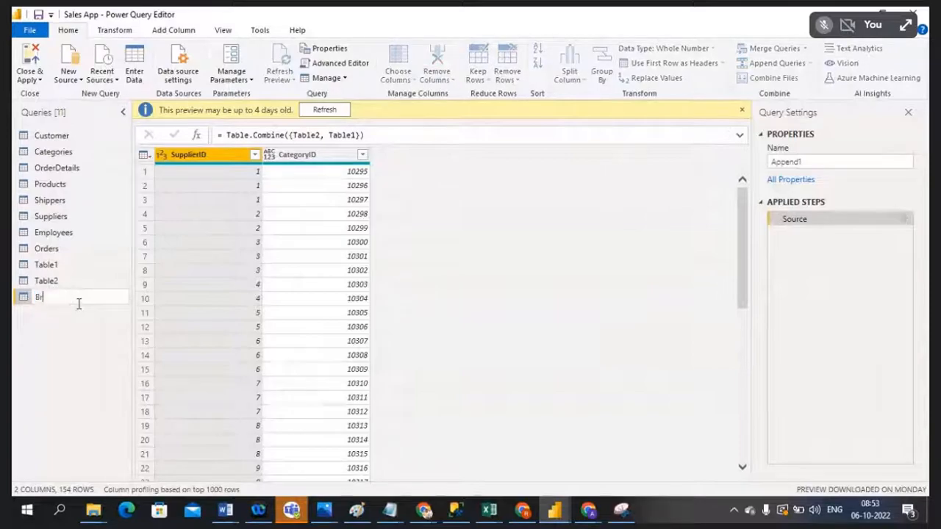
pyautogui.write('dge table')
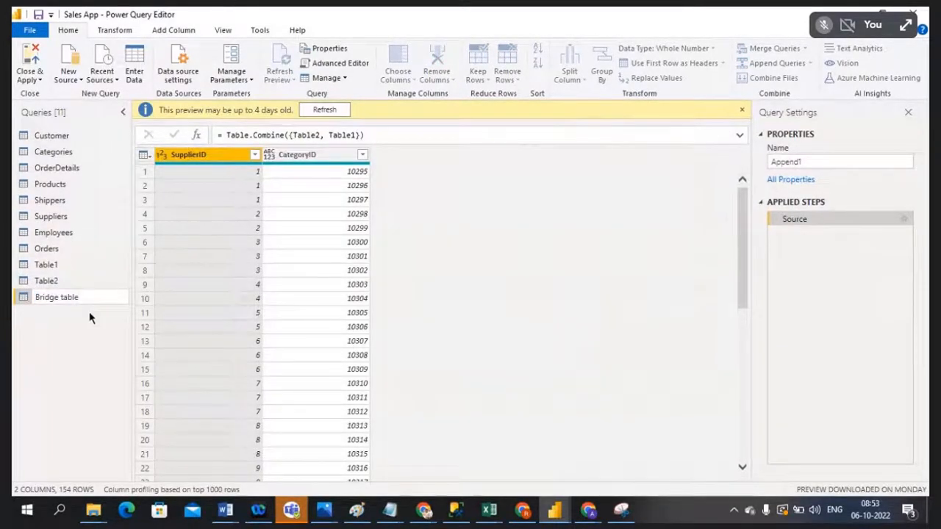
pyautogui.press('Return')
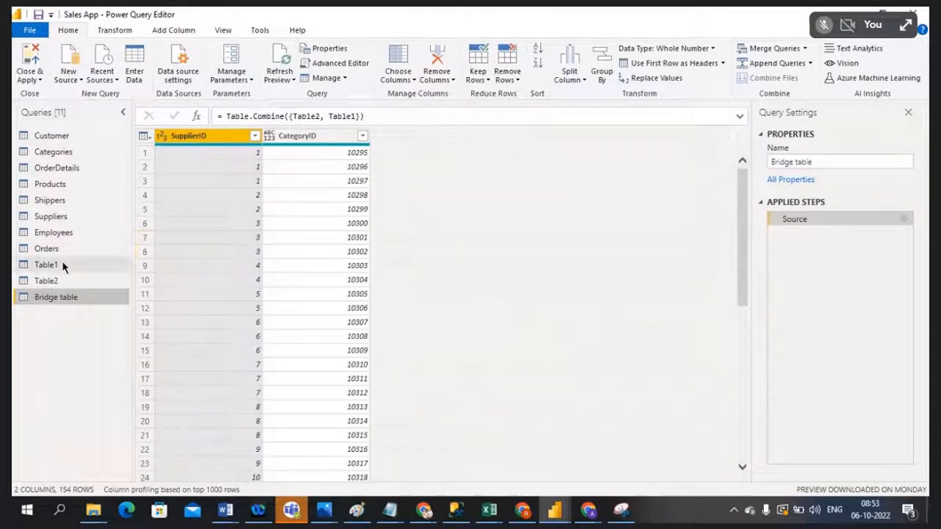
# Step: Review the SupplierID and CategoryID columns in Table1, and remove the CategoryID column from the Bridge table query
pyautogui.click(63, 266)
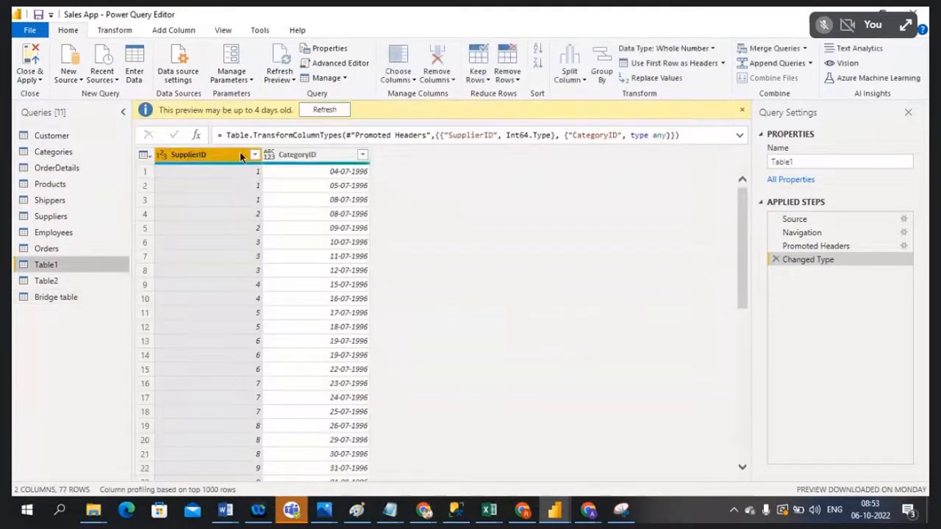
pyautogui.click(294, 155)
pyautogui.click(206, 158)
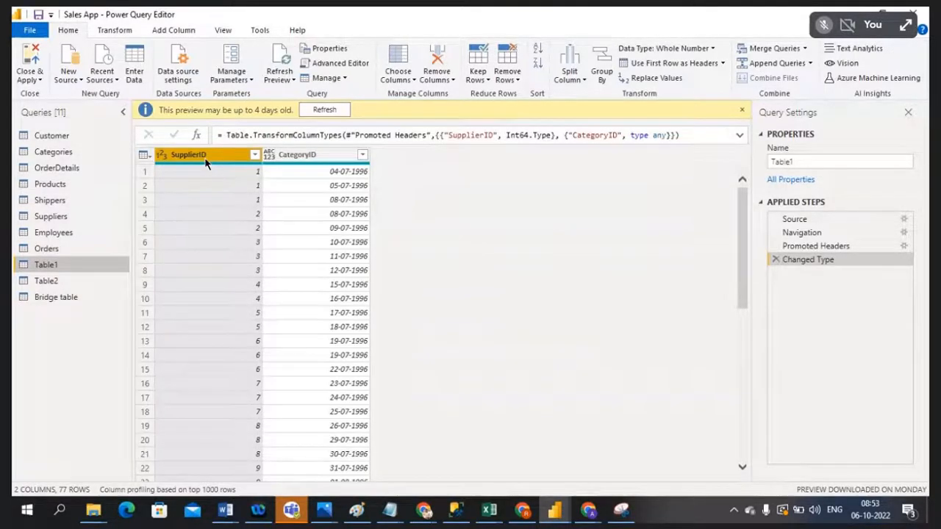
pyautogui.click(56, 297)
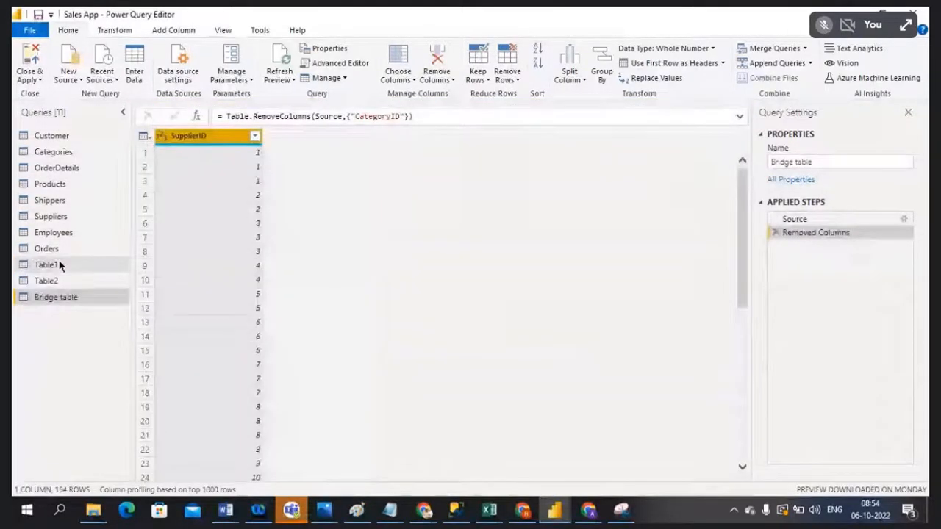
# Step: Check the Google Meet call in the browser, and return to the Sales App Power Query Editor
pyautogui.click(430, 513)
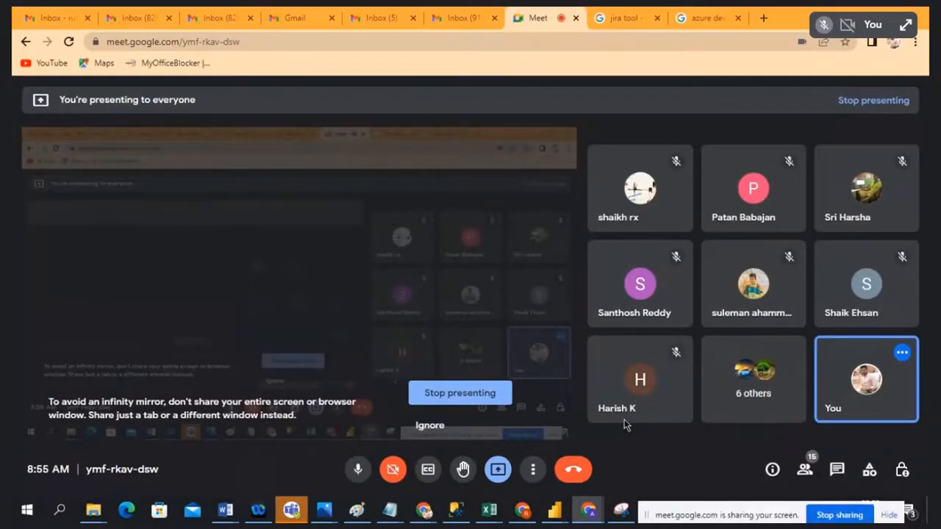
pyautogui.click(557, 514)
pyautogui.moveTo(557, 515)
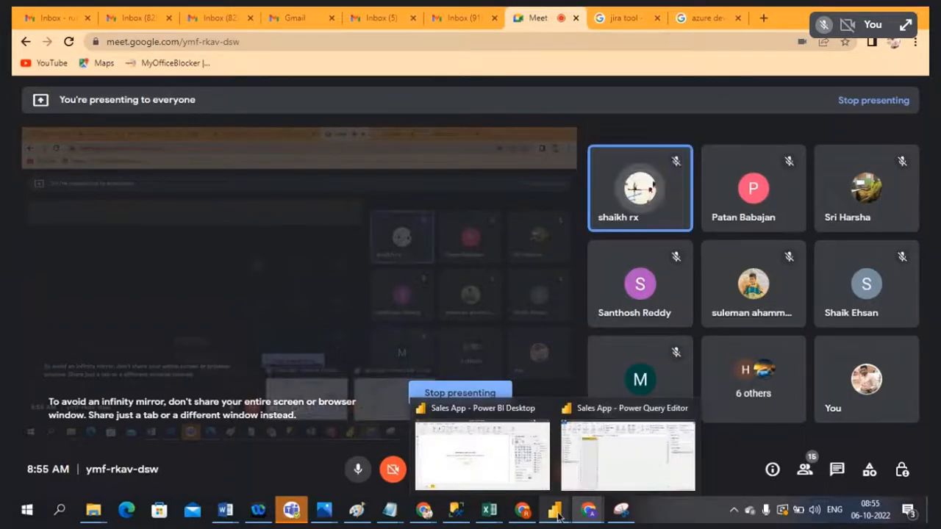
pyautogui.click(607, 466)
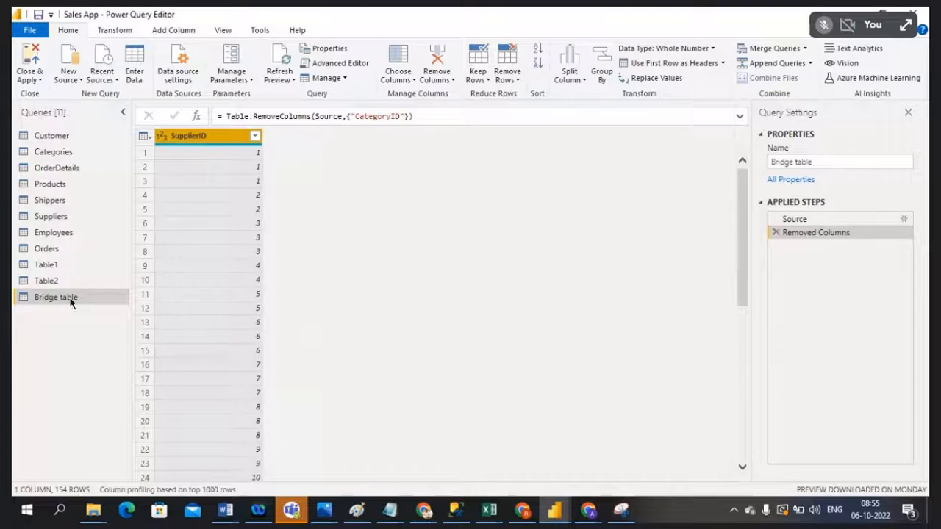
# Step: Delete the Bridge table query and confirm its removal
pyautogui.click(48, 265)
pyautogui.click(59, 298)
pyautogui.rightClick(97, 302)
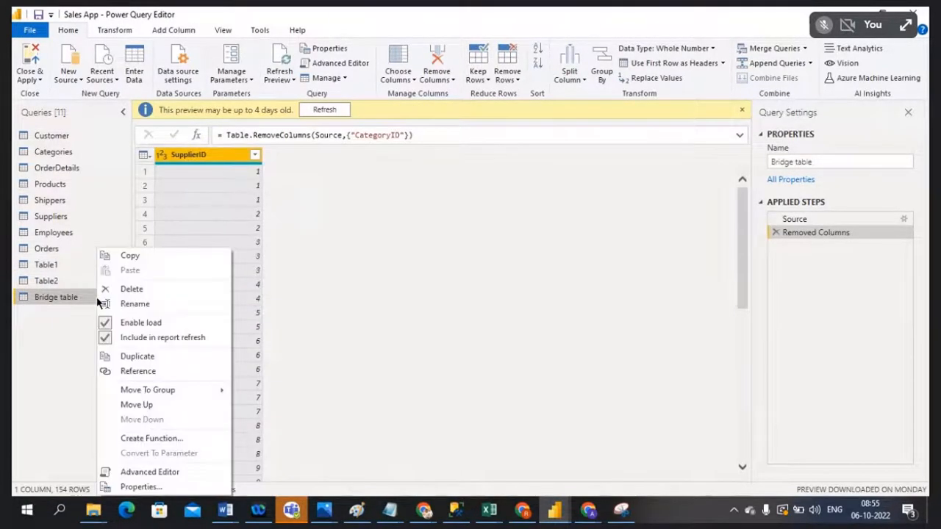
pyautogui.click(143, 293)
pyautogui.click(519, 282)
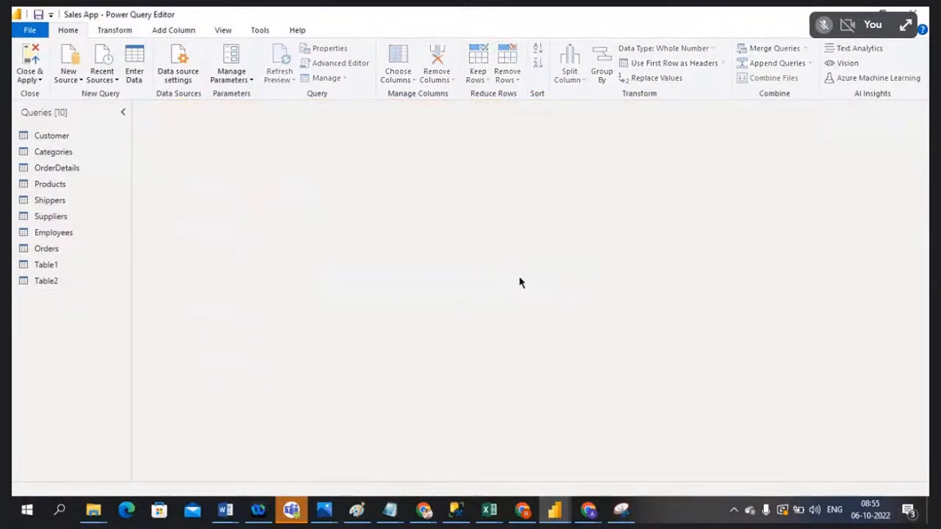
# Step: Switch between the Table1 and Table2 queries to compare their SupplierID and CategoryID values
pyautogui.click(54, 269)
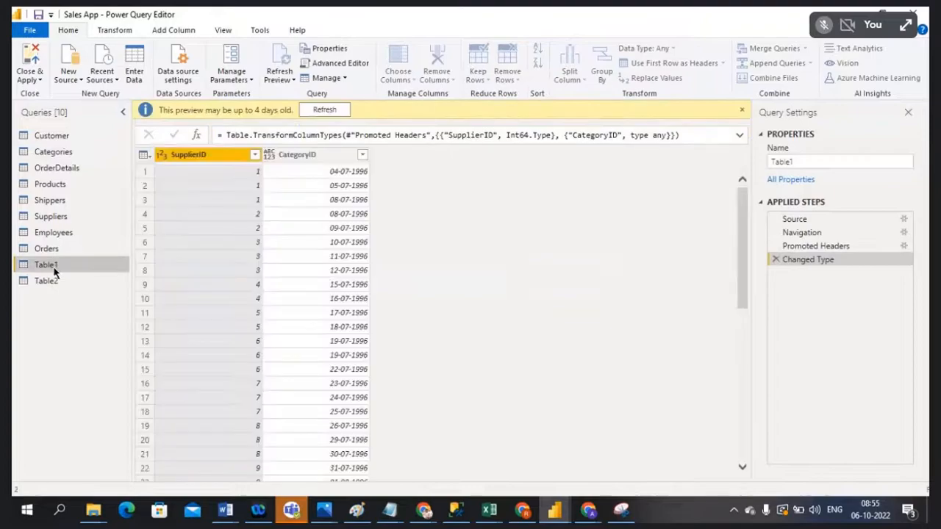
pyautogui.click(59, 283)
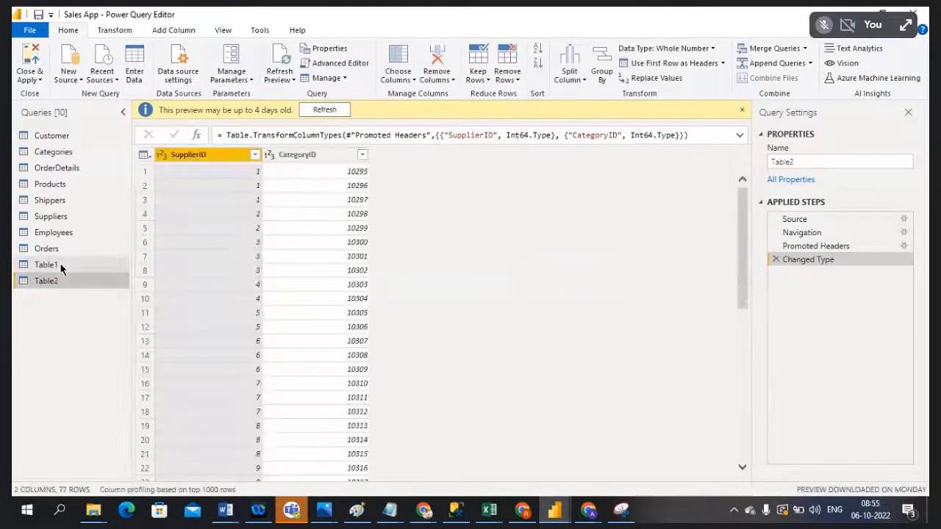
pyautogui.click(60, 264)
pyautogui.click(58, 282)
pyautogui.click(62, 264)
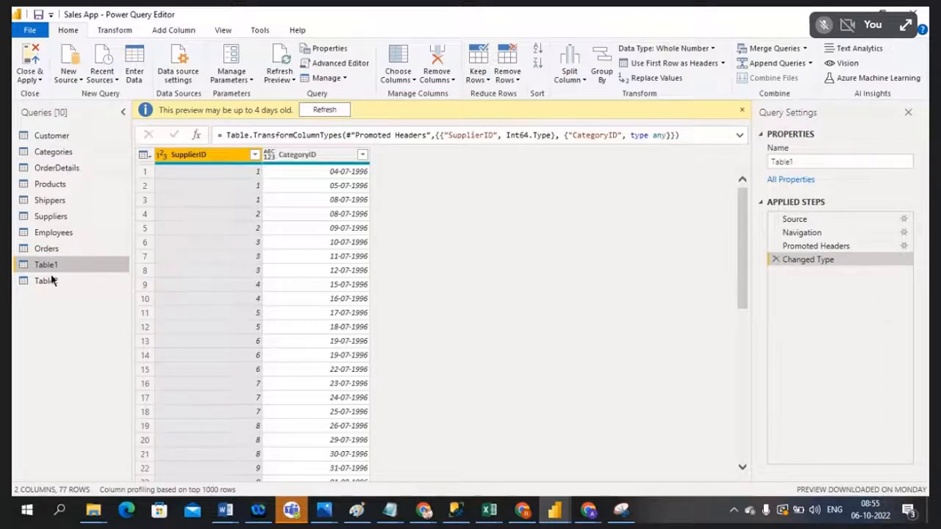
# Step: Switch to the Sales data workbook in Excel and copy cells A1:B7 of the Table2 sheet
pyautogui.click(51, 281)
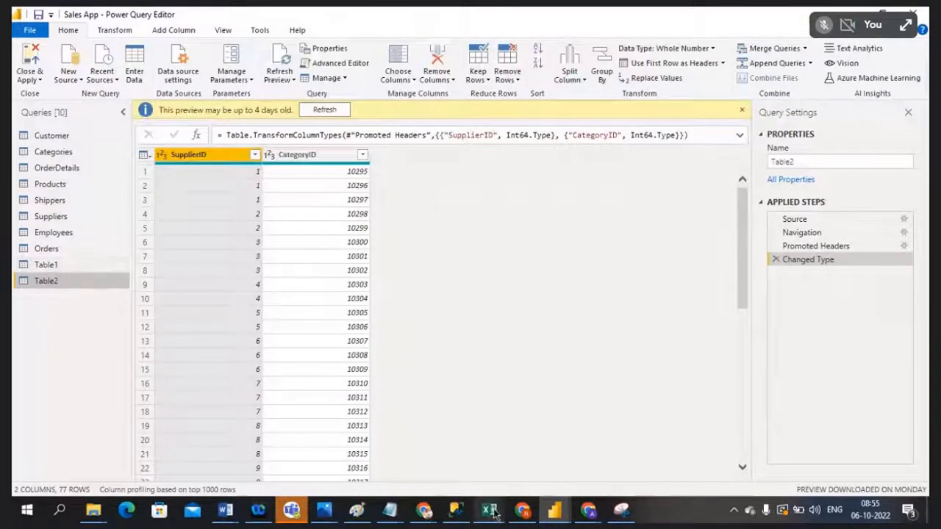
pyautogui.moveTo(489, 510)
pyautogui.click(535, 467)
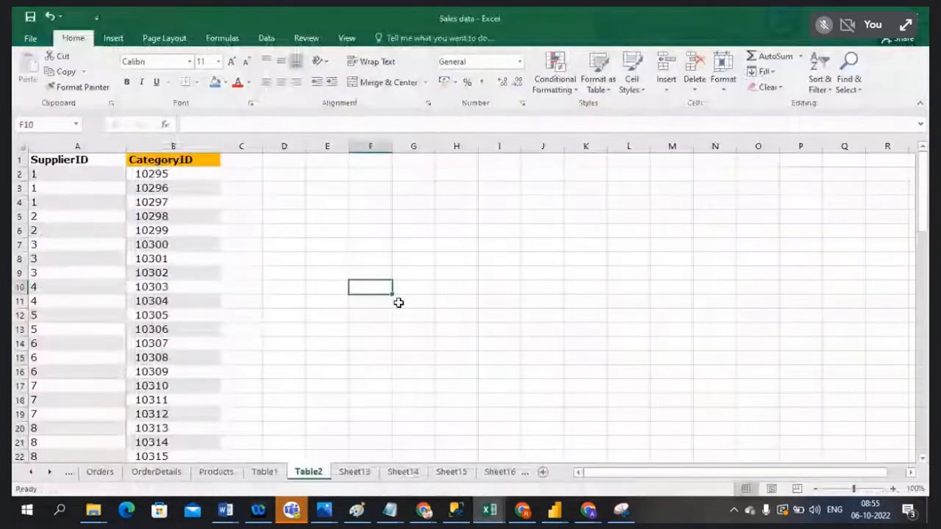
pyautogui.moveTo(59, 160); pyautogui.dragTo(166, 246)
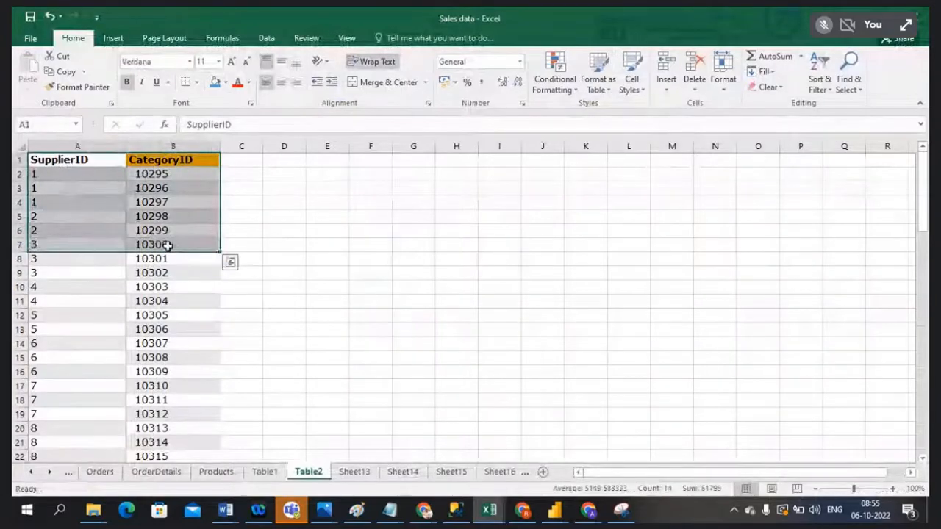
pyautogui.hotkey('ctrl', 'c')
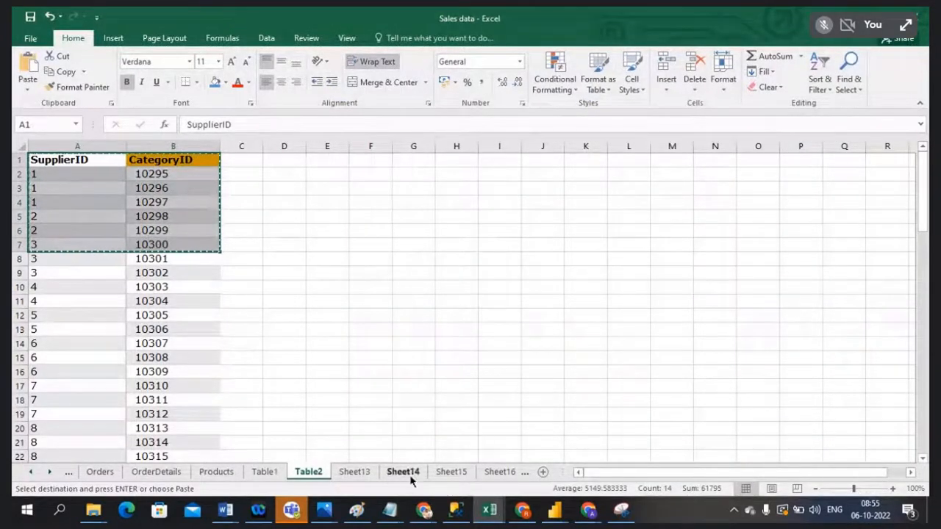
# Step: Paste the copied SupplierID and CategoryID rows at A1 in both Sheet13 and Sheet14
pyautogui.click(354, 472)
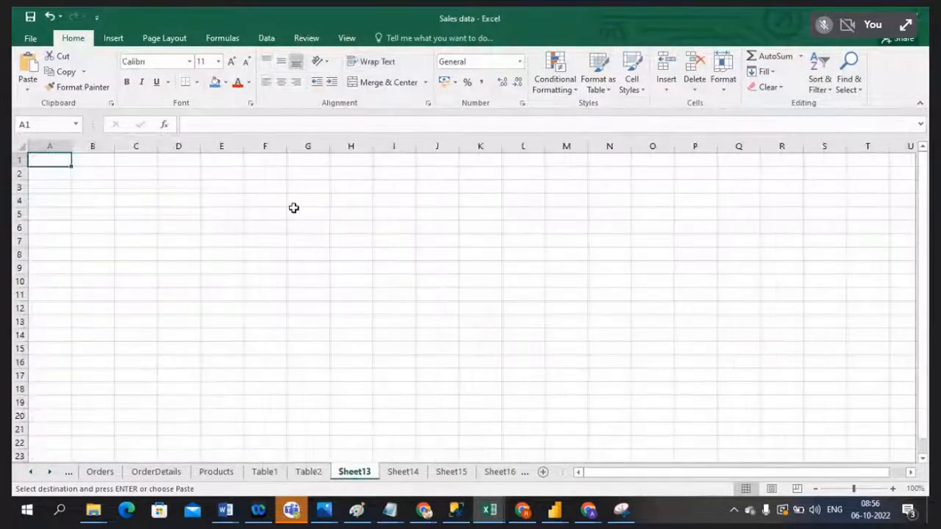
pyautogui.hotkey('ctrl', 'v')
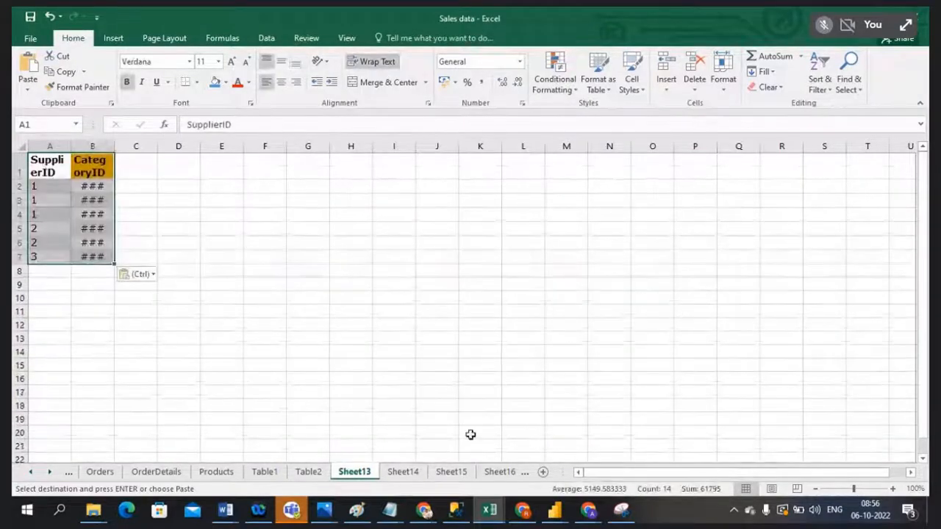
pyautogui.click(404, 472)
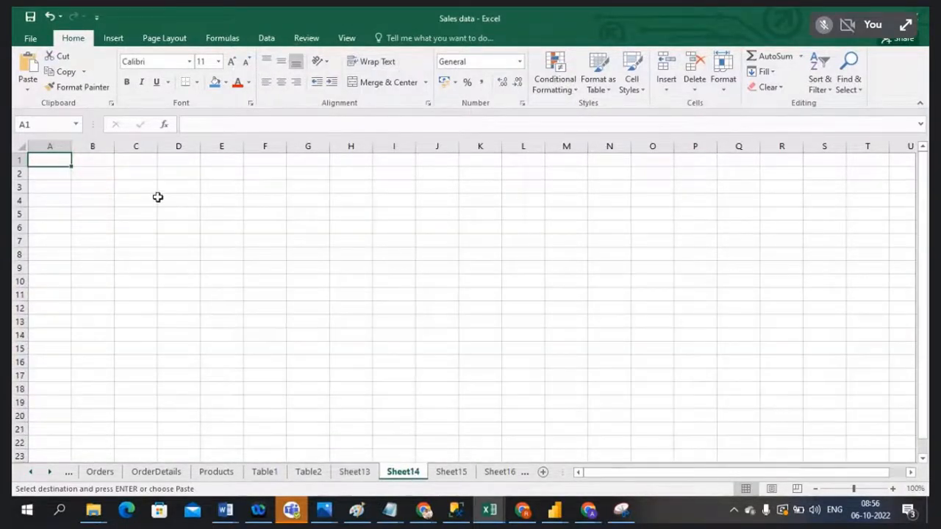
pyautogui.hotkey('ctrl', 'v')
# Step: Widen columns A and B in Sheet14 and Sheet13 so their headers and values fit
pyautogui.click(51, 146)
pyautogui.moveTo(72, 146); pyautogui.dragTo(218, 147)
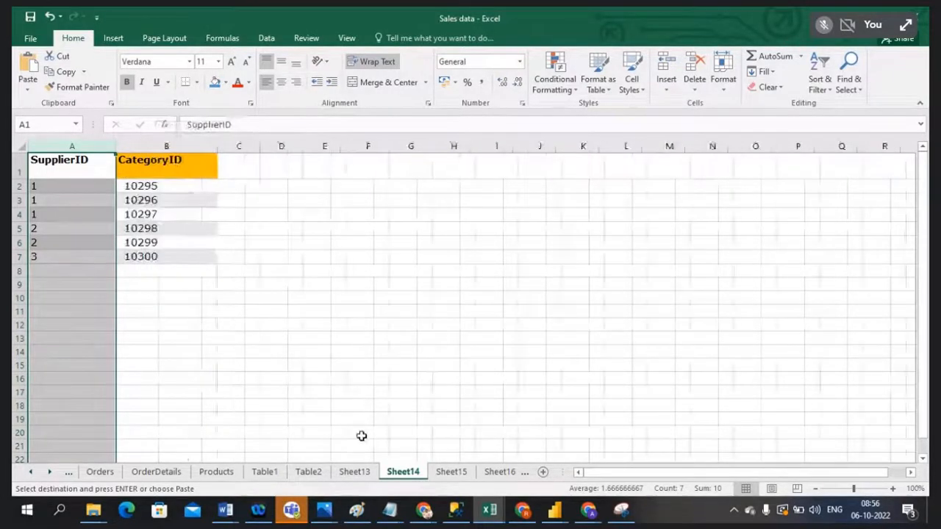
pyautogui.click(354, 472)
pyautogui.moveTo(71, 146); pyautogui.dragTo(189, 146)
pyautogui.click(357, 259)
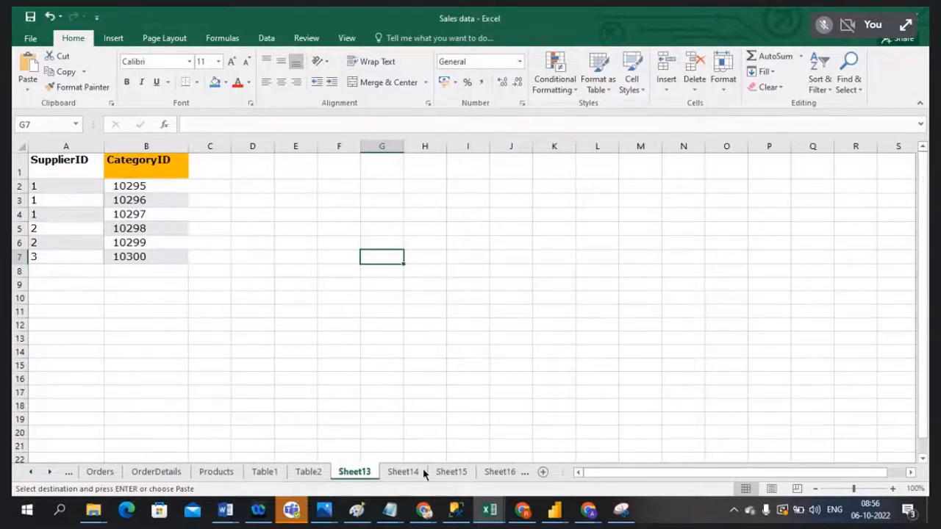
# Step: Compare the column headers and SupplierID values of the tables in Sheet13 and Sheet14
pyautogui.click(401, 474)
pyautogui.click(300, 271)
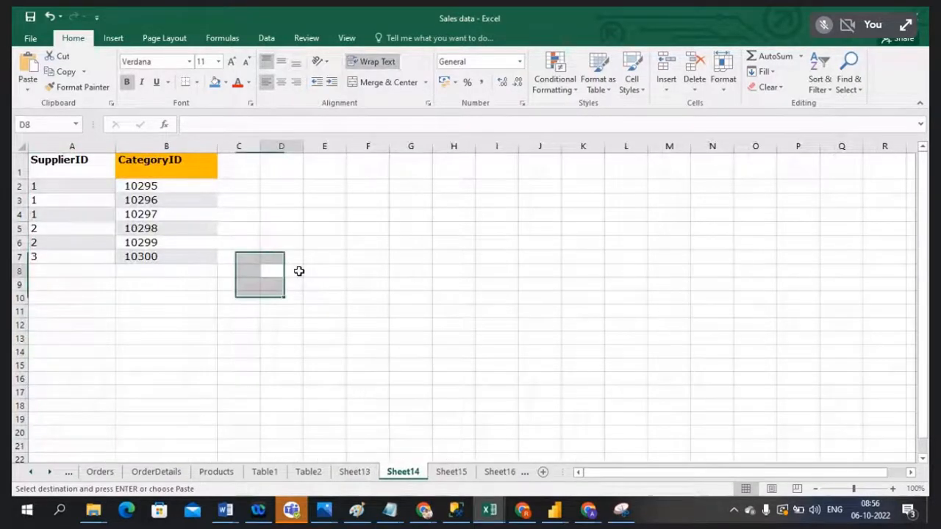
pyautogui.click(355, 472)
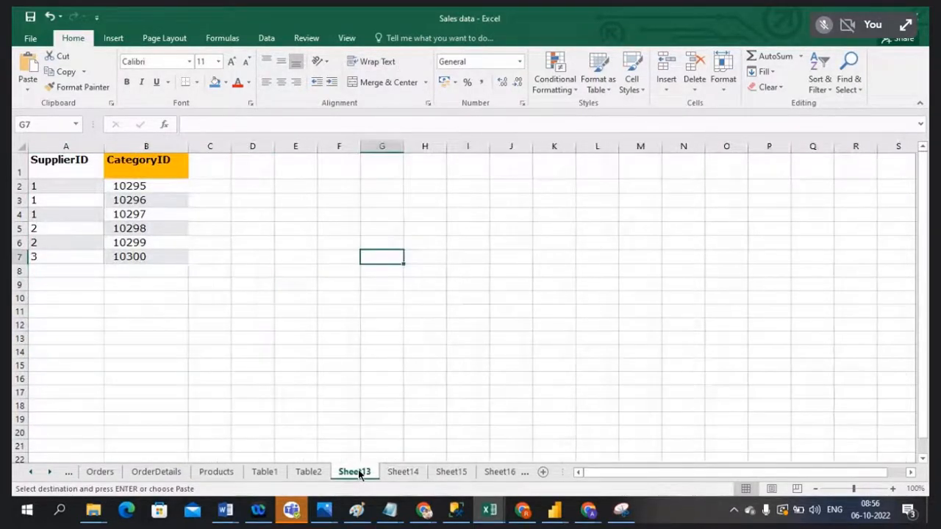
pyautogui.moveTo(57, 172); pyautogui.dragTo(147, 253)
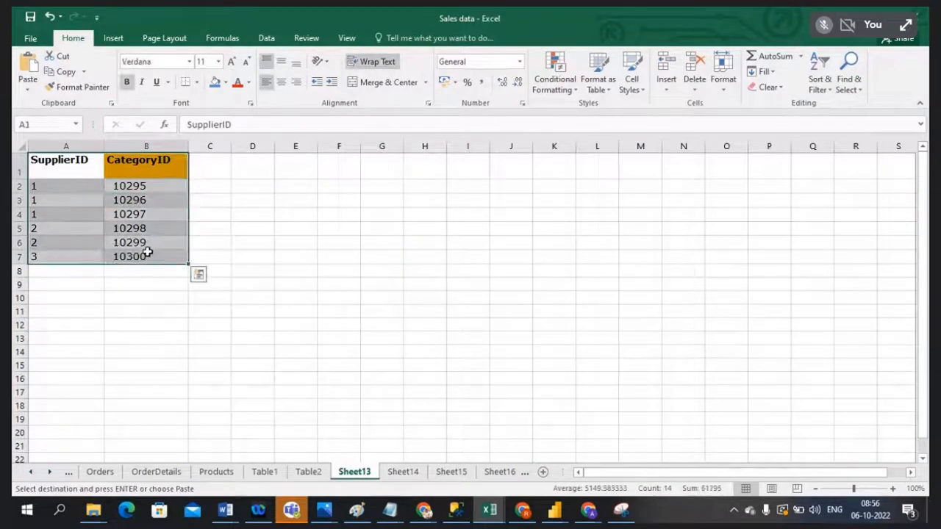
pyautogui.click(200, 302)
pyautogui.click(52, 164)
pyautogui.click(403, 472)
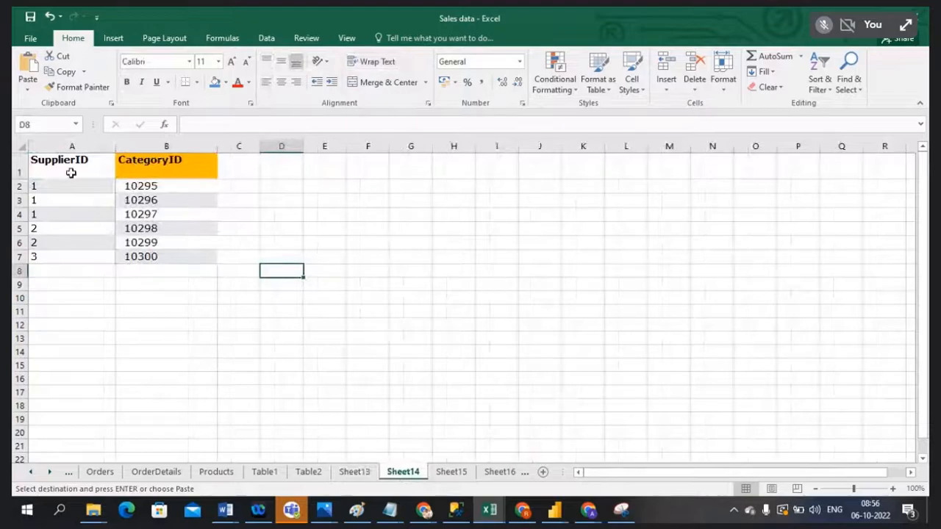
pyautogui.click(66, 160)
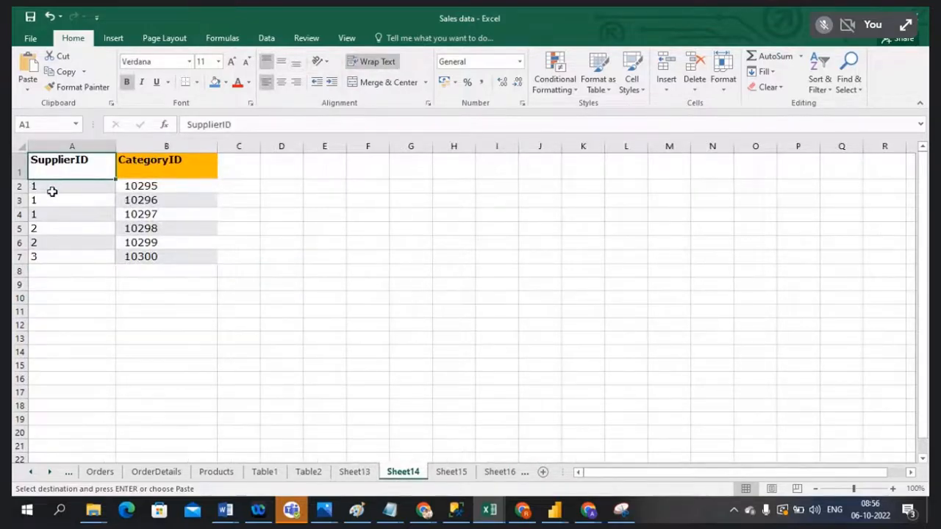
pyautogui.moveTo(51, 186); pyautogui.dragTo(52, 197)
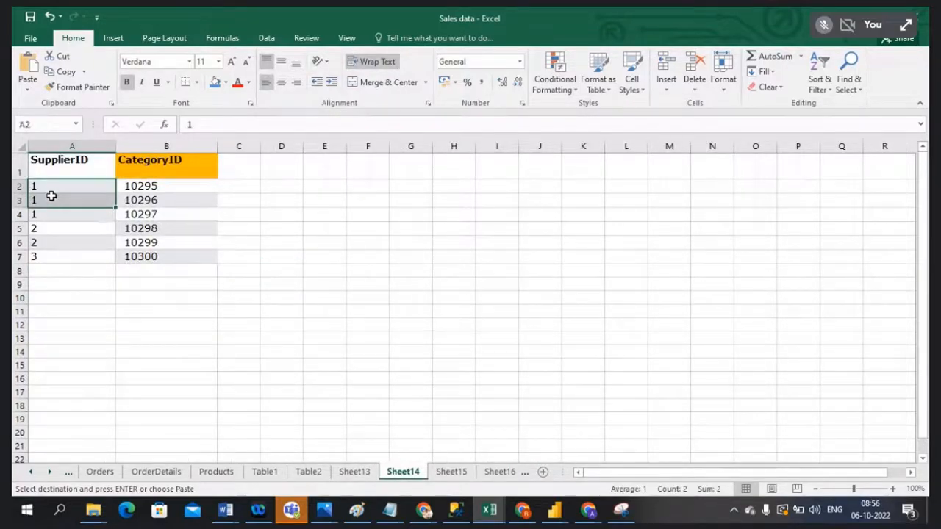
pyautogui.click(355, 471)
pyautogui.click(66, 190)
pyautogui.hotkey('ctrl', 'v')
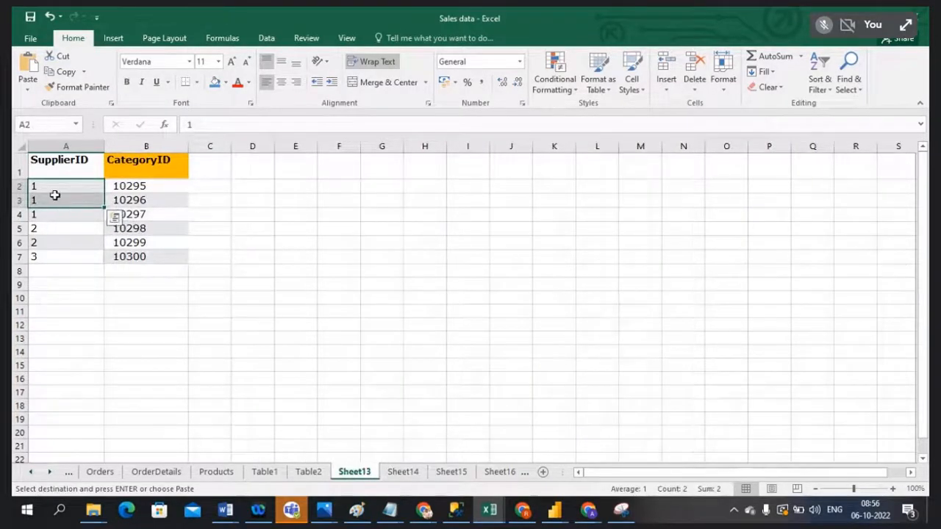
pyautogui.click(309, 474)
pyautogui.click(362, 475)
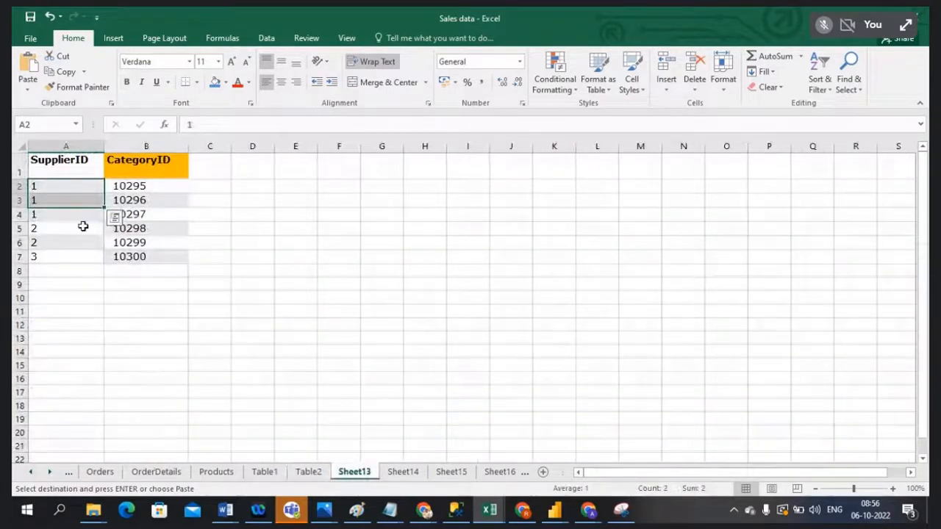
pyautogui.click(407, 473)
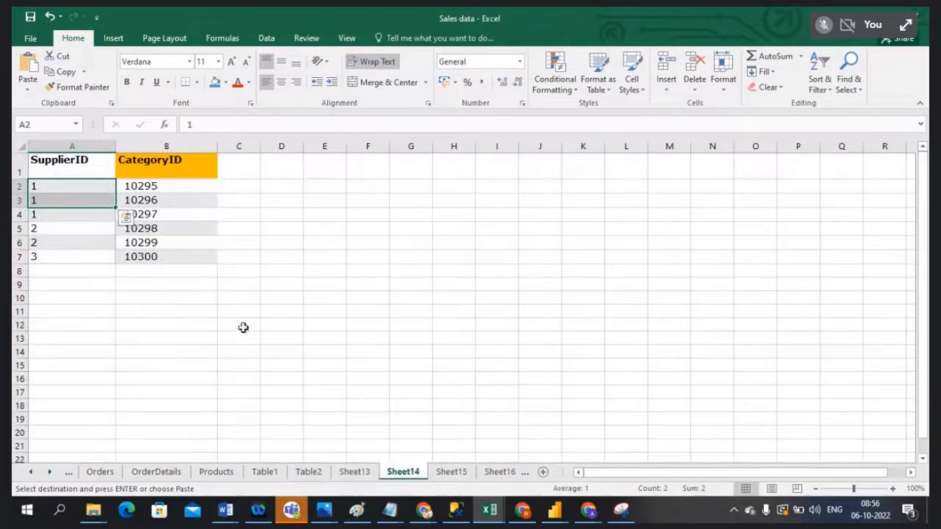
# Step: Copy the table A1:B7 from Sheet13 and paste it at A8 in Sheet14, directly below the existing rows
pyautogui.click(347, 476)
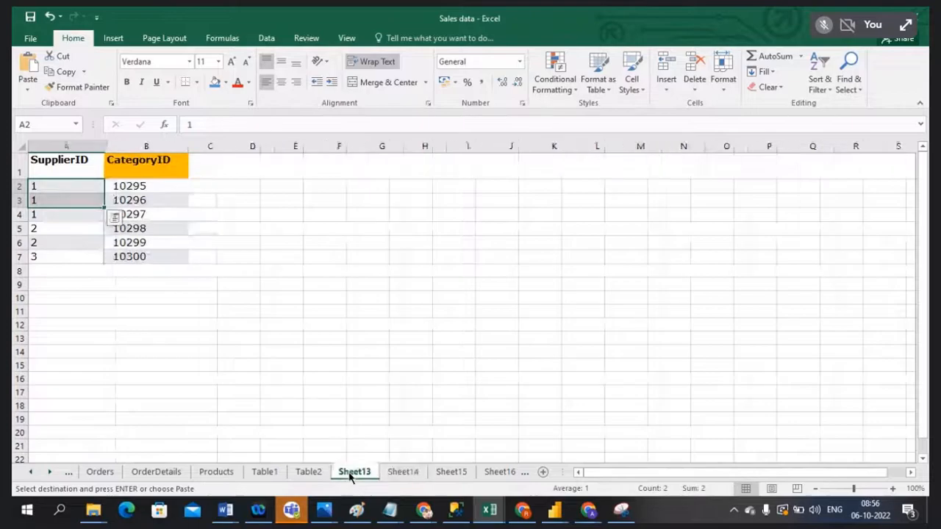
pyautogui.click(65, 175)
pyautogui.moveTo(64, 175); pyautogui.dragTo(147, 254)
pyautogui.hotkey('ctrl', 'c')
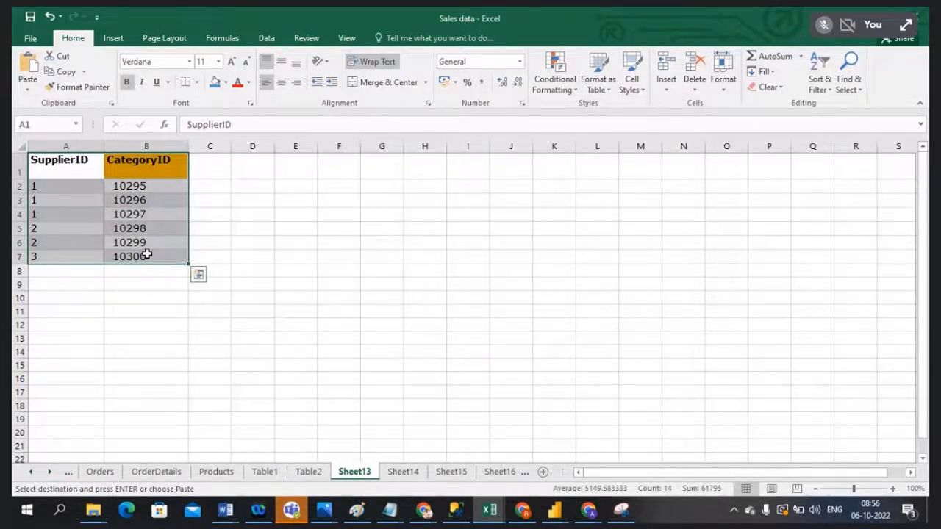
pyautogui.click(405, 473)
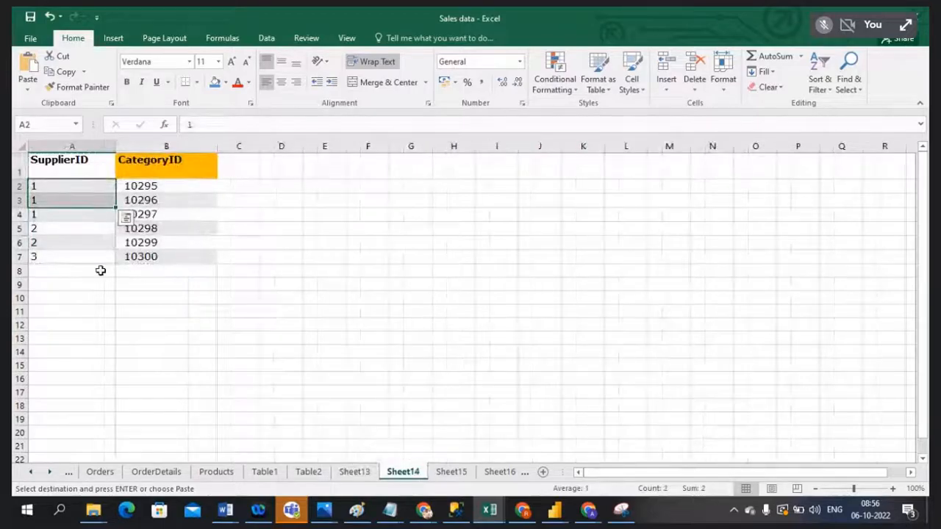
pyautogui.click(73, 273)
pyautogui.hotkey('ctrl', 'v')
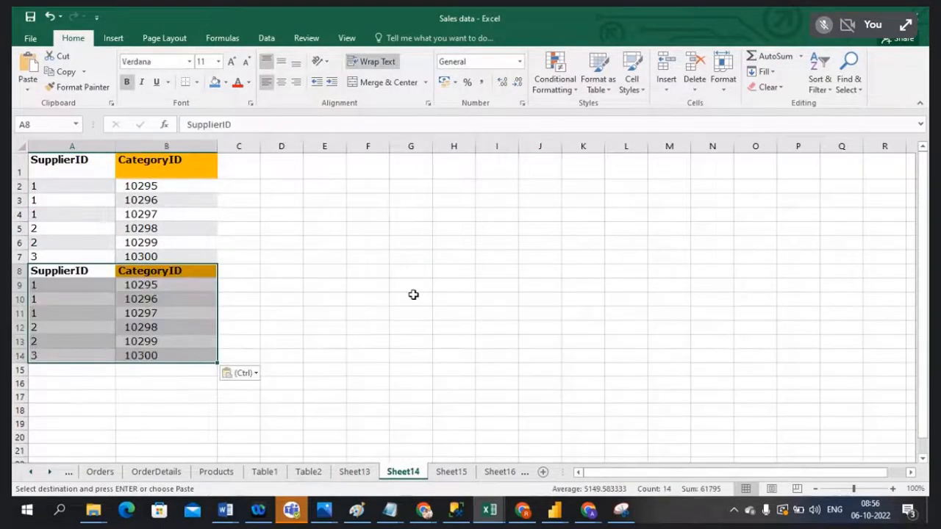
pyautogui.click(413, 295)
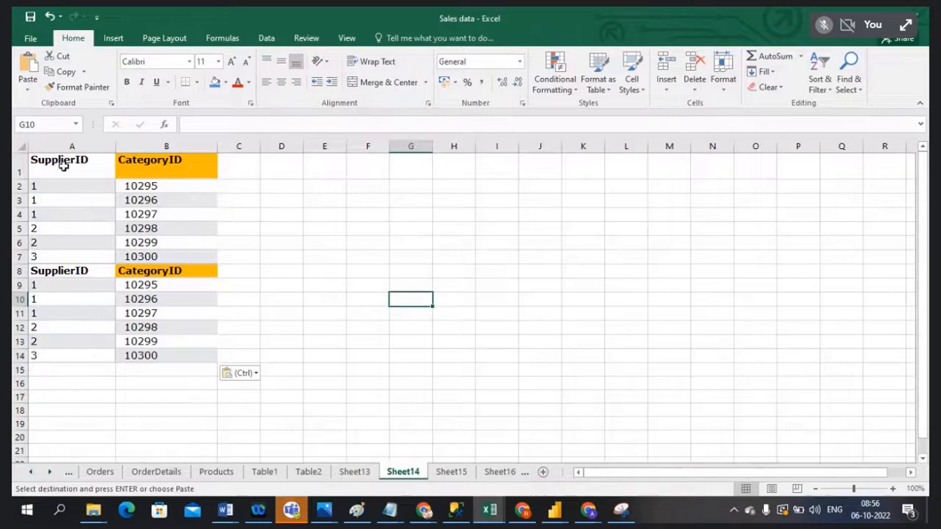
# Step: Delete row 8 with the repeated header from Sheet14
pyautogui.click(19, 271)
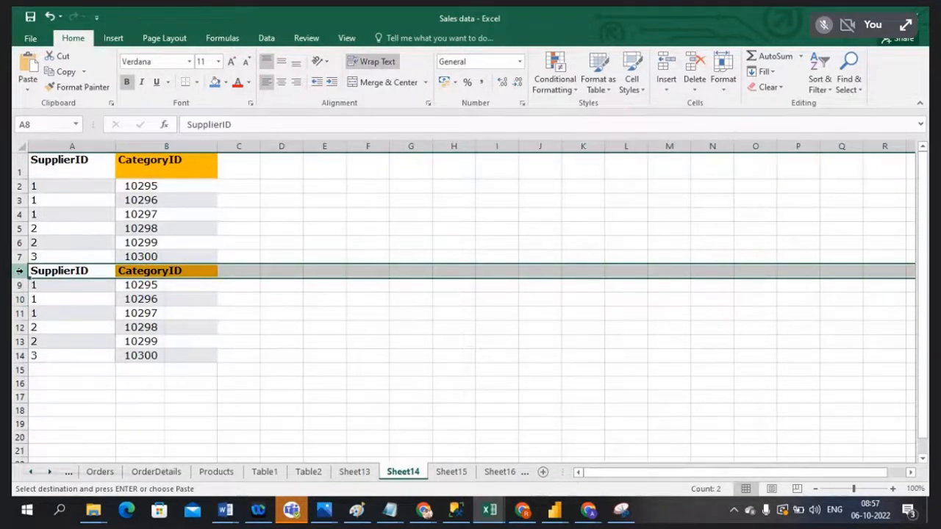
pyautogui.rightClick(19, 270)
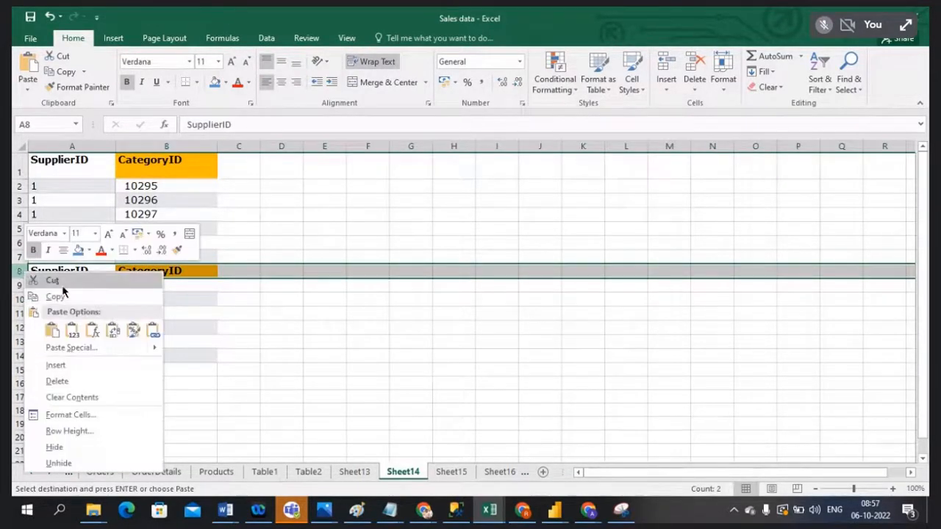
pyautogui.click(55, 383)
pyautogui.click(420, 367)
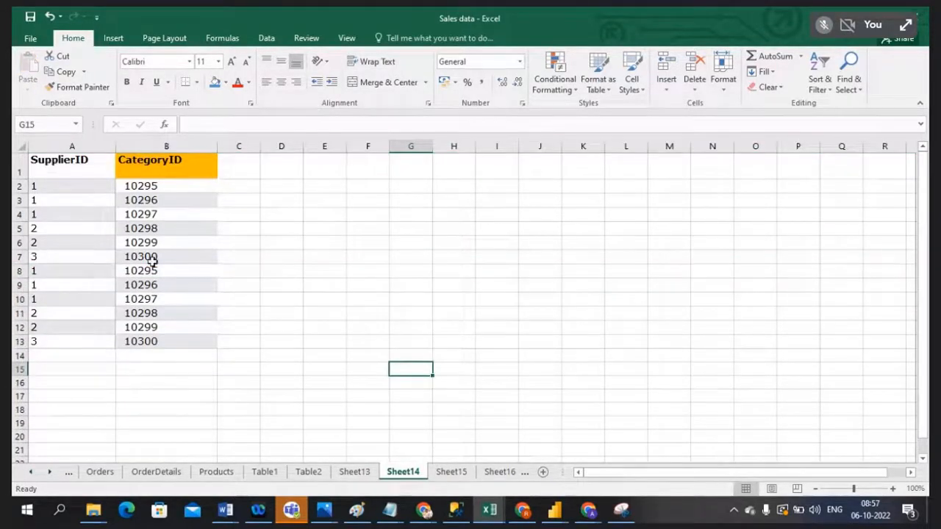
# Step: Compare the Sheet13 table with the combined rows in Sheet14 and examine the SupplierID column
pyautogui.click(307, 472)
pyautogui.click(350, 474)
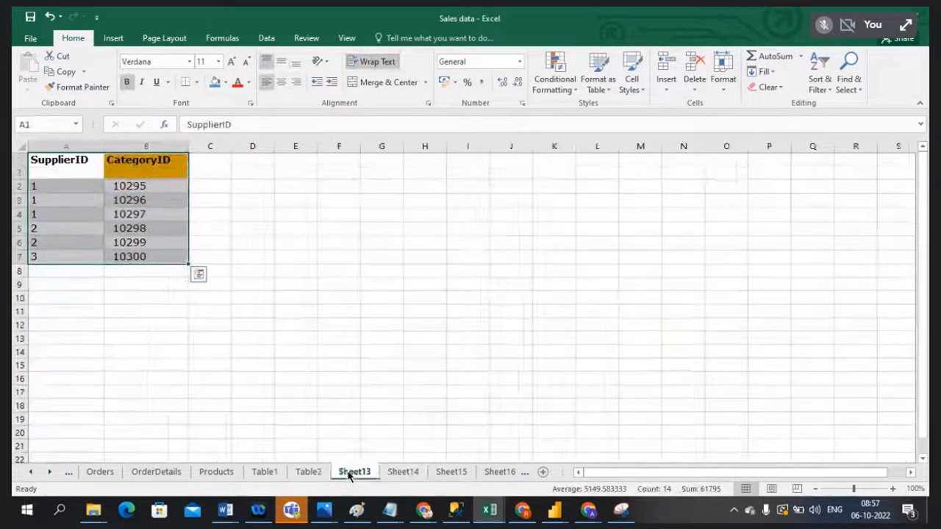
pyautogui.click(397, 472)
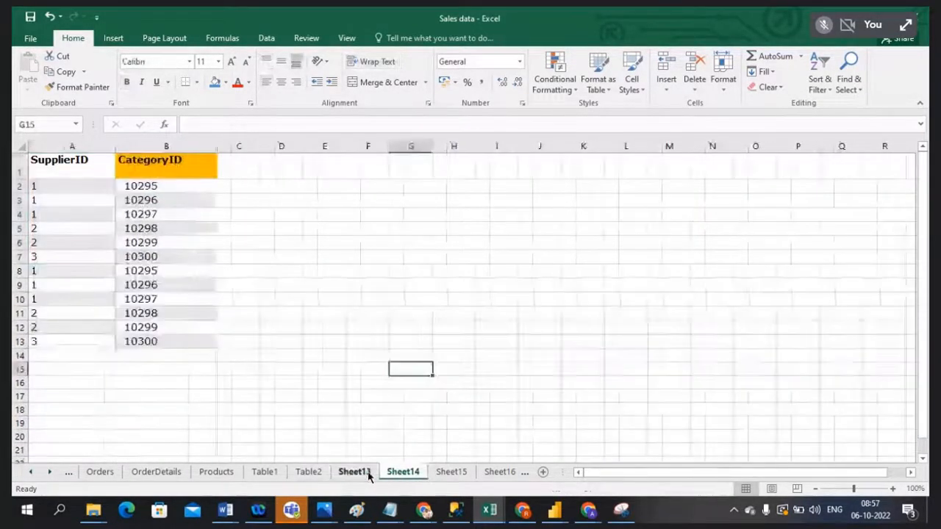
pyautogui.click(364, 474)
pyautogui.click(393, 474)
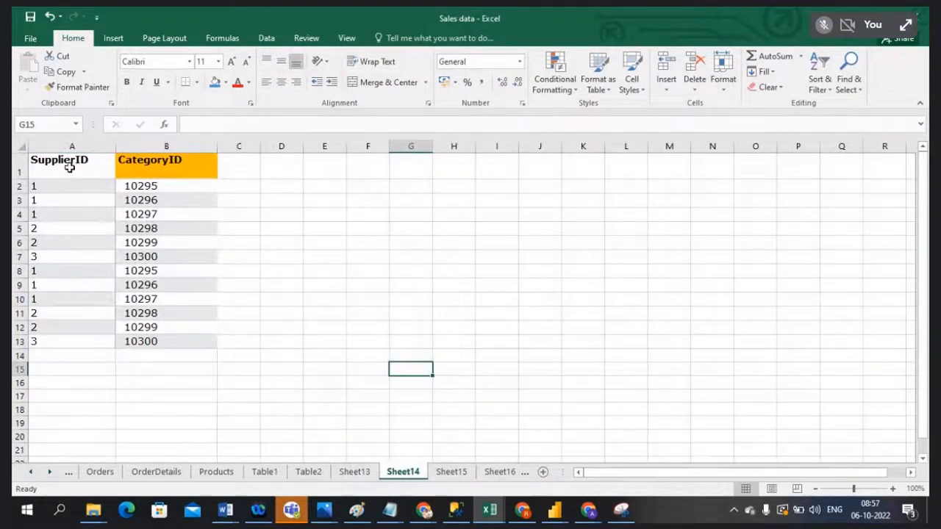
pyautogui.moveTo(55, 205); pyautogui.dragTo(57, 332)
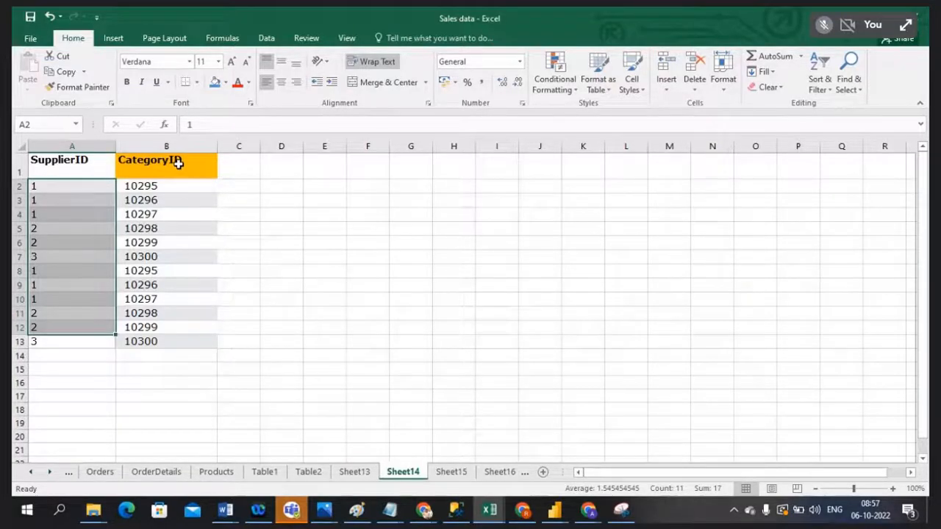
pyautogui.click(72, 146)
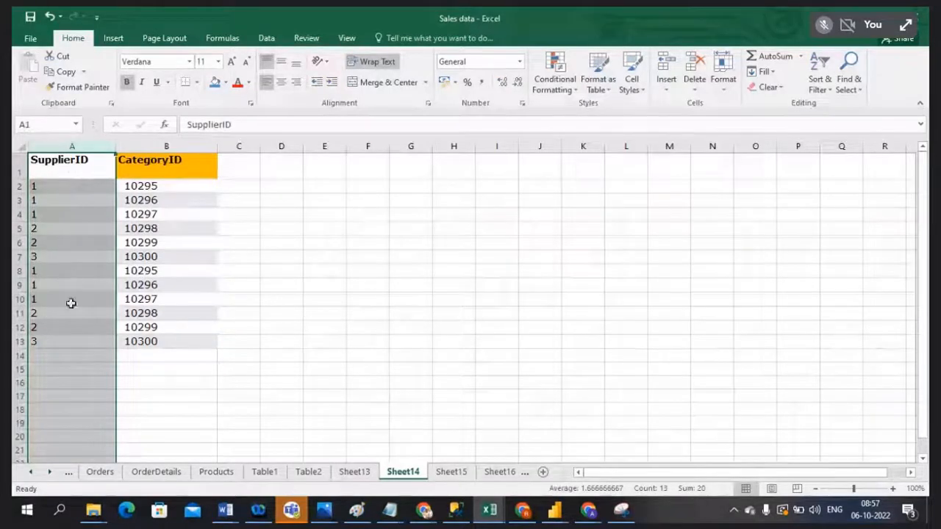
pyautogui.click(354, 272)
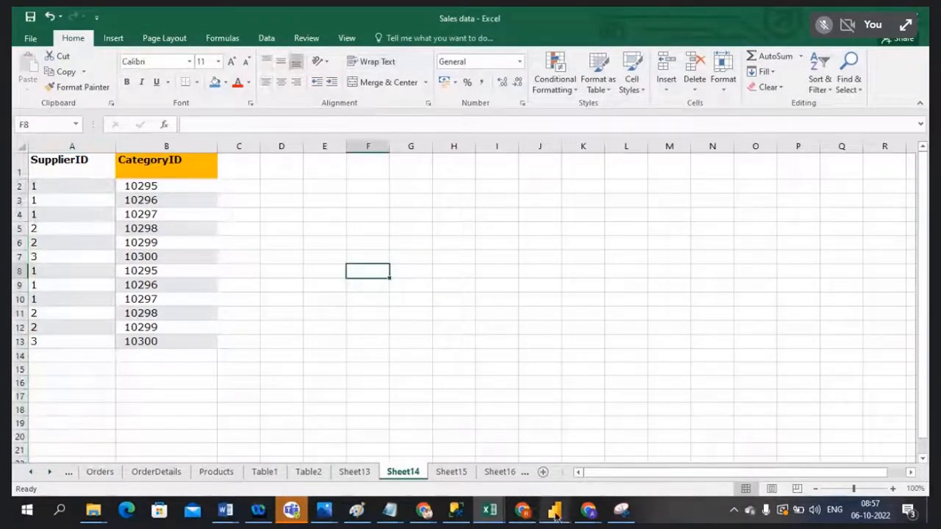
pyautogui.moveTo(557, 517)
pyautogui.click(598, 466)
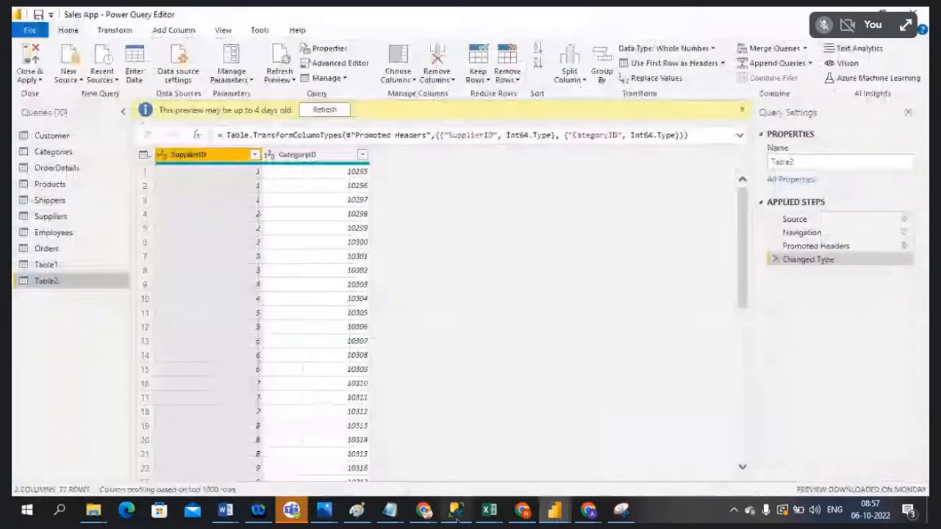
pyautogui.moveTo(474, 516)
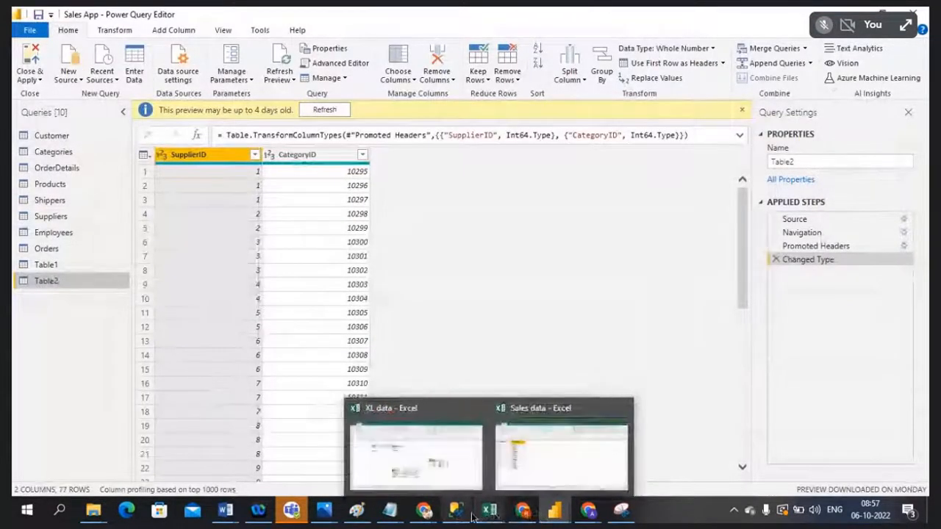
pyautogui.click(516, 473)
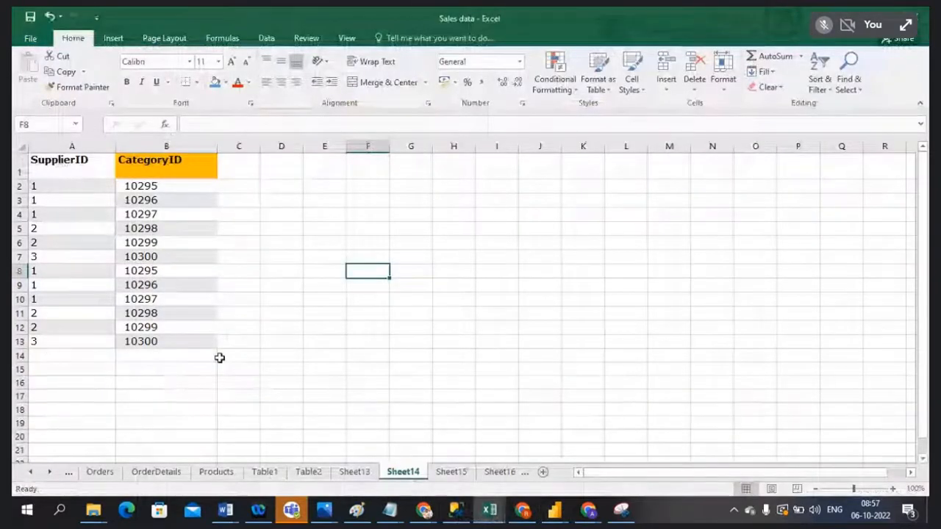
# Step: Compare the Sheet13 table with the combined rows in Sheet14, examining the SupplierID and CategoryID values and the empty area below the Sheet13 data
pyautogui.click(354, 472)
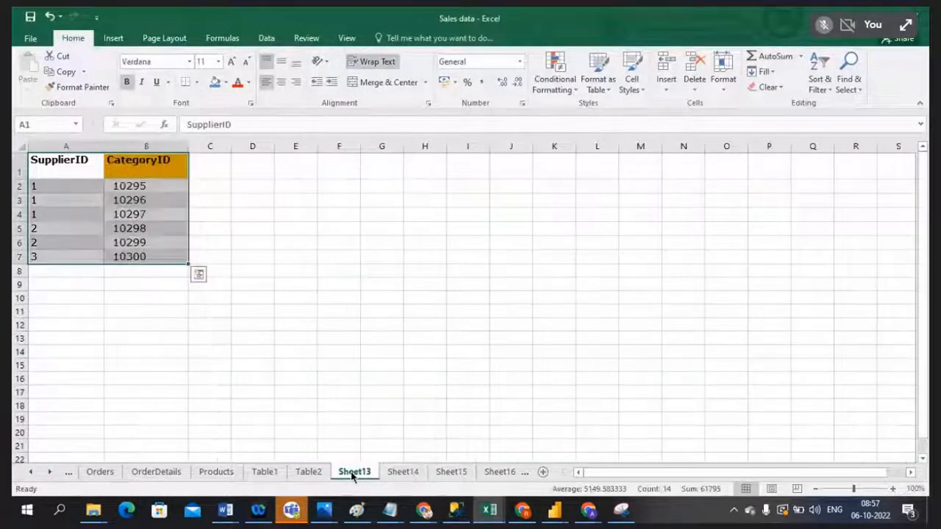
pyautogui.click(45, 163)
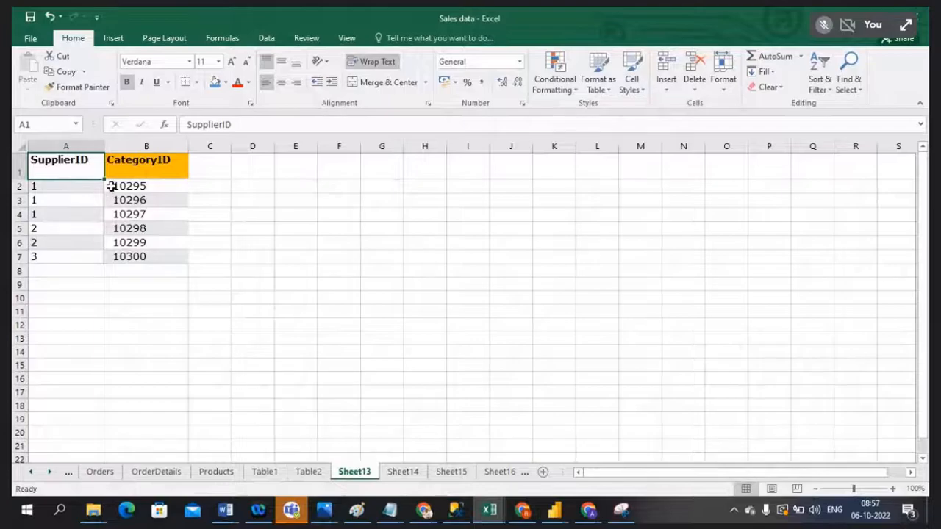
pyautogui.click(399, 472)
pyautogui.moveTo(38, 261); pyautogui.dragTo(164, 340)
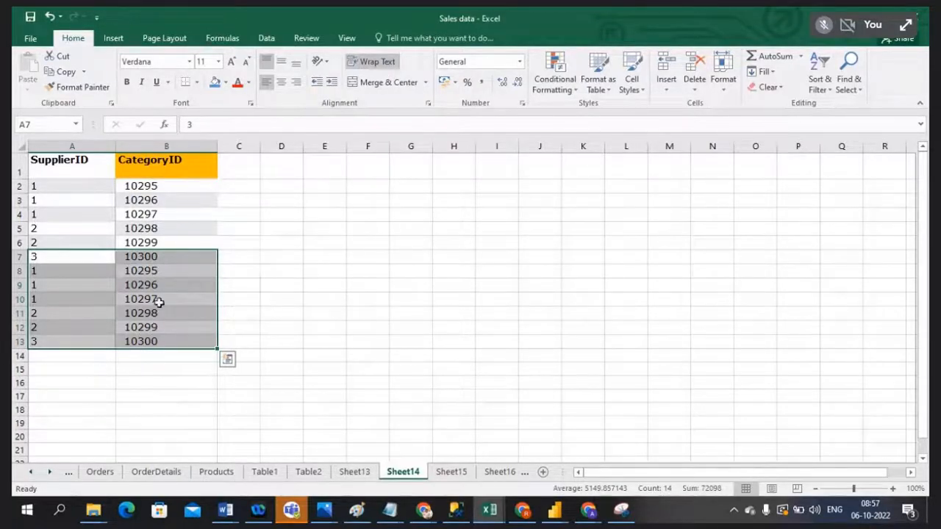
pyautogui.moveTo(50, 189); pyautogui.dragTo(53, 219)
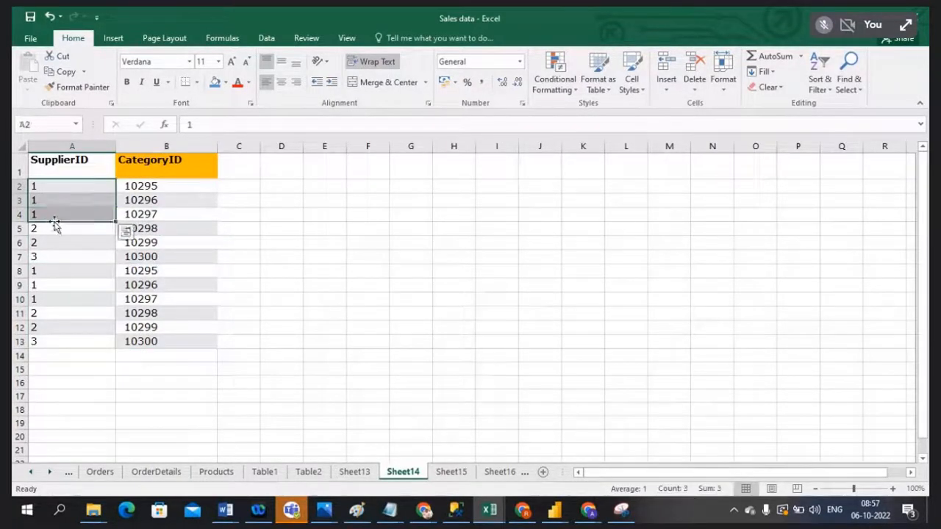
pyautogui.moveTo(144, 189); pyautogui.dragTo(150, 230)
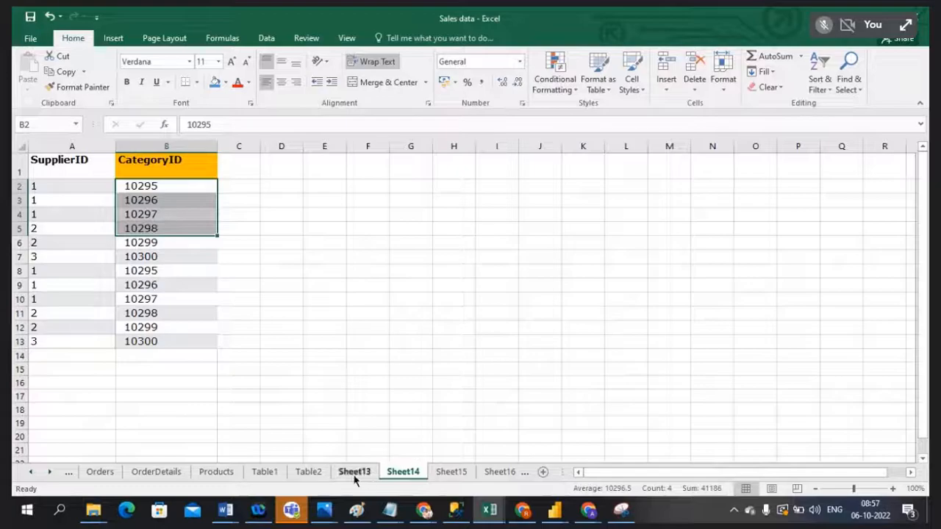
pyautogui.click(356, 471)
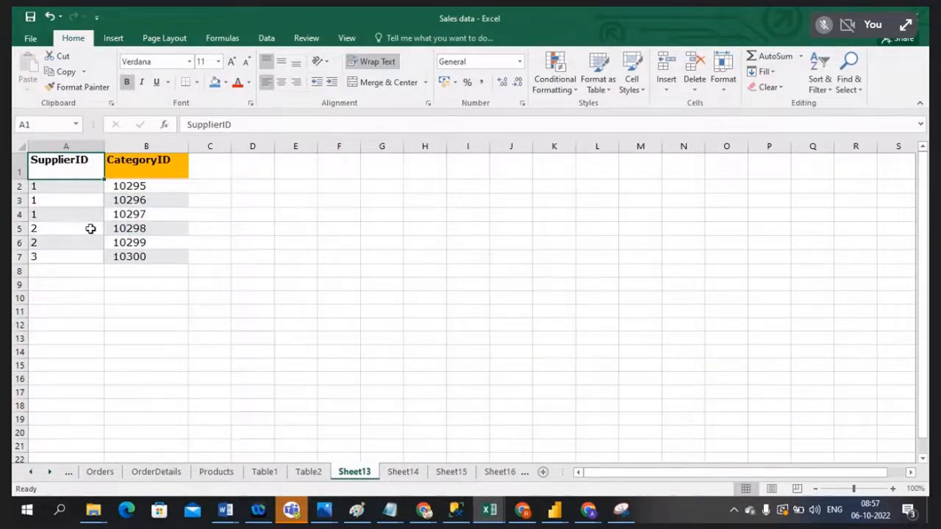
pyautogui.moveTo(57, 273); pyautogui.dragTo(143, 361)
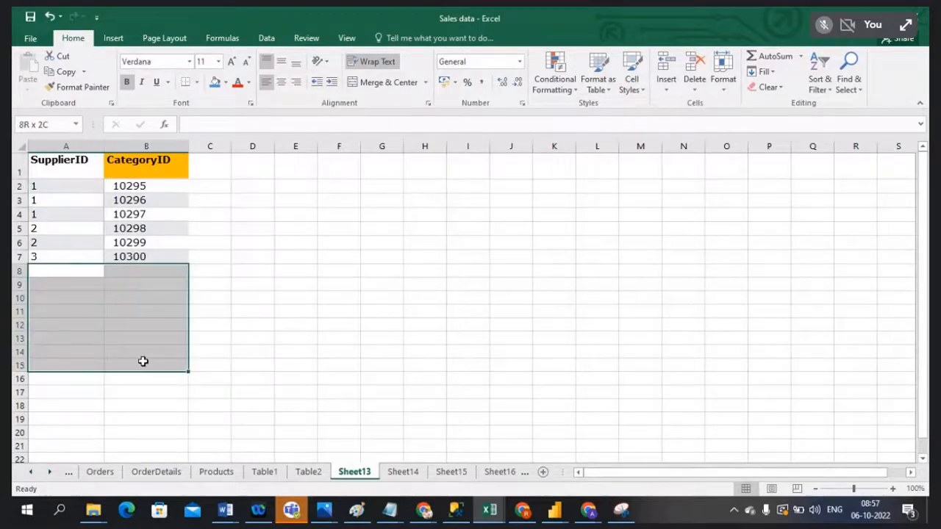
# Step: Switch to the Power Query Editor and compare the columns of the Table1 and Table2 queries
pyautogui.click(552, 511)
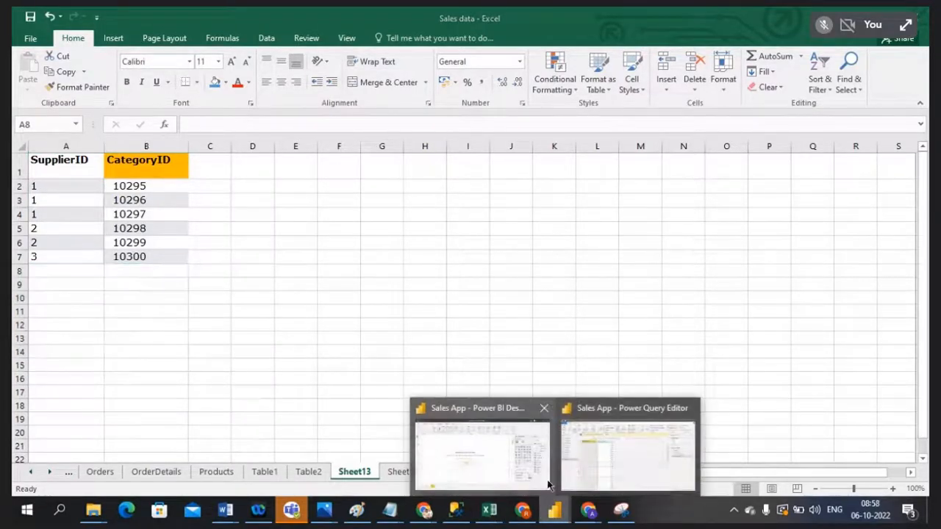
pyautogui.click(599, 474)
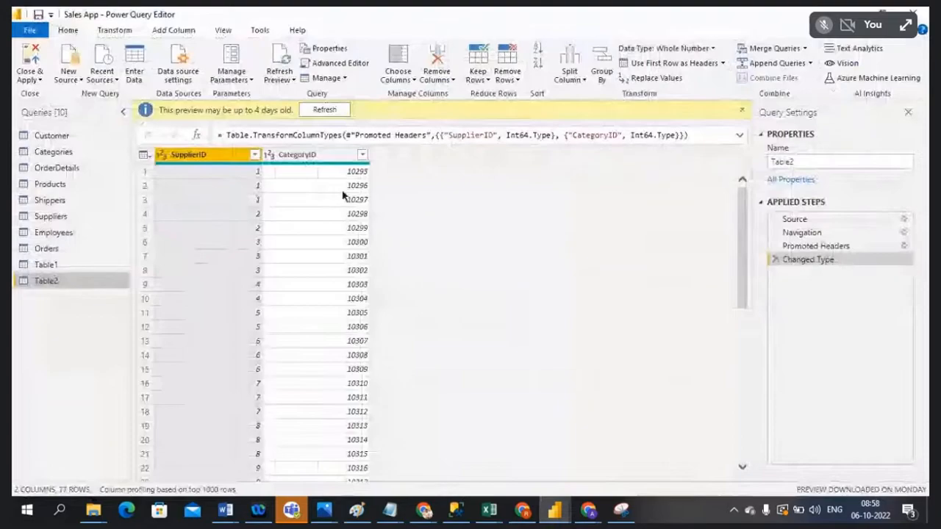
pyautogui.click(55, 266)
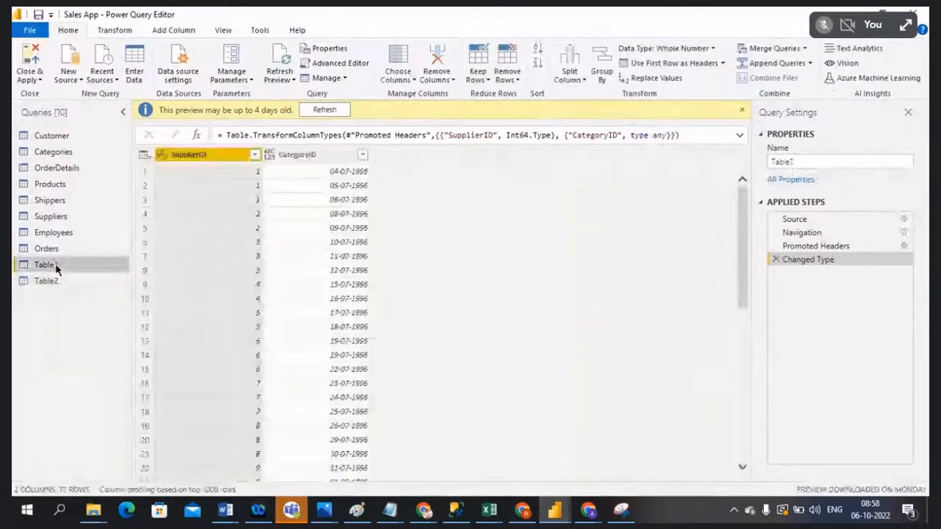
pyautogui.click(51, 281)
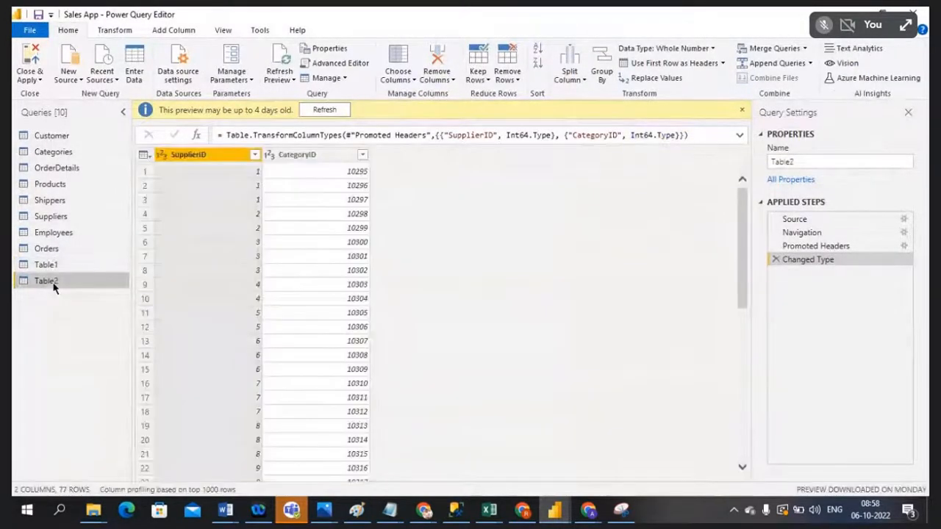
pyautogui.click(55, 266)
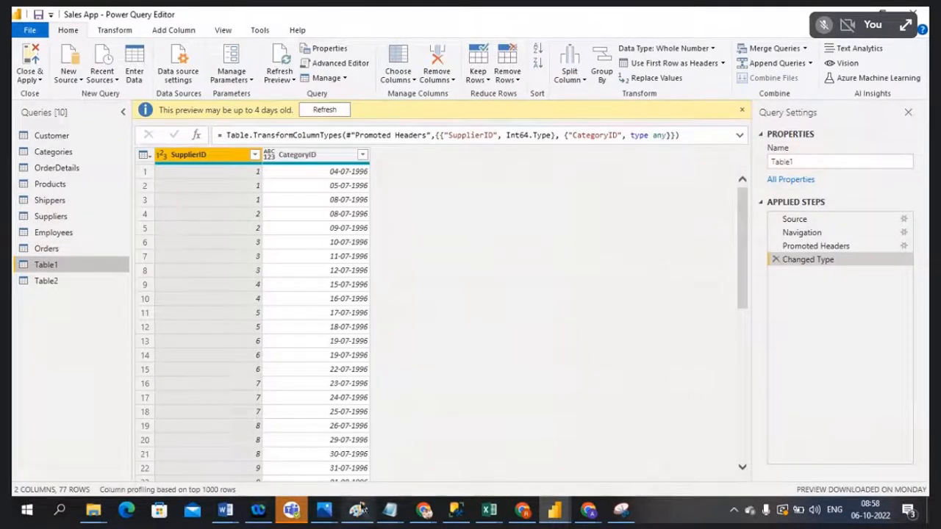
# Step: Append Table1 and Table2 as a new query, with Table1 as the first table and Table2 as the second
pyautogui.click(810, 64)
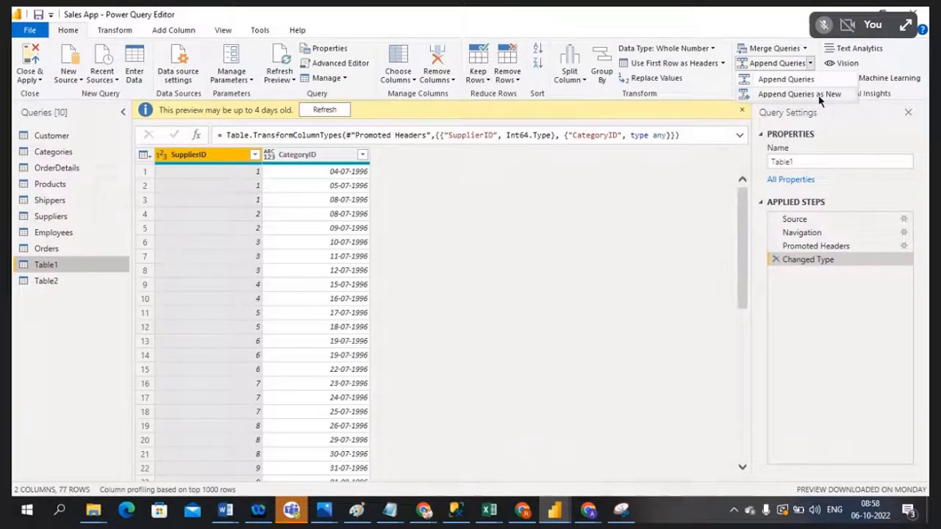
pyautogui.click(821, 101)
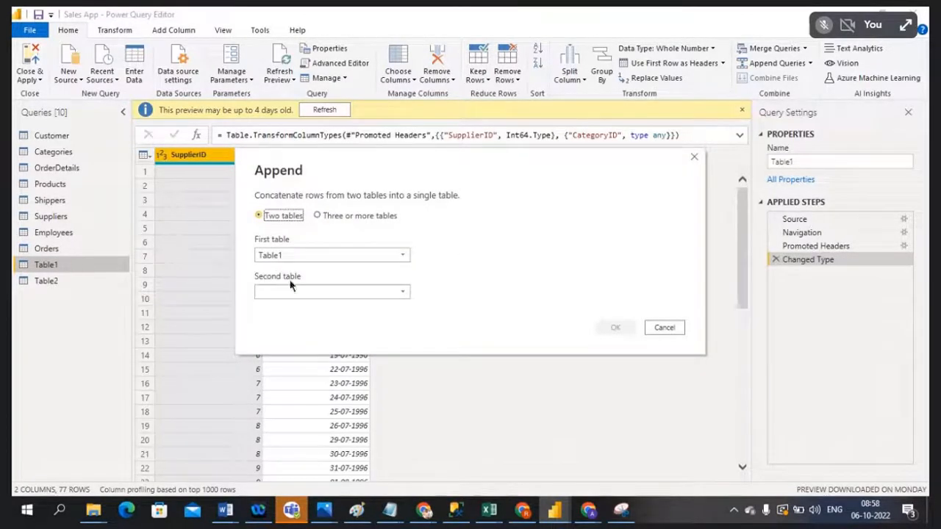
pyautogui.click(400, 294)
pyautogui.click(307, 427)
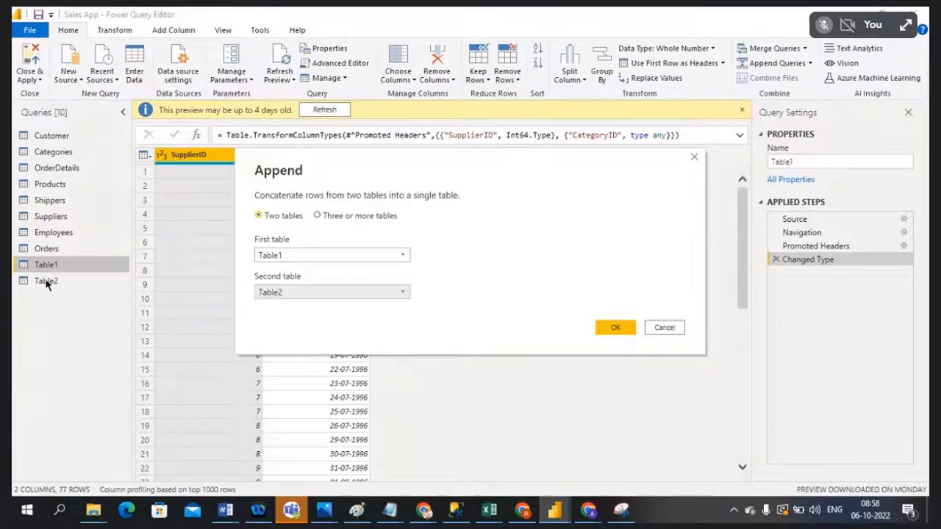
pyautogui.click(602, 329)
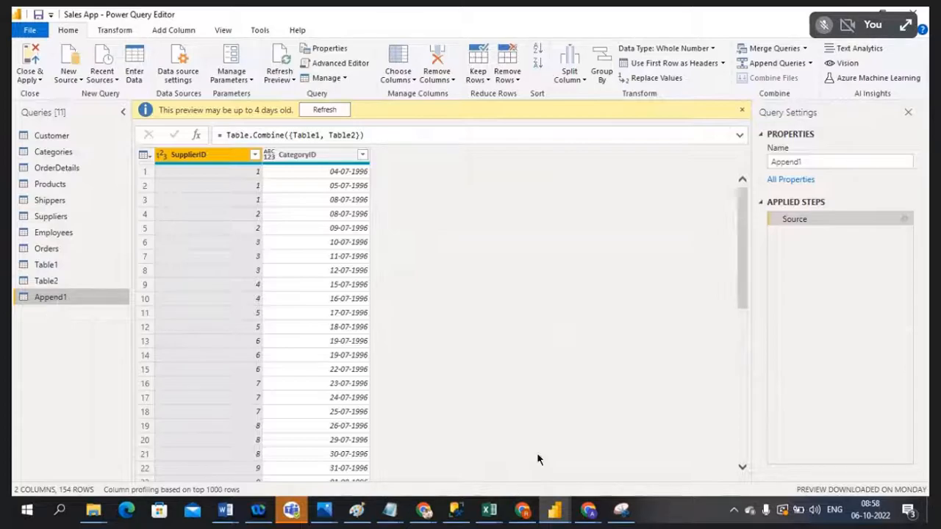
# Step: Switch to the Sales data workbook in Excel and copy A1:B7 from Sheet13 to A14 in Sheet14, directly below the existing rows
pyautogui.moveTo(491, 511)
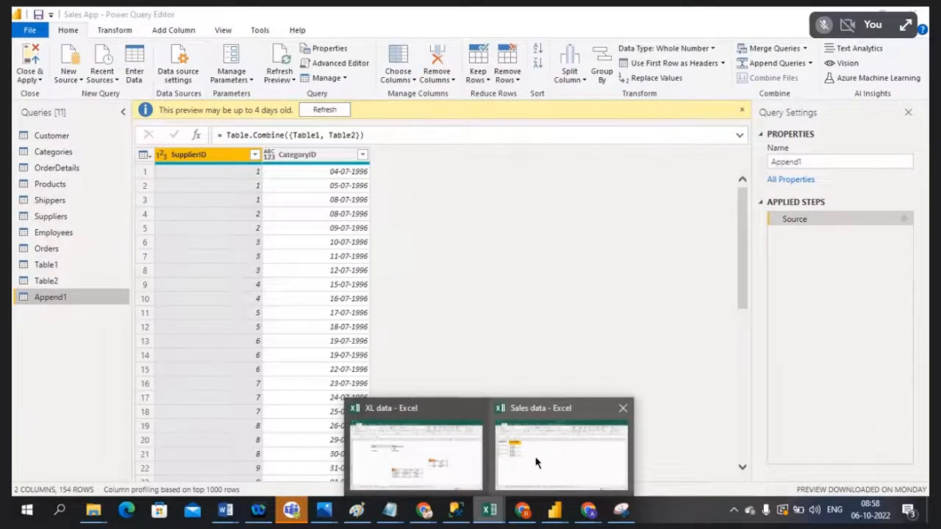
pyautogui.click(536, 462)
pyautogui.moveTo(73, 168); pyautogui.dragTo(133, 256)
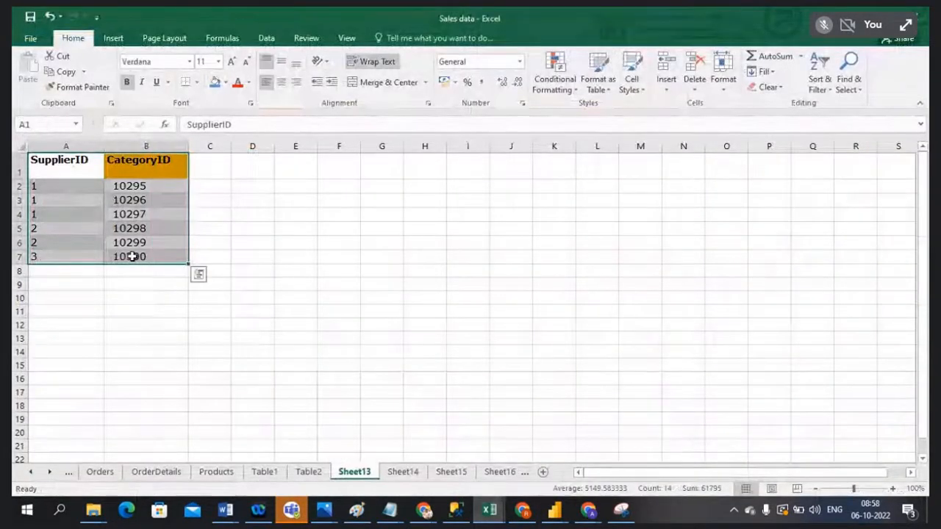
pyautogui.hotkey('ctrl', 'c')
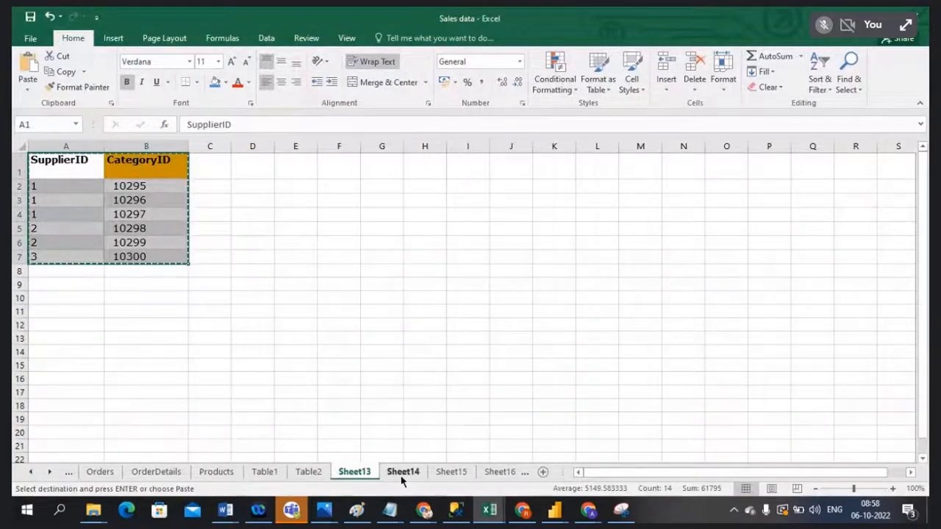
pyautogui.click(403, 471)
pyautogui.click(64, 354)
pyautogui.hotkey('ctrl', 'v')
pyautogui.click(314, 330)
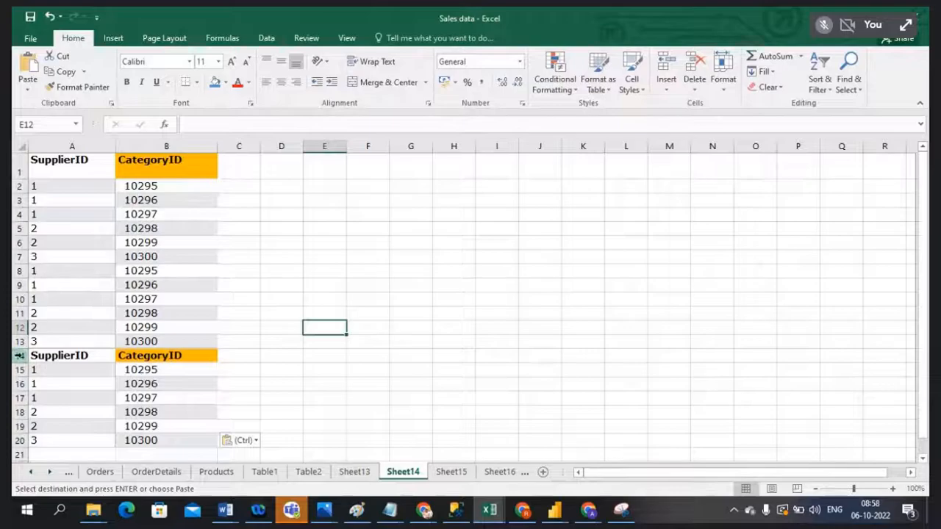
# Step: Delete row 14 with the repeated header from Sheet14
pyautogui.click(20, 356)
pyautogui.rightClick(20, 356)
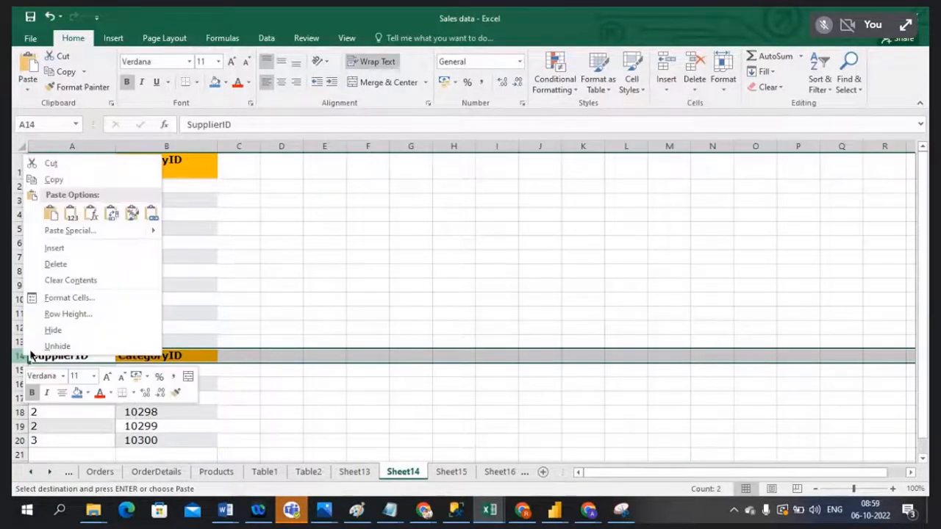
pyautogui.click(71, 265)
pyautogui.click(338, 326)
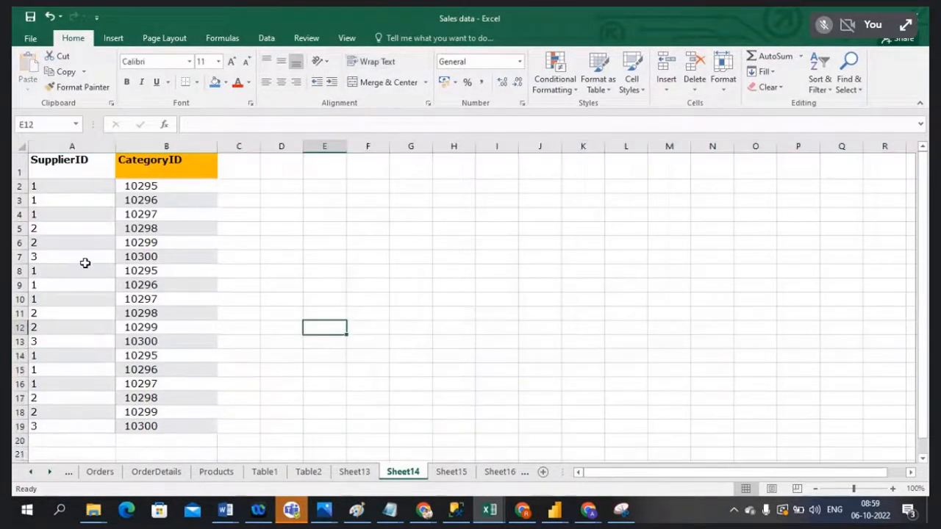
# Step: Compare the SupplierID values in Sheet13 with the extended list of rows in Sheet14
pyautogui.click(353, 472)
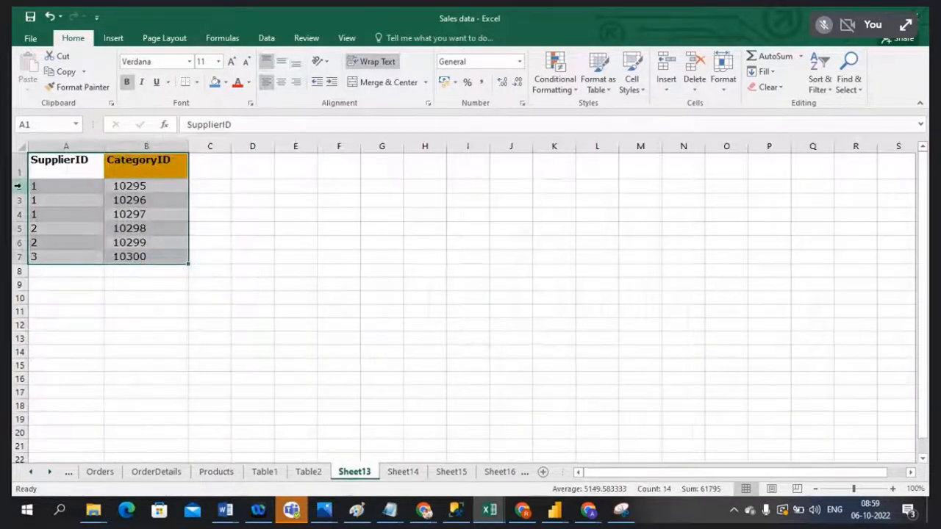
pyautogui.moveTo(37, 186); pyautogui.dragTo(49, 253)
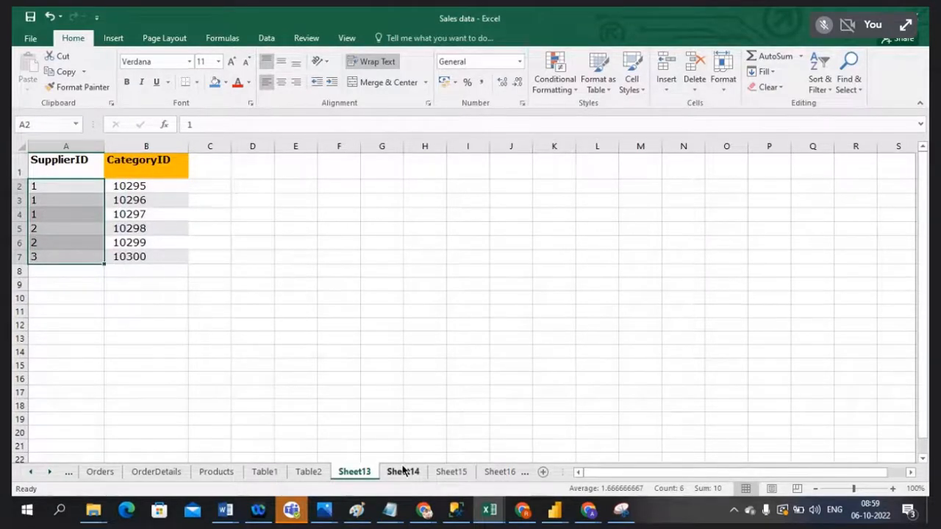
pyautogui.click(403, 472)
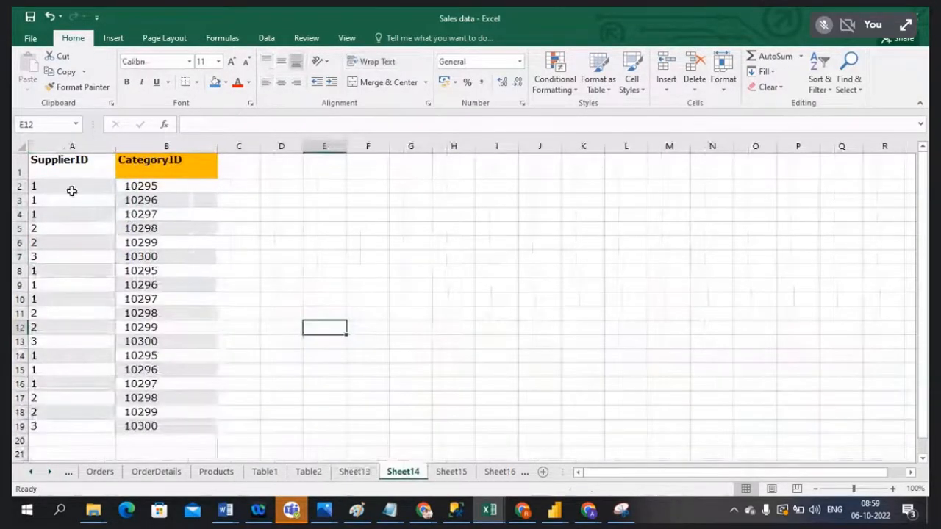
pyautogui.click(355, 472)
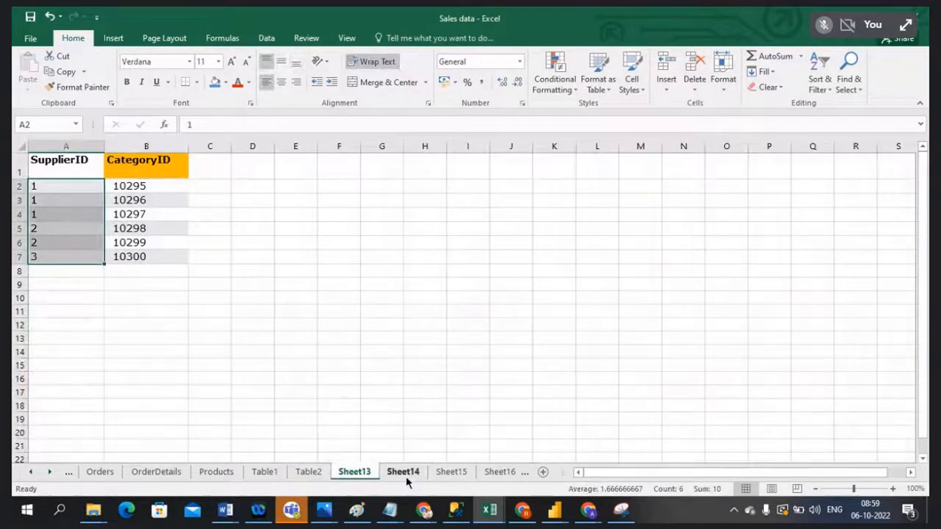
pyautogui.click(403, 473)
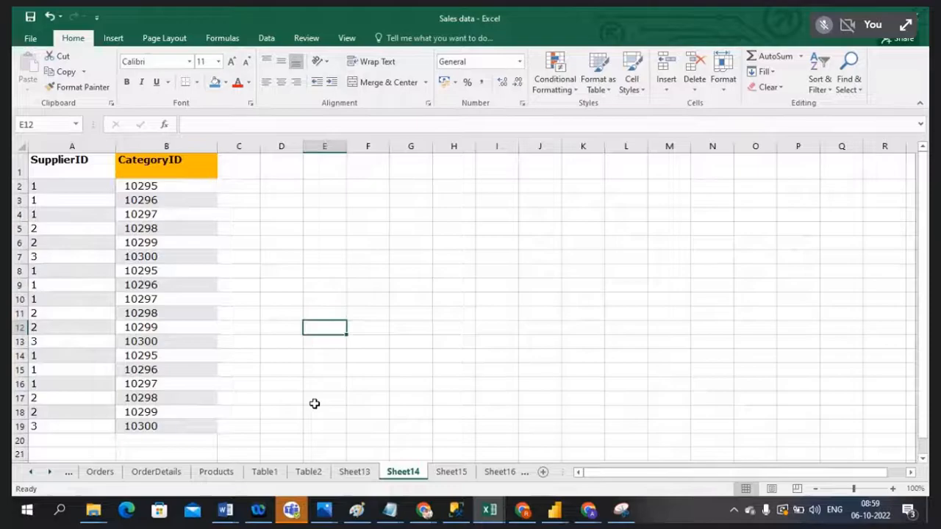
# Step: Switch to the Power Query Editor and compare the column names and data of Table1 and Table2 again
pyautogui.hotkey('alt', 'Tab')
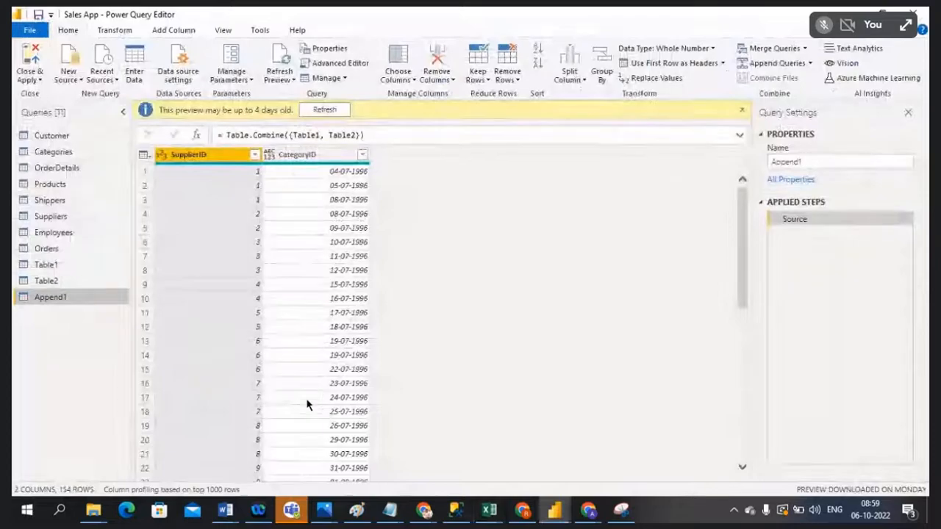
pyautogui.click(46, 264)
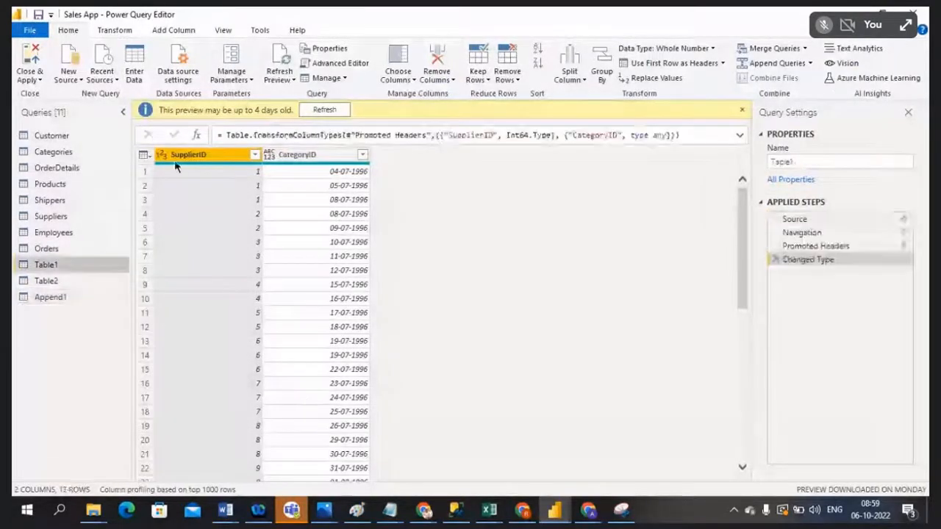
pyautogui.click(86, 284)
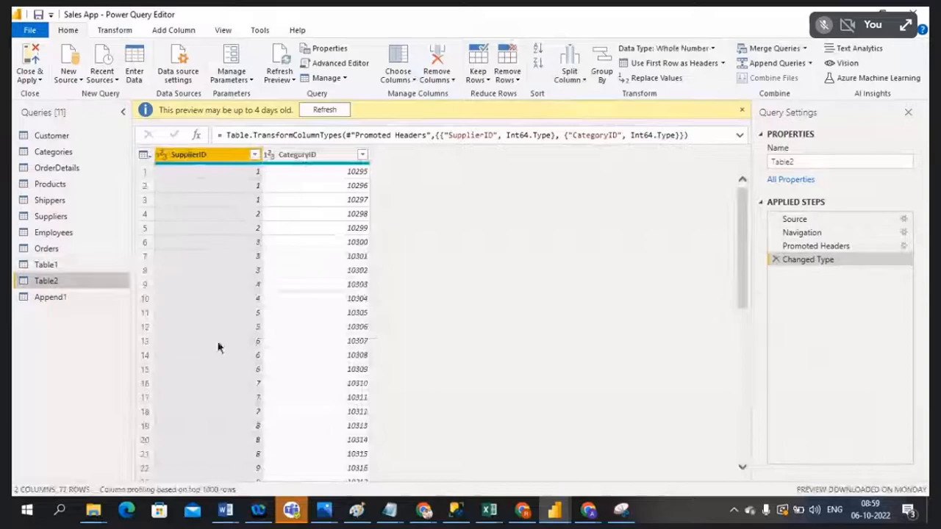
pyautogui.click(59, 266)
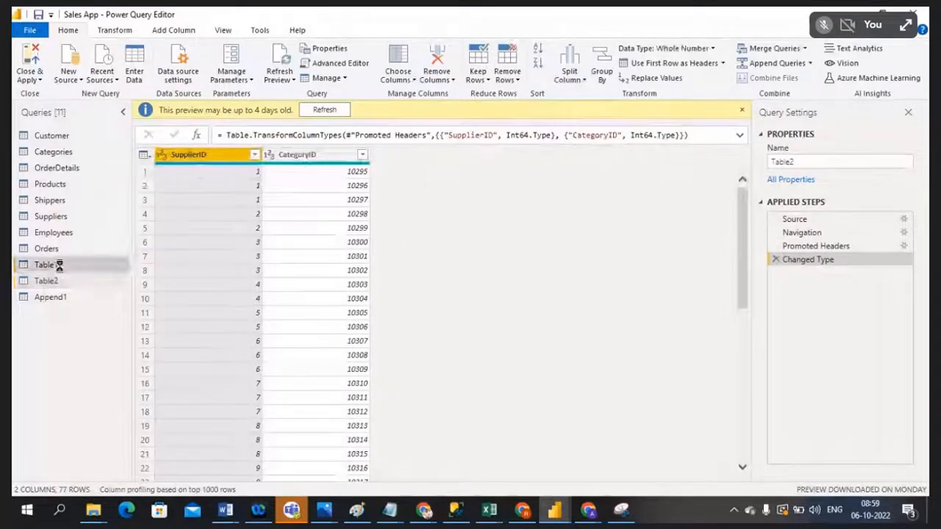
pyautogui.click(46, 281)
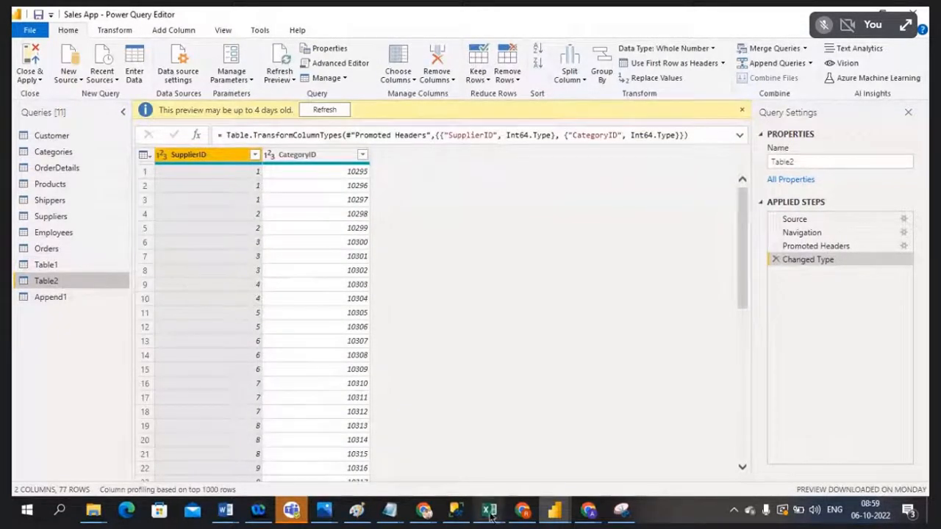
# Step: Return to the Sales data workbook in Excel and select the table A1:B7 in Sheet13
pyautogui.moveTo(488, 508)
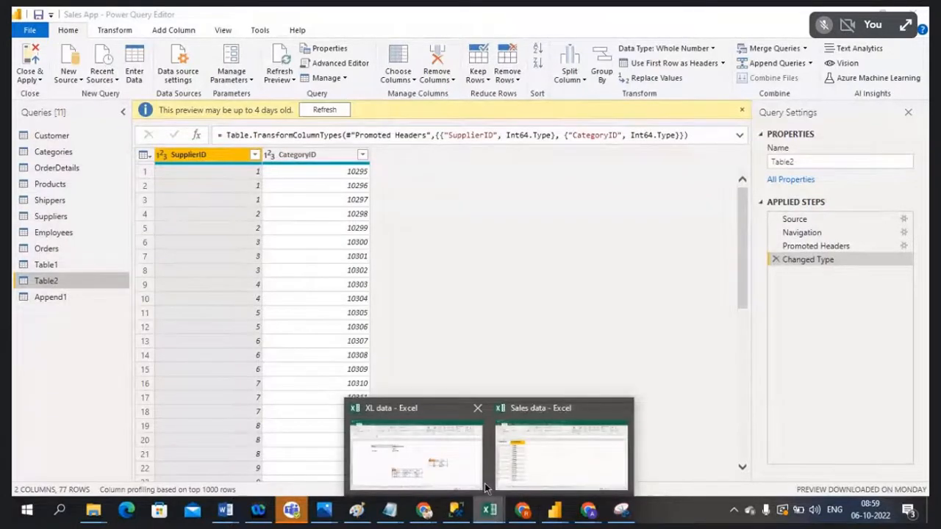
pyautogui.click(535, 450)
pyautogui.click(354, 472)
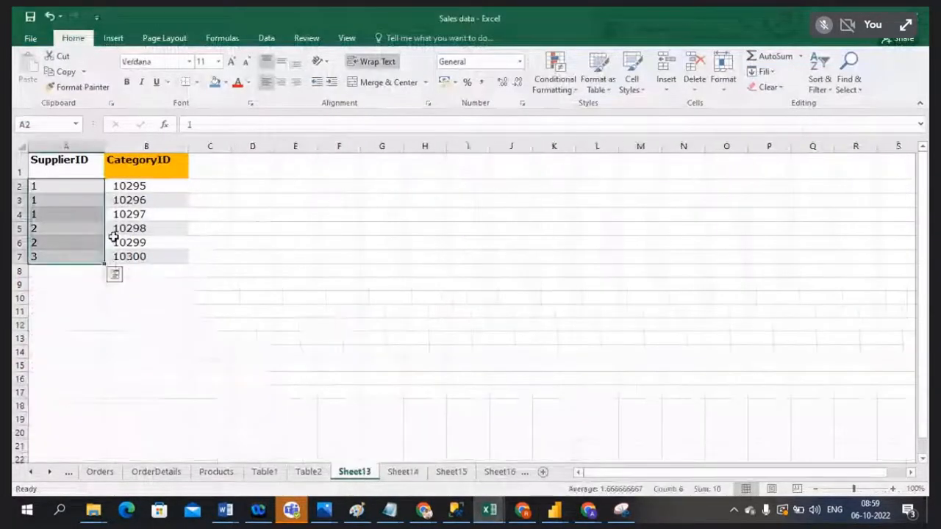
pyautogui.moveTo(67, 168); pyautogui.dragTo(147, 251)
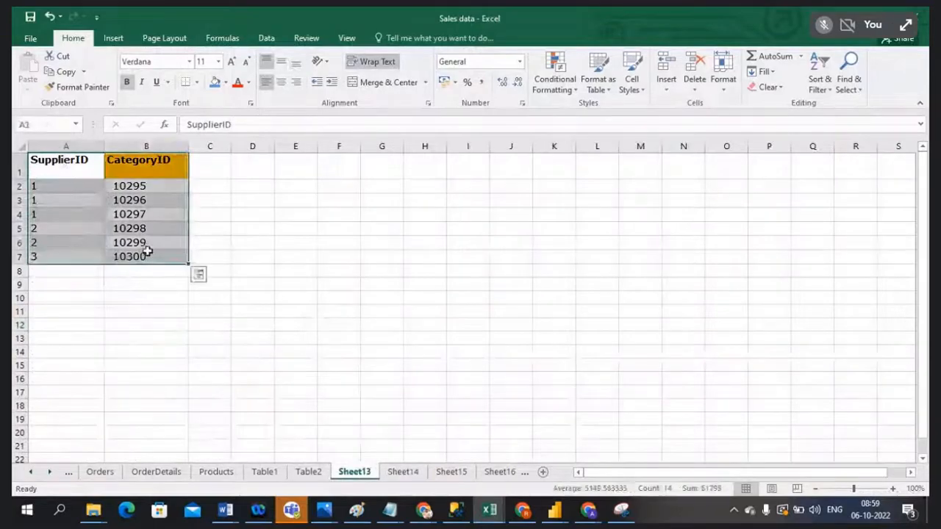
# Step: Copy the table A1:B7 to E1 in Sheet13 and widen columns E and F to fit the headers and values
pyautogui.hotkey('ctrl', 'c')
pyautogui.click(301, 171)
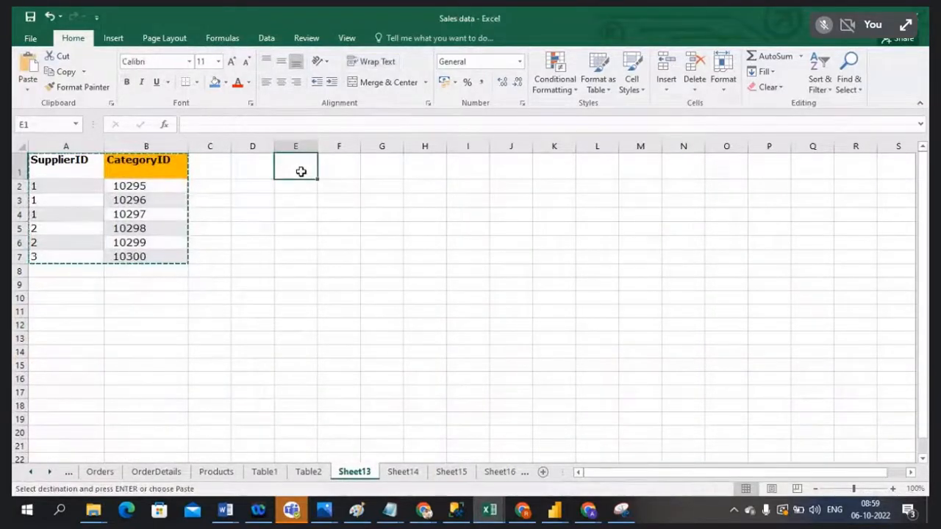
pyautogui.hotkey('ctrl', 'v')
pyautogui.moveTo(316, 147); pyautogui.dragTo(461, 147)
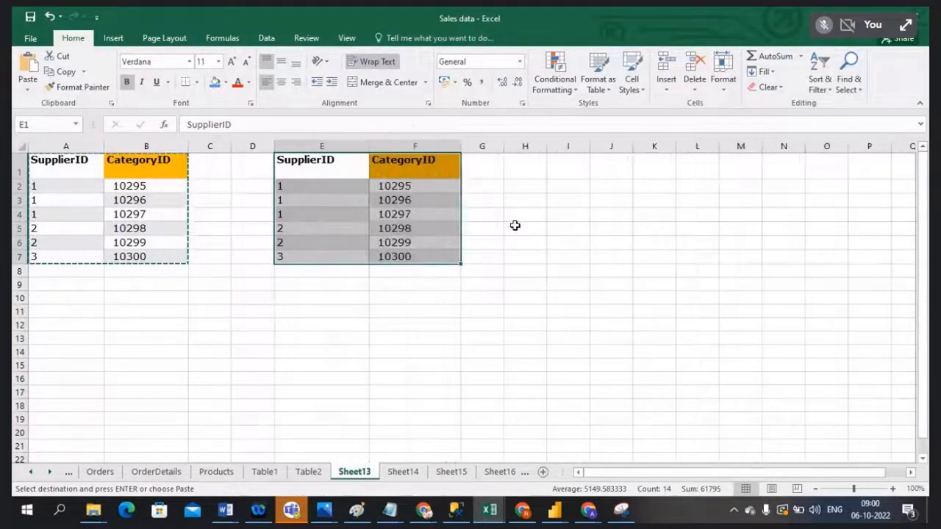
pyautogui.click(515, 226)
pyautogui.press('Escape')
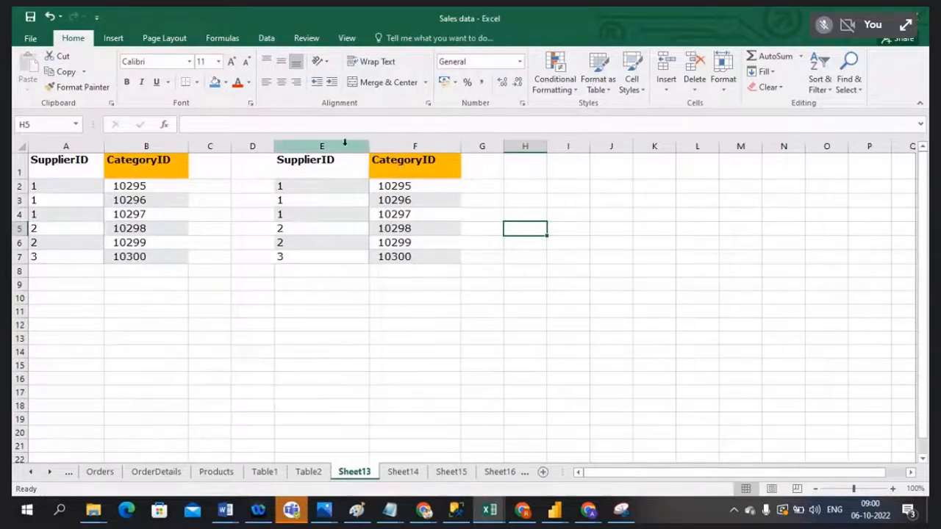
pyautogui.moveTo(371, 146); pyautogui.dragTo(384, 147)
pyautogui.click(388, 300)
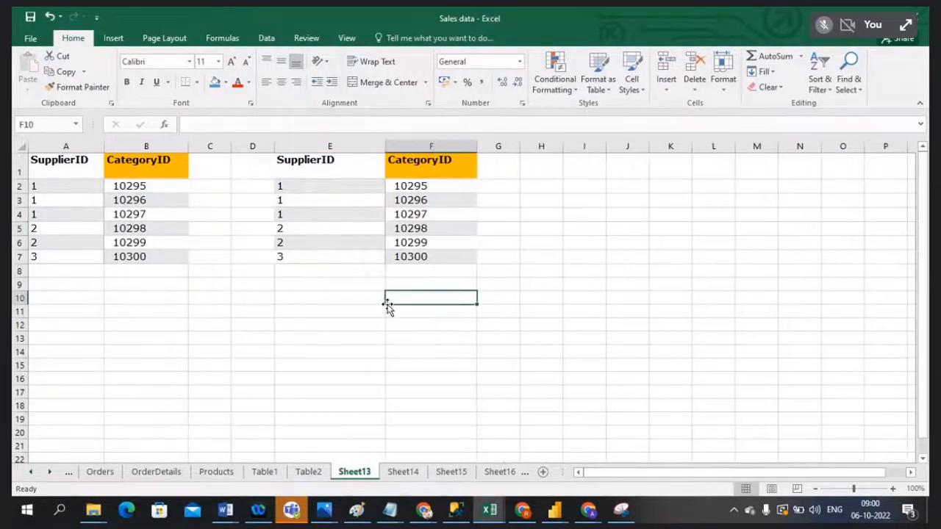
# Step: Compare the SupplierID headers of the two tables in cells A1 and E1
pyautogui.click(50, 162)
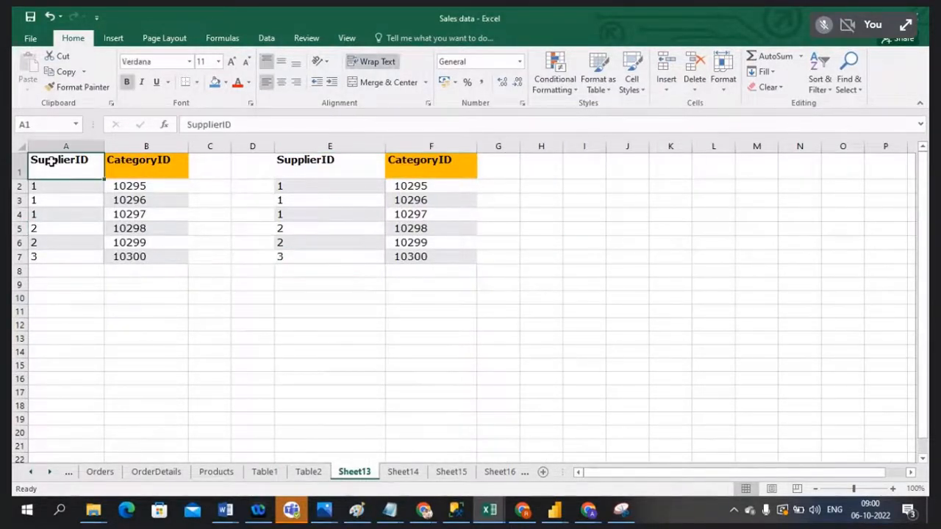
pyautogui.click(296, 160)
pyautogui.click(88, 168)
pyautogui.click(303, 166)
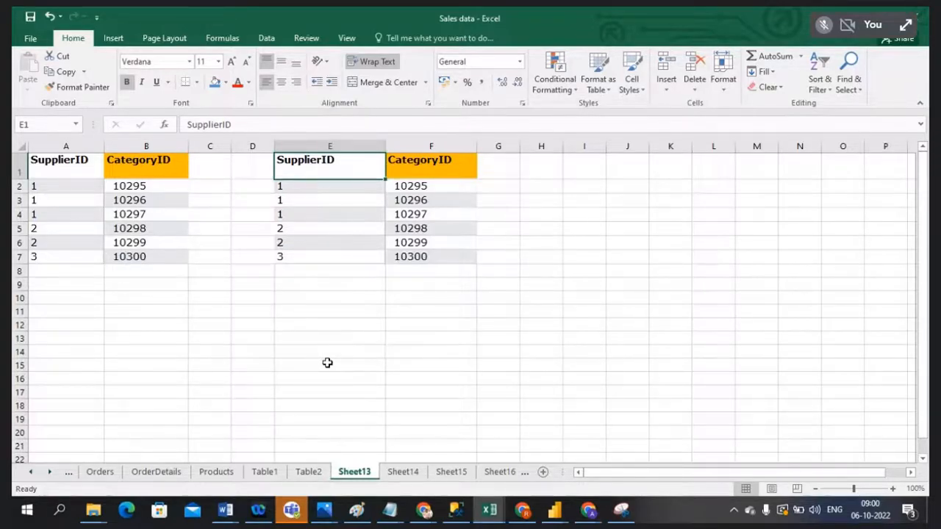
# Step: Switch to the Power Query Editor to look at the Append Queries as New option, and return to the Excel workbook
pyautogui.hotkey('alt', 'Tab')
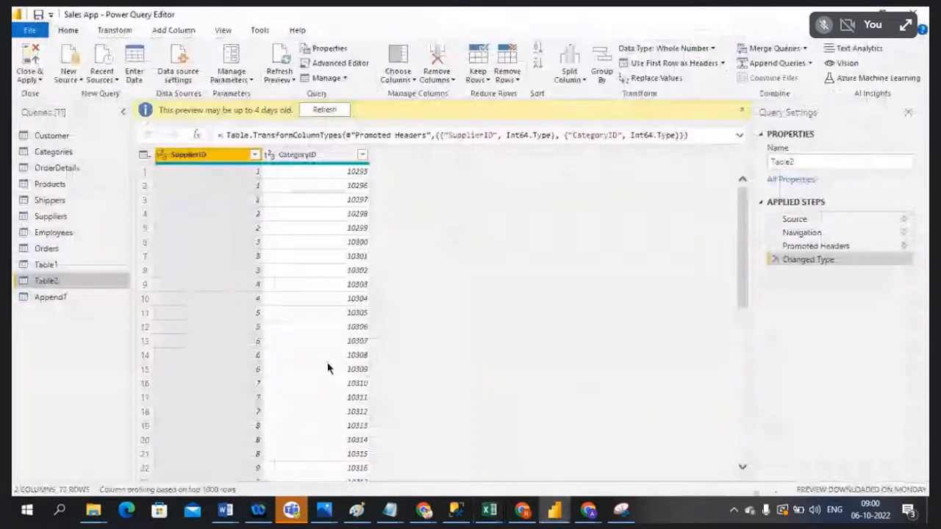
pyautogui.click(809, 63)
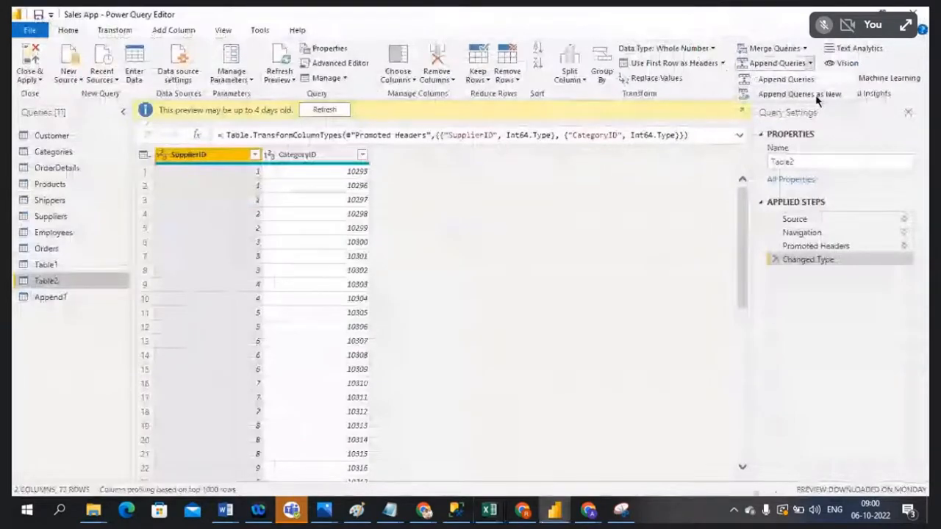
pyautogui.click(815, 96)
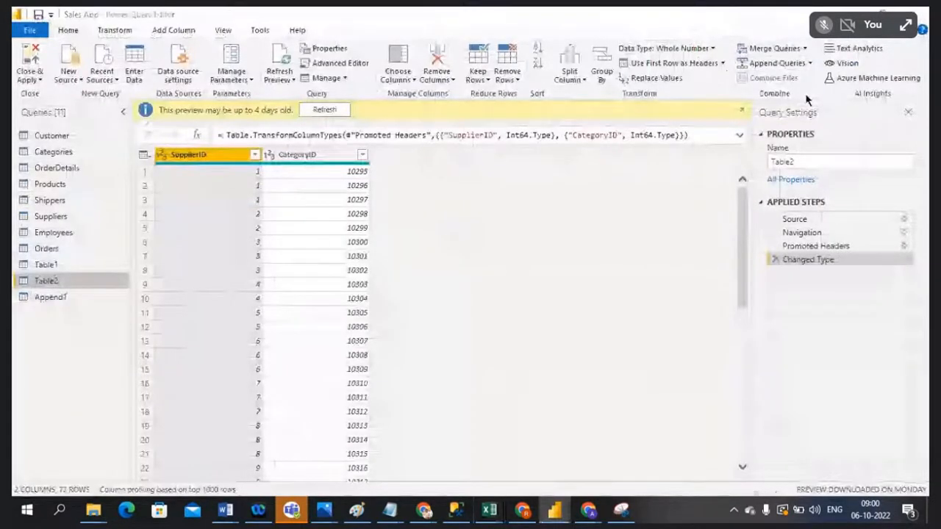
pyautogui.hotkey('alt', 'Tab')
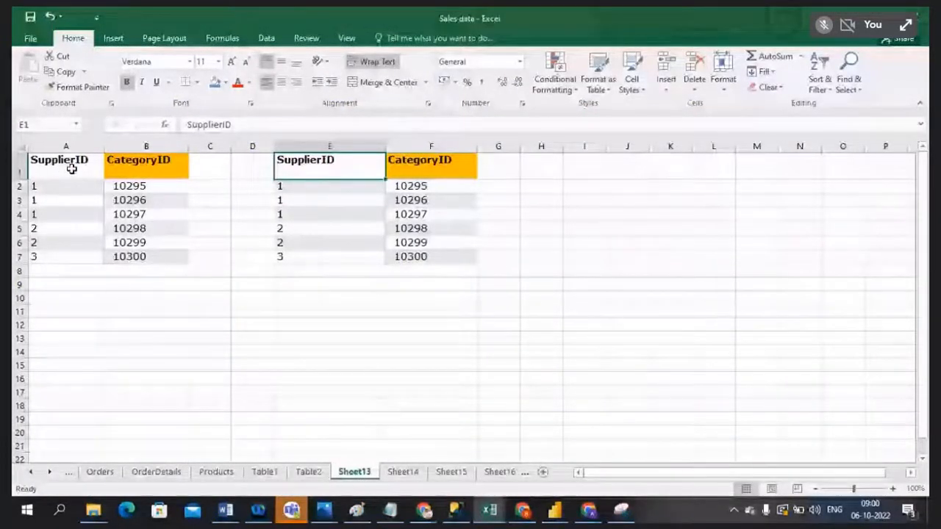
# Step: Copy the table A1:B7 to J9 in Sheet13 and widen columns J and K to about 20
pyautogui.moveTo(71, 169); pyautogui.dragTo(147, 256)
pyautogui.hotkey('ctrl', 'c')
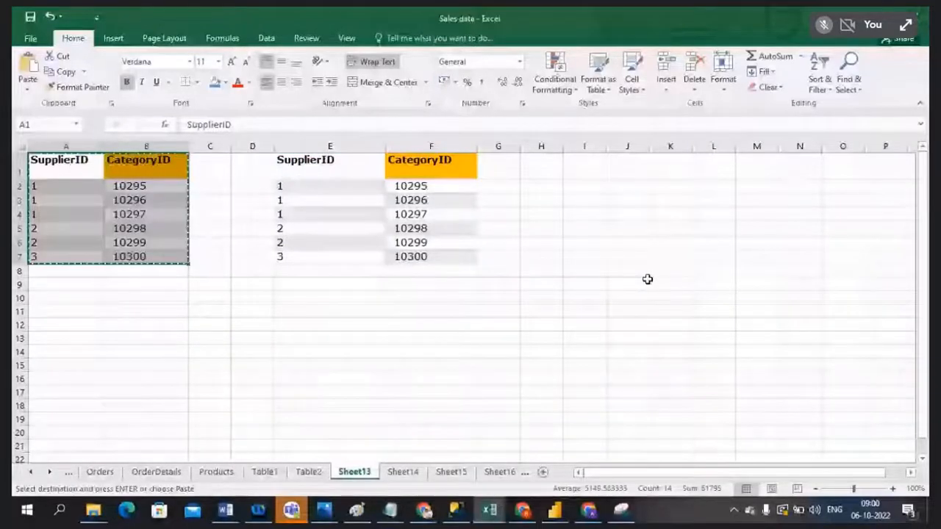
pyautogui.click(648, 280)
pyautogui.hotkey('ctrl', 'v')
pyautogui.moveTo(649, 147); pyautogui.dragTo(805, 144)
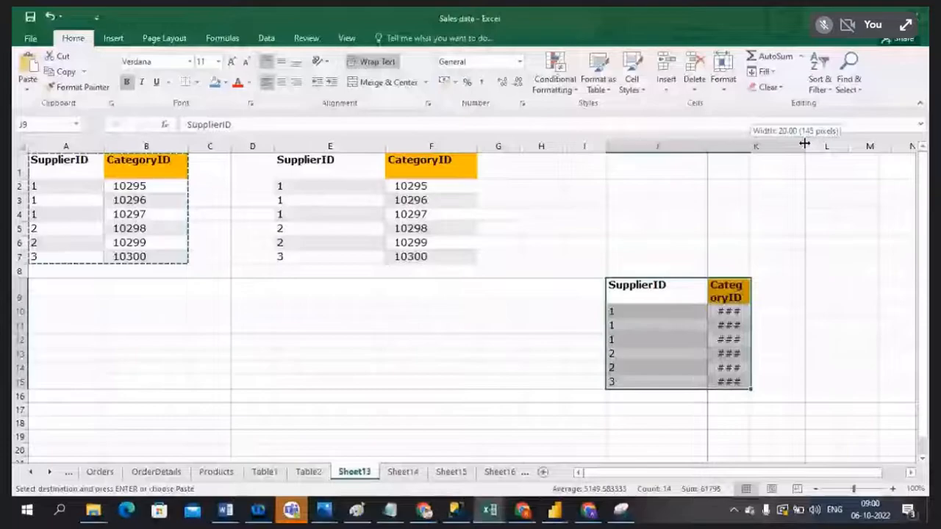
pyautogui.moveTo(805, 143); pyautogui.dragTo(805, 143)
pyautogui.click(656, 423)
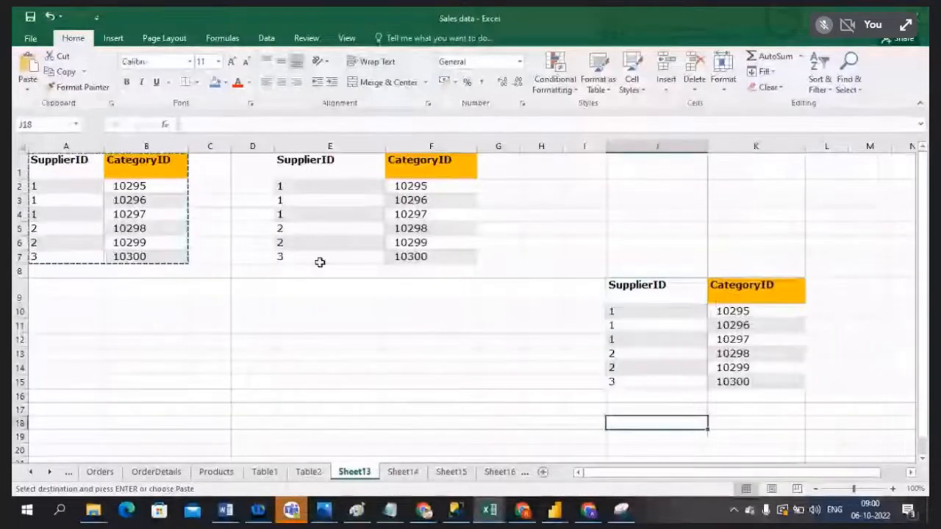
# Step: Copy the second table's data rows E2:F7, without the header, to J16 directly below the first table's copied rows
pyautogui.hotkey('ctrl', 'Home')
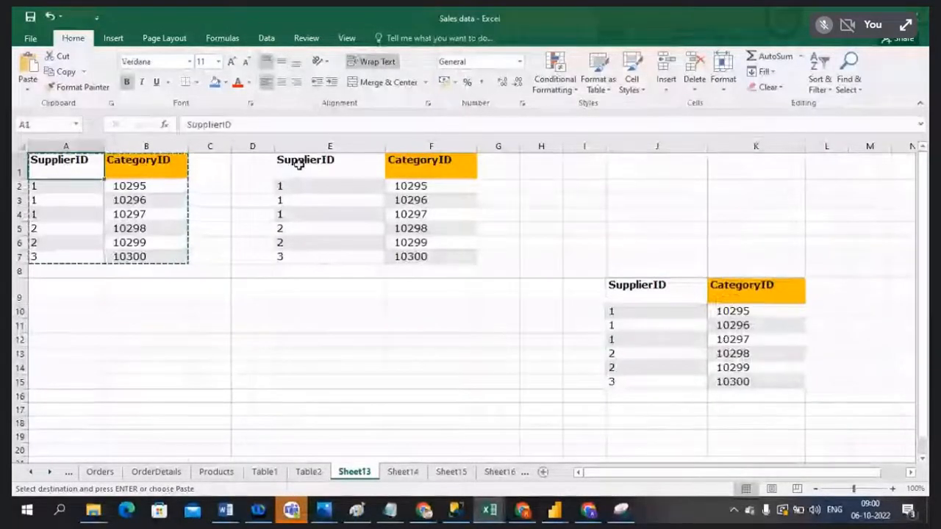
pyautogui.click(393, 160)
pyautogui.moveTo(298, 186); pyautogui.dragTo(389, 257)
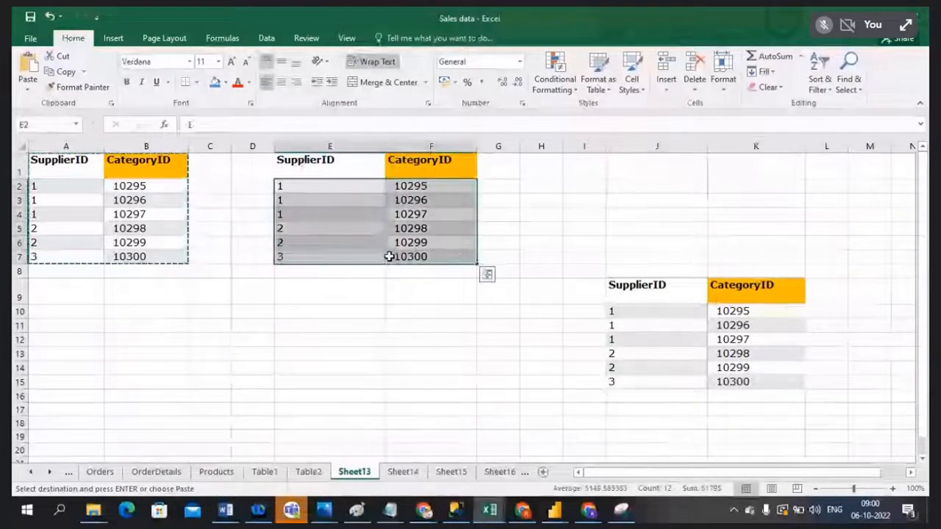
pyautogui.hotkey('ctrl', 'c')
pyautogui.click(627, 399)
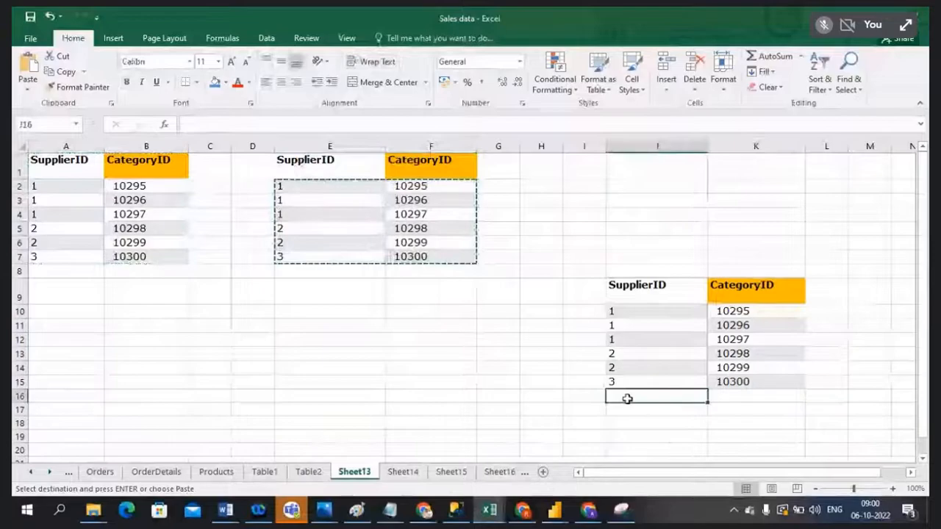
pyautogui.hotkey('ctrl', 'v')
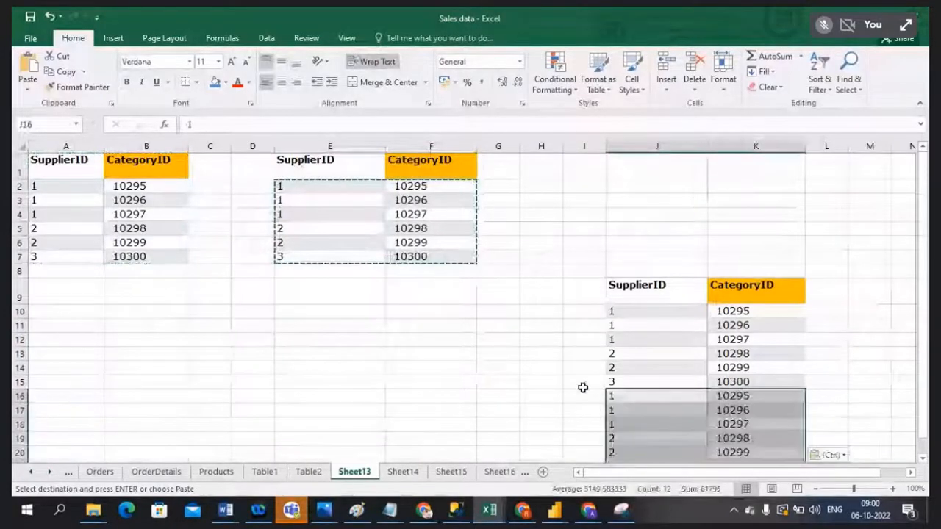
# Step: Compare the first table's SupplierID values with the stacked rows and examine the whole combined table J9:K21
pyautogui.moveTo(38, 190); pyautogui.dragTo(38, 254)
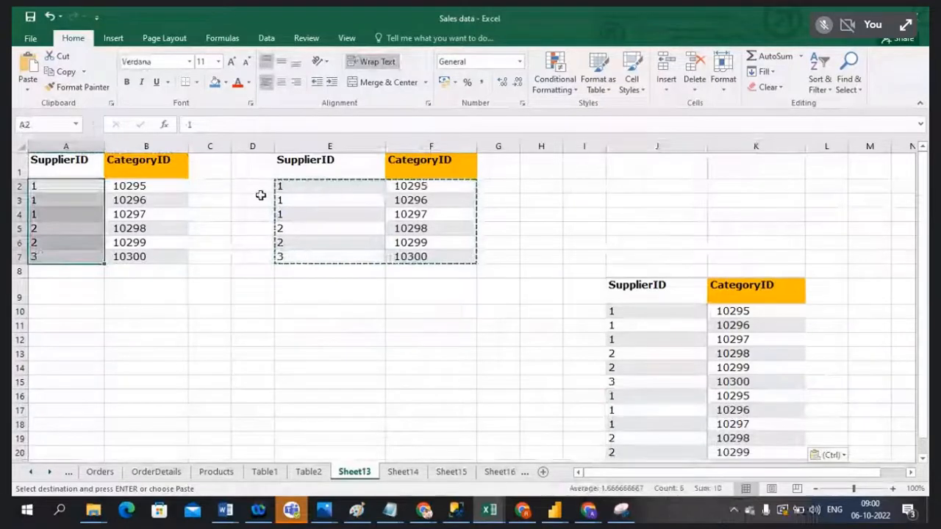
pyautogui.moveTo(623, 398); pyautogui.dragTo(625, 451)
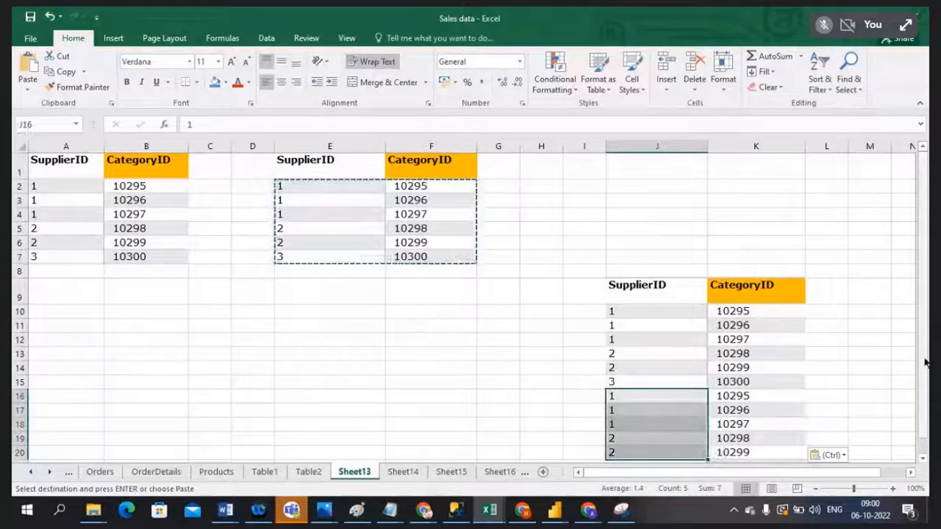
pyautogui.moveTo(924, 362); pyautogui.dragTo(925, 378)
pyautogui.click(659, 408)
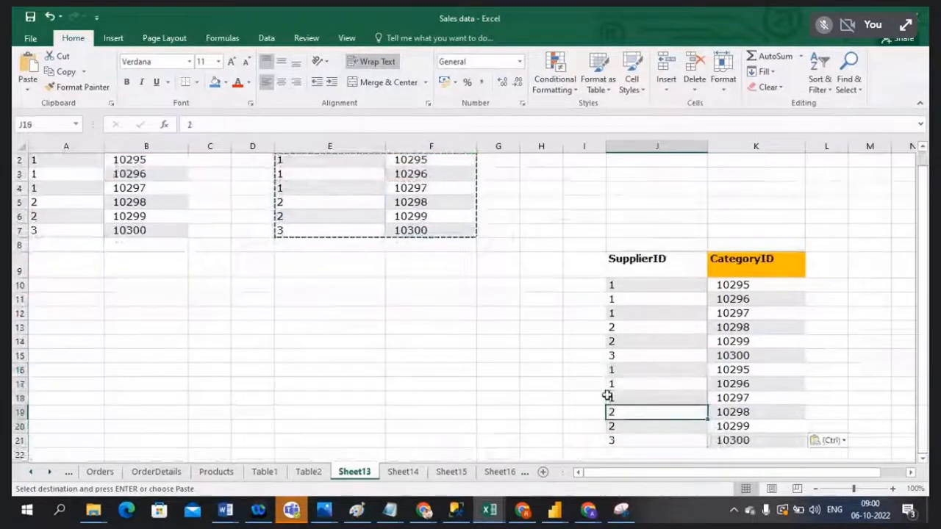
pyautogui.moveTo(641, 289); pyautogui.dragTo(670, 427)
pyautogui.scroll(1, 250, 351)
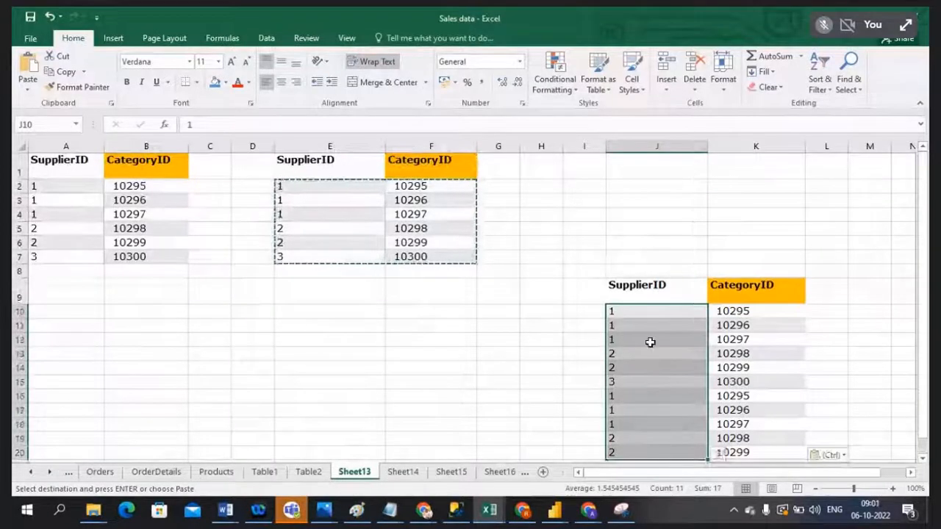
pyautogui.moveTo(660, 285); pyautogui.dragTo(760, 460)
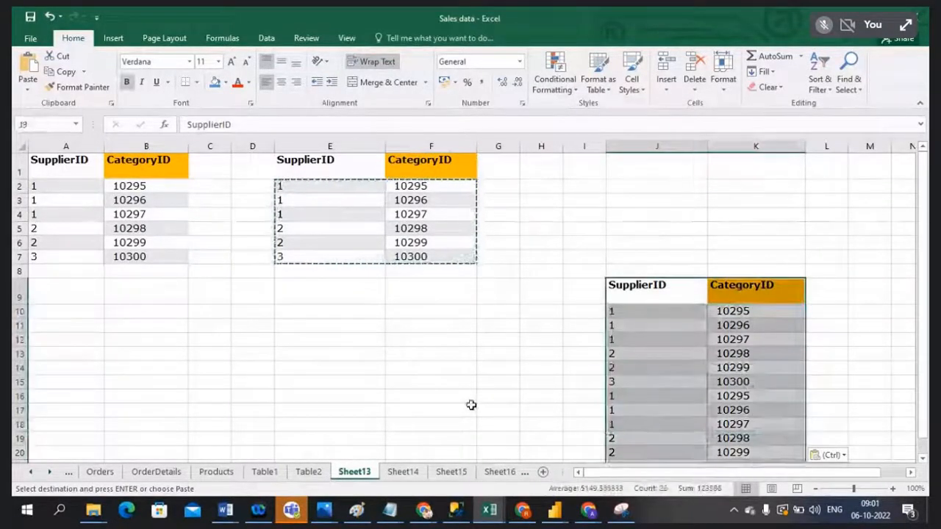
pyautogui.scroll(-1, 471, 405)
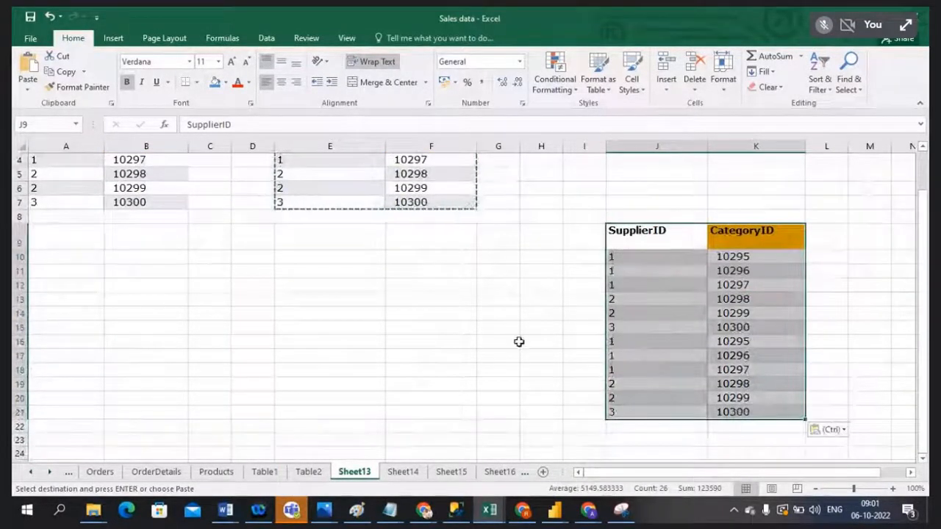
pyautogui.scroll(1, 519, 342)
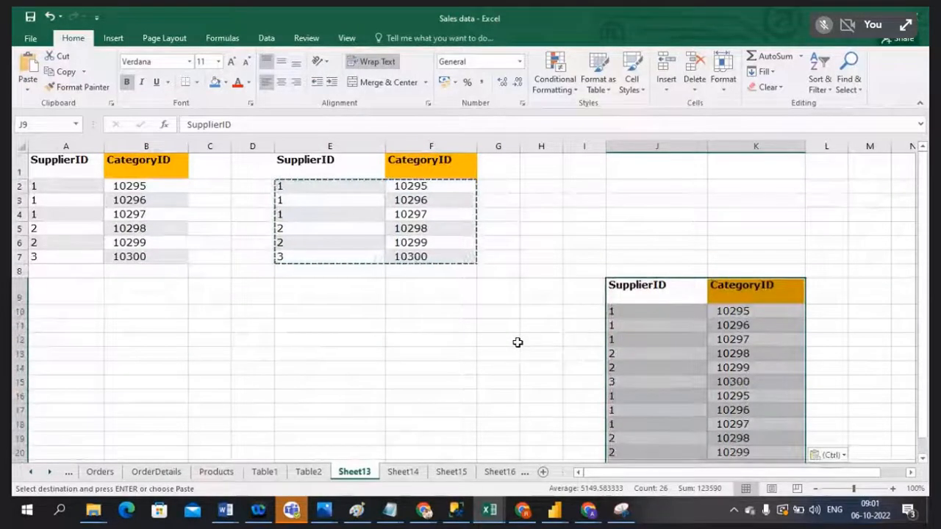
pyautogui.press('Escape')
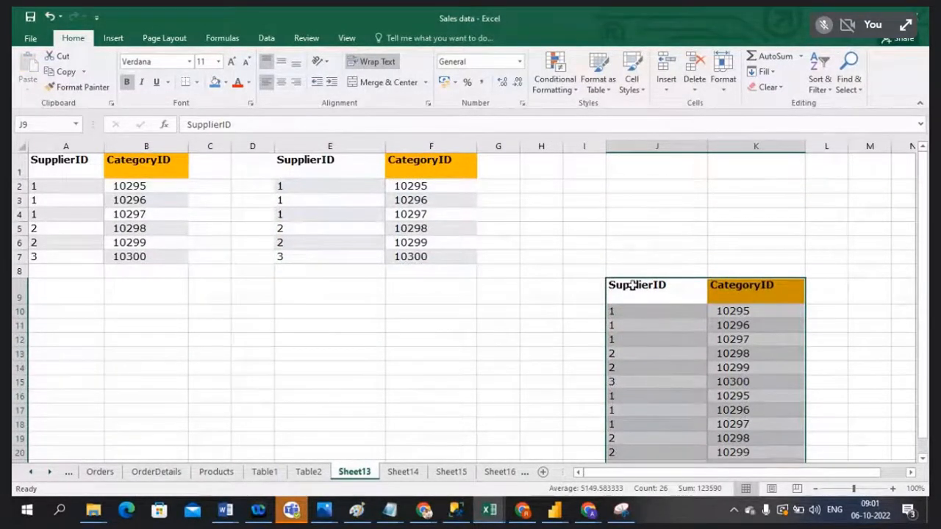
# Step: Compare the SupplierID and CategoryID headers of the combined table with those of the two source tables
pyautogui.click(657, 285)
pyautogui.click(732, 286)
pyautogui.click(687, 286)
pyautogui.click(744, 285)
pyautogui.click(664, 288)
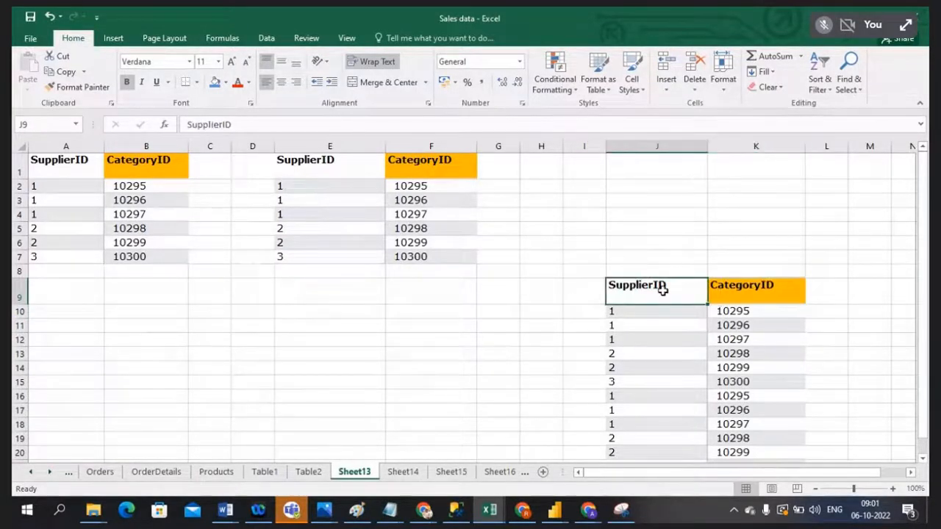
pyautogui.click(62, 166)
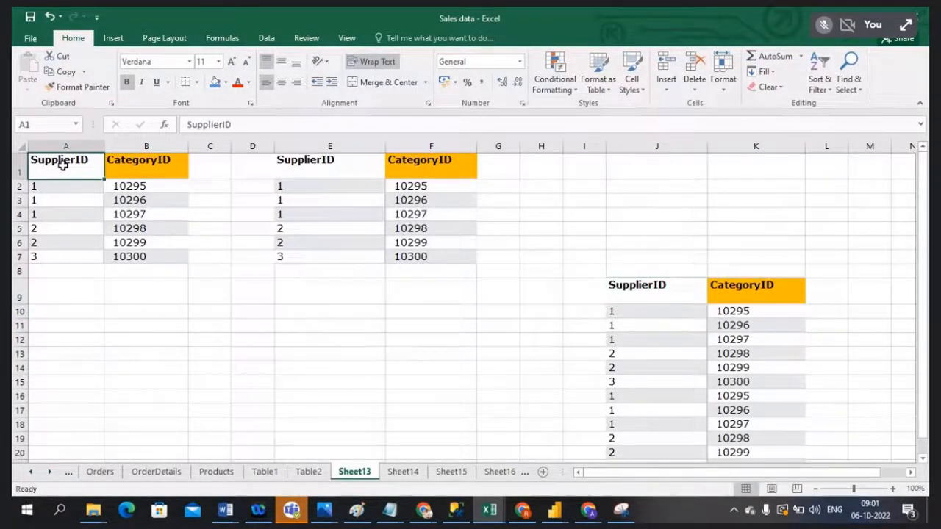
pyautogui.click(340, 162)
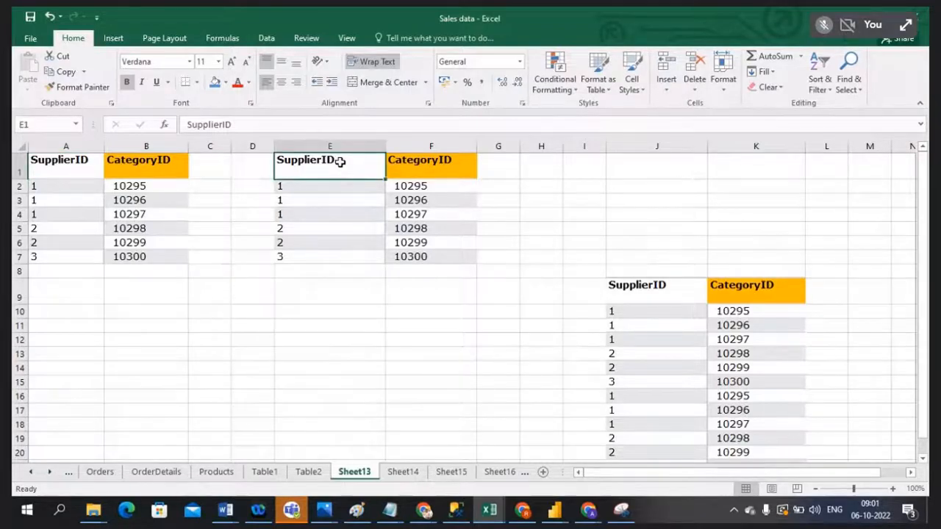
pyautogui.click(162, 162)
pyautogui.click(419, 163)
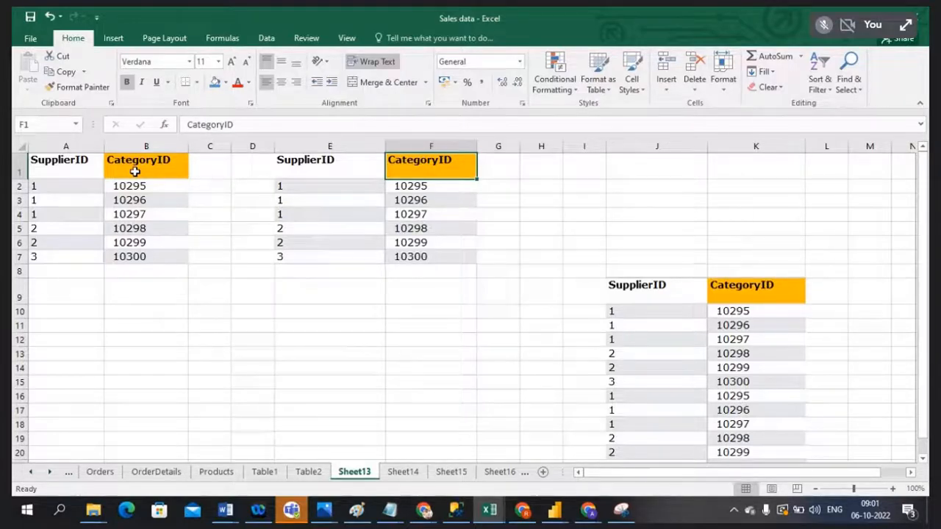
# Step: Highlight the empty range E8:F13 below the second table to show where appended rows would go
pyautogui.moveTo(316, 271); pyautogui.dragTo(448, 357)
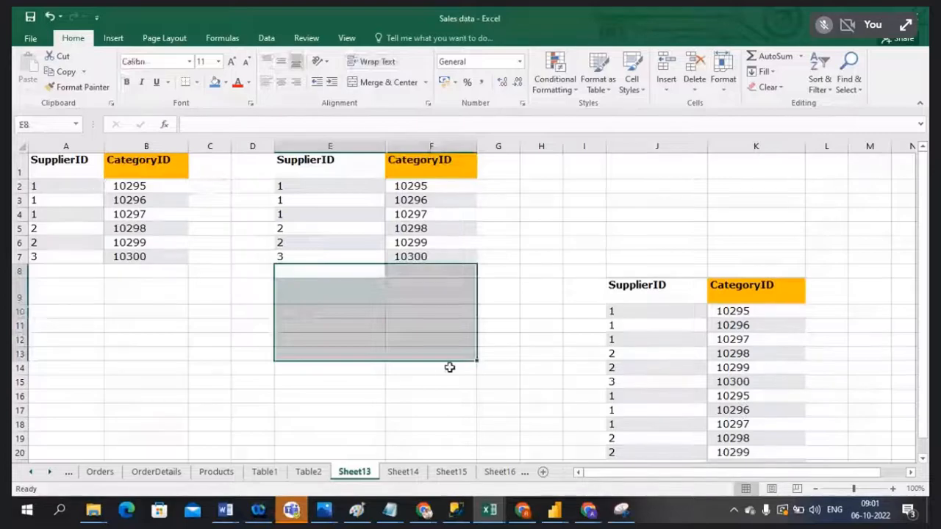
pyautogui.scroll(-2, 511, 380)
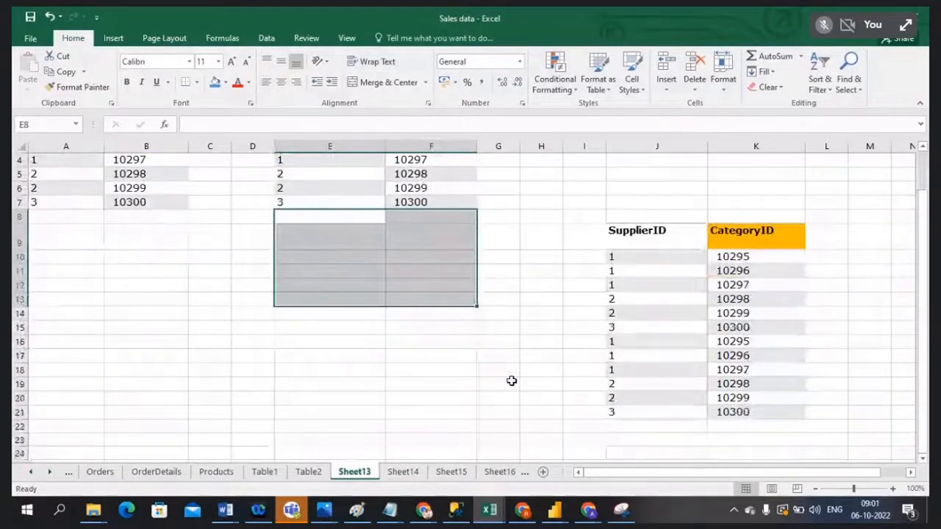
pyautogui.scroll(1, 510, 379)
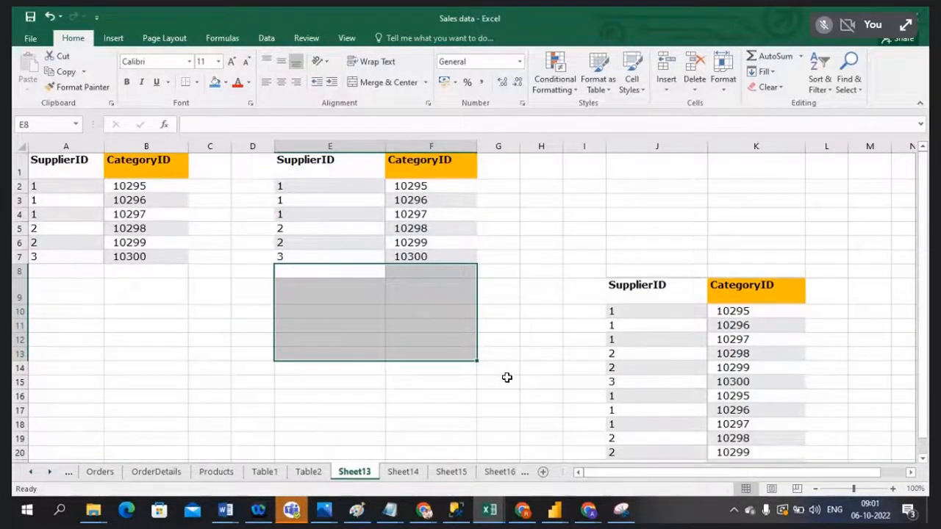
pyautogui.click(506, 377)
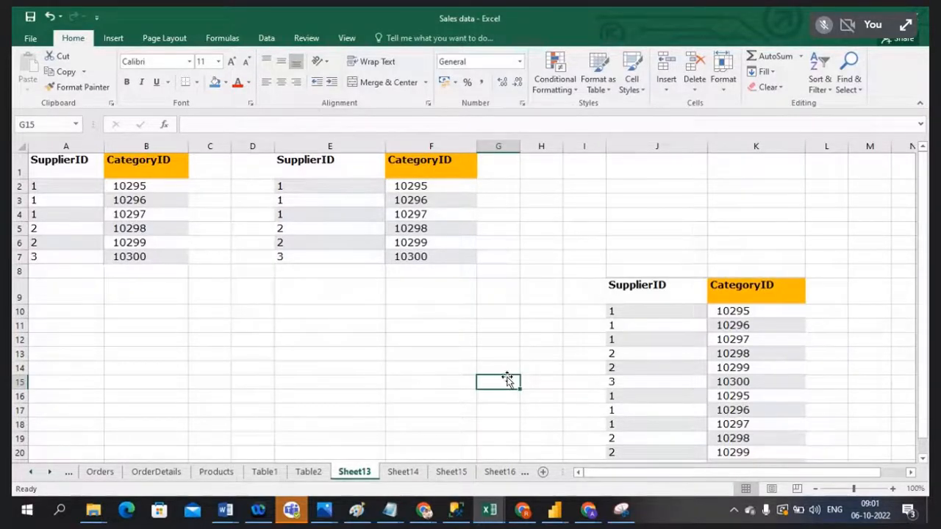
# Step: Switch to the Power Query Editor window of the Sales App file
pyautogui.click(553, 511)
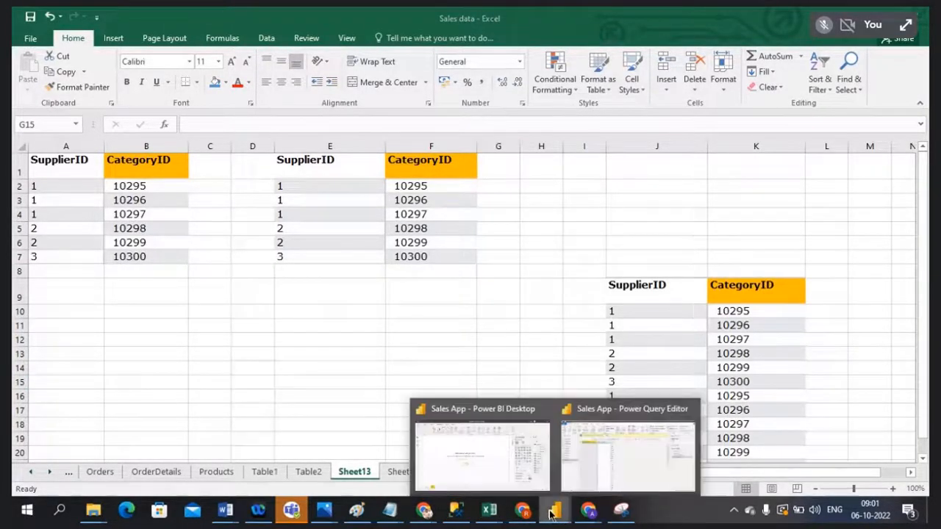
pyautogui.click(628, 456)
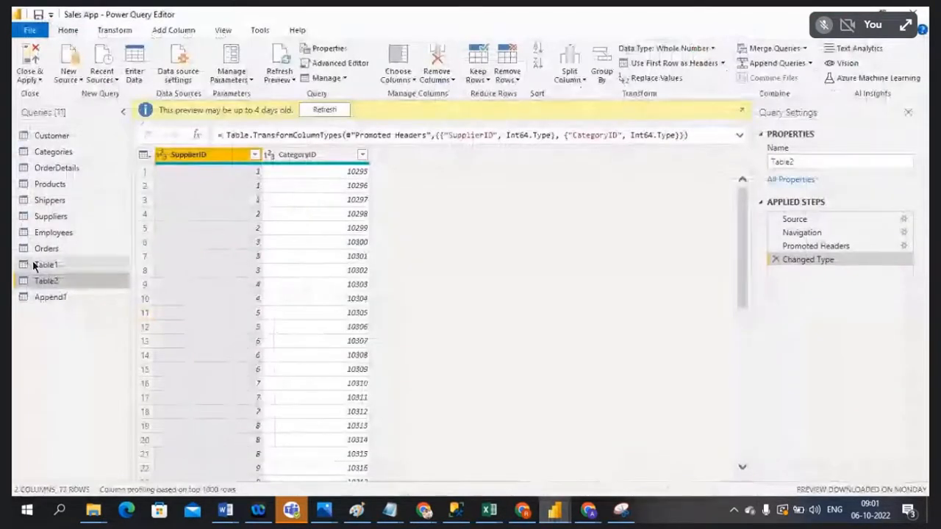
# Step: Review the contents of the Table1, Table2 and Append1 queries in turn
pyautogui.click(35, 264)
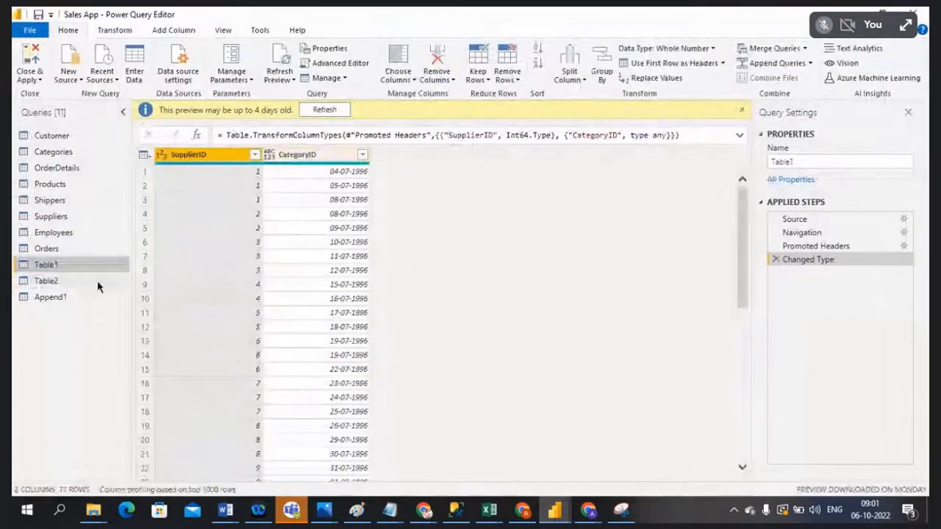
pyautogui.click(51, 284)
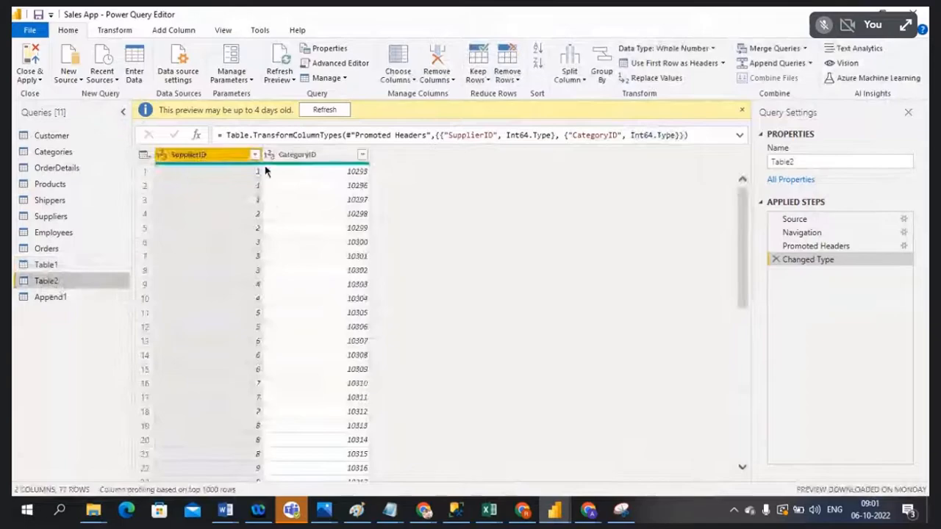
pyautogui.click(49, 298)
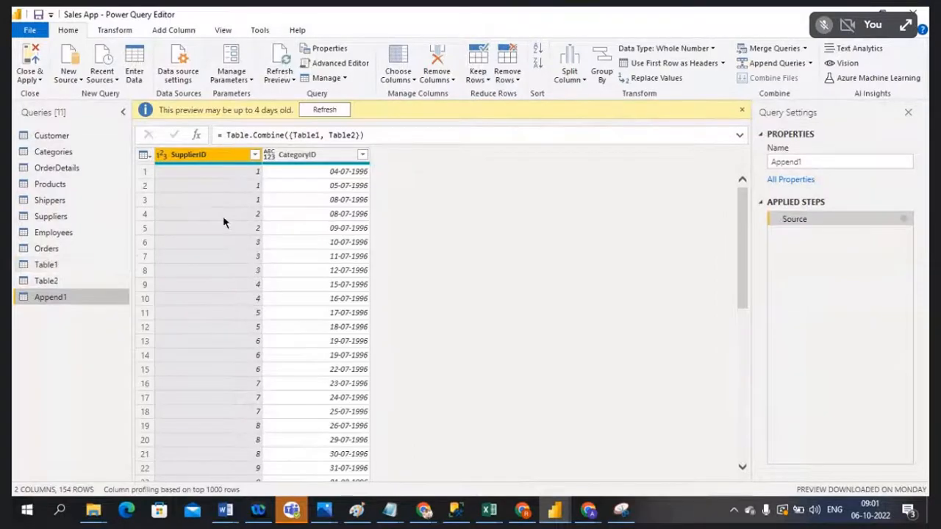
# Step: Rename the Append1 query as "Bridge table"
pyautogui.doubleClick(52, 296)
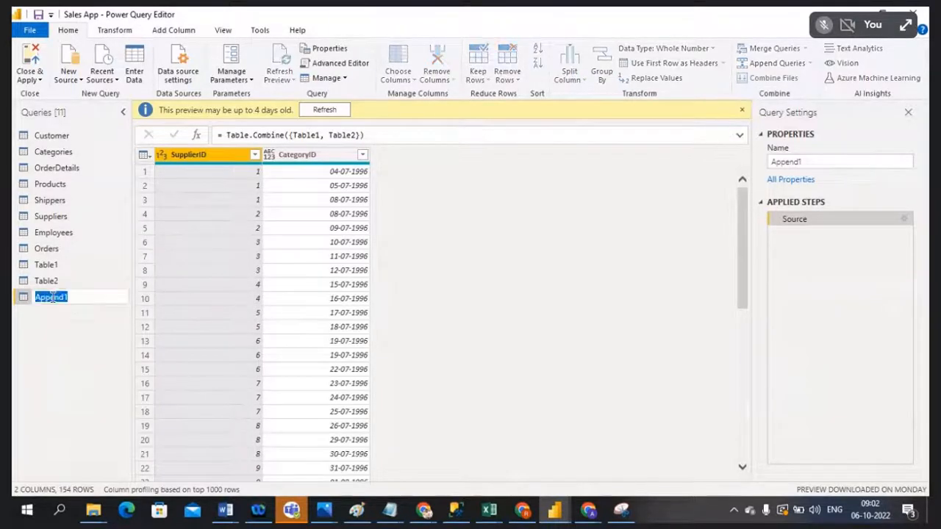
pyautogui.write('Bridge t')
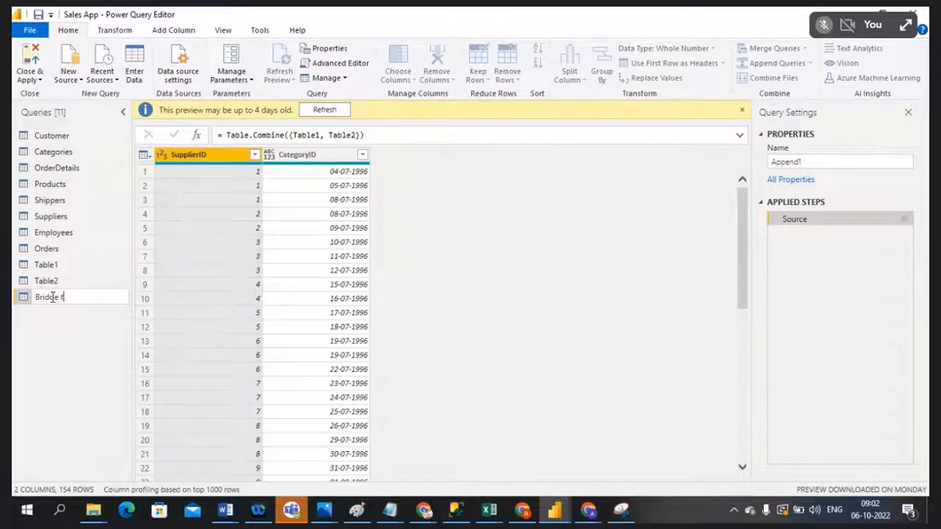
pyautogui.write('able')
pyautogui.press('Return')
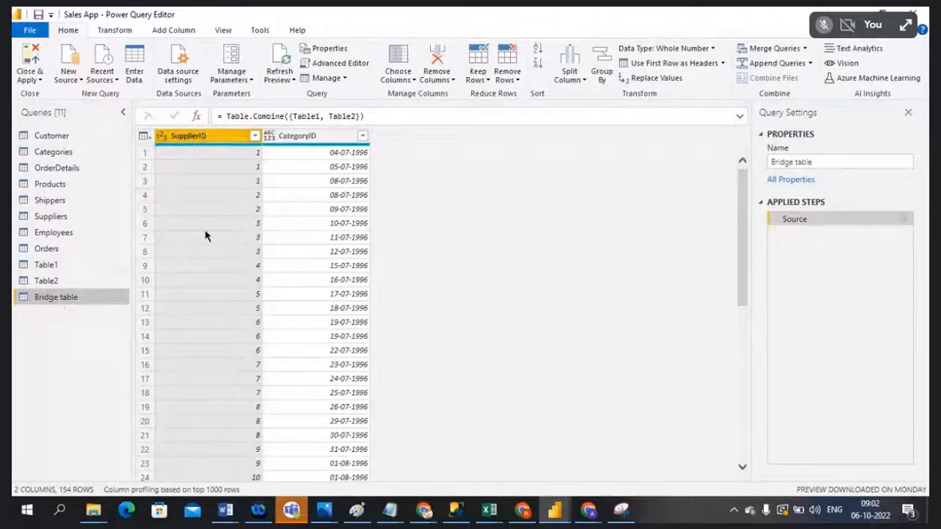
# Step: Remove the CategoryID column from the Bridge table query
pyautogui.click(325, 139)
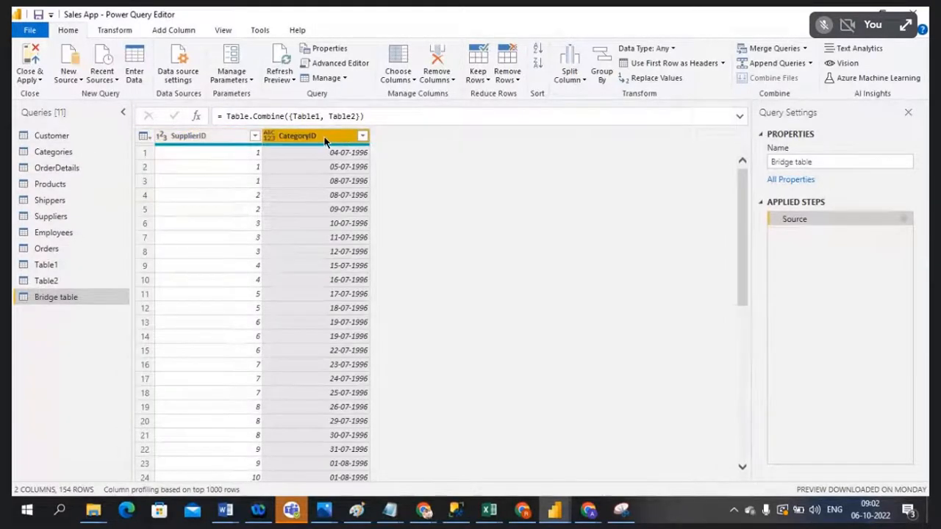
pyautogui.rightClick(326, 140)
pyautogui.click(361, 166)
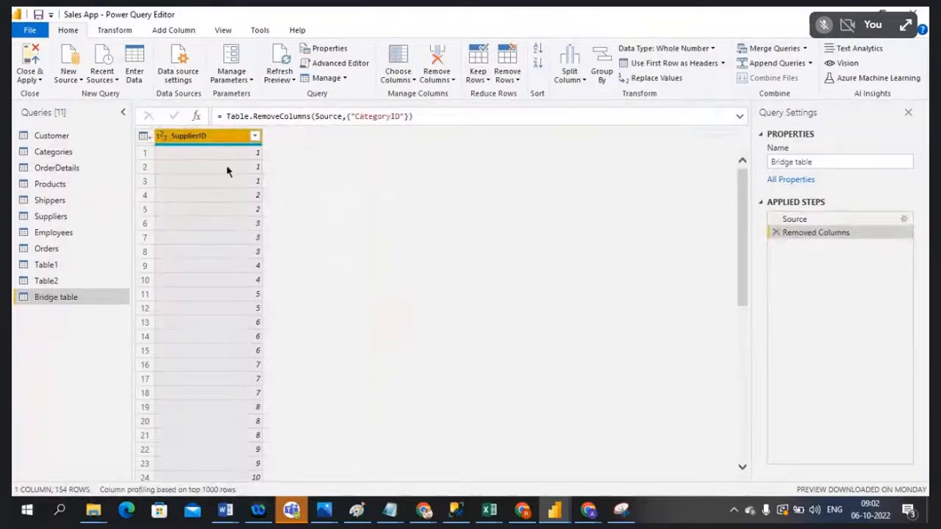
# Step: Compare the SupplierID columns of the Table1 and Table2 queries
pyautogui.click(60, 268)
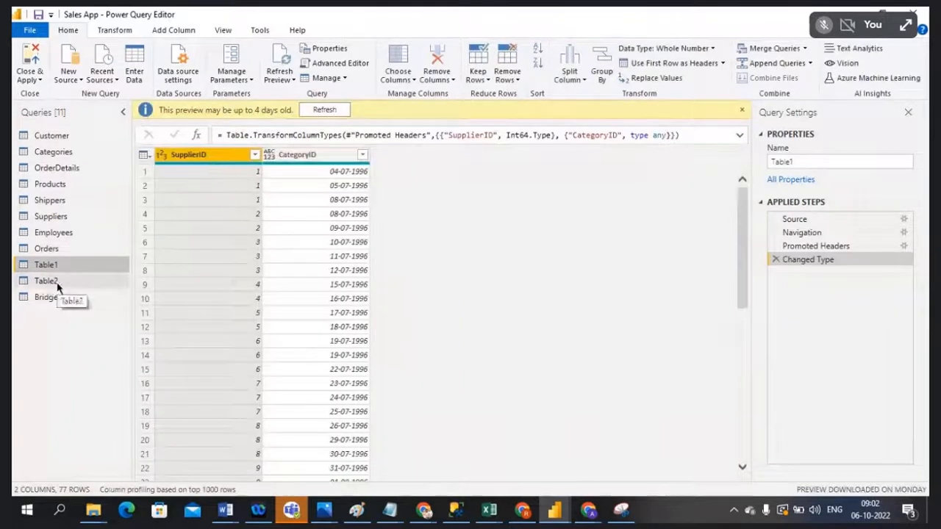
pyautogui.click(57, 284)
pyautogui.click(200, 158)
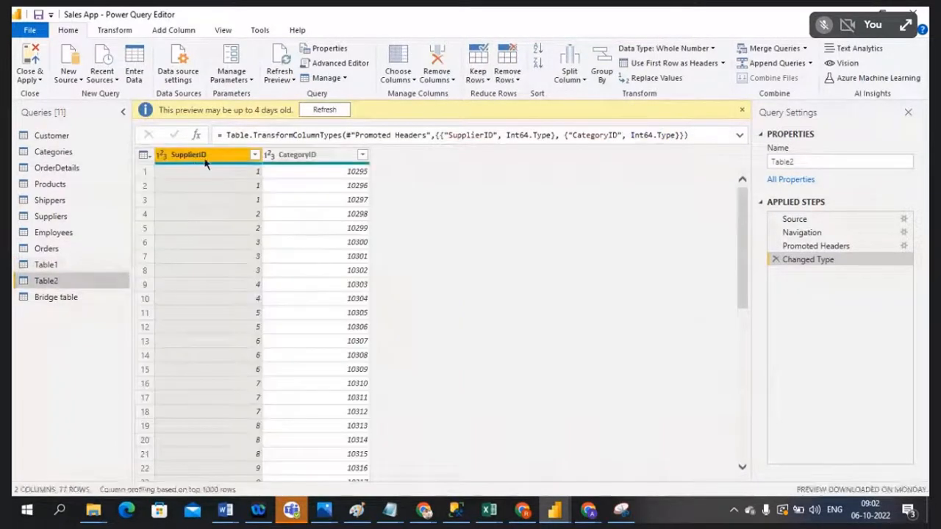
# Step: Remove the duplicate values from the SupplierID column of the Bridge table query
pyautogui.click(57, 297)
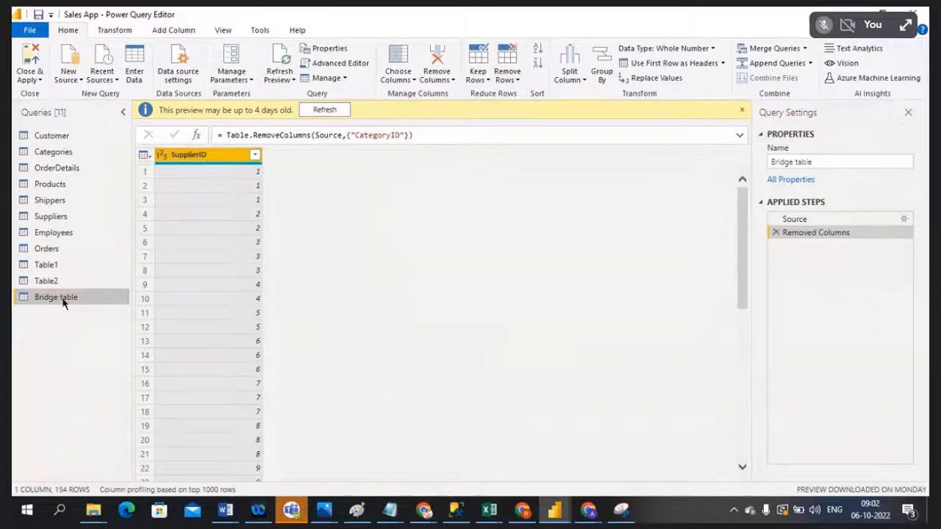
pyautogui.rightClick(214, 162)
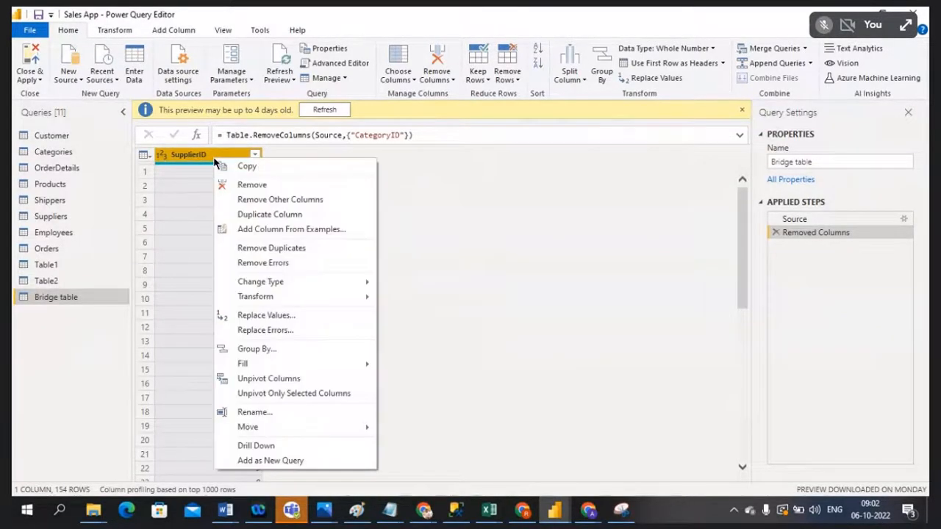
pyautogui.click(278, 253)
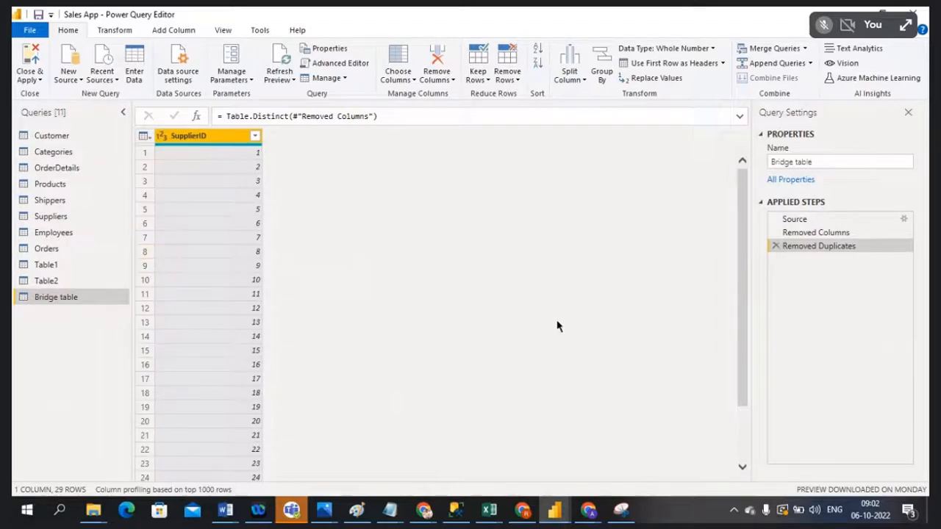
# Step: Close the query editor with the changes applied, and open the model view of the Sales App file
pyautogui.click(29, 81)
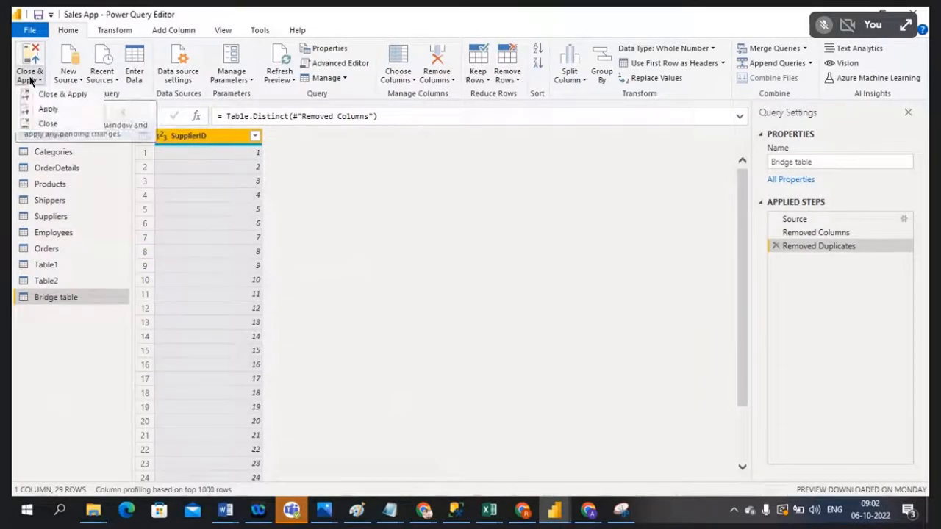
pyautogui.click(47, 95)
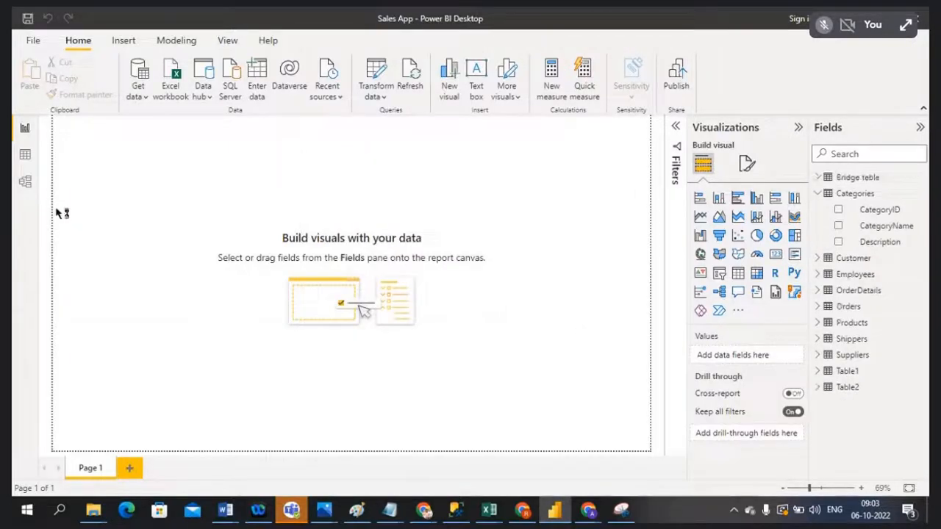
pyautogui.click(25, 185)
pyautogui.click(25, 185)
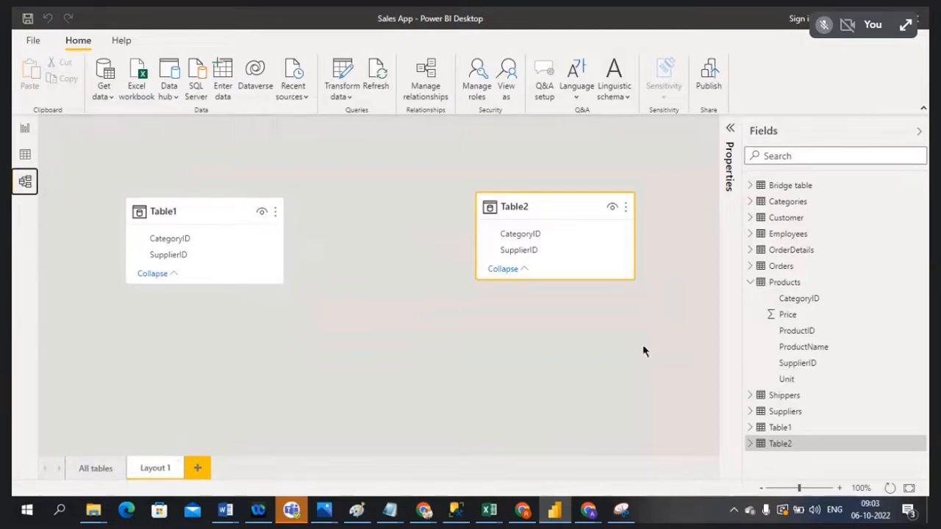
# Step: Add the Bridge table to Layout 1, make its card slightly taller and place it below and between Table1 and Table2
pyautogui.click(779, 444)
pyautogui.moveTo(794, 185); pyautogui.dragTo(322, 336)
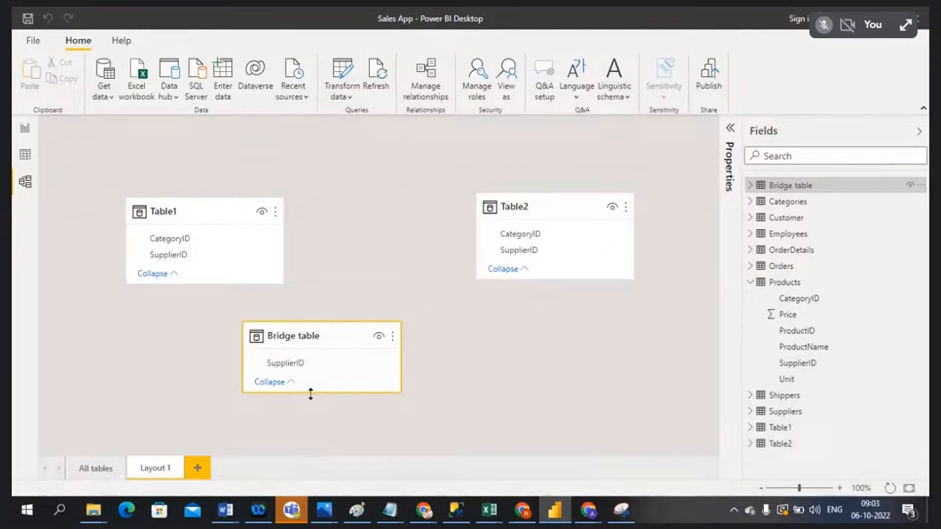
pyautogui.moveTo(310, 393); pyautogui.dragTo(310, 409)
pyautogui.moveTo(319, 335); pyautogui.dragTo(360, 342)
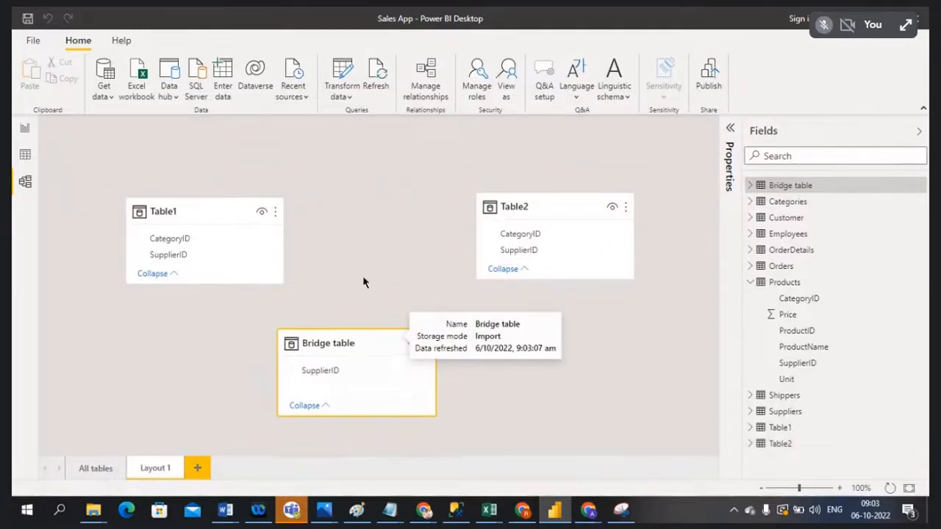
# Step: Try to relate Table1 directly to Table2 on SupplierID to check the proposed cardinality
pyautogui.click(363, 281)
pyautogui.moveTo(179, 257); pyautogui.dragTo(511, 257)
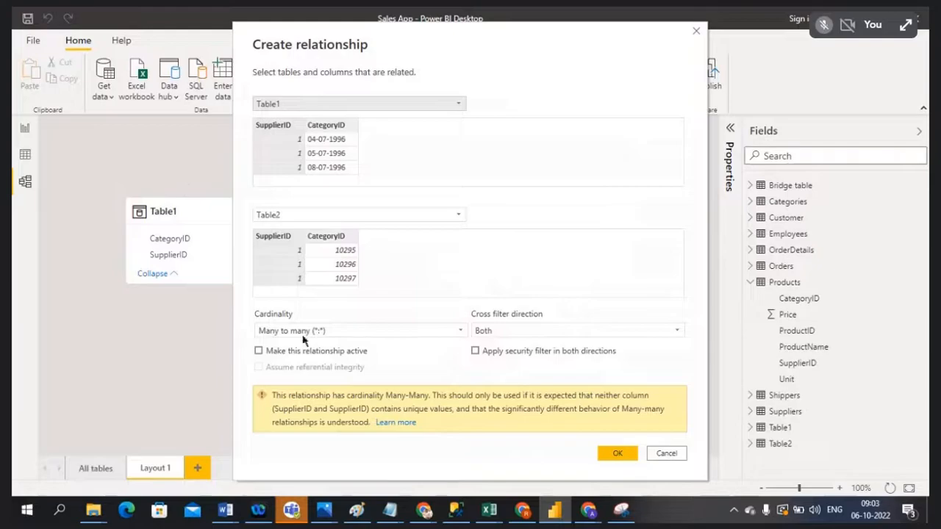
pyautogui.click(666, 453)
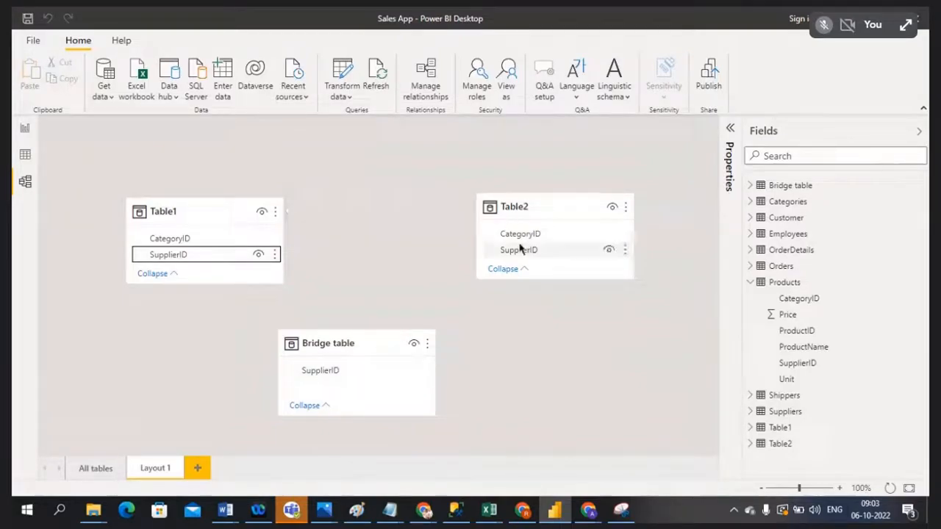
# Step: Relate the Bridge table's SupplierID to the SupplierID columns of Table2 and Table1, moving the Table1 card outward to make room
pyautogui.click(355, 371)
pyautogui.moveTo(238, 208); pyautogui.dragTo(176, 210)
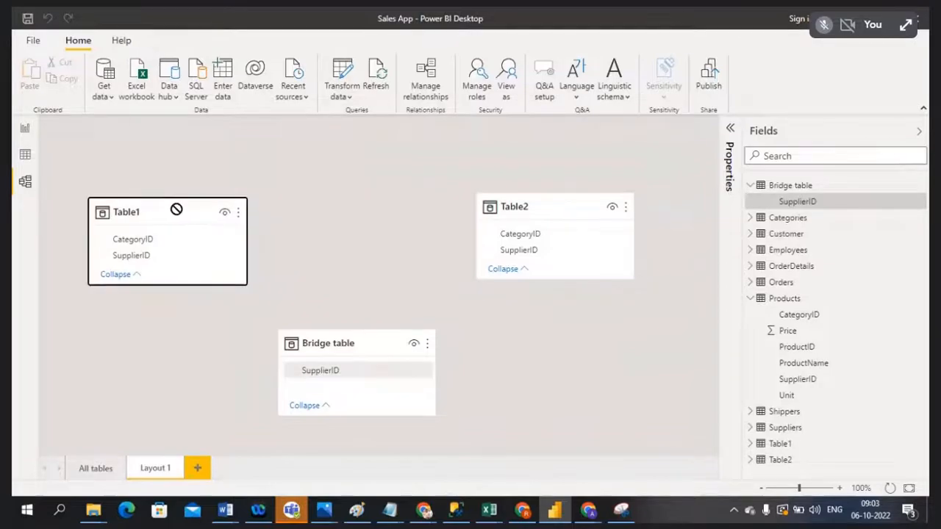
pyautogui.moveTo(364, 370); pyautogui.dragTo(552, 259)
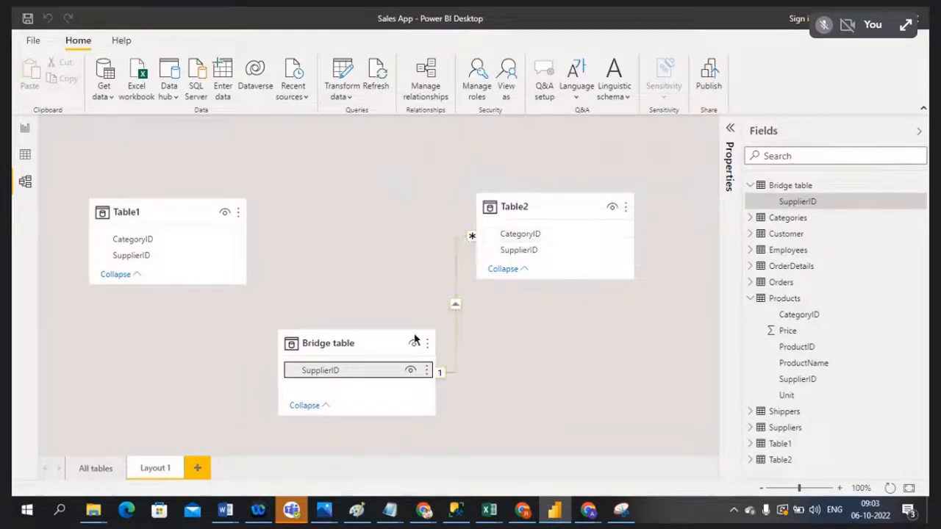
pyautogui.moveTo(342, 375); pyautogui.dragTo(202, 265)
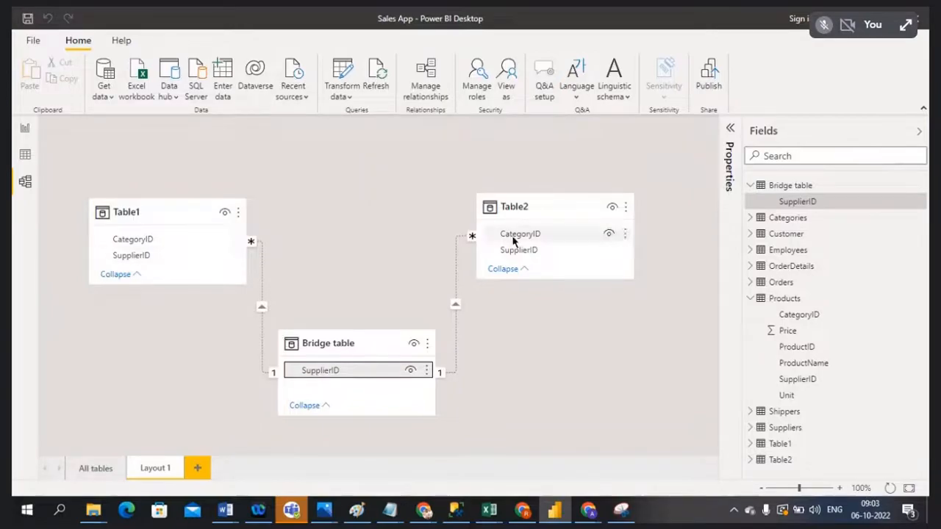
# Step: Rearrange Layout 1 by moving Table2 outward, enlarging the Bridge table card and placing it centred below the two tables
pyautogui.moveTo(361, 342); pyautogui.dragTo(361, 237)
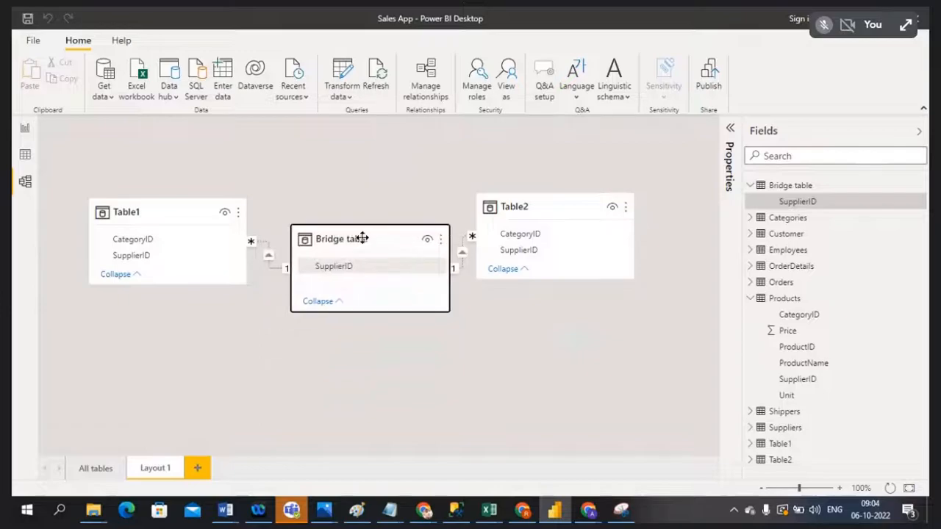
pyautogui.moveTo(515, 210); pyautogui.dragTo(576, 207)
pyautogui.click(168, 213)
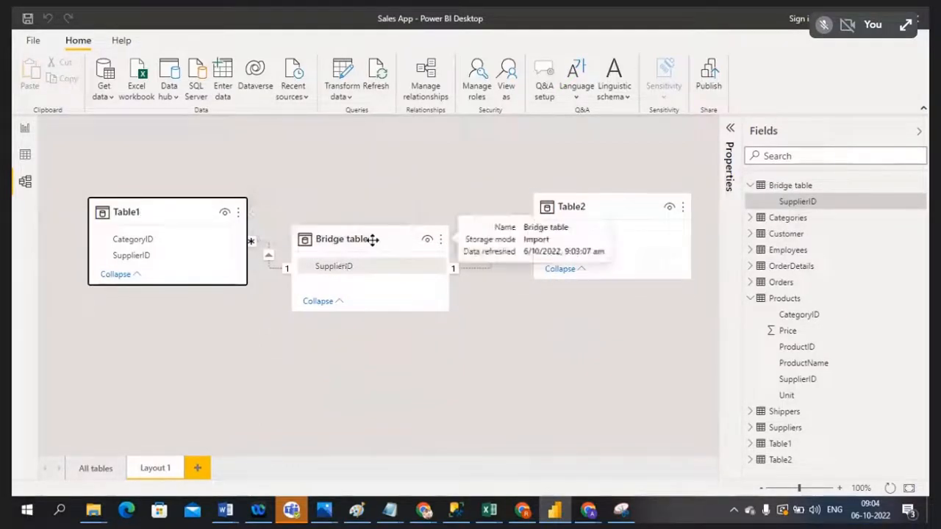
pyautogui.moveTo(373, 241); pyautogui.dragTo(382, 240)
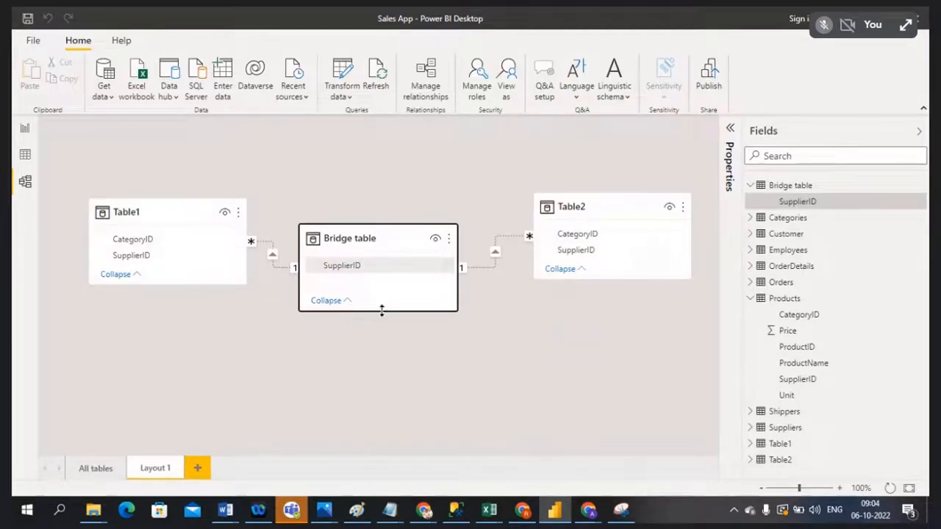
pyautogui.moveTo(382, 310); pyautogui.dragTo(381, 331)
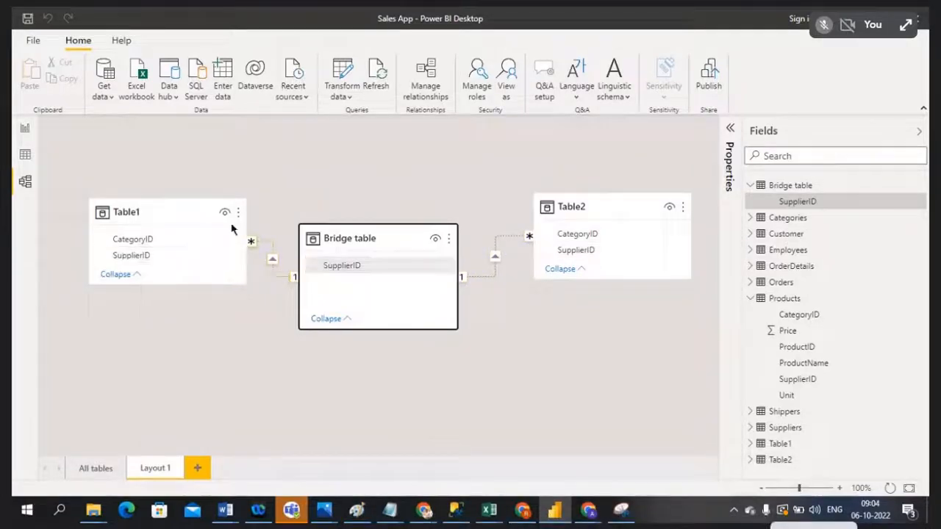
pyautogui.moveTo(402, 238); pyautogui.dragTo(401, 317)
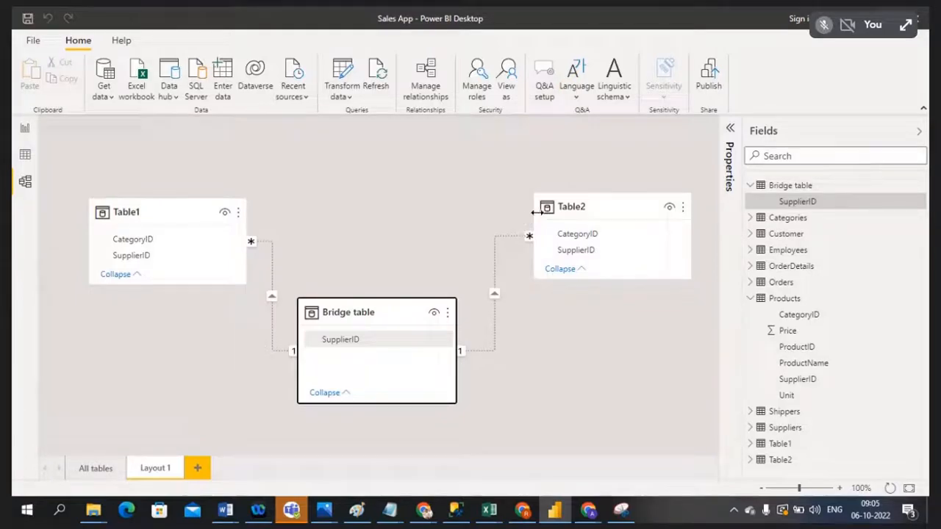
pyautogui.moveTo(540, 219)
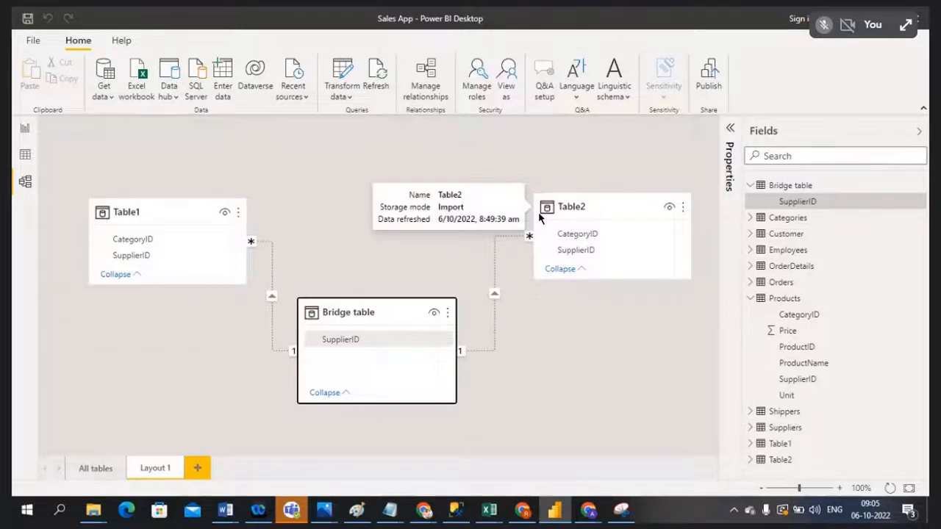
# Step: Examine the relationships across the whole model in the All tables layout, from Employees through to the Bridge table
pyautogui.click(96, 471)
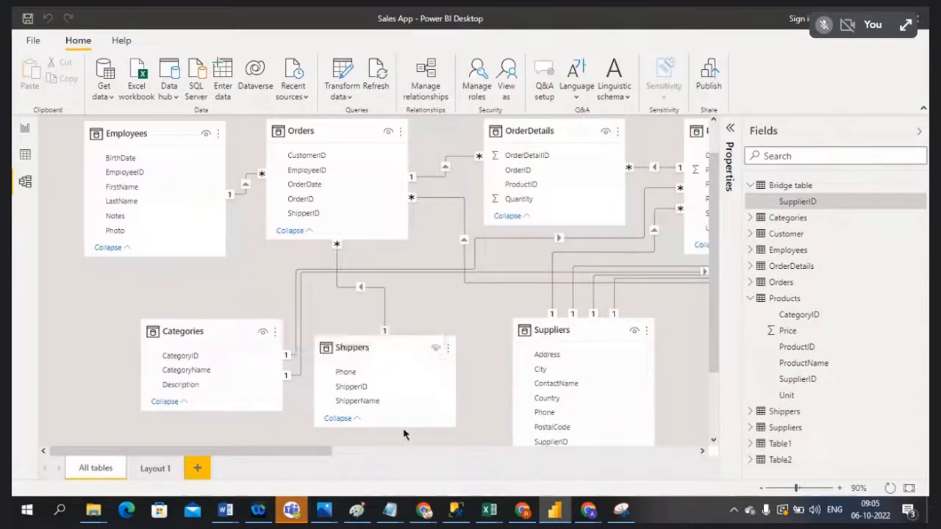
pyautogui.moveTo(308, 451); pyautogui.dragTo(698, 458)
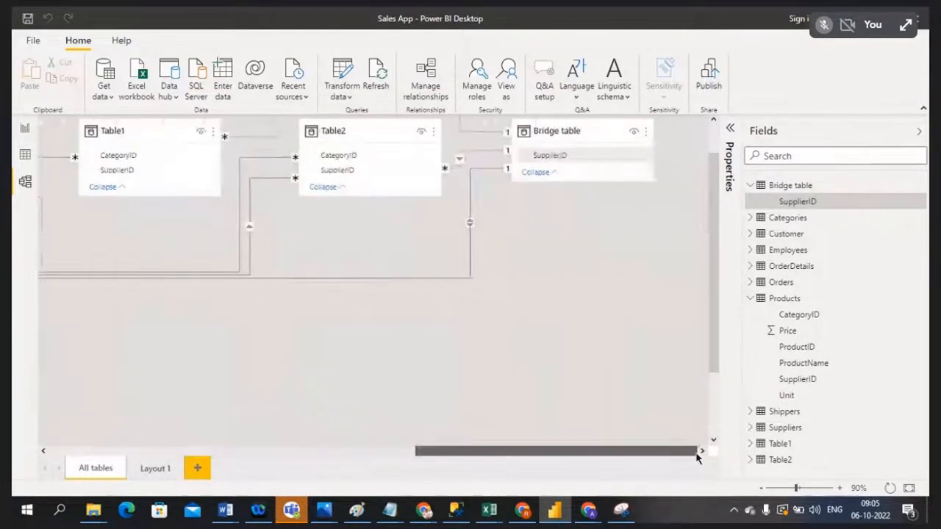
pyautogui.moveTo(574, 454); pyautogui.dragTo(209, 445)
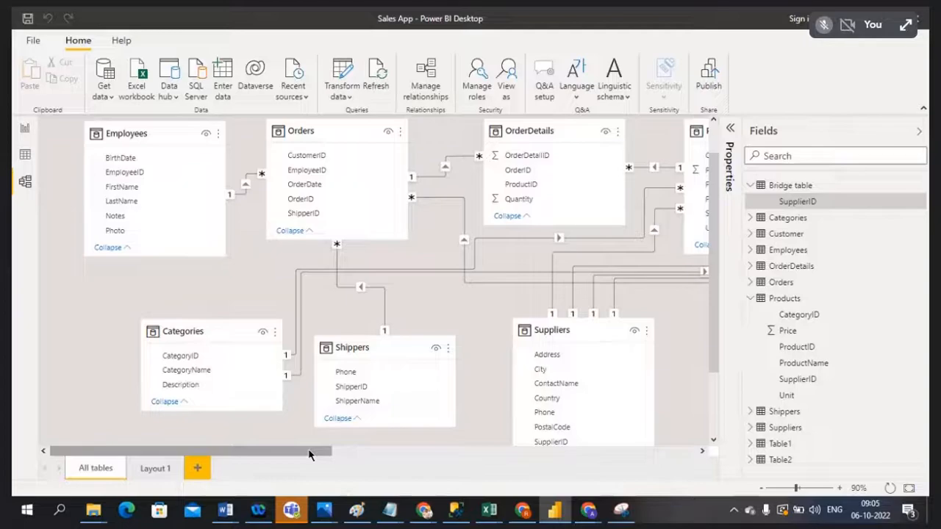
pyautogui.moveTo(309, 455)
pyautogui.mouseDown()
pyautogui.moveTo(359, 454)
pyautogui.moveTo(310, 454)
pyautogui.mouseUp()
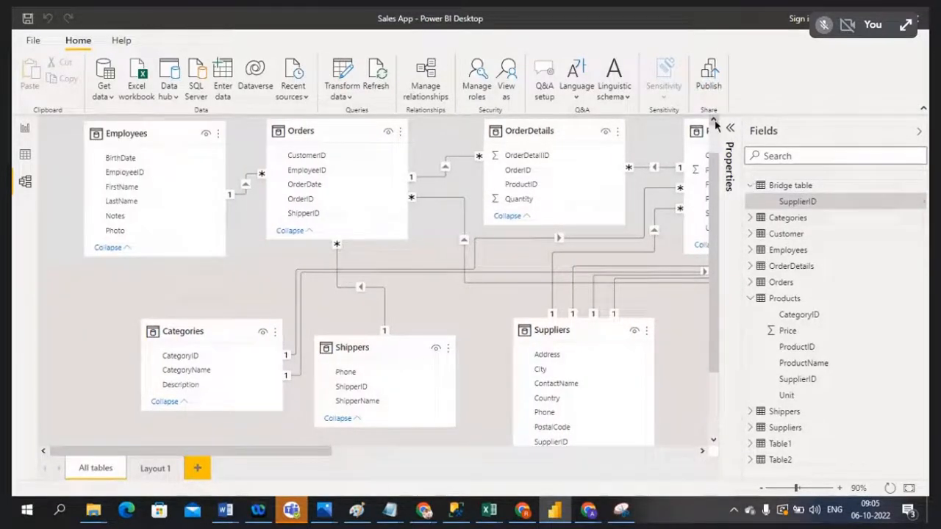
pyautogui.click(713, 120)
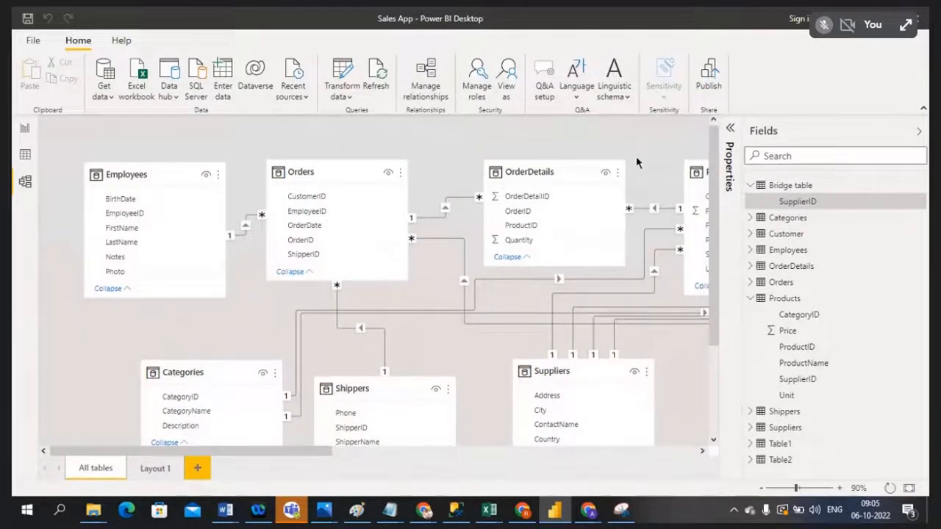
pyautogui.click(154, 175)
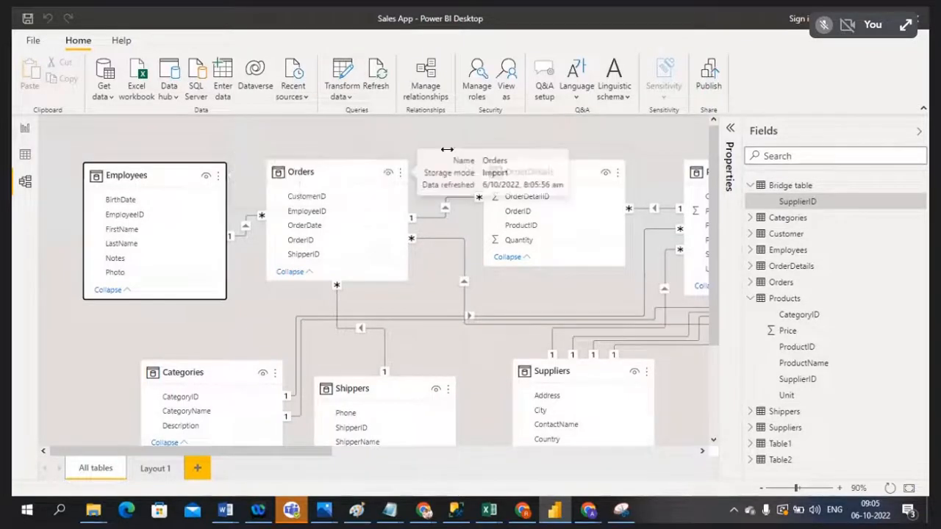
# Step: In the All tables layout, raise Shippers, shift Categories outward below Employees, and move OrderDetails and Products further along the upper row
pyautogui.moveTo(387, 391); pyautogui.dragTo(389, 356)
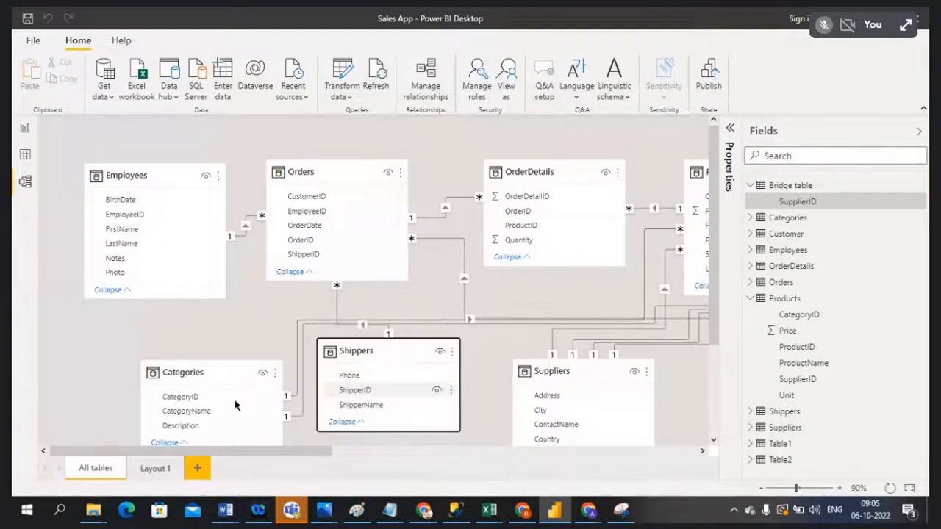
pyautogui.moveTo(206, 372); pyautogui.dragTo(157, 364)
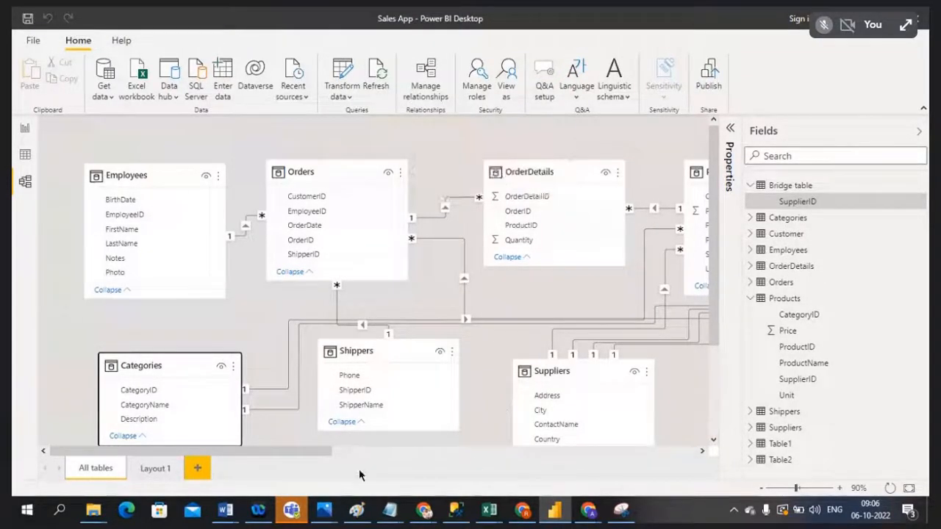
pyautogui.moveTo(286, 454); pyautogui.dragTo(450, 450)
pyautogui.moveTo(390, 170); pyautogui.dragTo(511, 150)
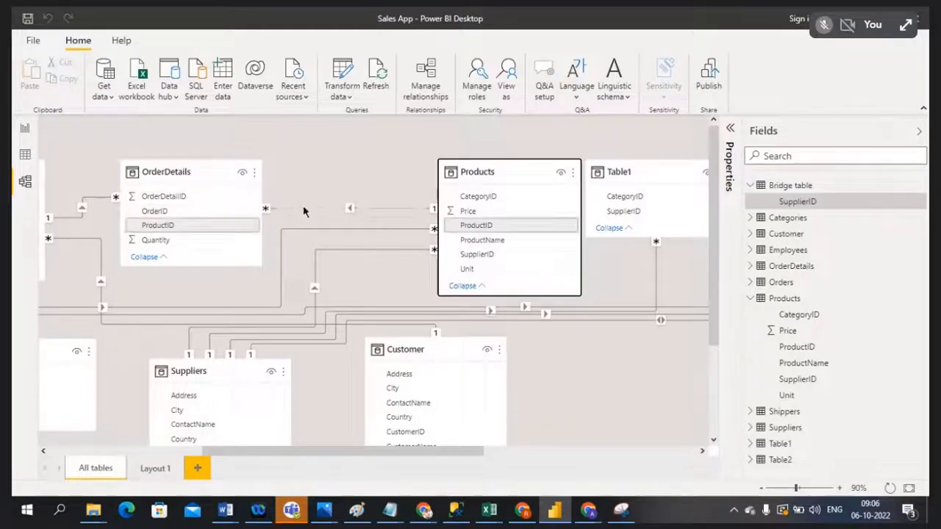
pyautogui.moveTo(189, 176)
pyautogui.moveTo(189, 177); pyautogui.dragTo(313, 176)
pyautogui.moveTo(506, 179)
pyautogui.moveTo(506, 179); pyautogui.dragTo(524, 178)
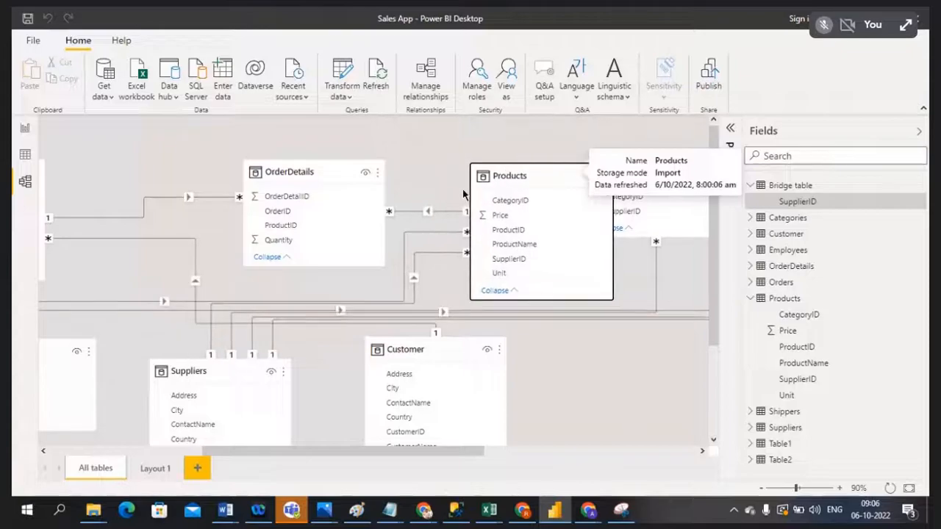
# Step: Lower the Customer and Table1 cards, level OrderDetails with Products, and place Suppliers directly beneath OrderDetails
pyautogui.moveTo(446, 343); pyautogui.dragTo(451, 421)
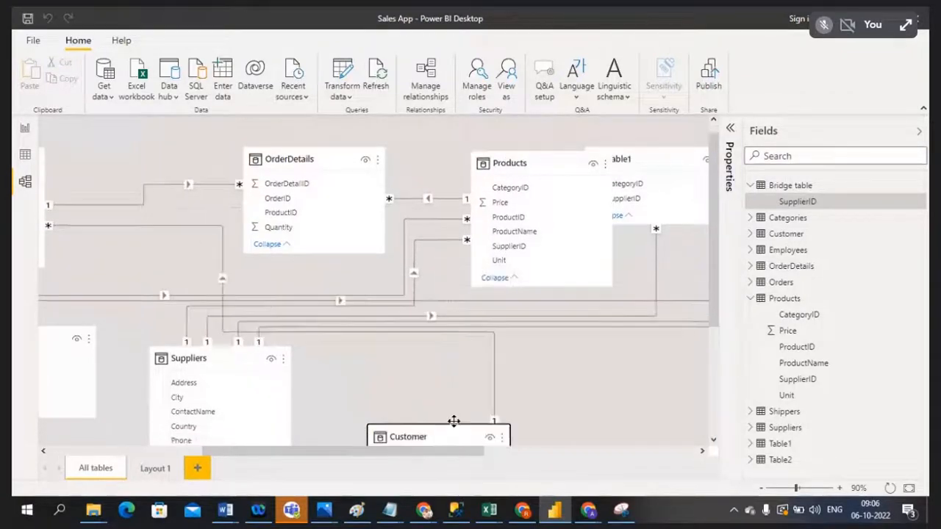
pyautogui.moveTo(660, 159); pyautogui.dragTo(640, 443)
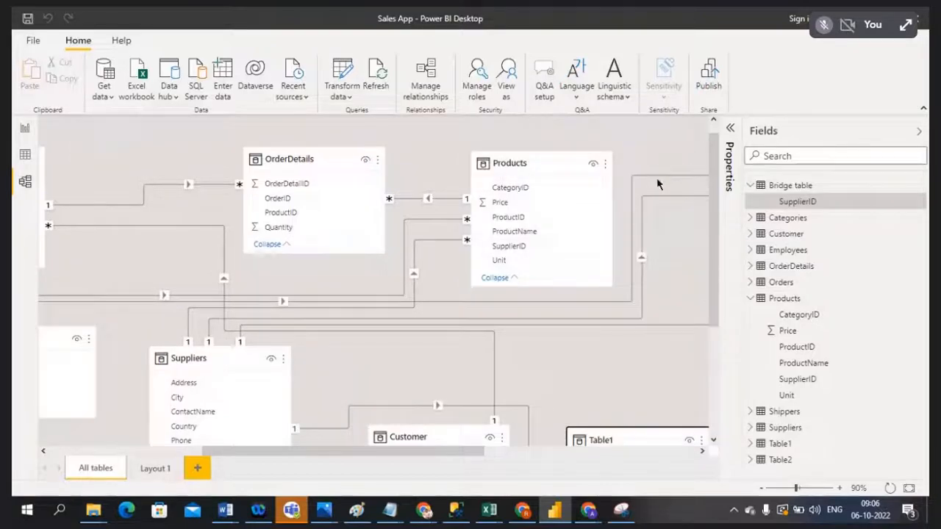
pyautogui.moveTo(340, 163); pyautogui.dragTo(336, 151)
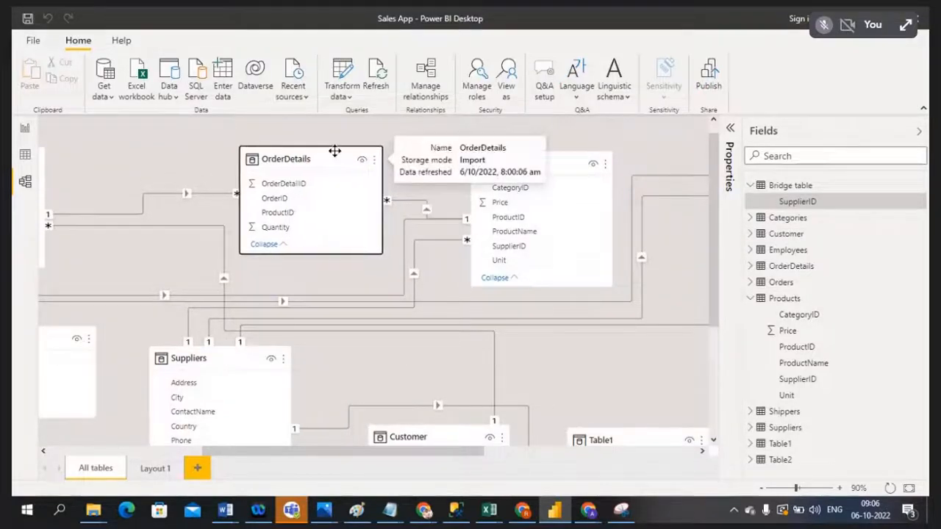
pyautogui.moveTo(561, 164); pyautogui.dragTo(555, 152)
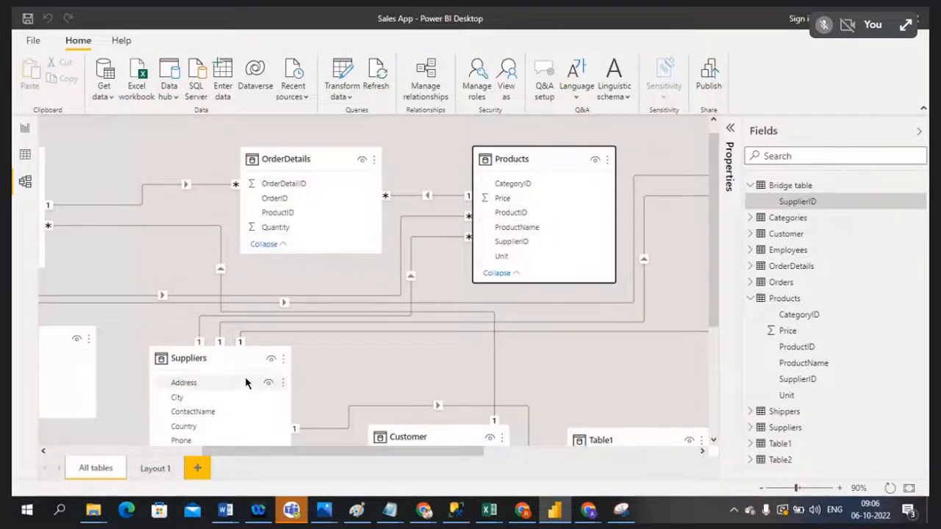
pyautogui.moveTo(258, 355); pyautogui.dragTo(330, 298)
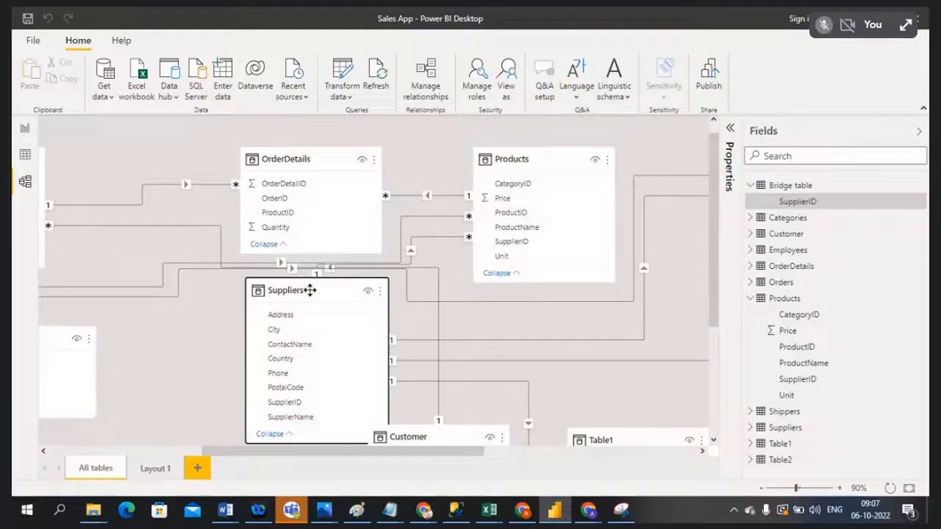
pyautogui.moveTo(311, 287); pyautogui.dragTo(306, 303)
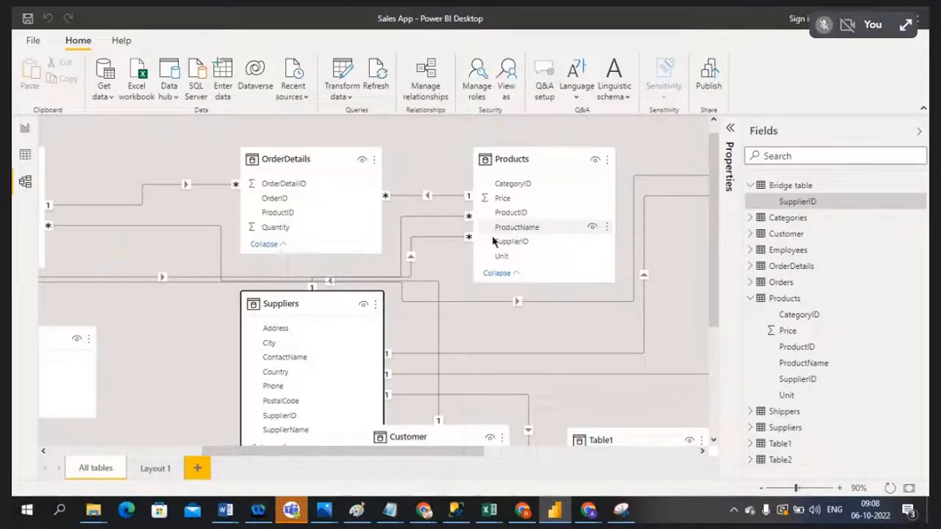
# Step: Delete the Bridge table and Table2 from the model, confirming each deletion
pyautogui.moveTo(476, 454); pyautogui.dragTo(680, 453)
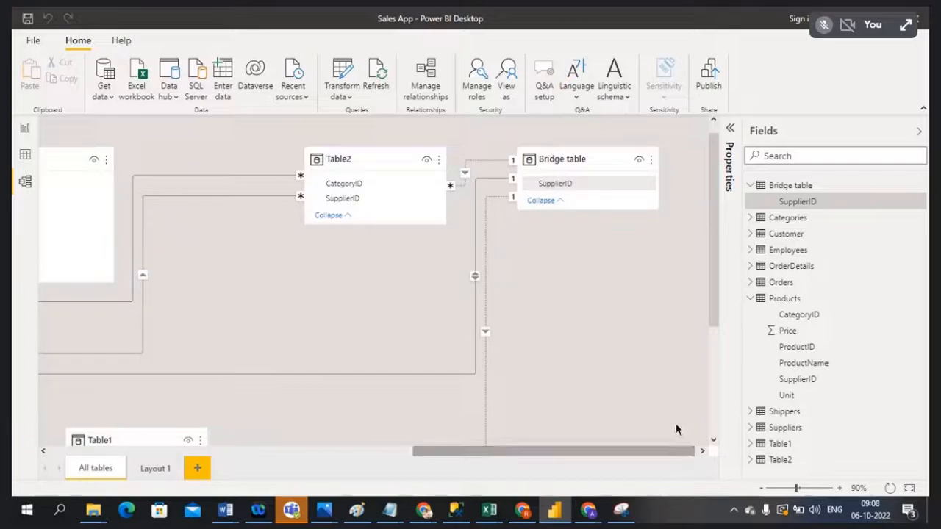
pyautogui.click(587, 160)
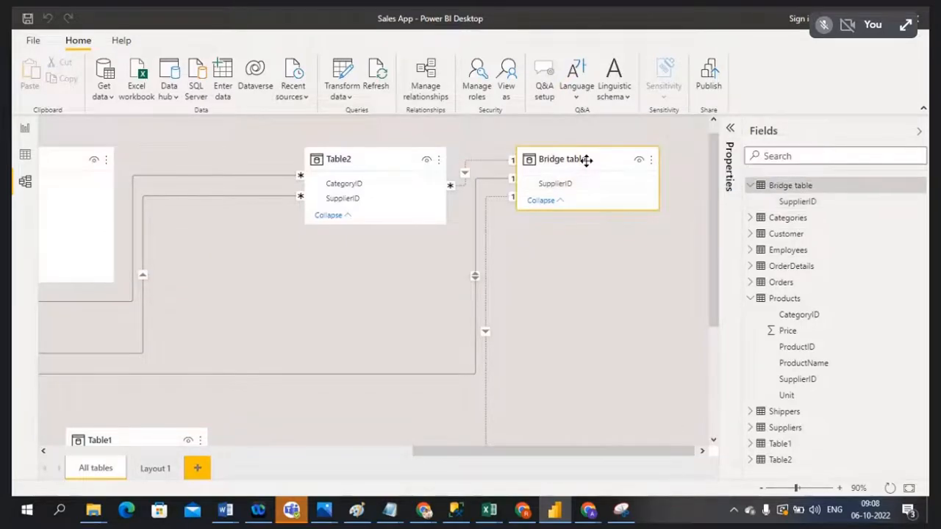
pyautogui.press('Delete')
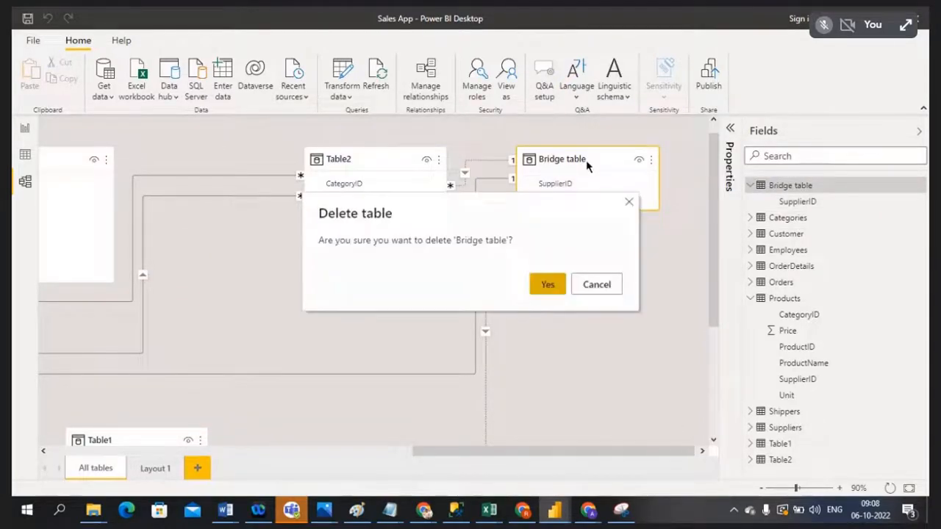
pyautogui.click(553, 280)
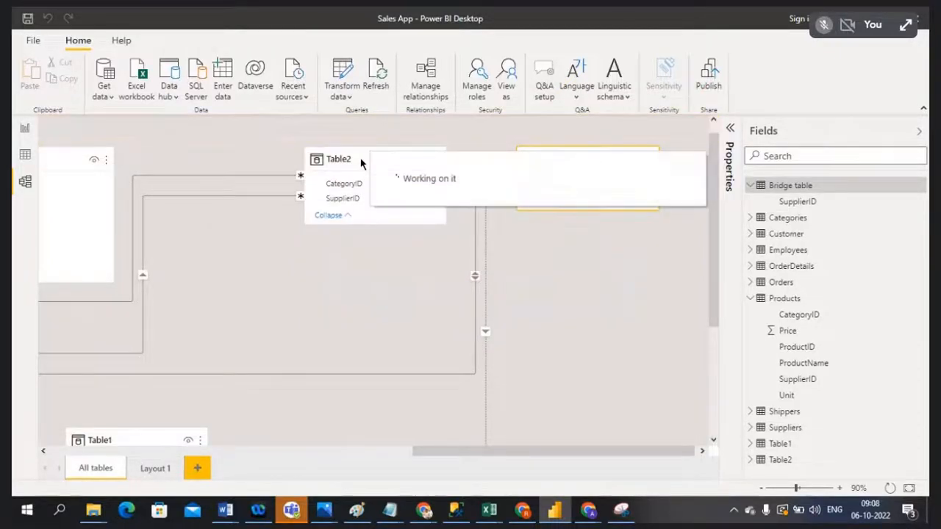
pyautogui.click(560, 175)
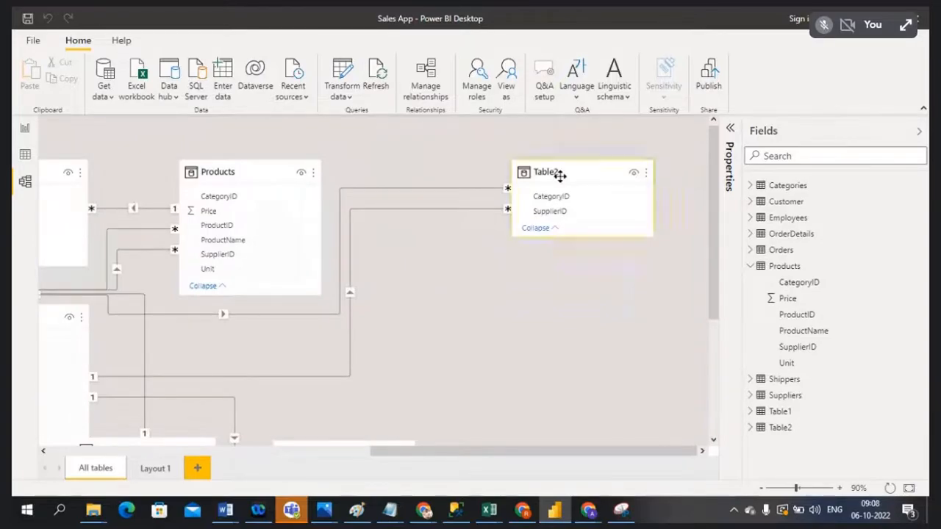
pyautogui.press('Delete')
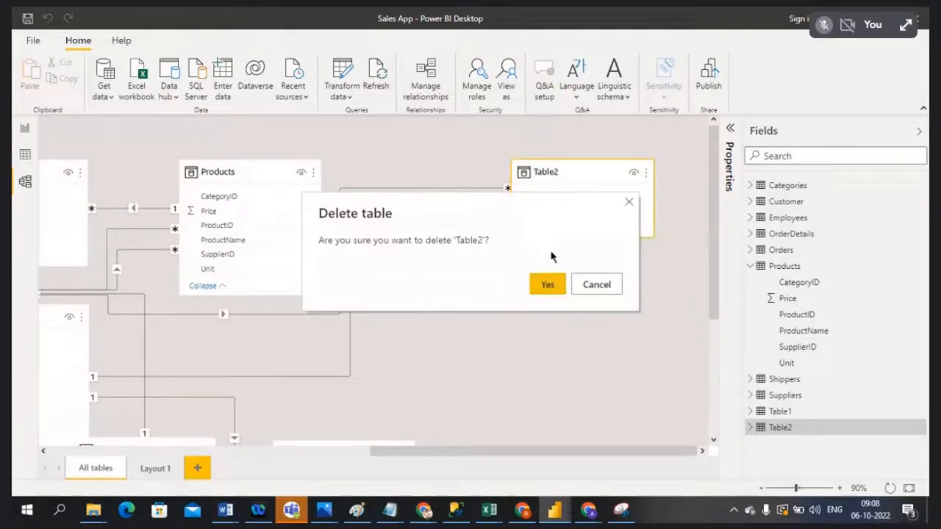
pyautogui.click(547, 283)
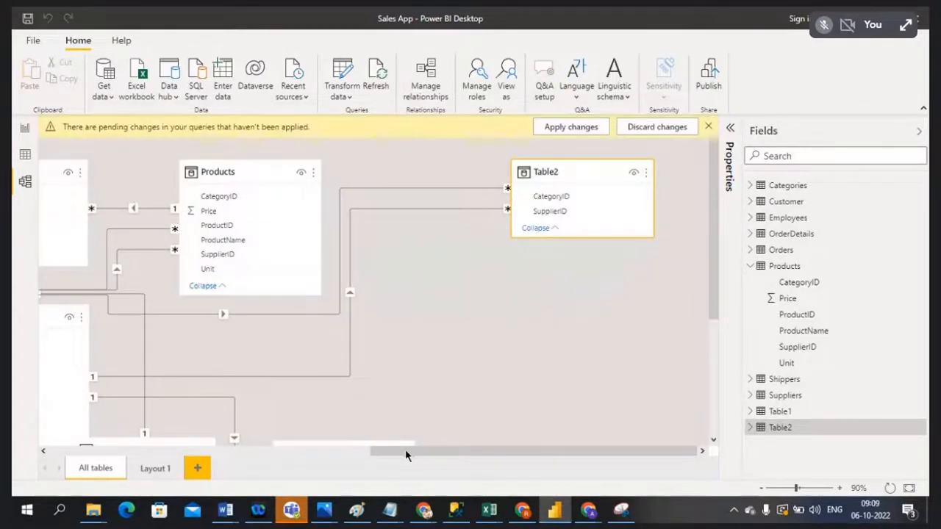
# Step: Make the Shippers card slightly taller and move the Suppliers card closer to it
pyautogui.moveTo(407, 455); pyautogui.dragTo(219, 453)
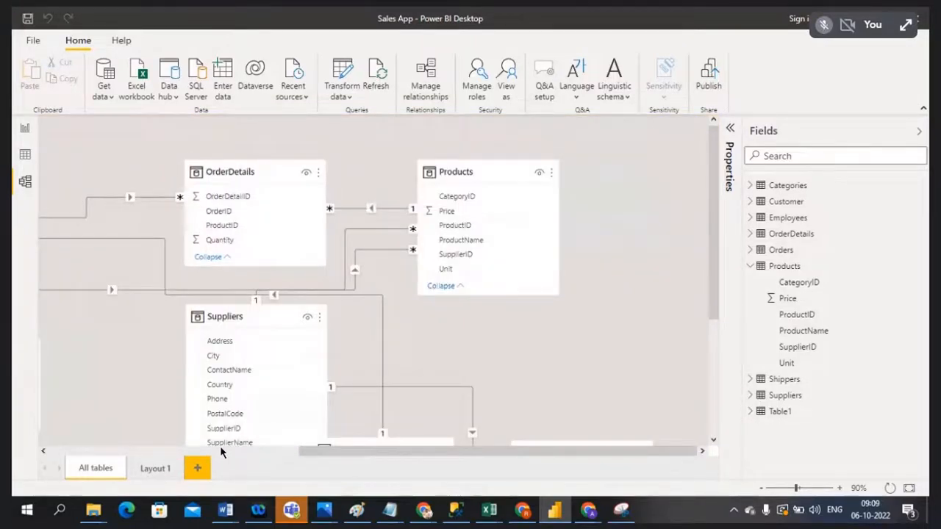
pyautogui.moveTo(366, 452); pyautogui.dragTo(96, 453)
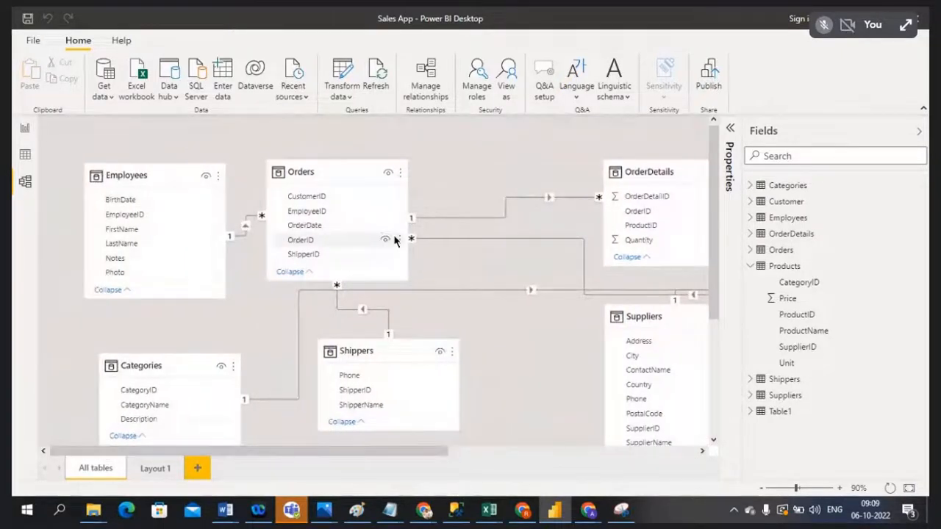
pyautogui.scroll(-1, 289, 334)
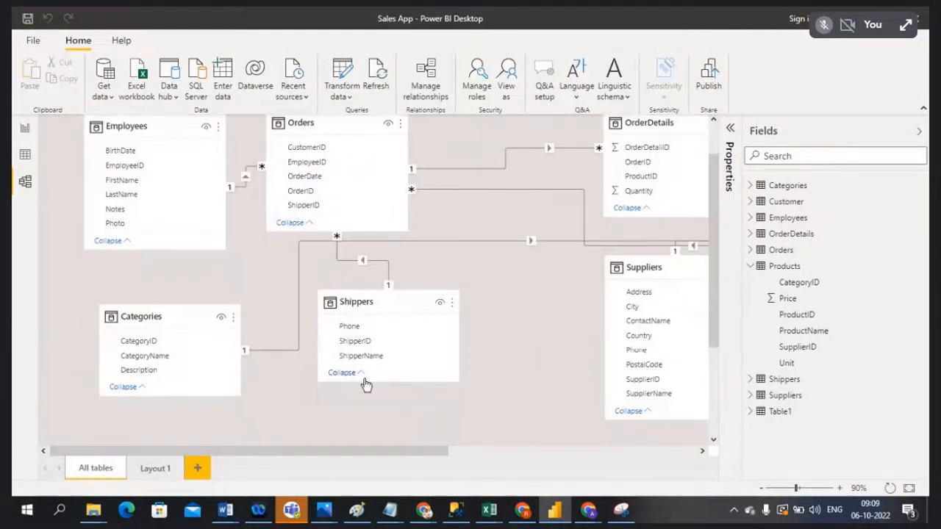
pyautogui.moveTo(368, 381); pyautogui.dragTo(367, 401)
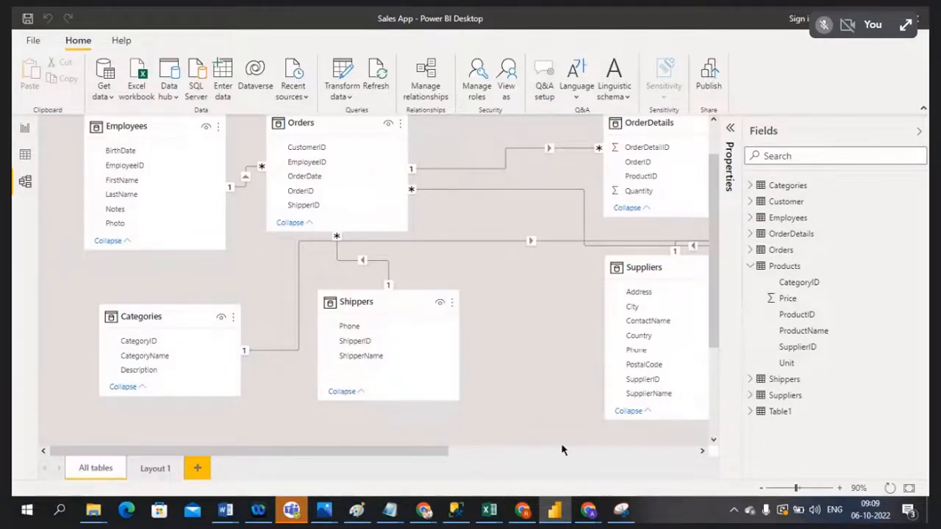
pyautogui.moveTo(652, 268); pyautogui.dragTo(569, 272)
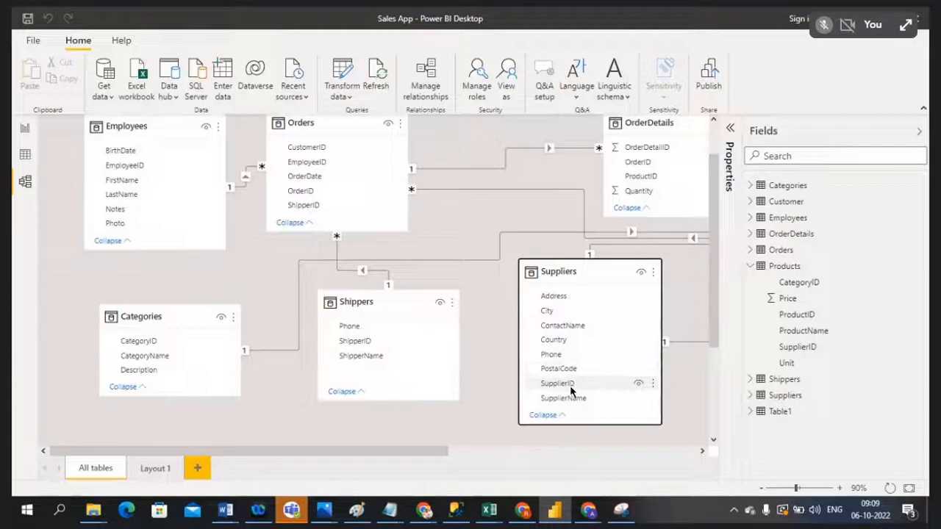
# Step: Delete Table1, the table beside Customer, from the model and confirm the deletion
pyautogui.moveTo(426, 453); pyautogui.dragTo(506, 455)
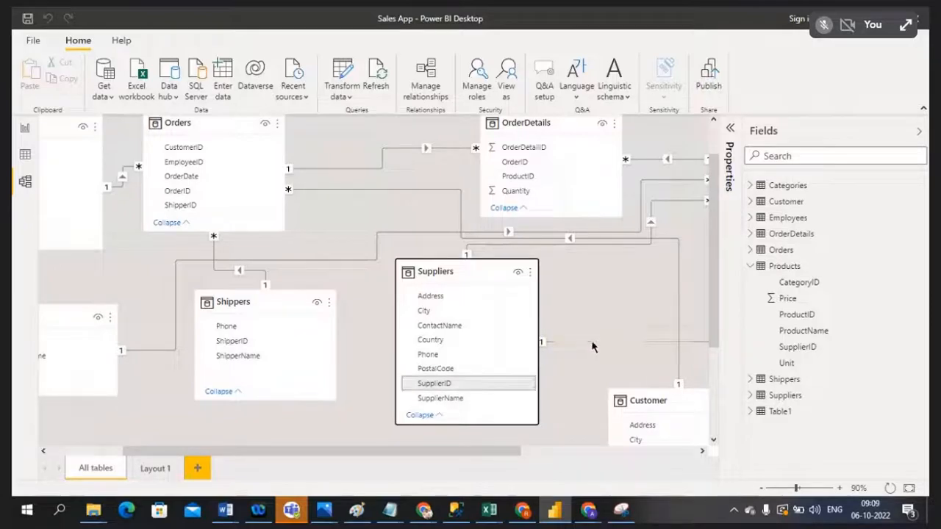
pyautogui.moveTo(510, 455); pyautogui.dragTo(579, 450)
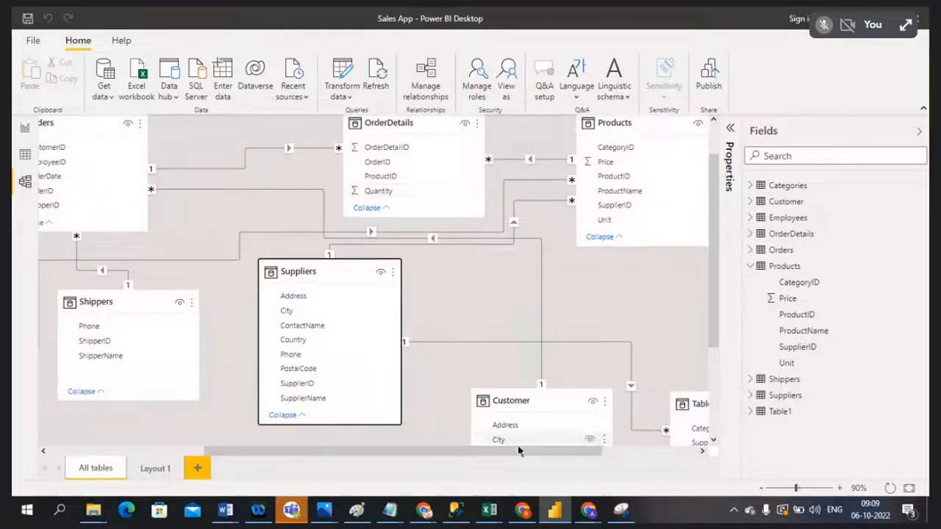
pyautogui.moveTo(518, 451); pyautogui.dragTo(596, 450)
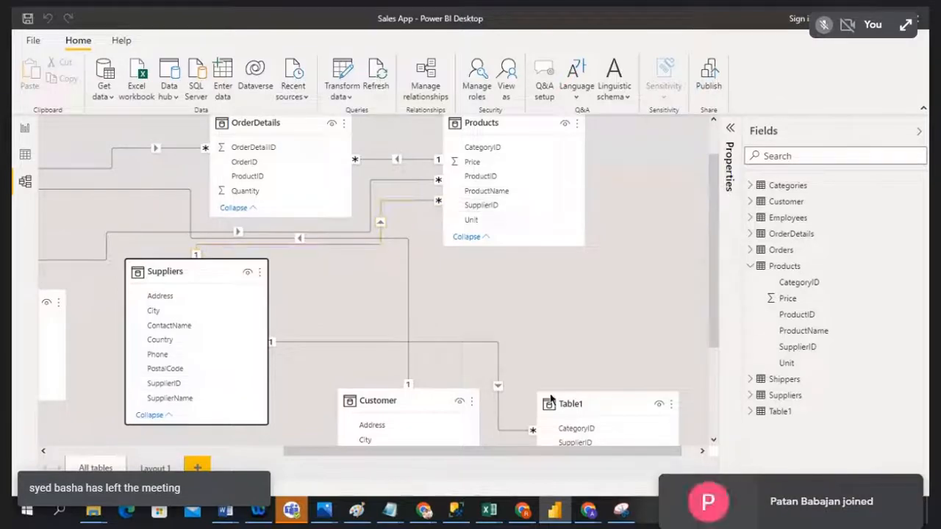
pyautogui.moveTo(716, 311); pyautogui.dragTo(695, 361)
pyautogui.click(616, 300)
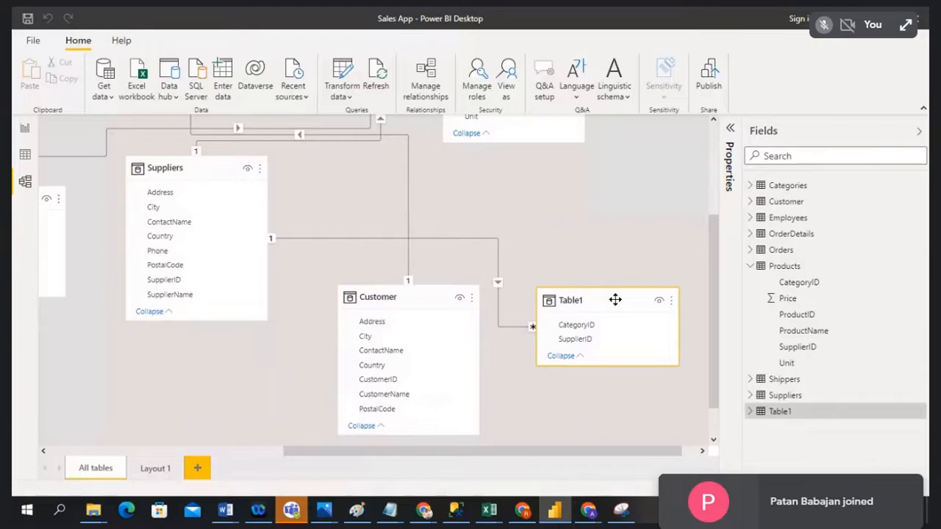
pyautogui.press('Delete')
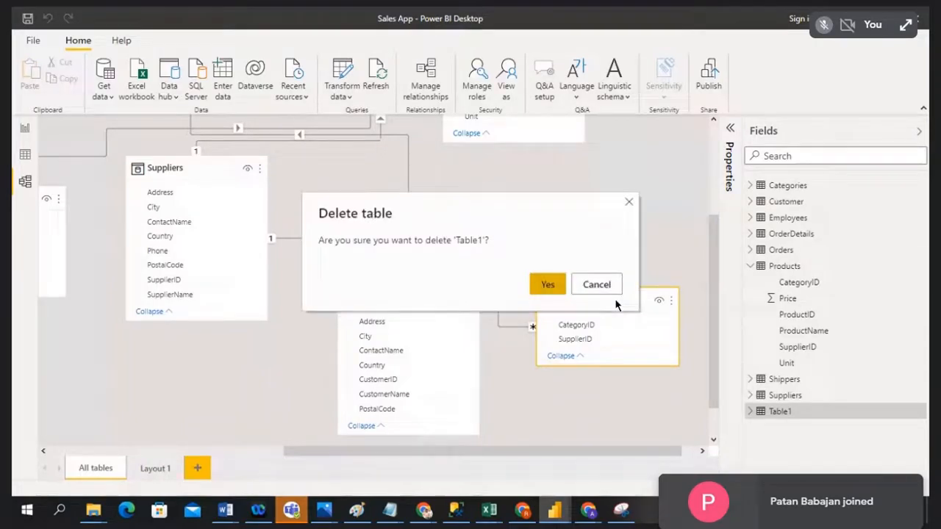
pyautogui.click(548, 285)
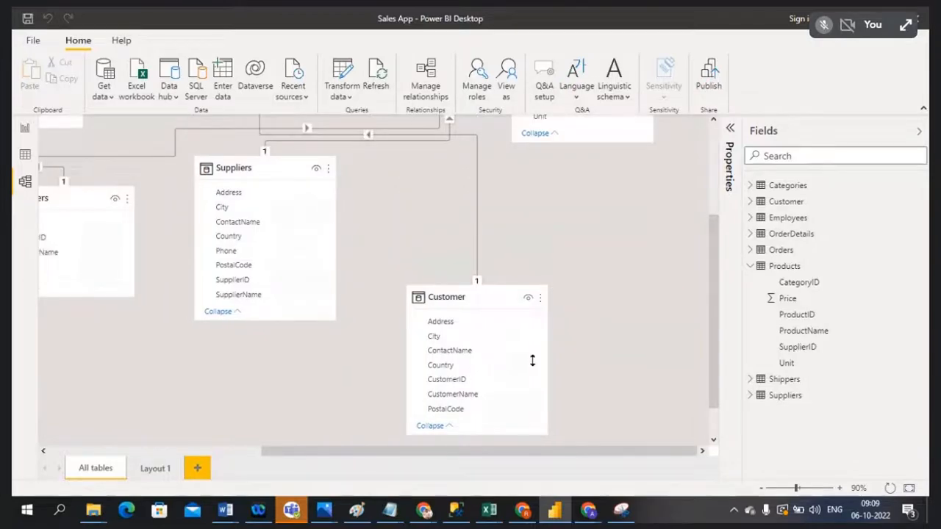
# Step: Lower the Suppliers card to sit beside Customer, and move Customer slightly up and away from Suppliers
pyautogui.click(463, 380)
pyautogui.moveTo(296, 173); pyautogui.dragTo(292, 289)
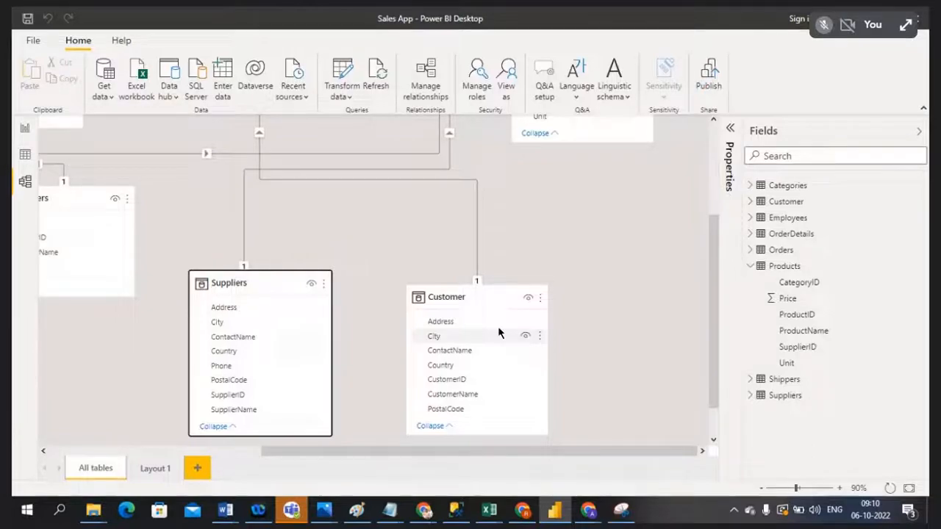
pyautogui.moveTo(497, 333); pyautogui.dragTo(540, 285)
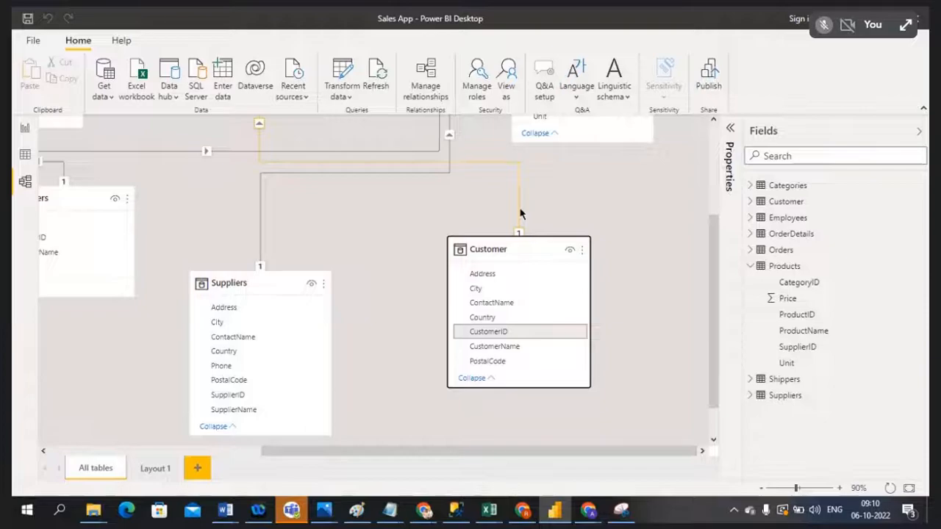
pyautogui.moveTo(496, 250)
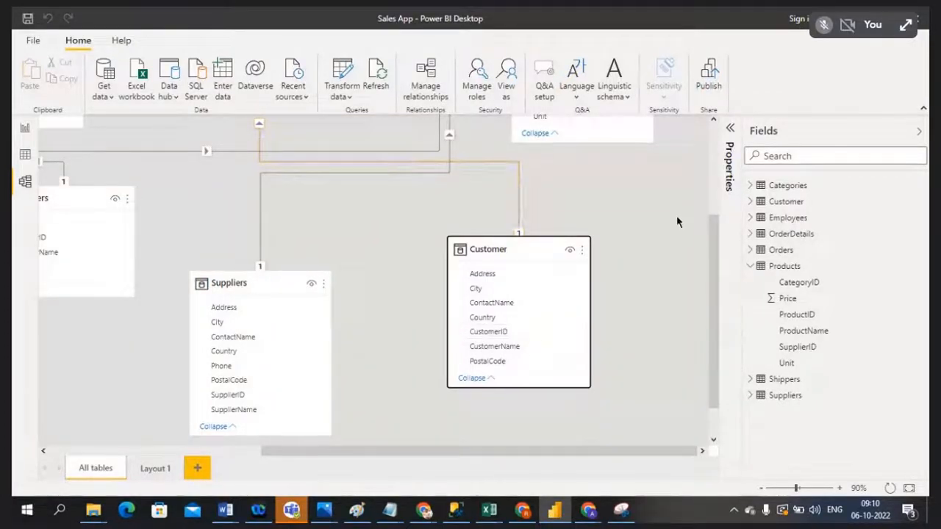
# Step: Place the Orders card directly beneath OrderDetails and raise Customer beneath Products to shorten the line between Orders and Customer
pyautogui.moveTo(719, 243); pyautogui.dragTo(727, 175)
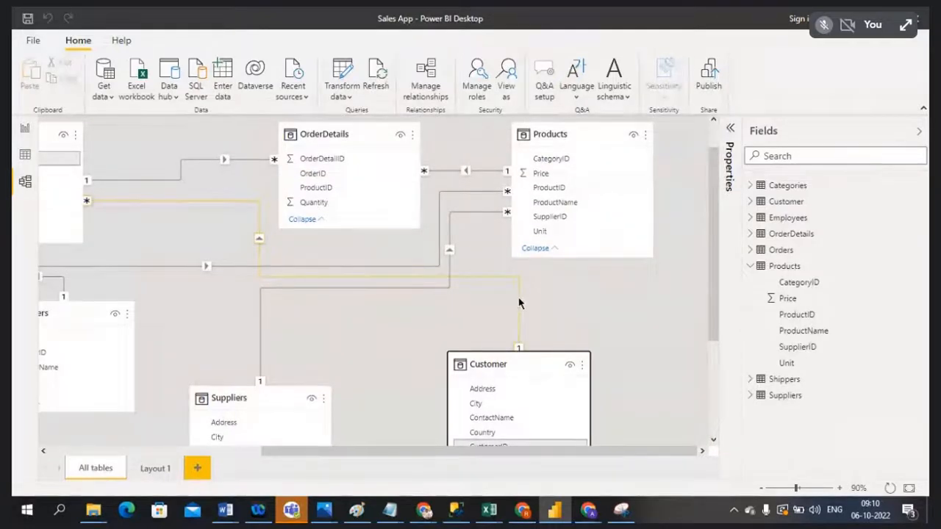
pyautogui.moveTo(51, 131); pyautogui.dragTo(183, 197)
pyautogui.moveTo(278, 224); pyautogui.dragTo(364, 245)
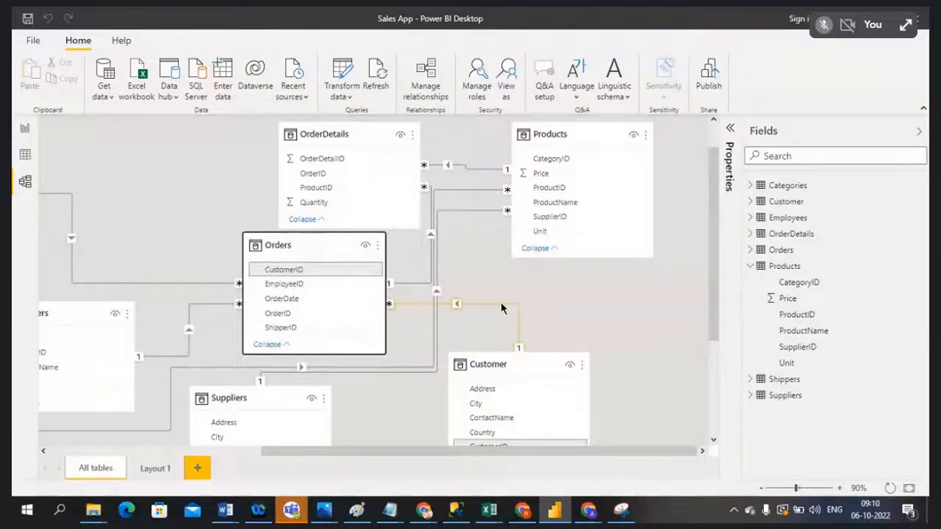
pyautogui.click(536, 360)
pyautogui.moveTo(539, 346); pyautogui.dragTo(545, 318)
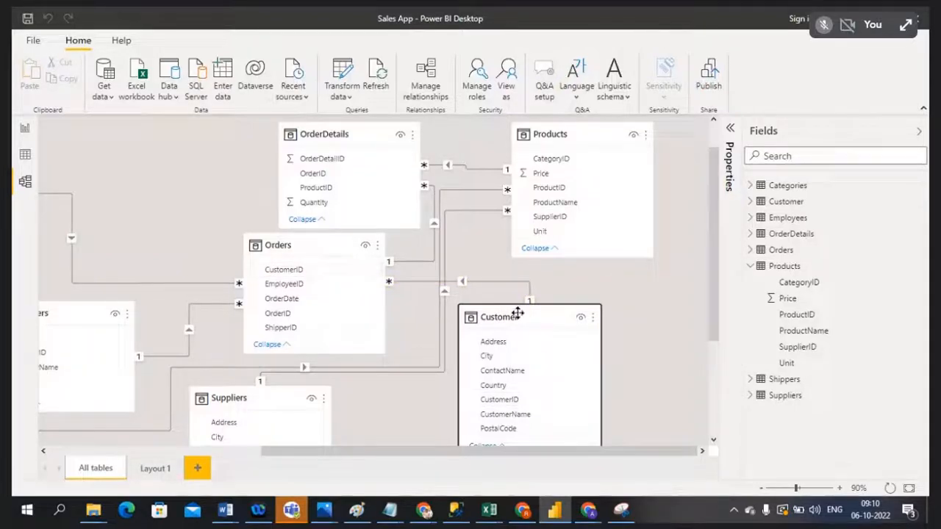
pyautogui.moveTo(518, 317); pyautogui.dragTo(525, 300)
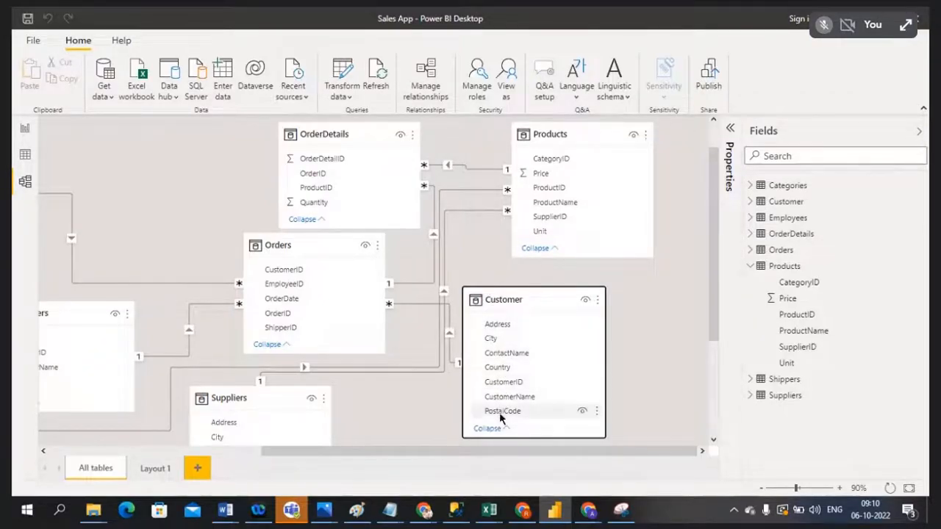
# Step: Place the Suppliers card beneath Orders and relate Customer's PostalCode to Suppliers' PostalCode
pyautogui.moveTo(256, 397); pyautogui.dragTo(325, 425)
pyautogui.moveTo(714, 331); pyautogui.dragTo(714, 361)
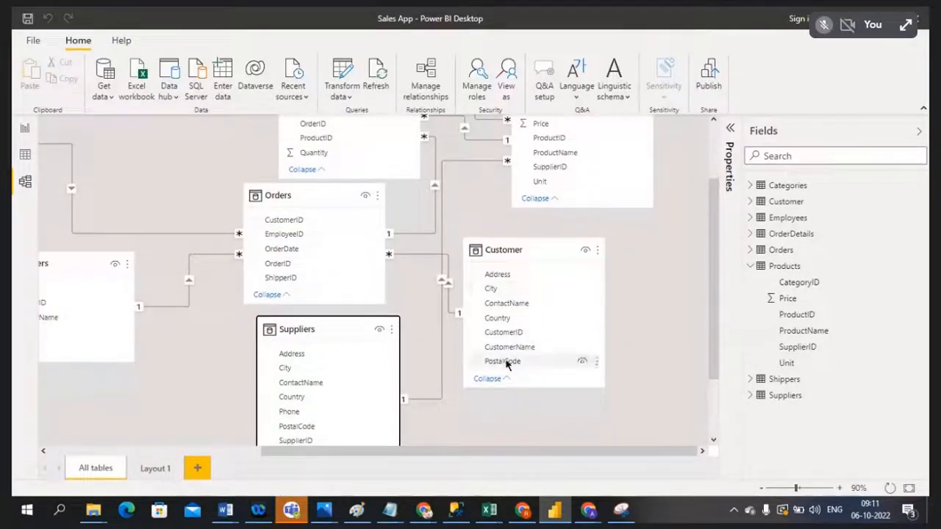
pyautogui.moveTo(505, 364); pyautogui.dragTo(338, 427)
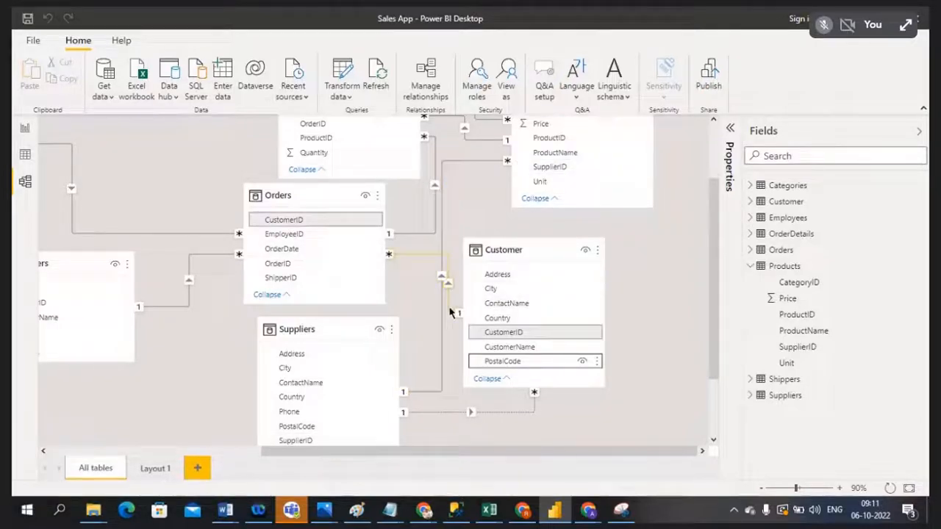
# Step: Spread out the cards so Suppliers, Orders and Customer sit side by side, with Orders in the middle
pyautogui.moveTo(497, 250); pyautogui.dragTo(590, 245)
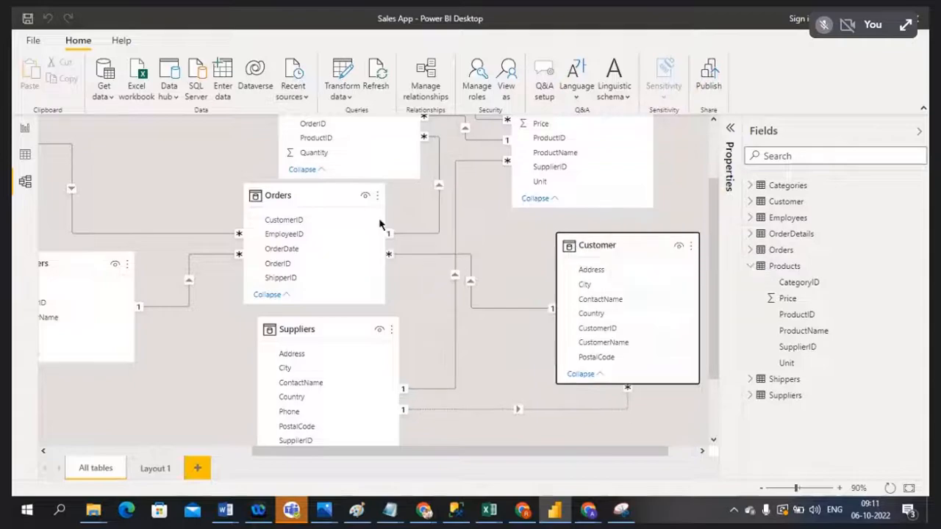
pyautogui.moveTo(348, 197); pyautogui.dragTo(482, 268)
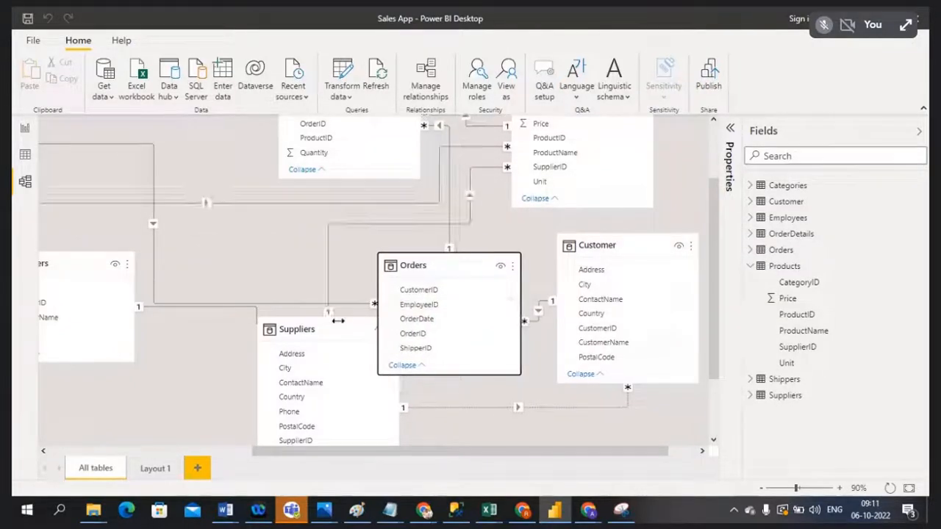
pyautogui.moveTo(328, 326); pyautogui.dragTo(250, 322)
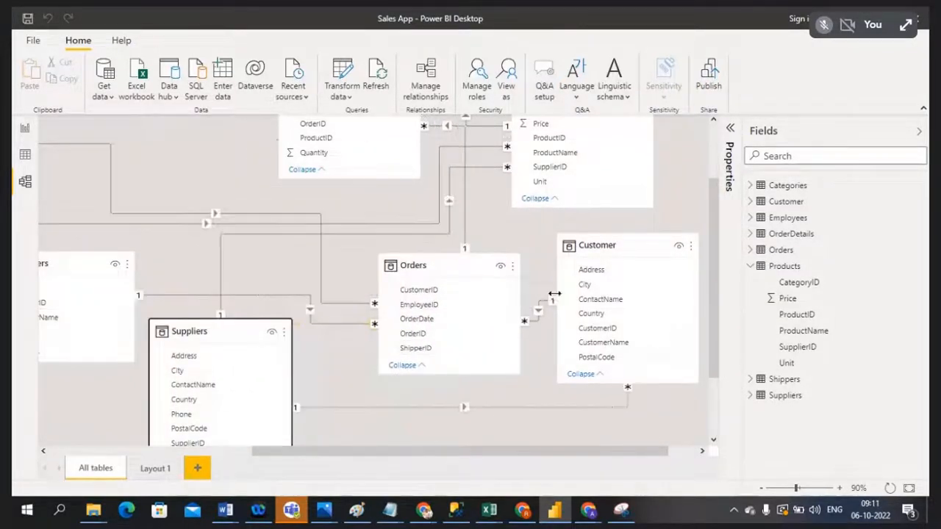
pyautogui.moveTo(470, 263); pyautogui.dragTo(401, 267)
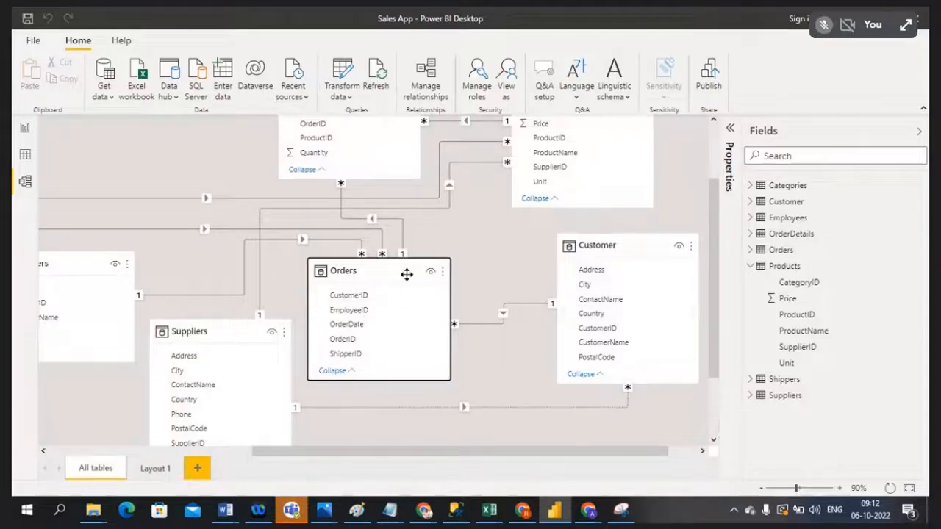
pyautogui.moveTo(399, 273); pyautogui.dragTo(438, 277)
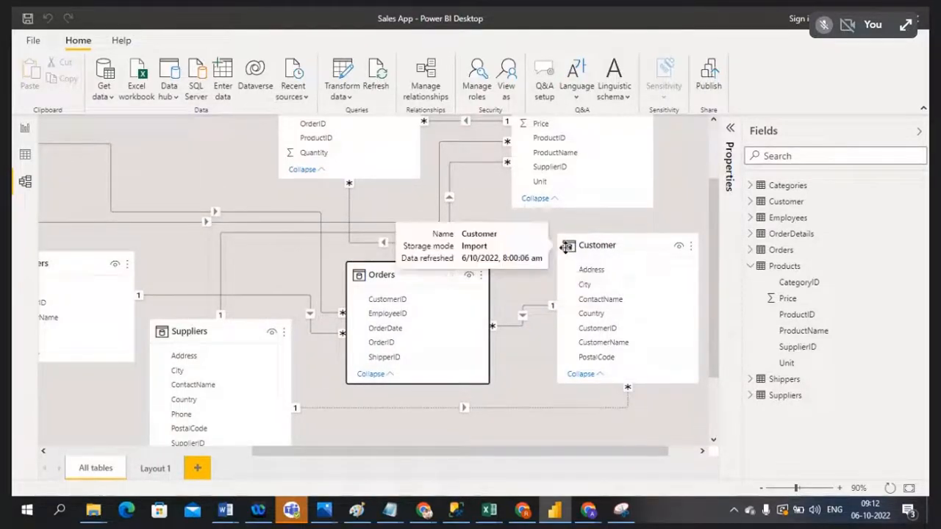
# Step: Add a table visual to the report's Page 1 and fill it with the Customer table's City field
pyautogui.click(23, 134)
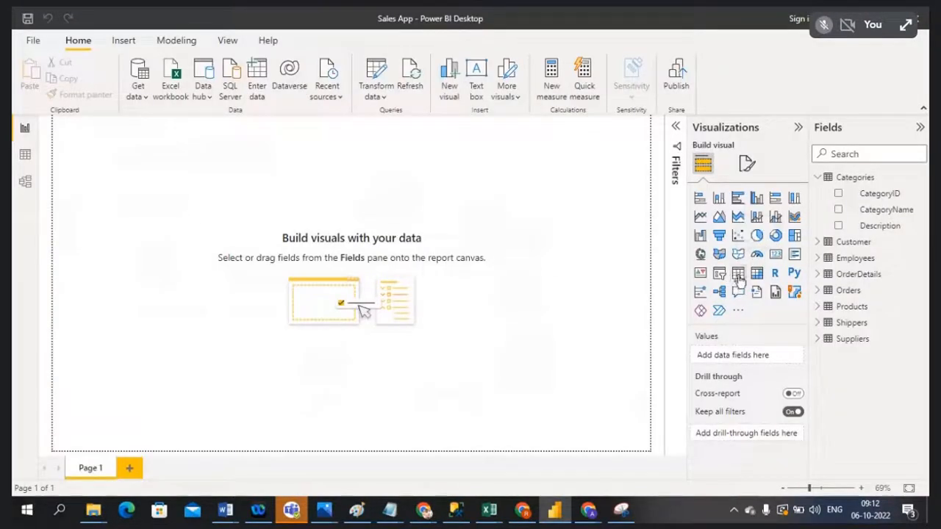
pyautogui.click(740, 282)
pyautogui.moveTo(111, 133); pyautogui.dragTo(130, 187)
pyautogui.click(820, 178)
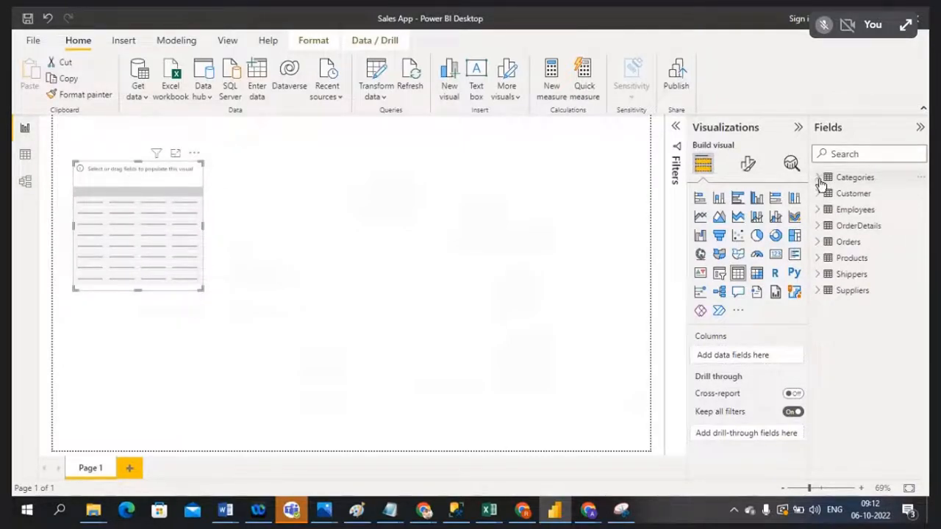
pyautogui.click(820, 193)
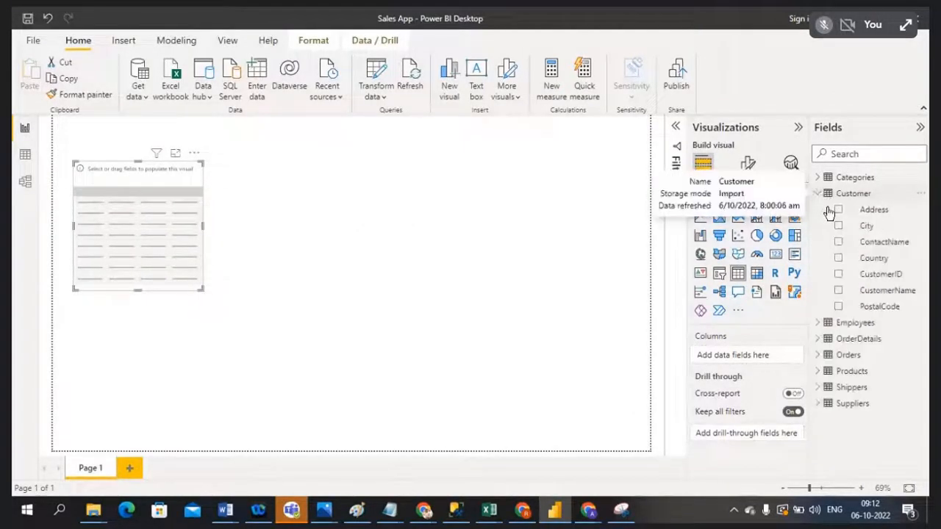
pyautogui.click(838, 226)
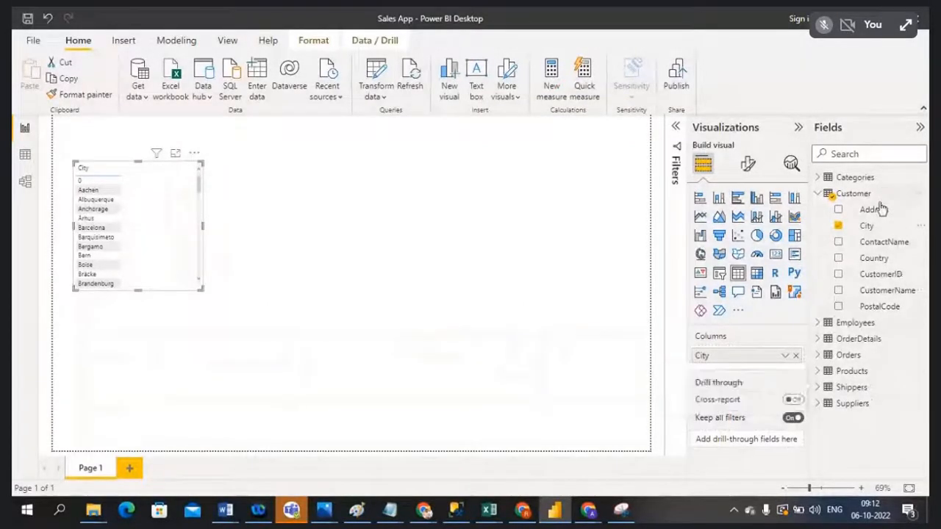
# Step: Add CustomerID from the Orders table to the table visual and summarize it as Count
pyautogui.click(818, 355)
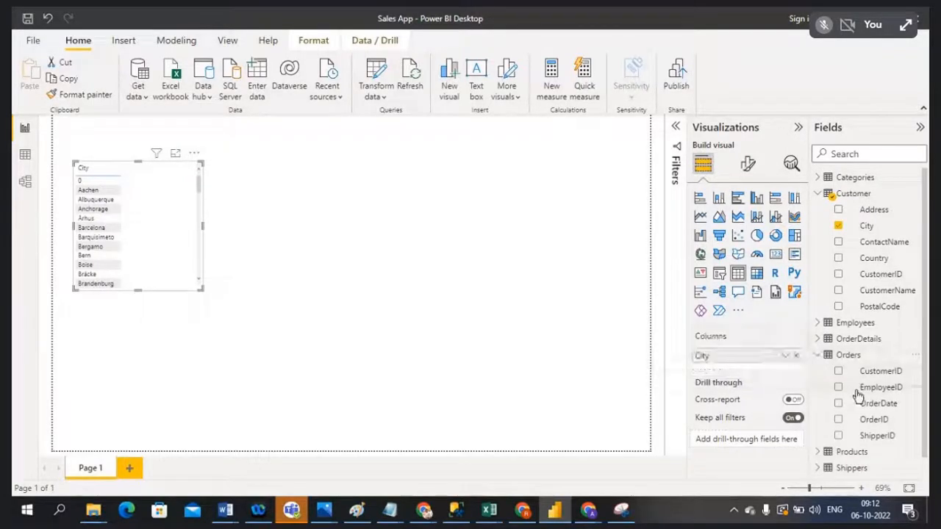
pyautogui.click(839, 373)
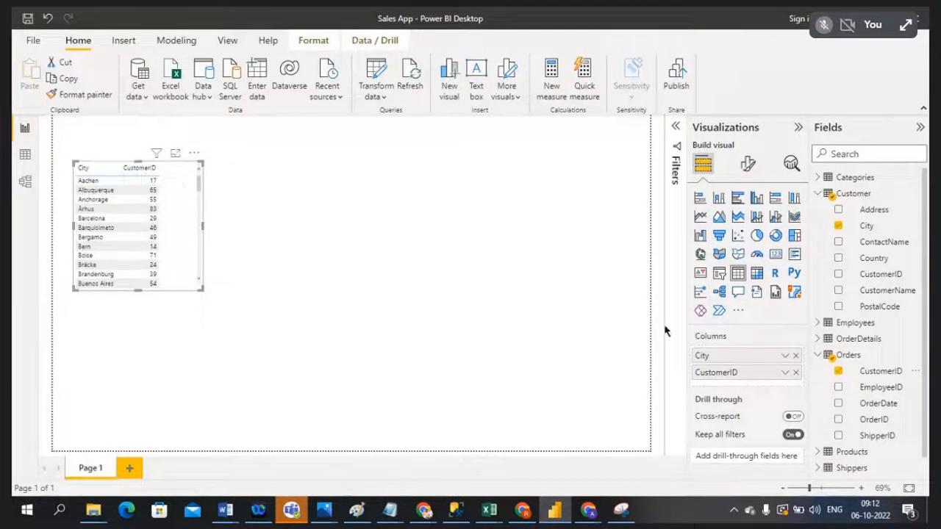
pyautogui.click(785, 373)
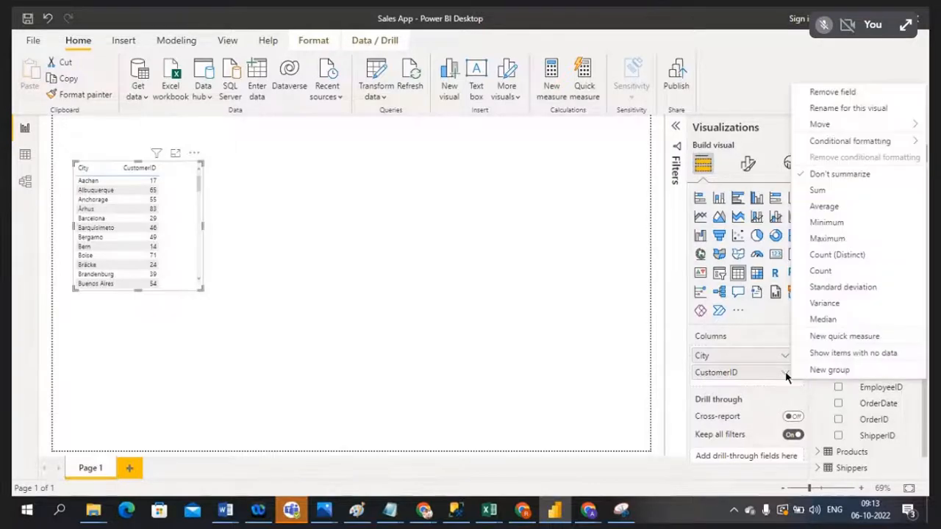
pyautogui.click(822, 271)
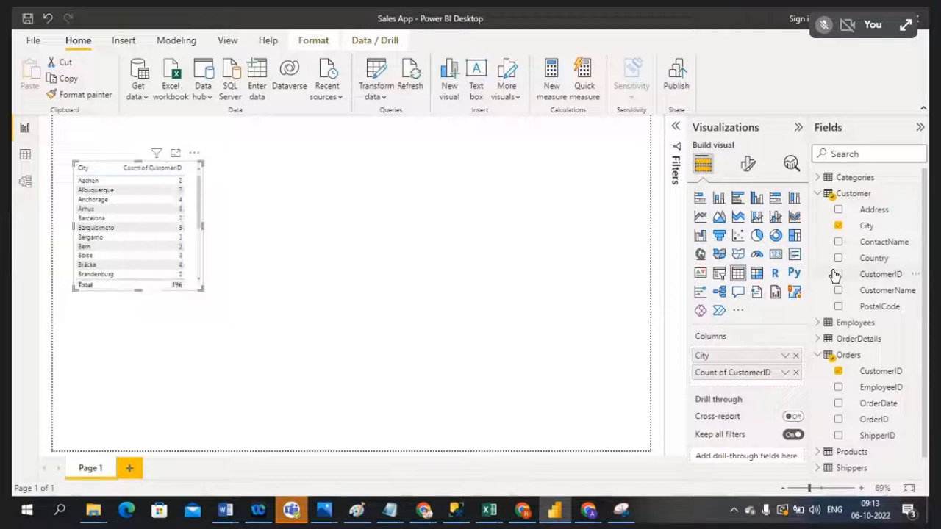
# Step: Make the City table visual wider and taller to show more rows
pyautogui.moveTo(201, 227); pyautogui.dragTo(223, 231)
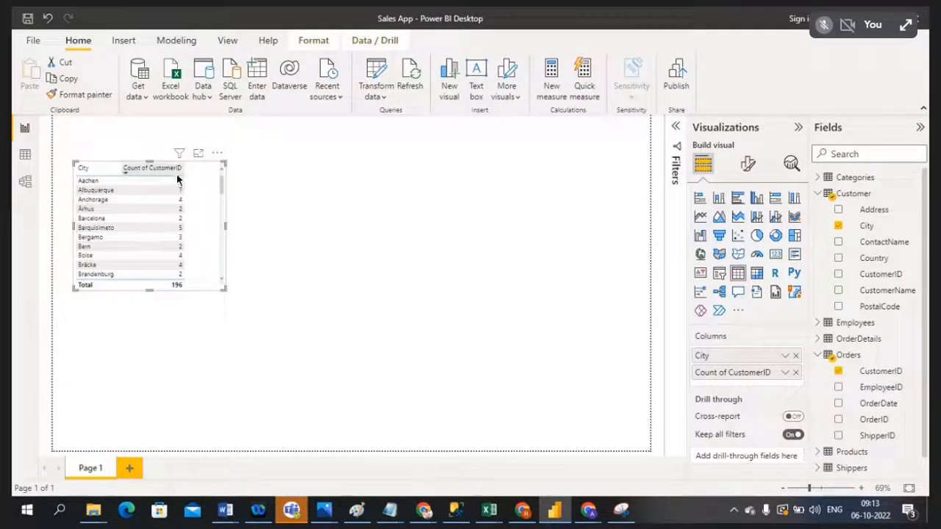
pyautogui.click(106, 190)
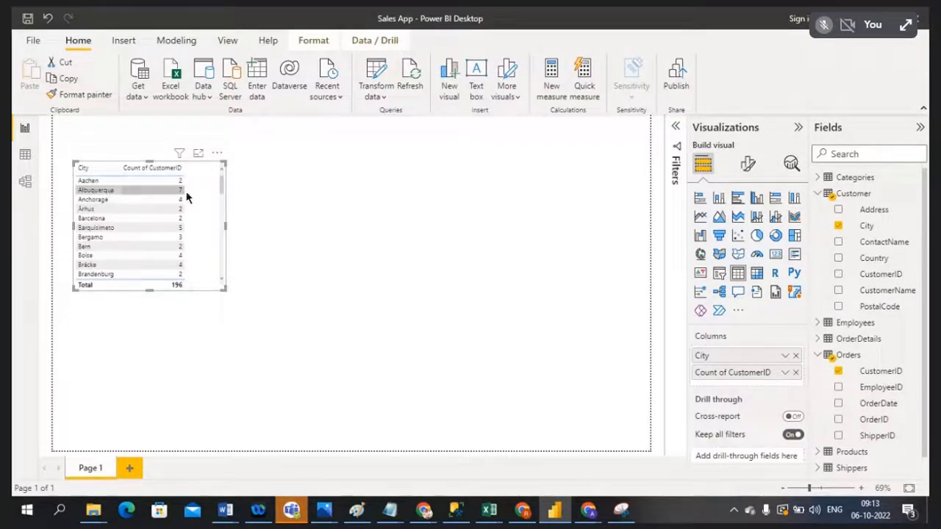
pyautogui.moveTo(148, 291); pyautogui.dragTo(149, 318)
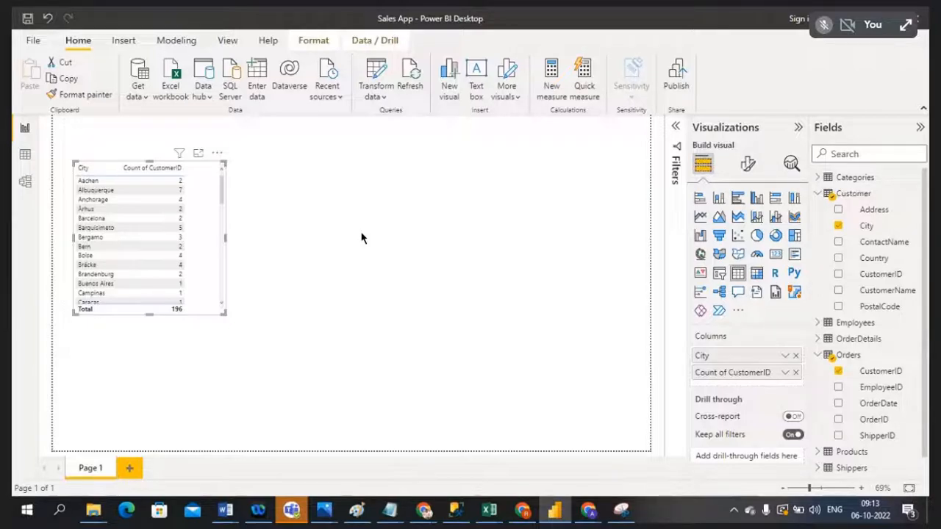
# Step: Examine the Orders to Customer relationship in the model, and return to the report's table of counts per city
pyautogui.click(26, 181)
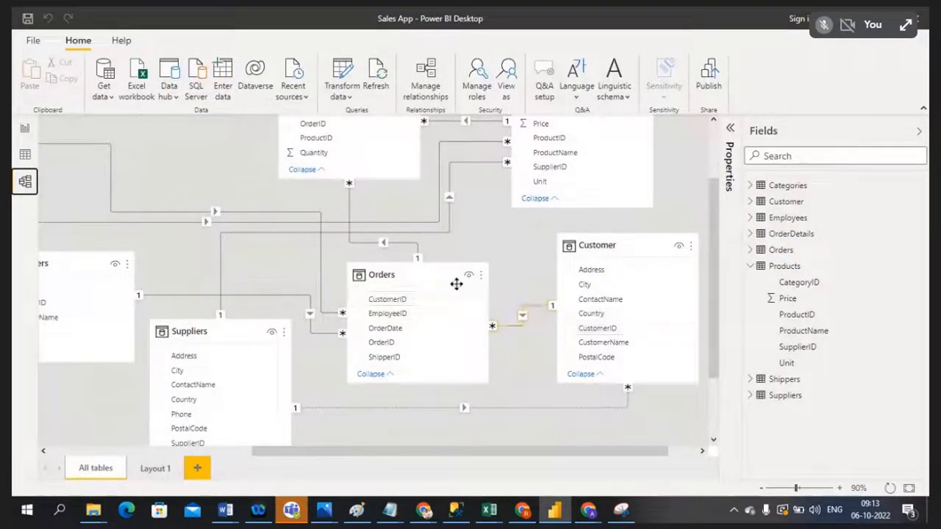
pyautogui.moveTo(410, 279)
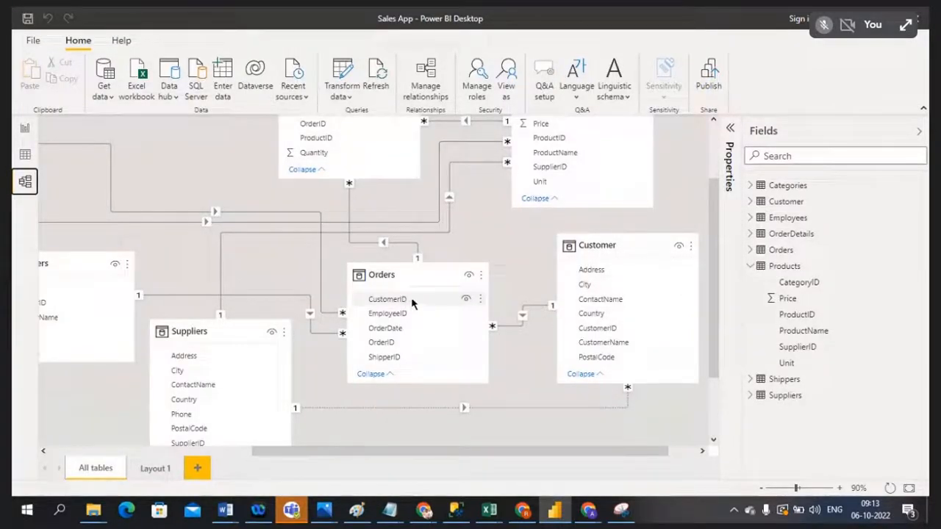
pyautogui.click(25, 129)
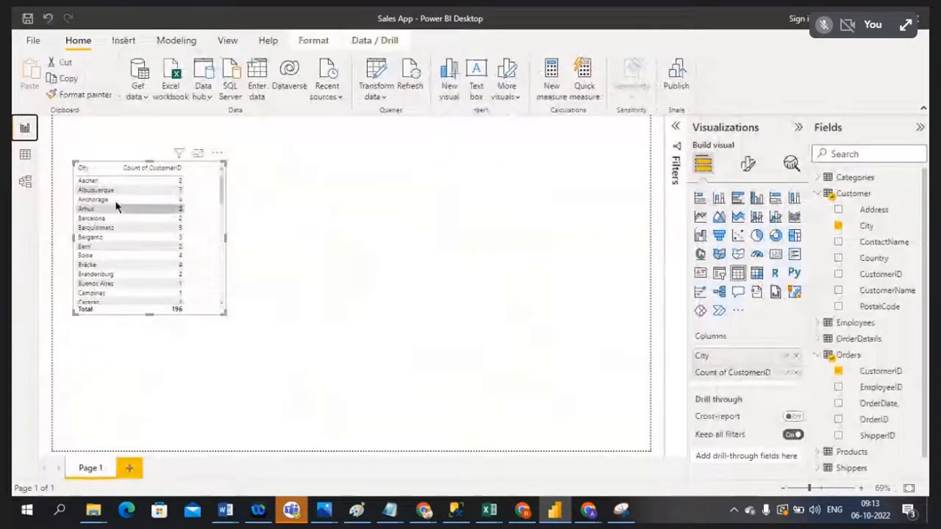
# Step: Delete the relationship between Orders and Customer in the model and confirm the deletion
pyautogui.click(25, 185)
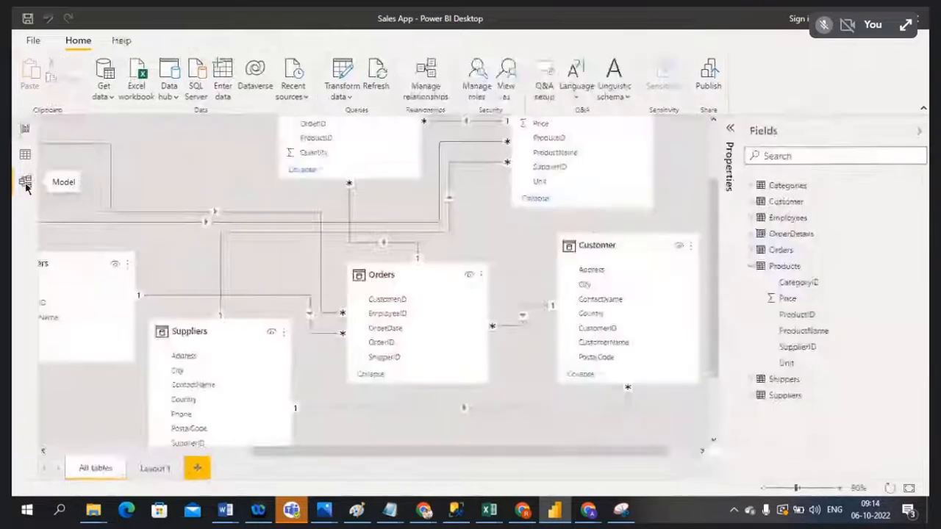
pyautogui.rightClick(535, 309)
pyautogui.click(548, 317)
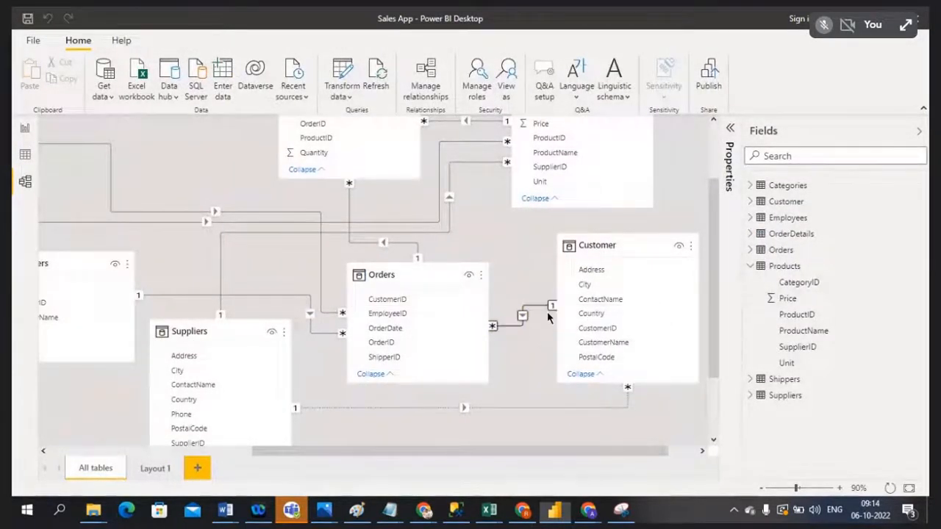
pyautogui.click(557, 285)
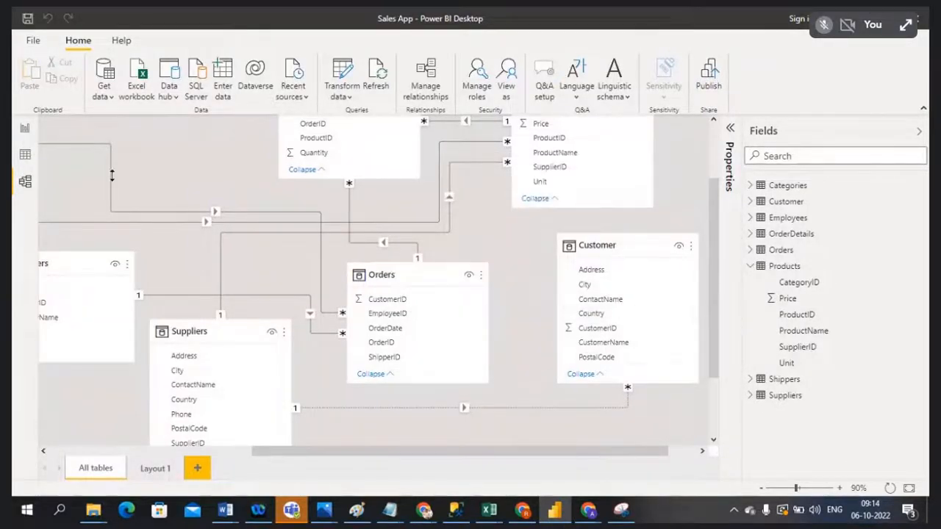
# Step: Return to the report and examine the CustomerID counts per city without the relationship
pyautogui.click(25, 156)
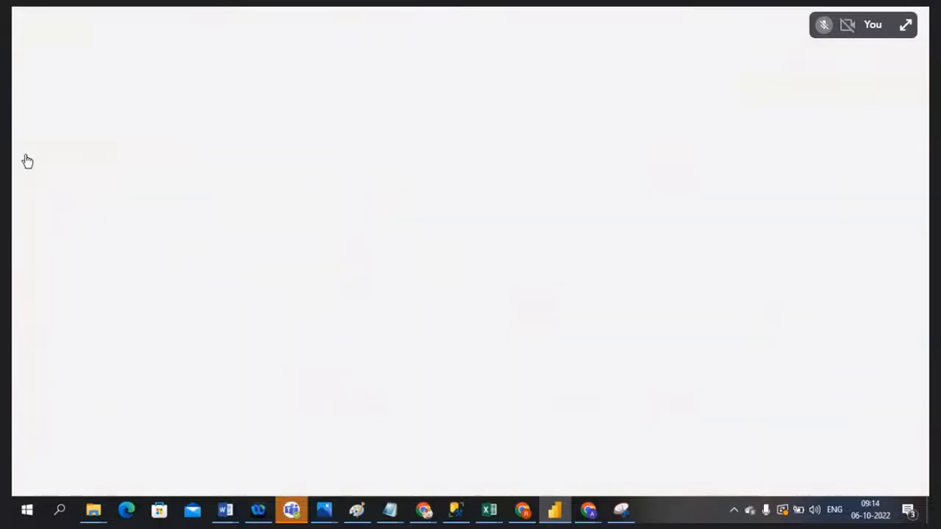
pyautogui.click(26, 131)
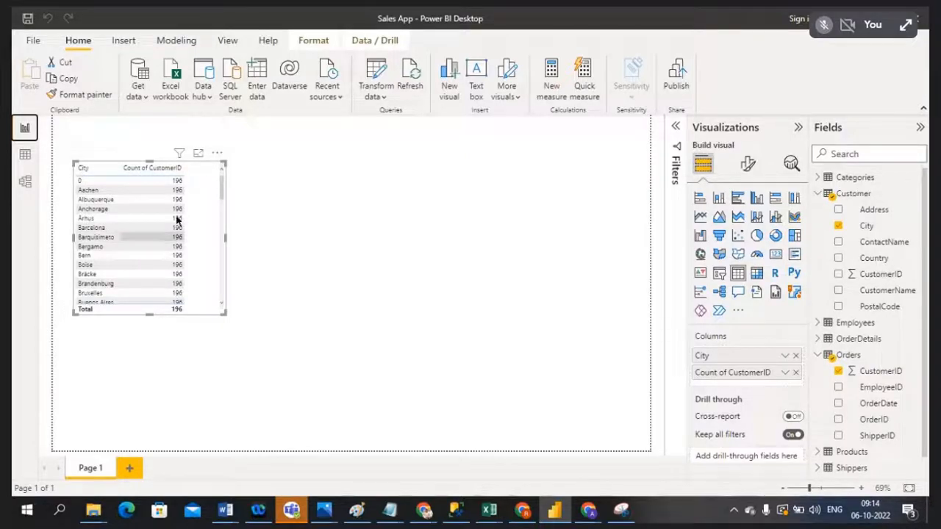
pyautogui.moveTo(220, 194)
pyautogui.mouseDown()
pyautogui.moveTo(218, 294)
pyautogui.moveTo(229, 198)
pyautogui.moveTo(212, 181)
pyautogui.mouseUp()
# Step: Relate Orders' CustomerID to Customer's CustomerID in the model again, and return to the report
pyautogui.click(25, 184)
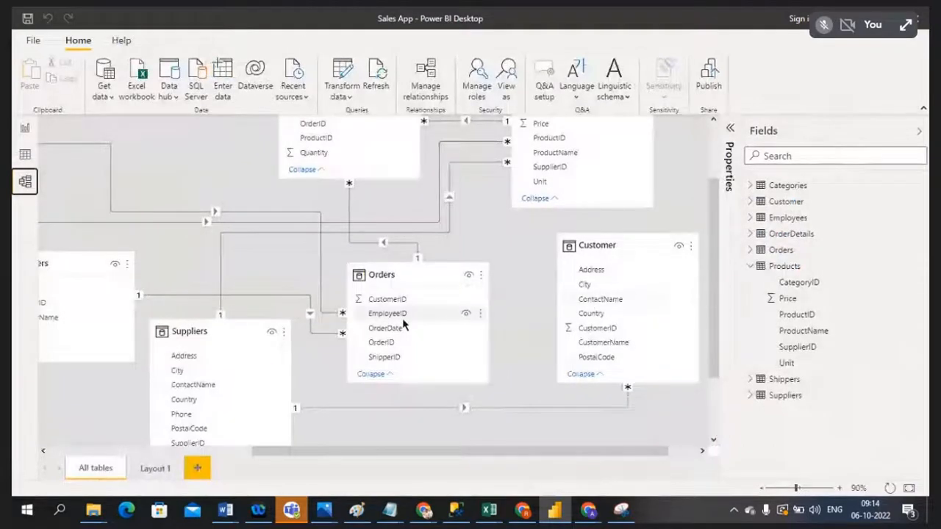
pyautogui.moveTo(403, 303); pyautogui.dragTo(579, 332)
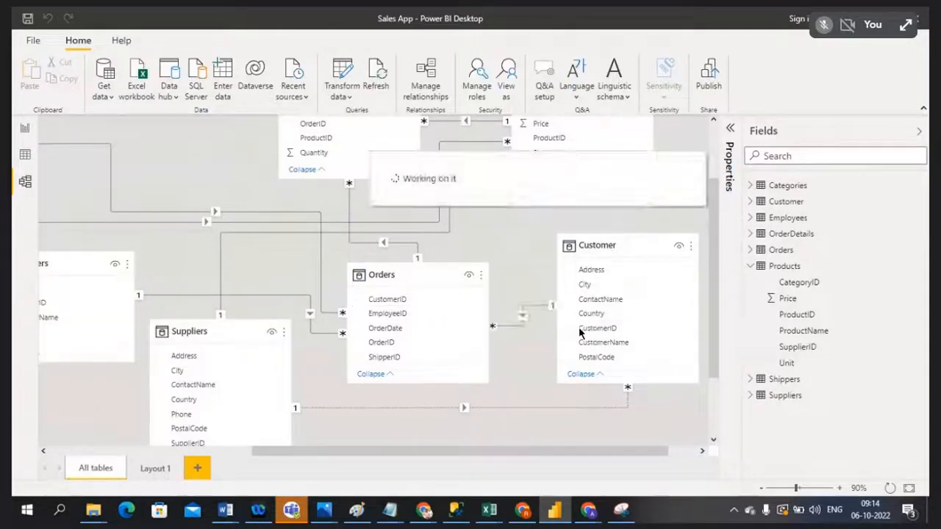
pyautogui.click(25, 128)
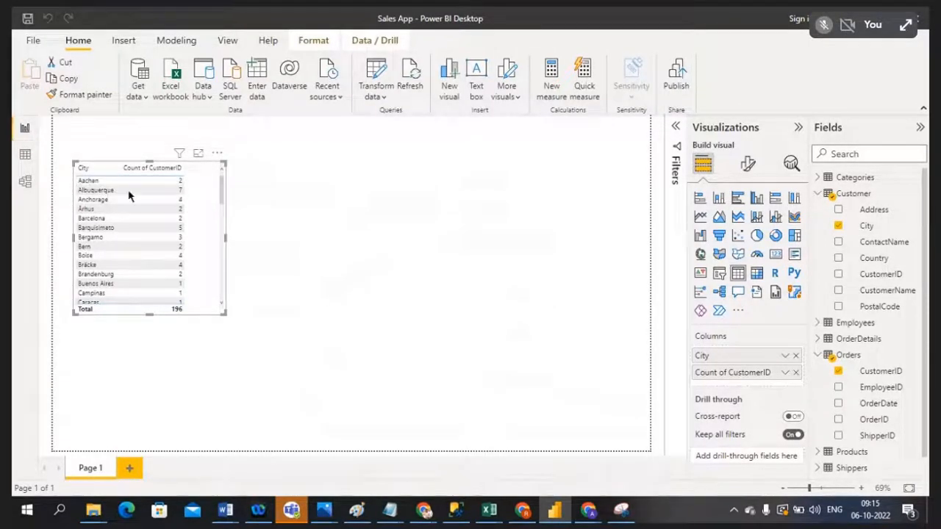
# Step: Increase the font size of the table visual's values
pyautogui.click(747, 165)
pyautogui.click(697, 313)
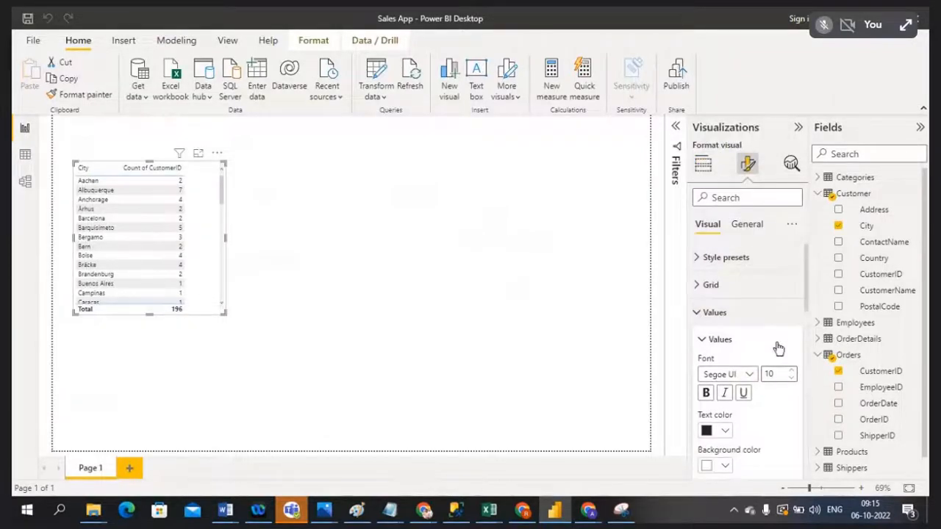
pyautogui.click(793, 372)
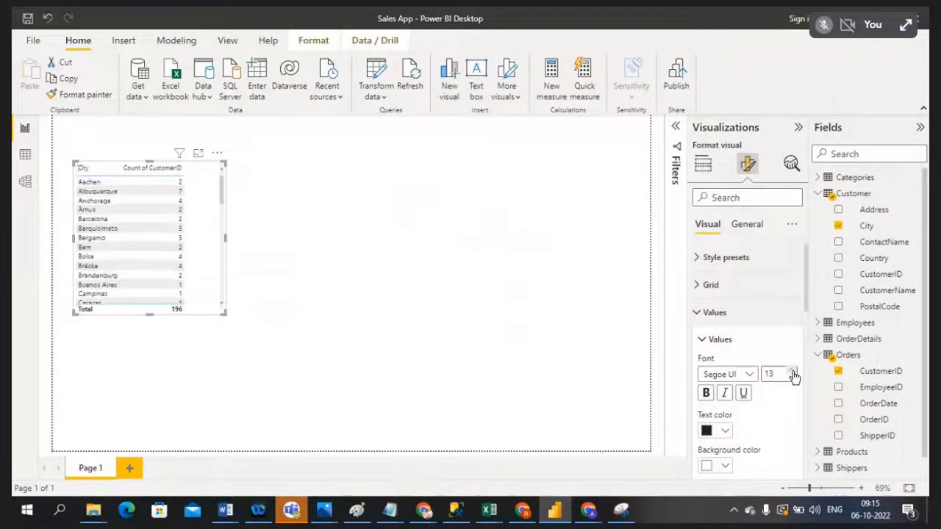
pyautogui.click(793, 372)
pyautogui.click(793, 372)
# Step: Format the table visual's column headers at font size 14 in bold
pyautogui.click(696, 319)
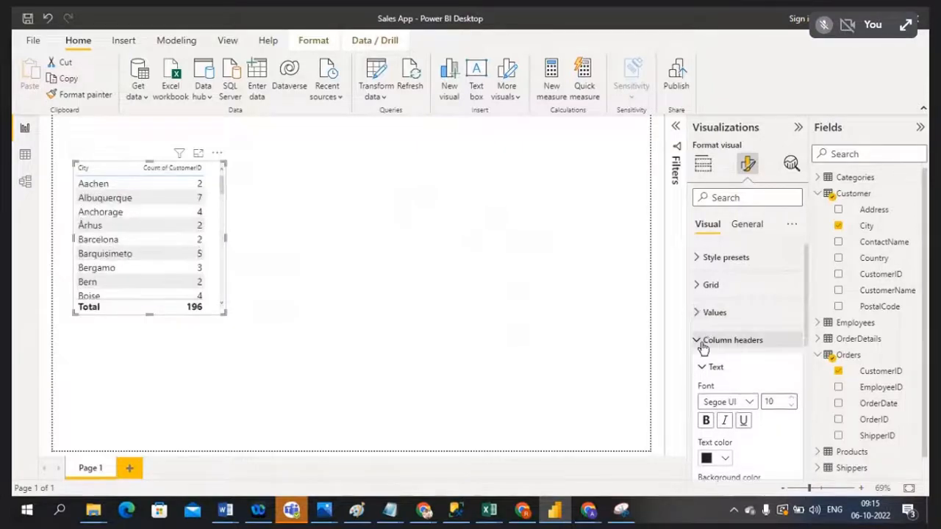
pyautogui.click(793, 402)
pyautogui.click(793, 402)
pyautogui.click(793, 401)
pyautogui.click(706, 420)
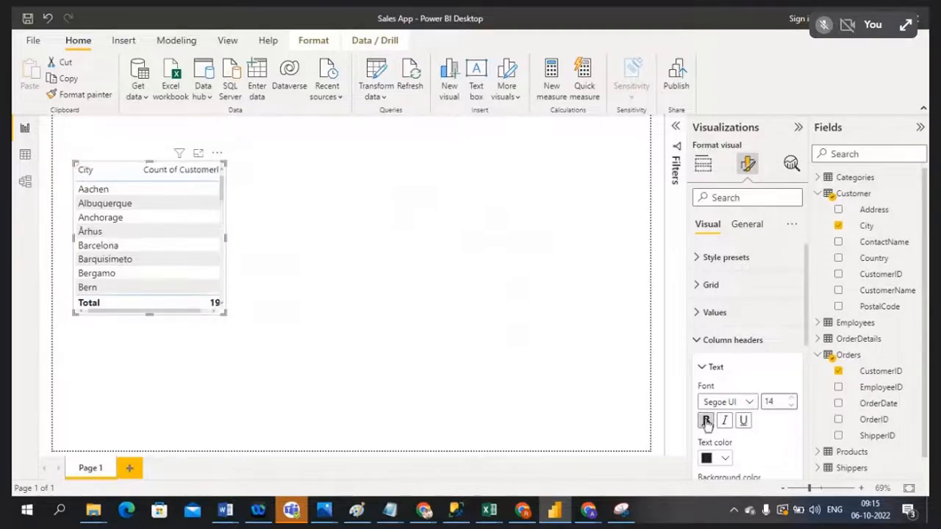
# Step: Widen the table visual so its columns fit, and return to the model diagram
pyautogui.moveTo(225, 237); pyautogui.dragTo(337, 243)
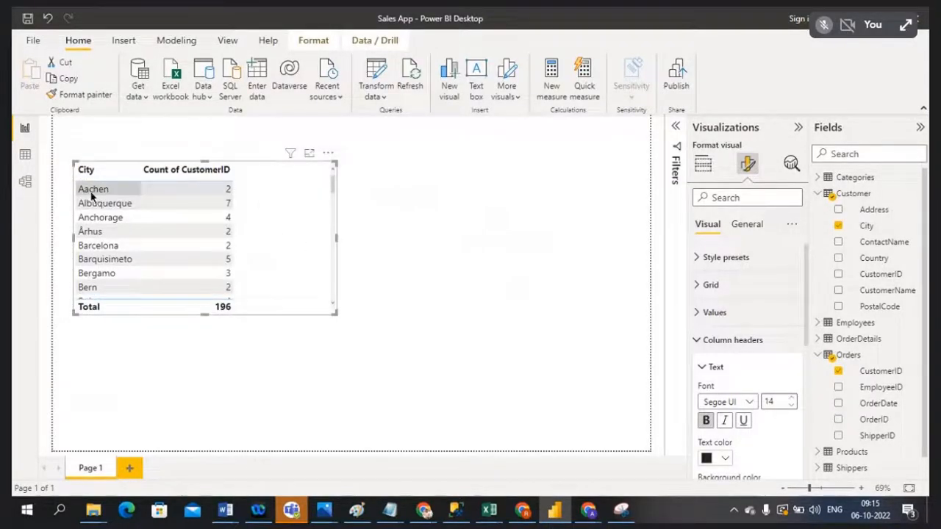
pyautogui.click(27, 189)
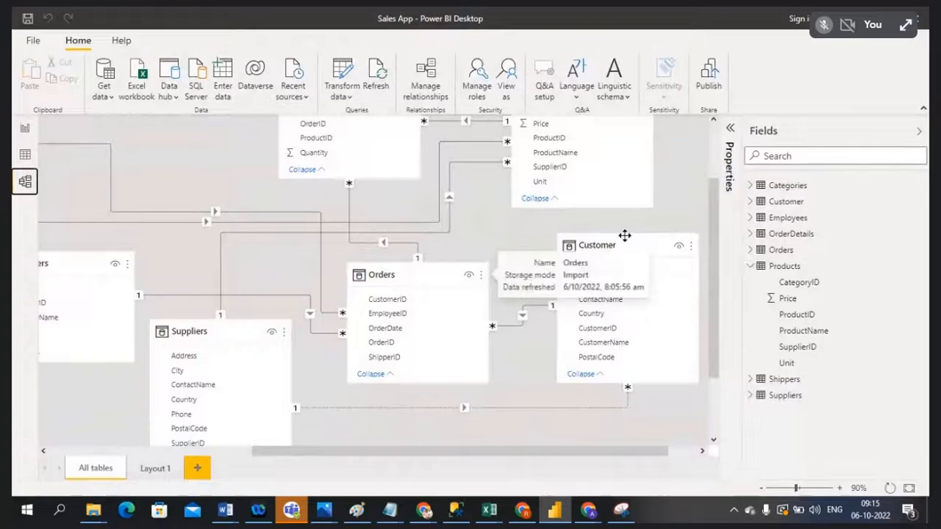
# Step: Open the Customer table's data and reset its CustomerID filter to include all values
pyautogui.click(26, 155)
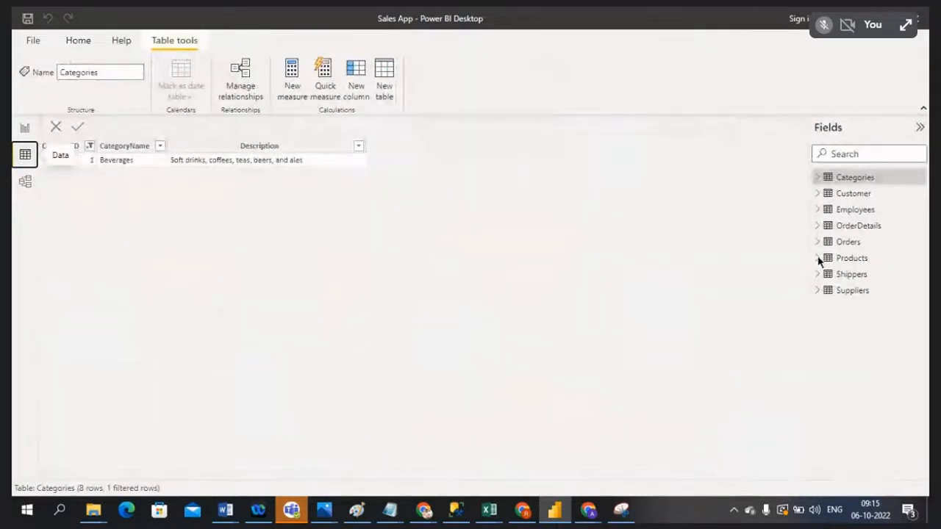
pyautogui.click(865, 198)
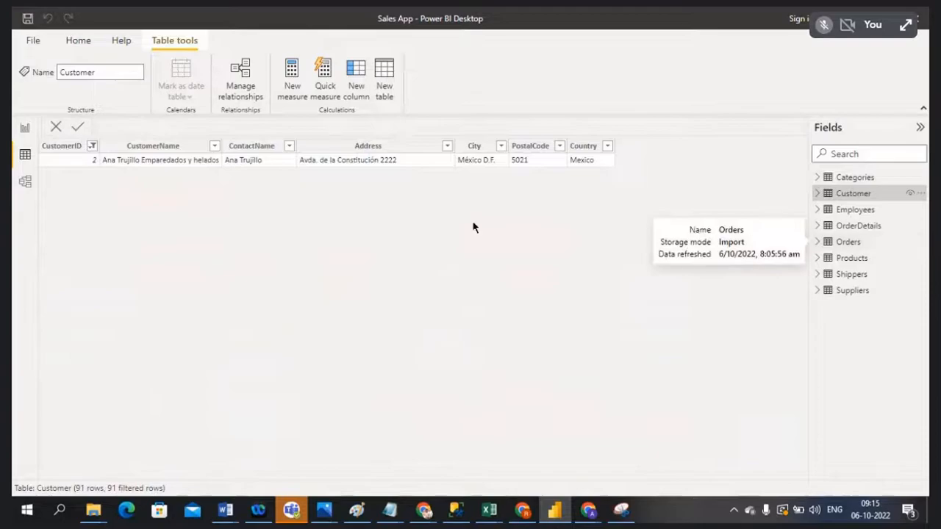
pyautogui.click(27, 128)
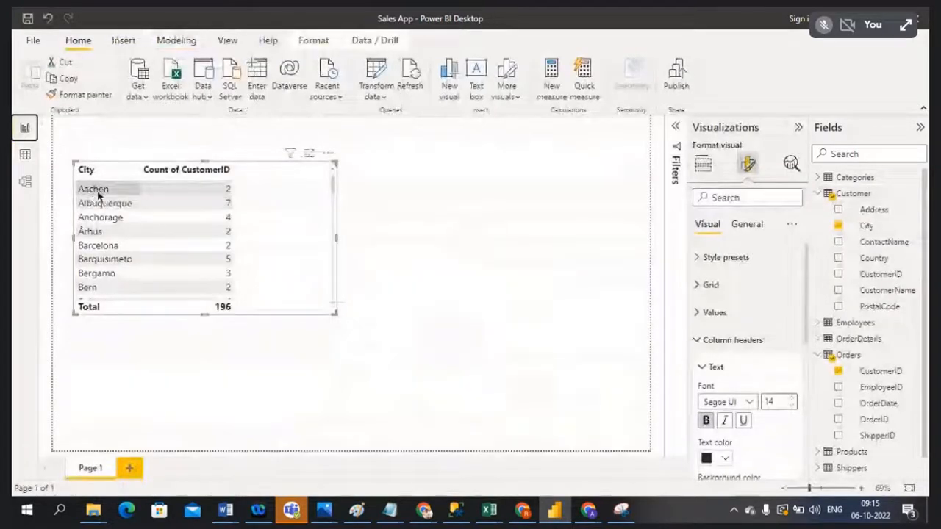
pyautogui.click(25, 155)
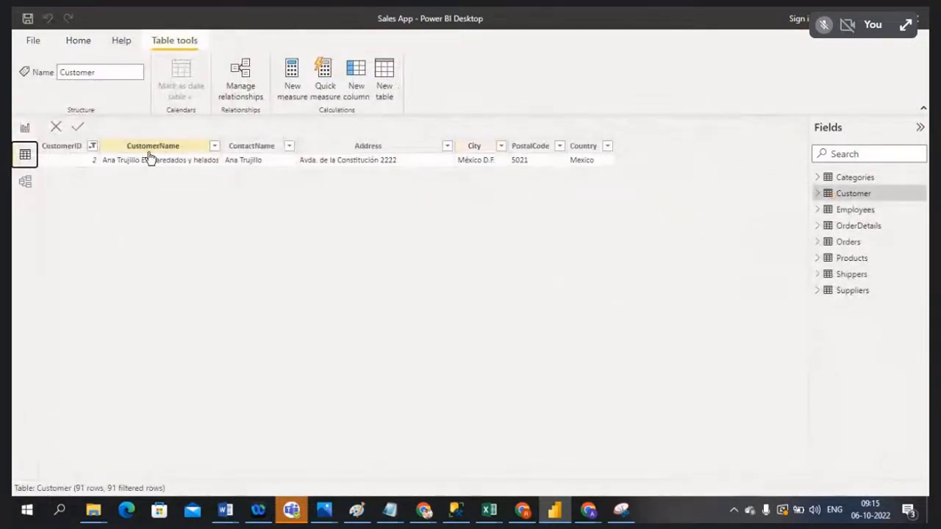
pyautogui.click(93, 145)
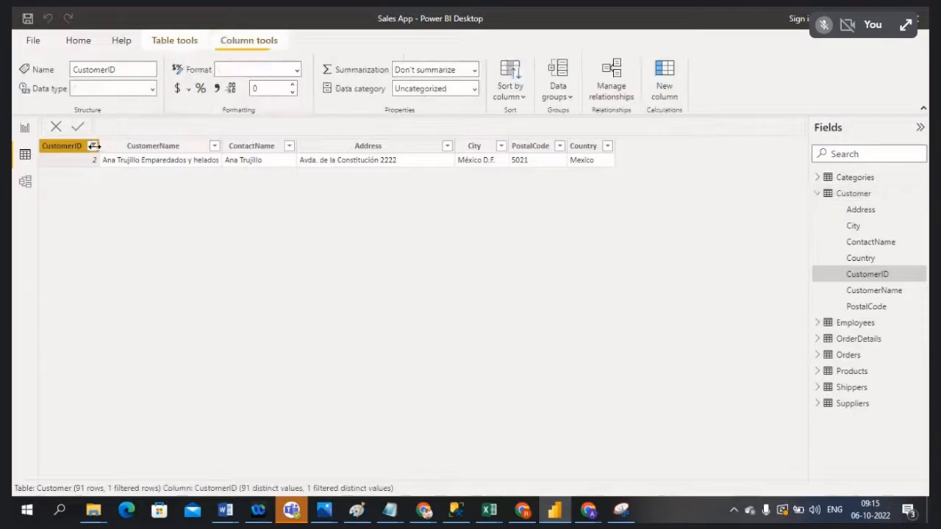
pyautogui.click(92, 146)
pyautogui.click(116, 223)
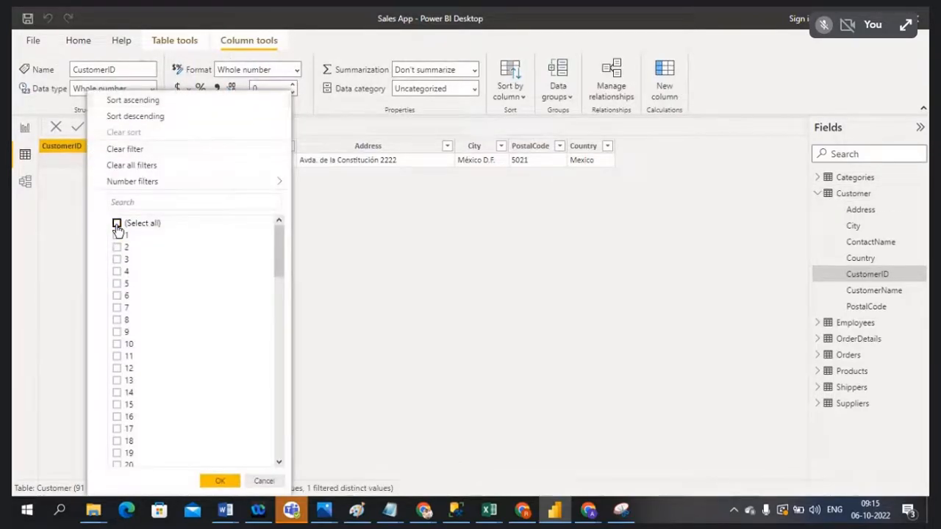
pyautogui.click(116, 224)
pyautogui.click(220, 482)
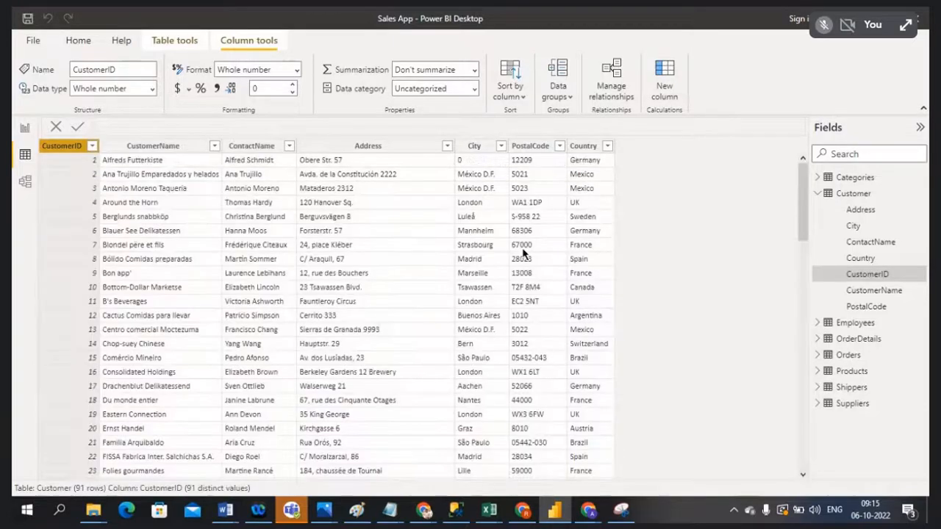
# Step: Filter the Customer table's City column to Aachen only
pyautogui.click(474, 146)
pyautogui.click(501, 146)
pyautogui.click(527, 225)
pyautogui.click(526, 248)
pyautogui.click(642, 481)
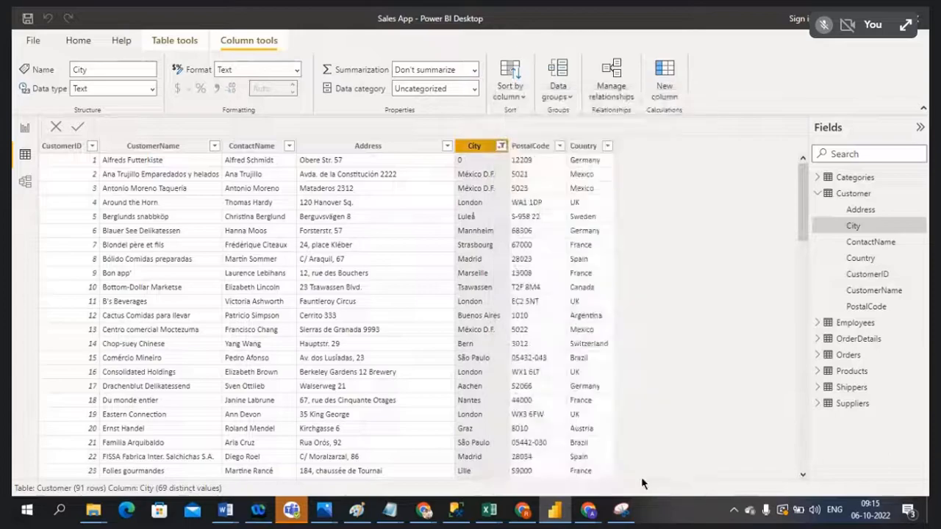
# Step: Look through the Orders and OrderDetails data, and examine the CustomerID of the Aachen row in the Customer table
pyautogui.click(853, 356)
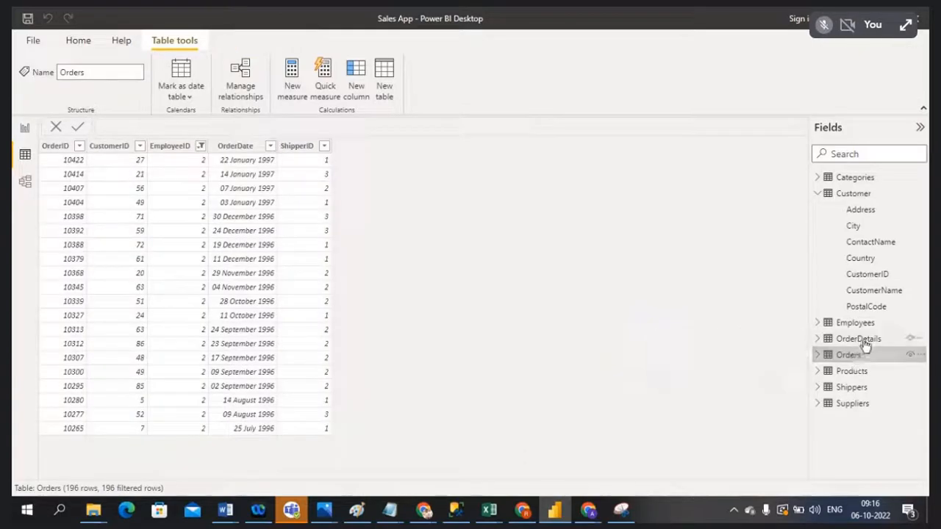
pyautogui.click(865, 342)
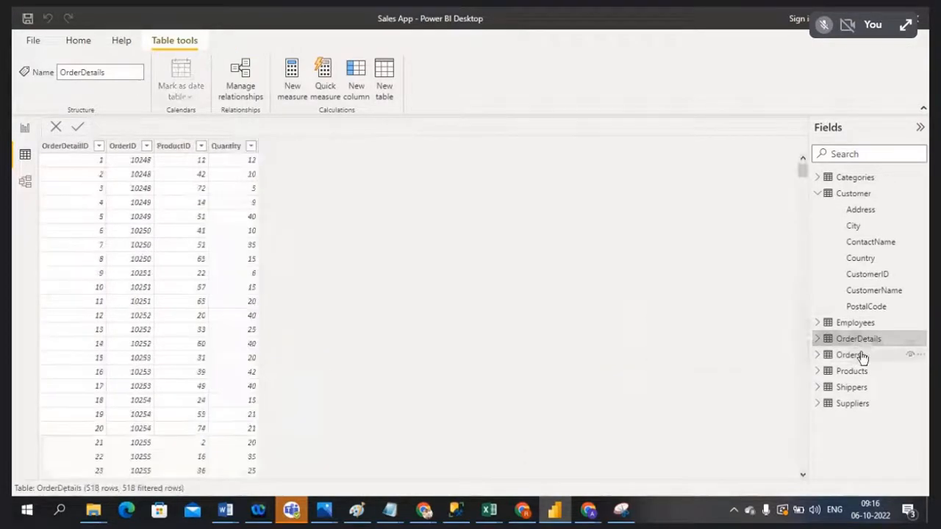
pyautogui.click(857, 356)
pyautogui.click(866, 198)
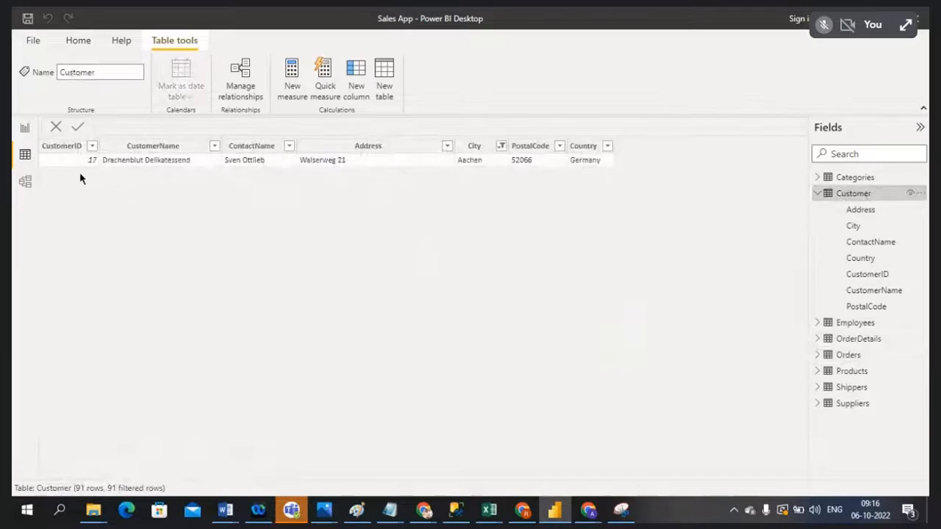
pyautogui.click(71, 149)
# Step: Open the Orders table's data and reset its EmployeeID filter to include all values
pyautogui.click(855, 355)
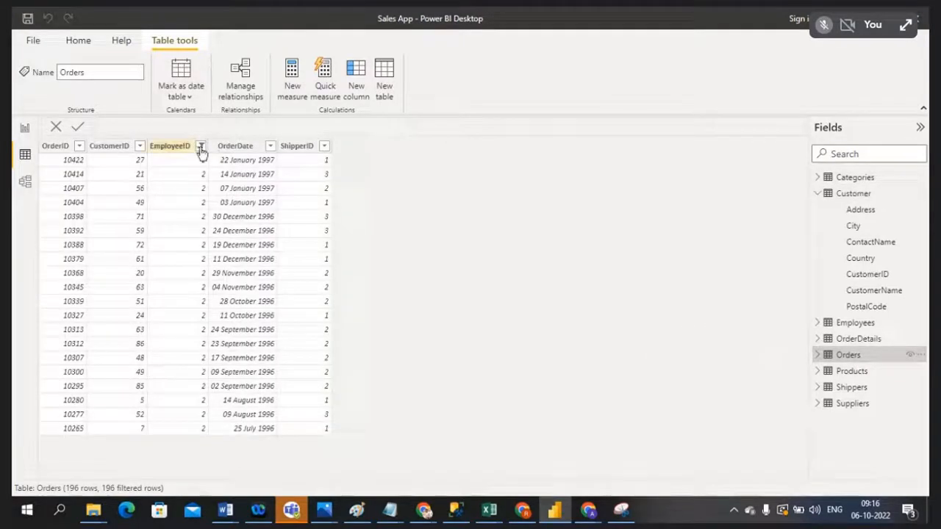
pyautogui.click(200, 150)
pyautogui.click(200, 147)
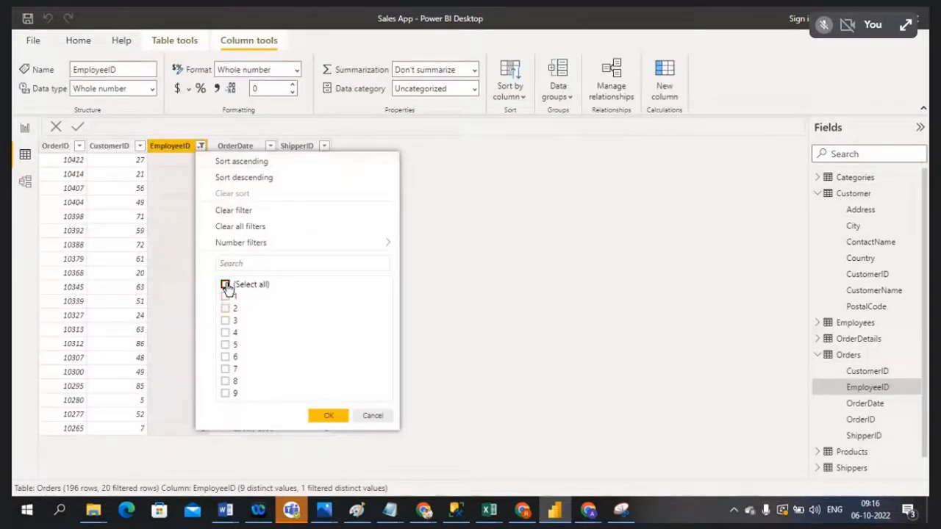
pyautogui.click(226, 284)
pyautogui.click(328, 415)
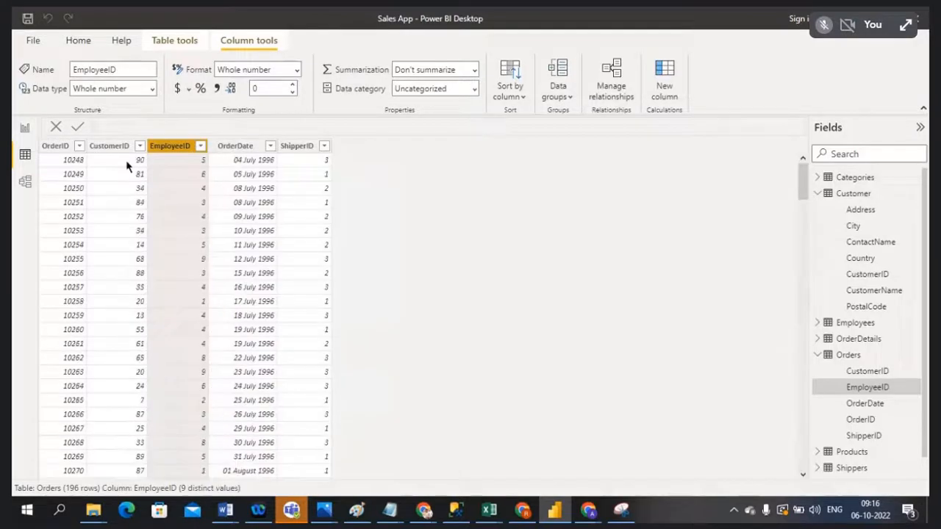
# Step: Filter the Orders table's CustomerID column to the ID of the Aachen customer
pyautogui.click(140, 148)
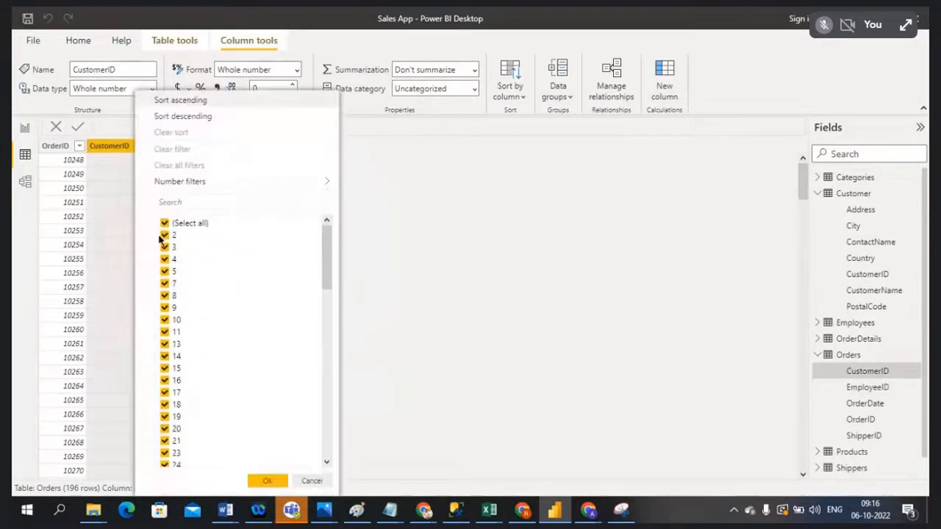
pyautogui.click(176, 203)
pyautogui.write('17')
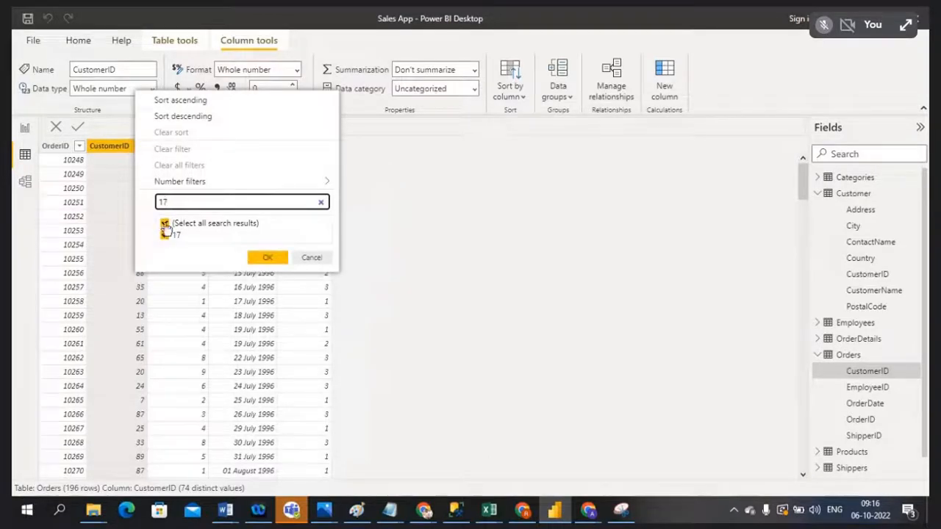
pyautogui.click(165, 225)
pyautogui.click(165, 227)
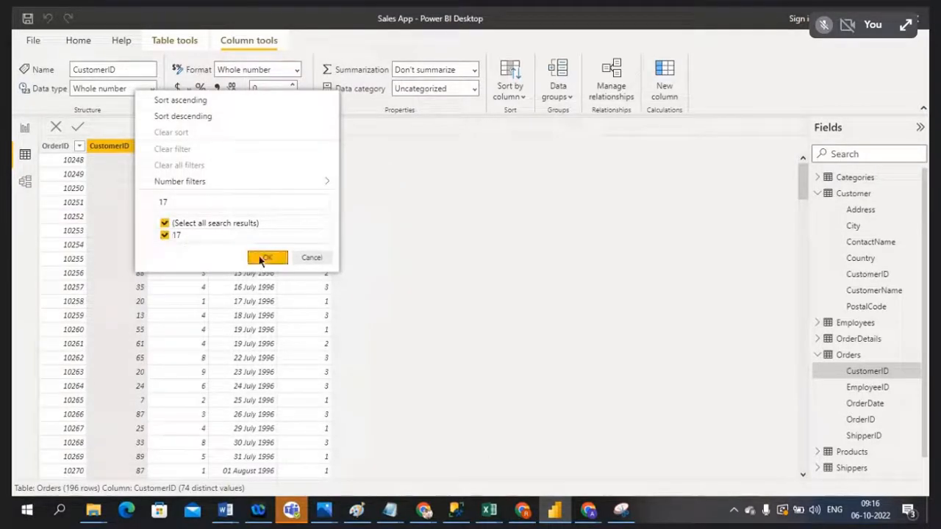
pyautogui.click(265, 258)
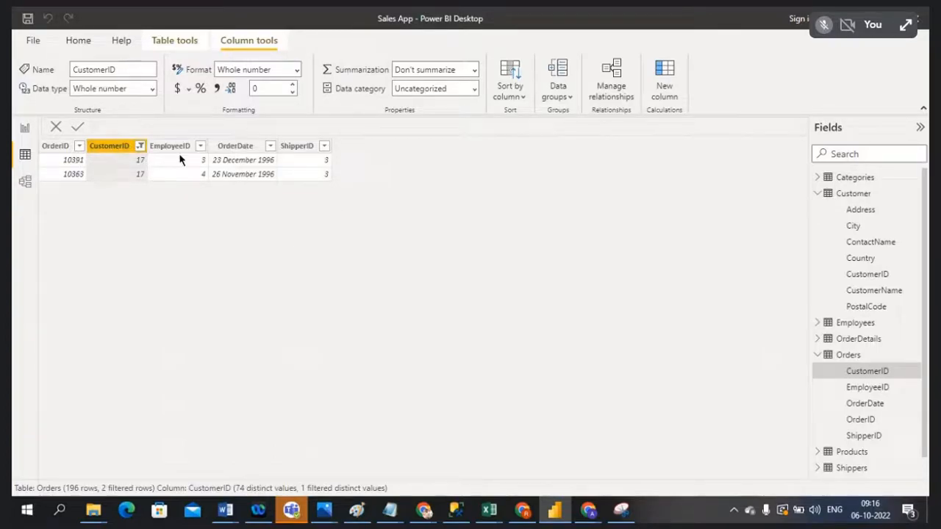
# Step: Check the report's city counts, and change the Customer table's City filter from Aachen to Albuquerque
pyautogui.click(23, 129)
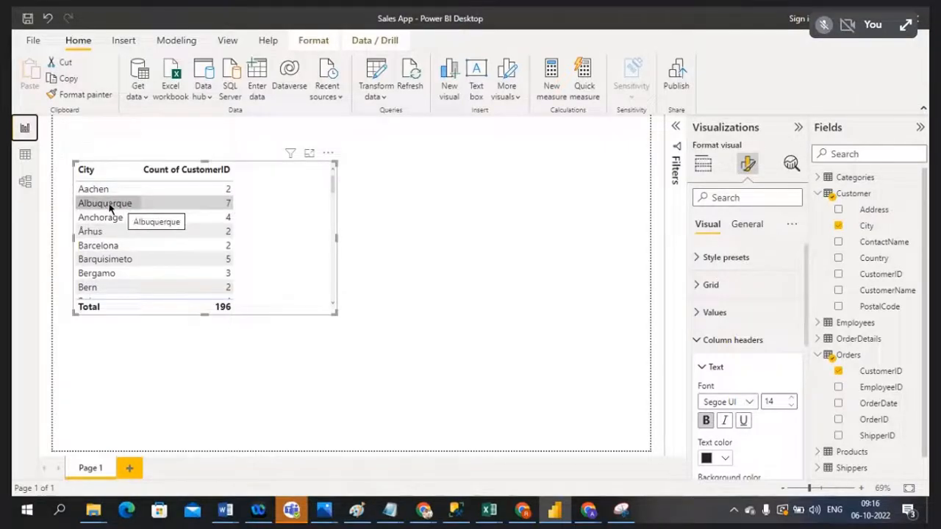
pyautogui.click(25, 156)
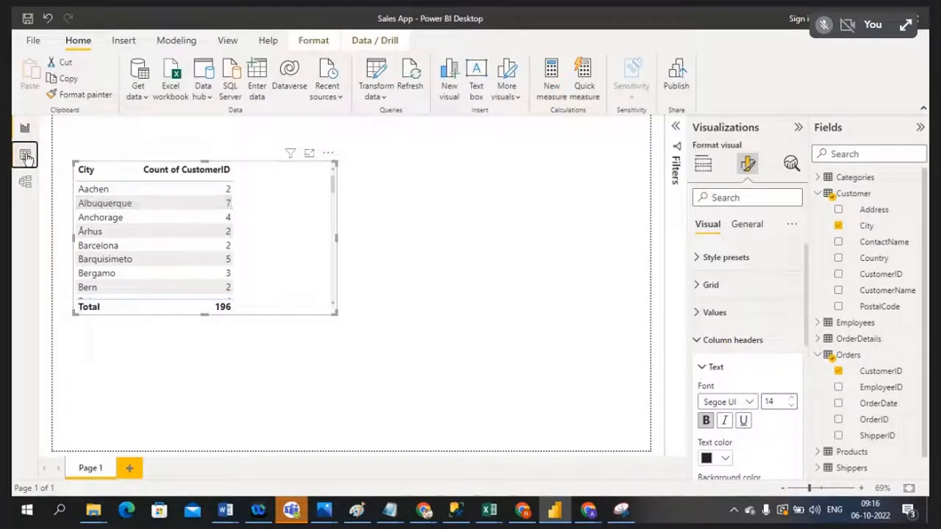
pyautogui.click(856, 194)
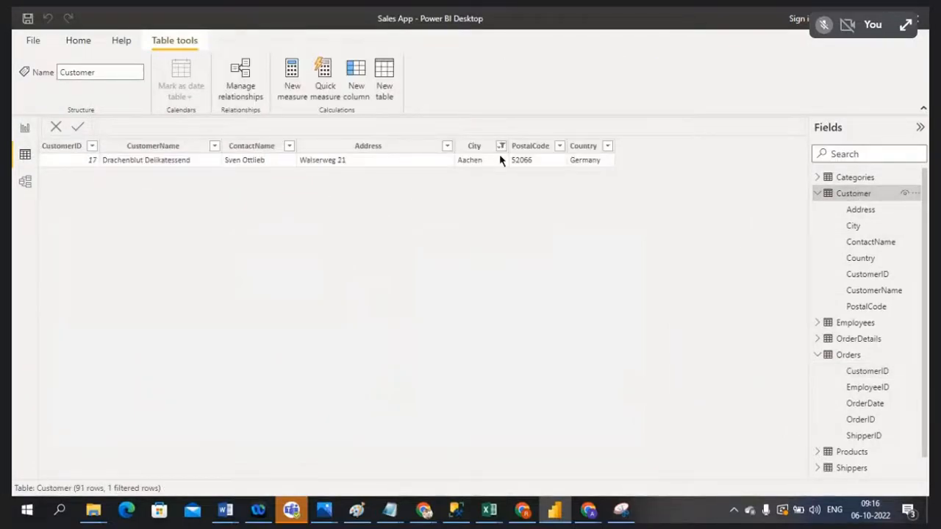
pyautogui.click(502, 147)
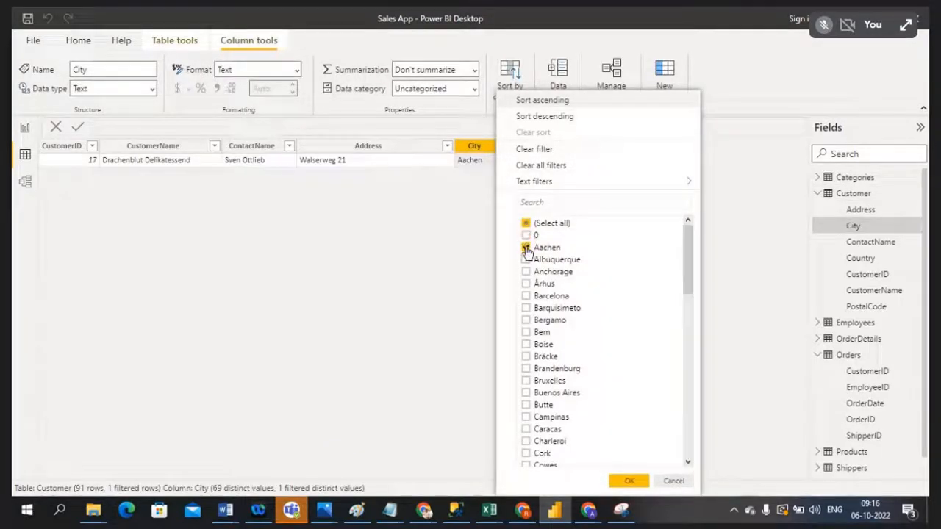
pyautogui.click(526, 248)
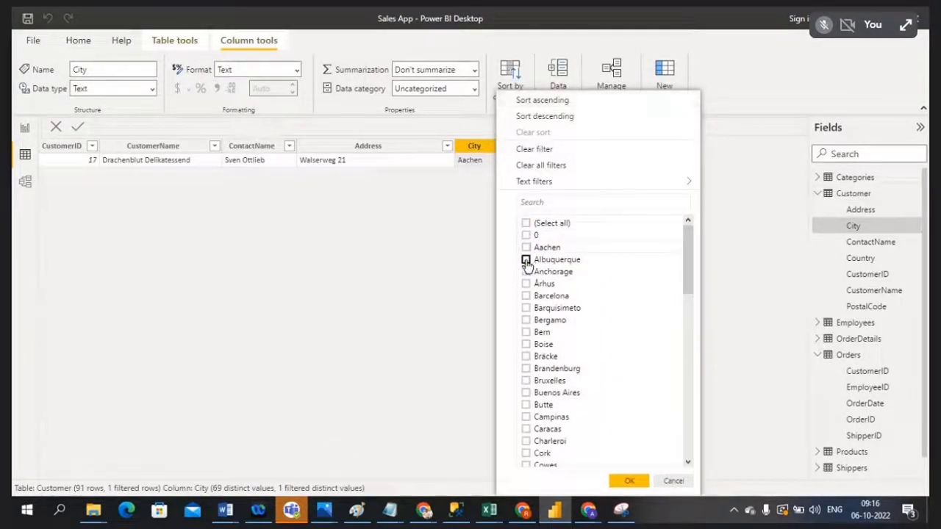
pyautogui.click(630, 481)
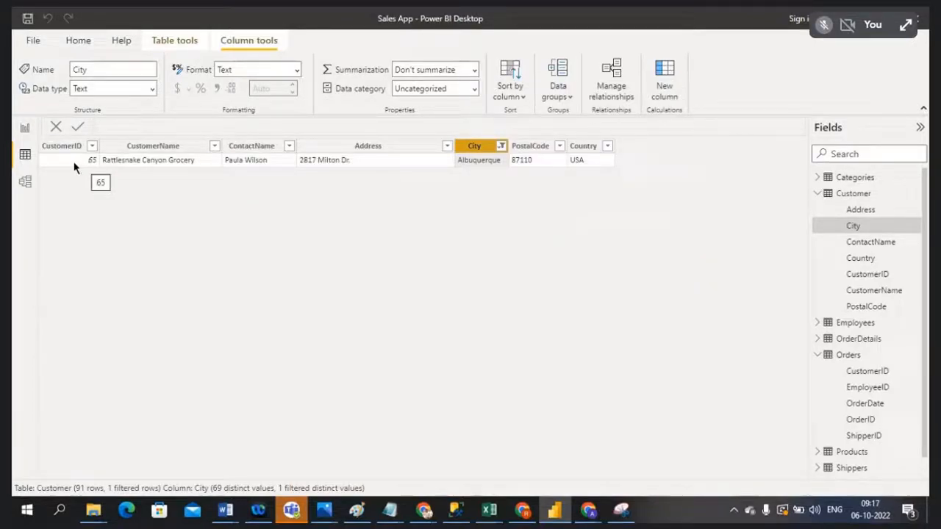
# Step: Change the Orders table's CustomerID filter to the ID of the Albuquerque customer only
pyautogui.click(853, 356)
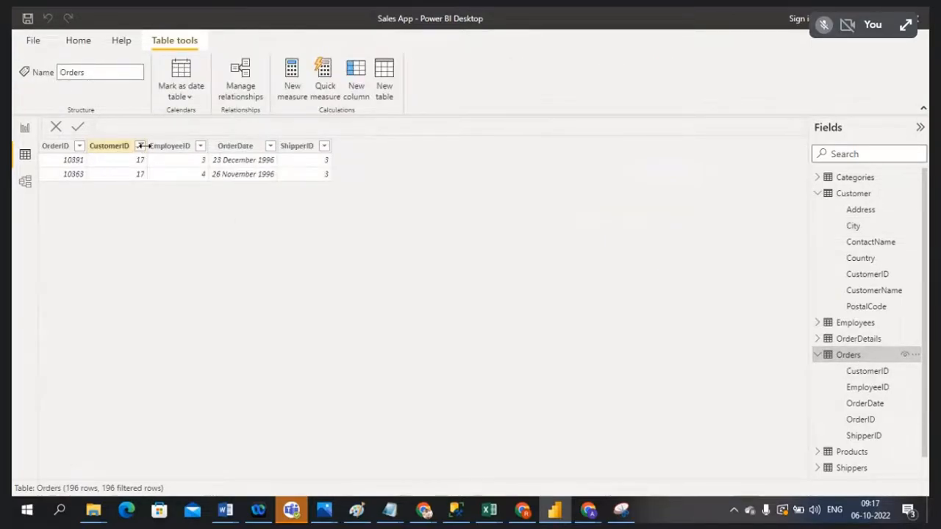
pyautogui.click(140, 146)
pyautogui.click(165, 223)
pyautogui.click(180, 203)
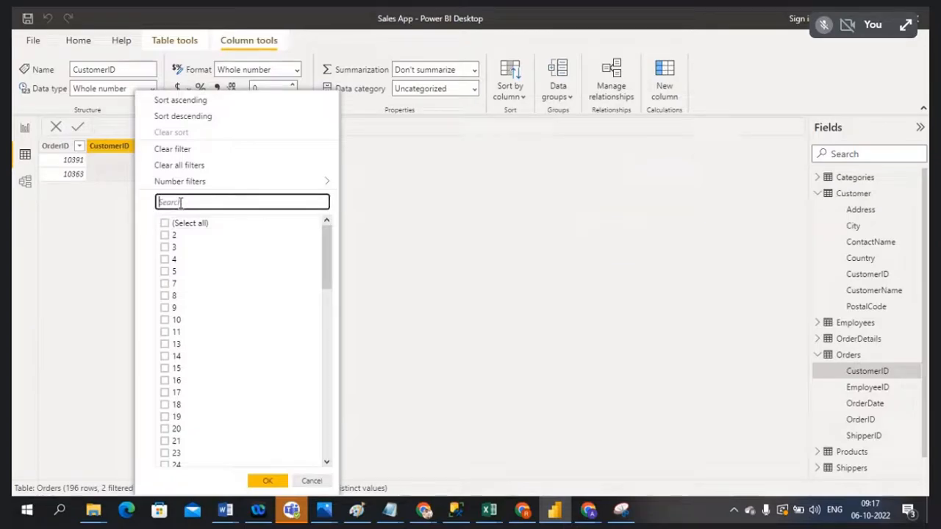
pyautogui.write('65')
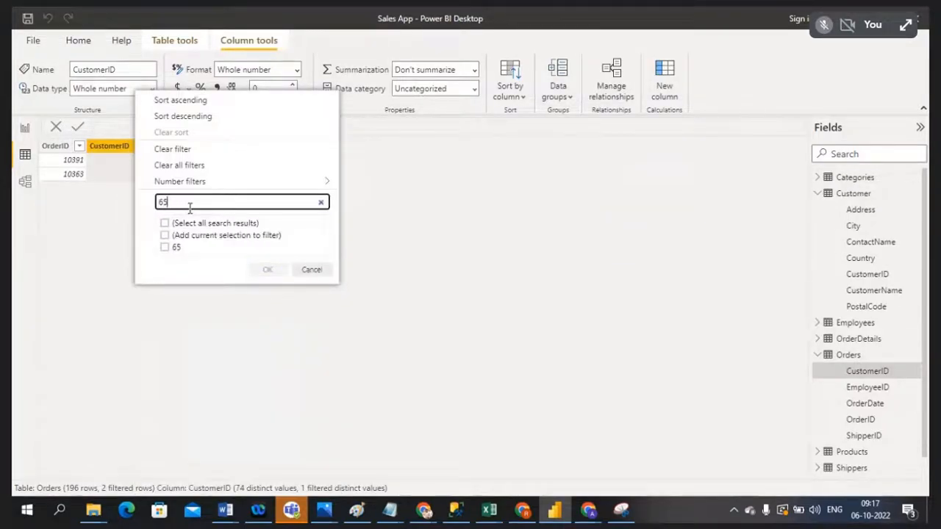
pyautogui.click(166, 248)
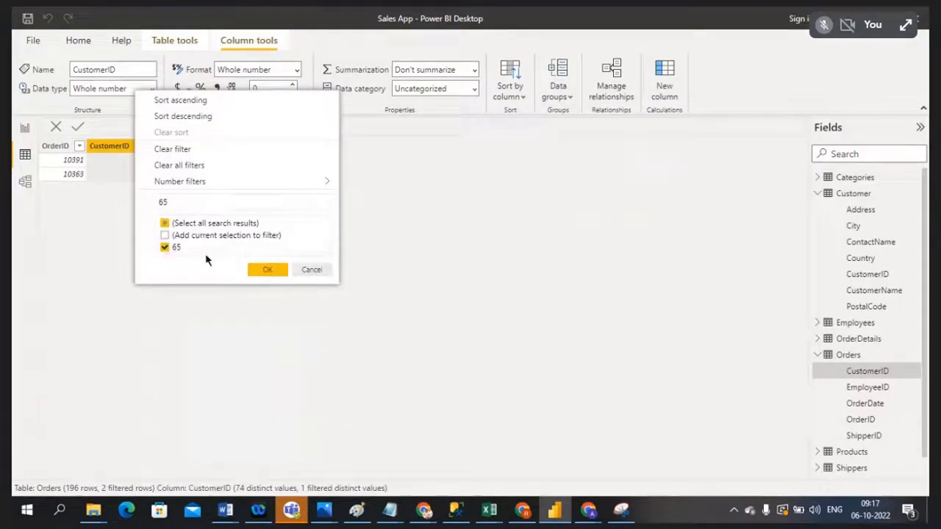
pyautogui.click(266, 269)
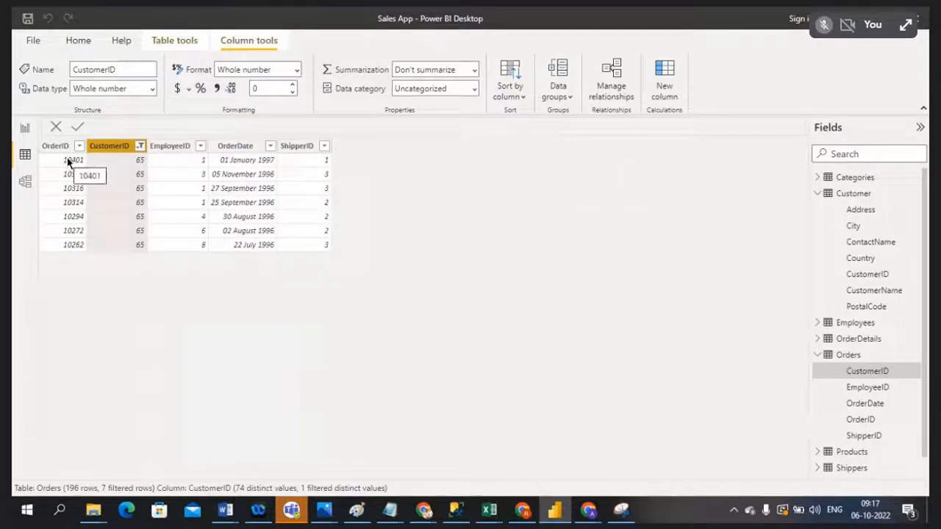
# Step: Compare the filtered Orders rows with Albuquerque's count in the report, and select the report's table visual
pyautogui.click(67, 163)
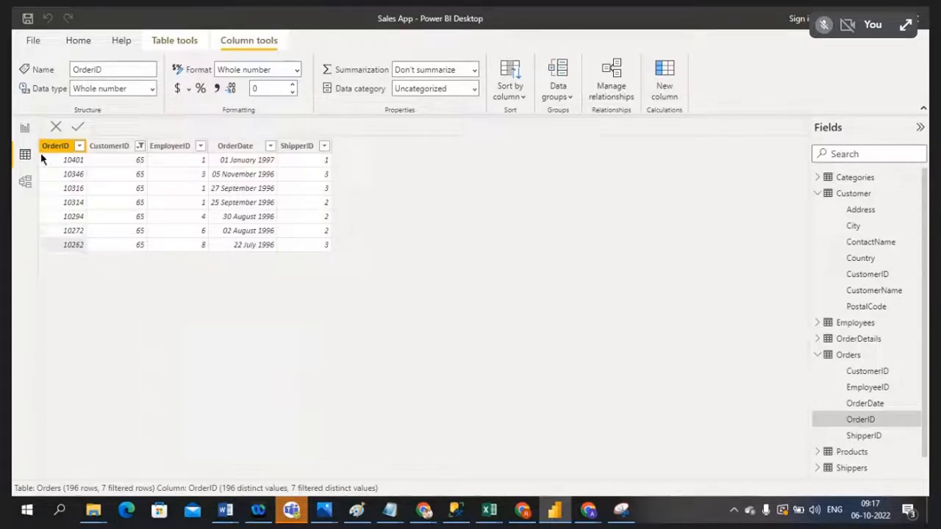
pyautogui.click(25, 127)
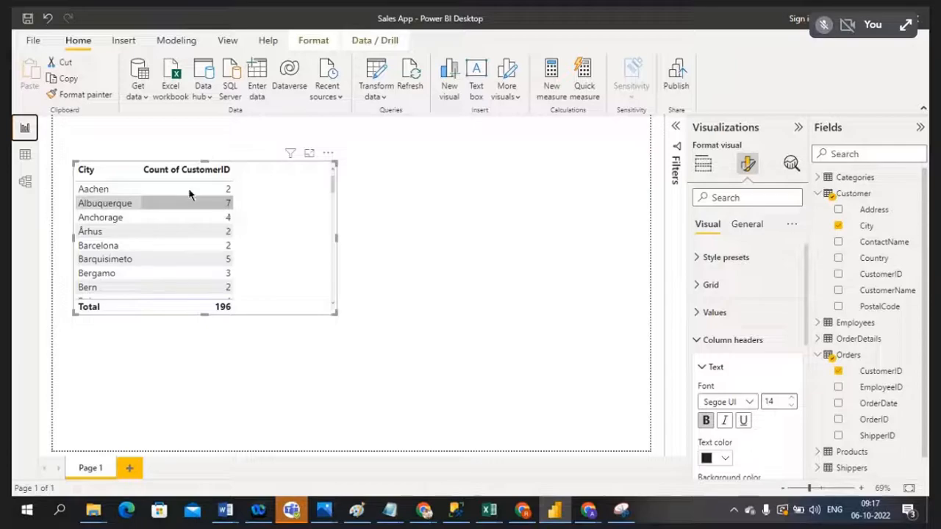
pyautogui.click(25, 154)
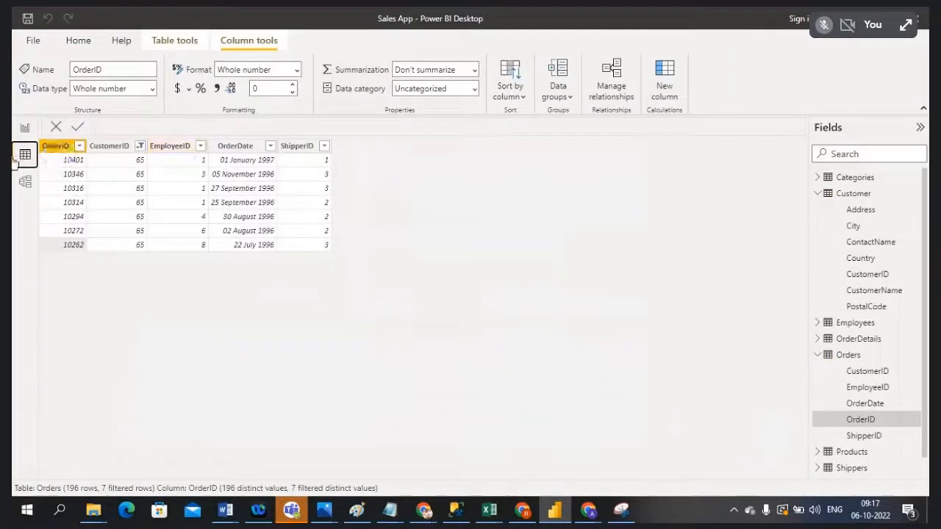
pyautogui.click(25, 129)
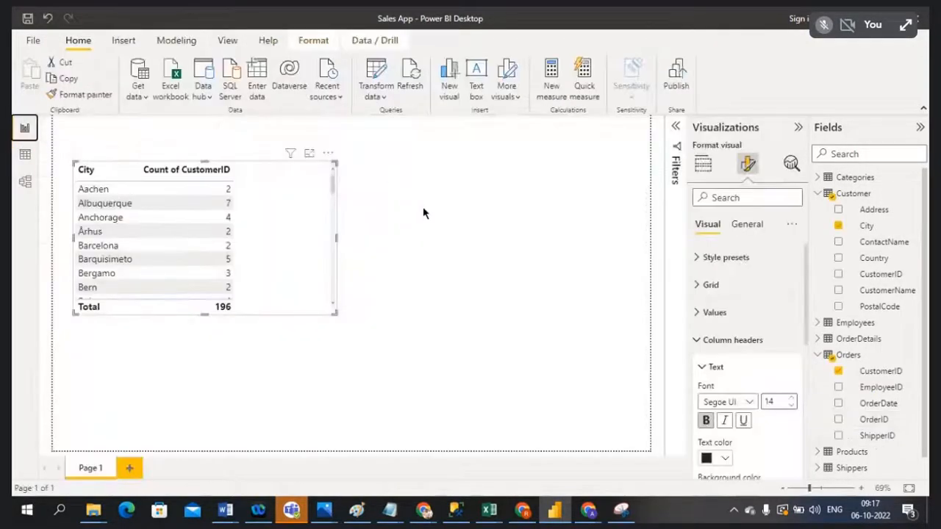
pyautogui.click(423, 213)
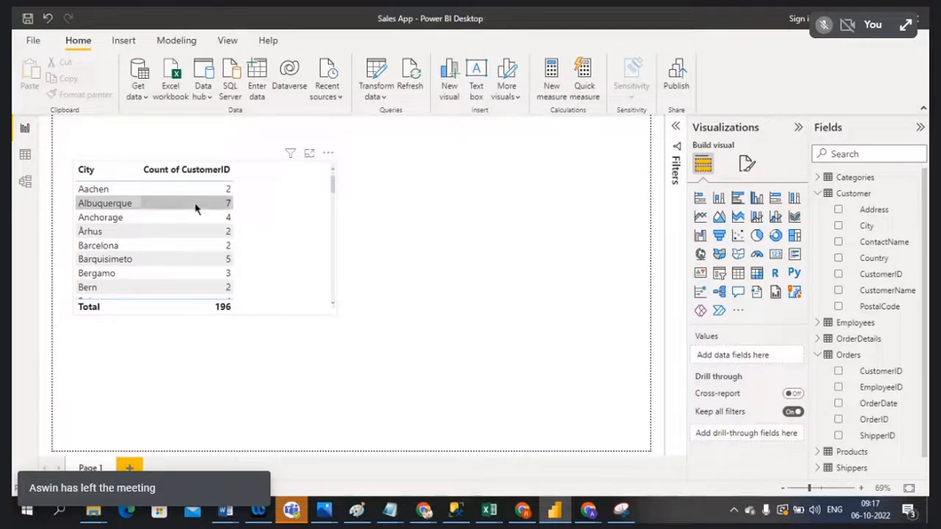
pyautogui.click(299, 195)
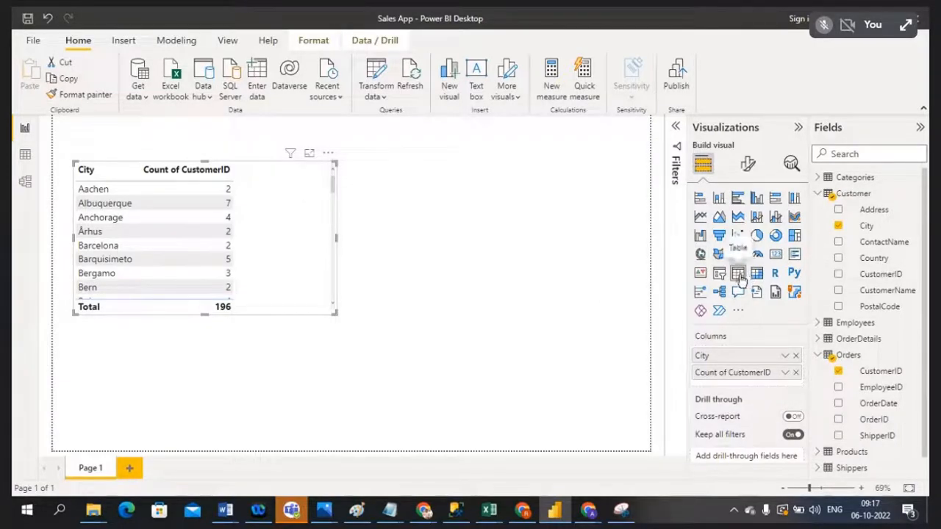
# Step: Convert the report's table visual into a stacked bar chart and enlarge it in width and height
pyautogui.click(700, 199)
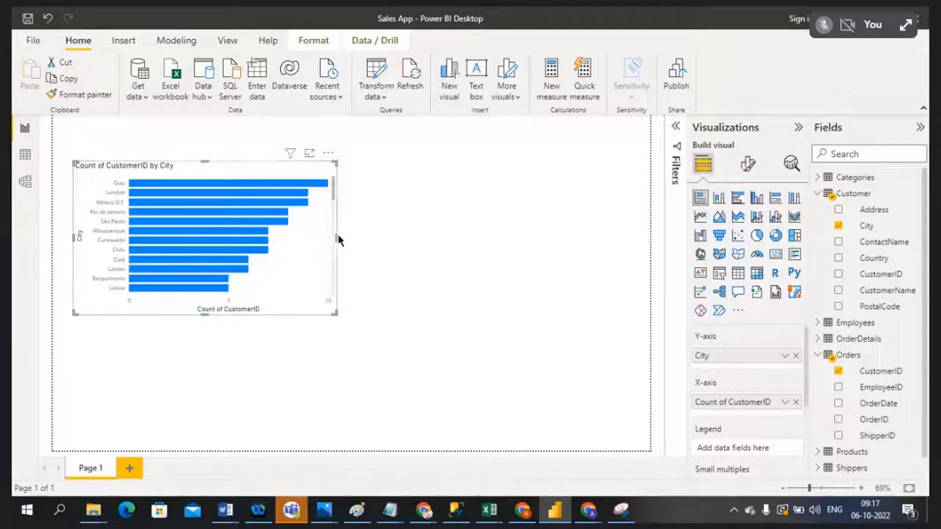
pyautogui.moveTo(338, 239); pyautogui.dragTo(412, 239)
pyautogui.moveTo(244, 314); pyautogui.dragTo(243, 377)
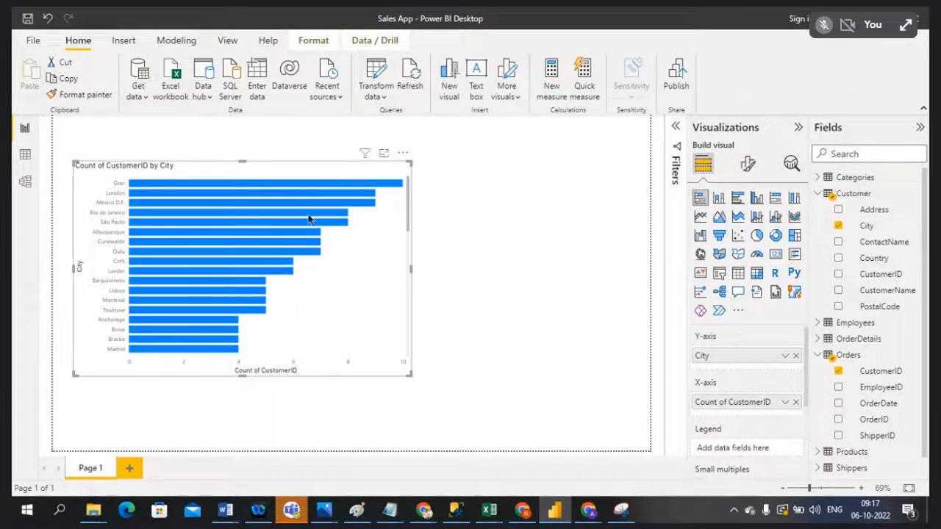
# Step: Examine the city bars of the CustomerID count chart from the highest to the lowest values
pyautogui.moveTo(290, 185)
pyautogui.moveTo(410, 233); pyautogui.dragTo(405, 365)
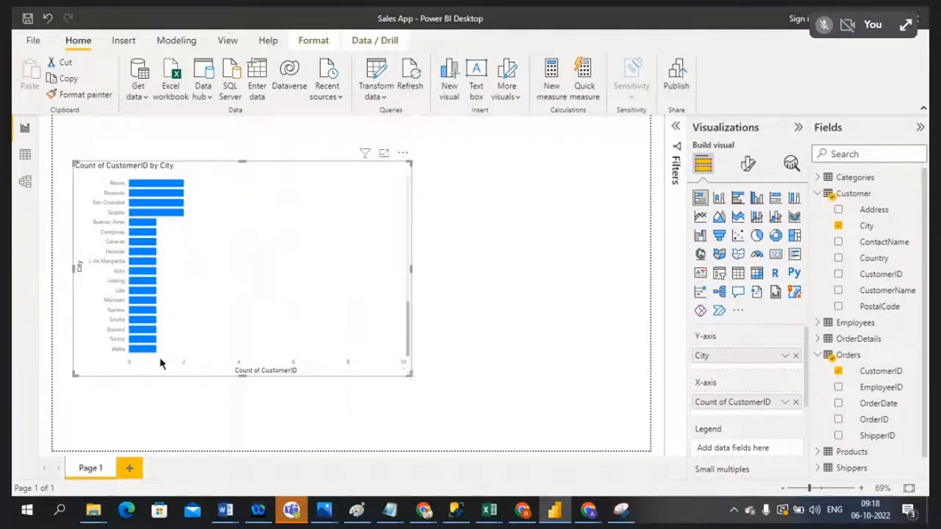
pyautogui.moveTo(151, 353)
pyautogui.moveTo(407, 319); pyautogui.dragTo(410, 180)
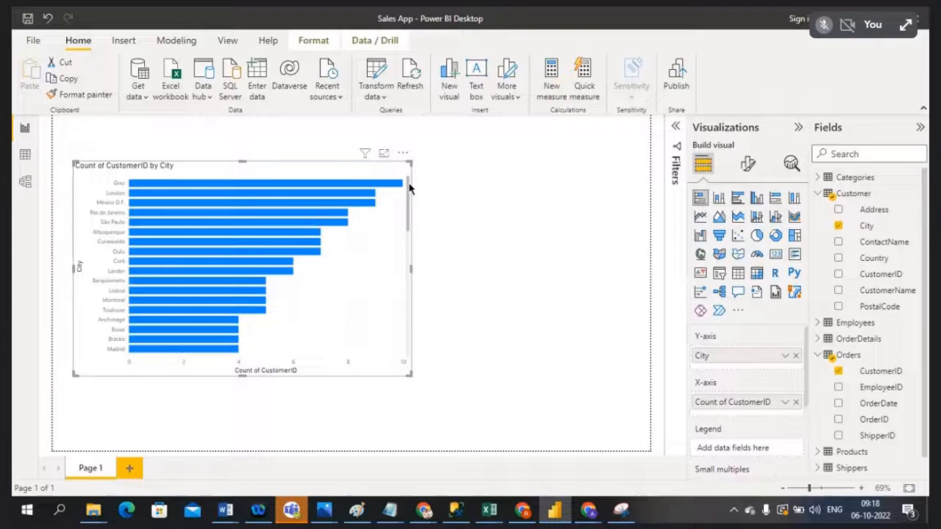
pyautogui.moveTo(409, 192)
pyautogui.mouseDown()
pyautogui.moveTo(400, 363)
pyautogui.moveTo(414, 186)
pyautogui.mouseUp()
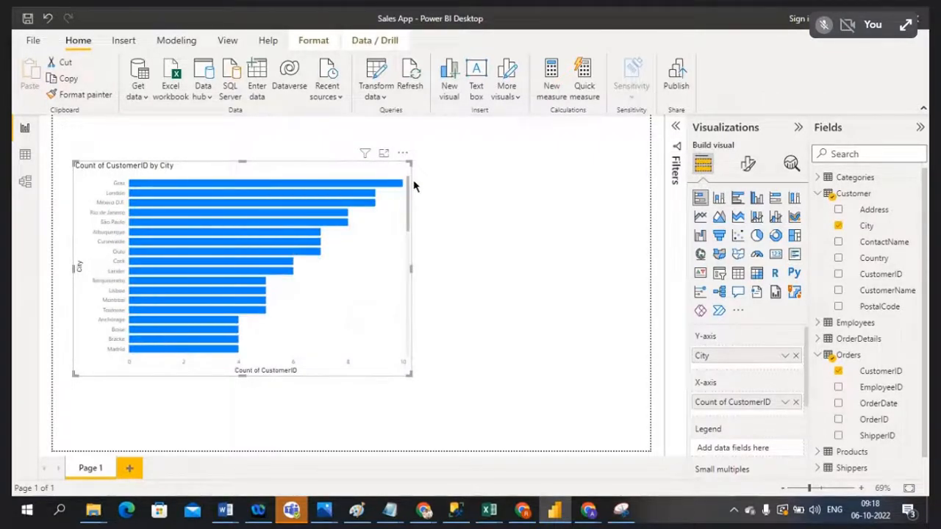
# Step: Check the table relationships in the model diagram, and change the report's bar chart back to a table
pyautogui.click(25, 182)
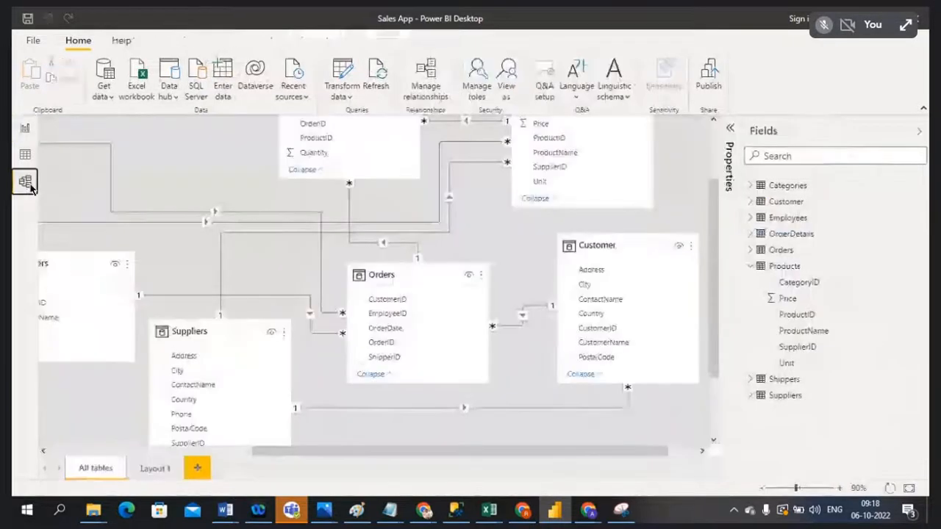
pyautogui.moveTo(283, 451); pyautogui.dragTo(66, 453)
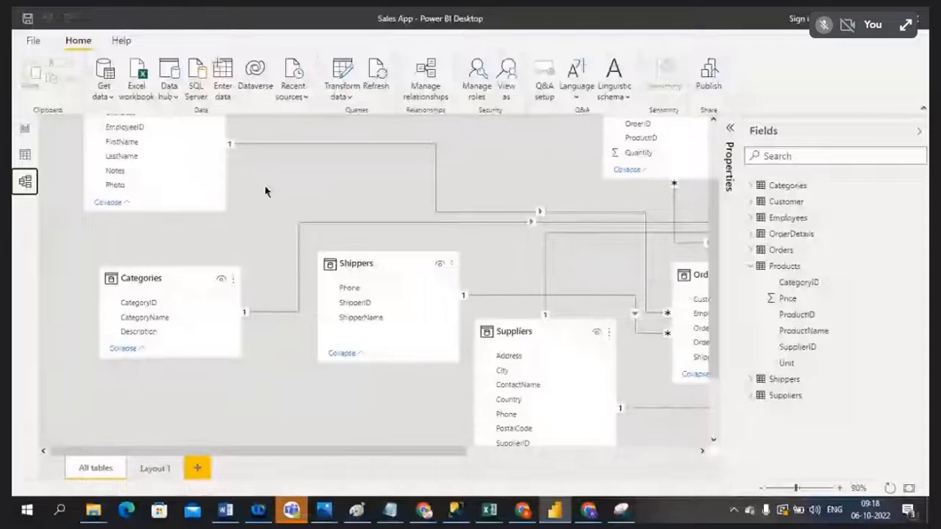
pyautogui.click(25, 129)
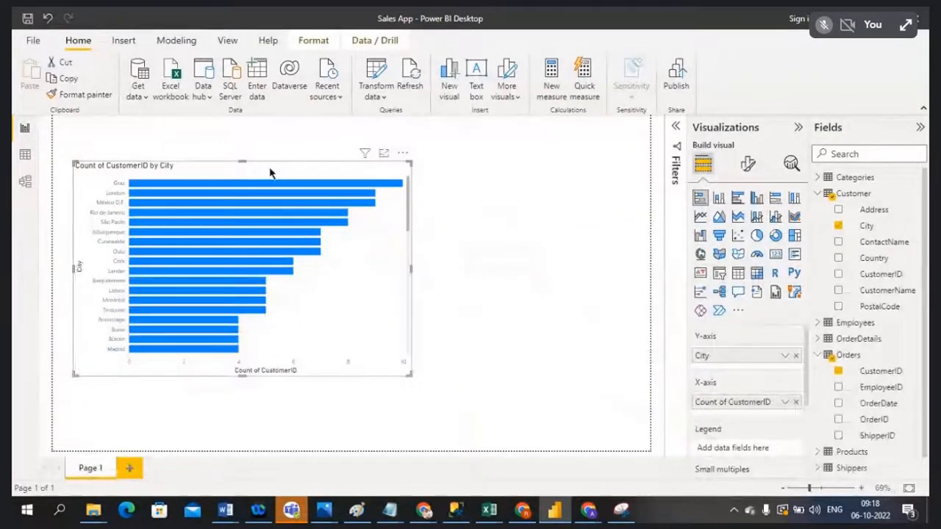
pyautogui.click(741, 278)
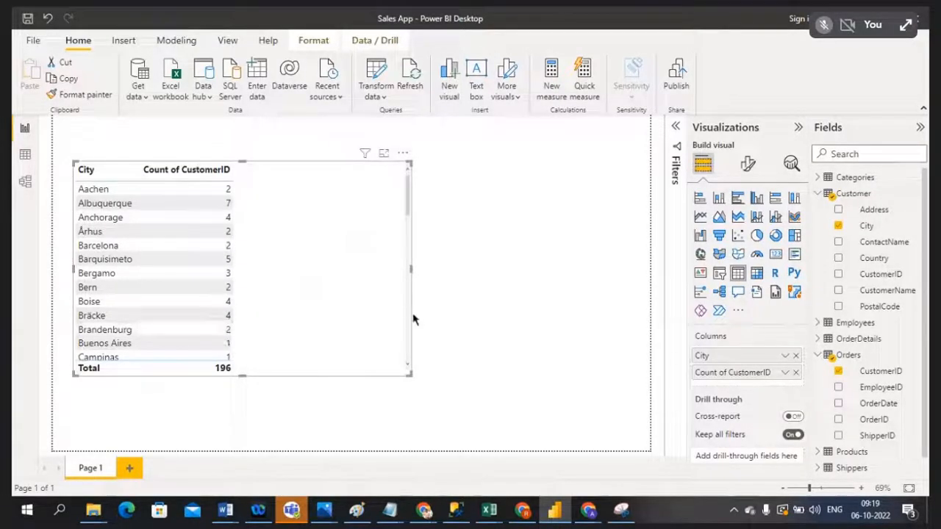
# Step: Review the relationships between the tables in the model diagram, collapse the Products field list, and return to the report
pyautogui.click(25, 182)
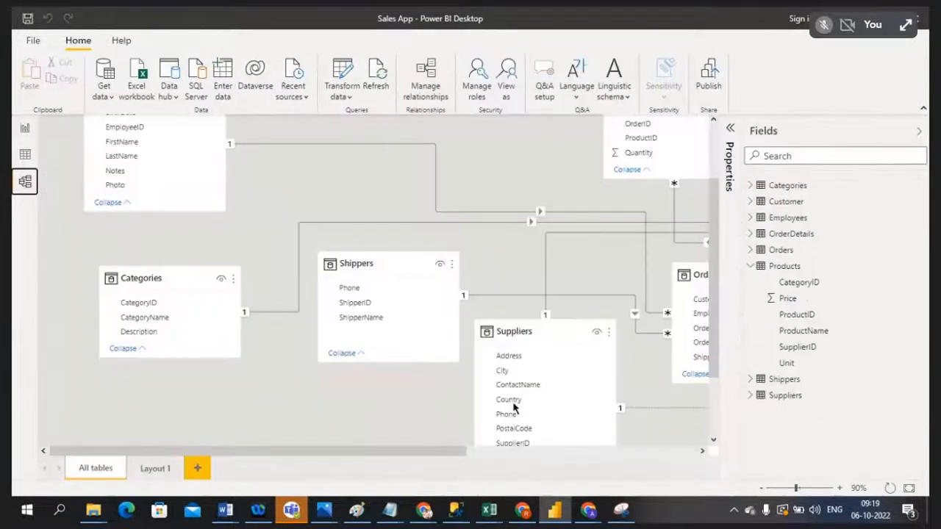
pyautogui.moveTo(451, 457); pyautogui.dragTo(681, 446)
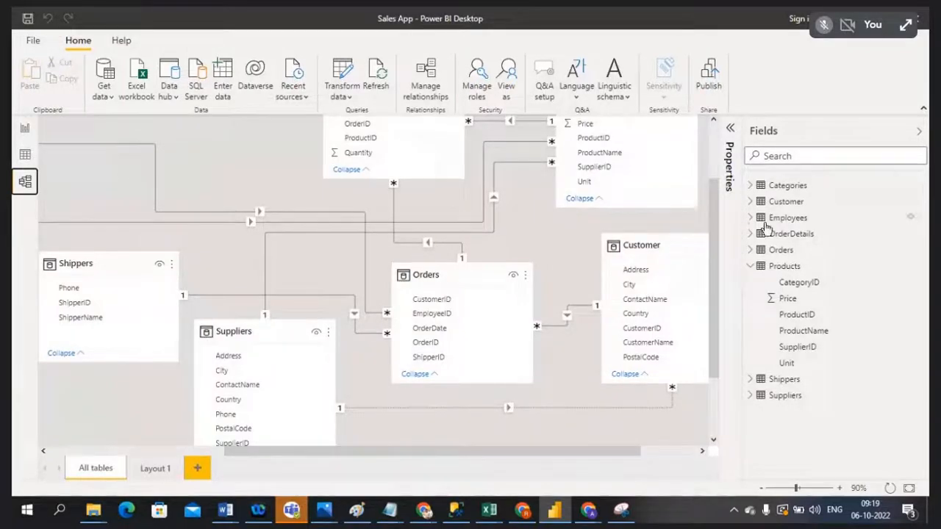
pyautogui.click(751, 267)
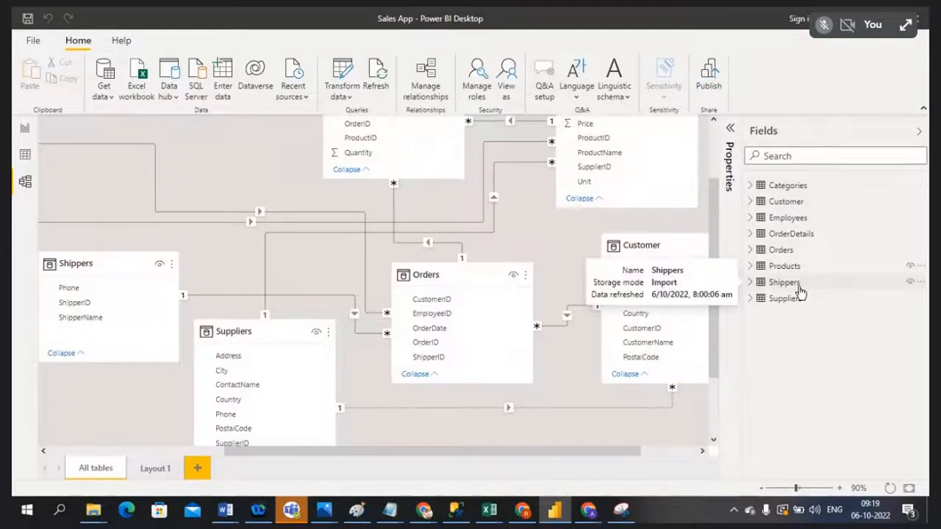
pyautogui.moveTo(307, 452); pyautogui.dragTo(76, 243)
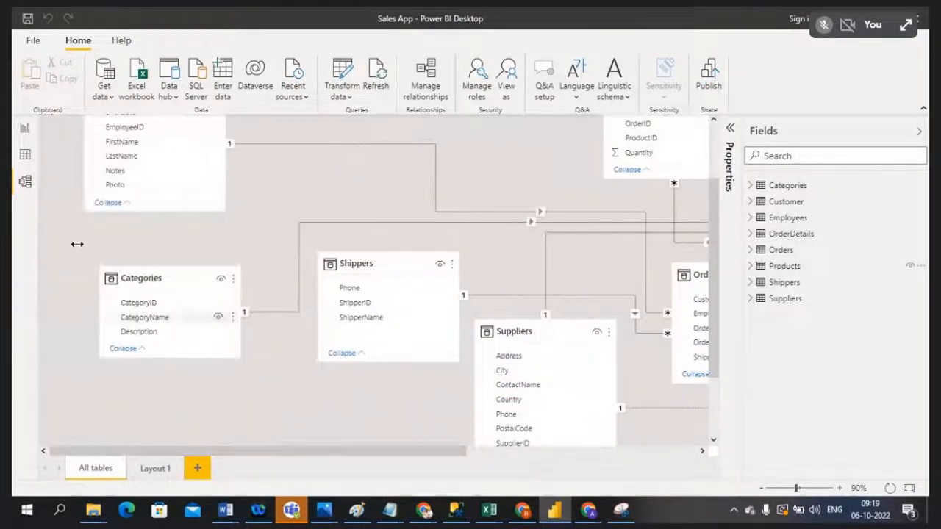
pyautogui.click(24, 129)
pyautogui.click(475, 274)
pyautogui.click(339, 213)
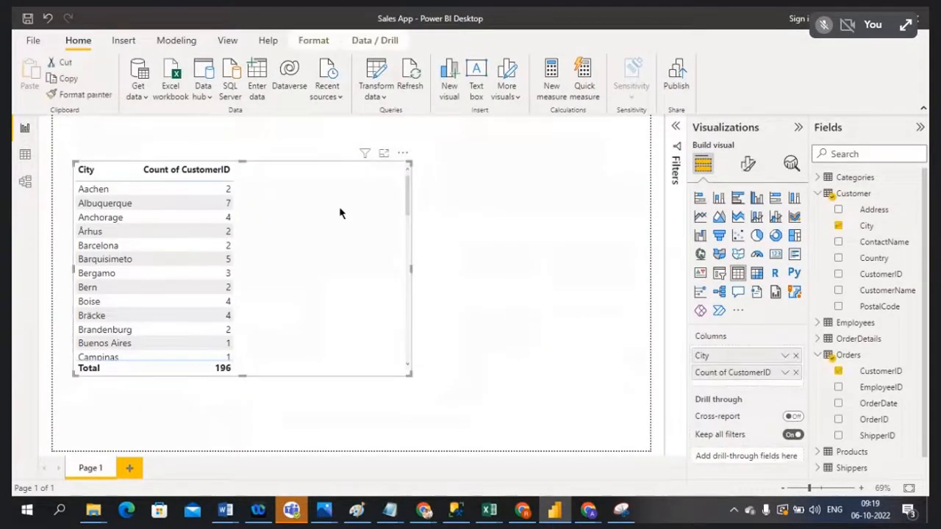
# Step: Convert the table visual into a stacked bar chart, extend it upward, and shift it slightly toward the page's left edge
pyautogui.click(700, 202)
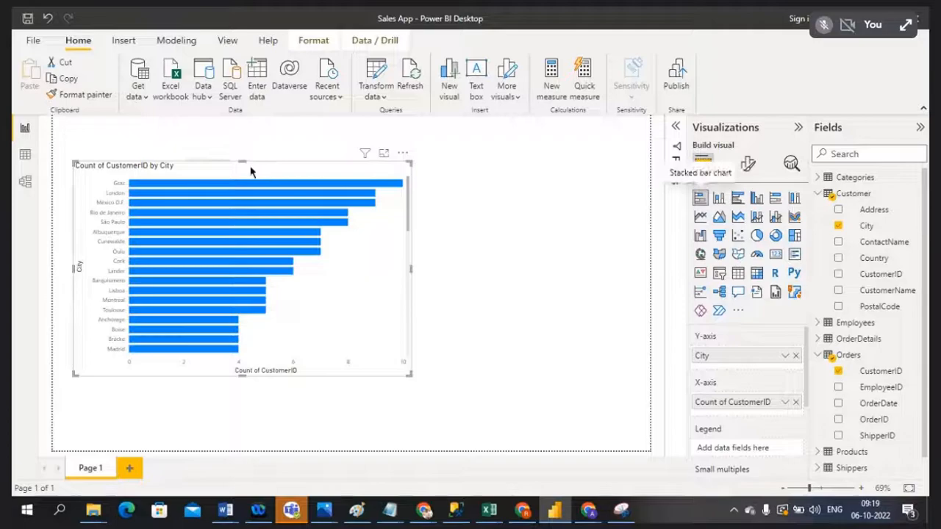
pyautogui.moveTo(242, 161); pyautogui.dragTo(242, 137)
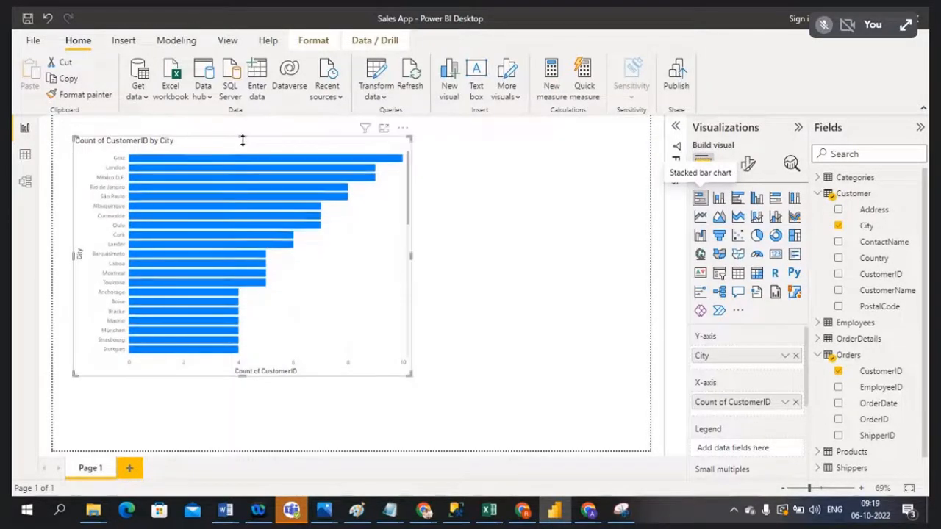
pyautogui.moveTo(405, 132); pyautogui.dragTo(392, 132)
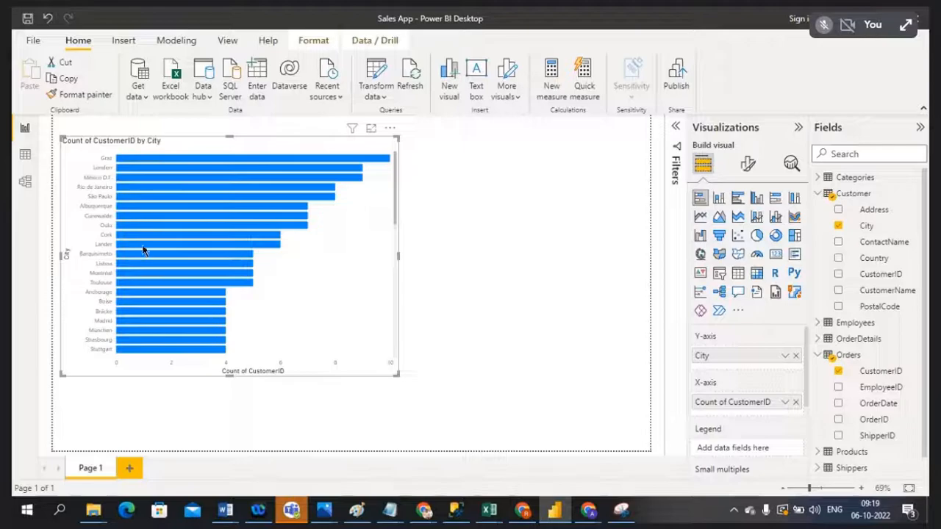
pyautogui.click(473, 209)
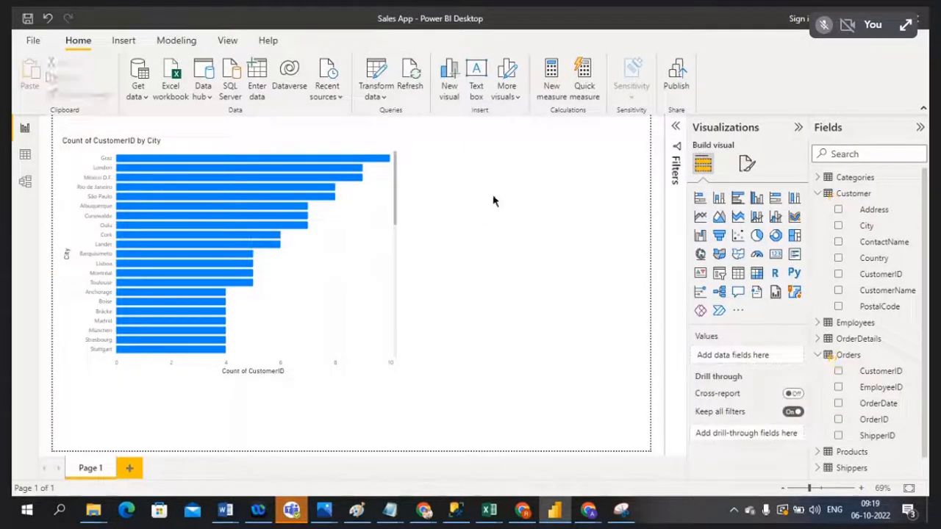
# Step: Start publishing the report and save the pending changes to the file
pyautogui.click(675, 78)
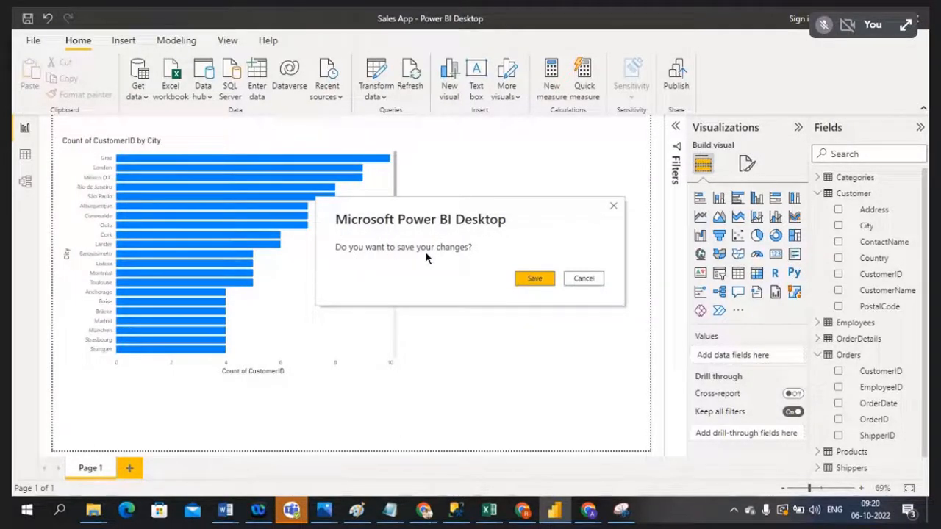
pyautogui.click(536, 280)
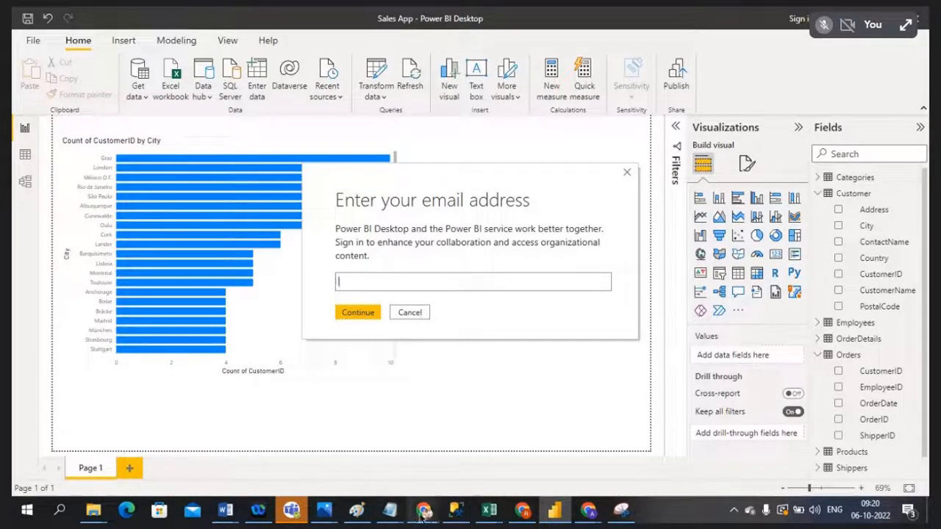
# Step: Switch to Chrome, open the suggested apps.power bi.com in a new tab, and pick the onmicrosoft.com account for signing in
pyautogui.moveTo(423, 512)
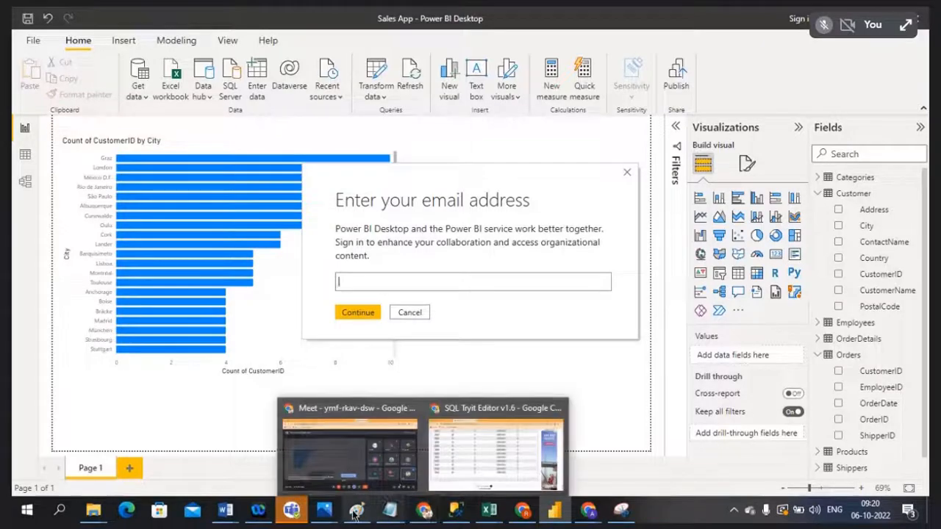
pyautogui.click(408, 461)
pyautogui.click(763, 17)
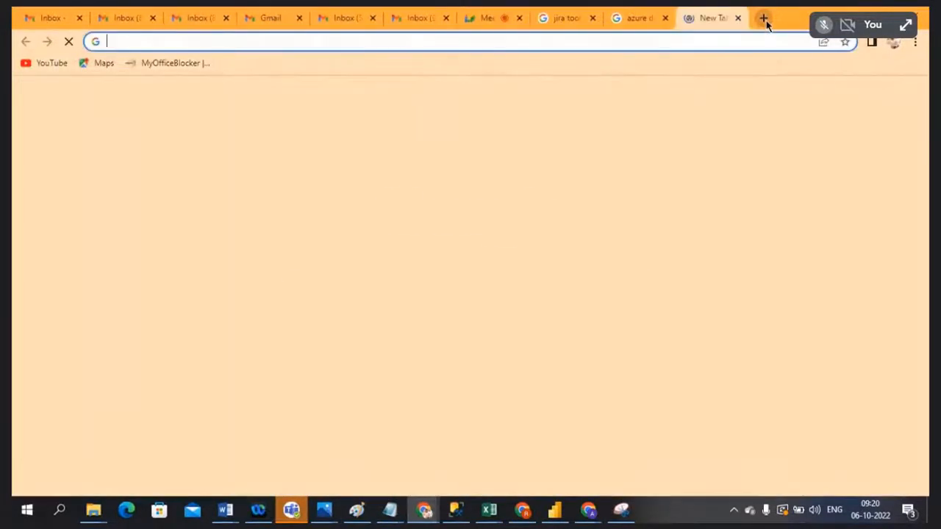
pyautogui.write('apps')
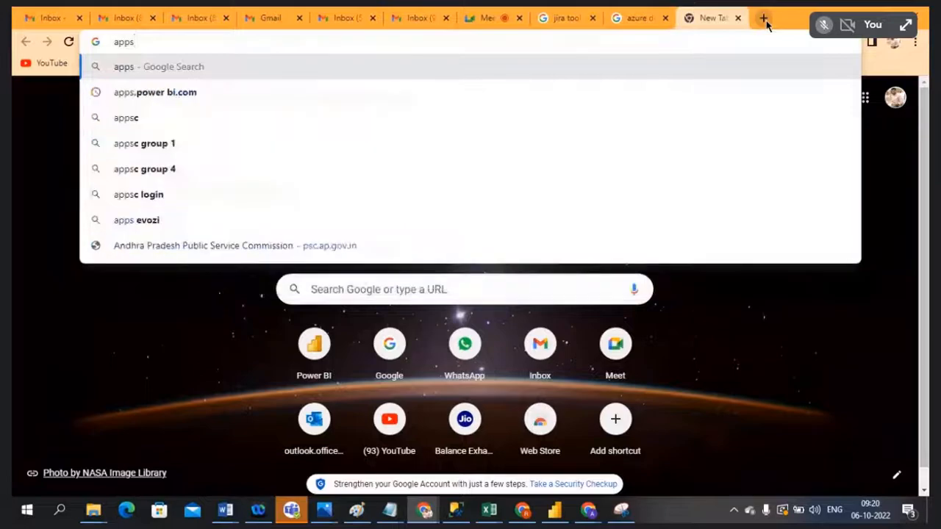
pyautogui.press('Down')
pyautogui.press('Return')
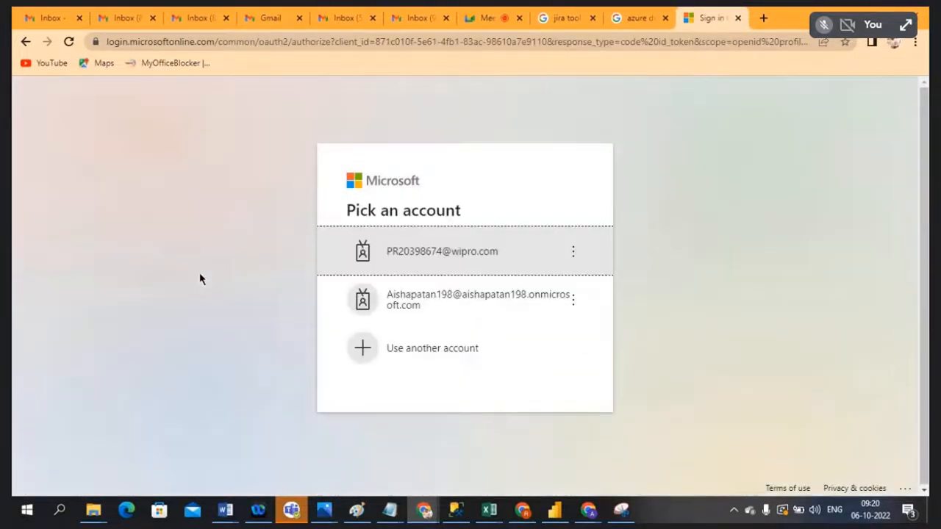
pyautogui.click(454, 298)
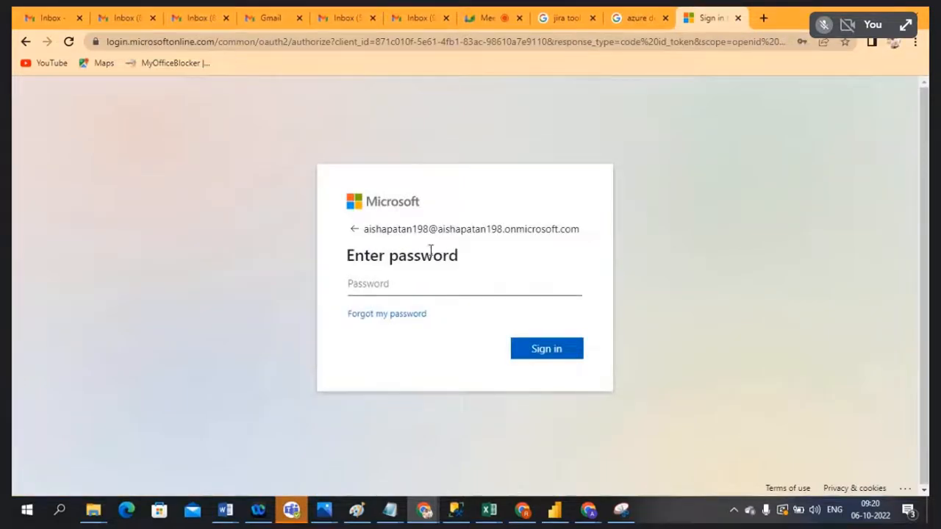
# Step: Copy the account password from the LINKs note in Notepad, paste it into the Microsoft sign-in page's password field, and submit it
pyautogui.moveTo(390, 509)
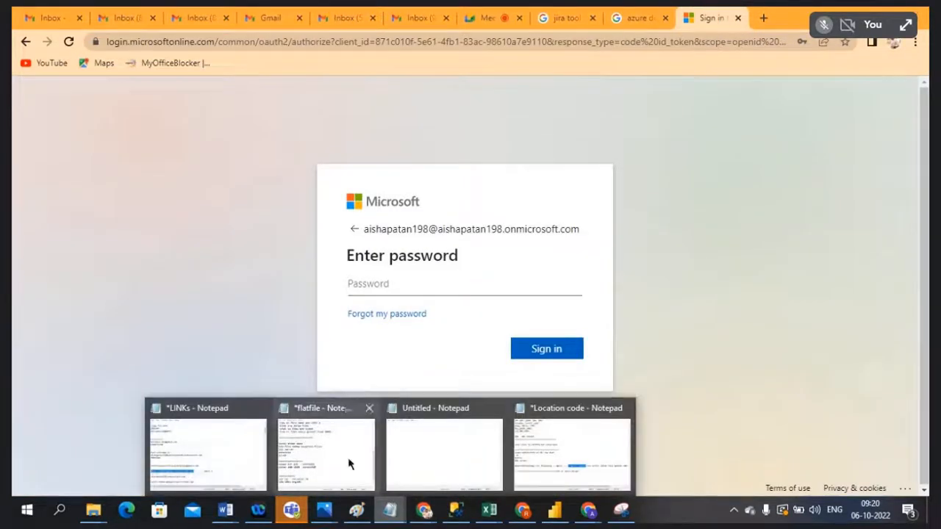
pyautogui.click(238, 458)
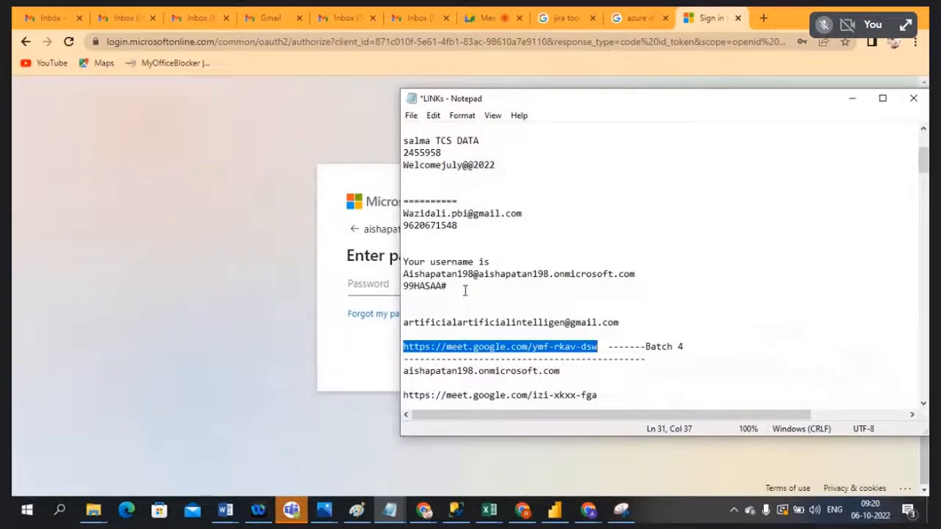
pyautogui.scroll(4, 465, 280)
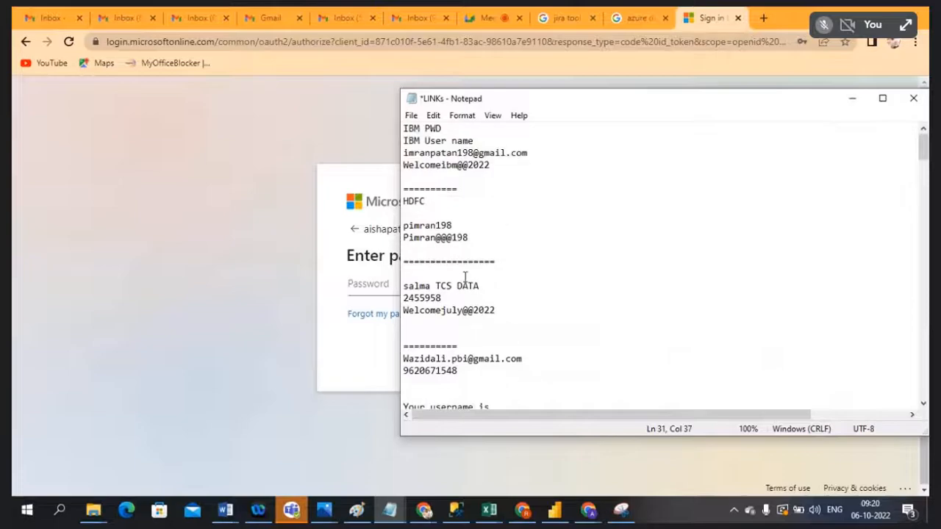
pyautogui.scroll(-3, 465, 278)
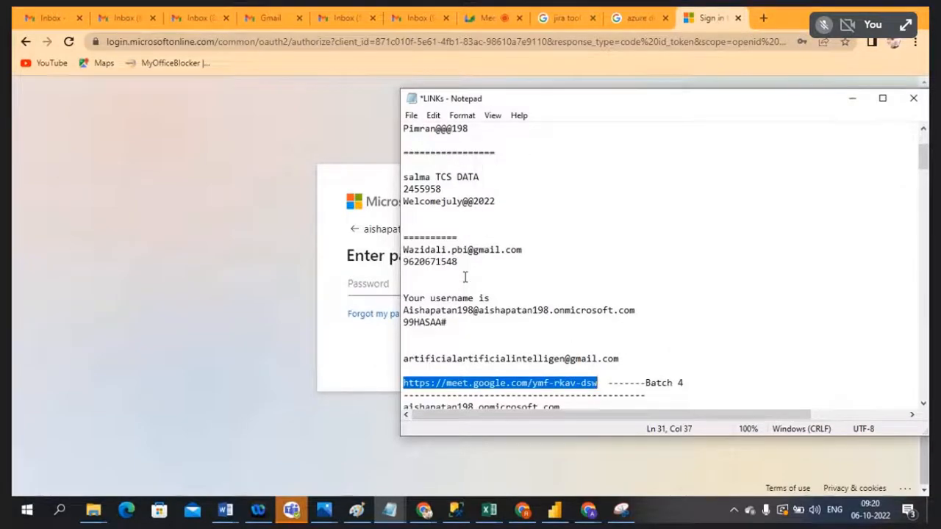
pyautogui.scroll(-1, 465, 278)
pyautogui.moveTo(451, 287); pyautogui.dragTo(404, 287)
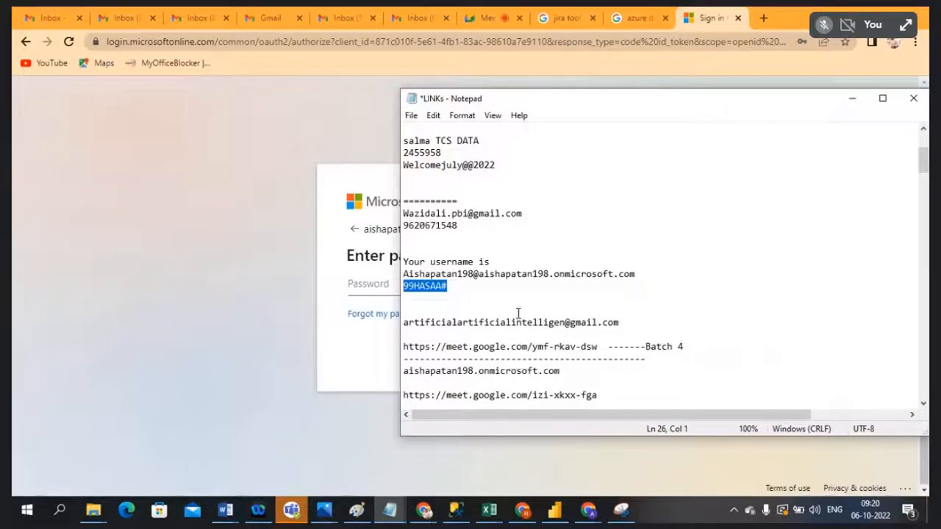
pyautogui.hotkey('ctrl', 'c')
pyautogui.hotkey('alt', 'Tab')
pyautogui.hotkey('ctrl', 'v')
pyautogui.click(551, 351)
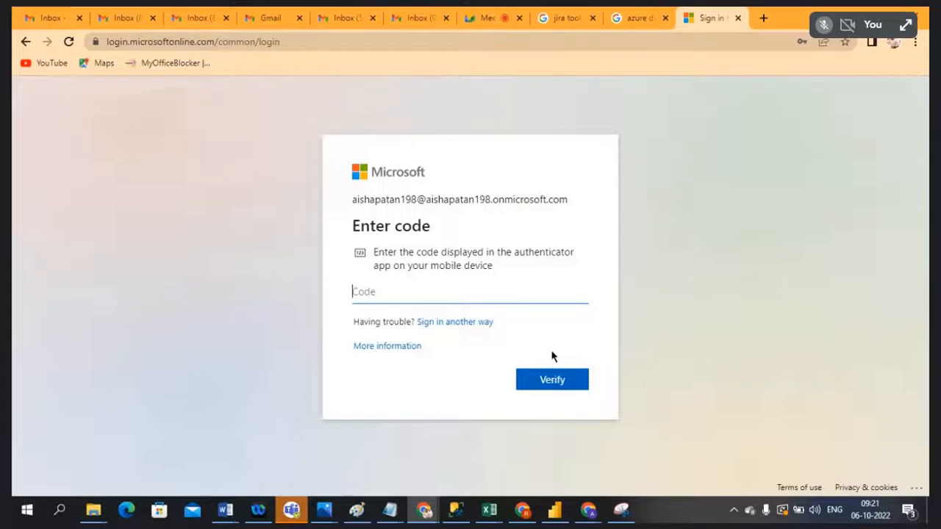
# Step: Close the Microsoft sign-in tab, switch back to Power BI Desktop, and dismiss the email address prompt
pyautogui.click(739, 19)
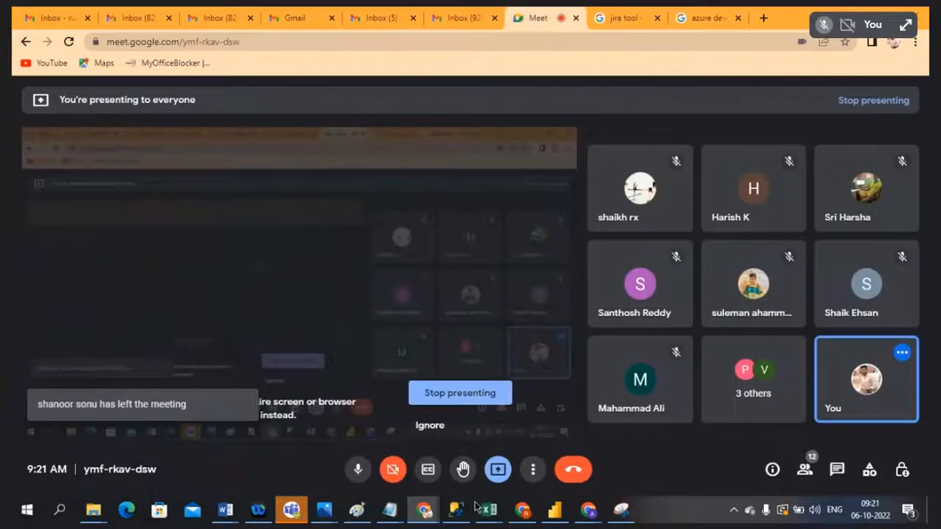
pyautogui.click(555, 511)
pyautogui.click(624, 174)
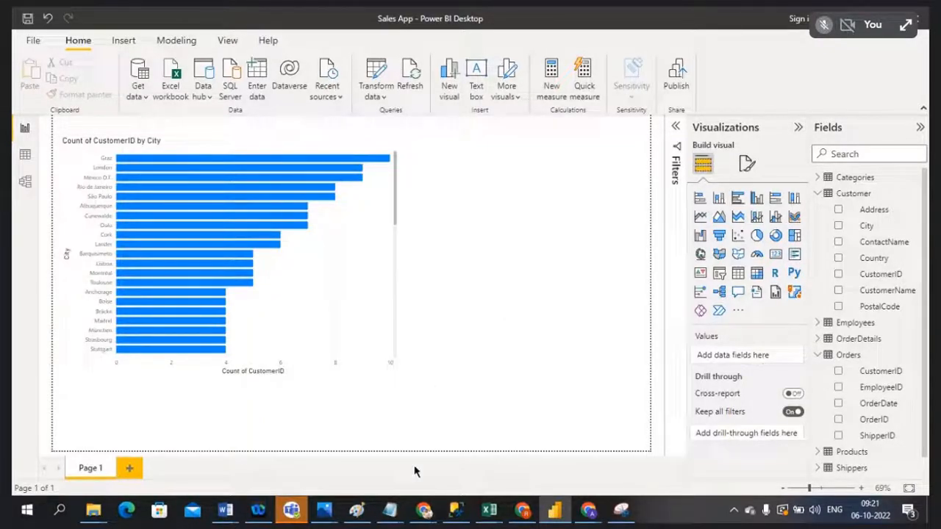
# Step: Switch to the Google Meet call in Chrome and mute the microphone
pyautogui.moveTo(425, 510)
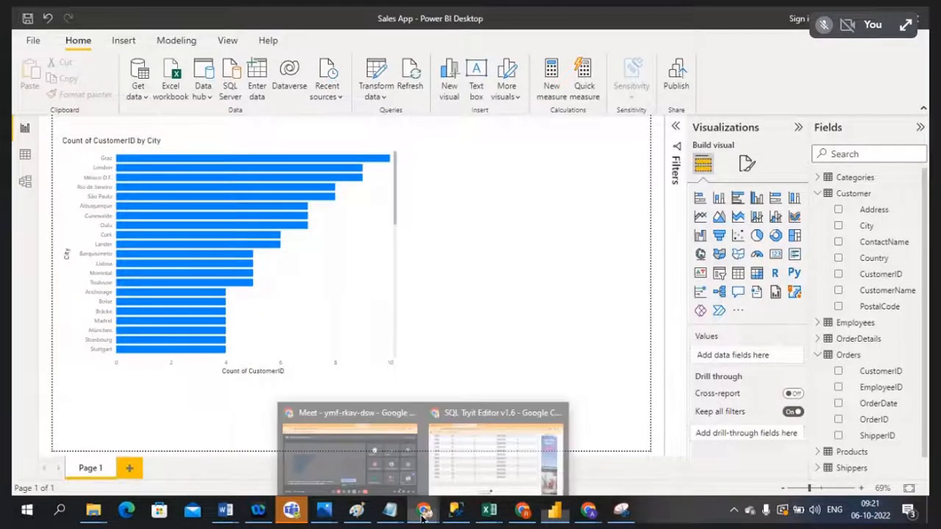
pyautogui.click(388, 456)
pyautogui.click(356, 470)
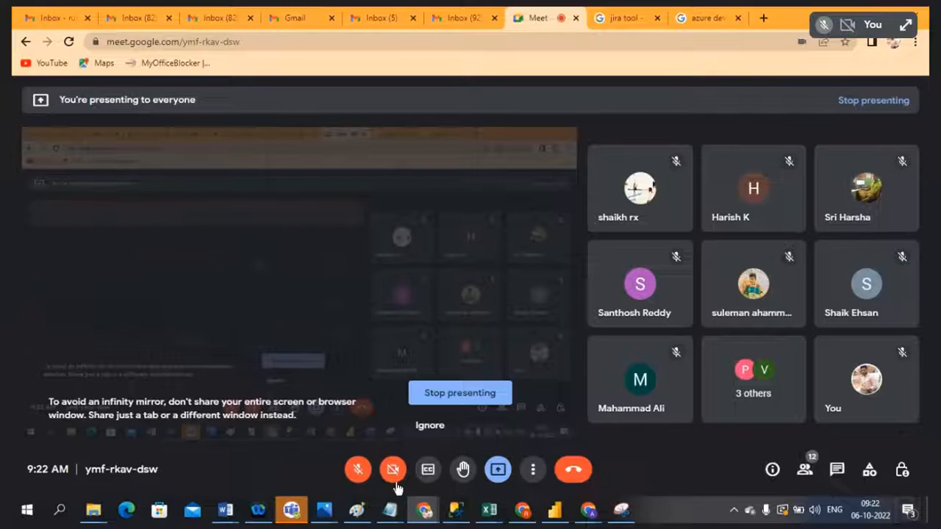
# Step: Unmute the microphone in the Google Meet call and switch back to Power BI Desktop
pyautogui.click(361, 471)
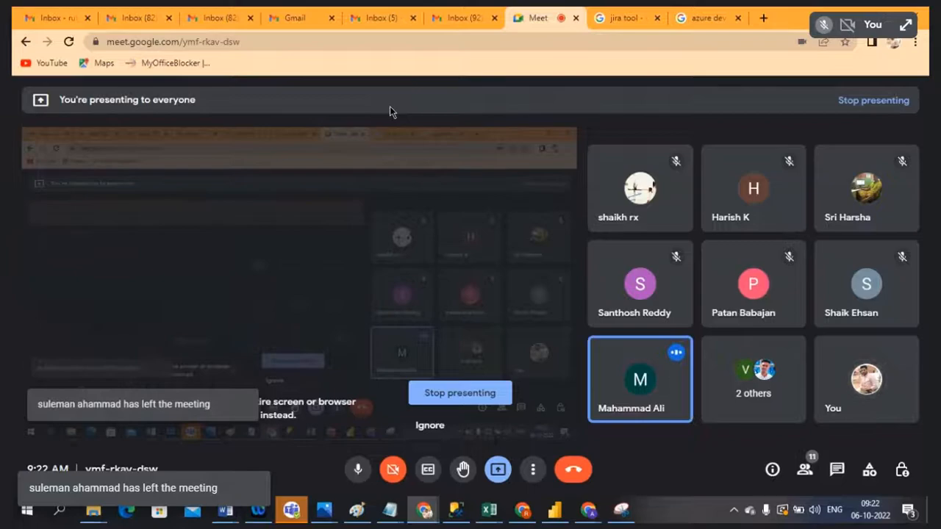
pyautogui.click(556, 512)
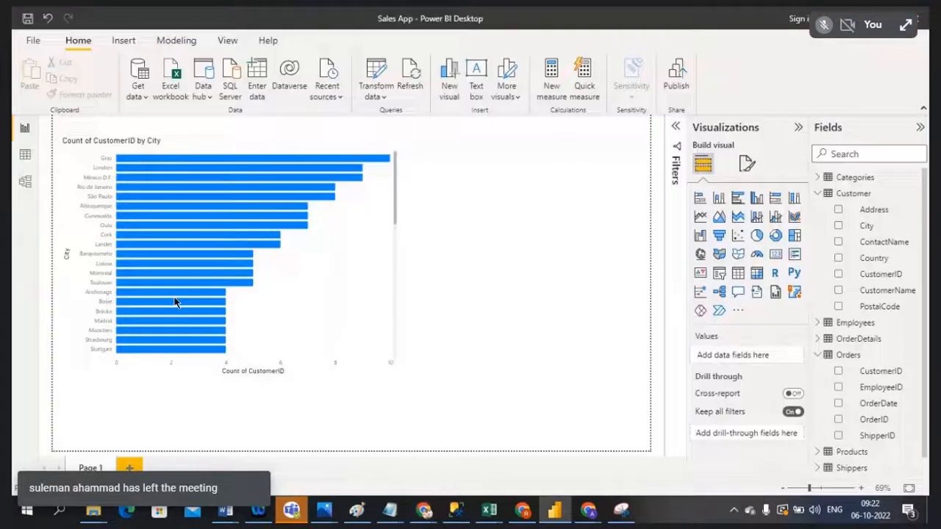
# Step: In the relationship model, move the Shippers table up beside Employees and shift the OrderDetails table slightly closer to it
pyautogui.click(25, 182)
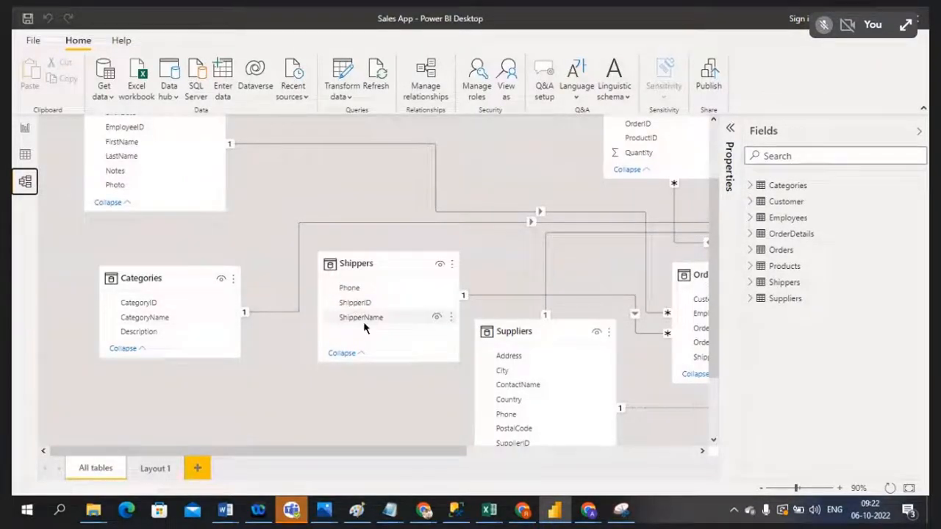
pyautogui.scroll(3, 361, 319)
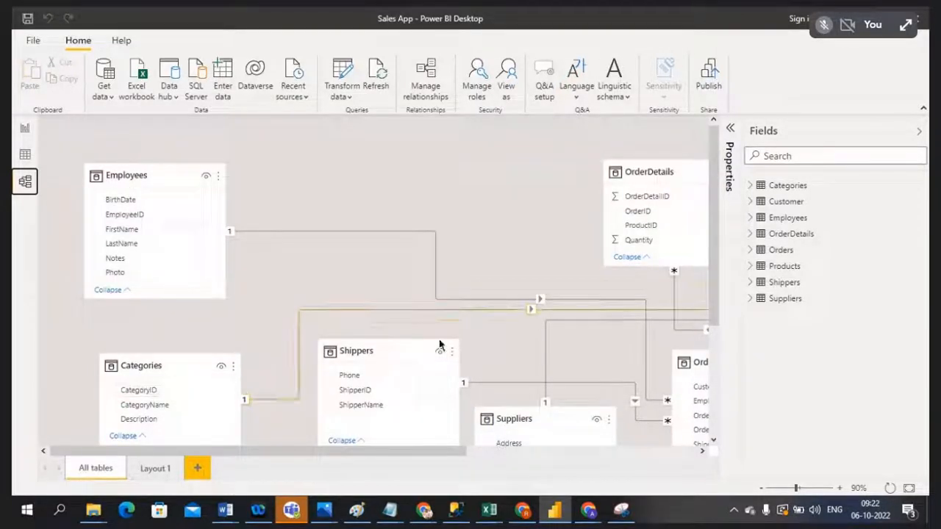
pyautogui.moveTo(397, 353); pyautogui.dragTo(411, 222)
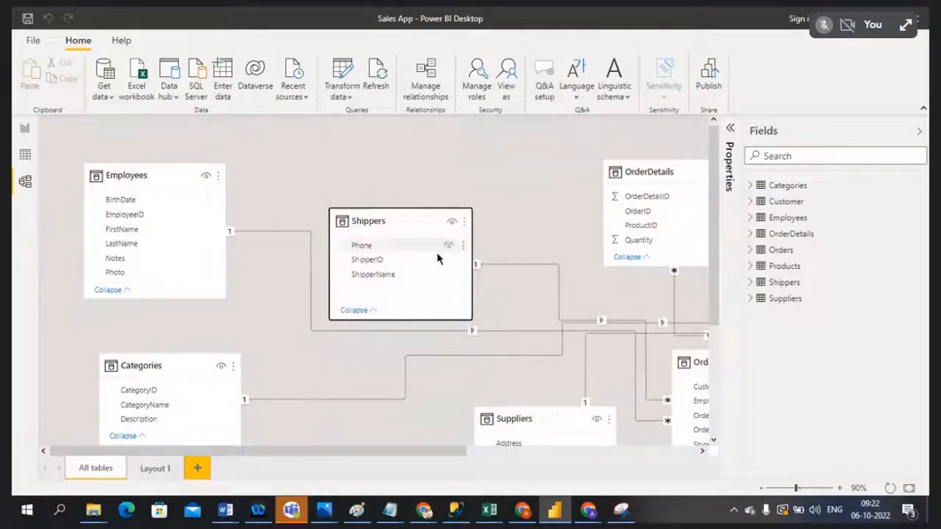
pyautogui.moveTo(644, 177); pyautogui.dragTo(626, 195)
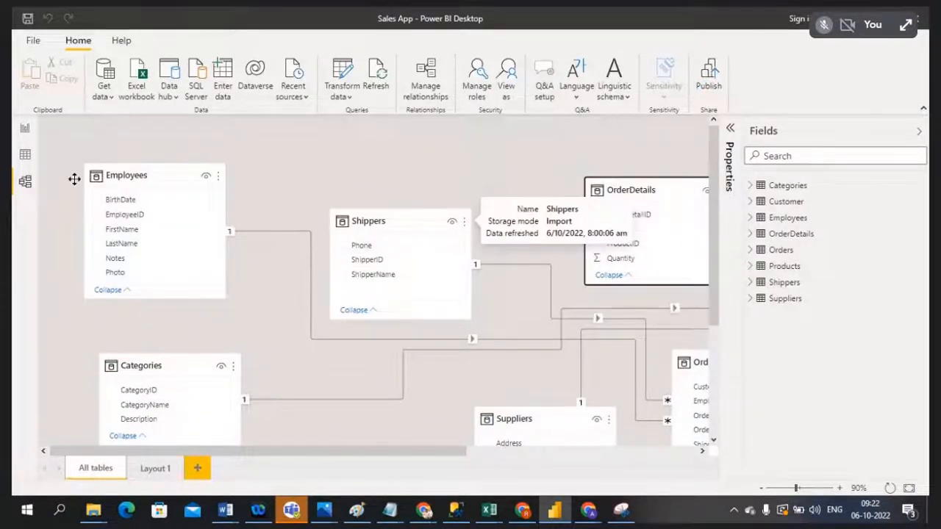
# Step: Switch from the relationship model to the table data and select the Customer table for viewing
pyautogui.click(22, 157)
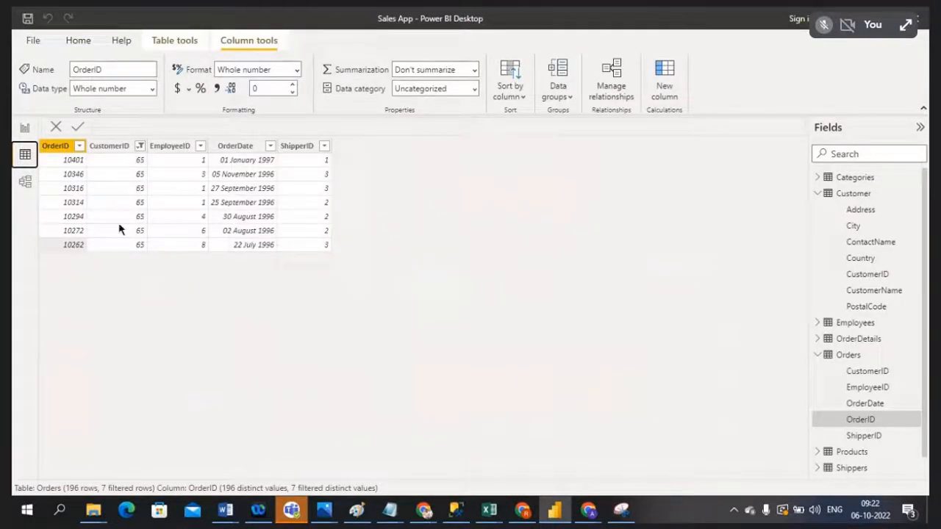
pyautogui.click(868, 198)
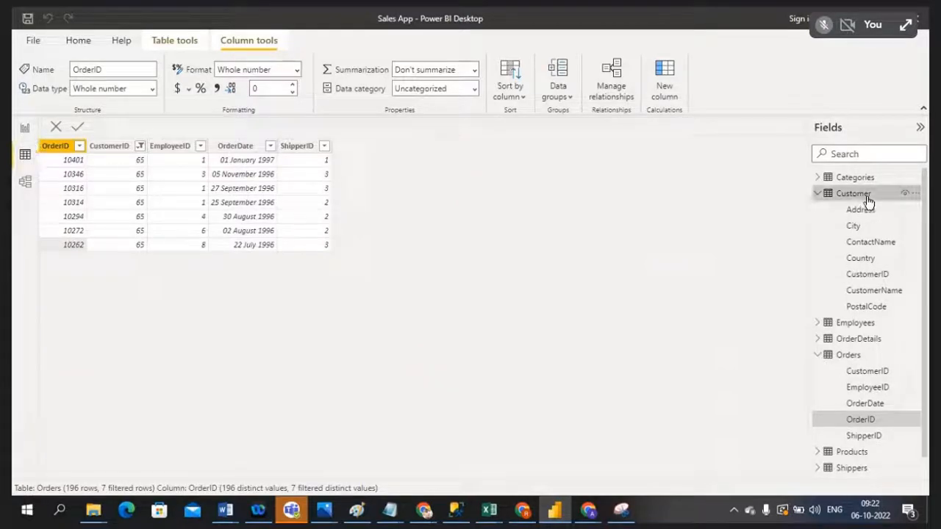